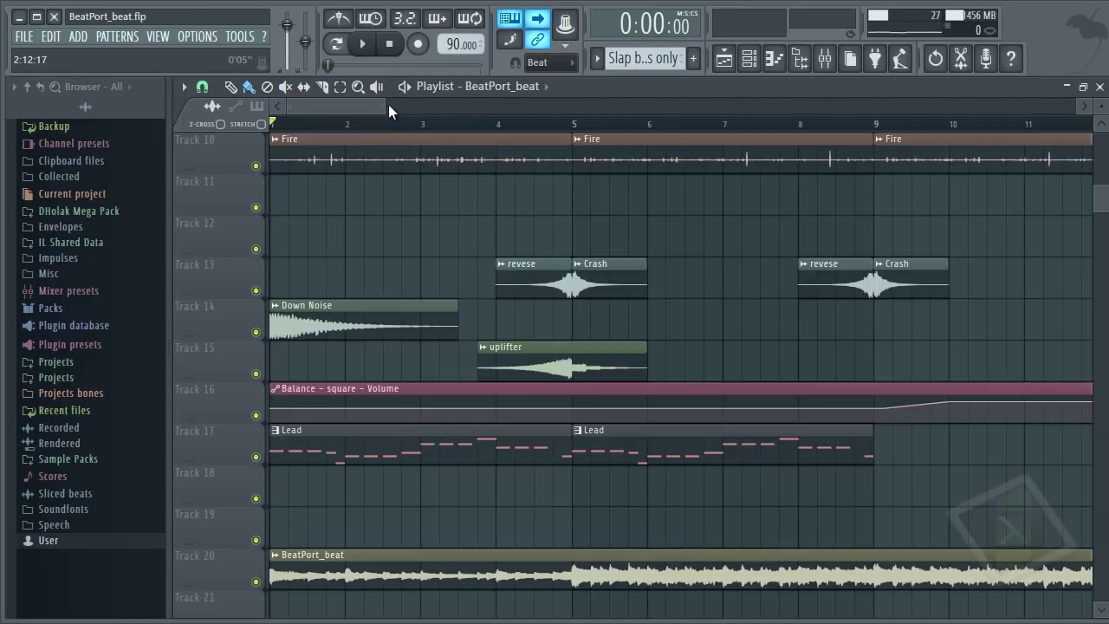
Step: Play the complete BeatPort_beat song in the playlist from the first bar to the end
{"action": "left_click_drag", "start_coordinate": [386, 106], "coordinate": [547, 109]}
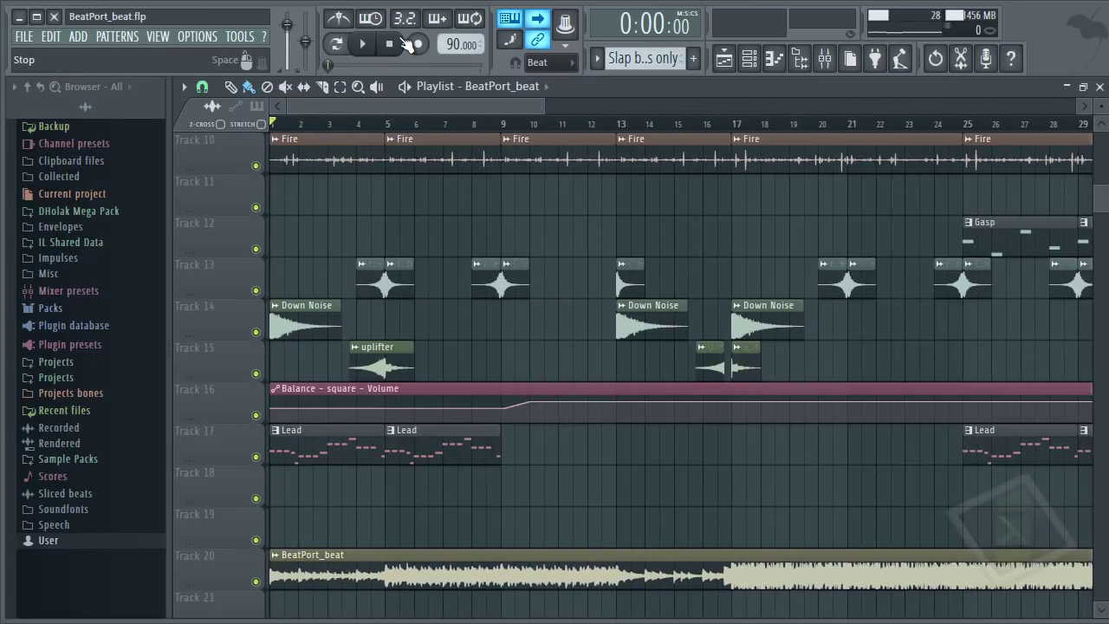
{"action": "left_click", "coordinate": [372, 45]}
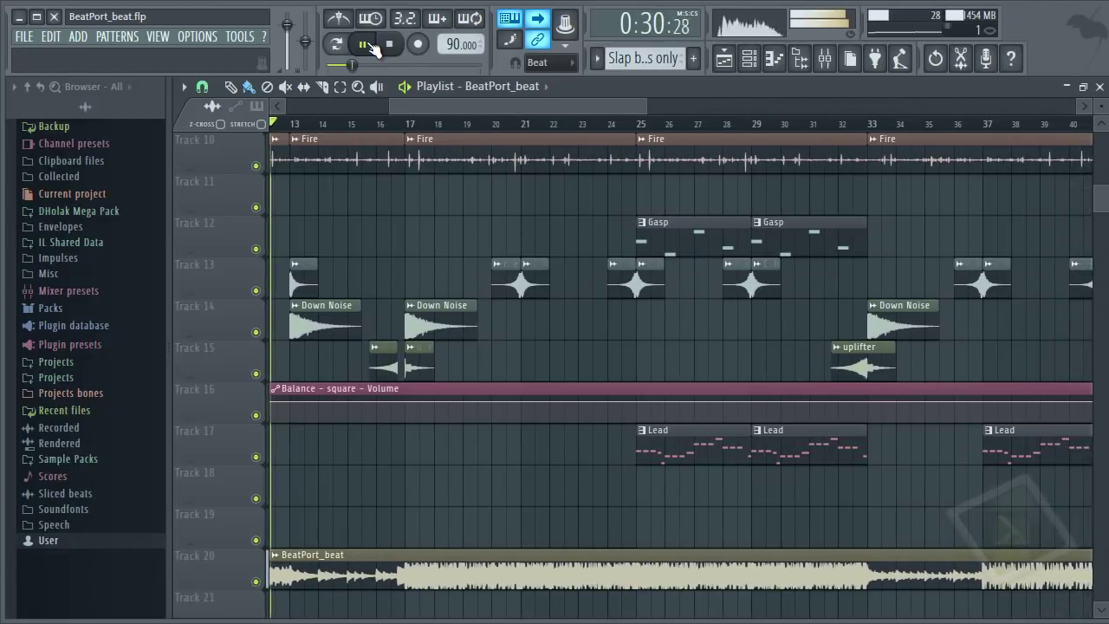
{"action": "key", "text": "XF86AudioLowerVolume"}
{"action": "key", "text": "XF86AudioLowerVolume"}
{"action": "key", "text": "XF86AudioLowerVolume"}
{"action": "key", "text": "XF86AudioLowerVolume"}
{"action": "key", "text": "XF86AudioLowerVolume"}
{"action": "key", "text": "XF86AudioLowerVolume"}
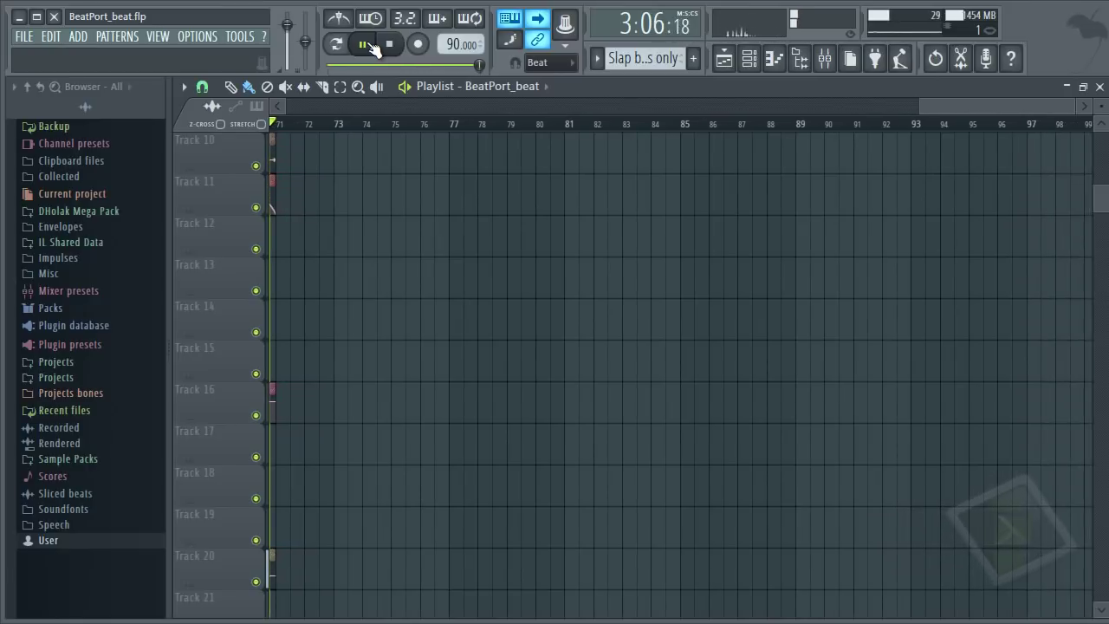
{"action": "key", "text": "space"}
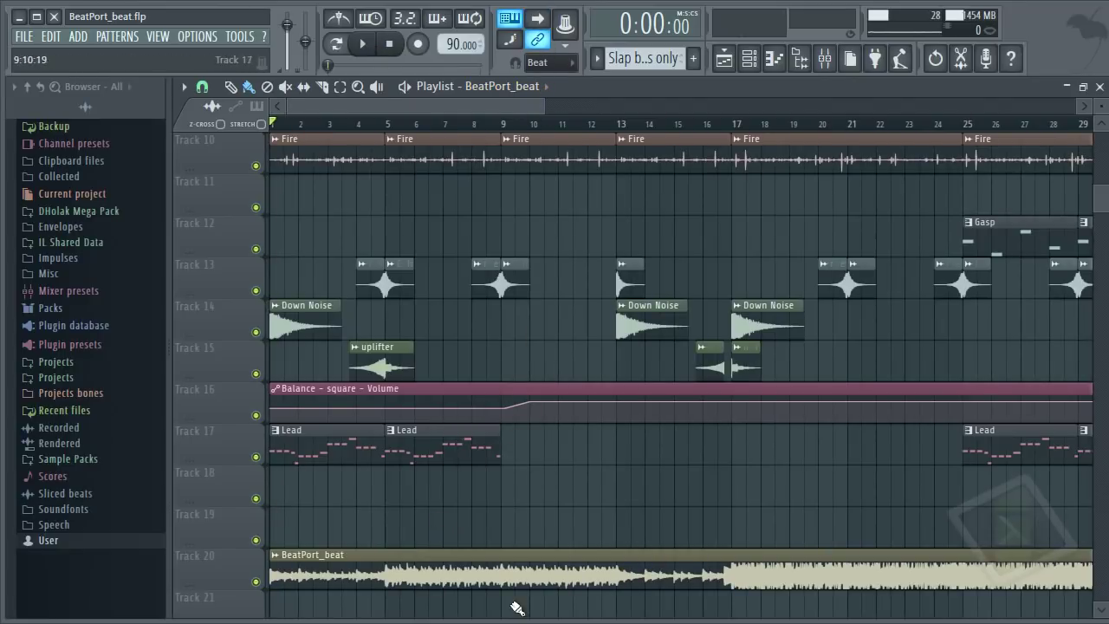
Step: Unsolo the BeatPort_beat channel in the channel rack and enable the Master track's effect slots in the mixer
{"action": "double_click", "coordinate": [480, 588]}
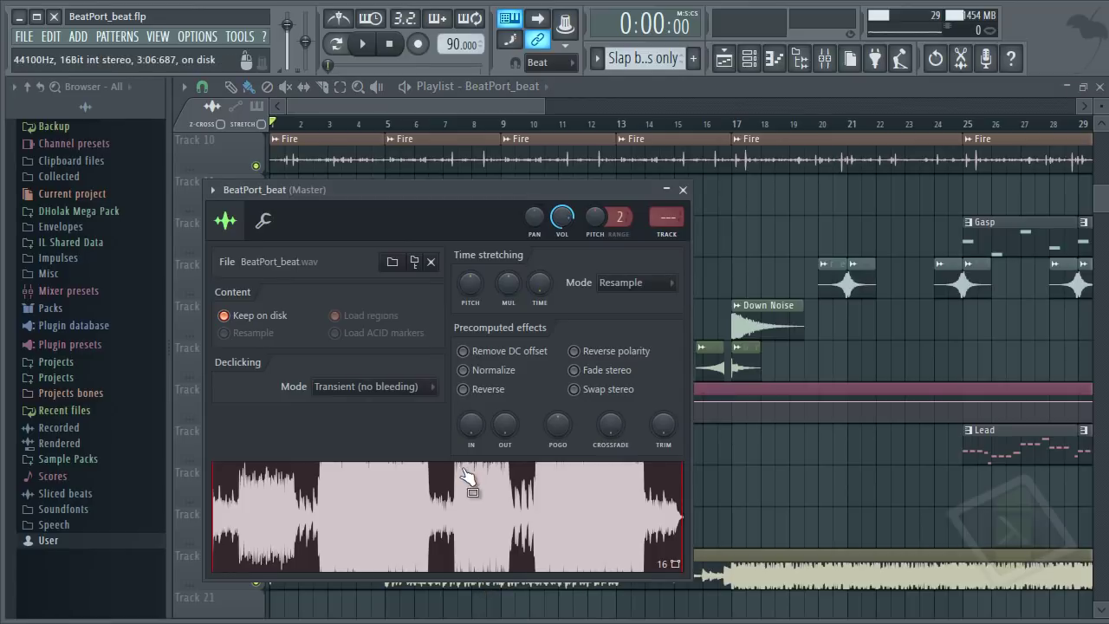
{"action": "left_click", "coordinate": [747, 64]}
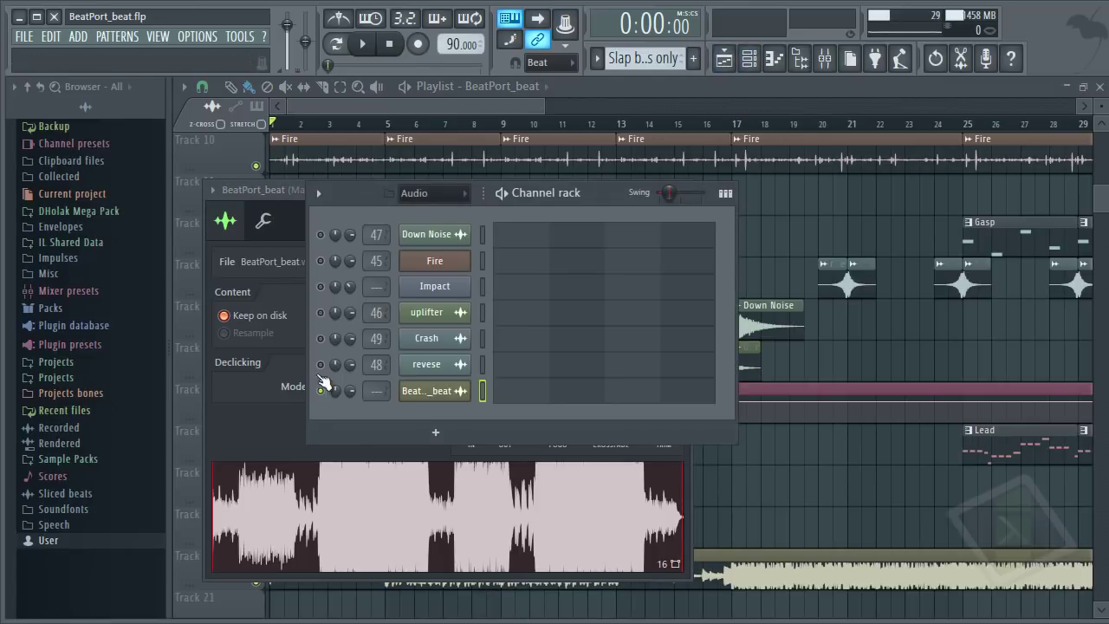
{"action": "right_click", "coordinate": [321, 392]}
{"action": "left_click", "coordinate": [339, 369]}
{"action": "right_click", "coordinate": [789, 462]}
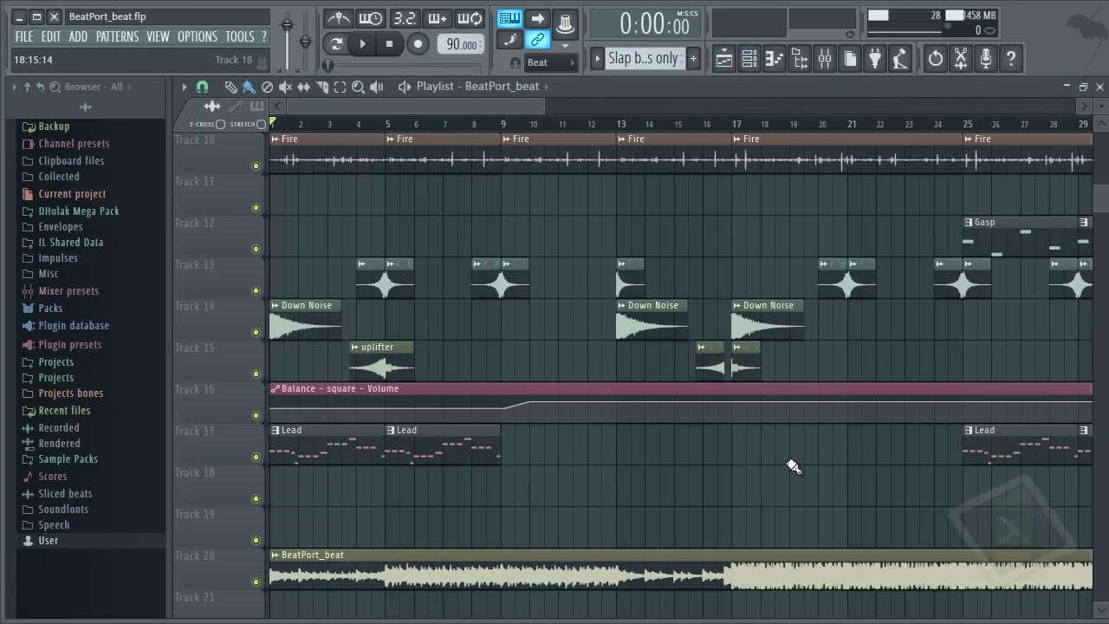
{"action": "left_click", "coordinate": [824, 61]}
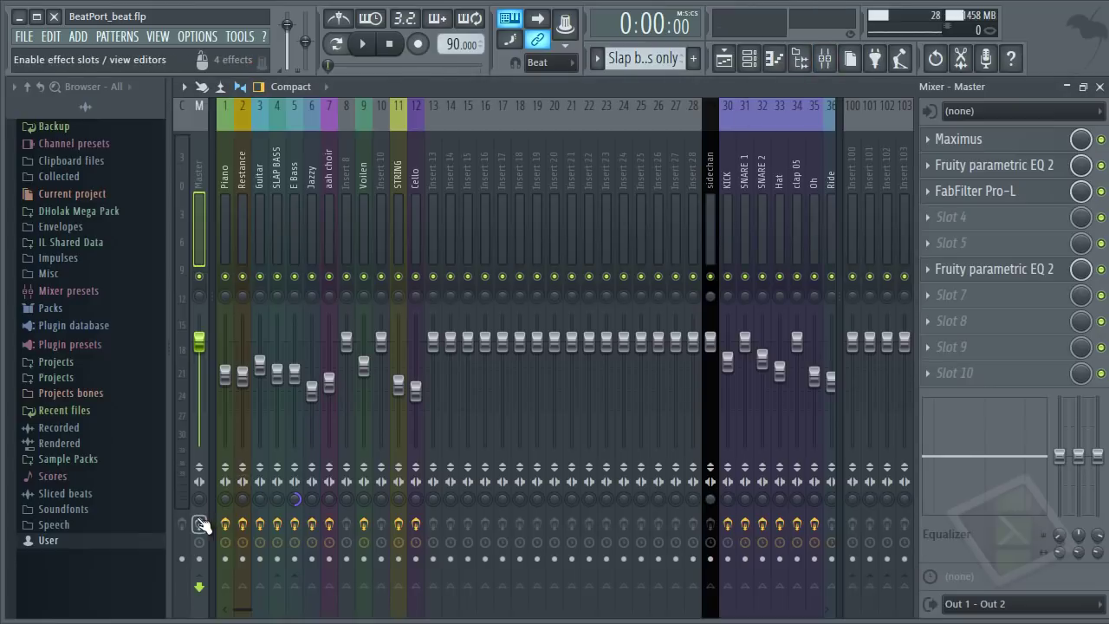
{"action": "key", "text": "F9"}
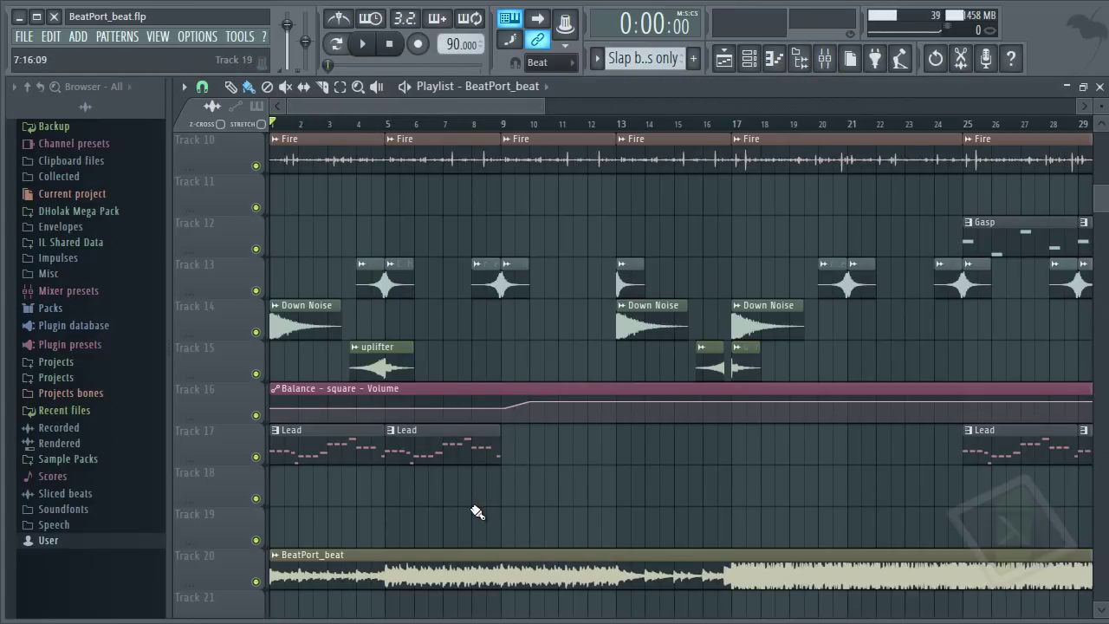
Step: Delete the BeatPort_beat audio clip from track 20 of the playlist
{"action": "scroll", "coordinate": [478, 513], "scroll_direction": "down", "scroll_amount": 3}
{"action": "scroll", "coordinate": [520, 510], "scroll_direction": "up", "scroll_amount": 2}
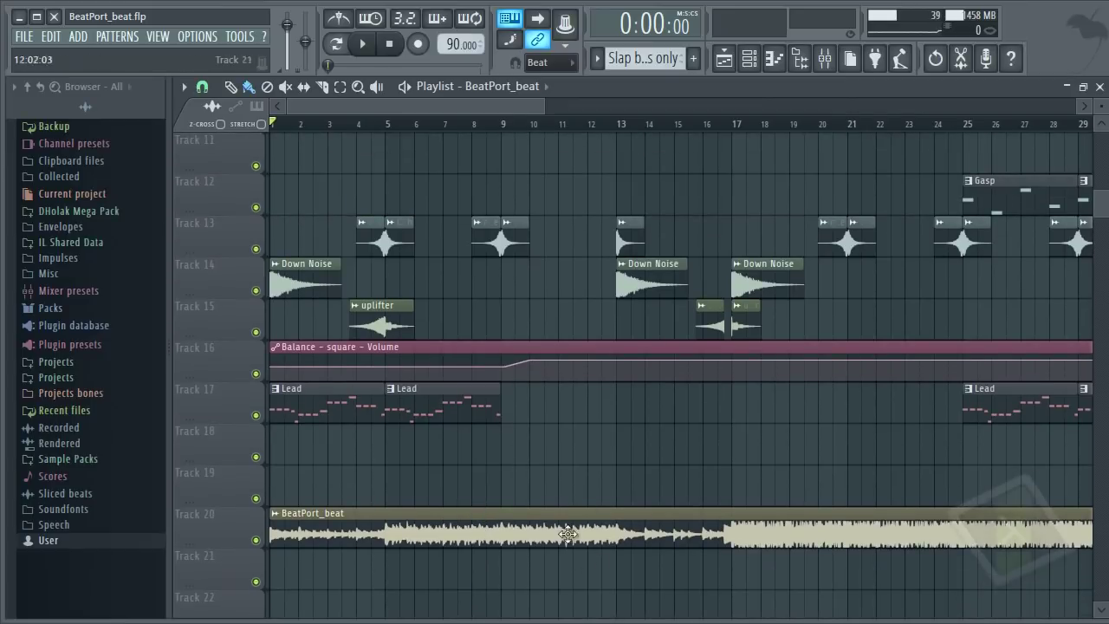
{"action": "right_click", "coordinate": [567, 533]}
Step: Fit the whole arrangement in the playlist and play a short passage from bar 17
{"action": "right_click", "coordinate": [594, 497], "text": "ctrl"}
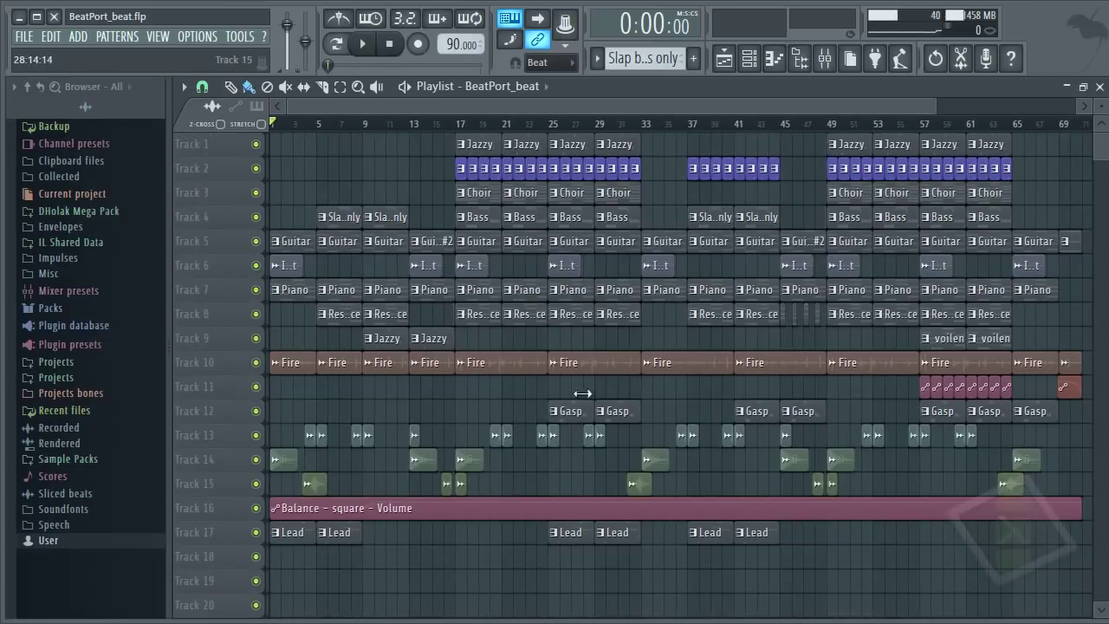
{"action": "left_click", "coordinate": [479, 122]}
{"action": "key", "text": "space"}
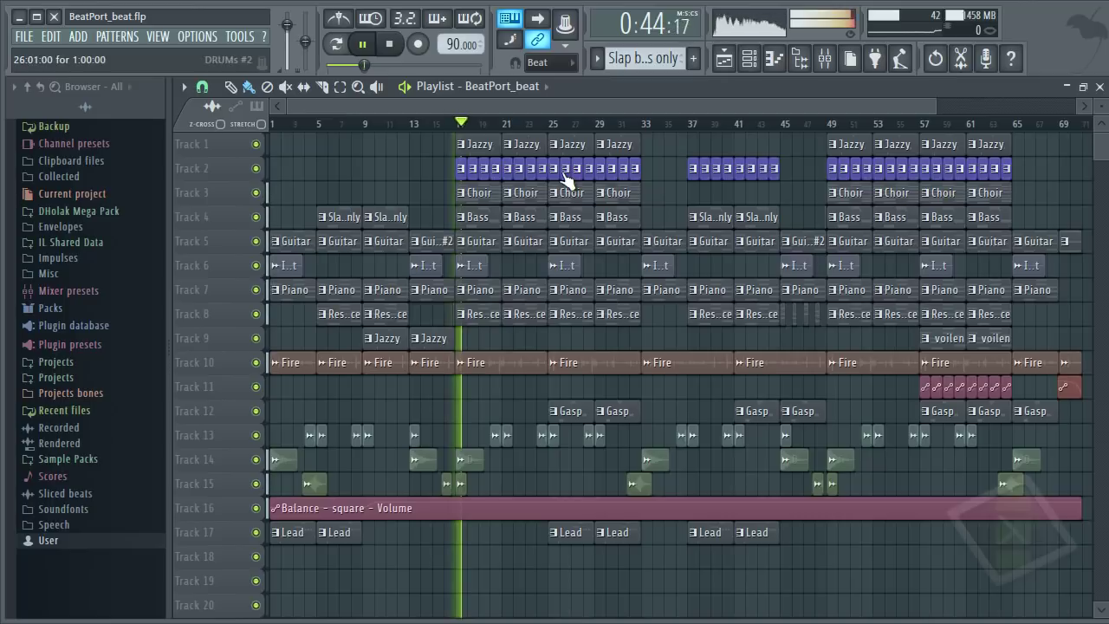
{"action": "key", "text": "space"}
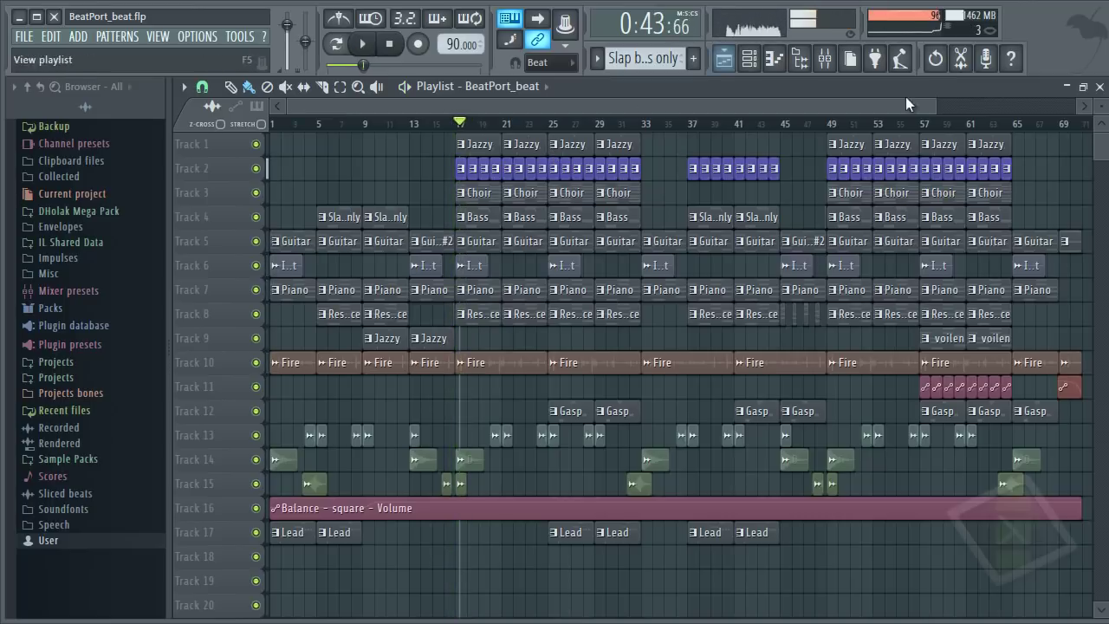
Step: Open the first Piano clip on track 7 in the piano roll to view its TruePianos notes
{"action": "scroll", "coordinate": [461, 122], "scroll_direction": "up", "scroll_amount": 5}
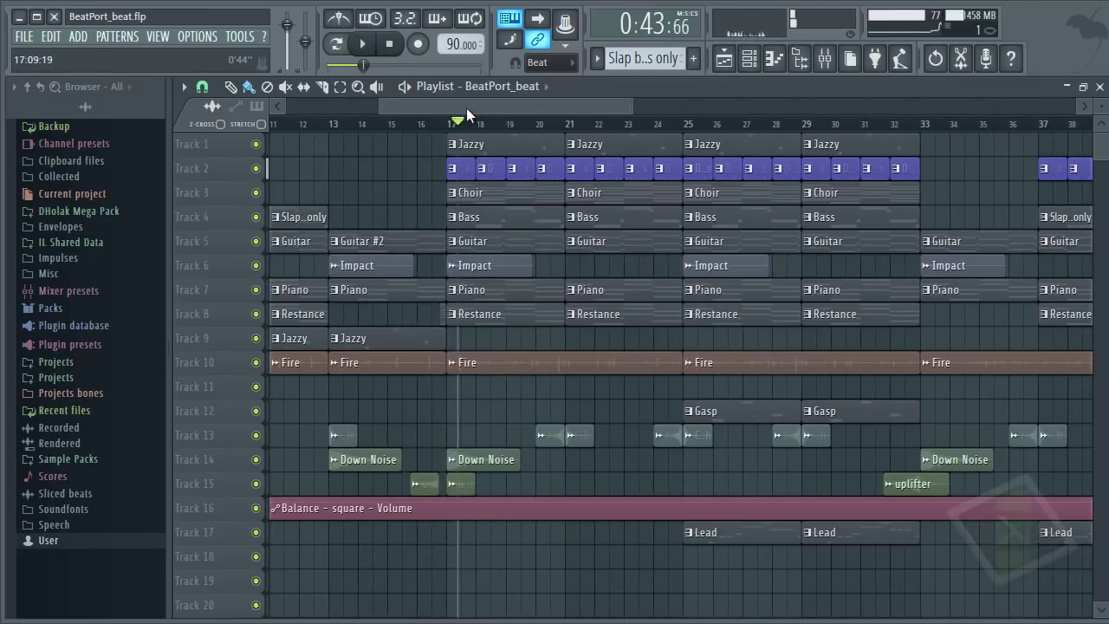
{"action": "scroll", "coordinate": [371, 206], "scroll_direction": "up", "scroll_amount": 4}
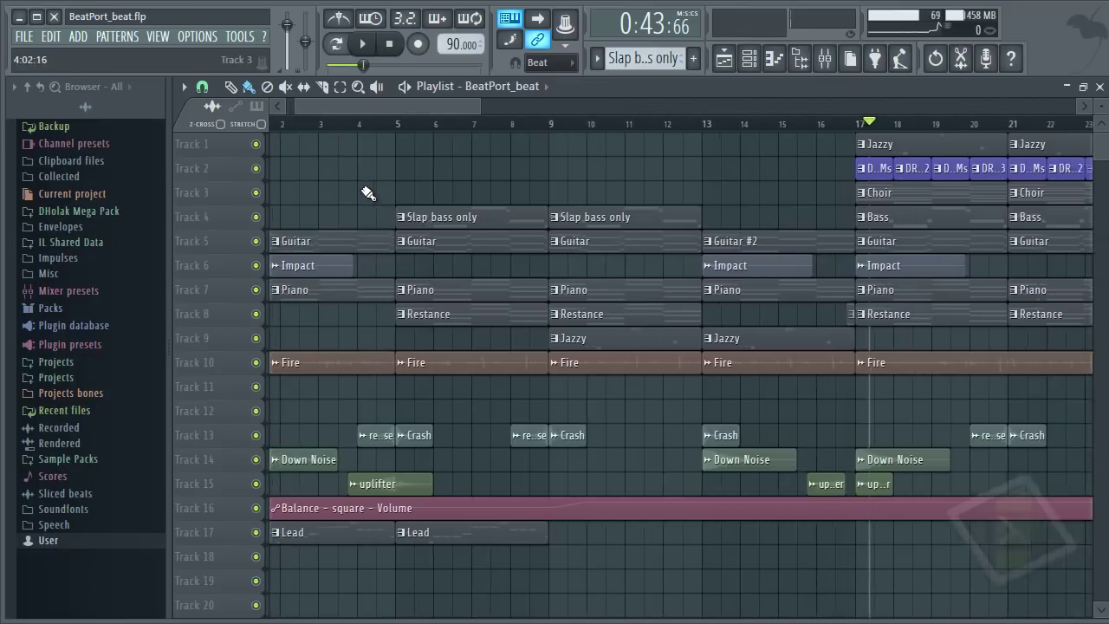
{"action": "double_click", "coordinate": [368, 290]}
{"action": "left_click", "coordinate": [516, 240]}
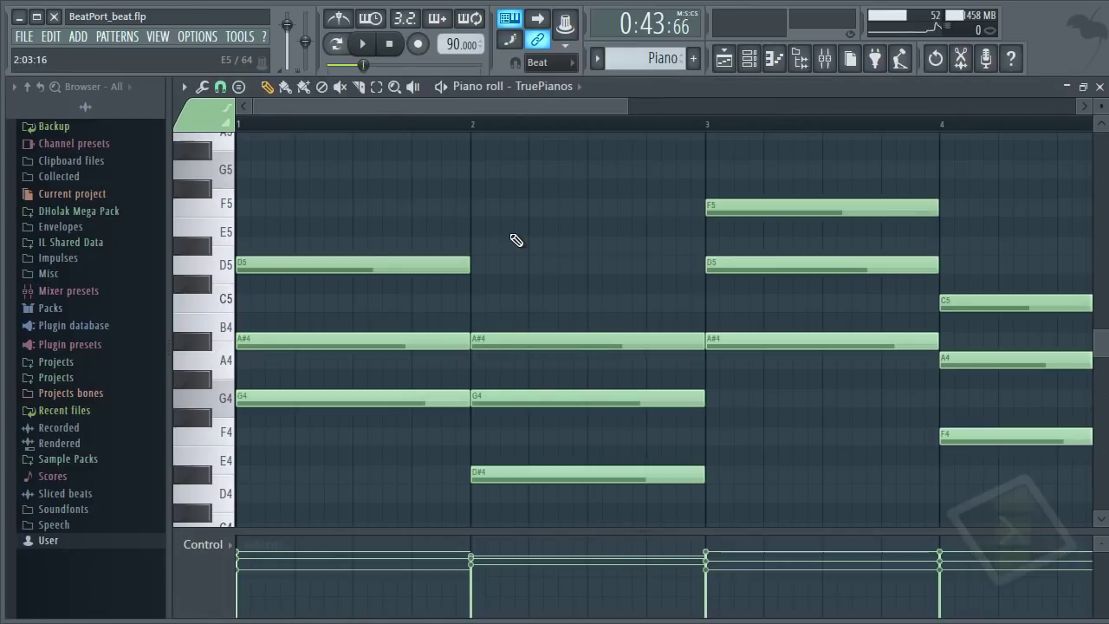
{"action": "key", "text": "F7"}
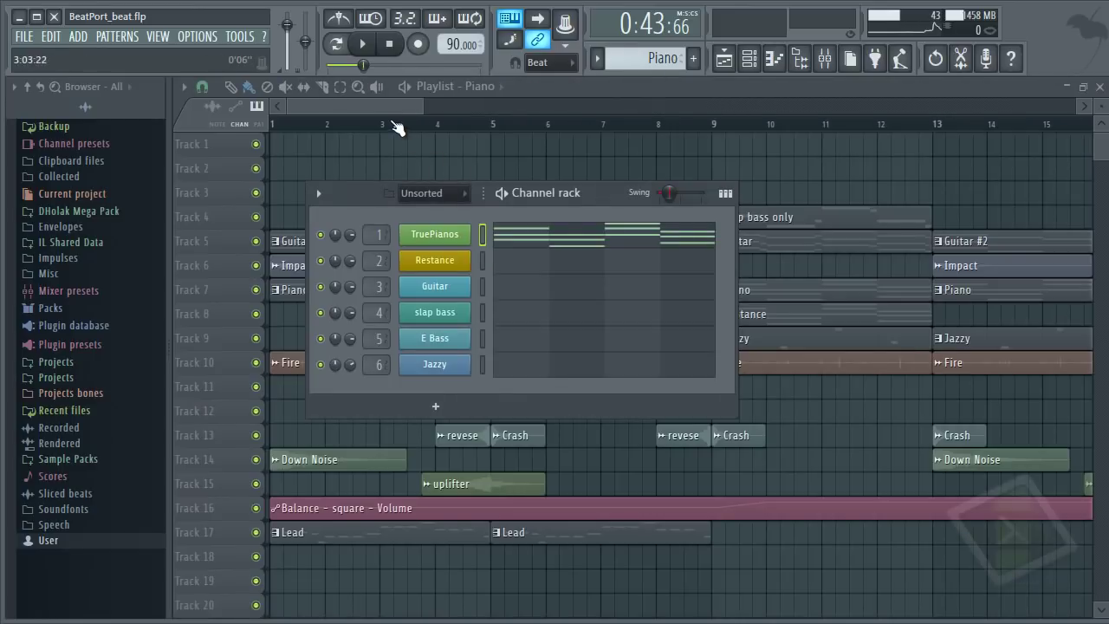
Step: Audition the Lead part on track 17 soloed with its volume automation on track 16 from bar 3, and restore all tracks
{"action": "left_click", "coordinate": [388, 124]}
{"action": "key", "text": "F6"}
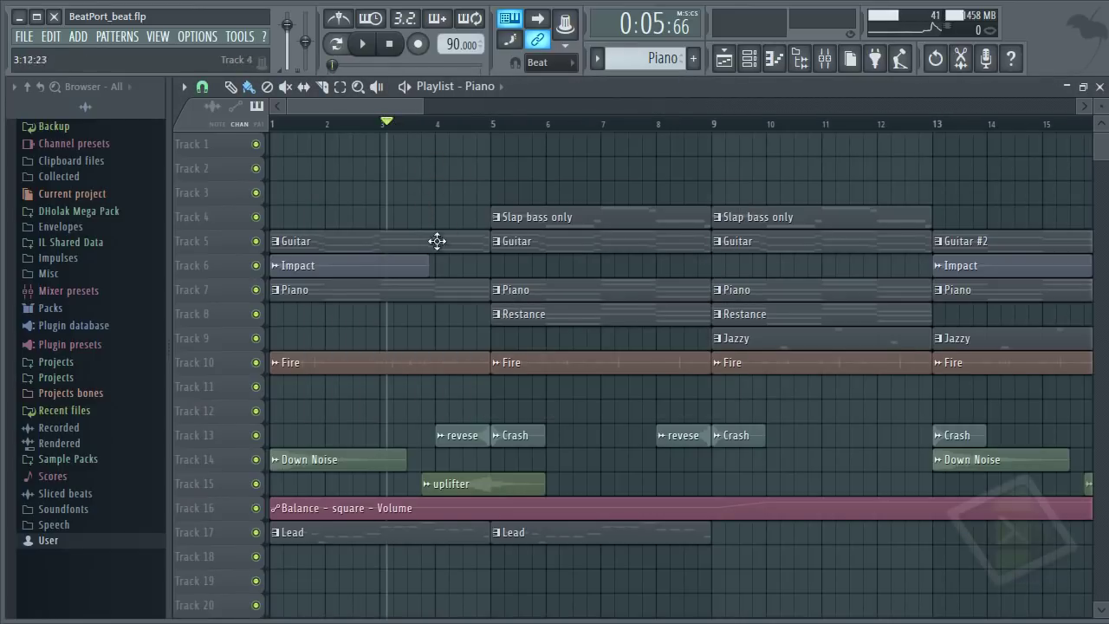
{"action": "scroll", "coordinate": [483, 214], "scroll_direction": "down", "scroll_amount": 4}
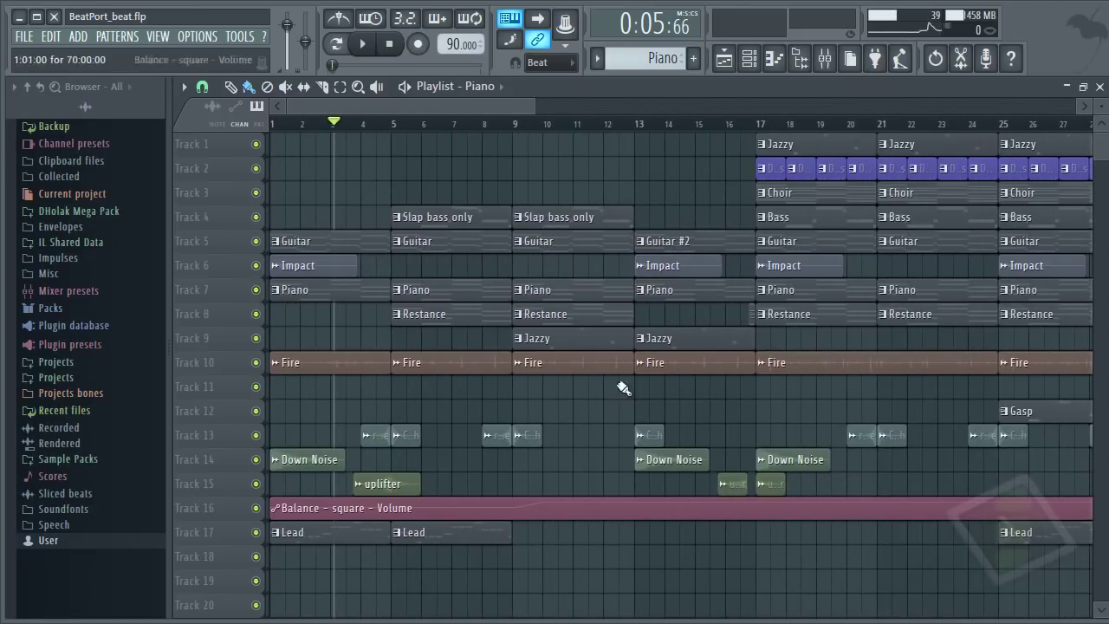
{"action": "scroll", "coordinate": [404, 316], "scroll_direction": "down", "scroll_amount": 3}
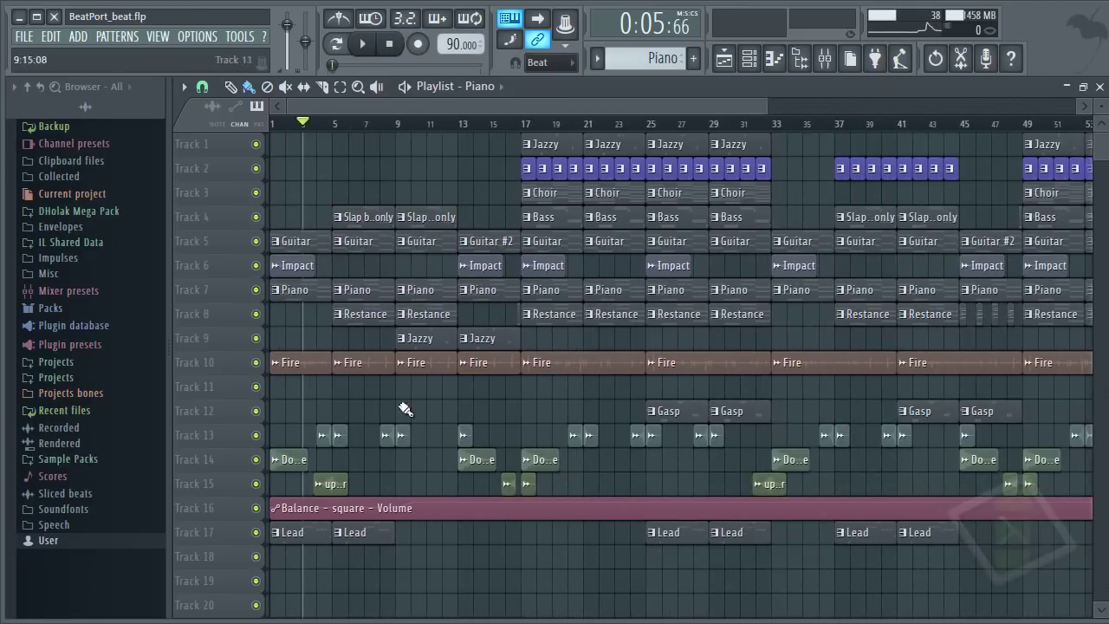
{"action": "left_click", "coordinate": [255, 532], "text": "ctrl"}
{"action": "left_click", "coordinate": [256, 508]}
{"action": "key", "text": "space"}
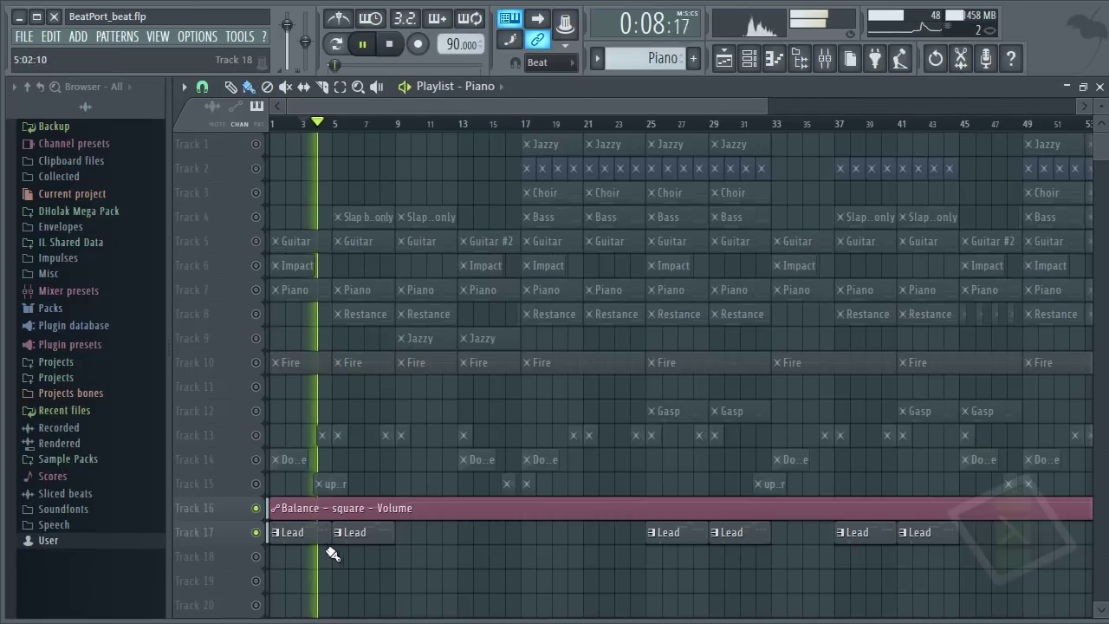
{"action": "key", "text": "space"}
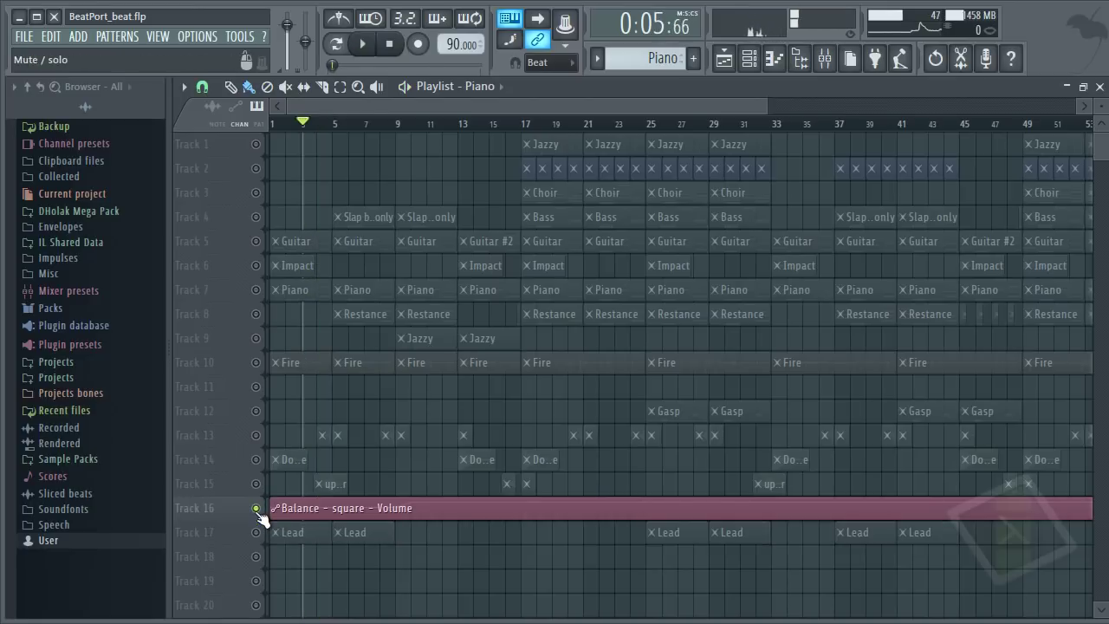
{"action": "left_click", "coordinate": [256, 508], "text": "ctrl"}
Step: Examine how the pattern and audio clips are arranged over the opening bars of the playlist
{"action": "scroll", "coordinate": [403, 505], "scroll_direction": "down", "scroll_amount": 2}
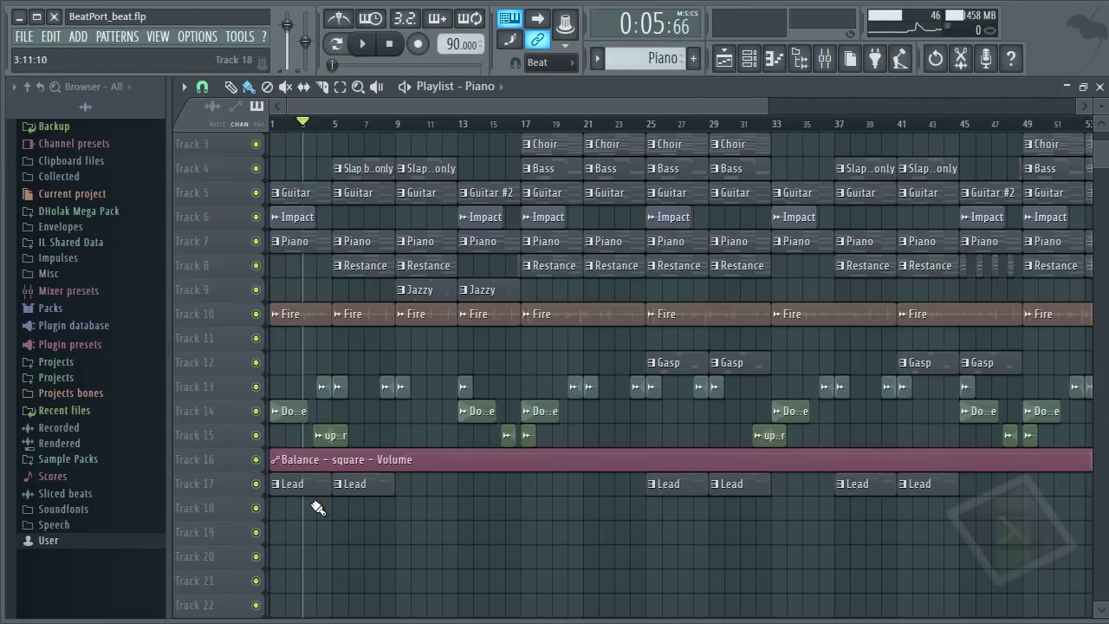
{"action": "scroll", "coordinate": [317, 507], "scroll_direction": "up", "scroll_amount": 1}
{"action": "scroll", "coordinate": [382, 485], "scroll_direction": "up", "scroll_amount": 1}
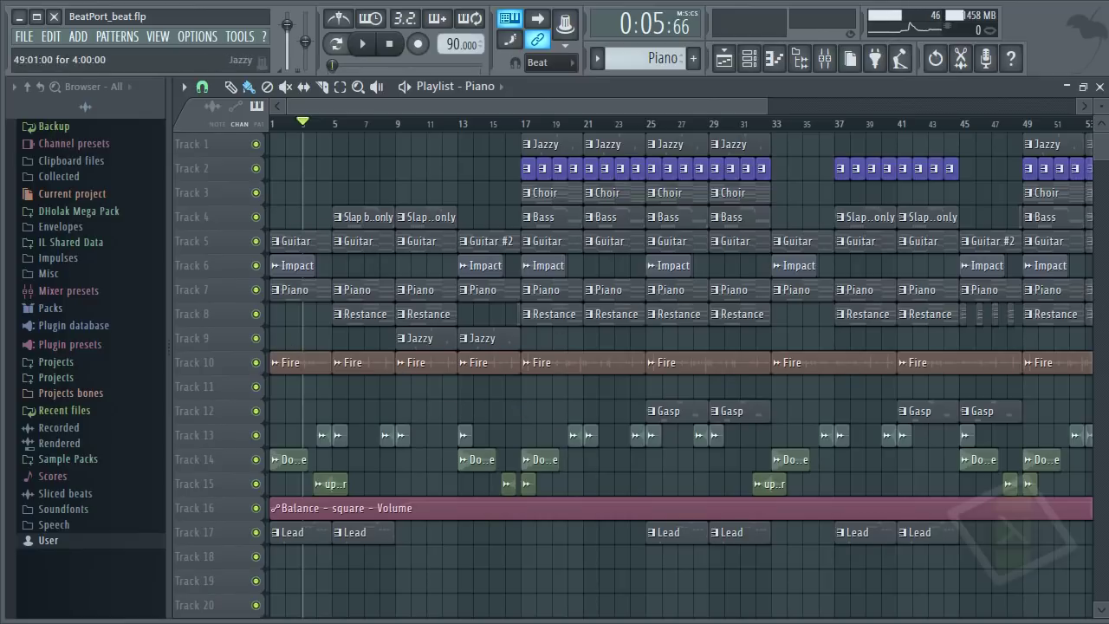
{"action": "left_click_drag", "start_coordinate": [1101, 101], "coordinate": [1101, 129]}
{"action": "scroll", "coordinate": [535, 130], "scroll_direction": "up", "scroll_amount": 5}
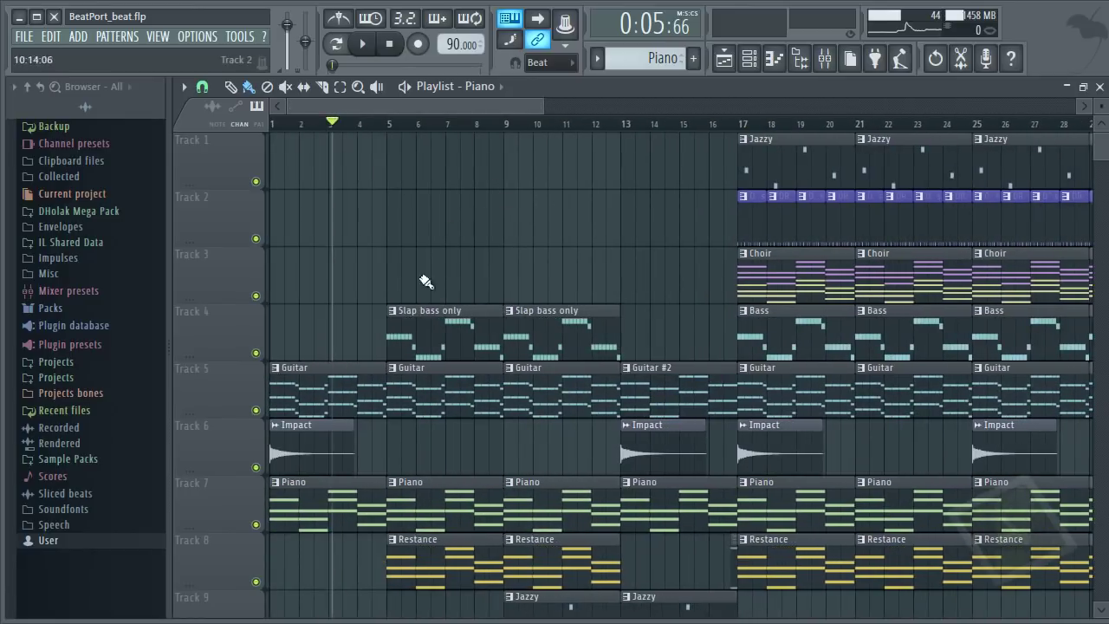
{"action": "left_click_drag", "start_coordinate": [547, 105], "coordinate": [460, 139]}
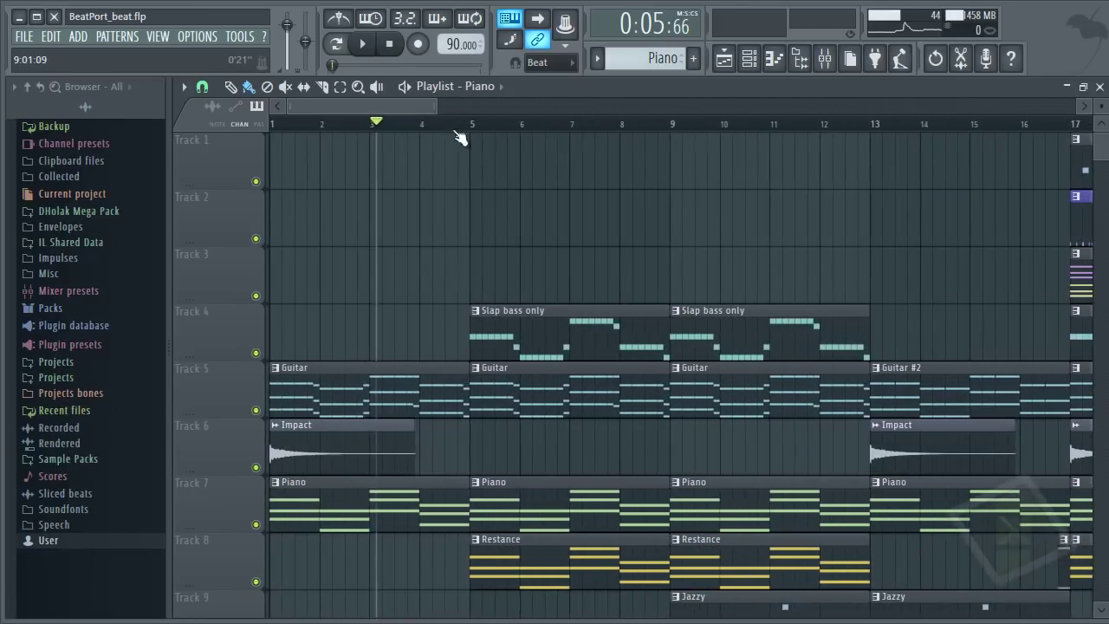
{"action": "scroll", "coordinate": [457, 338], "scroll_direction": "down", "scroll_amount": 1}
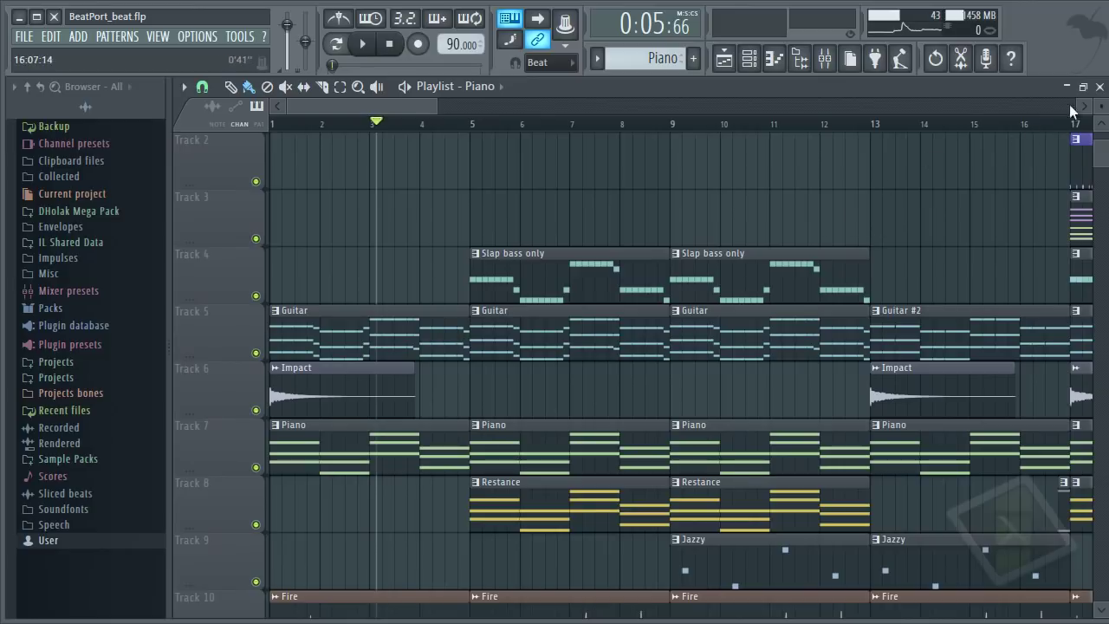
{"action": "left_click_drag", "start_coordinate": [1102, 100], "coordinate": [1102, 94]}
Step: Examine the Piano pattern's four-bar chord progression in the piano roll and play it in pattern mode
{"action": "double_click", "coordinate": [522, 374]}
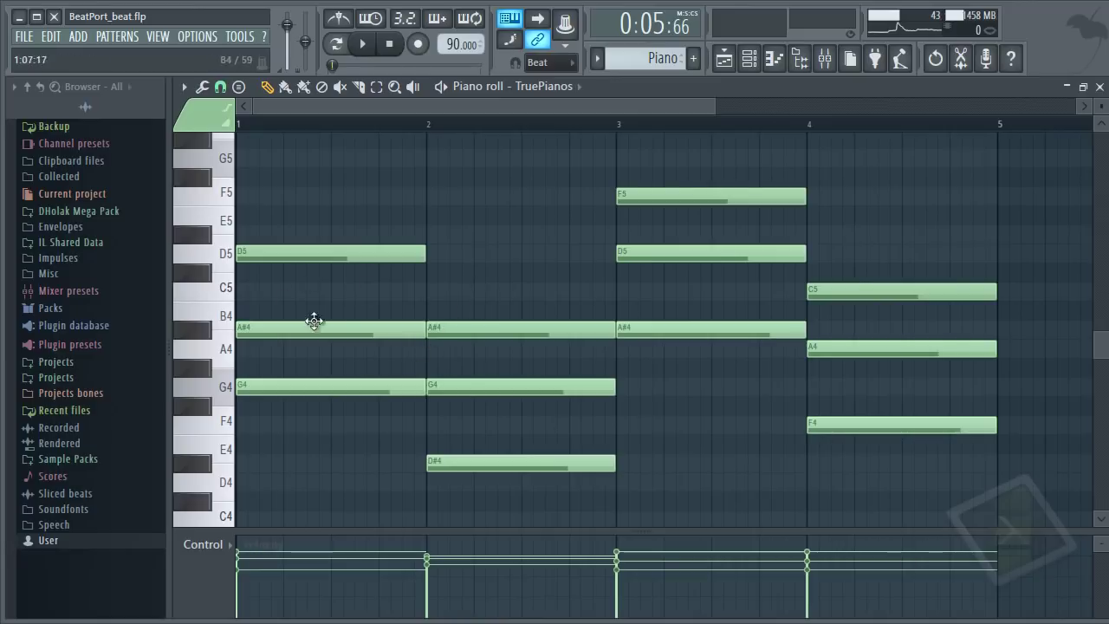
{"action": "left_click_drag", "start_coordinate": [282, 212], "coordinate": [356, 447]}
{"action": "scroll", "coordinate": [527, 211], "scroll_direction": "up", "scroll_amount": 1}
{"action": "left_click", "coordinate": [516, 196], "text": "ctrl"}
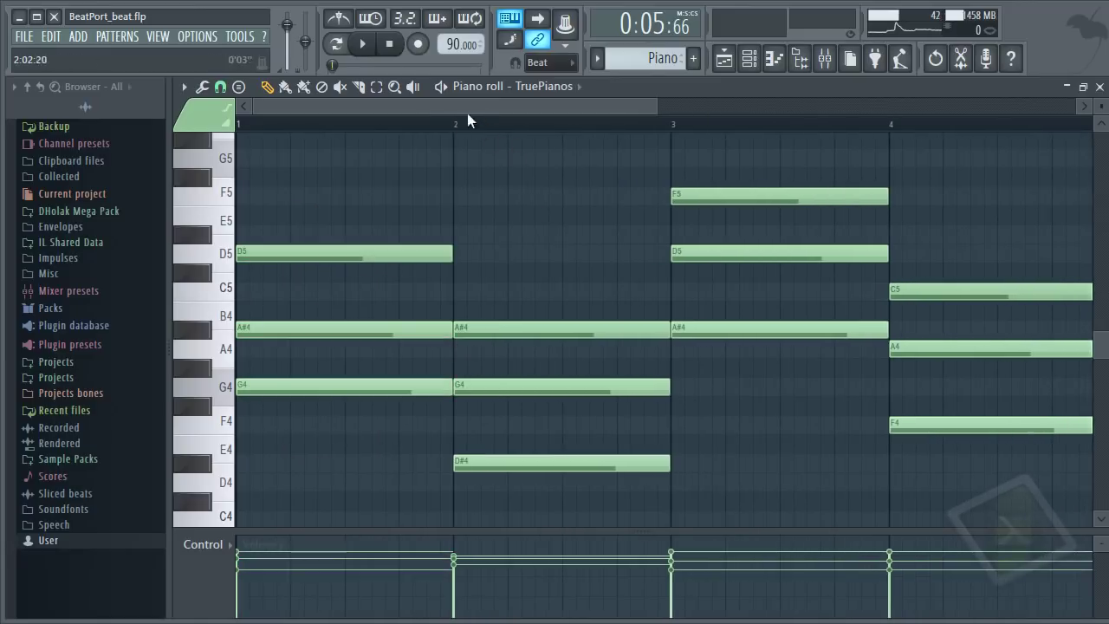
{"action": "left_click", "coordinate": [440, 87]}
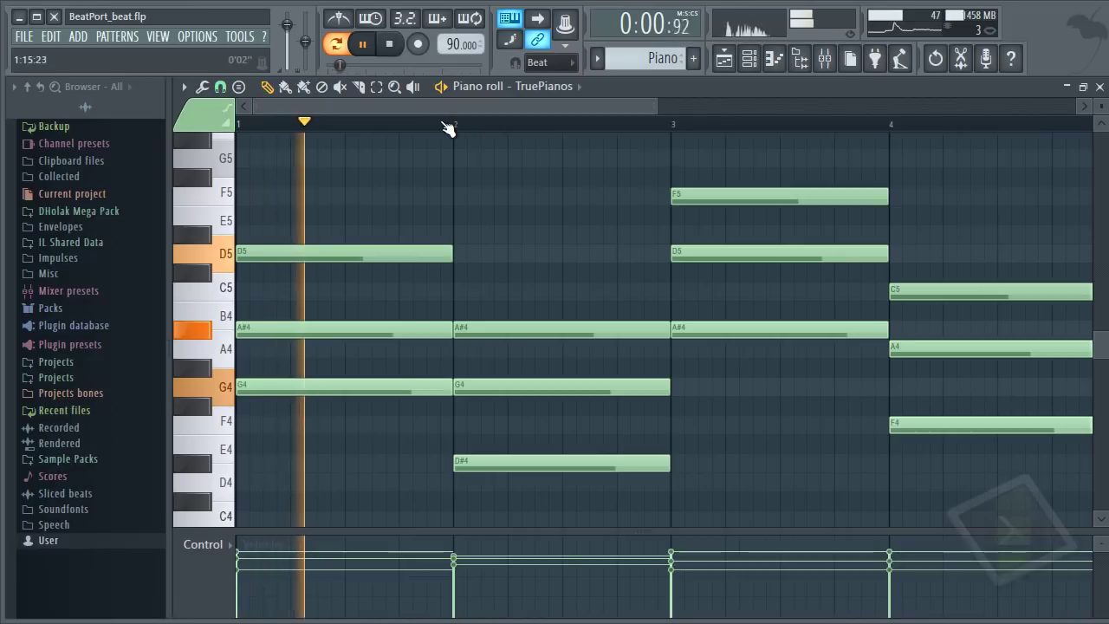
{"action": "scroll", "coordinate": [445, 128], "scroll_direction": "down", "scroll_amount": 2}
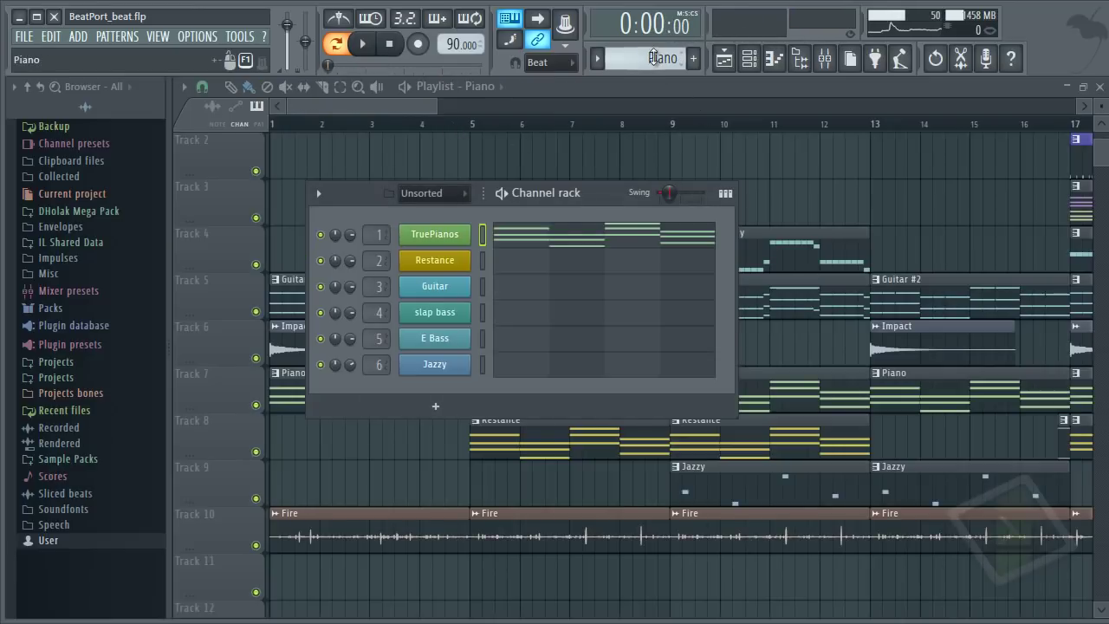
Step: Switch to the empty Pattern 20 and open the TruePianos channel in the piano roll
{"action": "left_click", "coordinate": [654, 58]}
{"action": "left_click", "coordinate": [711, 78]}
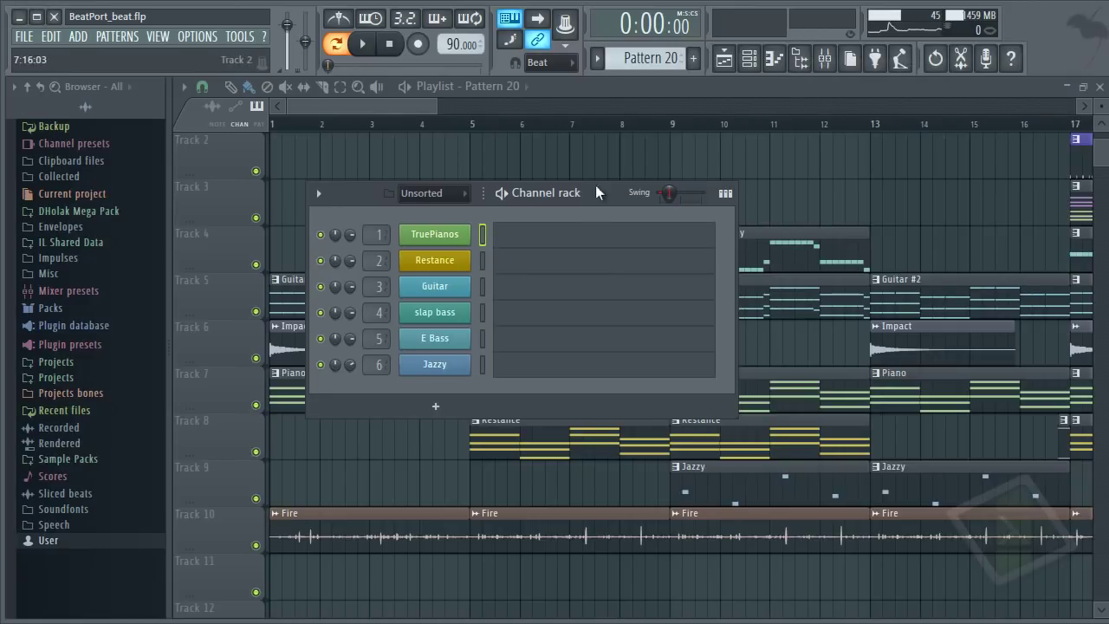
{"action": "left_click", "coordinate": [536, 233]}
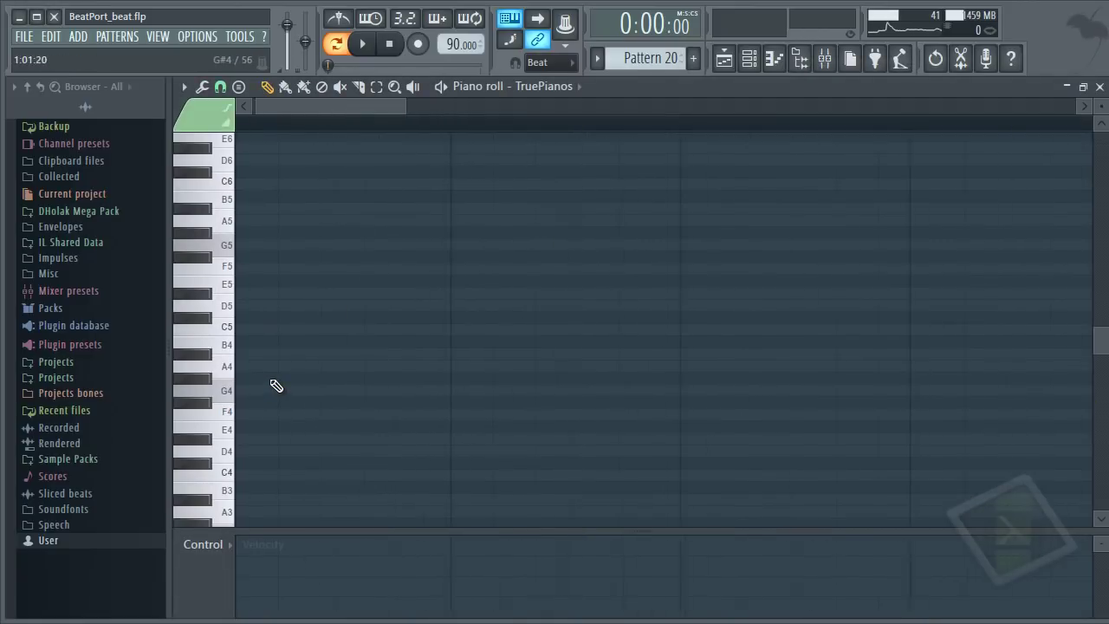
Step: Draw the first chord with two-step notes on G4, A#4 and D5 at the start of bar 1
{"action": "scroll", "coordinate": [249, 396], "scroll_direction": "up", "scroll_amount": 2}
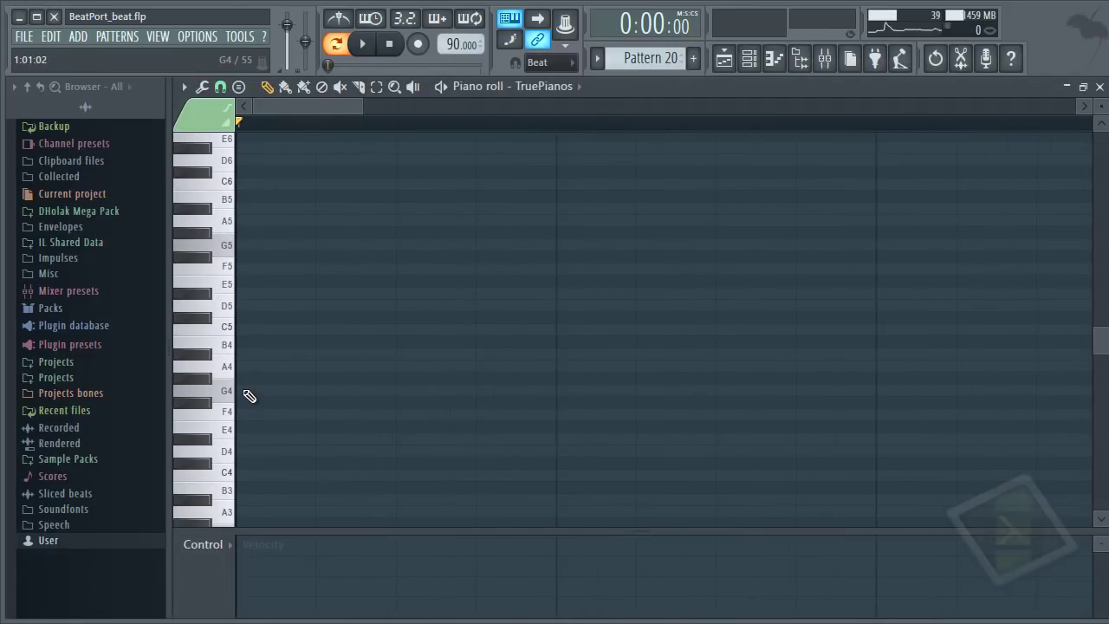
{"action": "left_click", "coordinate": [249, 396]}
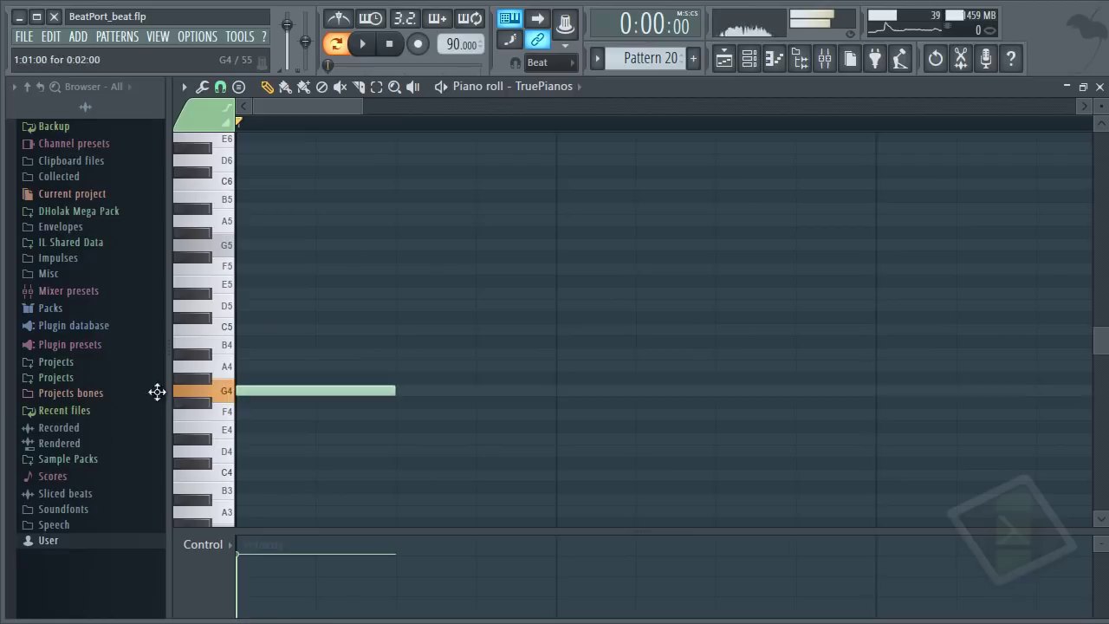
{"action": "left_click", "coordinate": [252, 353]}
{"action": "left_click", "coordinate": [253, 304]}
{"action": "left_click", "coordinate": [265, 278]}
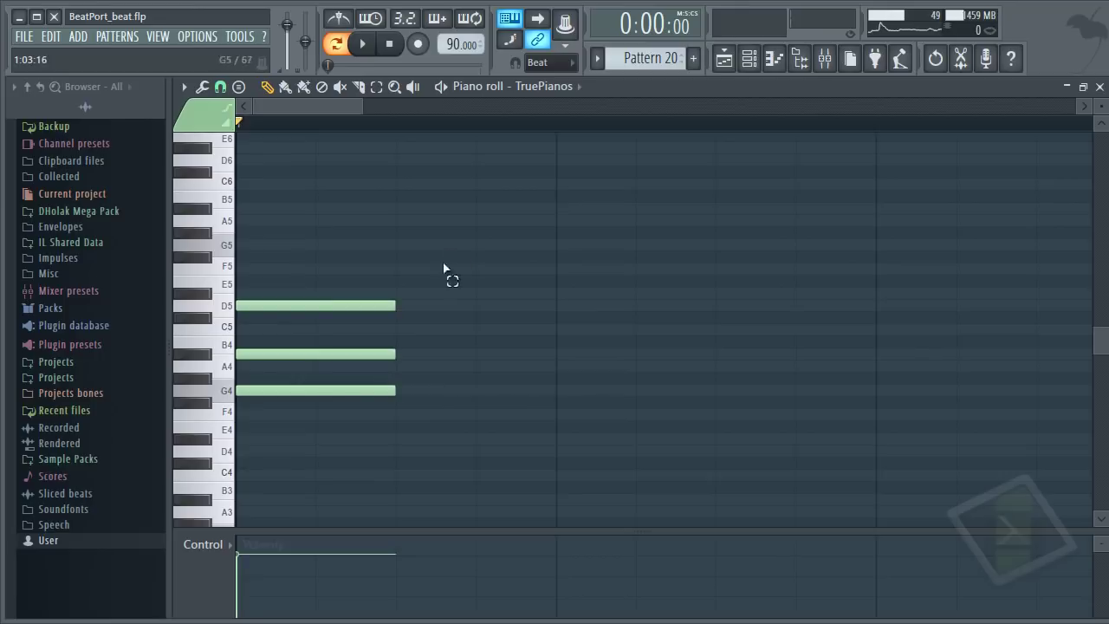
Step: Try to place a copy of the first chord directly after it, four semitones lower, and undo the copy
{"action": "left_click_drag", "start_coordinate": [444, 269], "coordinate": [239, 426]}
{"action": "left_click_drag", "start_coordinate": [272, 391], "coordinate": [429, 446]}
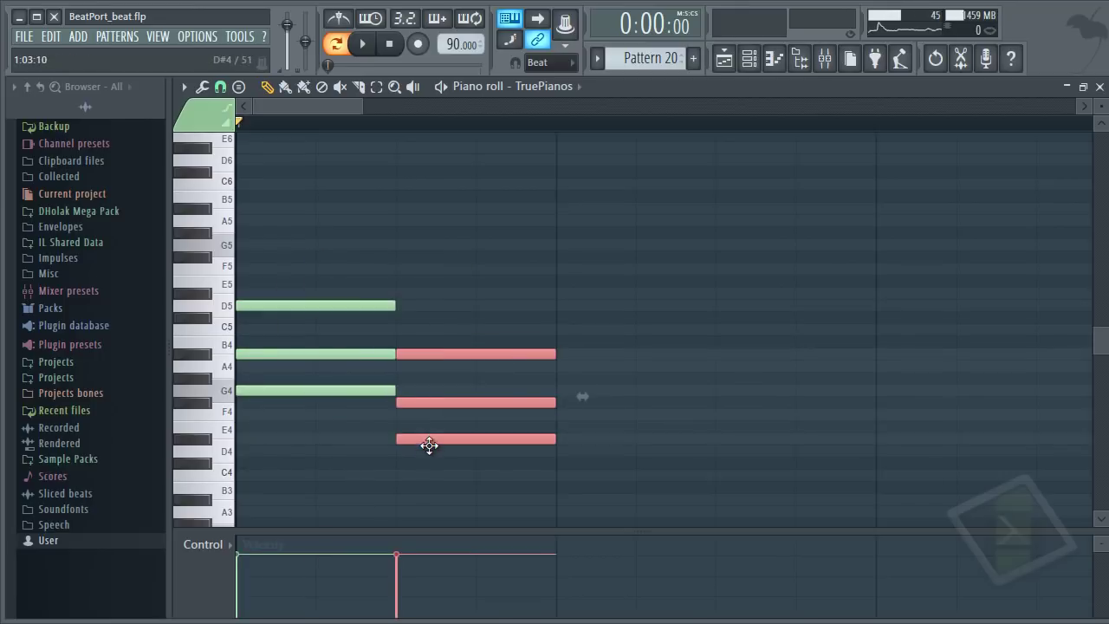
{"action": "right_click", "coordinate": [436, 428]}
{"action": "key", "text": "space"}
{"action": "key", "text": "space"}
{"action": "right_click", "coordinate": [436, 459]}
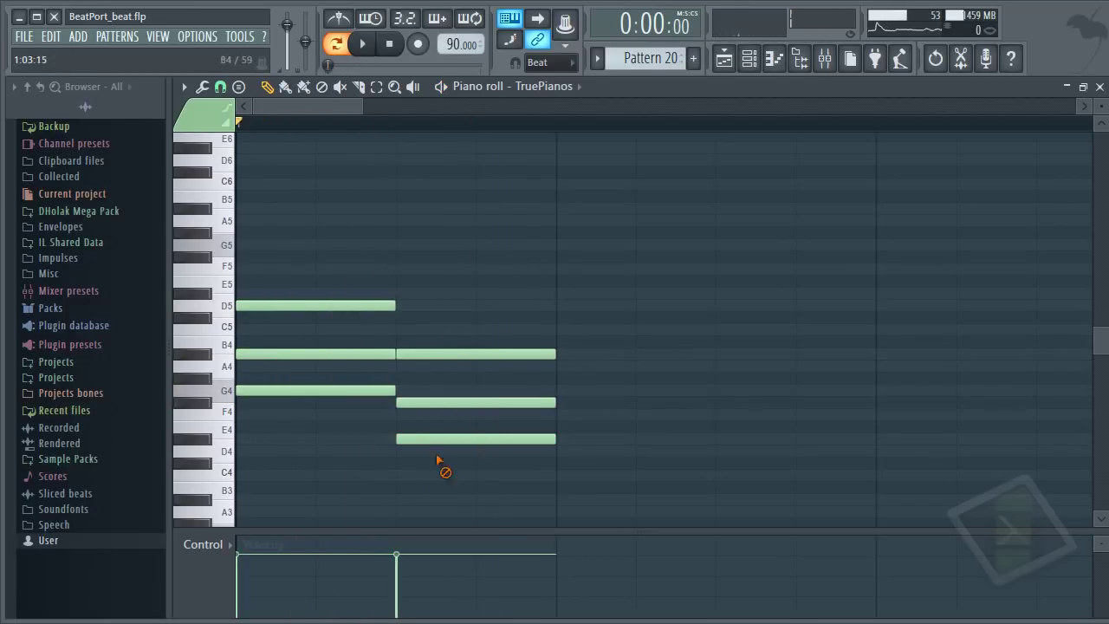
{"action": "key", "text": "ctrl+z"}
Step: Draw the second chord with two-step notes on D#4, G4 and A#4 from step 5 of bar 1
{"action": "left_click", "coordinate": [558, 436]}
{"action": "left_click", "coordinate": [561, 391]}
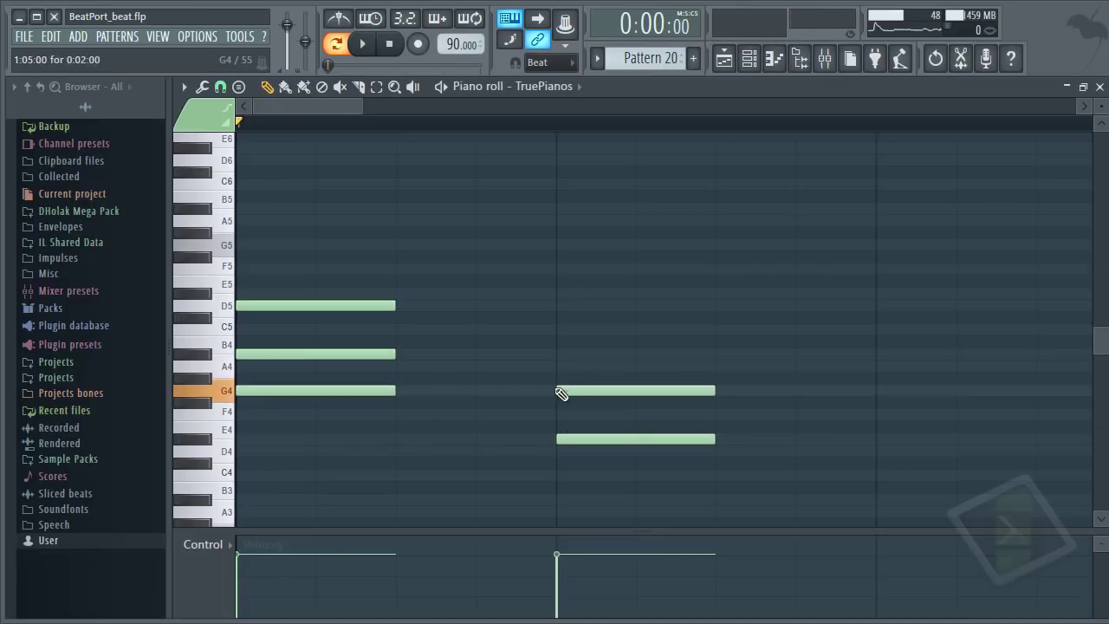
{"action": "left_click", "coordinate": [560, 330]}
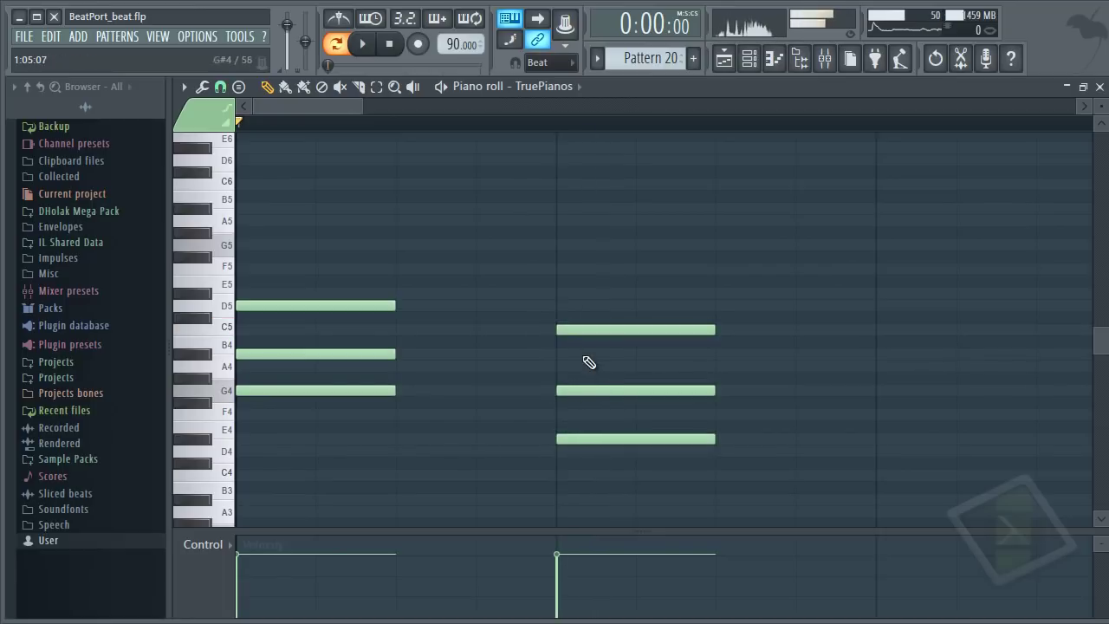
{"action": "left_click_drag", "start_coordinate": [575, 331], "coordinate": [585, 355]}
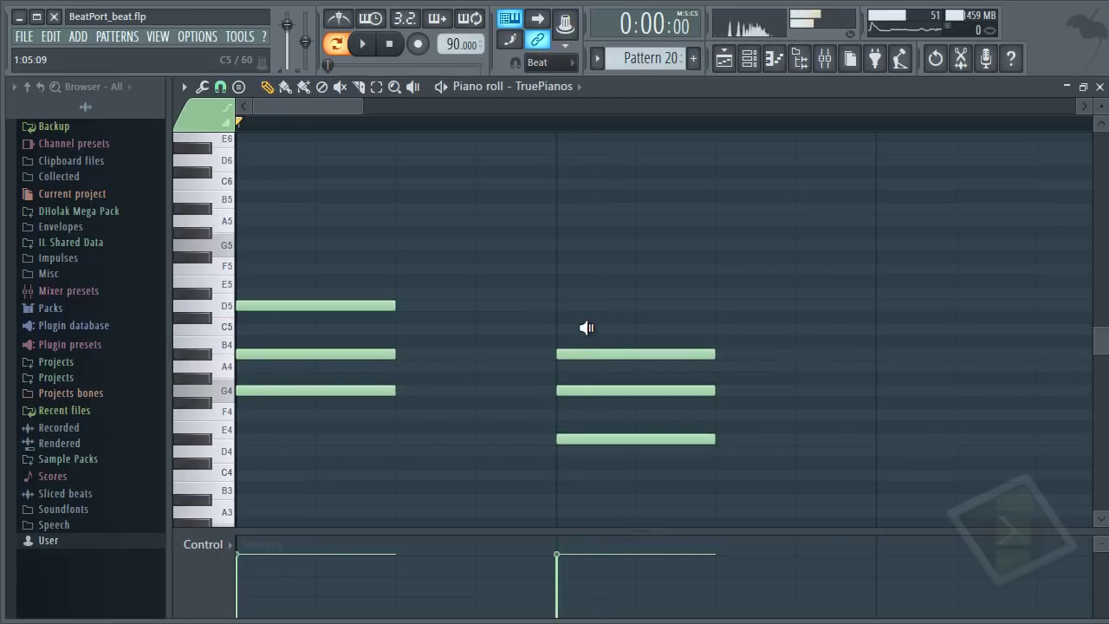
{"action": "right_click", "coordinate": [587, 328], "text": "alt"}
Step: Lengthen all notes of both chords to one beat so they connect, and play the pattern
{"action": "key", "text": "ctrl+a"}
{"action": "left_click_drag", "start_coordinate": [401, 305], "coordinate": [544, 298]}
{"action": "key", "text": "ctrl+d"}
{"action": "right_click", "coordinate": [490, 246], "text": "ctrl"}
{"action": "key", "text": "space"}
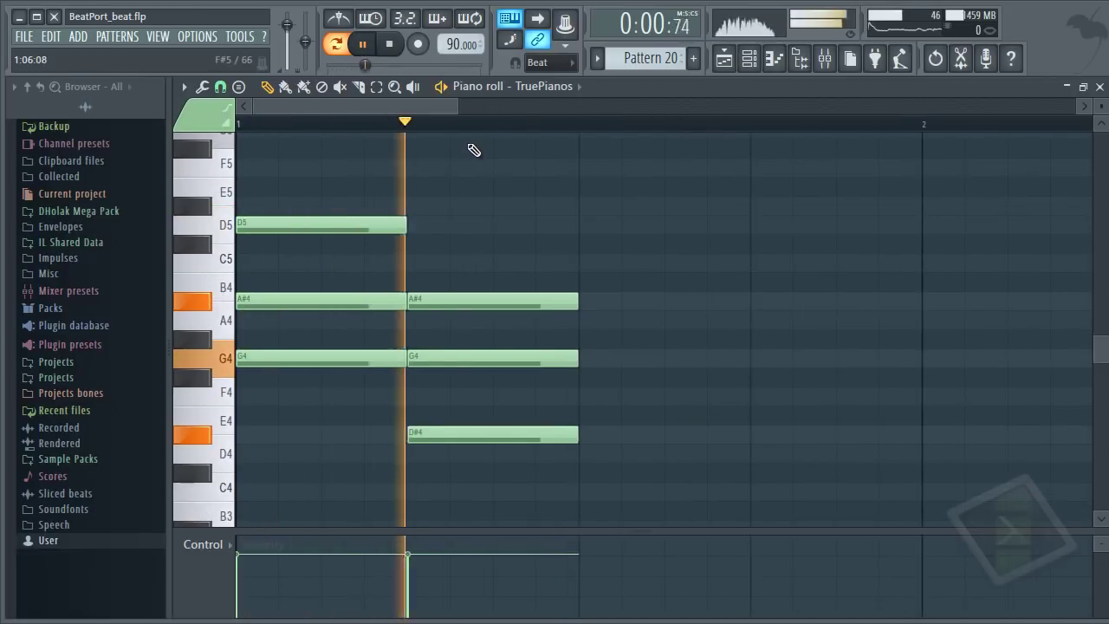
Step: Shift the second chord to the middle of bar 1, lengthen both chords to half a bar and play them
{"action": "scroll", "coordinate": [472, 142], "scroll_direction": "down", "scroll_amount": 3}
{"action": "scroll", "coordinate": [485, 165], "scroll_direction": "up", "scroll_amount": 3}
{"action": "key", "text": "space"}
{"action": "left_click_drag", "start_coordinate": [592, 217], "coordinate": [653, 432]}
{"action": "key", "text": "ctrl+a"}
{"action": "left_click_drag", "start_coordinate": [404, 226], "coordinate": [564, 225]}
{"action": "key", "text": "space"}
{"action": "scroll", "coordinate": [522, 198], "scroll_direction": "down", "scroll_amount": 6}
{"action": "key", "text": "ctrl+d"}
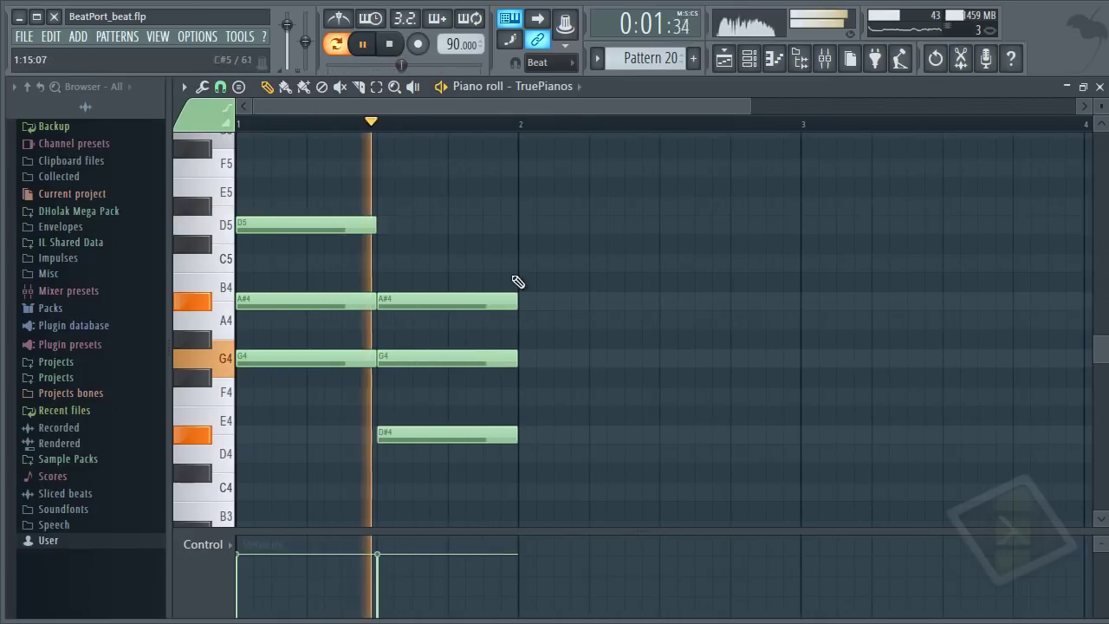
{"action": "key", "text": "space"}
Step: Shift the second chord to the start of bar 2, extend both chords to a full bar and play them
{"action": "left_click_drag", "start_coordinate": [576, 238], "coordinate": [381, 498]}
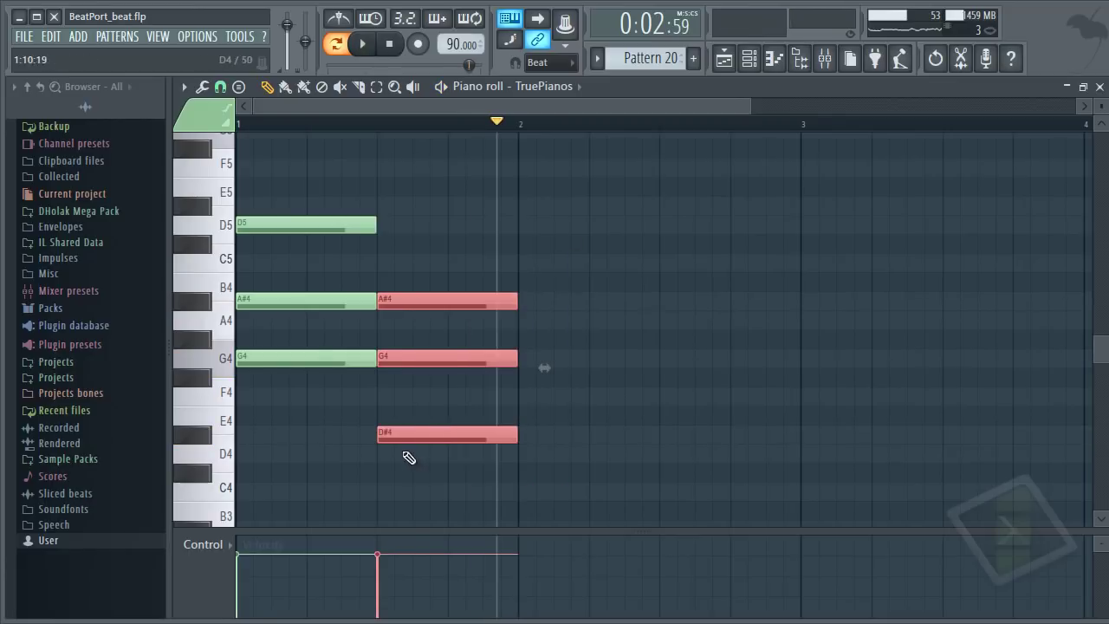
{"action": "left_click_drag", "start_coordinate": [418, 434], "coordinate": [558, 434]}
{"action": "key", "text": "ctrl+a"}
{"action": "left_click_drag", "start_coordinate": [379, 217], "coordinate": [514, 216]}
{"action": "left_click", "coordinate": [488, 209], "text": "ctrl"}
{"action": "scroll", "coordinate": [487, 208], "scroll_direction": "up", "scroll_amount": 2}
{"action": "key", "text": "space"}
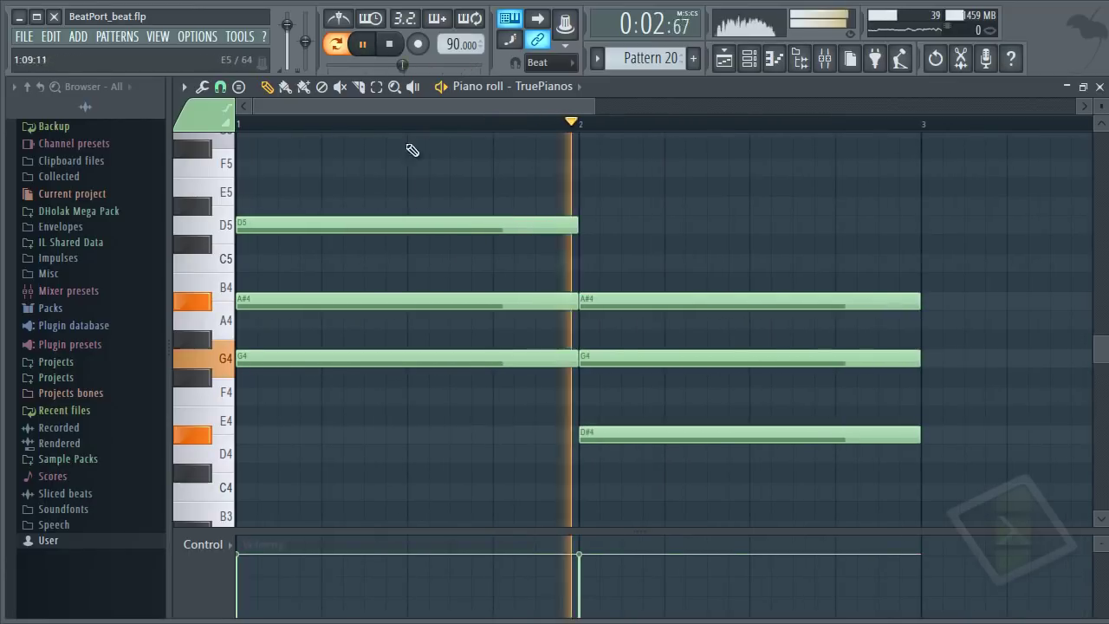
Step: Add a third full-bar chord on A#4, D5 and F5 in bar 3 while the pattern plays
{"action": "left_click", "coordinate": [395, 49]}
{"action": "key", "text": "space"}
{"action": "scroll", "coordinate": [453, 216], "scroll_direction": "down", "scroll_amount": 3}
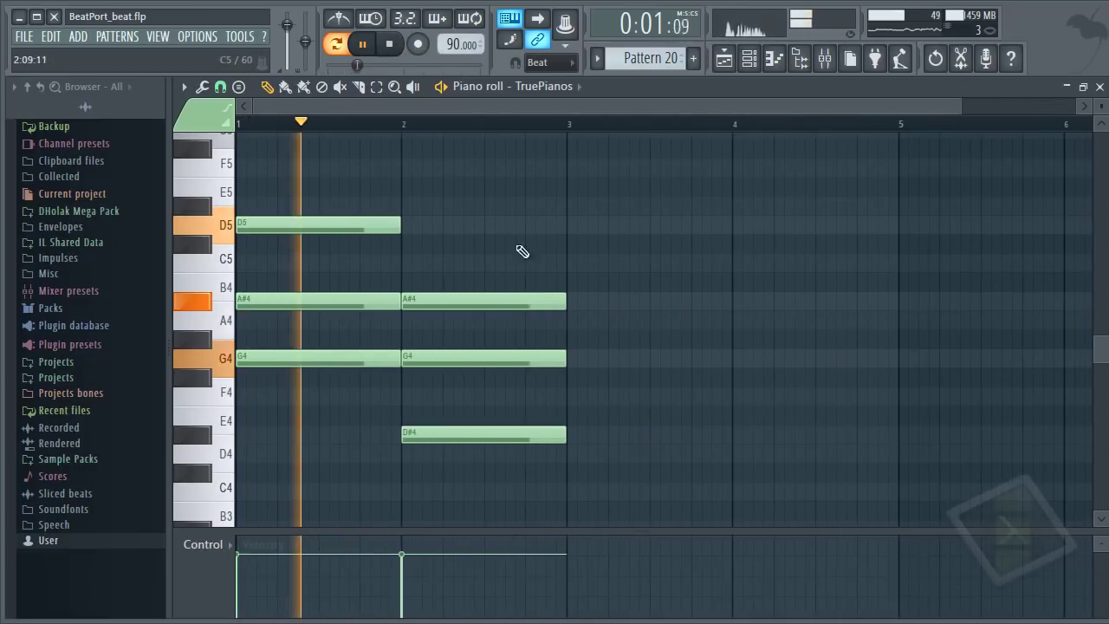
{"action": "left_click_drag", "start_coordinate": [526, 236], "coordinate": [614, 296]}
{"action": "left_click", "coordinate": [673, 404]}
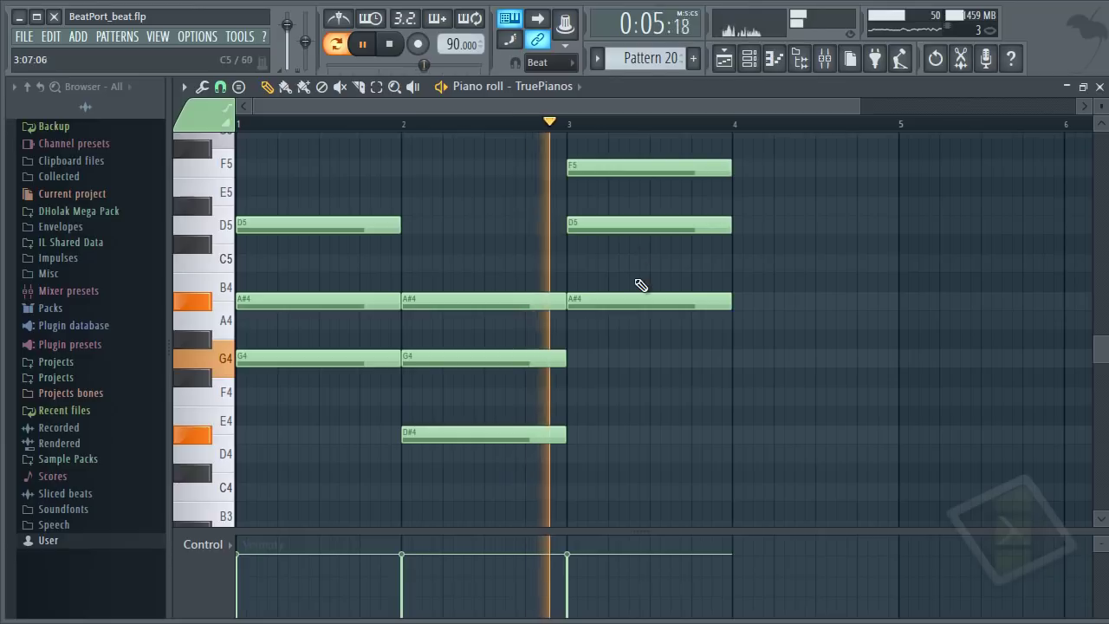
Step: Add a fourth full-bar chord on F4, A4 and C5 in bar 4 and play the four-bar progression
{"action": "scroll", "coordinate": [627, 284], "scroll_direction": "down", "scroll_amount": 1}
{"action": "left_click_drag", "start_coordinate": [410, 255], "coordinate": [698, 382]}
{"action": "key", "text": "space"}
{"action": "key", "text": "space"}
{"action": "left_click", "coordinate": [718, 363]}
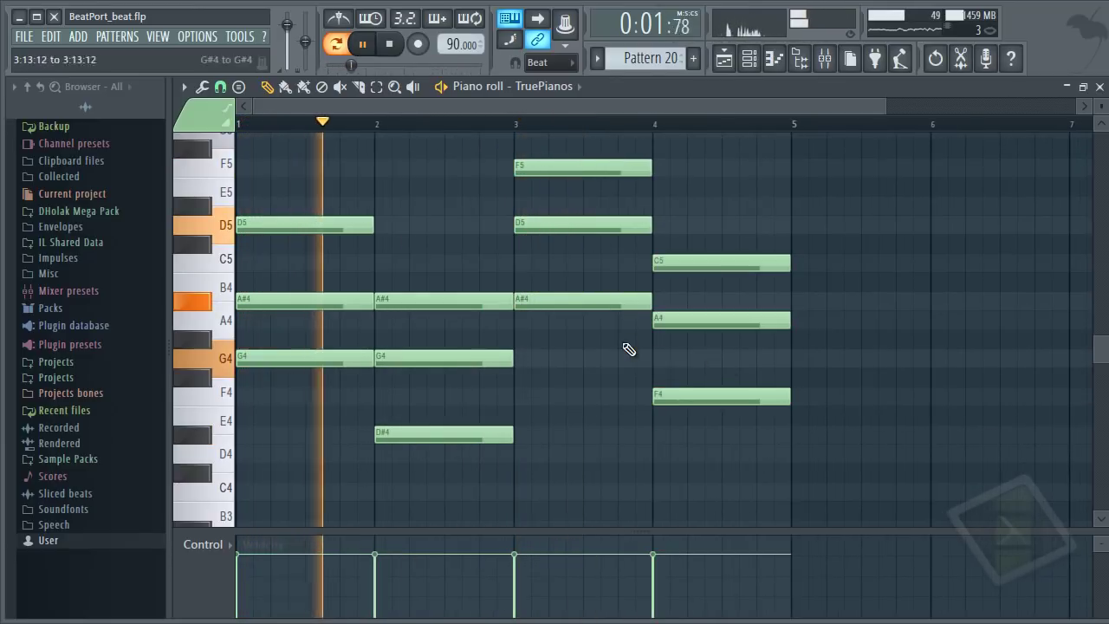
{"action": "scroll", "coordinate": [629, 349], "scroll_direction": "up", "scroll_amount": 1}
{"action": "scroll", "coordinate": [629, 348], "scroll_direction": "down", "scroll_amount": 1}
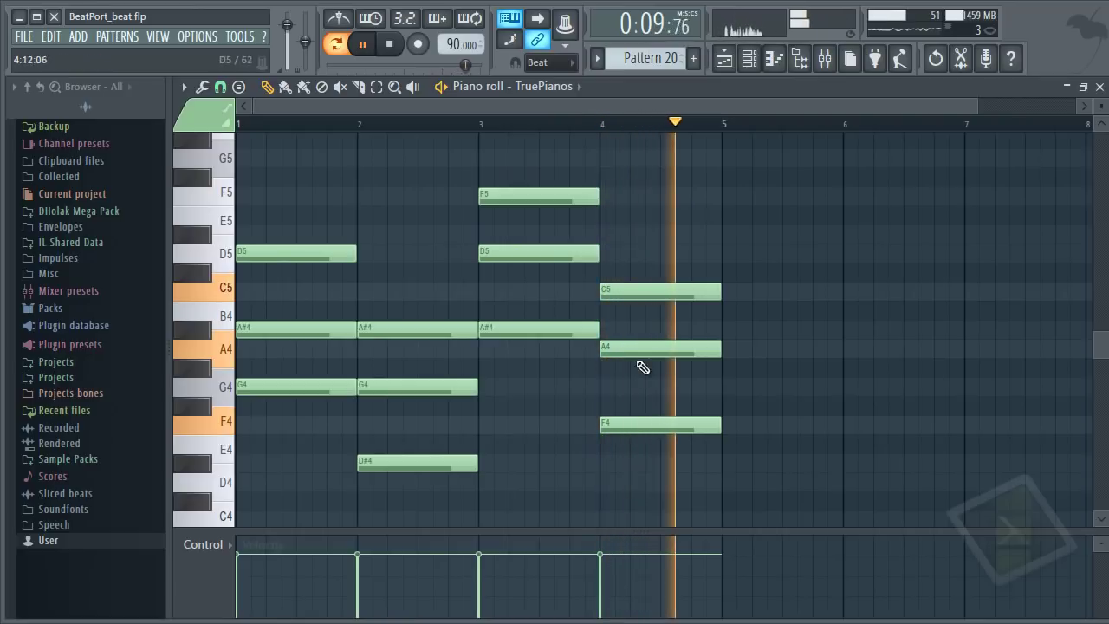
{"action": "key", "text": "space"}
Step: Switch to the Piano pattern, play its progression and inspect its note velocities for comparison
{"action": "left_click", "coordinate": [666, 61]}
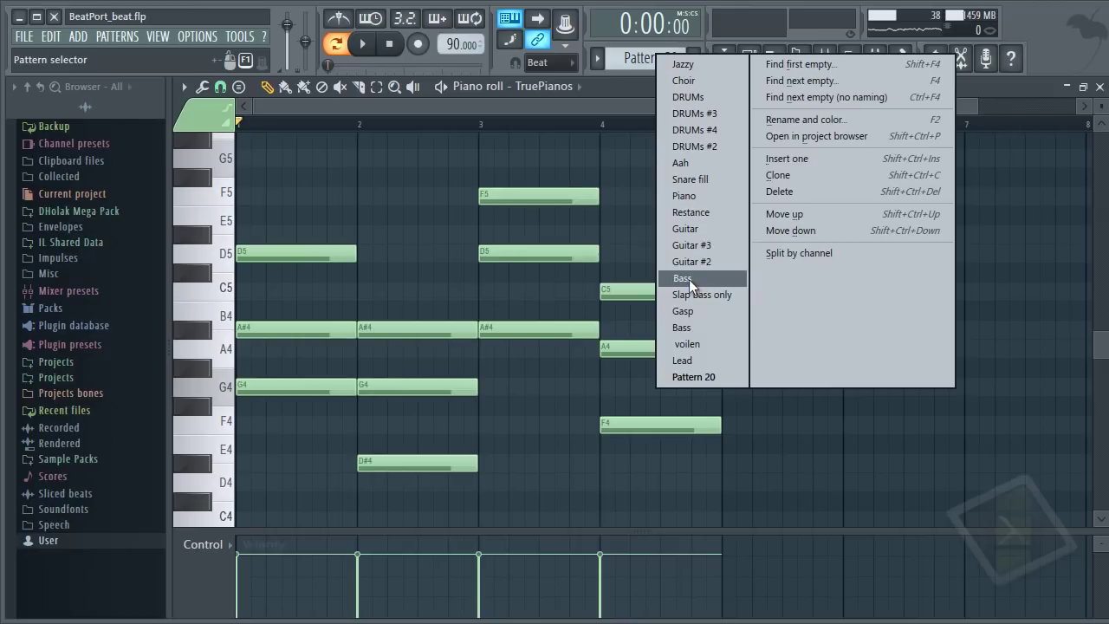
{"action": "left_click", "coordinate": [690, 197]}
{"action": "key", "text": "space"}
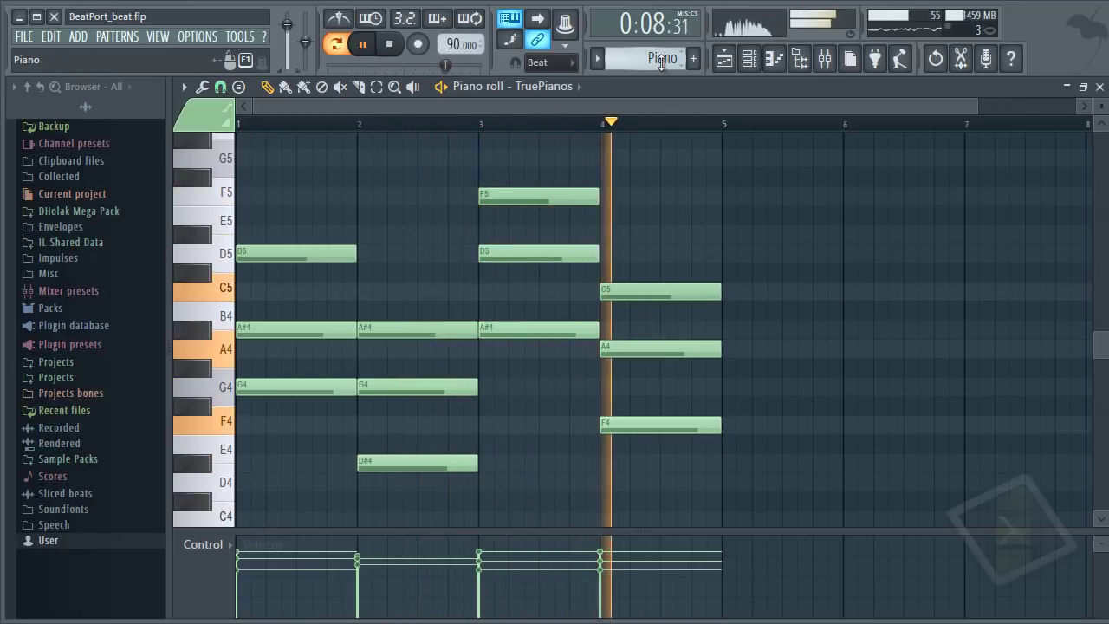
{"action": "key", "text": "space"}
{"action": "left_click_drag", "start_coordinate": [656, 492], "coordinate": [428, 223]}
{"action": "right_click", "coordinate": [845, 210], "text": "ctrl"}
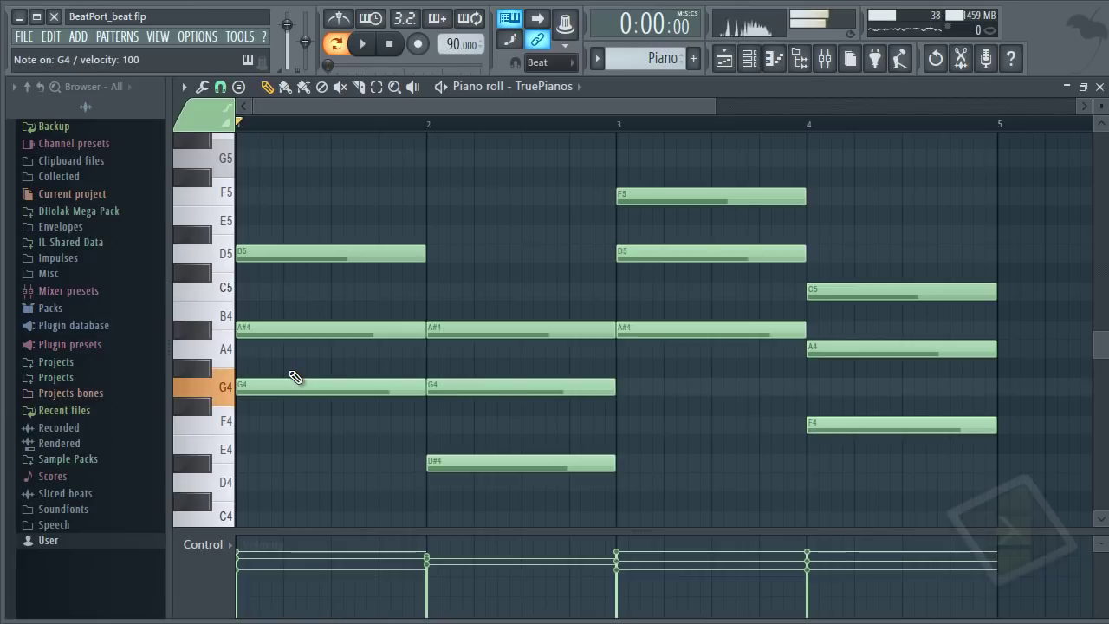
Step: Audition the G4 piano key at several different velocities
{"action": "left_click", "coordinate": [190, 390]}
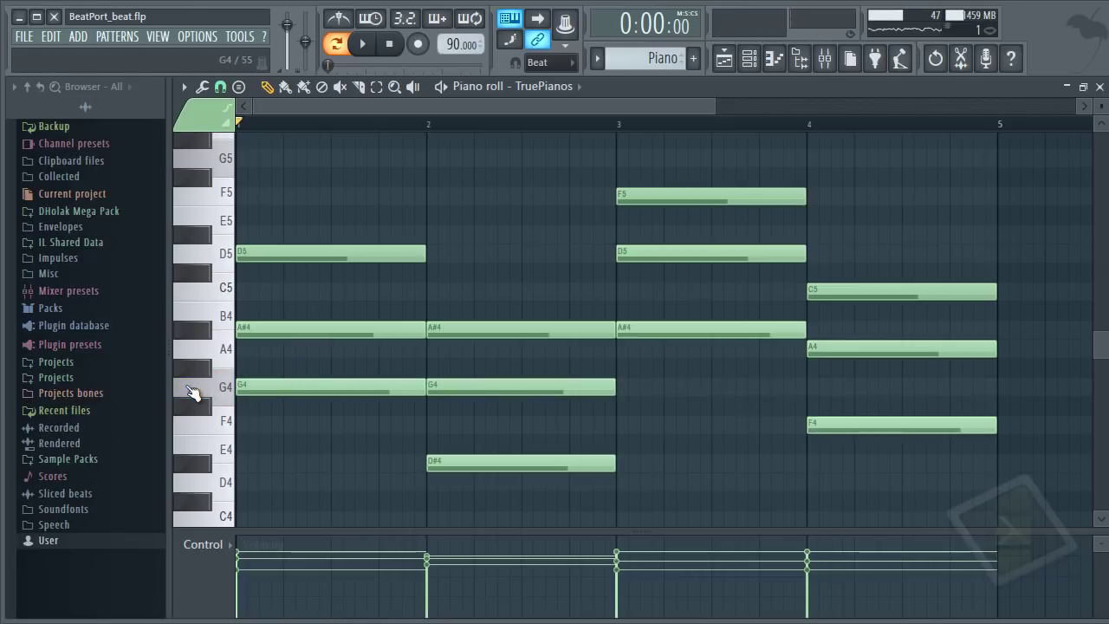
{"action": "left_click", "coordinate": [204, 392]}
{"action": "left_click", "coordinate": [221, 394]}
{"action": "left_click", "coordinate": [230, 391]}
Step: Return to Pattern 20 and briefly play its first chord with equal note velocities
{"action": "left_click", "coordinate": [647, 54]}
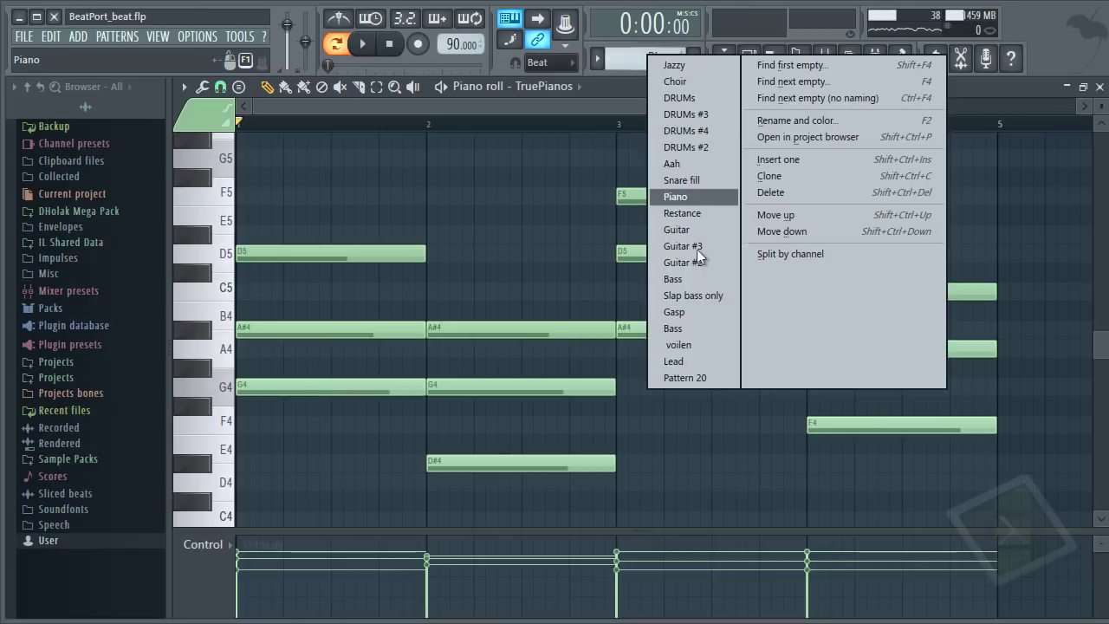
{"action": "left_click", "coordinate": [698, 376]}
{"action": "left_click_drag", "start_coordinate": [297, 229], "coordinate": [318, 283]}
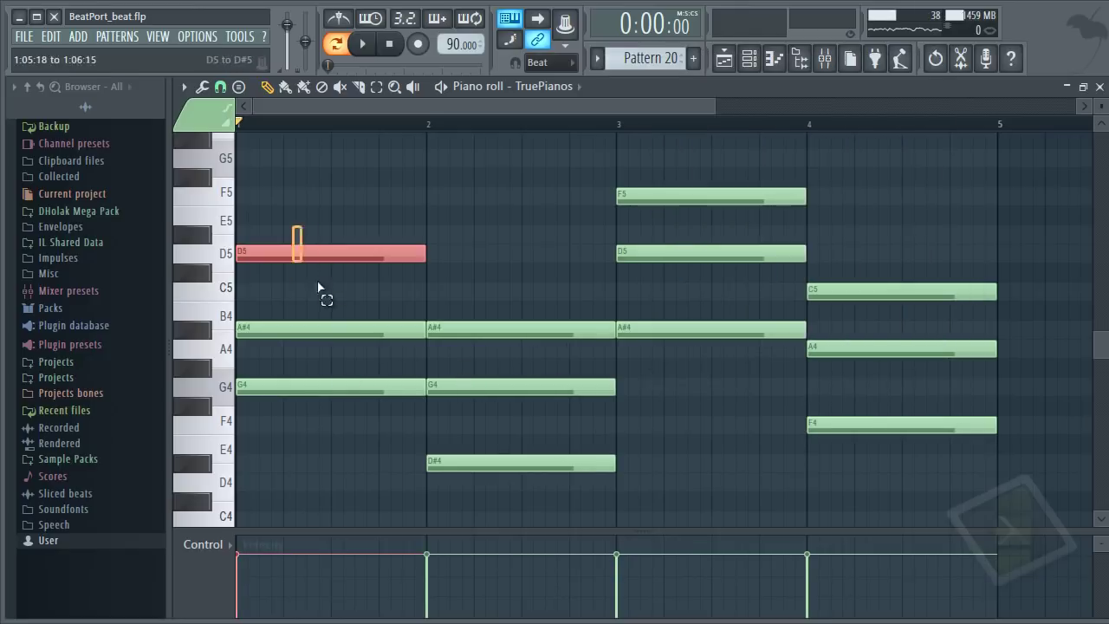
{"action": "left_click", "coordinate": [284, 372]}
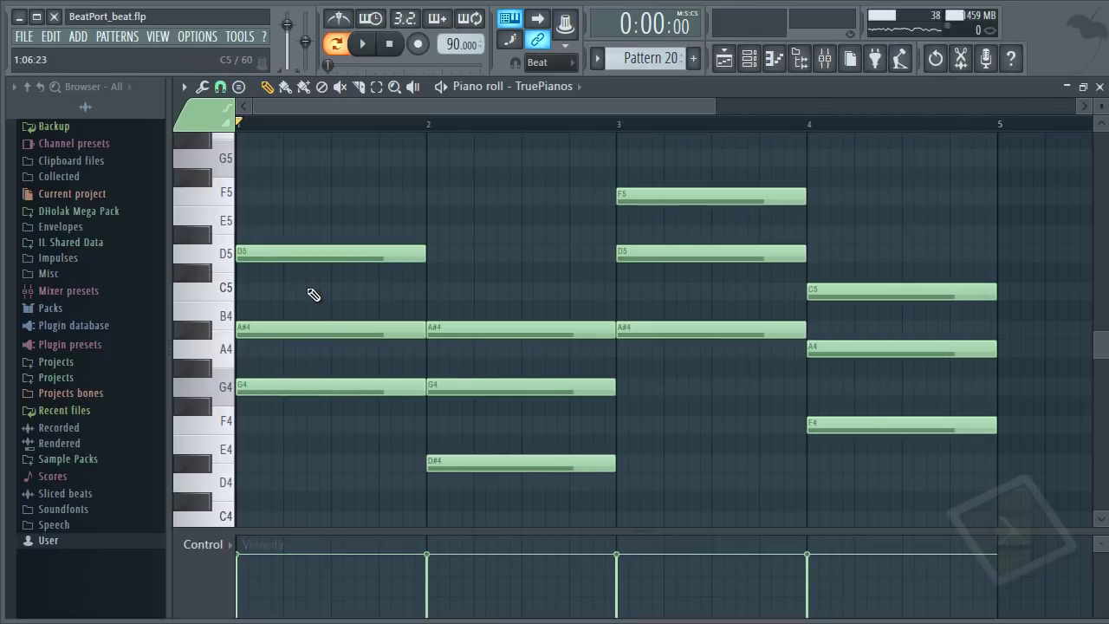
{"action": "key", "text": "space"}
{"action": "key", "text": "space"}
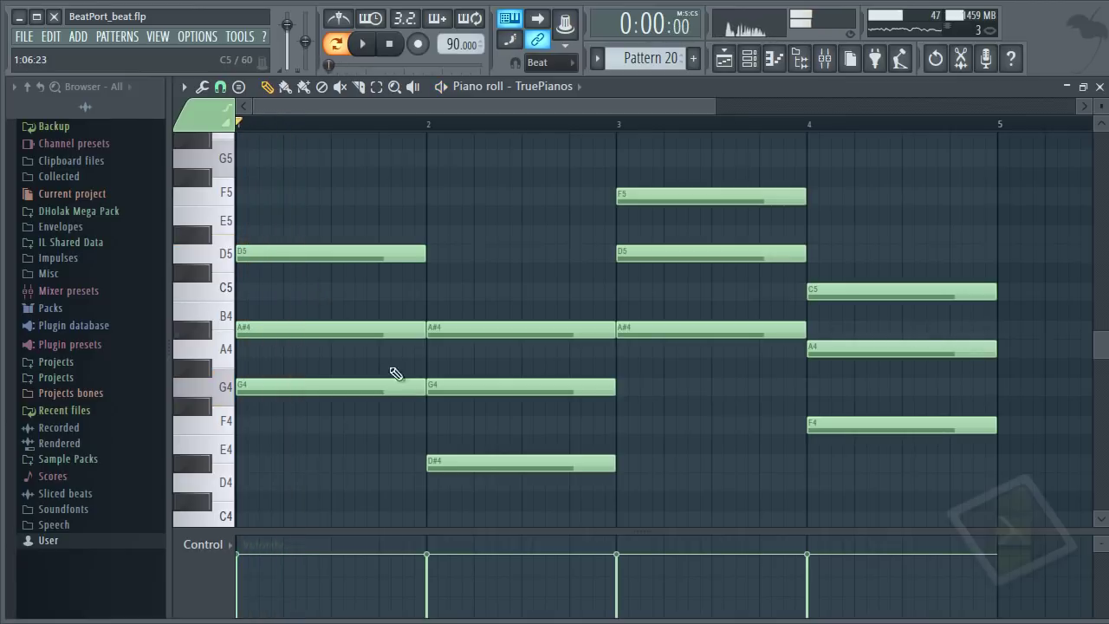
Step: Lower the velocity of the D5 note in bar 1 to about 59%
{"action": "left_click_drag", "start_coordinate": [346, 243], "coordinate": [364, 327]}
{"action": "scroll", "coordinate": [295, 432], "scroll_direction": "down", "scroll_amount": 2}
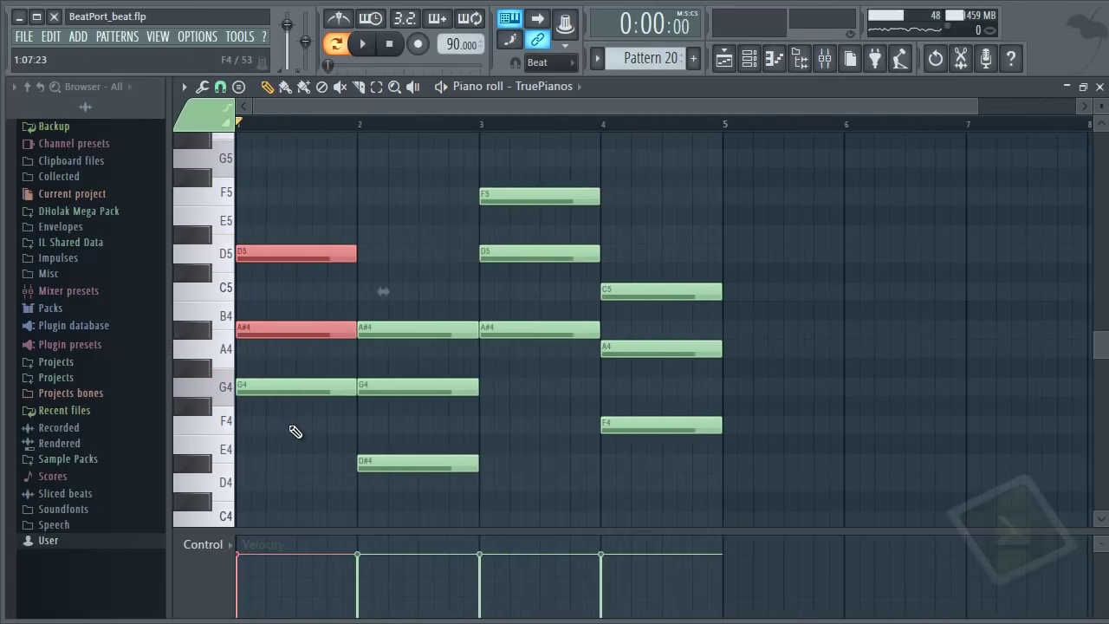
{"action": "left_click", "coordinate": [312, 302]}
{"action": "left_click_drag", "start_coordinate": [276, 226], "coordinate": [279, 278]}
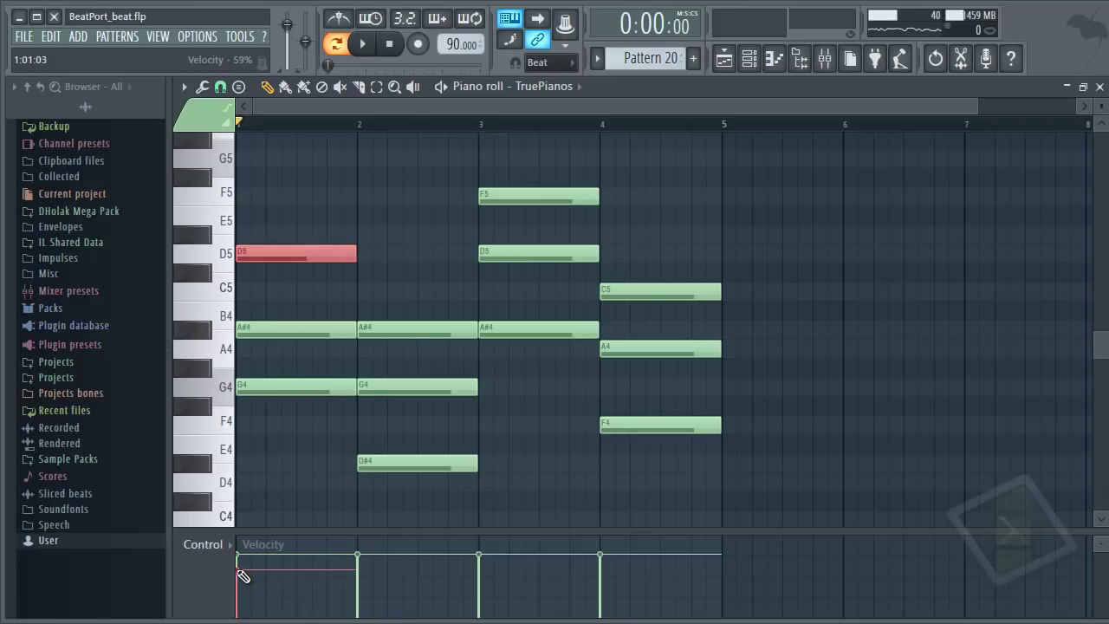
Step: Slightly lower the velocity of the A#4 note in bar 1 and play the chord
{"action": "left_click", "coordinate": [285, 412], "text": "ctrl"}
{"action": "left_click", "coordinate": [287, 328], "text": "ctrl"}
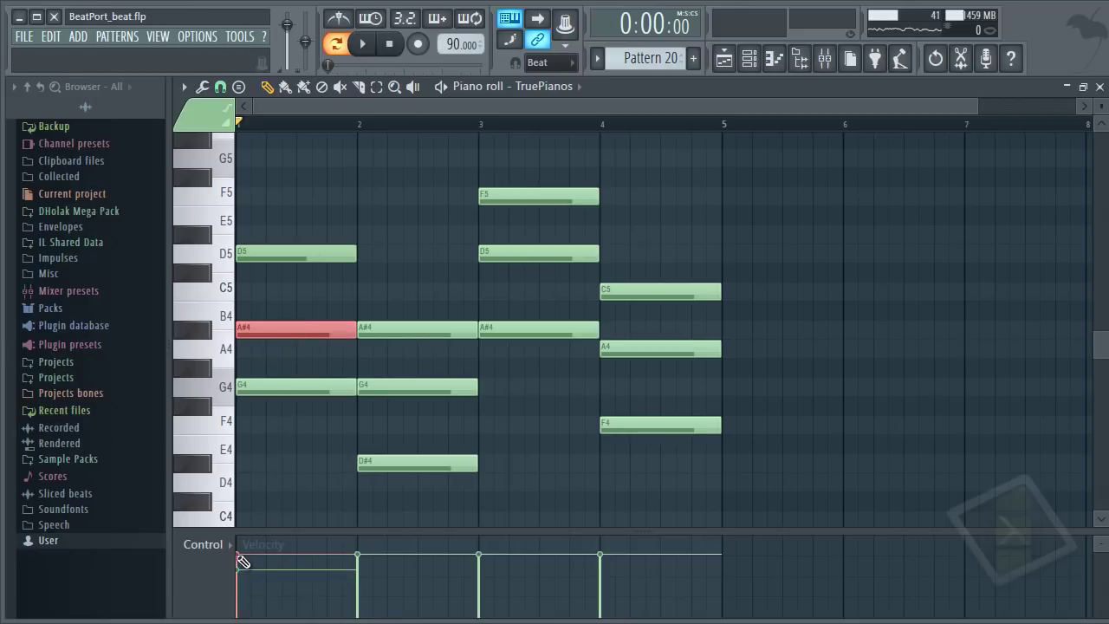
{"action": "left_click", "coordinate": [310, 476]}
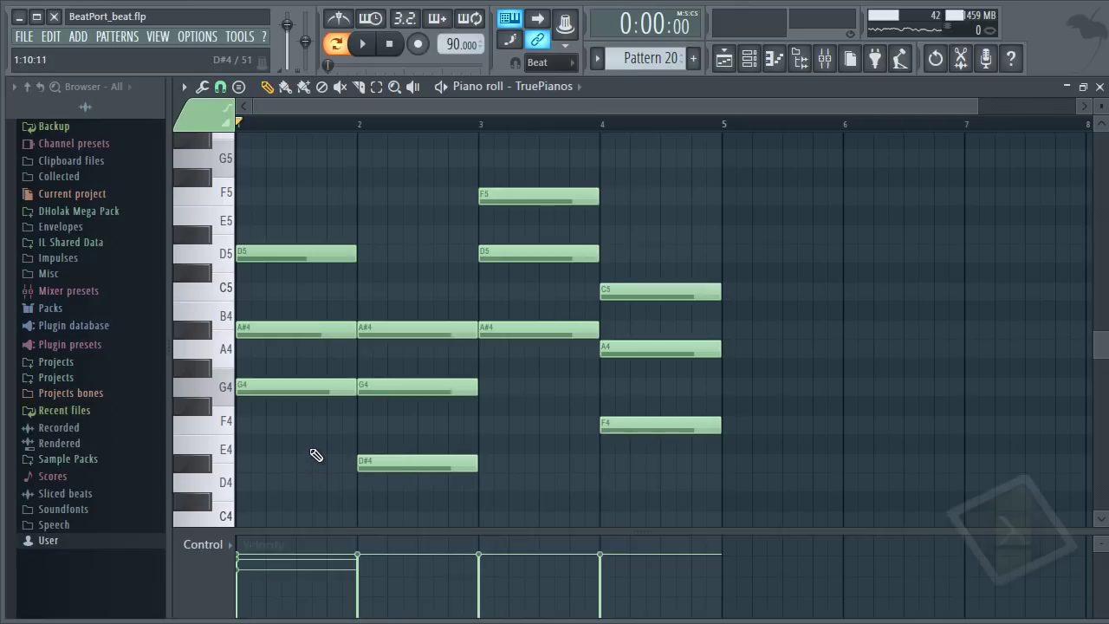
{"action": "key", "text": "space"}
{"action": "key", "text": "space"}
Step: Try a slightly higher velocity for the G4 note in bar 1 and play the chord
{"action": "left_click", "coordinate": [277, 387], "text": "ctrl"}
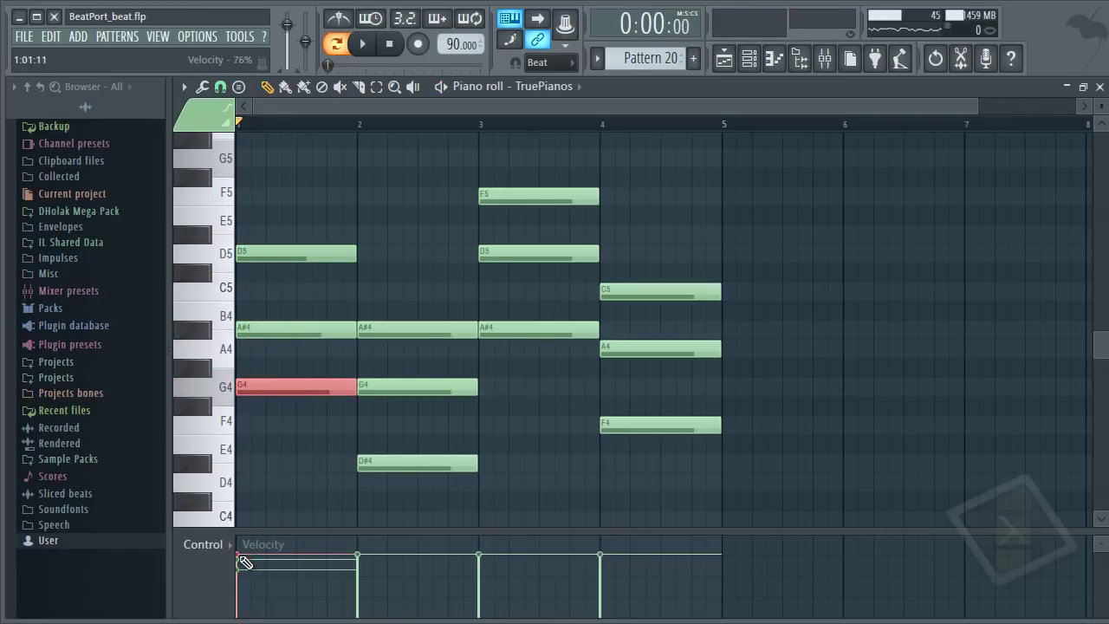
{"action": "left_click", "coordinate": [273, 453]}
{"action": "key", "text": "space"}
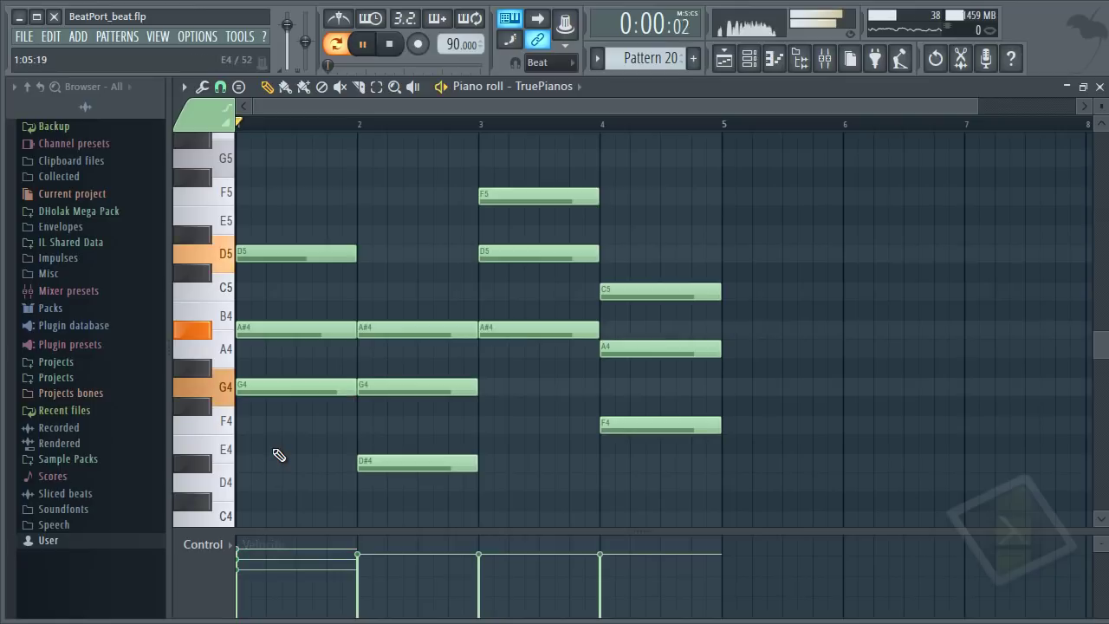
{"action": "key", "text": "space"}
Step: Try a much lower velocity for the G4 note in bar 1, below the D5 note's, and play the chord
{"action": "left_click", "coordinate": [289, 392], "text": "ctrl"}
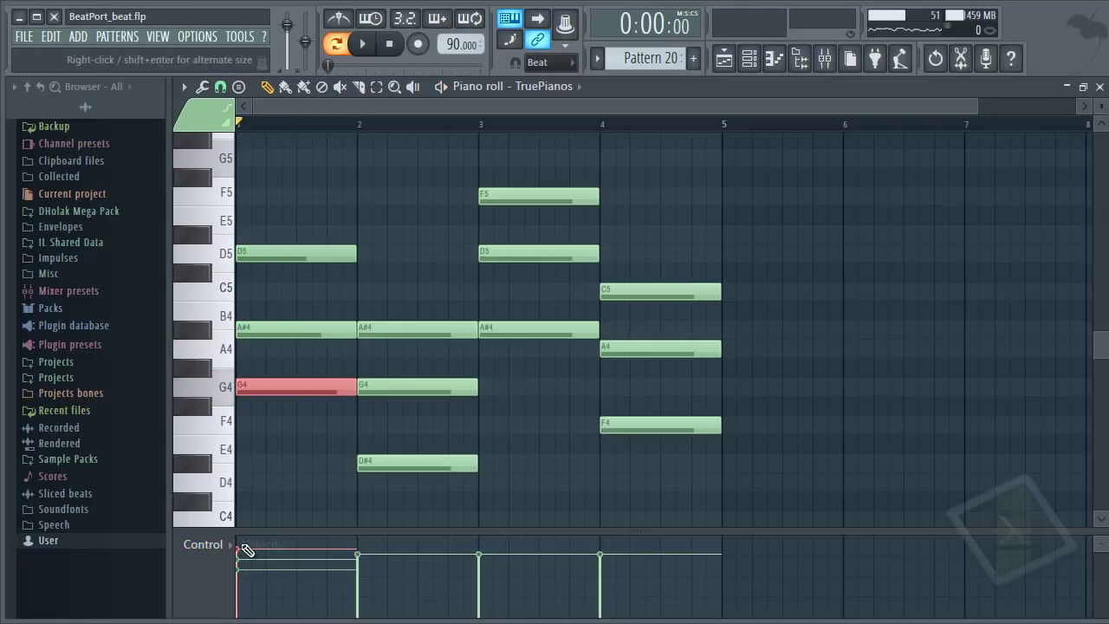
{"action": "left_click_drag", "start_coordinate": [245, 564], "coordinate": [246, 586]}
{"action": "key", "text": "space"}
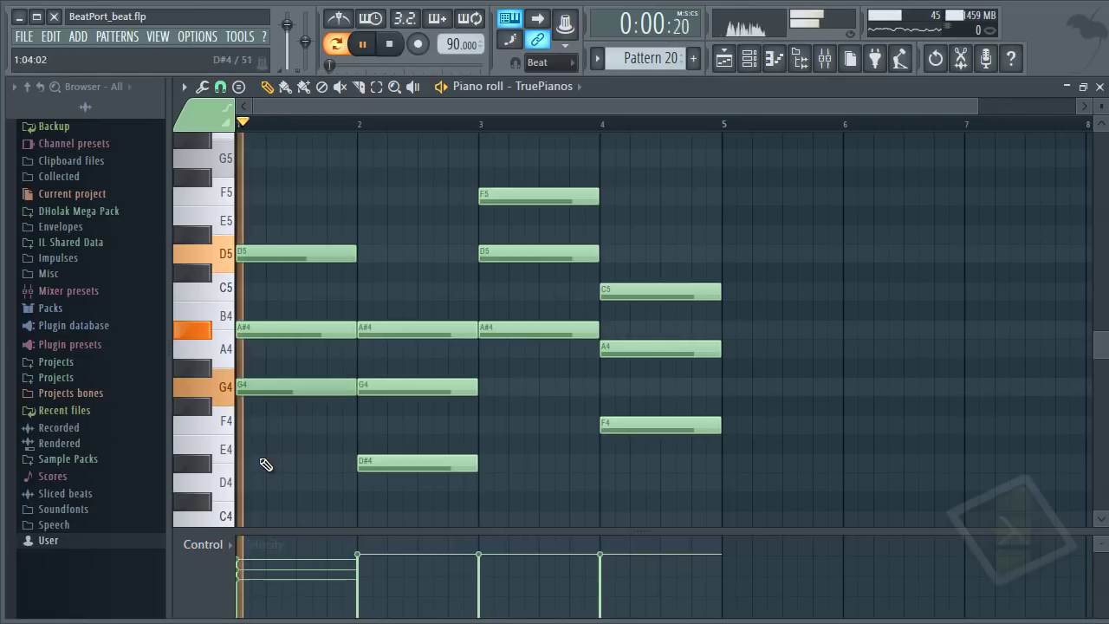
{"action": "key", "text": "space"}
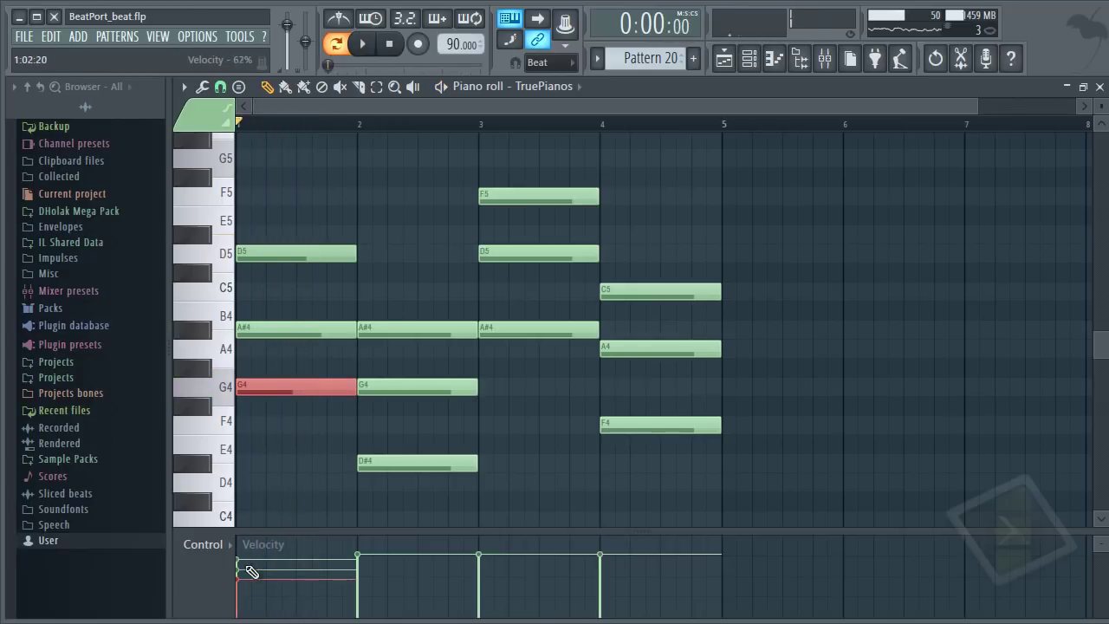
Step: Raise the bar 1 G4 note's velocity to just above the A#4 note's and start playback
{"action": "key", "text": "ctrl+d"}
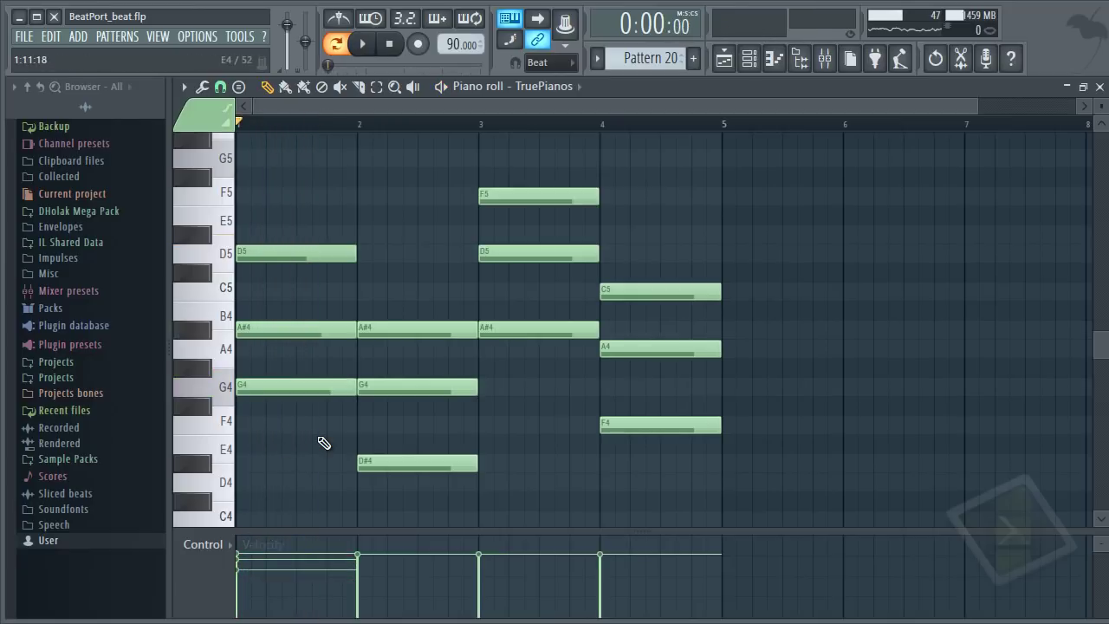
{"action": "key", "text": "space"}
Step: Lower the velocities of the G4, D#4 and A#4 notes in bar 2, making G4 the softest
{"action": "left_click", "coordinate": [415, 386]}
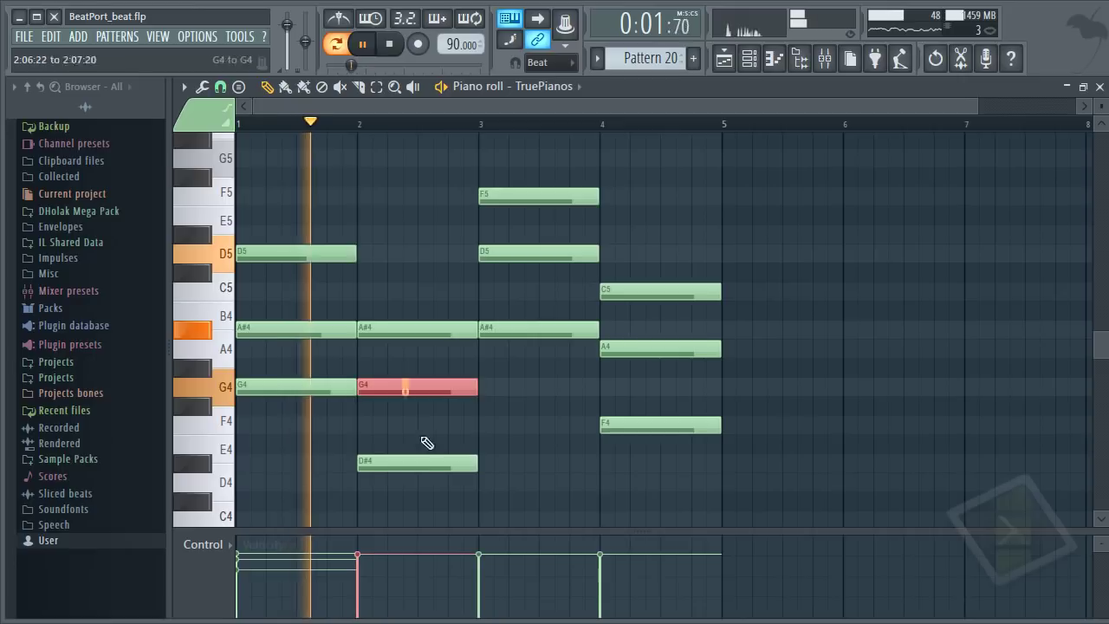
{"action": "key", "text": "ctrl+space"}
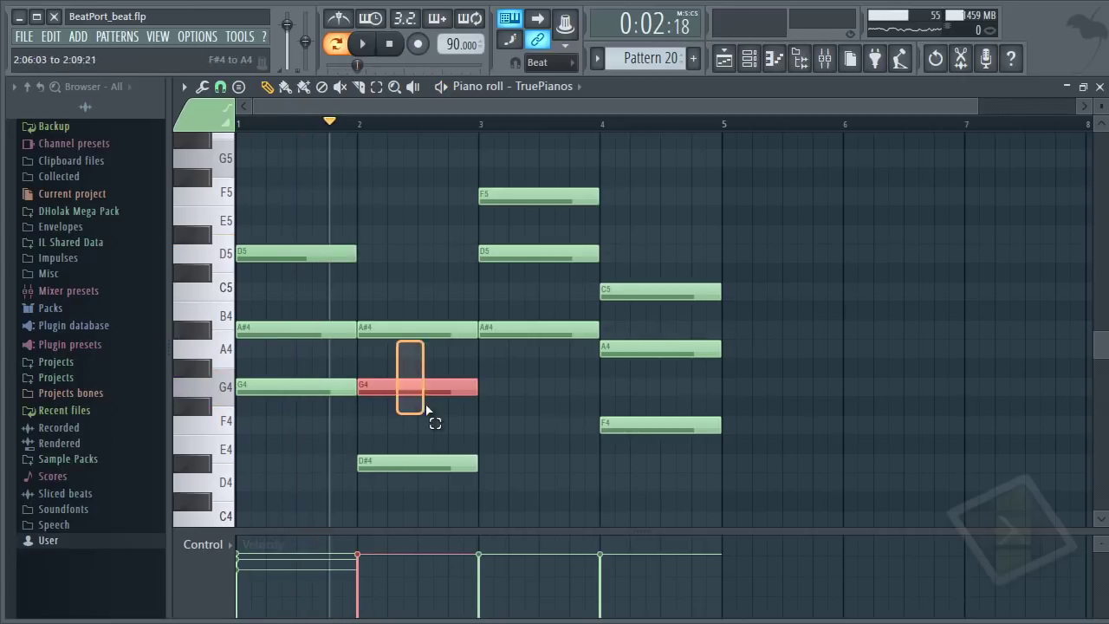
{"action": "scroll", "coordinate": [425, 410], "scroll_direction": "up", "scroll_amount": 2}
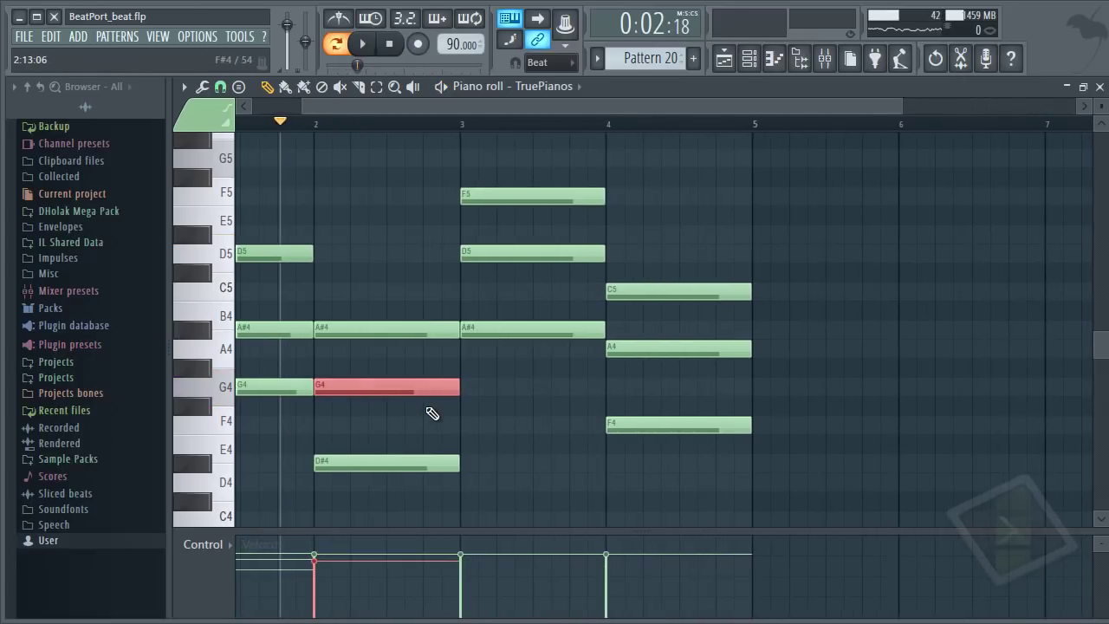
{"action": "left_click", "coordinate": [399, 459]}
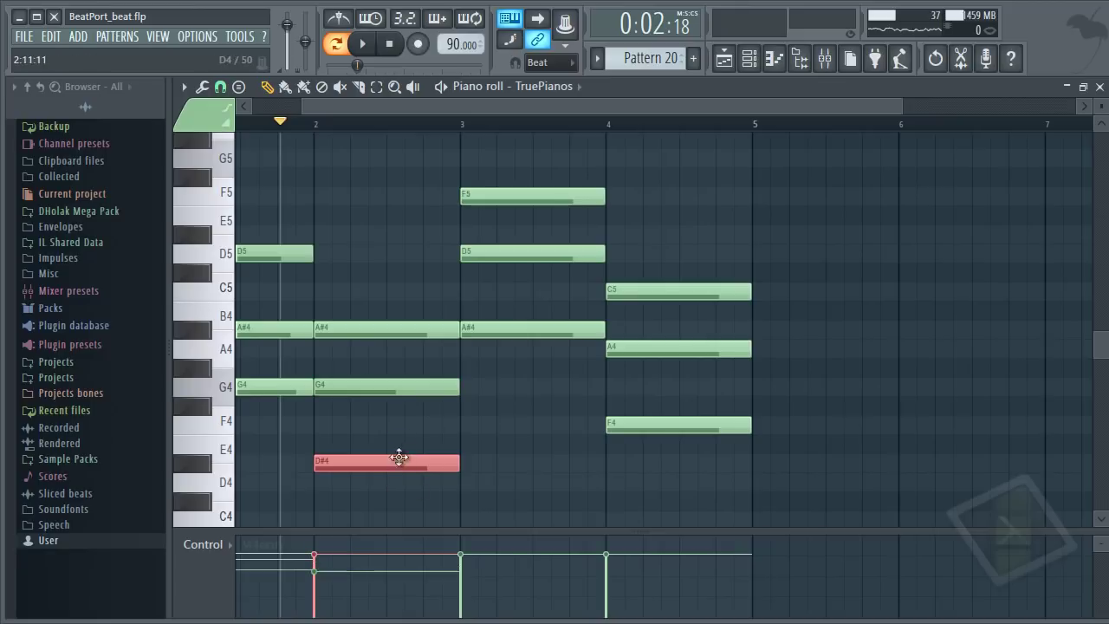
{"action": "left_click", "coordinate": [407, 331]}
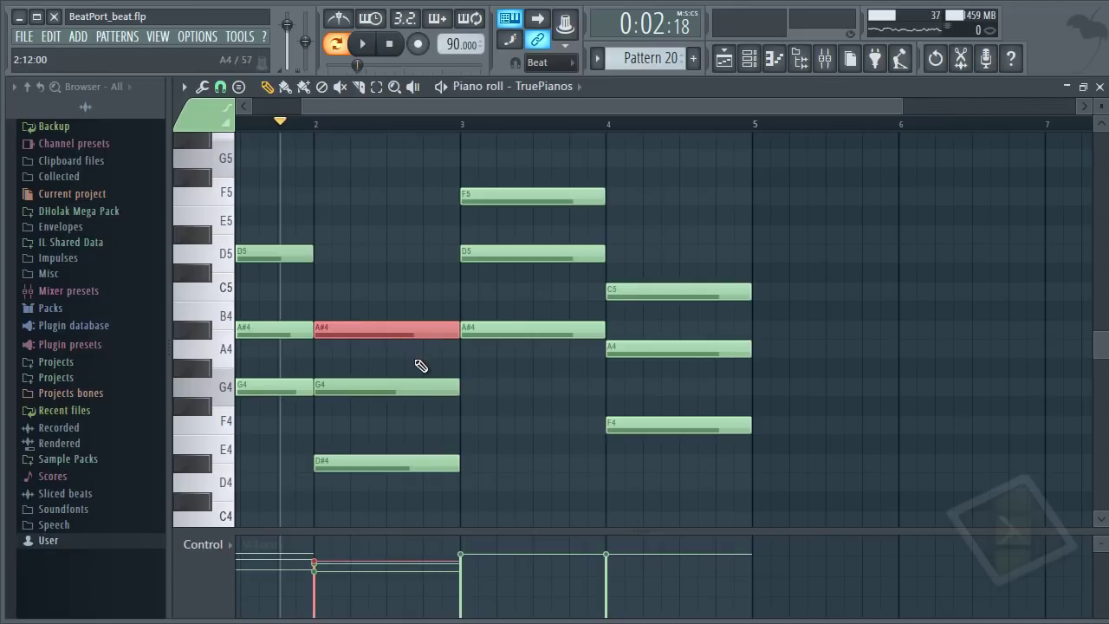
Step: Raise the bar 2 A#4 note's velocity well above the G4 and D#4 notes' and play the chords
{"action": "key", "text": "space"}
{"action": "left_click", "coordinate": [404, 370], "text": "ctrl"}
{"action": "key", "text": "space"}
{"action": "left_click_drag", "start_coordinate": [383, 373], "coordinate": [391, 386]}
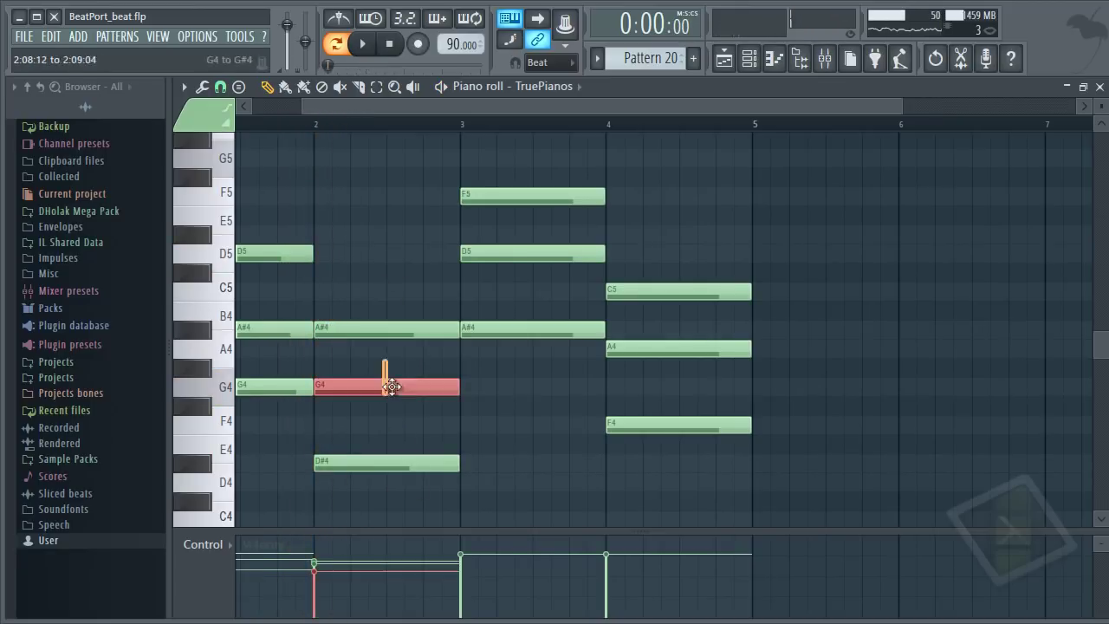
{"action": "left_click", "coordinate": [416, 330]}
{"action": "scroll", "coordinate": [421, 350], "scroll_direction": "up", "scroll_amount": 1}
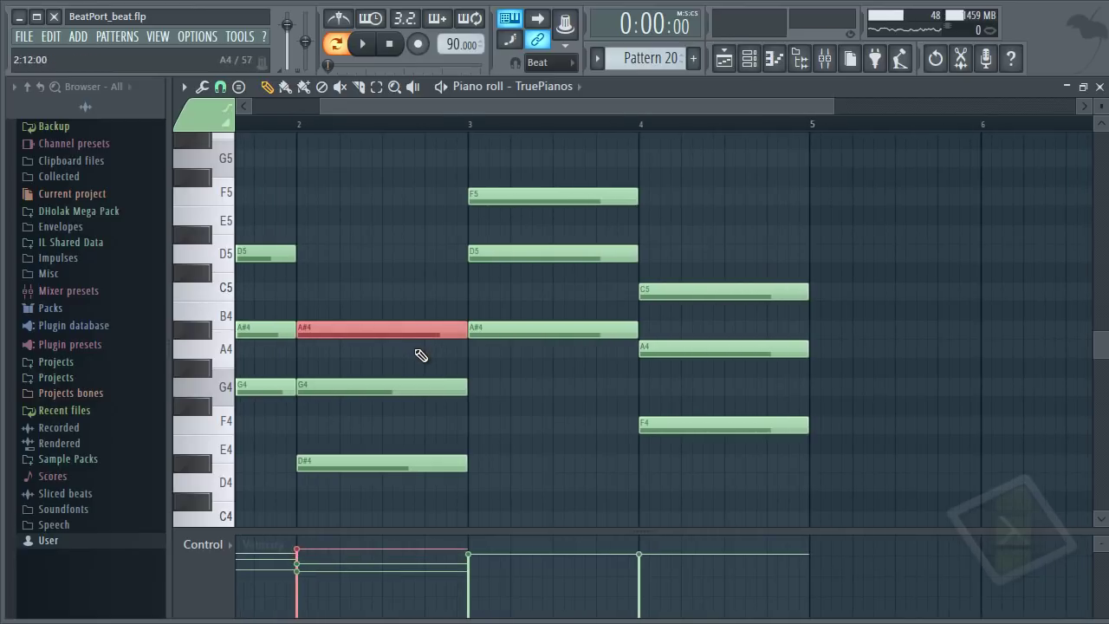
{"action": "key", "text": "space"}
{"action": "scroll", "coordinate": [379, 367], "scroll_direction": "up", "scroll_amount": 1}
{"action": "key", "text": "ctrl+d"}
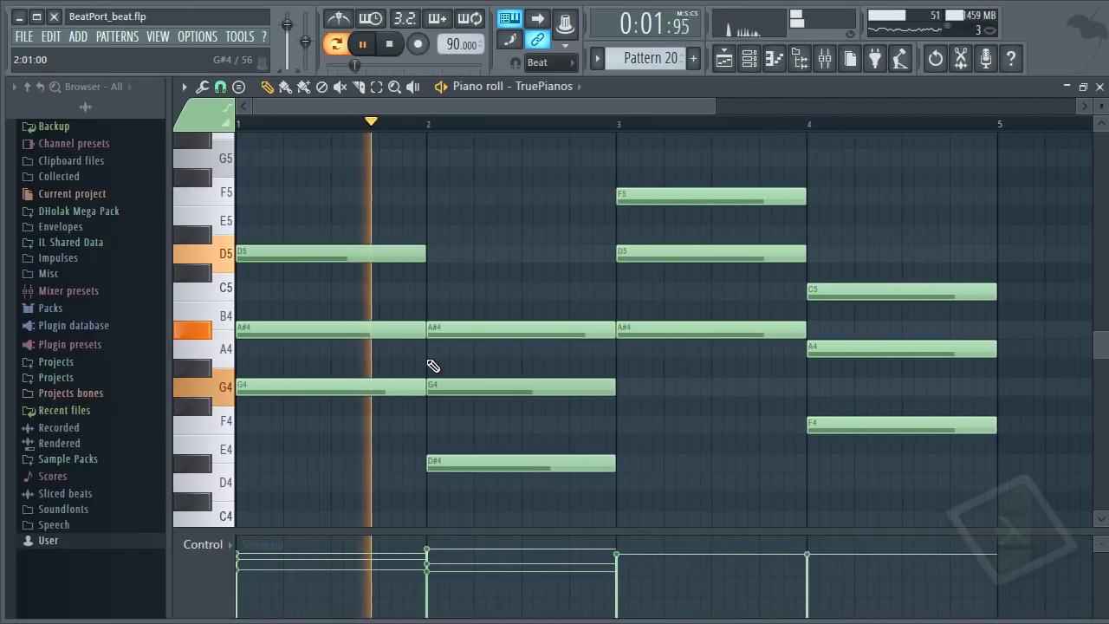
{"action": "key", "text": "space"}
Step: Lower the bar 2 A#4 note's velocity slightly and raise the D#4 note's to just above it
{"action": "left_click_drag", "start_coordinate": [485, 315], "coordinate": [497, 336]}
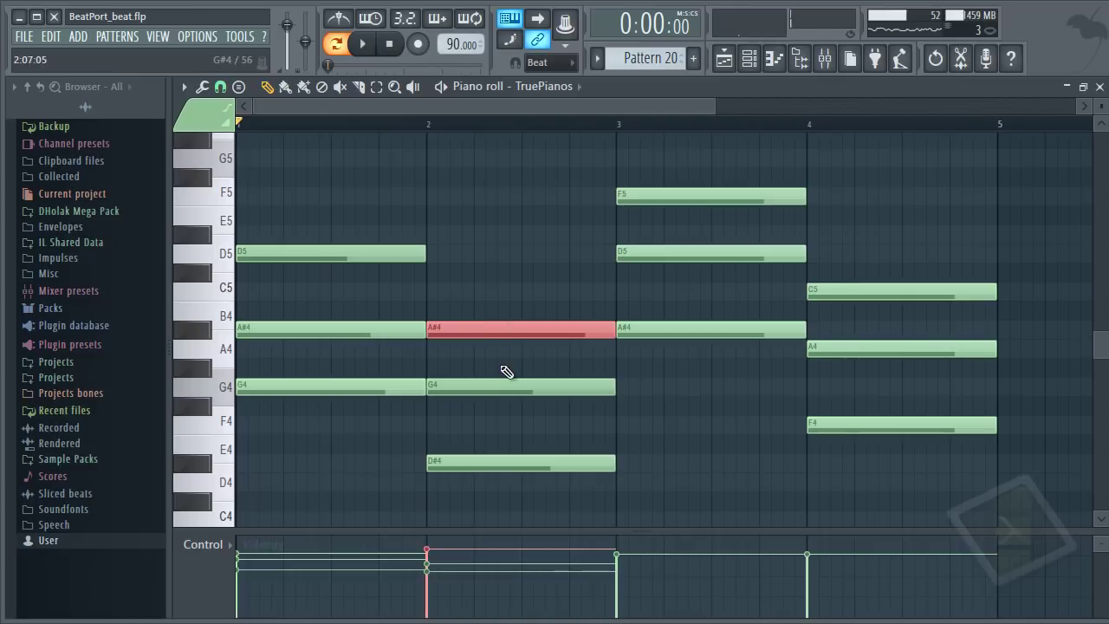
{"action": "left_click_drag", "start_coordinate": [475, 418], "coordinate": [514, 468]}
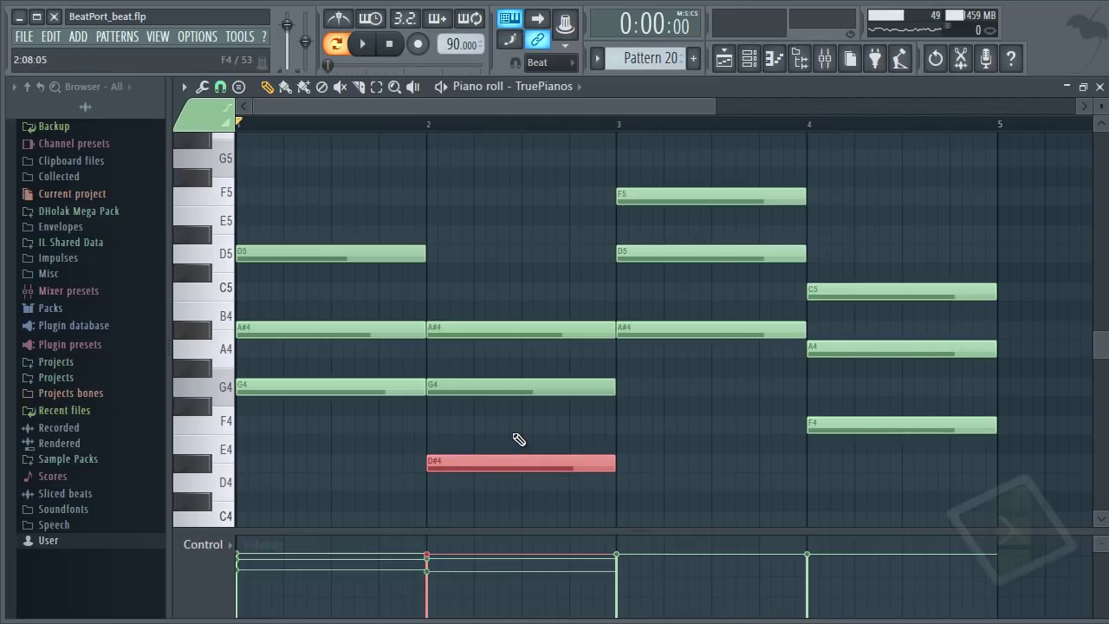
{"action": "key", "text": "ctrl+d"}
Step: Lower the velocities of D5 and F5 in bar 3 and of C5 and A4 in bar 4, each by a different amount
{"action": "left_click_drag", "start_coordinate": [682, 242], "coordinate": [721, 294]}
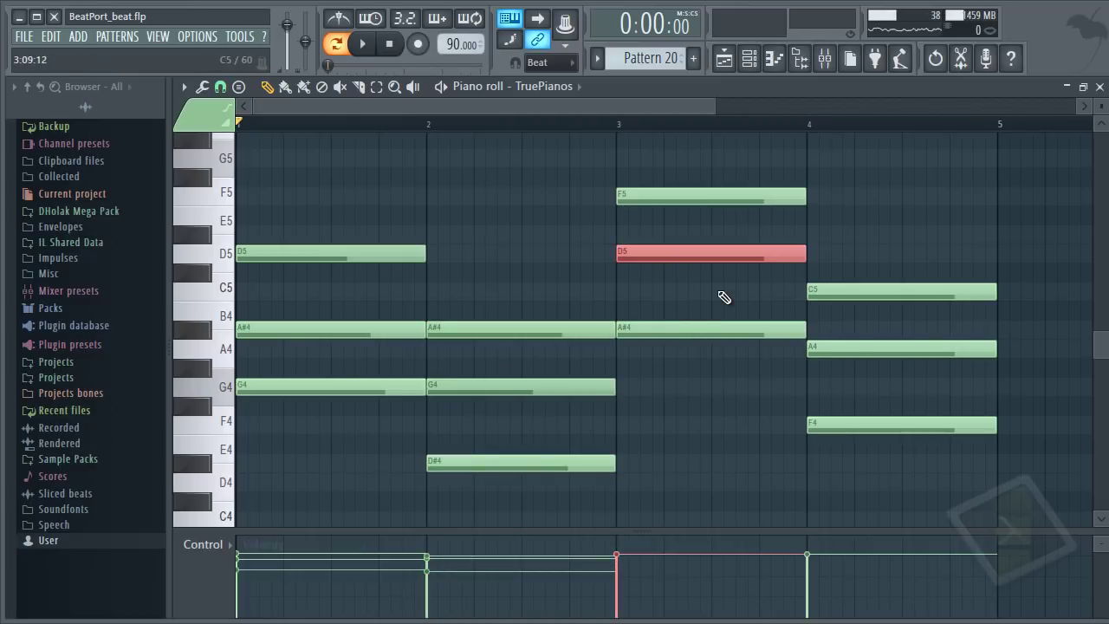
{"action": "left_click_drag", "start_coordinate": [724, 170], "coordinate": [737, 202]}
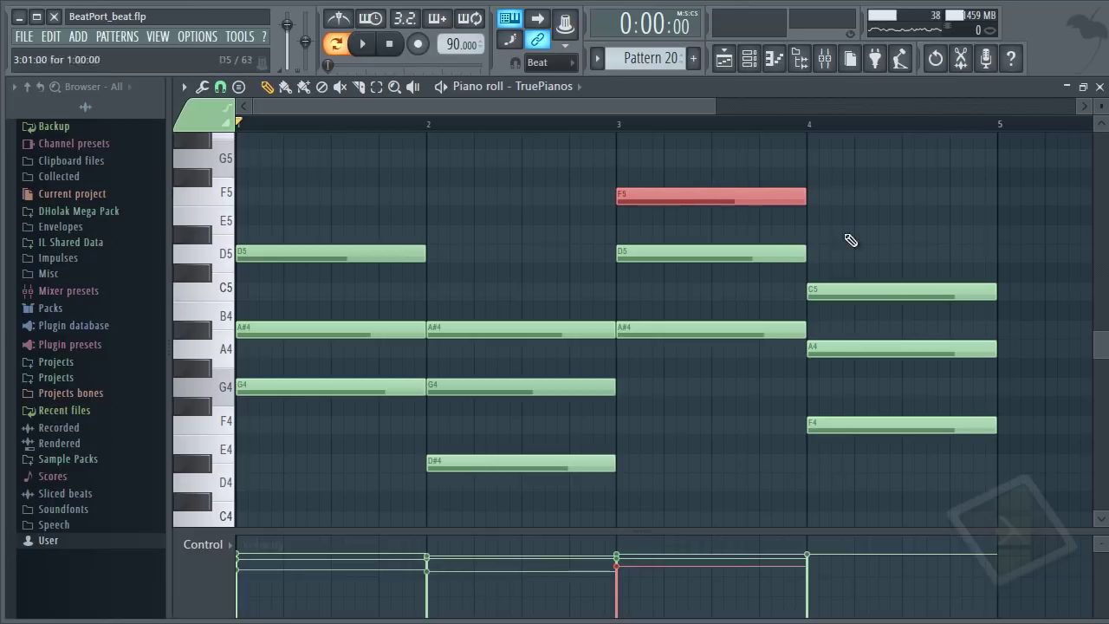
{"action": "left_click_drag", "start_coordinate": [849, 206], "coordinate": [886, 298]}
{"action": "left_click_drag", "start_coordinate": [887, 352], "coordinate": [909, 385]}
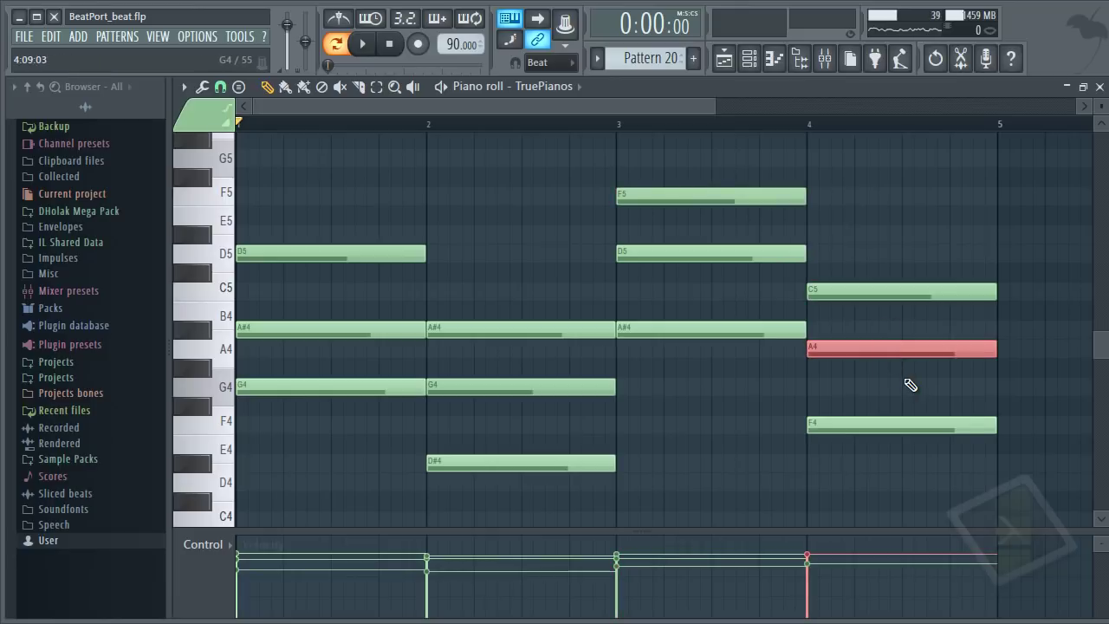
{"action": "left_click", "coordinate": [618, 375], "text": "ctrl"}
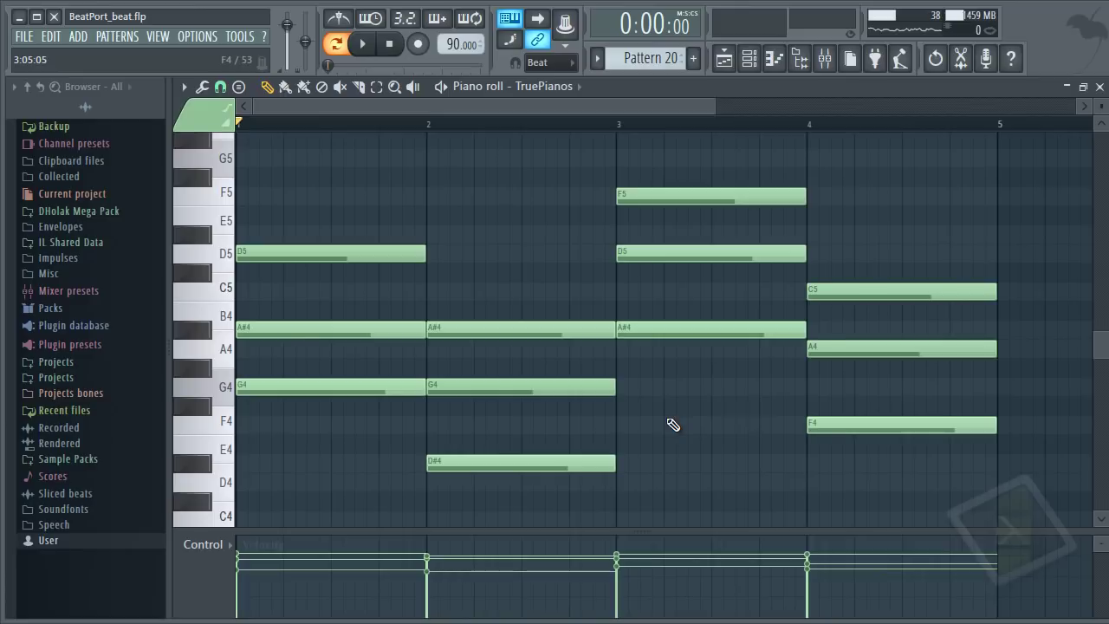
Step: Play the four-bar chord progression to hear the varied velocities, and stop playback
{"action": "key", "text": "space"}
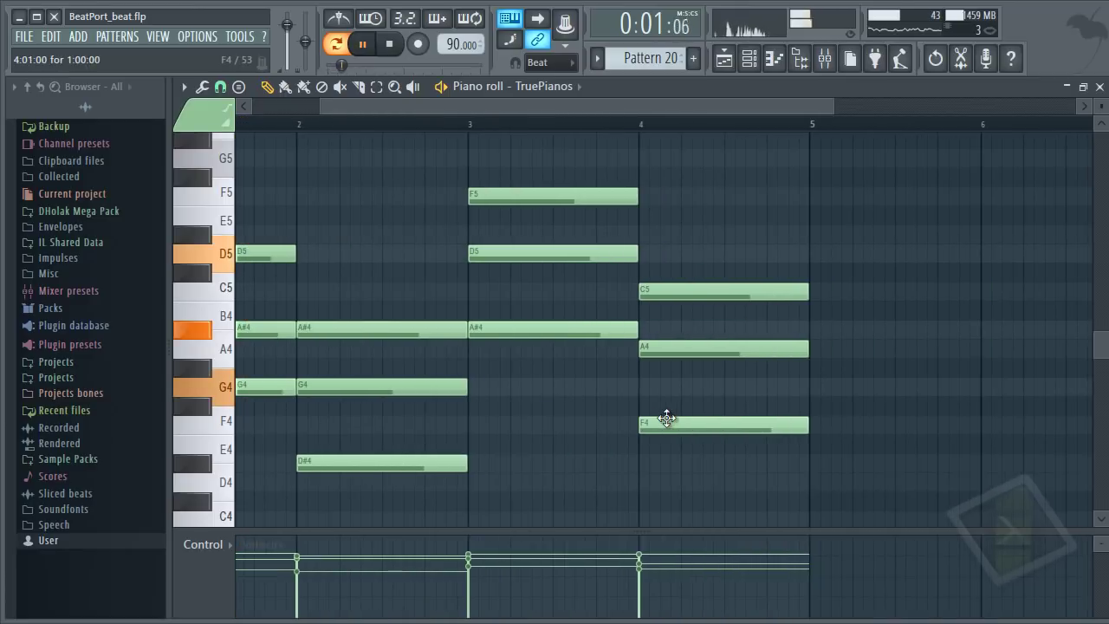
{"action": "scroll", "coordinate": [545, 389], "scroll_direction": "down", "scroll_amount": 2}
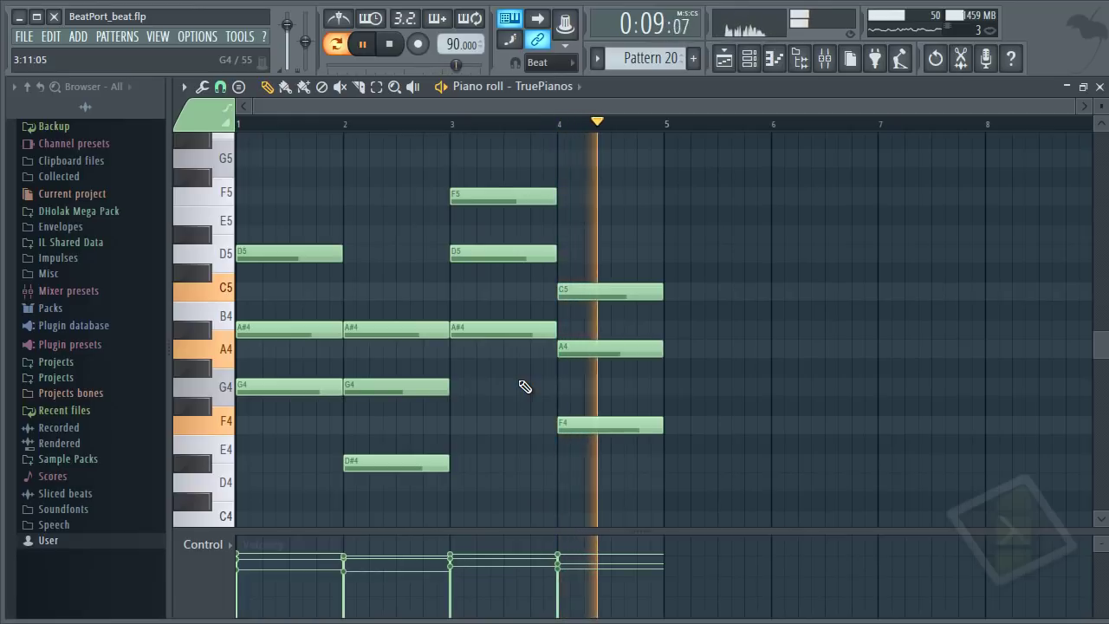
{"action": "key", "text": "space"}
Step: Delete all notes from Pattern 20 and switch to the existing Piano pattern
{"action": "key", "text": "ctrl+a"}
{"action": "key", "text": "Delete"}
{"action": "key", "text": "F5"}
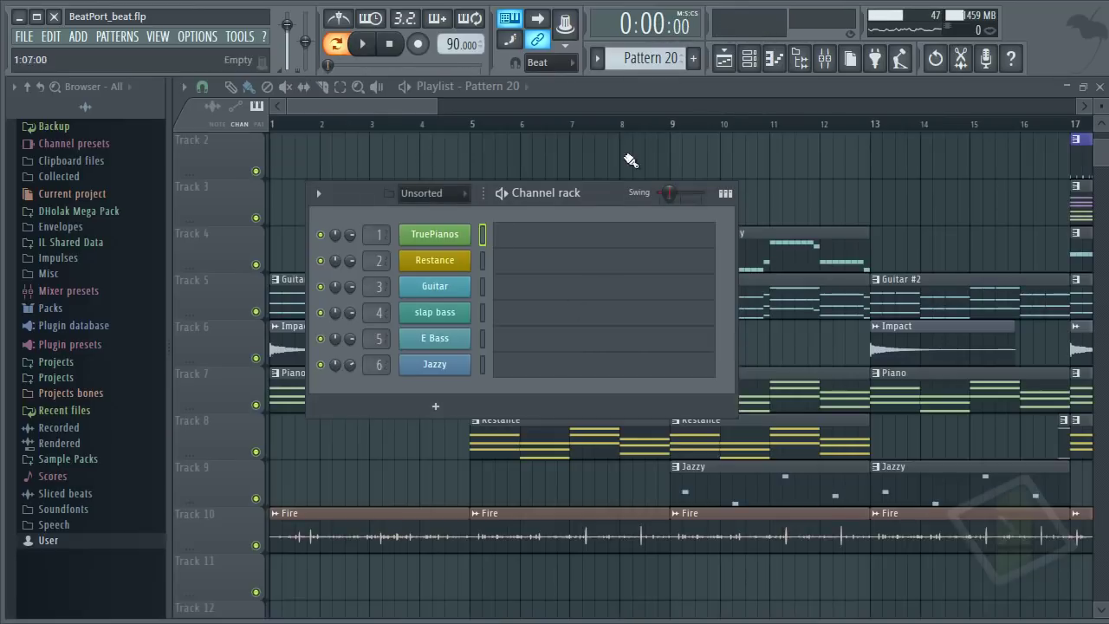
{"action": "left_click", "coordinate": [651, 62]}
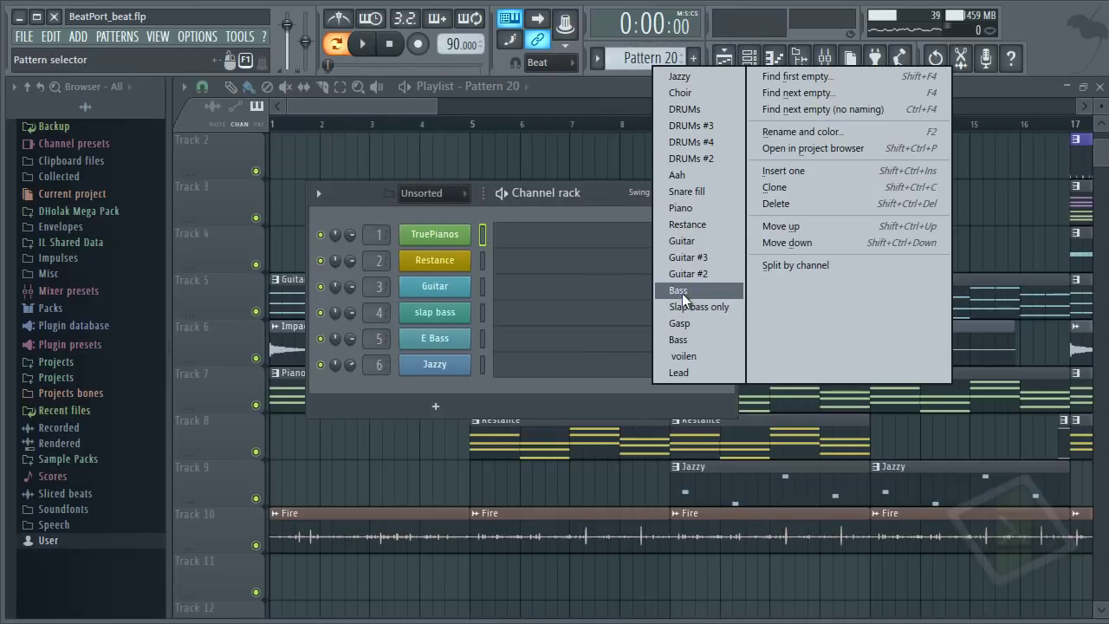
{"action": "left_click", "coordinate": [680, 208]}
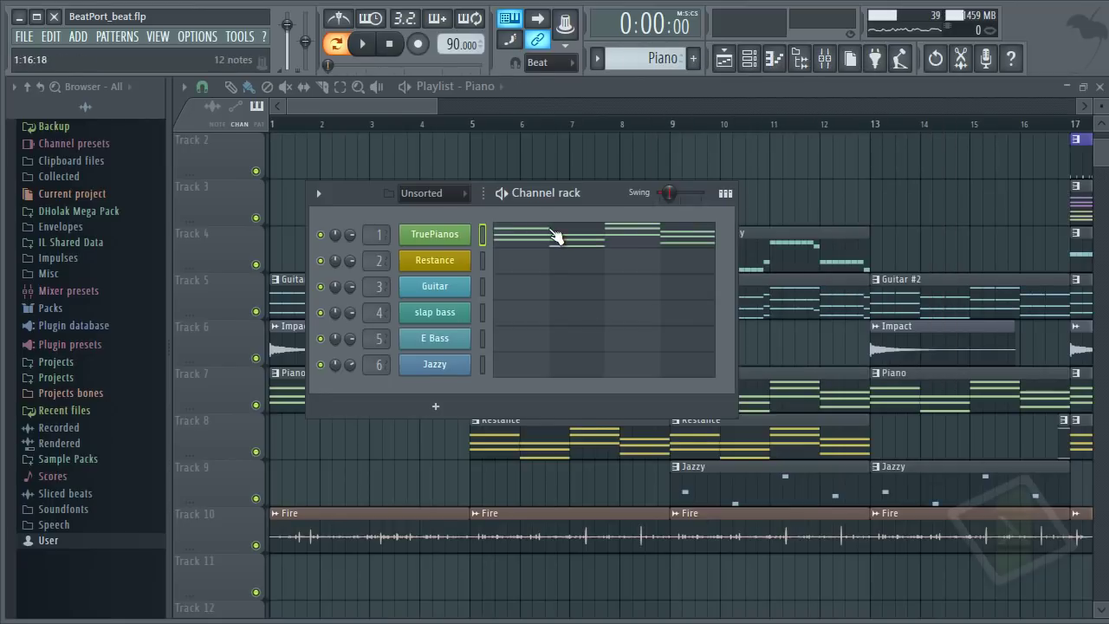
Step: Play the Piano pattern and examine its TruePianos chord notes and their velocities in the piano roll
{"action": "left_click", "coordinate": [558, 236]}
{"action": "key", "text": "Escape"}
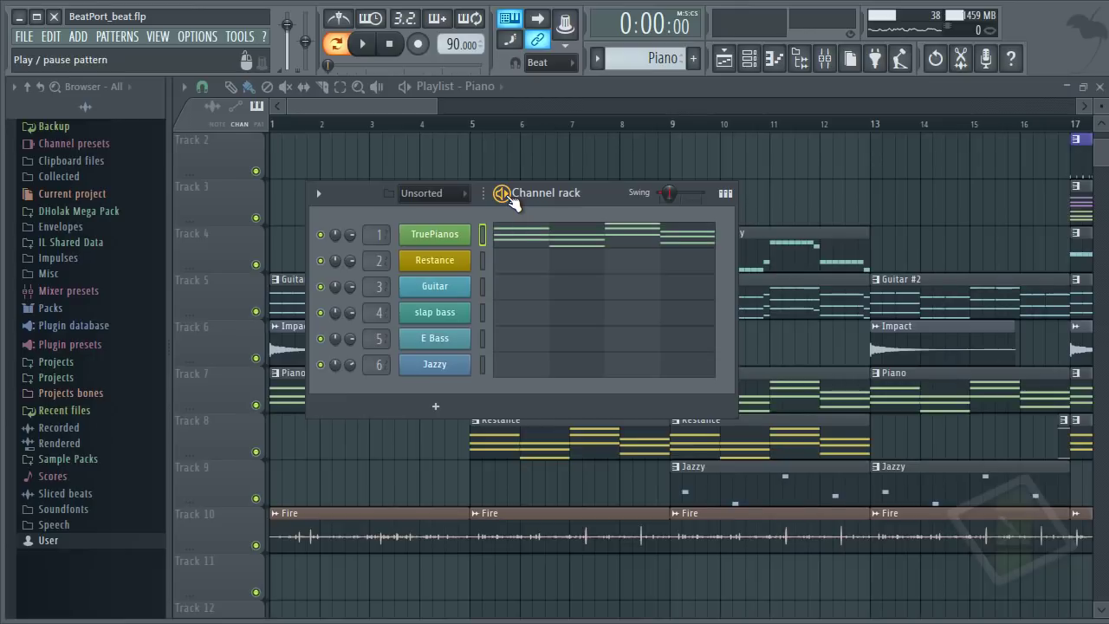
{"action": "key", "text": "space"}
{"action": "left_click", "coordinate": [520, 239]}
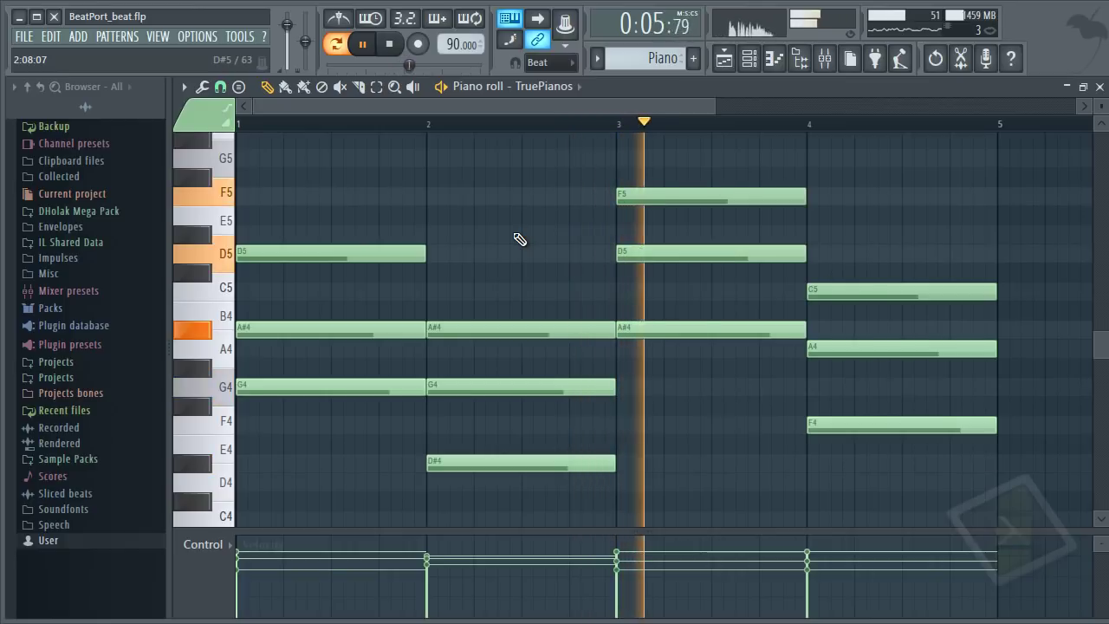
{"action": "key", "text": "Escape"}
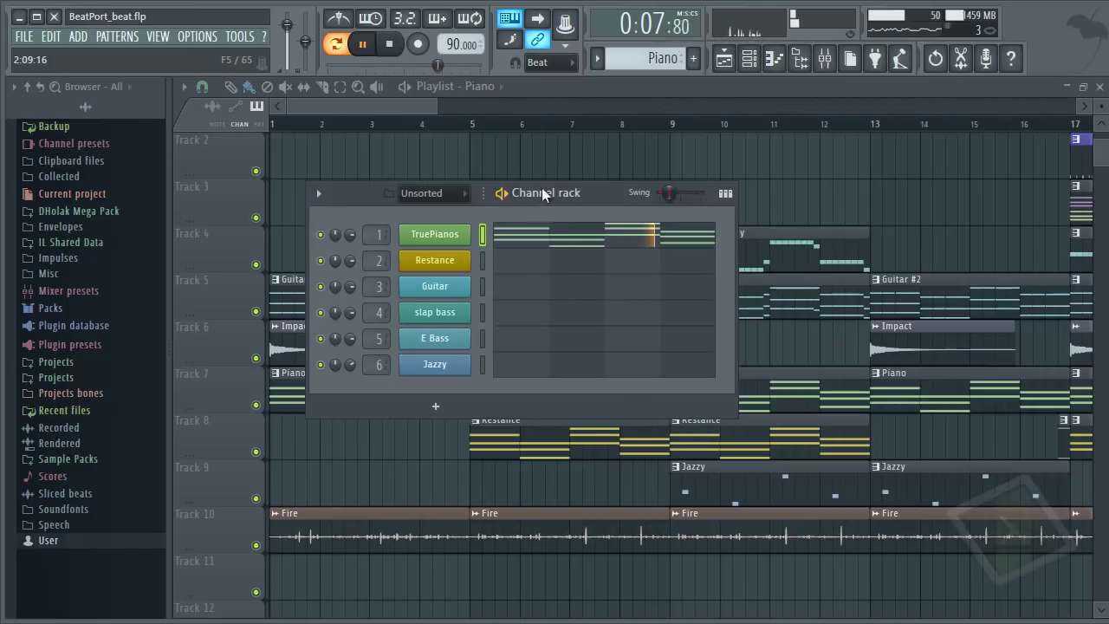
{"action": "key", "text": "space"}
{"action": "left_click", "coordinate": [558, 245]}
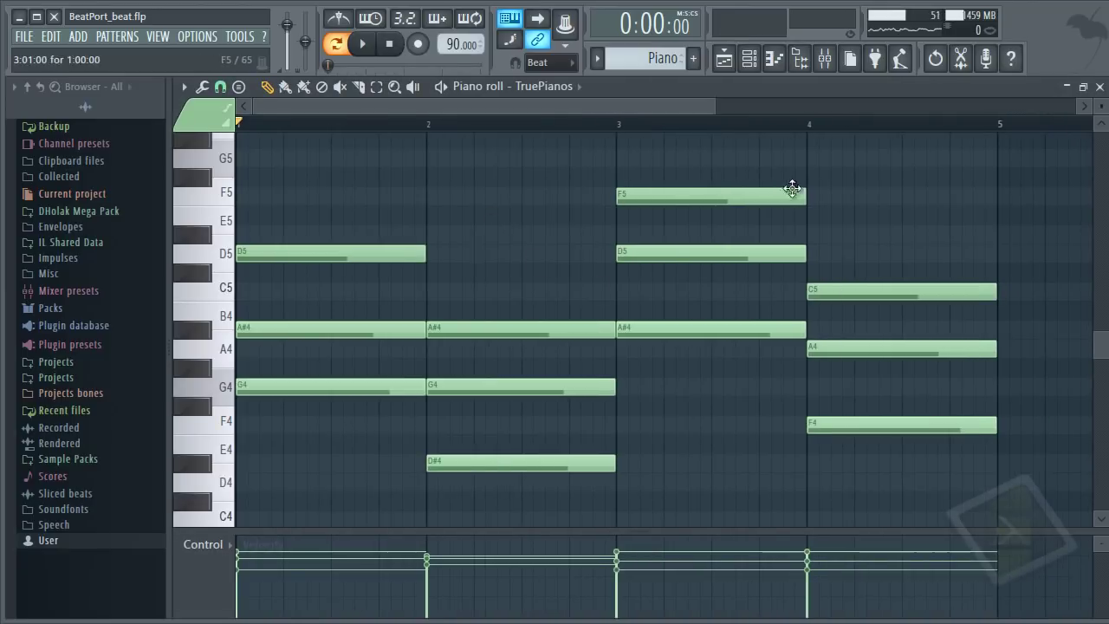
{"action": "left_click_drag", "start_coordinate": [851, 176], "coordinate": [343, 486], "text": "ctrl"}
{"action": "right_click", "coordinate": [508, 211], "text": "ctrl"}
{"action": "left_click", "coordinate": [508, 210], "text": "ctrl"}
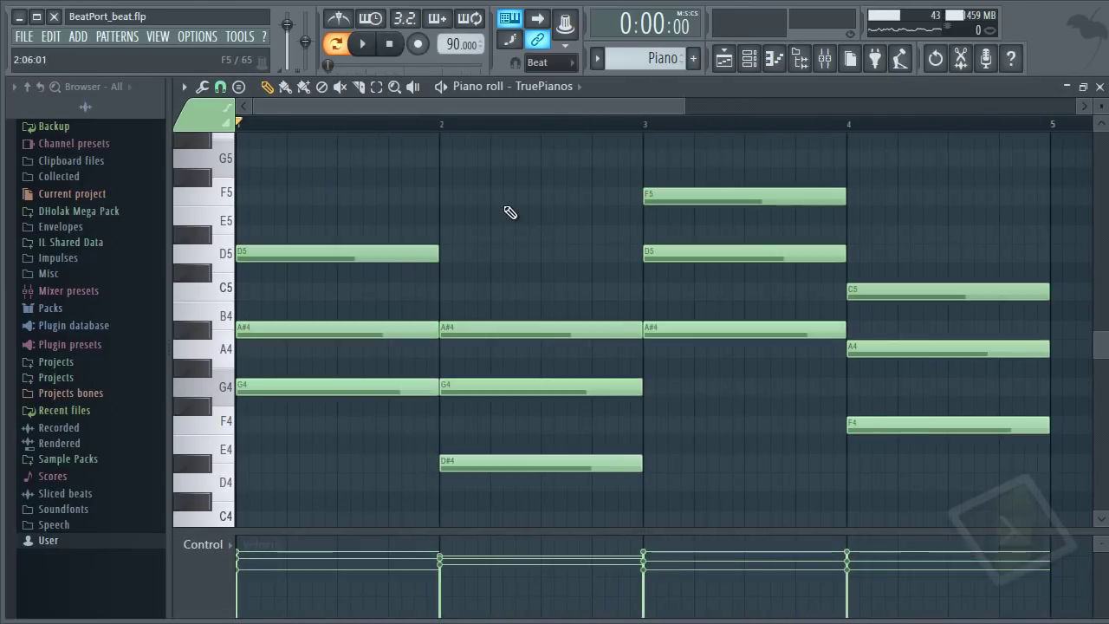
{"action": "key", "text": "Escape"}
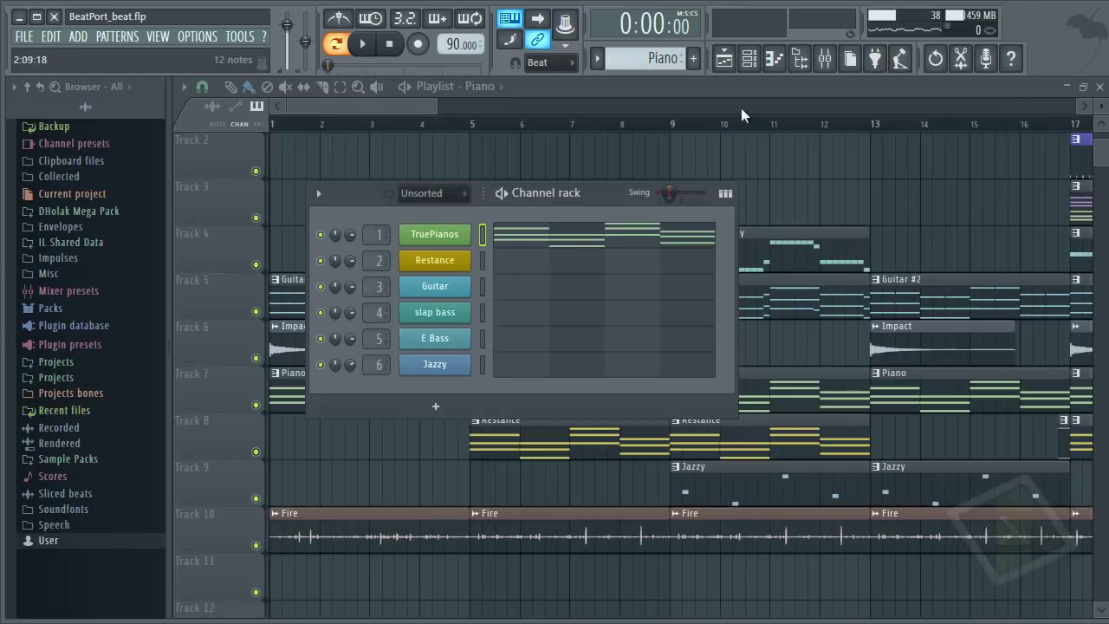
Step: Examine the Fruity Reeverb 2 effect on the Piano mixer track and check its on/off state
{"action": "left_click", "coordinate": [824, 58]}
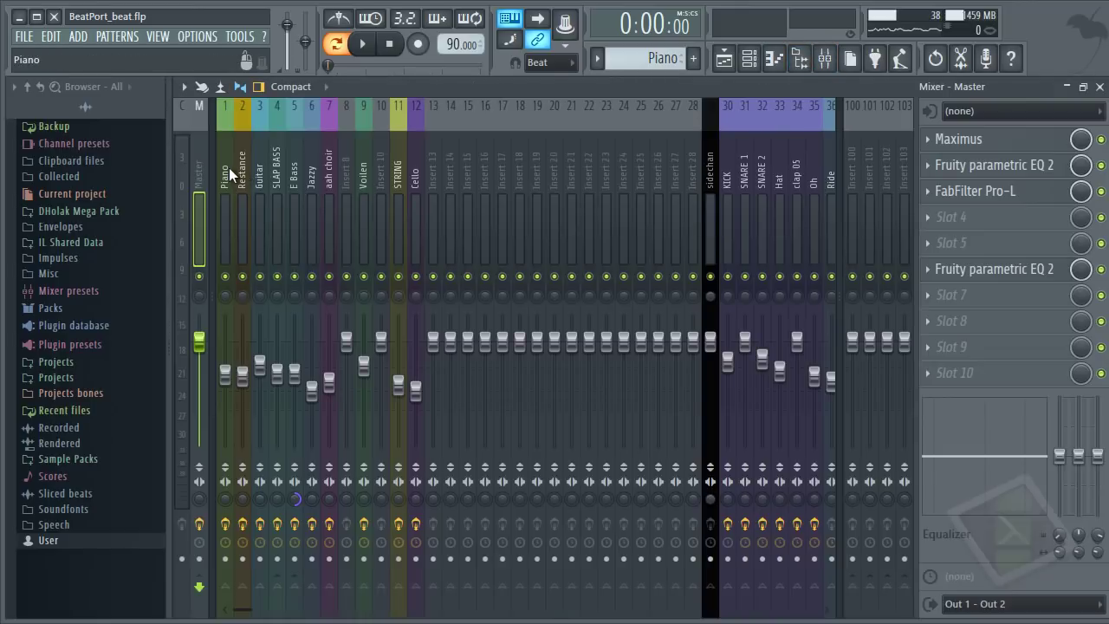
{"action": "left_click", "coordinate": [228, 173]}
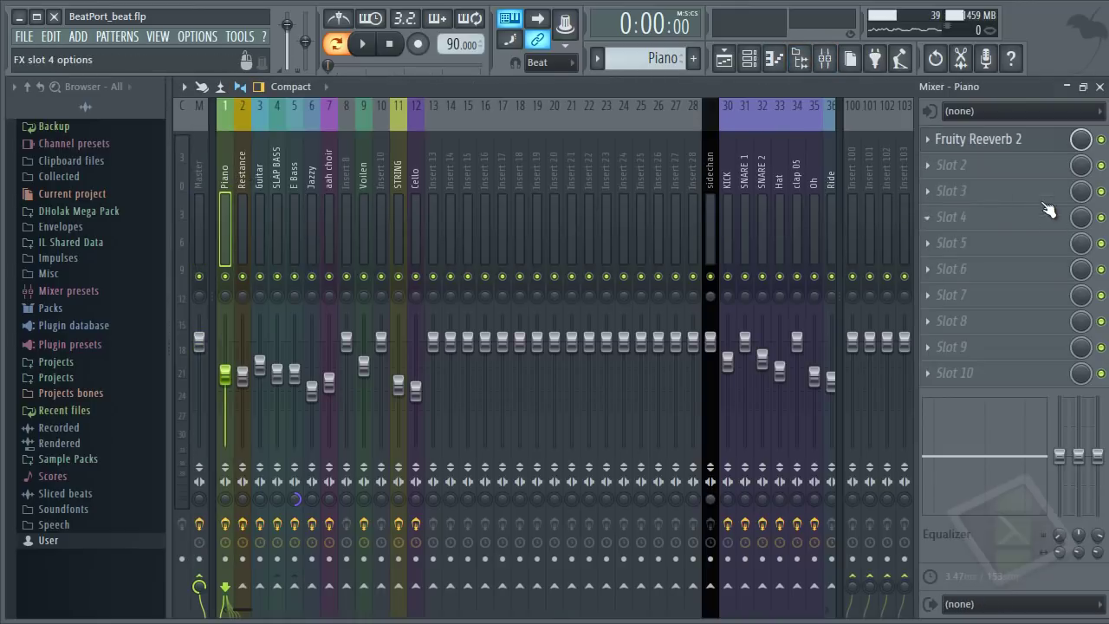
{"action": "left_click", "coordinate": [1033, 139]}
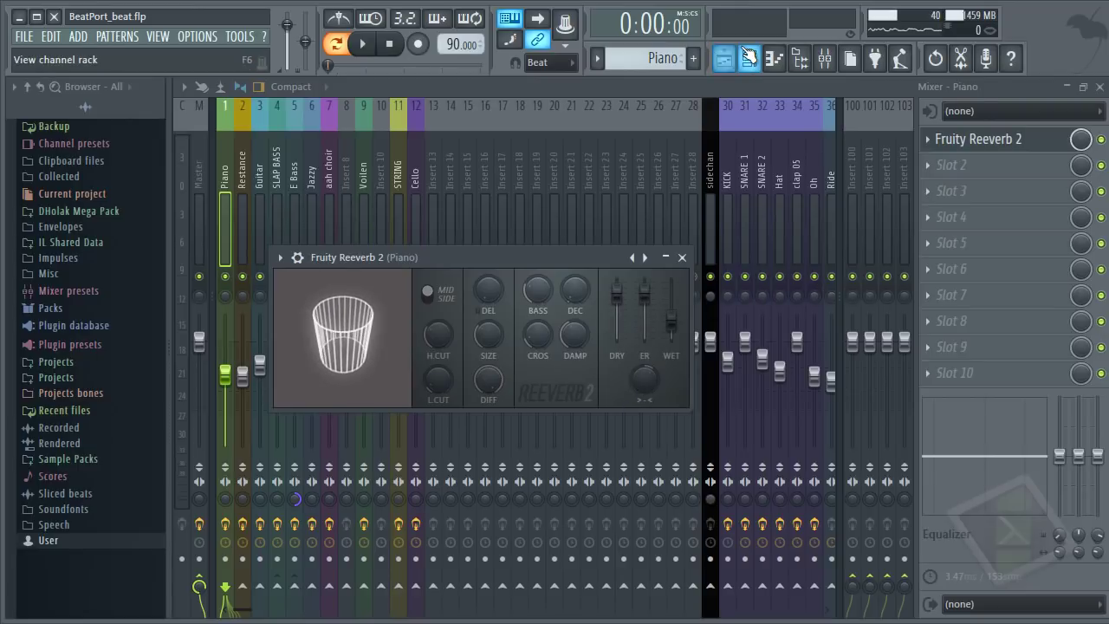
{"action": "left_click", "coordinate": [749, 57]}
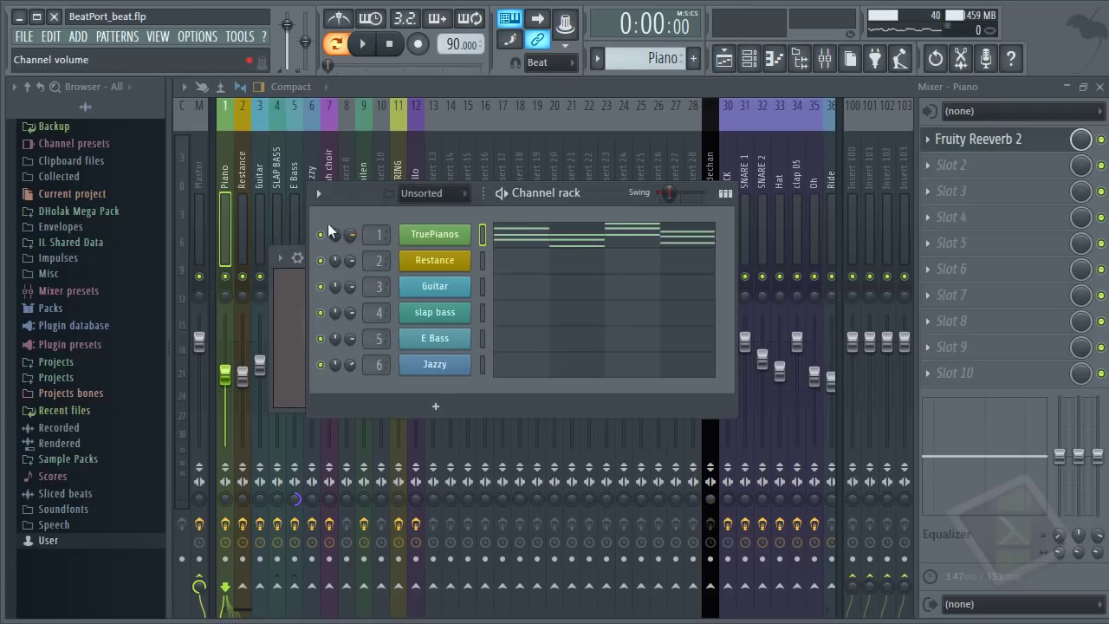
{"action": "left_click", "coordinate": [1102, 139]}
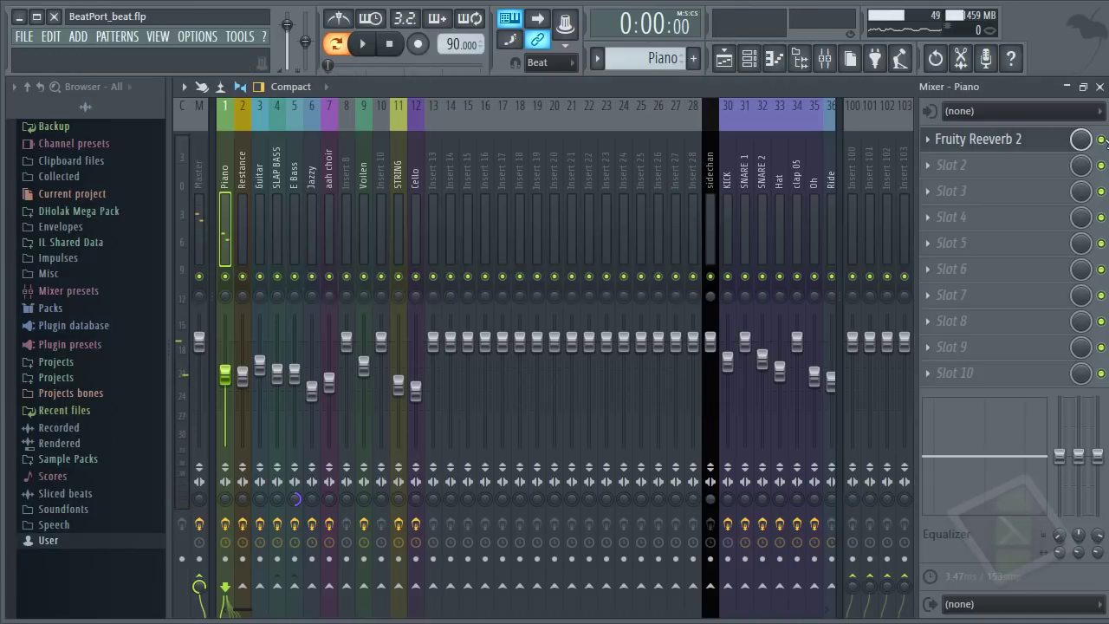
Step: Solo the Piano clips on playlist Track 7 for listening, and switch the solo to the Guitar clips on Track 5
{"action": "left_click", "coordinate": [724, 57]}
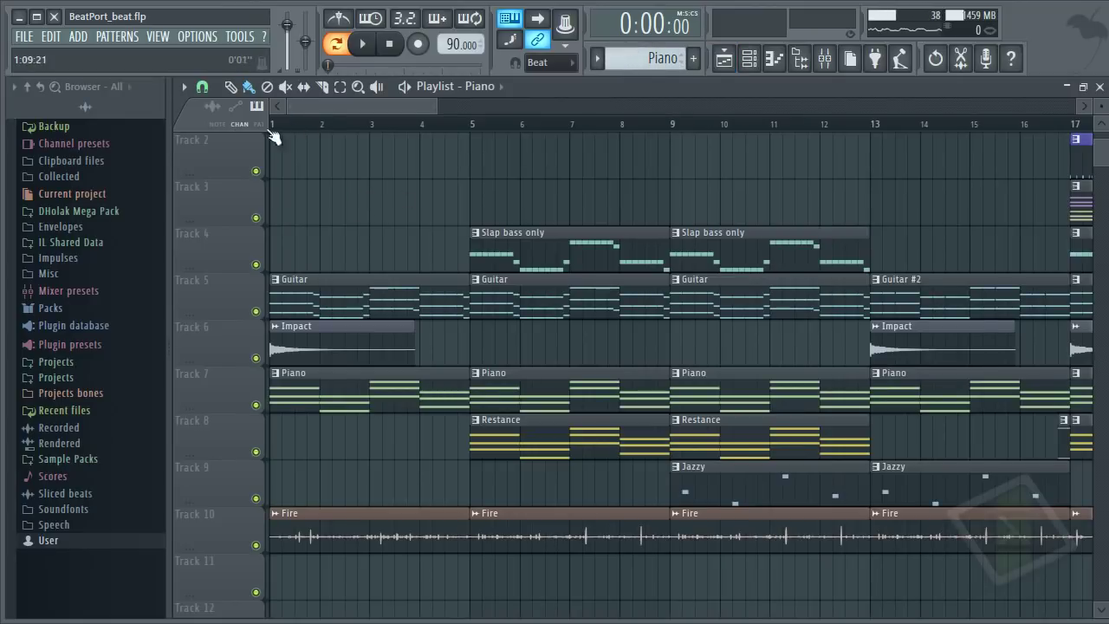
{"action": "right_click", "coordinate": [257, 405]}
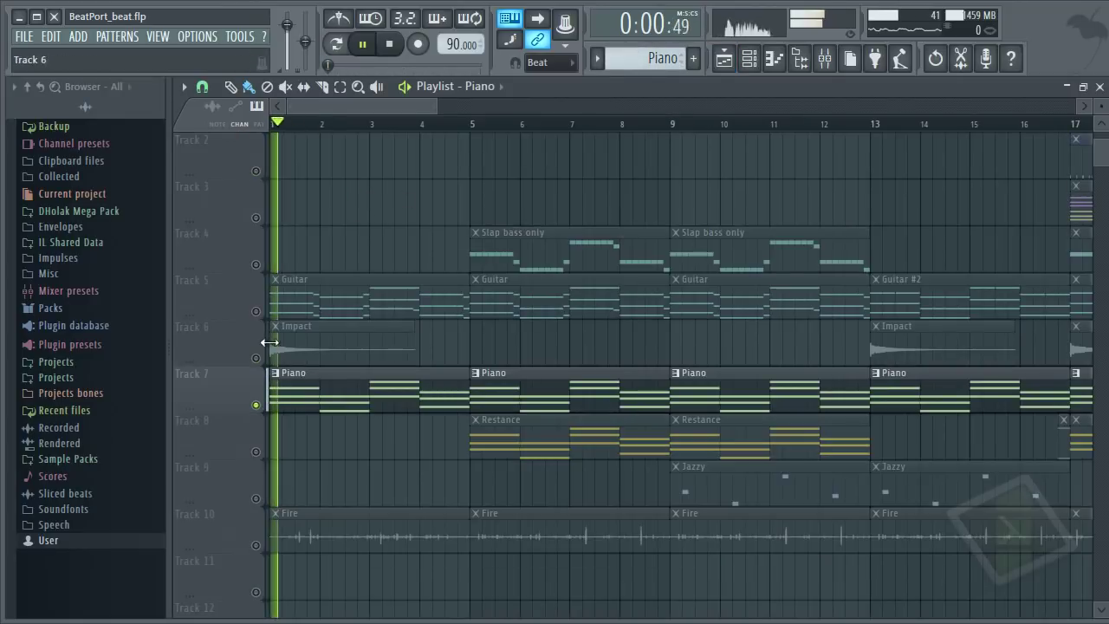
{"action": "right_click", "coordinate": [257, 312]}
Step: Open the Guitar pattern's Guitar channel to view its Strum instrument, and reposition the plugin window so it shows completely
{"action": "double_click", "coordinate": [307, 303]}
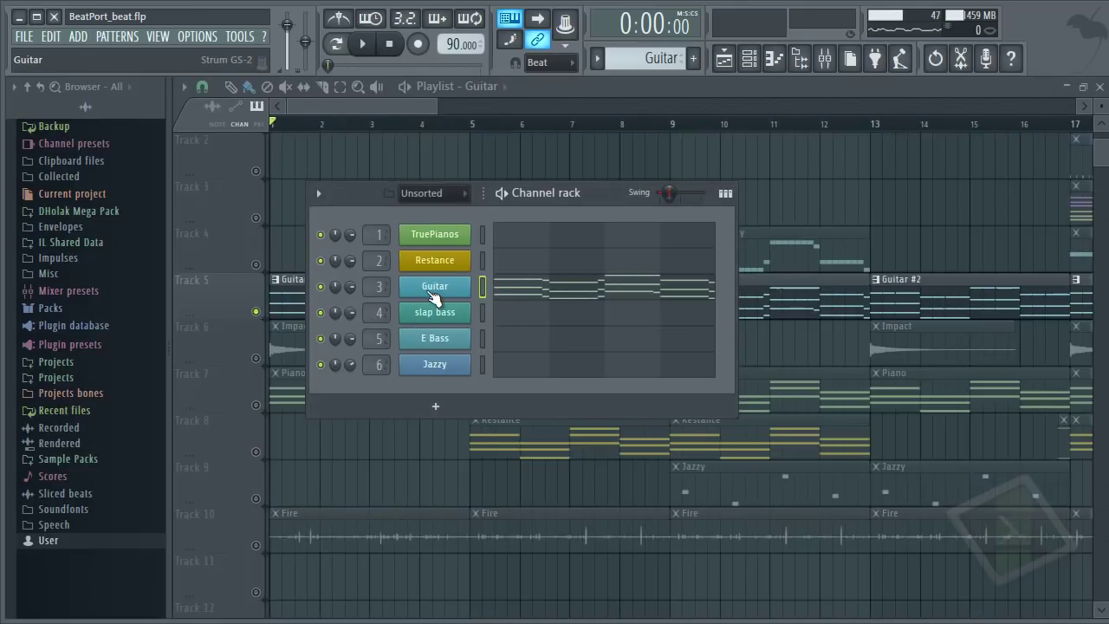
{"action": "left_click", "coordinate": [434, 295]}
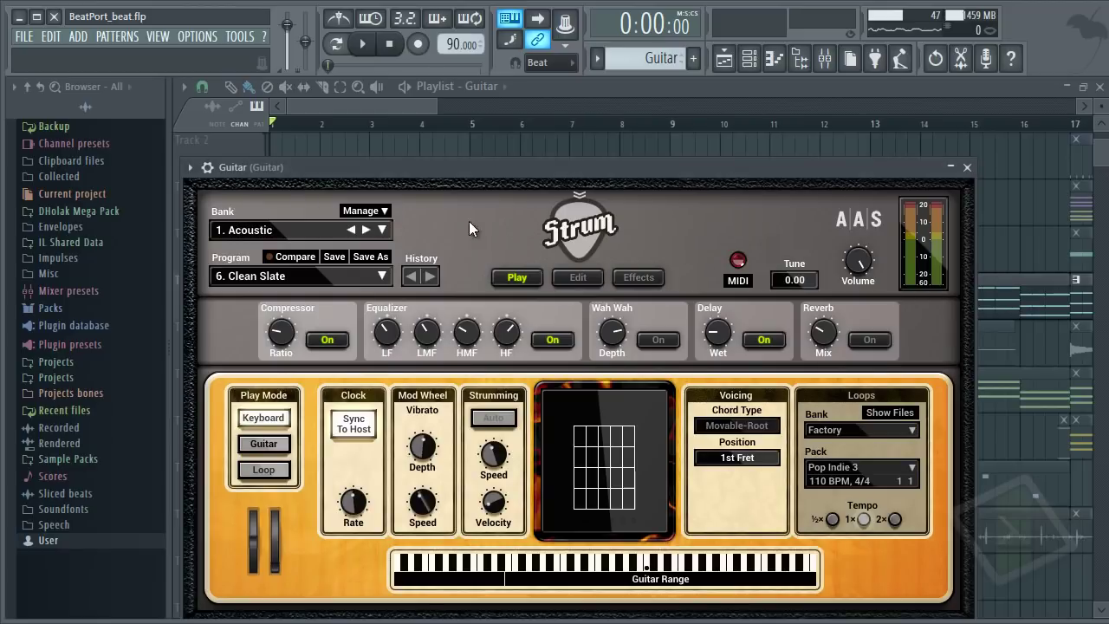
{"action": "left_click_drag", "start_coordinate": [453, 169], "coordinate": [474, 150]}
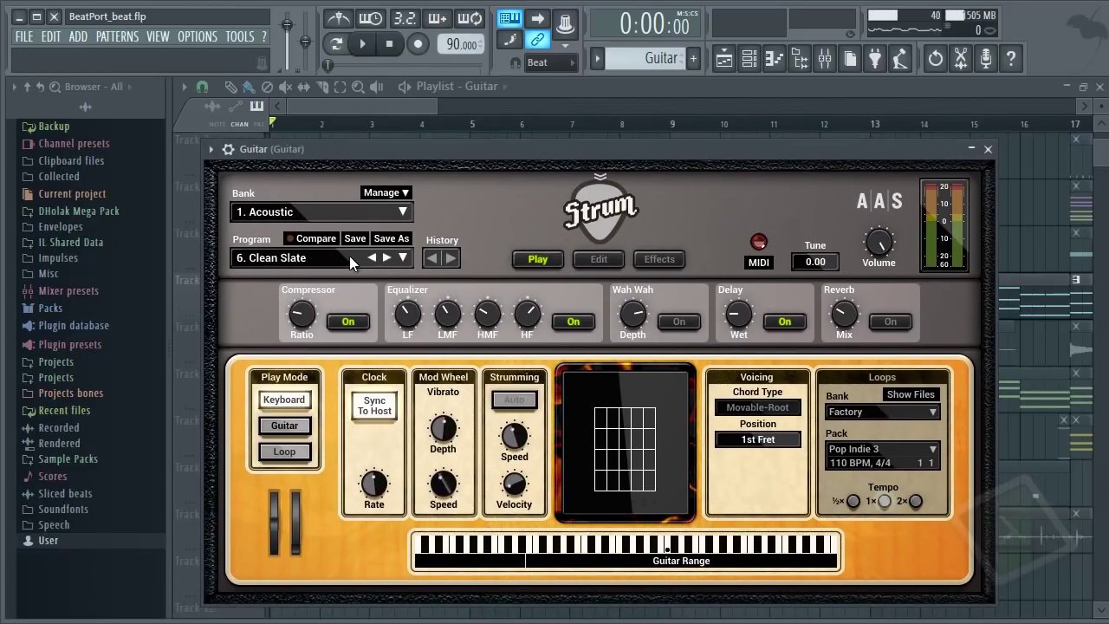
Step: Check the Guitar mixer track's effect slots, and open the Guitar channel's notes in the piano roll while the pattern plays
{"action": "left_click", "coordinate": [987, 149]}
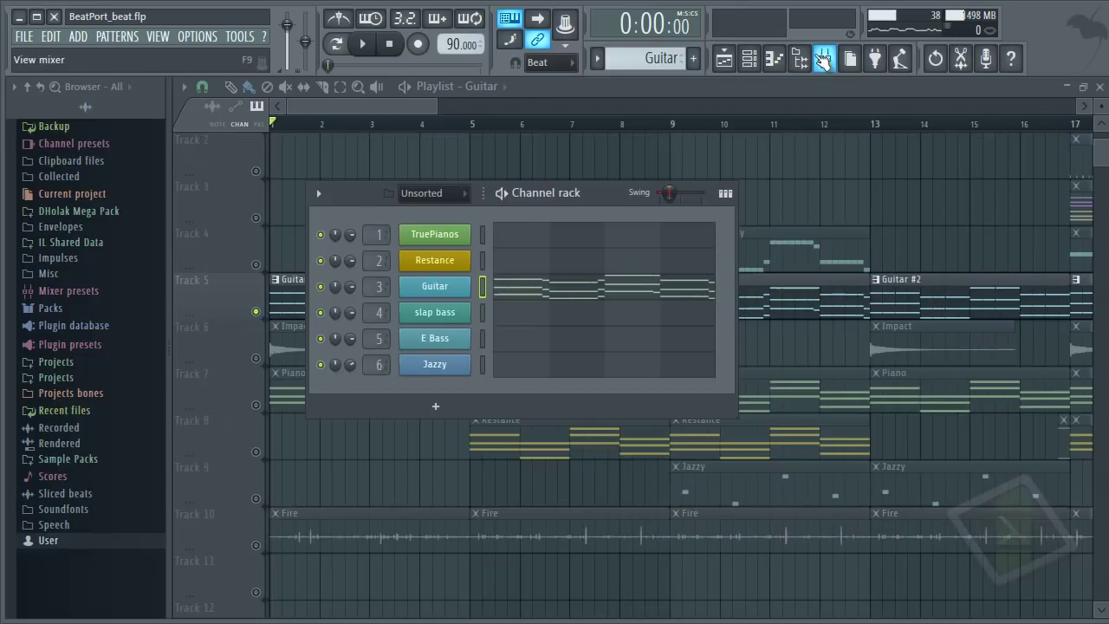
{"action": "left_click", "coordinate": [821, 58]}
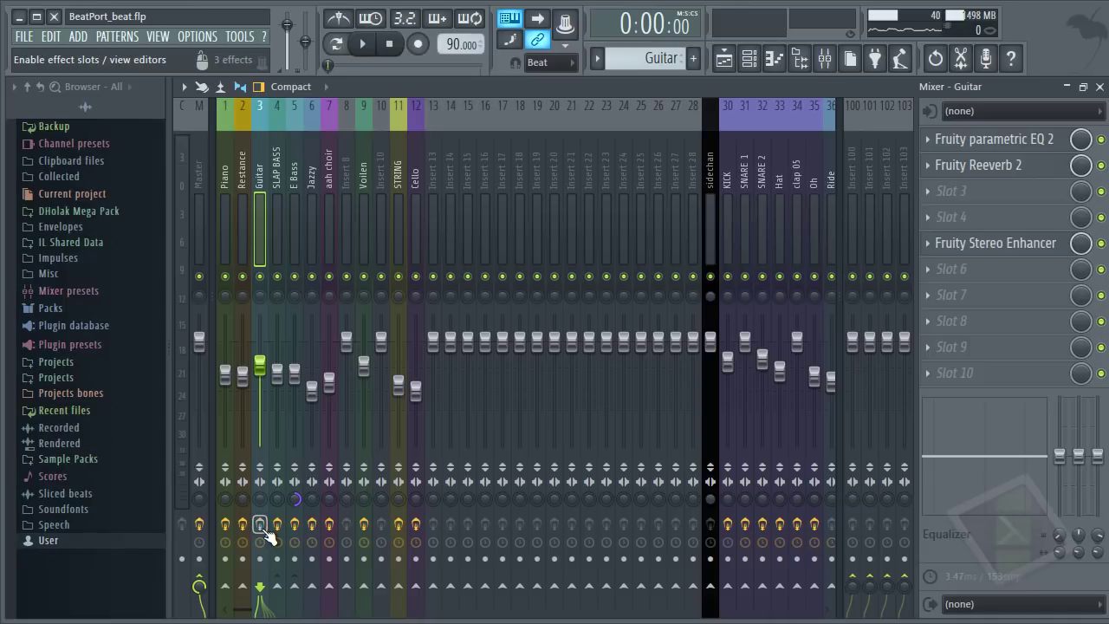
{"action": "key", "text": "F9"}
{"action": "key", "text": "space"}
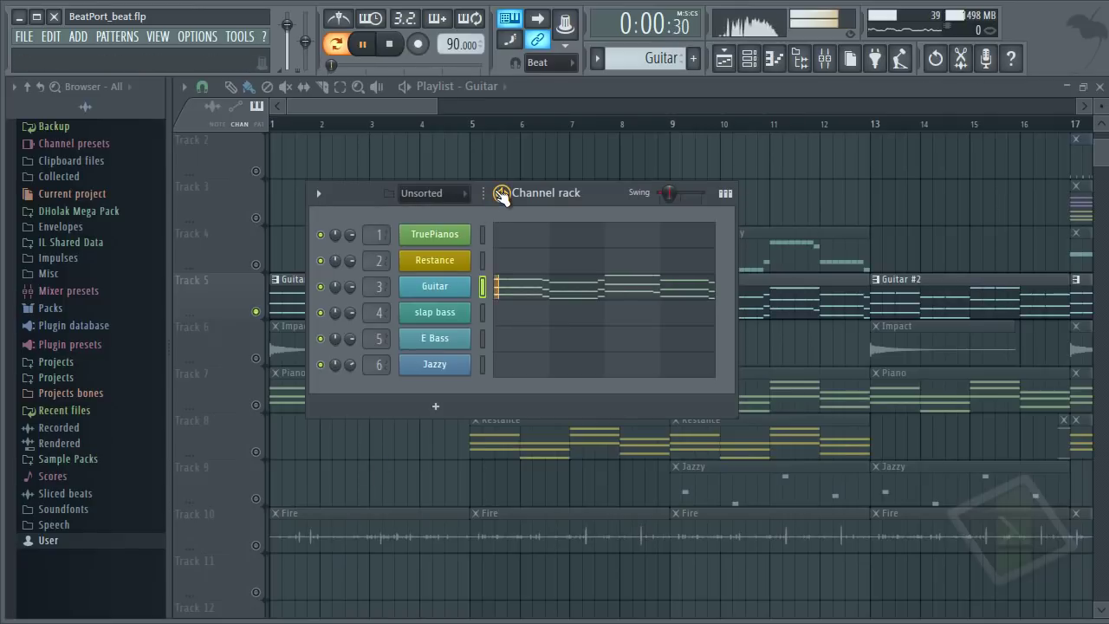
{"action": "left_click", "coordinate": [527, 287]}
{"action": "right_click", "coordinate": [528, 287], "text": "ctrl"}
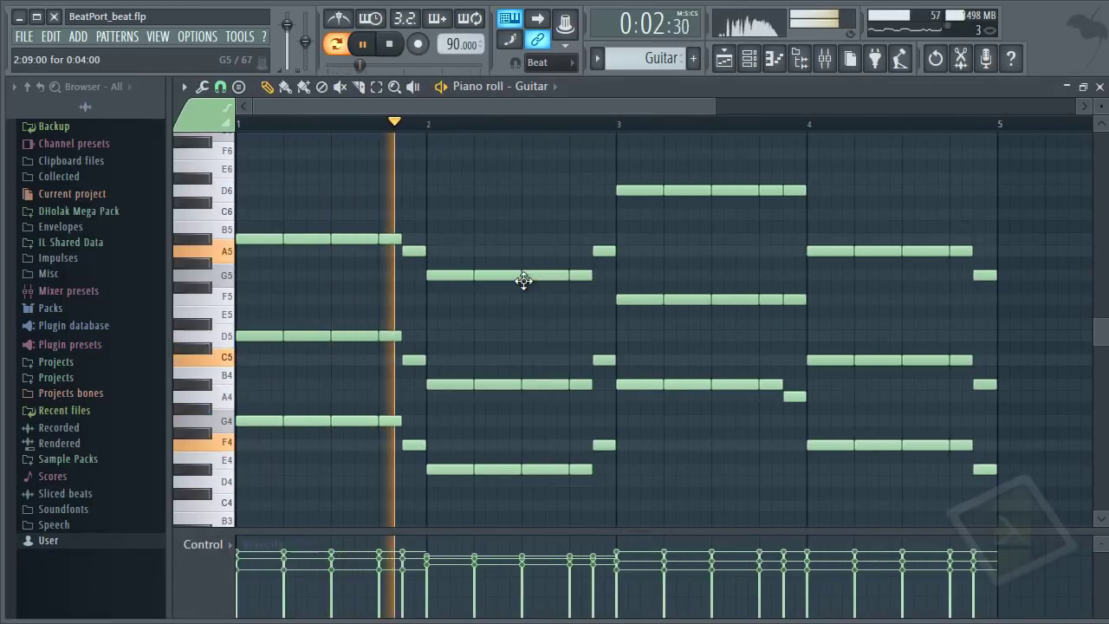
Step: Try the first bar's top Guitar notes one octave lower, listen to the result, and move them back up an octave
{"action": "key", "text": "space"}
{"action": "left_click_drag", "start_coordinate": [406, 210], "coordinate": [242, 286]}
{"action": "key", "text": "ctrl+Down"}
{"action": "key", "text": "space"}
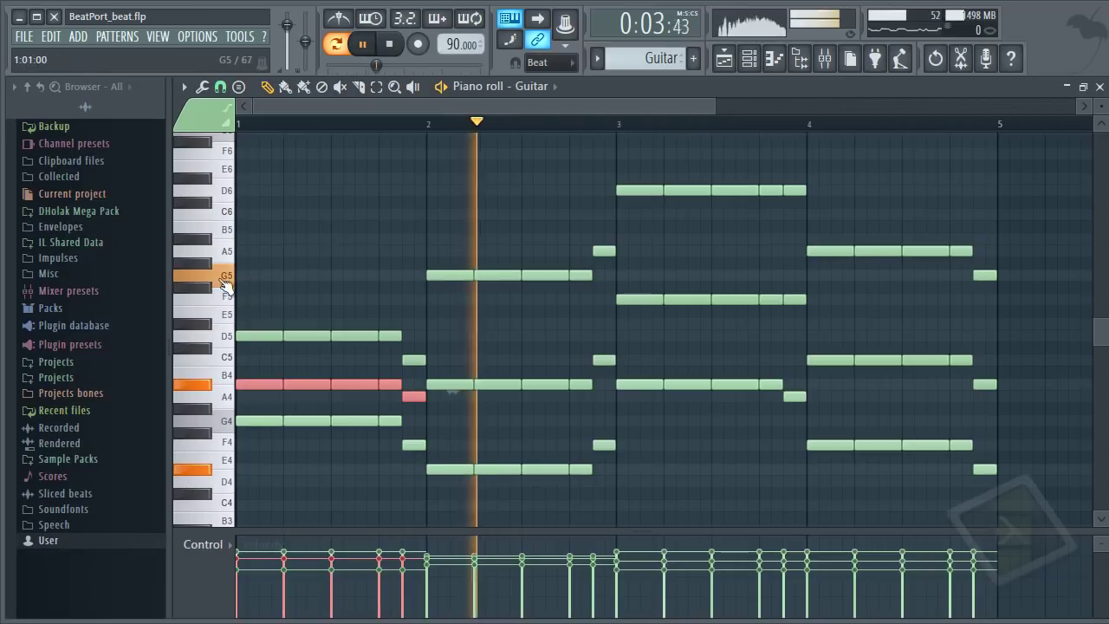
{"action": "left_click", "coordinate": [240, 123]}
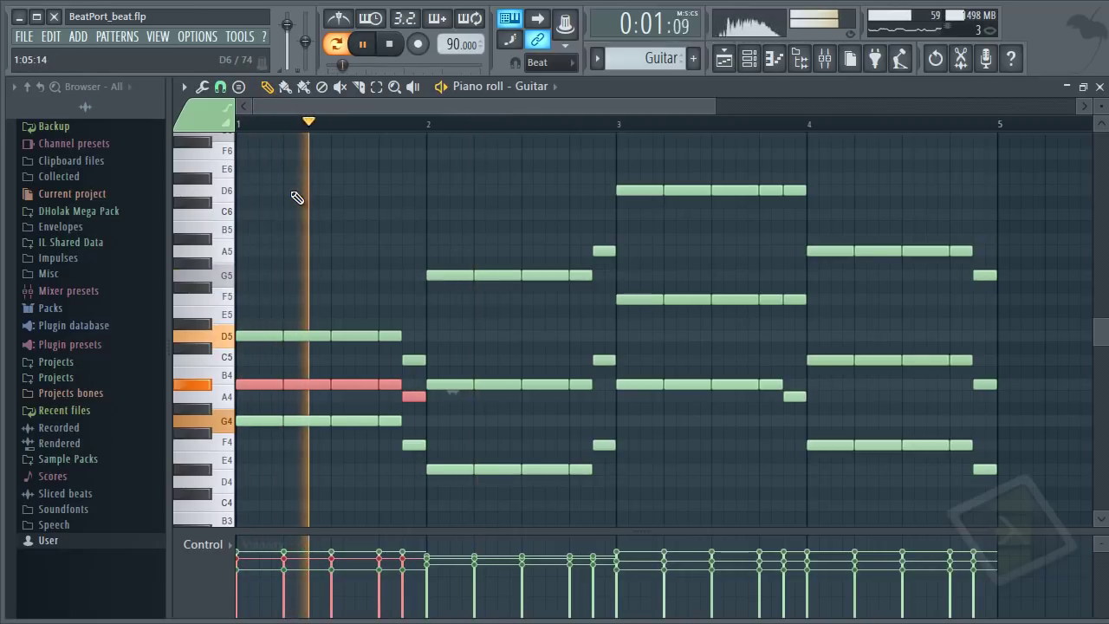
{"action": "key", "text": "space"}
{"action": "key", "text": "ctrl+Up"}
Step: Play the Guitar pattern and examine its three-note chord voicings across all four bars in the piano roll
{"action": "left_click", "coordinate": [297, 198], "text": "ctrl"}
{"action": "right_click", "coordinate": [296, 198], "text": "ctrl"}
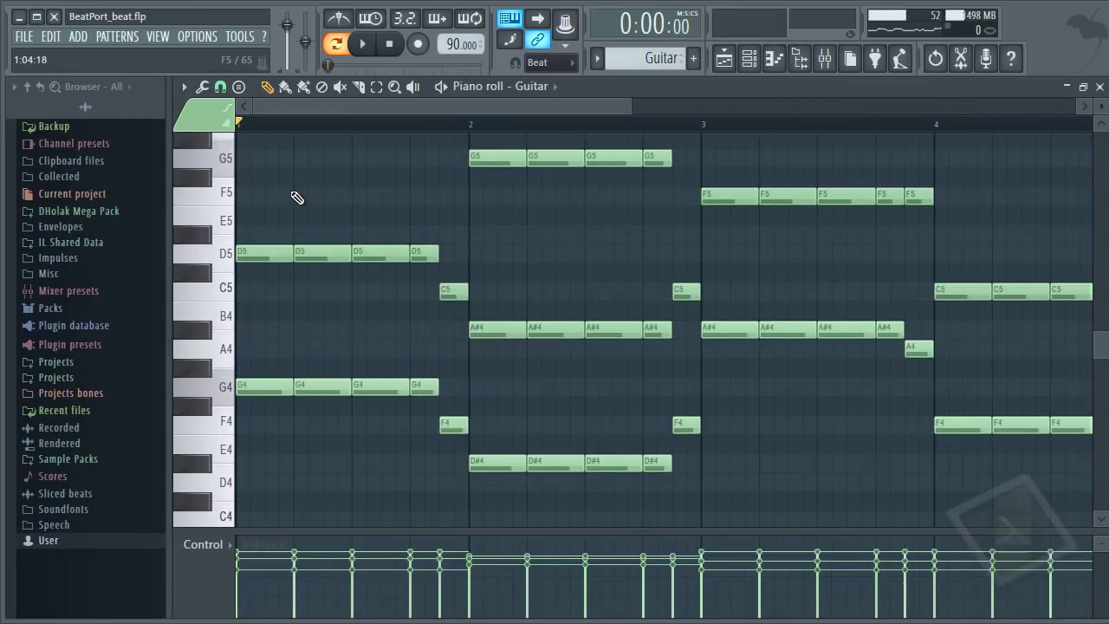
{"action": "scroll", "coordinate": [289, 375], "scroll_direction": "up", "scroll_amount": 3}
{"action": "right_click", "coordinate": [336, 378], "text": "ctrl"}
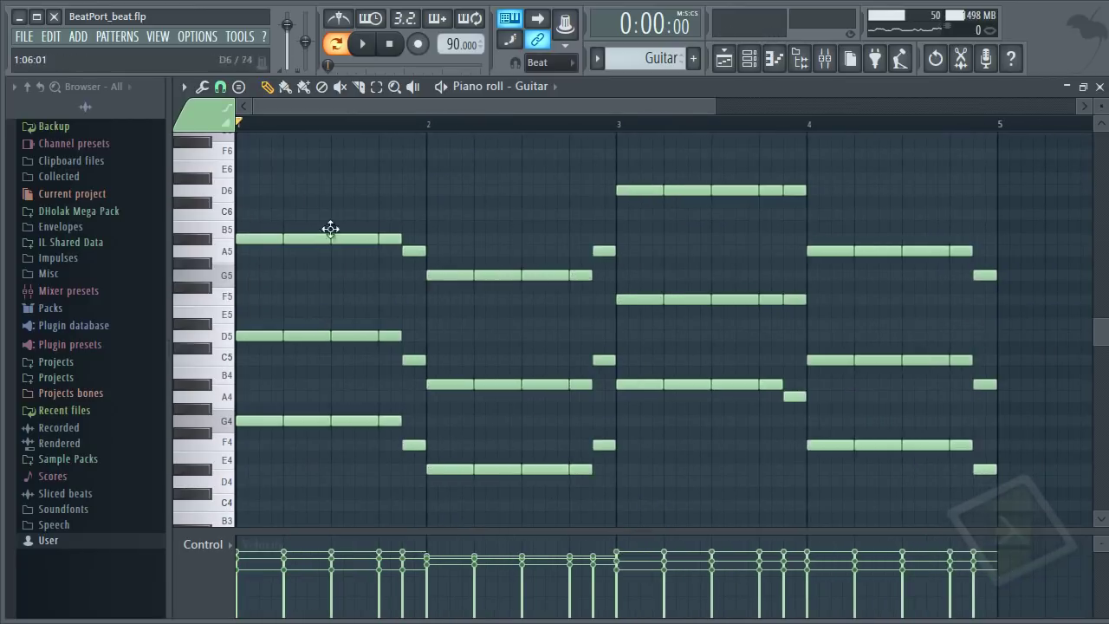
{"action": "right_click", "coordinate": [320, 268], "text": "ctrl"}
{"action": "key", "text": "space"}
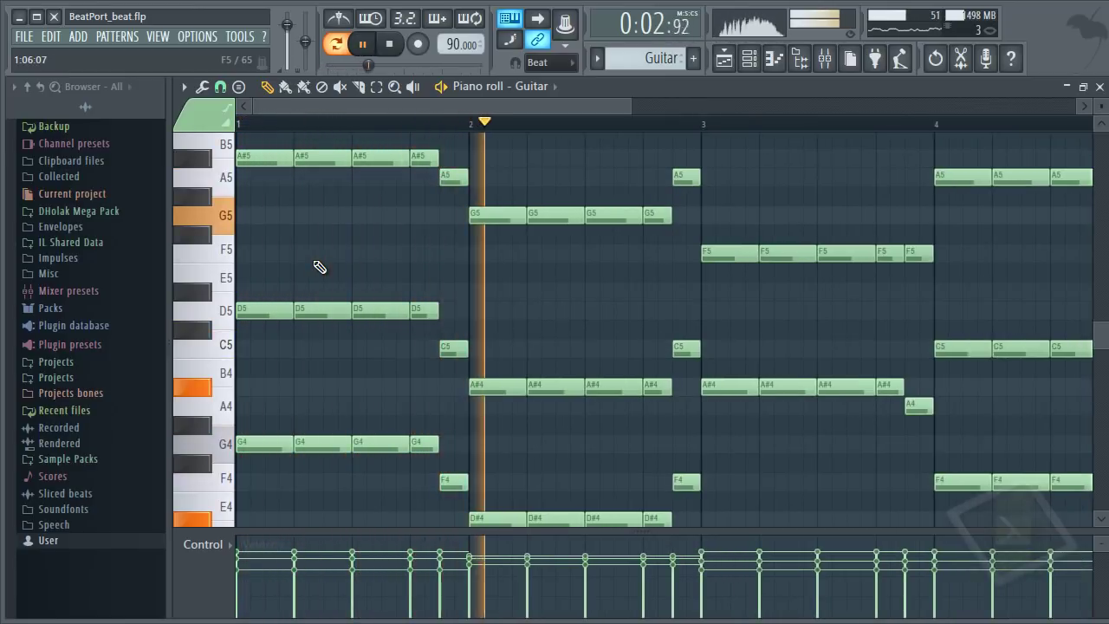
{"action": "key", "text": "space"}
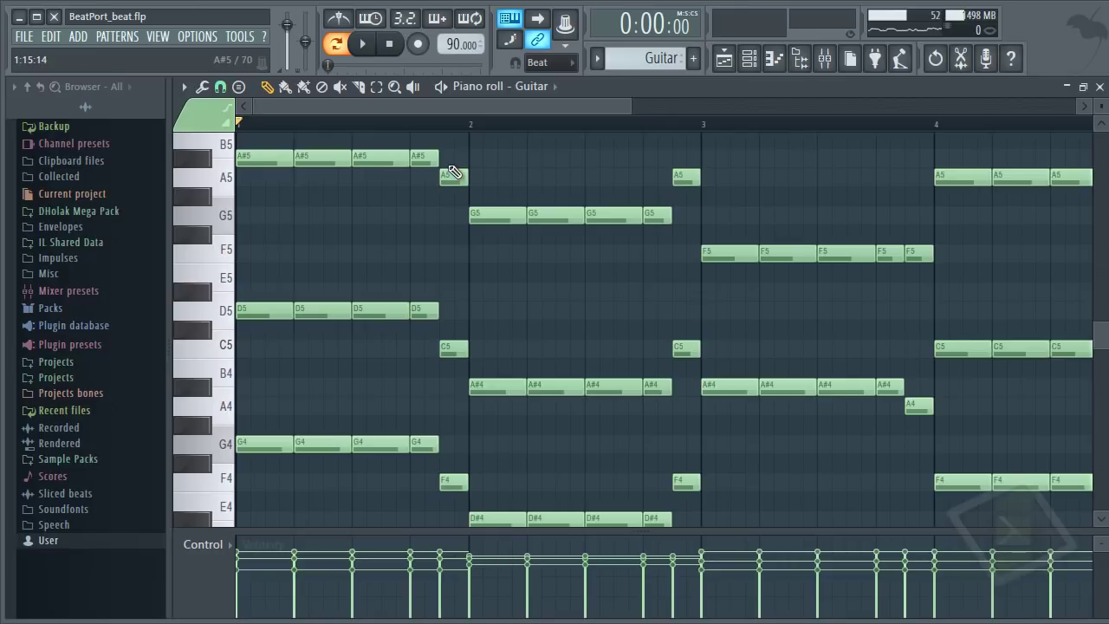
{"action": "key", "text": "space"}
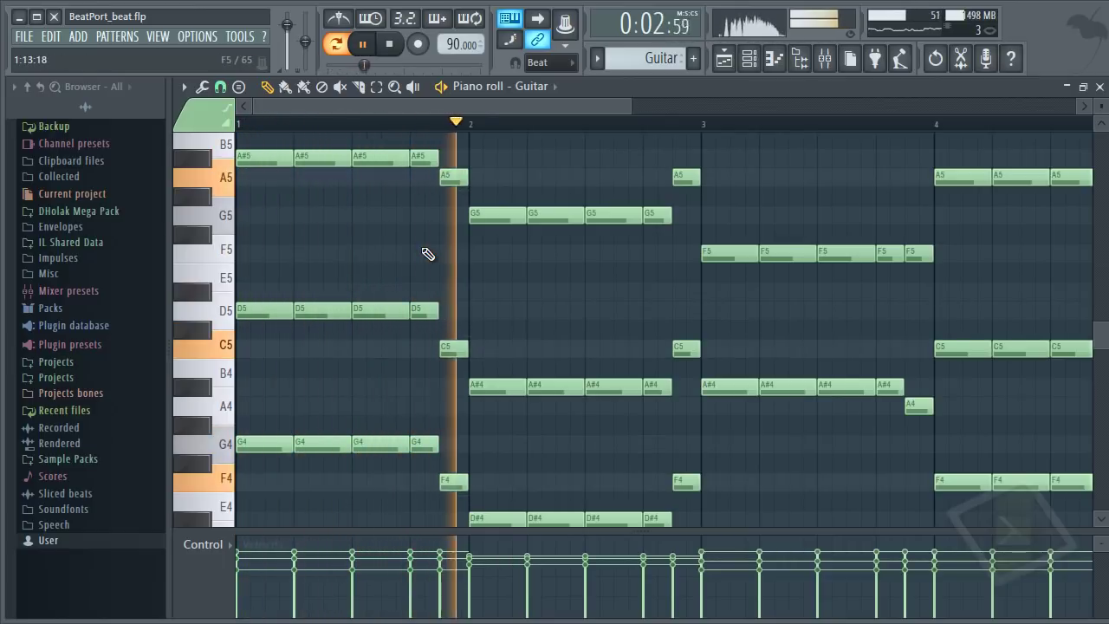
{"action": "scroll", "coordinate": [427, 253], "scroll_direction": "down", "scroll_amount": 1}
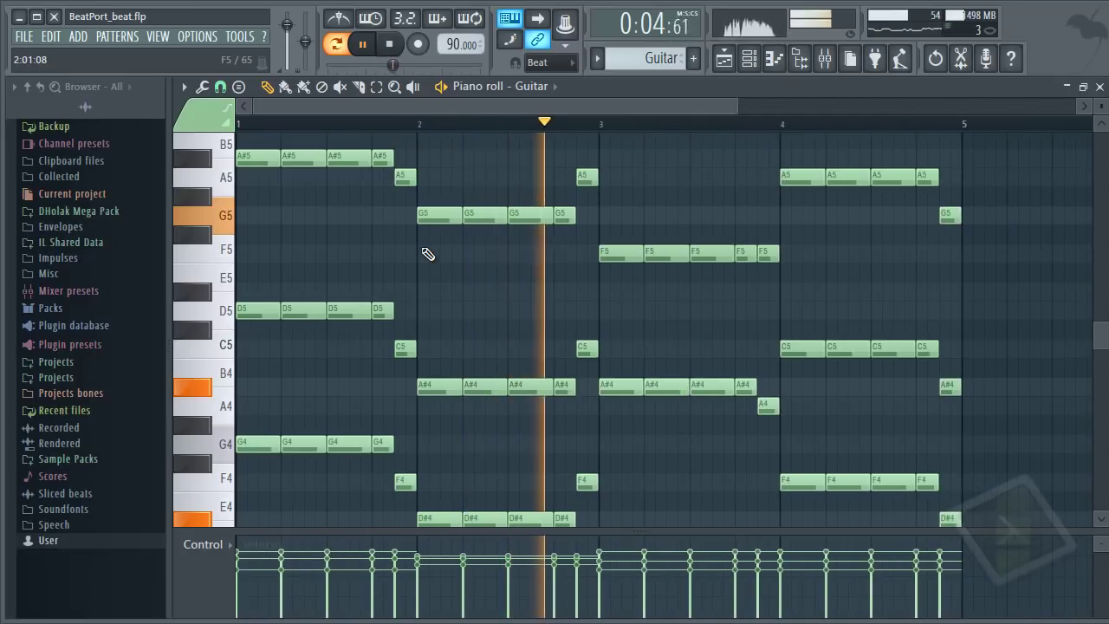
{"action": "scroll", "coordinate": [428, 253], "scroll_direction": "down", "scroll_amount": 2}
{"action": "right_click", "coordinate": [423, 249], "text": "ctrl"}
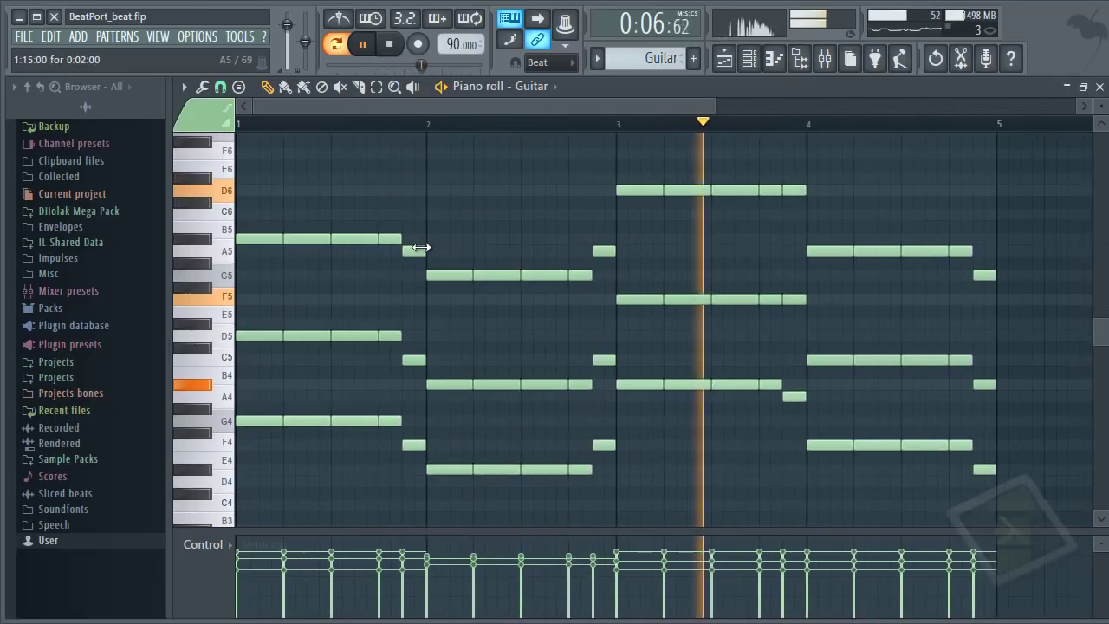
{"action": "scroll", "coordinate": [424, 252], "scroll_direction": "down", "scroll_amount": 3}
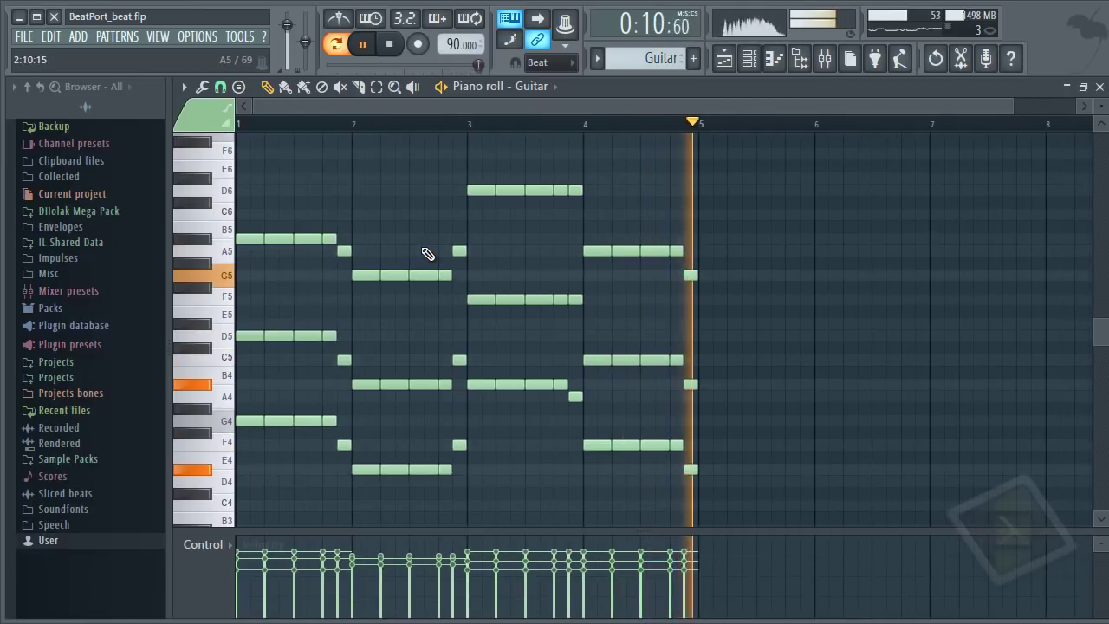
{"action": "key", "text": "space"}
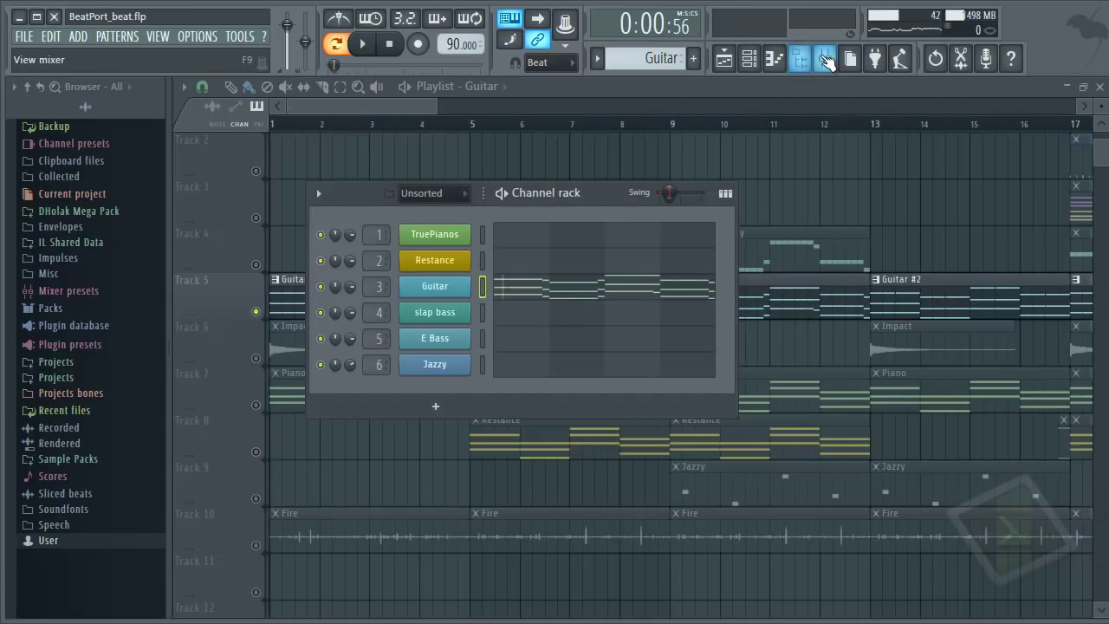
Step: Lower band 5 slightly in the Guitar mixer track's Fruity parametric EQ 2 while listening to the pattern
{"action": "left_click", "coordinate": [825, 58]}
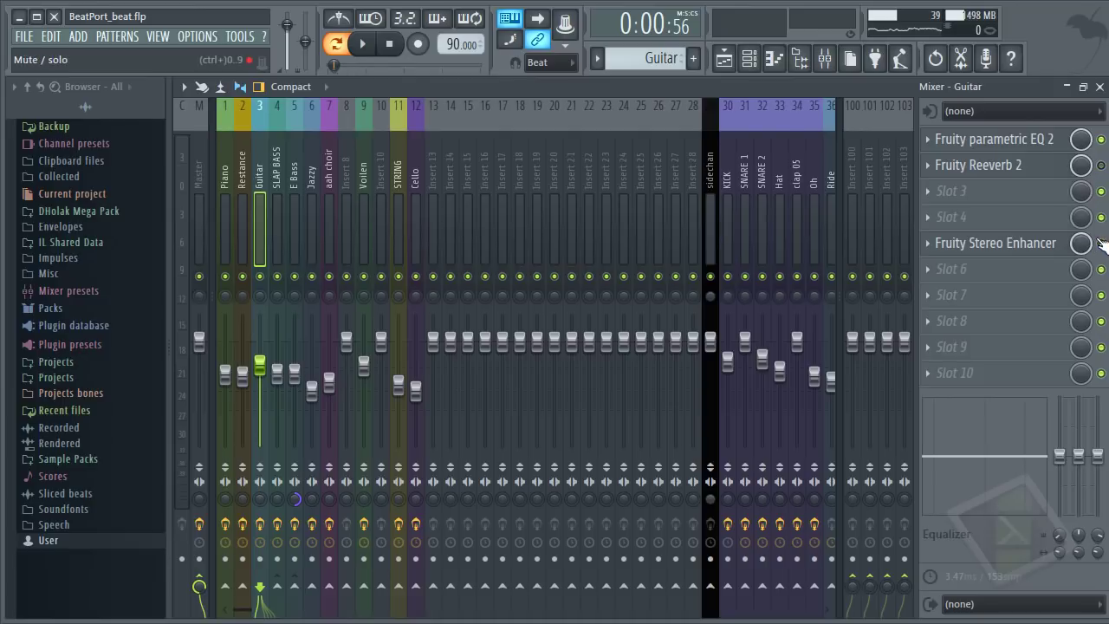
{"action": "left_click", "coordinate": [1039, 141]}
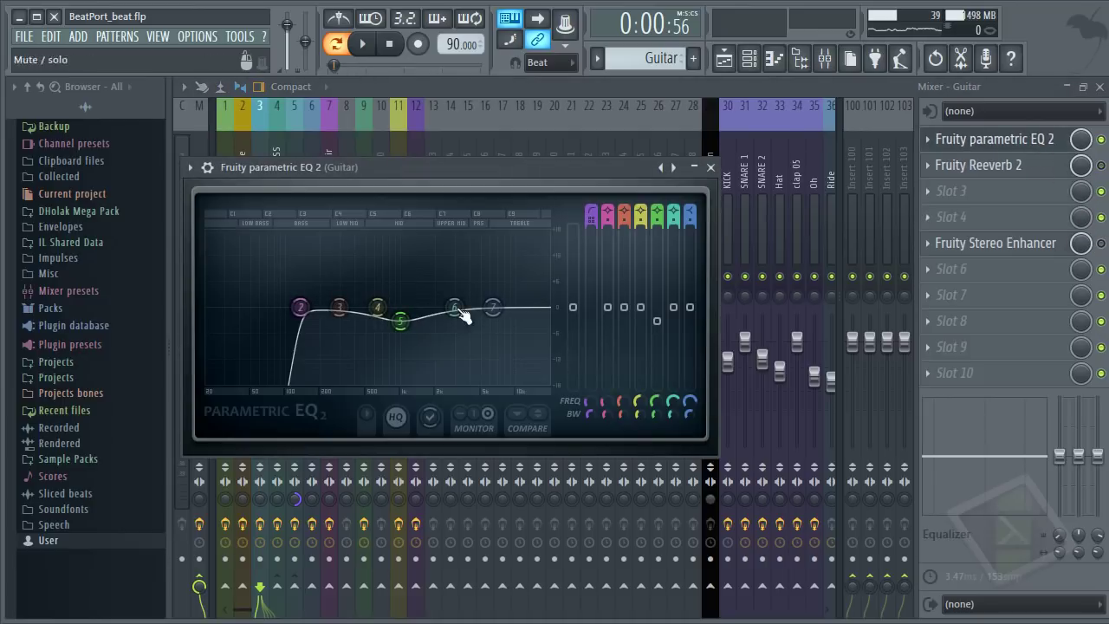
{"action": "key", "text": "space"}
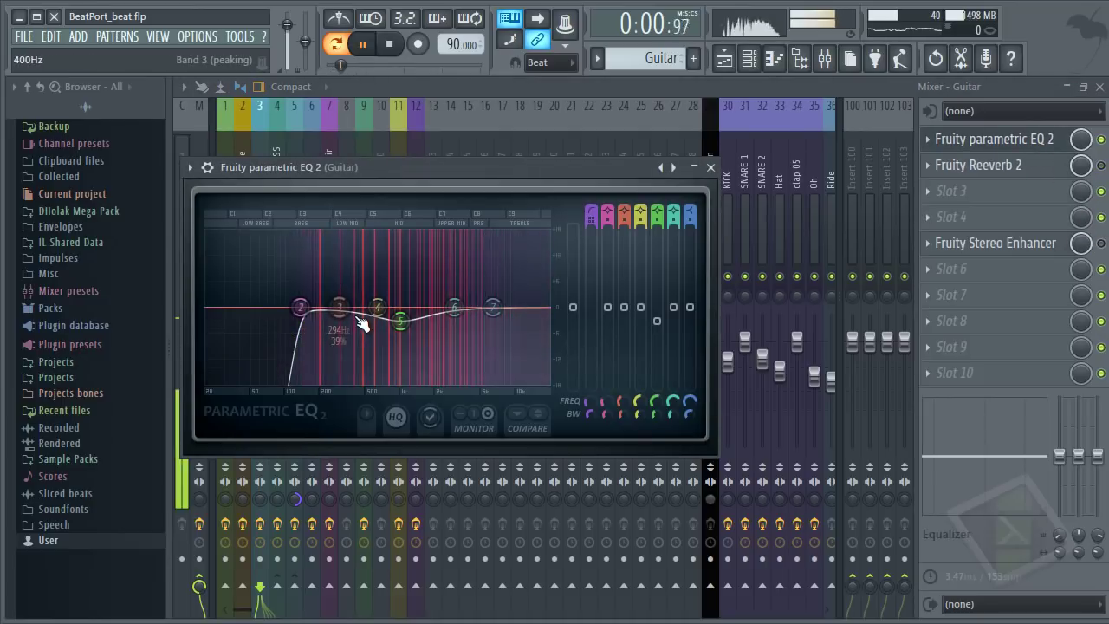
{"action": "mouse_move", "coordinate": [401, 321]}
{"action": "left_mouse_down"}
{"action": "mouse_move", "coordinate": [406, 297]}
{"action": "mouse_move", "coordinate": [401, 329]}
{"action": "left_mouse_up"}
{"action": "key", "text": "space"}
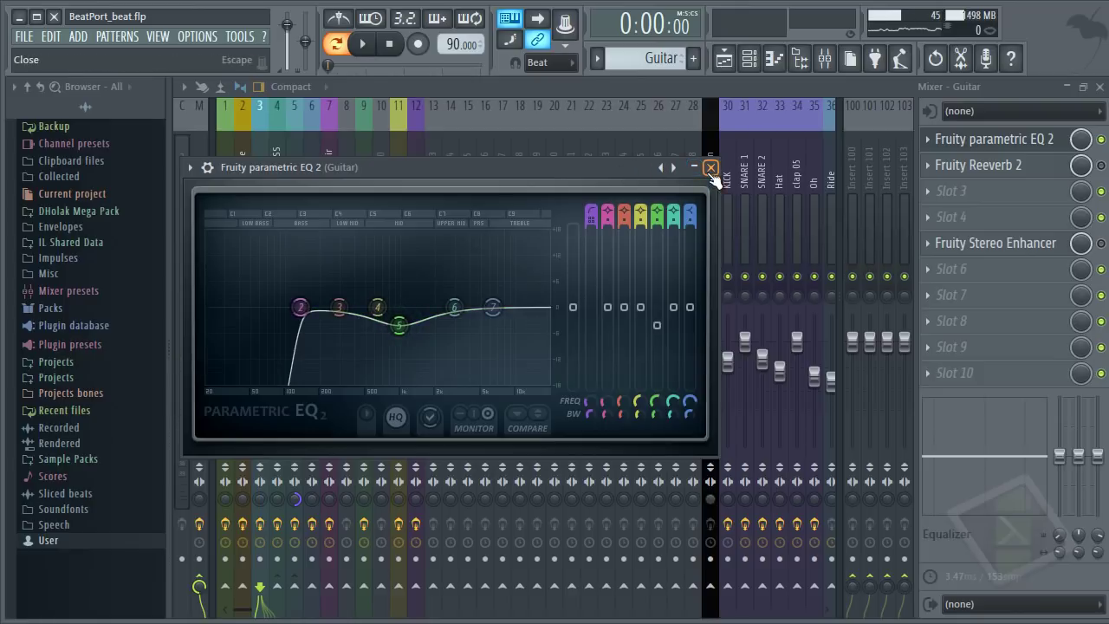
{"action": "left_click", "coordinate": [711, 168]}
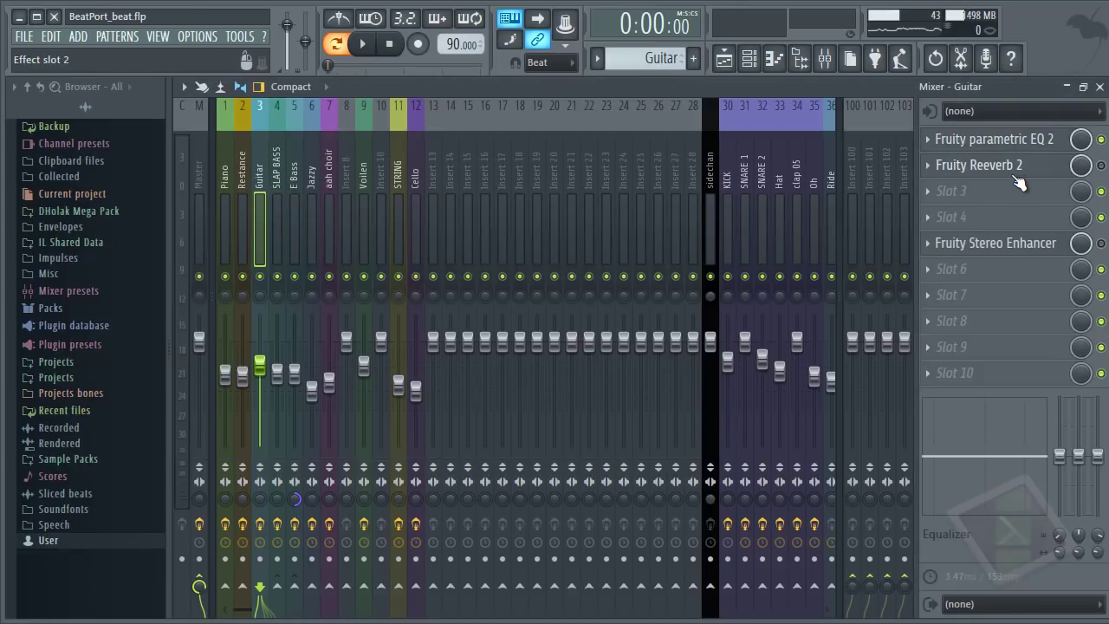
Step: Turn Fruity Reeverb 2 back on for the Guitar track, listen to the pattern, and view the reverb's settings
{"action": "key", "text": "space"}
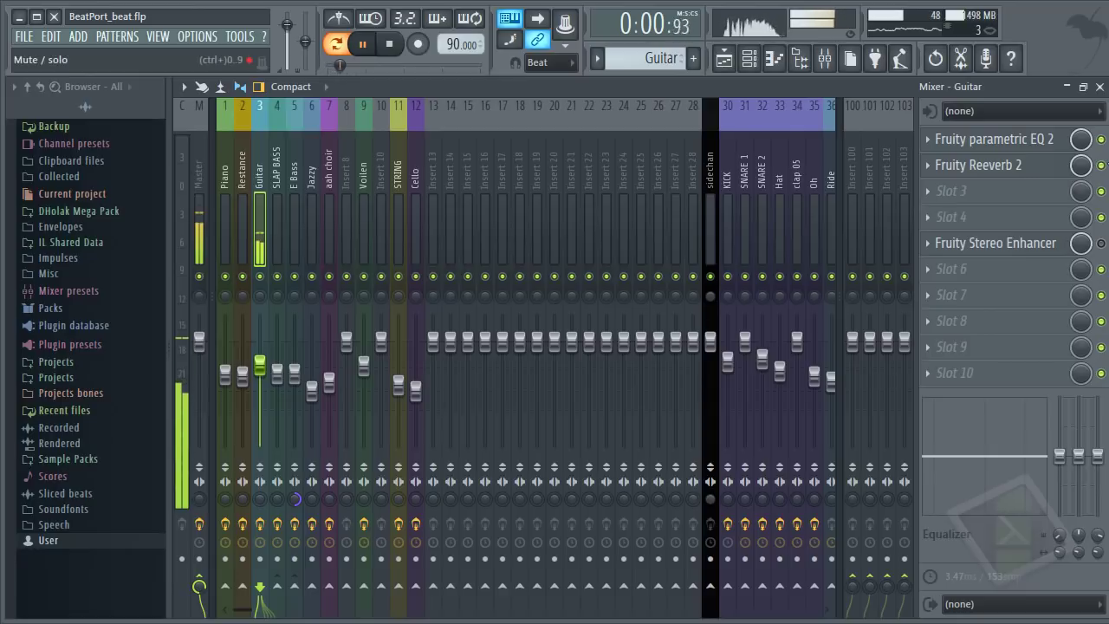
{"action": "key", "text": "space"}
{"action": "left_click", "coordinate": [1102, 164]}
{"action": "key", "text": "space"}
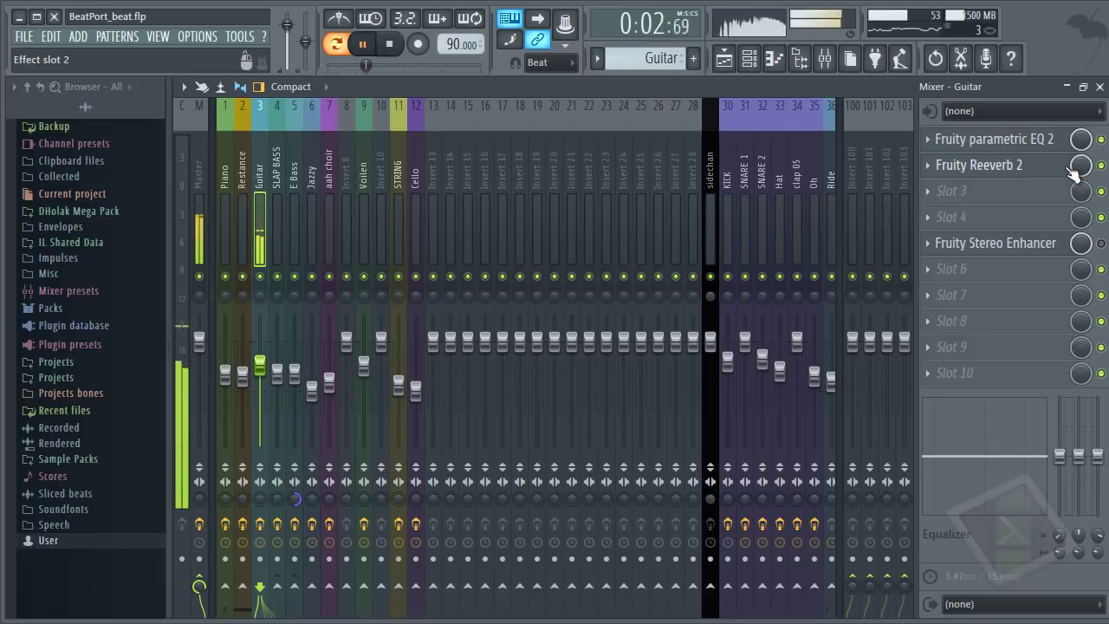
{"action": "key", "text": "space"}
{"action": "left_click", "coordinate": [1001, 166]}
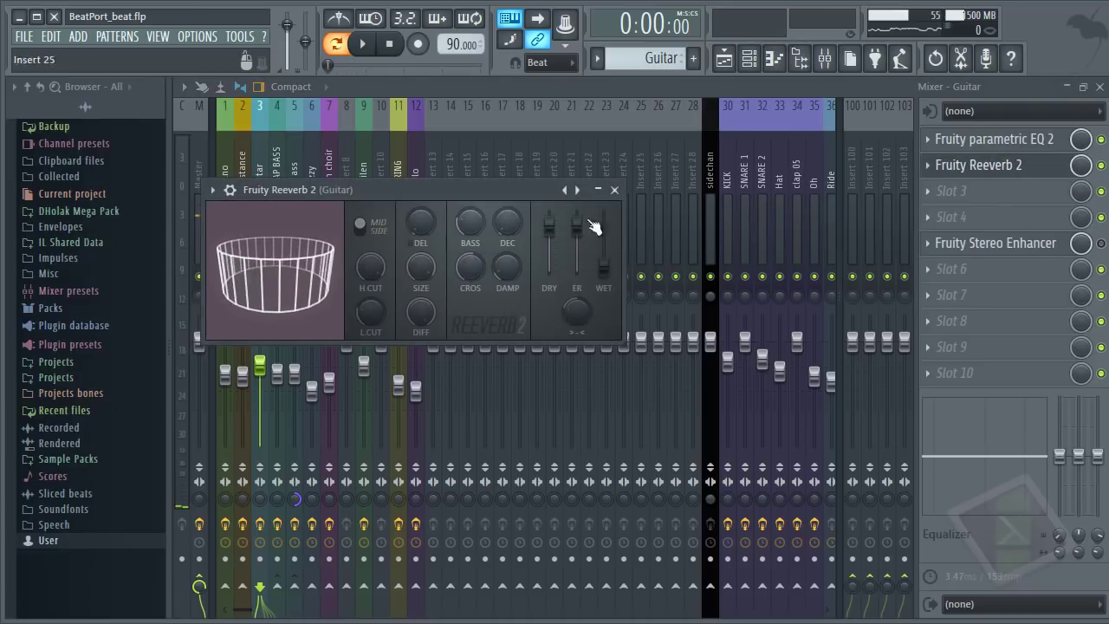
Step: View the Guitar track's Fruity Stereo Enhancer settings, and play the pattern with that effect turned on
{"action": "left_click", "coordinate": [1044, 244]}
{"action": "left_click", "coordinate": [1045, 246]}
{"action": "left_click", "coordinate": [1051, 255]}
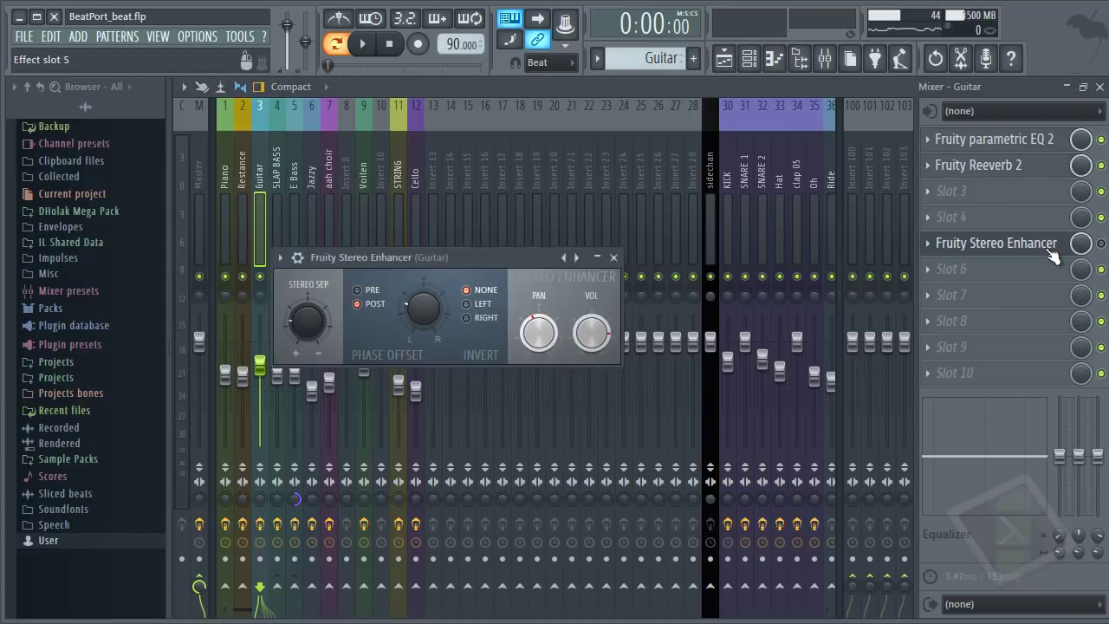
{"action": "right_click", "coordinate": [564, 258]}
{"action": "left_click", "coordinate": [613, 259]}
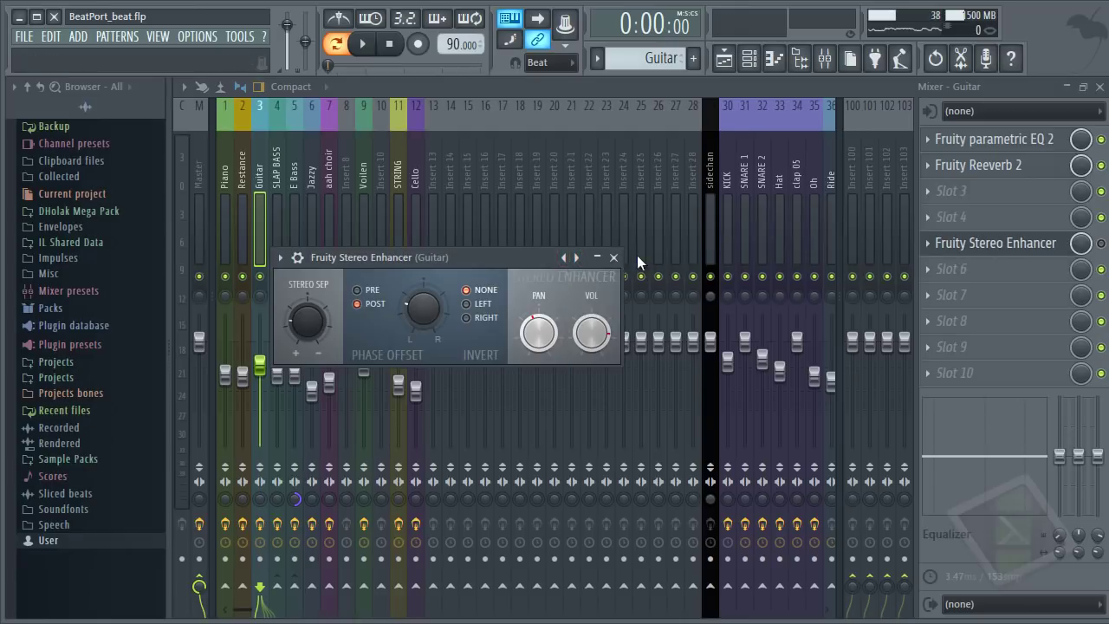
{"action": "left_click", "coordinate": [614, 258]}
{"action": "key", "text": "space"}
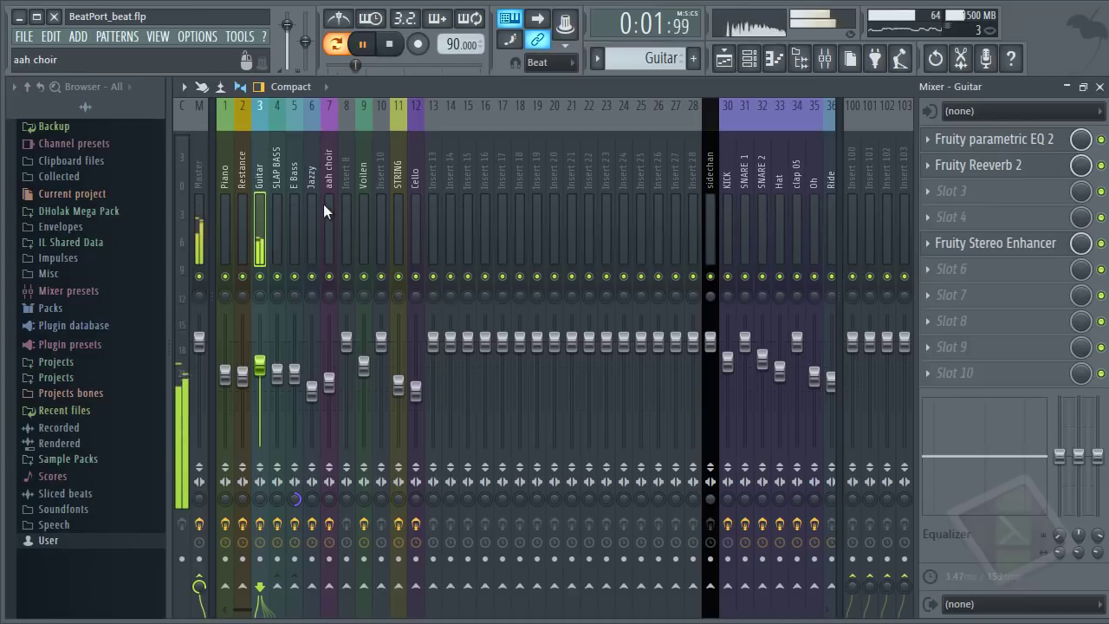
{"action": "key", "text": "space"}
Step: Return to the playlist, solo the Slap bass only clips on Track 4, and play them from bar 5
{"action": "left_click", "coordinate": [749, 58]}
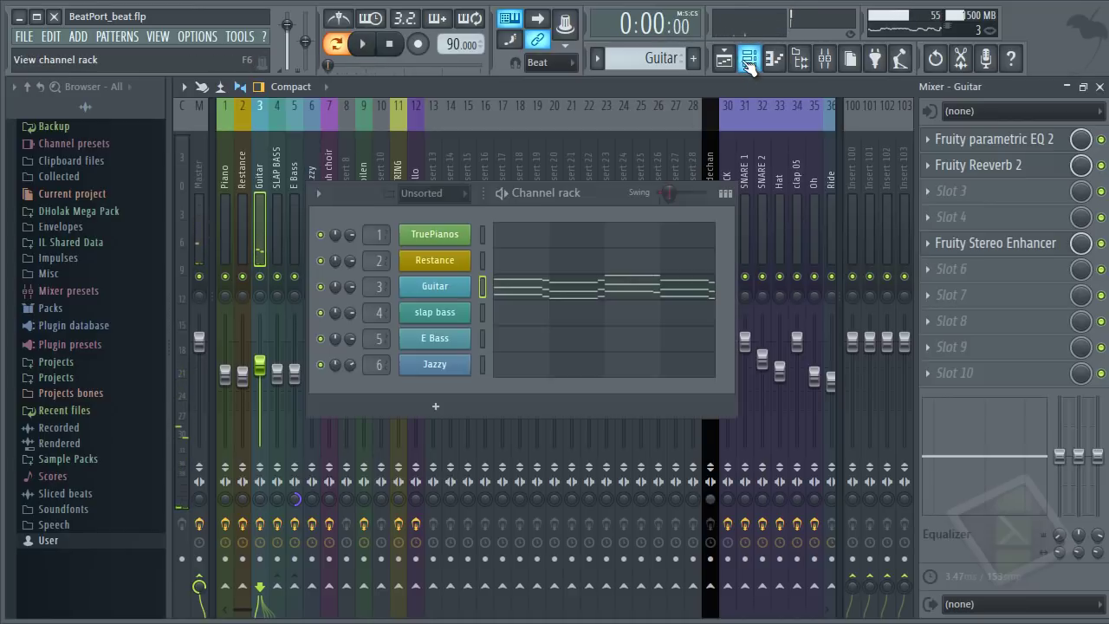
{"action": "left_click", "coordinate": [724, 58]}
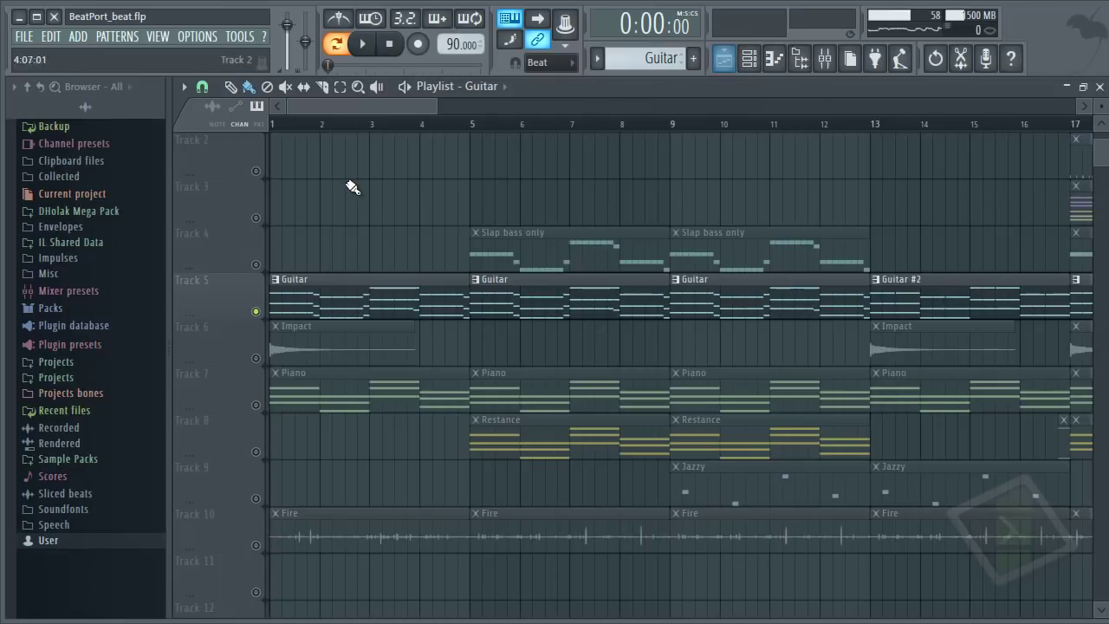
{"action": "key", "text": "space"}
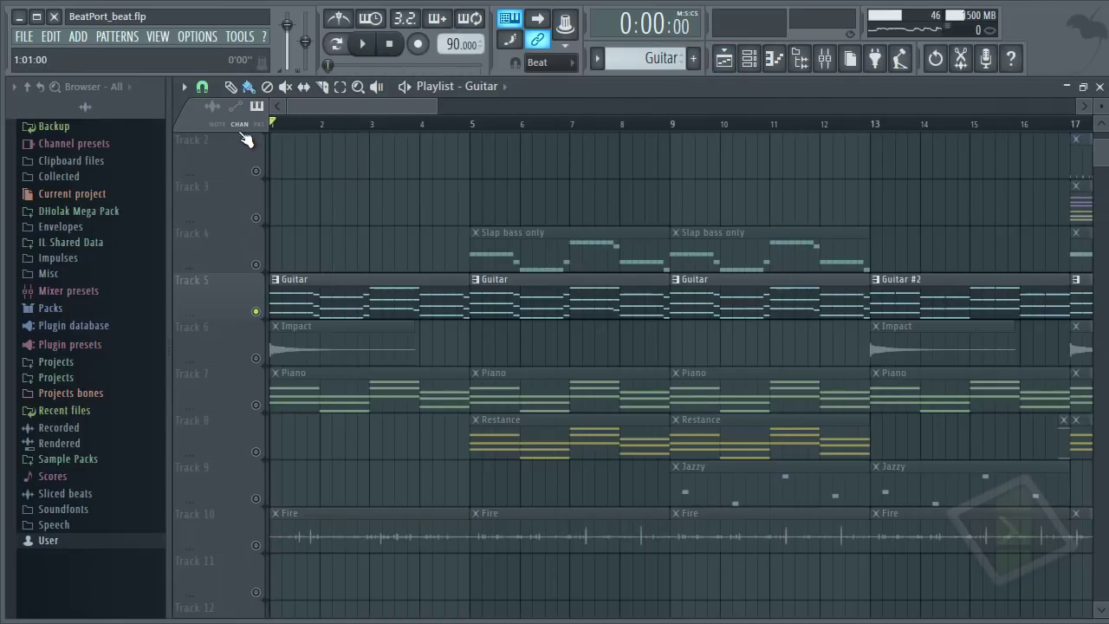
{"action": "left_click_drag", "start_coordinate": [372, 130], "coordinate": [345, 129]}
{"action": "left_click", "coordinate": [476, 127]}
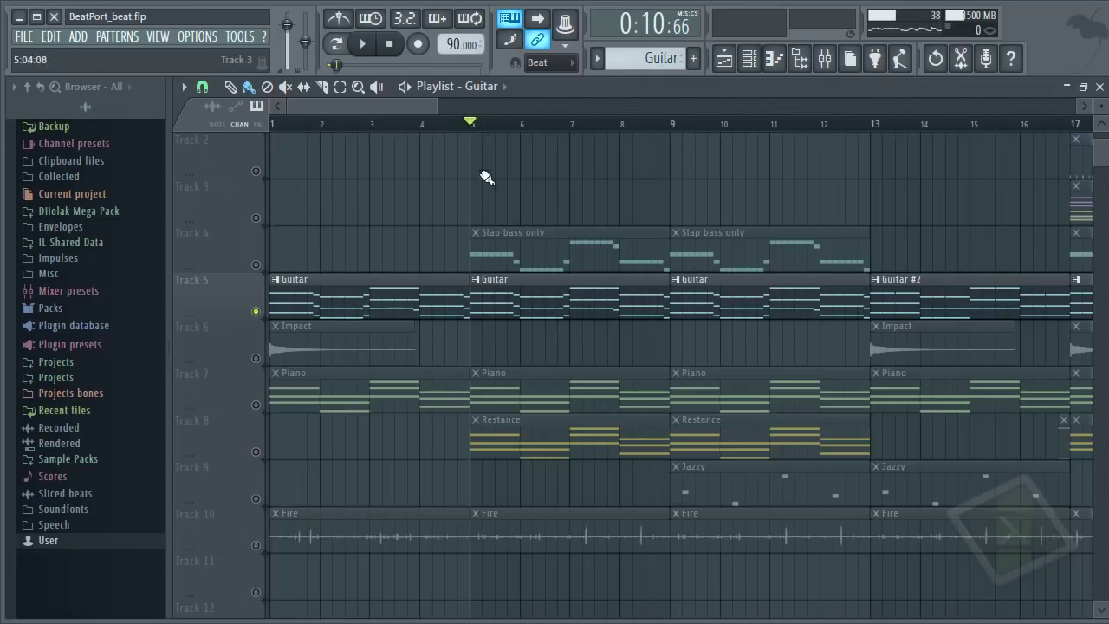
{"action": "right_click", "coordinate": [258, 265]}
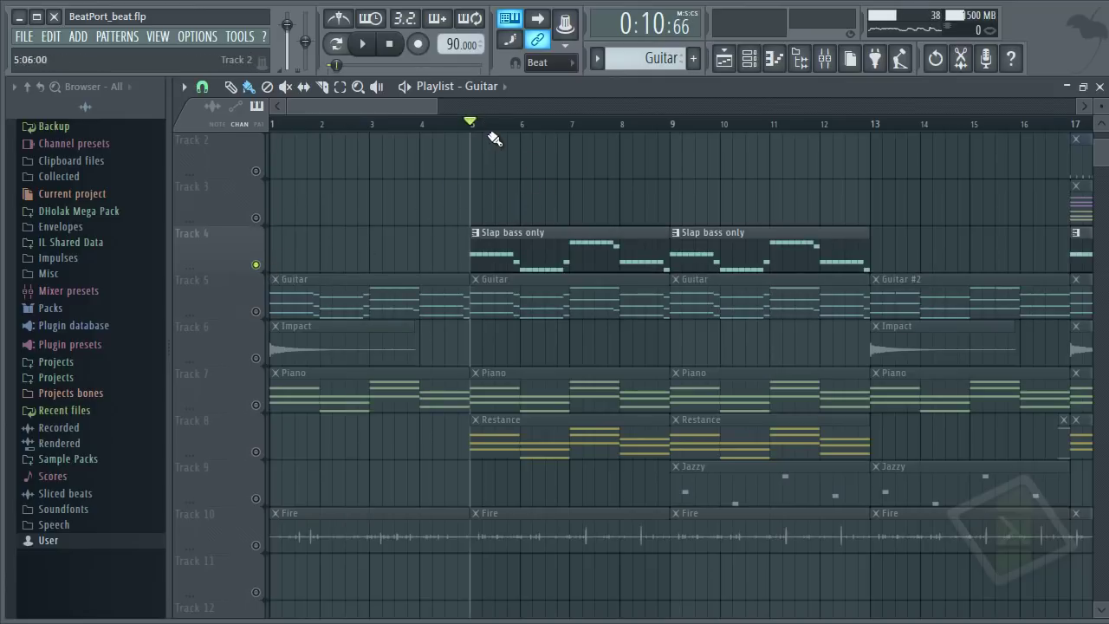
{"action": "key", "text": "space"}
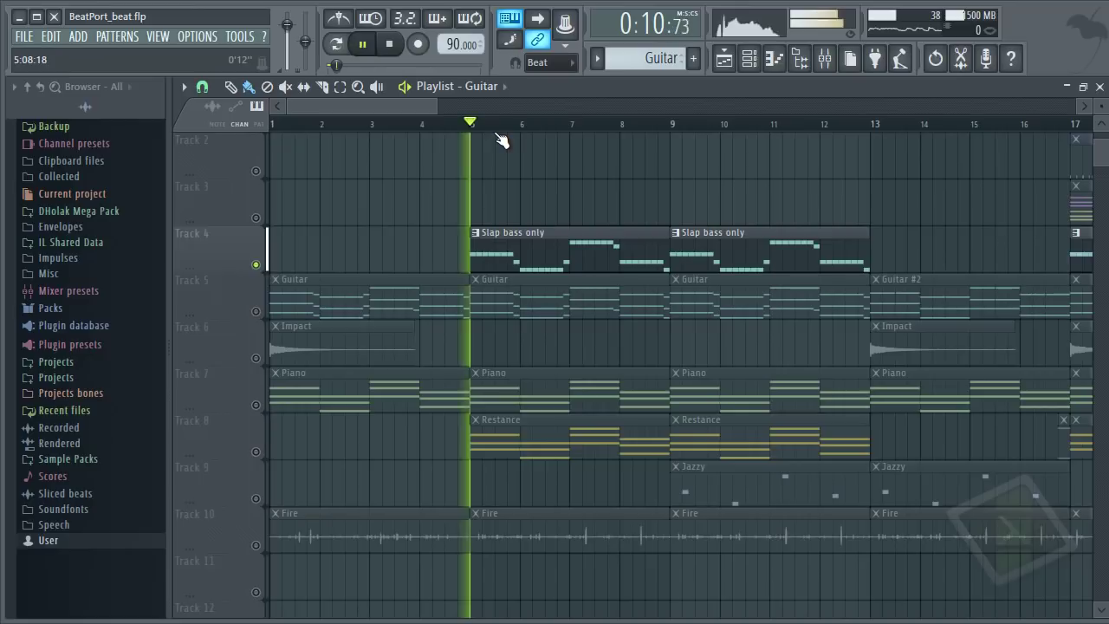
{"action": "key", "text": "space"}
Step: View the Nexus instrument on the Slap bass only pattern's slap bass channel, and open the SLAP BASS mixer track
{"action": "double_click", "coordinate": [518, 256]}
{"action": "key", "text": "Escape"}
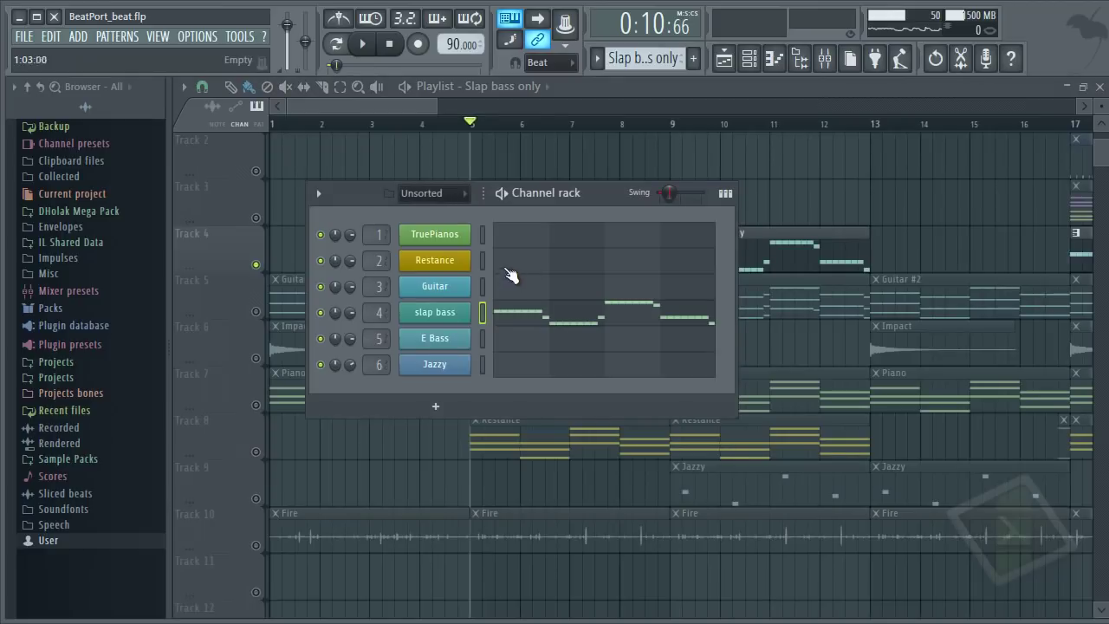
{"action": "left_click", "coordinate": [455, 314]}
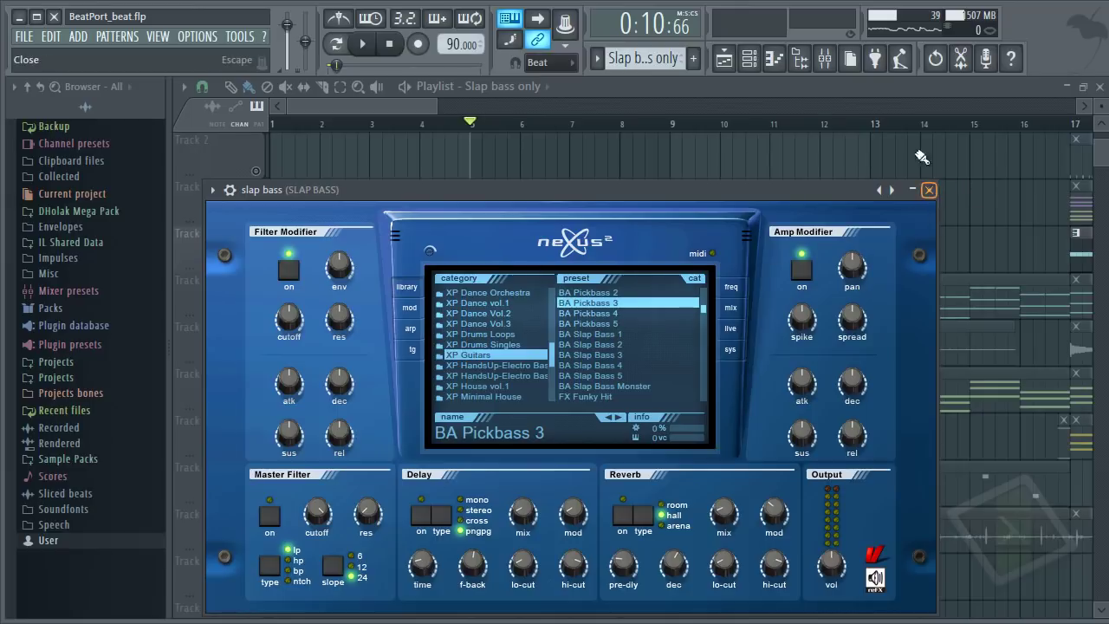
{"action": "key", "text": "Escape"}
{"action": "key", "text": "F9"}
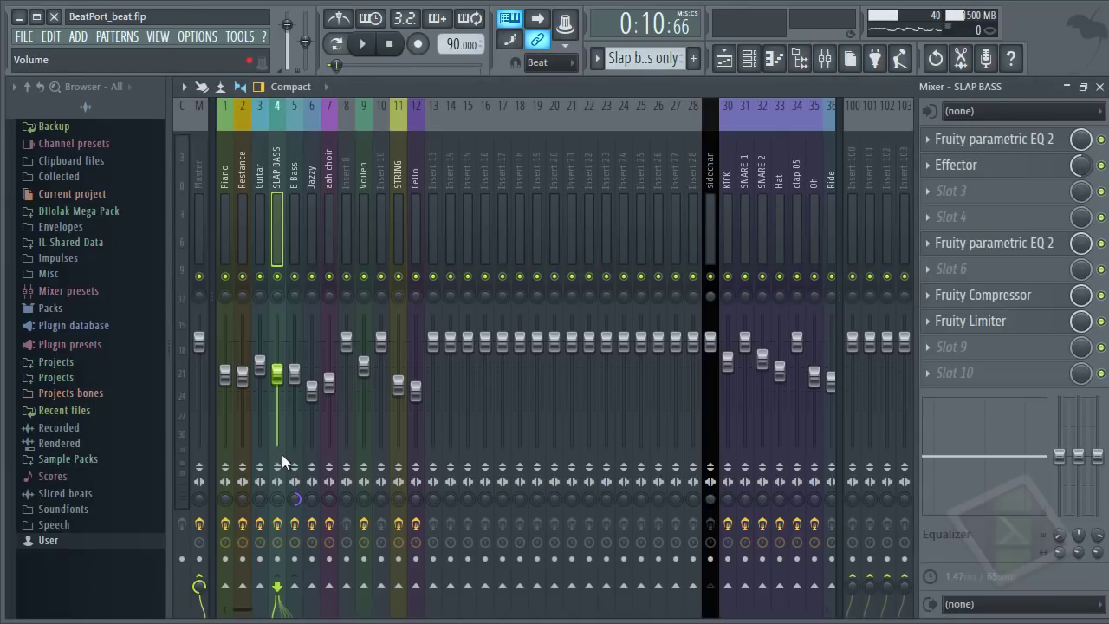
Step: Play the Slap bass only pattern from the channel rack and view the slap bass channel's notes in the piano roll
{"action": "key", "text": "F9"}
{"action": "key", "text": "space"}
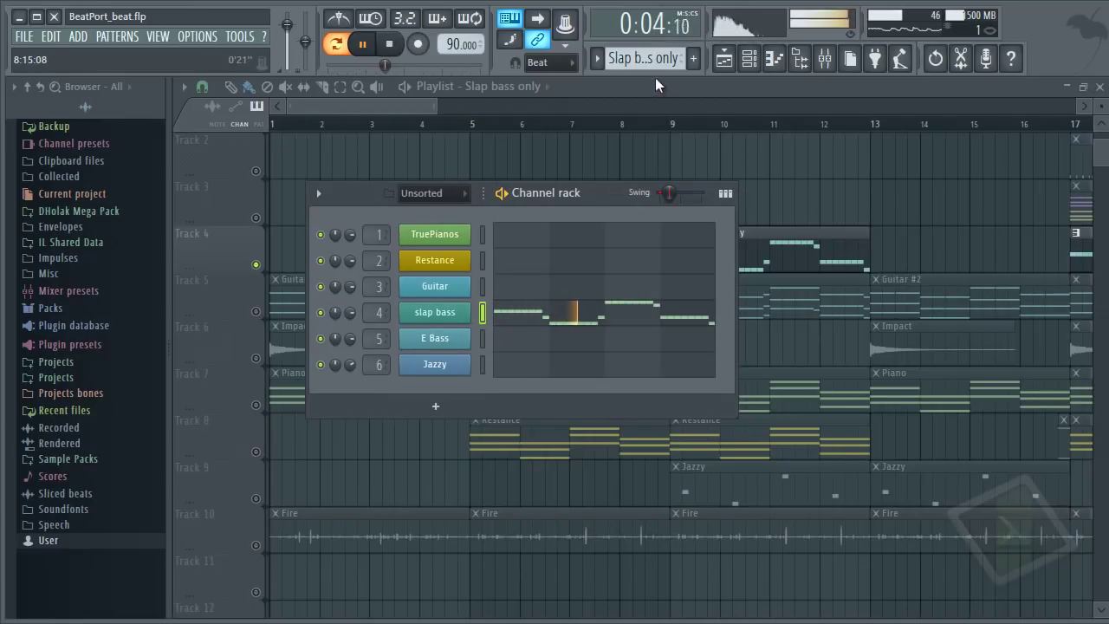
{"action": "key", "text": "space"}
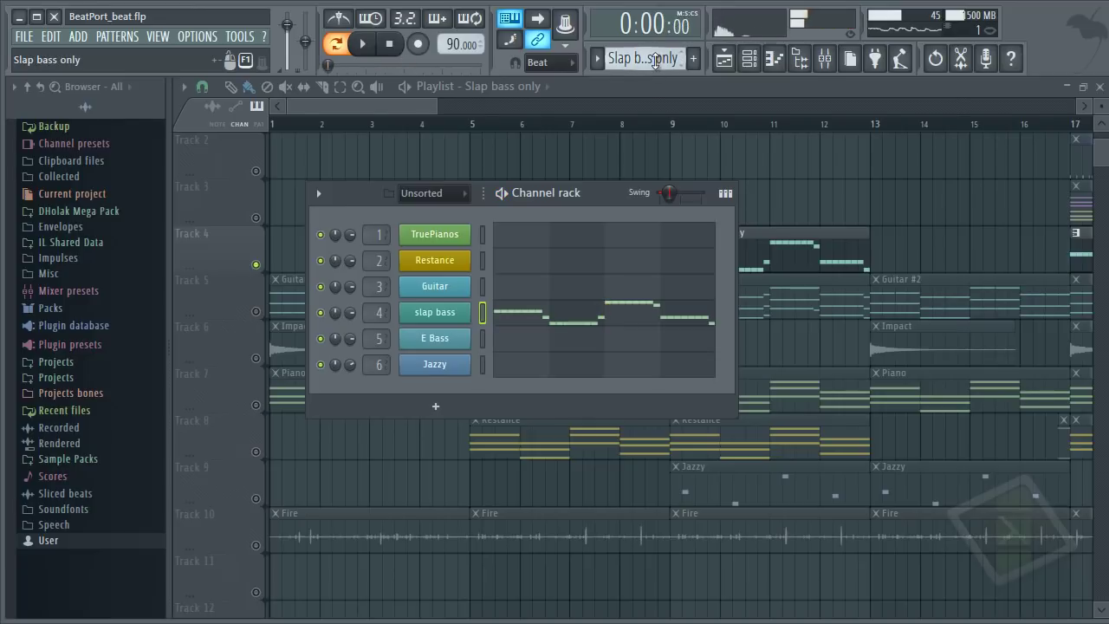
{"action": "left_click", "coordinate": [654, 61]}
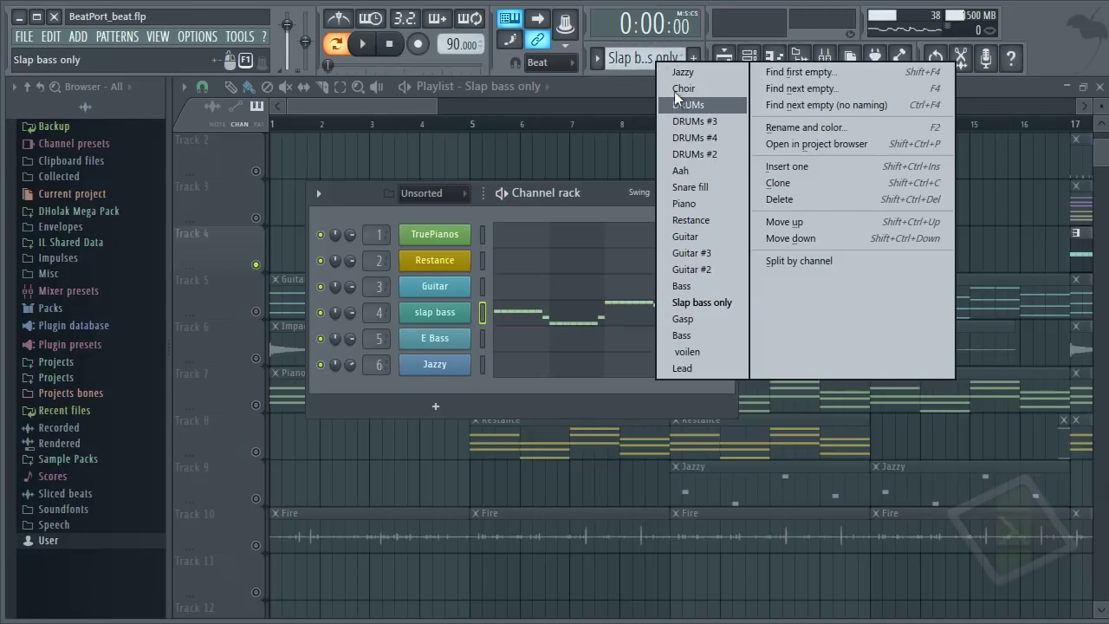
{"action": "left_click", "coordinate": [533, 311]}
{"action": "right_click", "coordinate": [533, 312]}
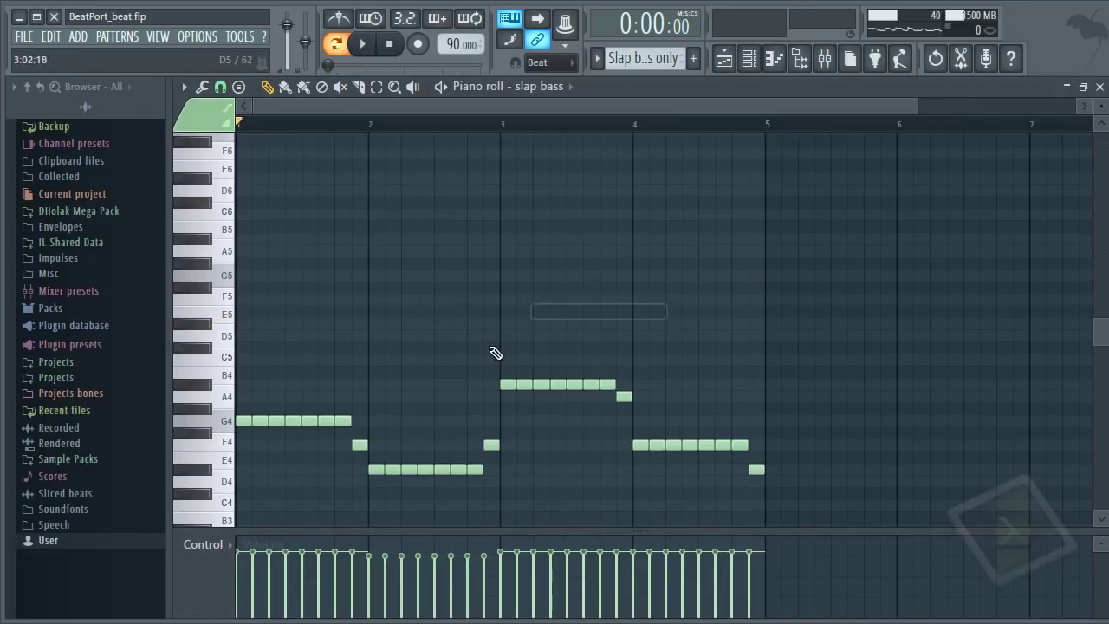
{"action": "right_click", "coordinate": [496, 351], "text": "ctrl"}
{"action": "key", "text": "Escape"}
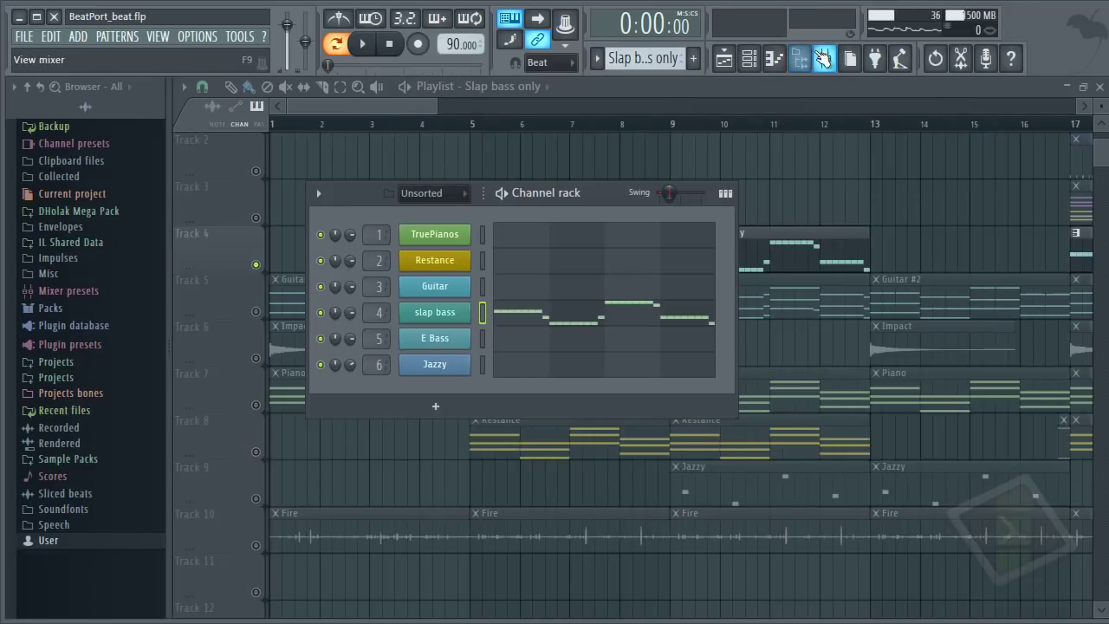
Step: Turn off all SLAP BASS mixer effects except the first Fruity parametric EQ 2, view its curve, and play the pattern
{"action": "left_click", "coordinate": [823, 58]}
{"action": "left_click", "coordinate": [277, 523]}
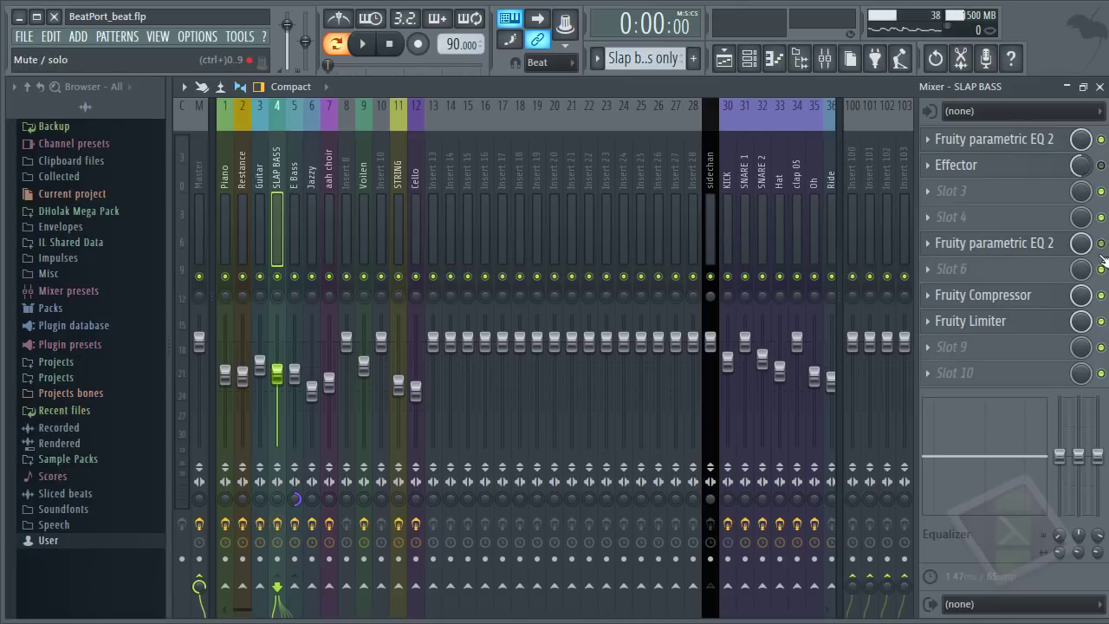
{"action": "left_click", "coordinate": [958, 140]}
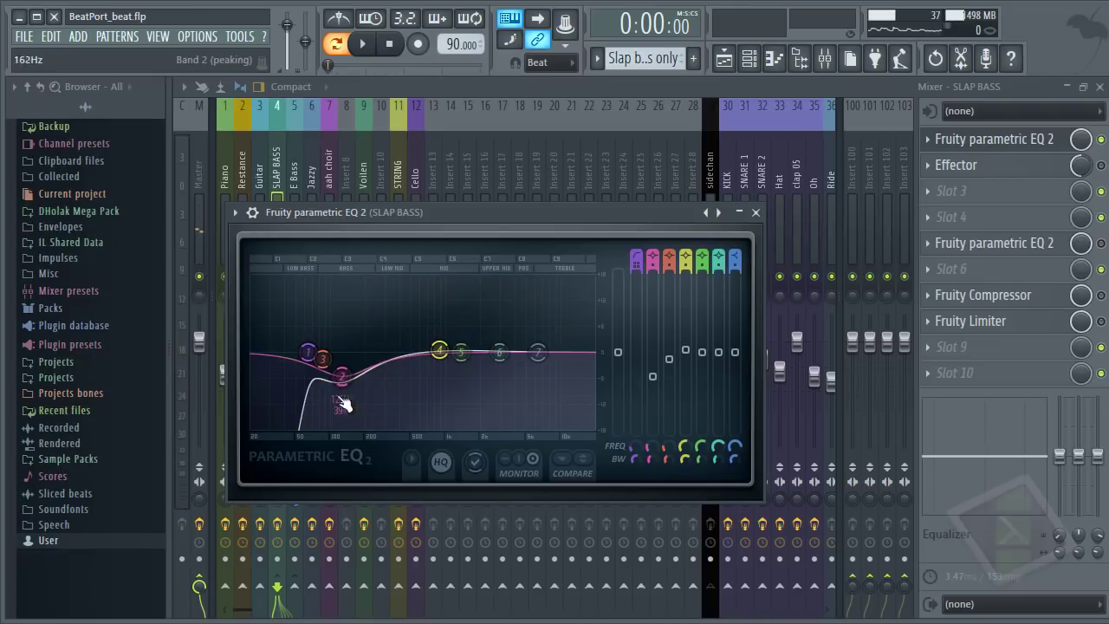
{"action": "key", "text": "space"}
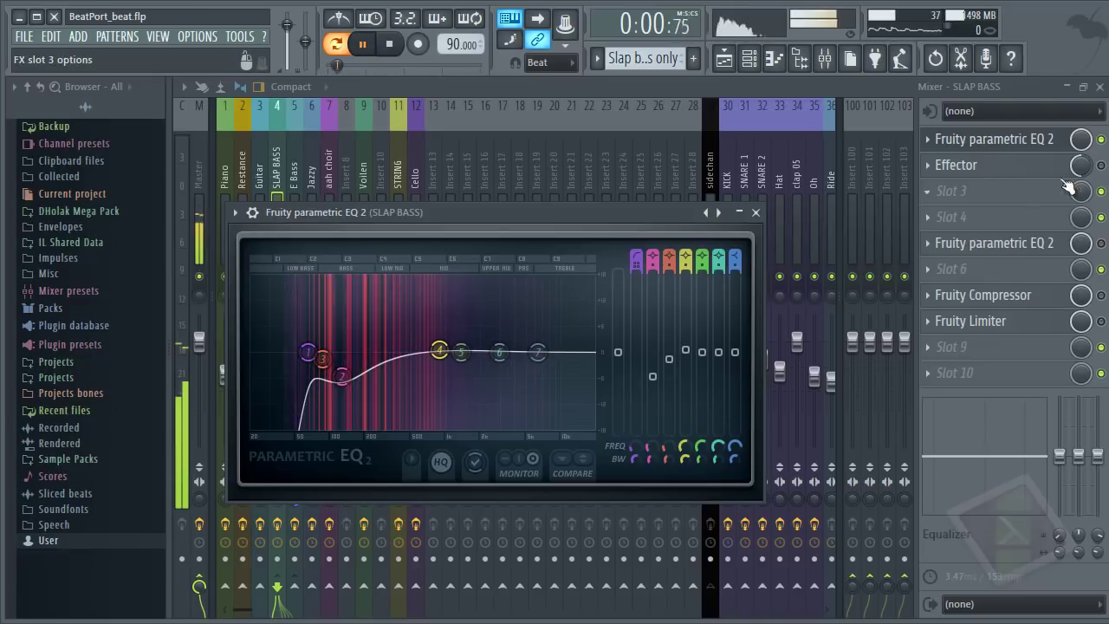
{"action": "key", "text": "space"}
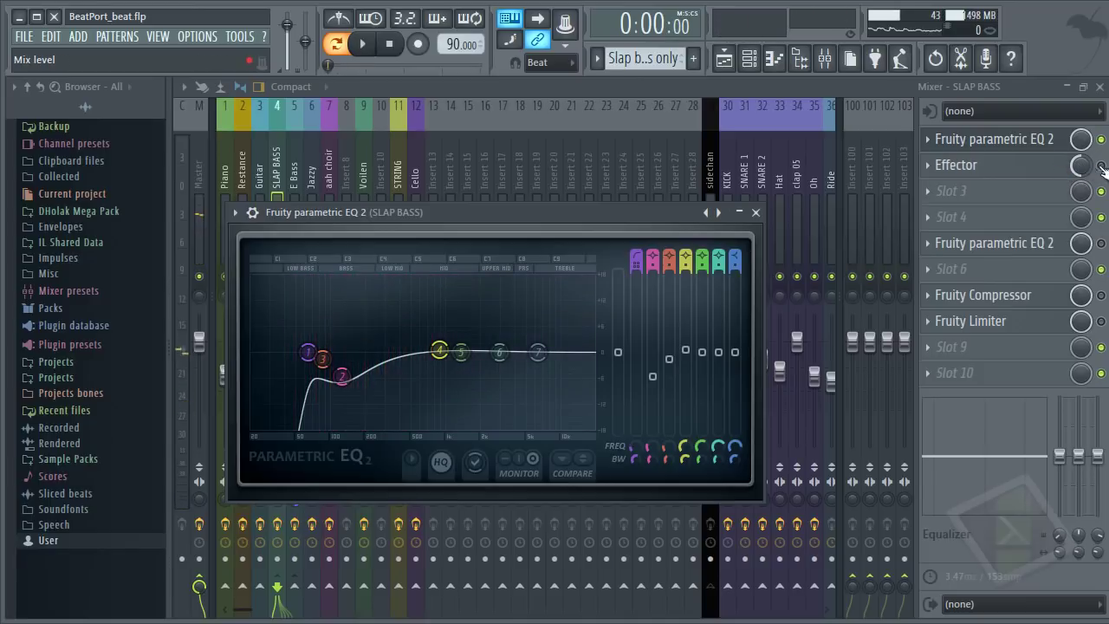
Step: Turn on Effector on the SLAP BASS track and try higher and lower mix levels while the pattern plays
{"action": "left_click", "coordinate": [1031, 176]}
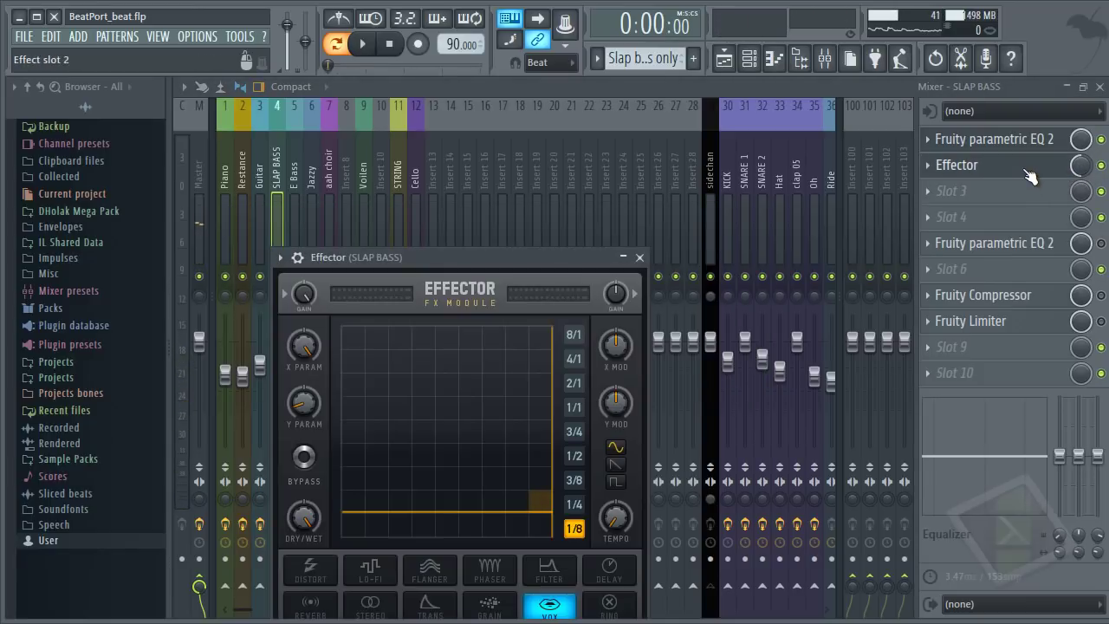
{"action": "key", "text": "space"}
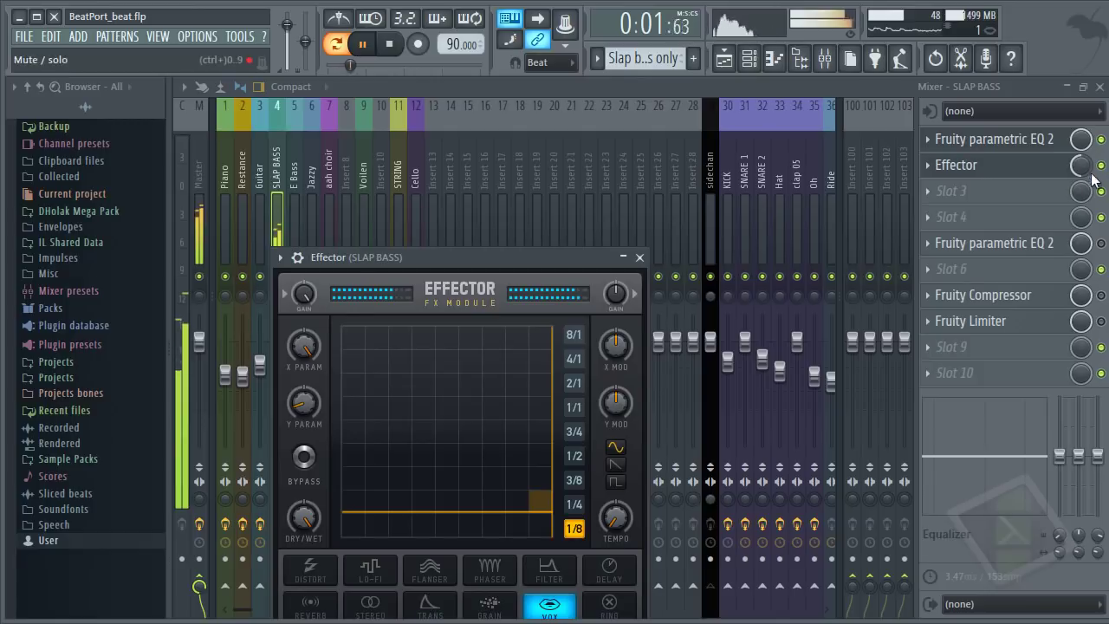
{"action": "left_click_drag", "start_coordinate": [1080, 165], "coordinate": [1059, 38]}
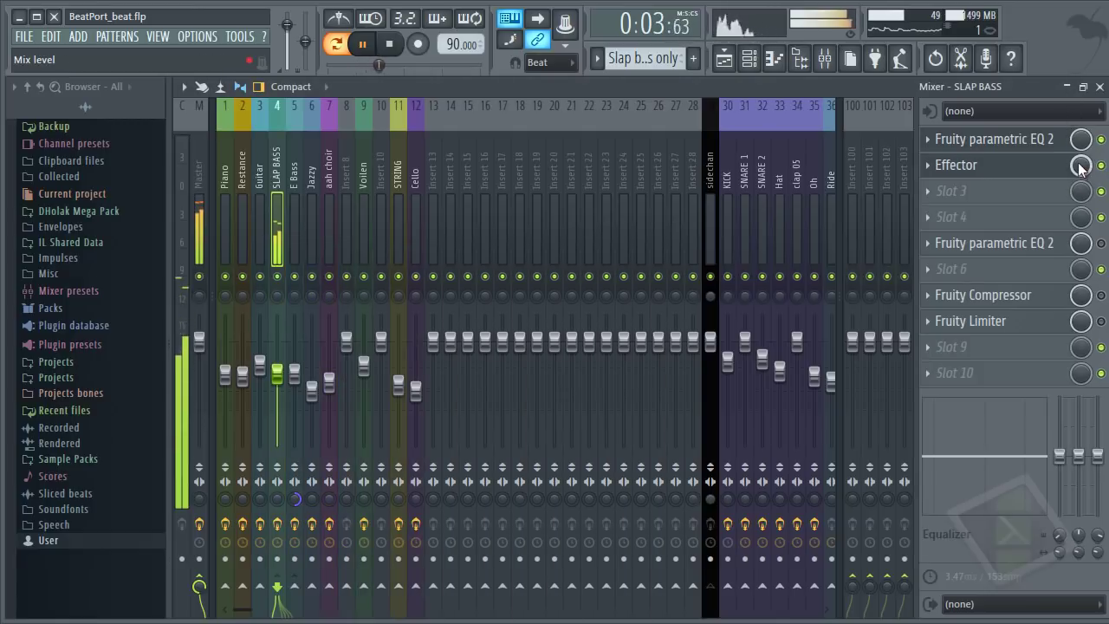
{"action": "left_click_drag", "start_coordinate": [1081, 166], "coordinate": [1079, 280]}
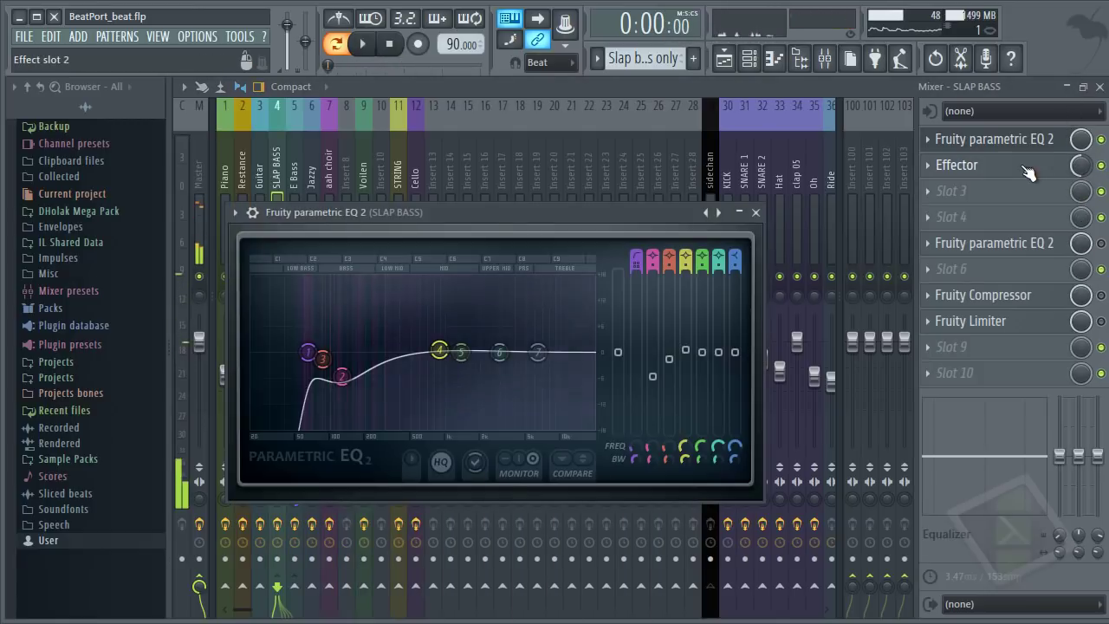
Step: Examine Effector's VOX settings, try its XY pad, and play the pattern with the effect active
{"action": "left_click", "coordinate": [1022, 171]}
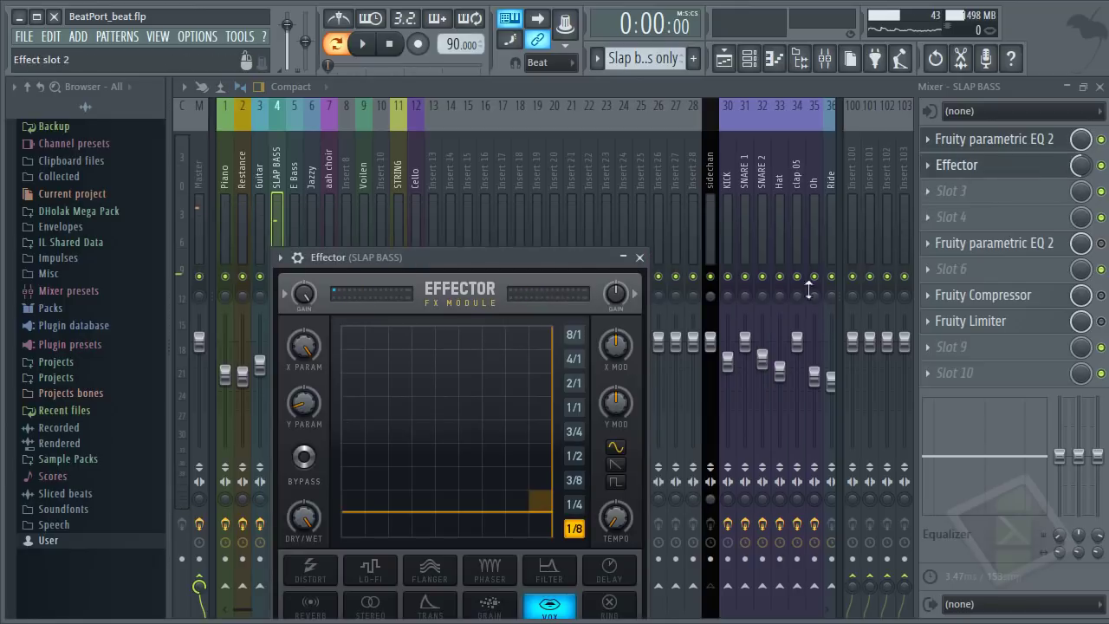
{"action": "left_click_drag", "start_coordinate": [484, 258], "coordinate": [544, 100]}
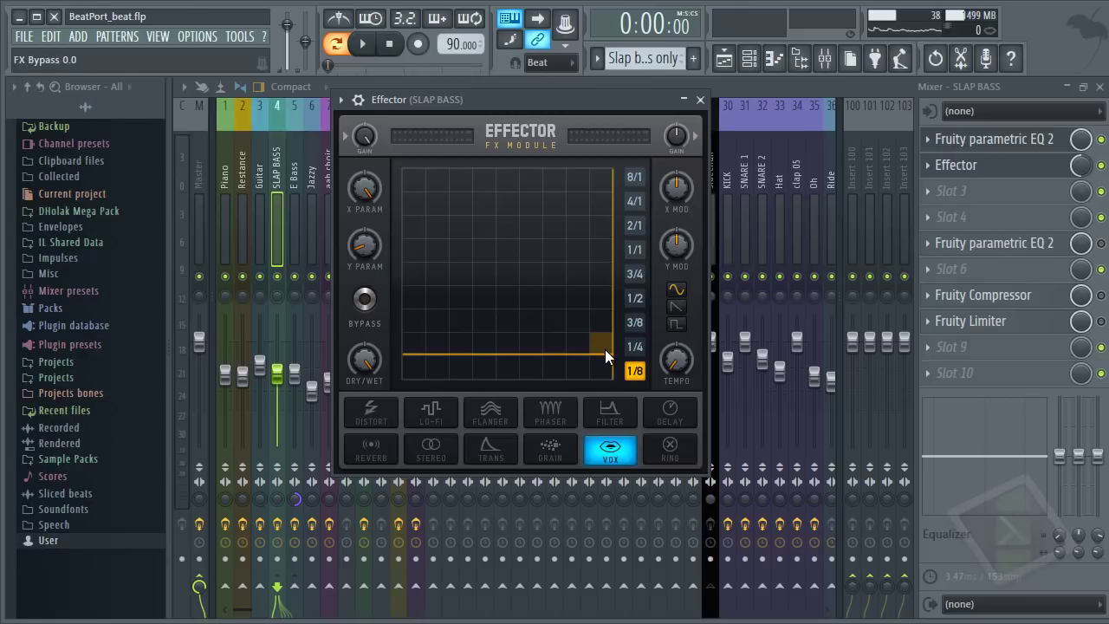
{"action": "left_click_drag", "start_coordinate": [605, 349], "coordinate": [611, 355]}
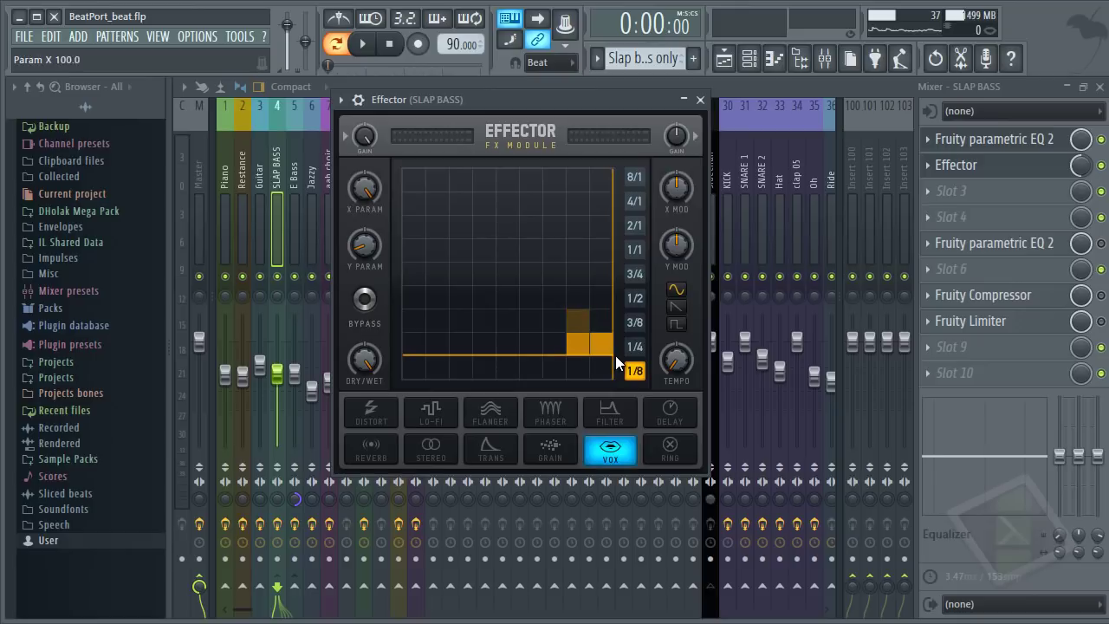
{"action": "key", "text": "space"}
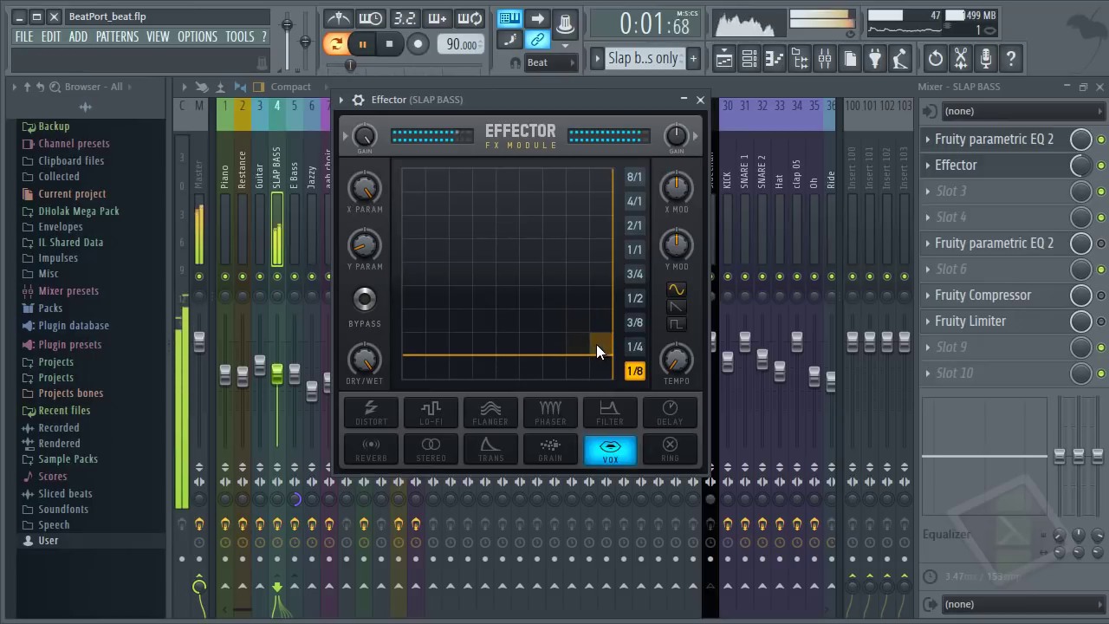
{"action": "left_click", "coordinate": [371, 302]}
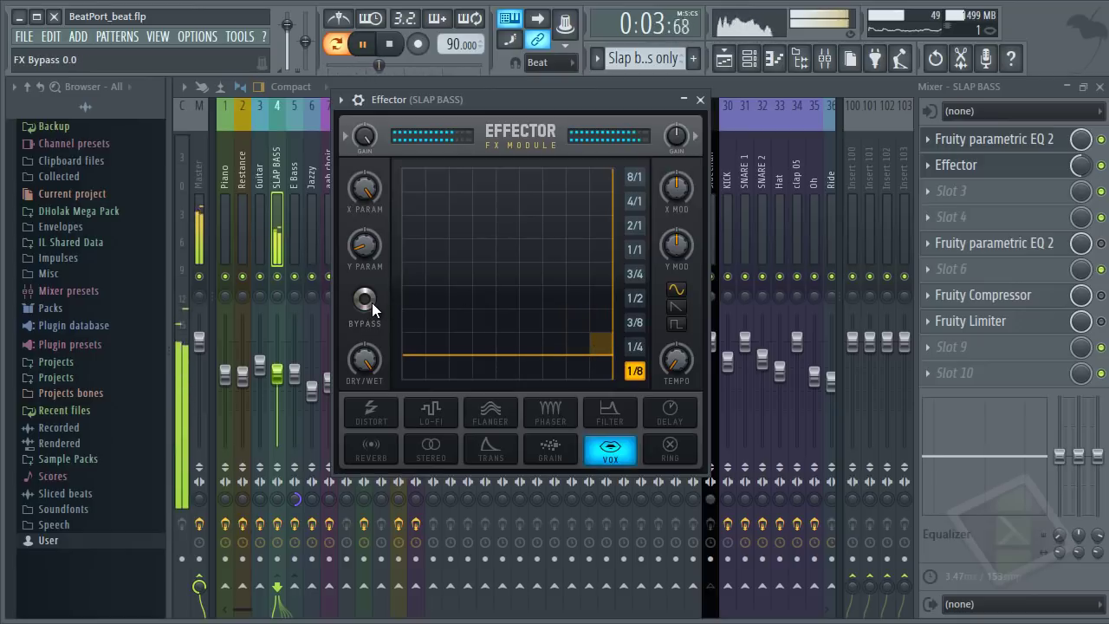
{"action": "left_click", "coordinate": [700, 98]}
{"action": "key", "text": "space"}
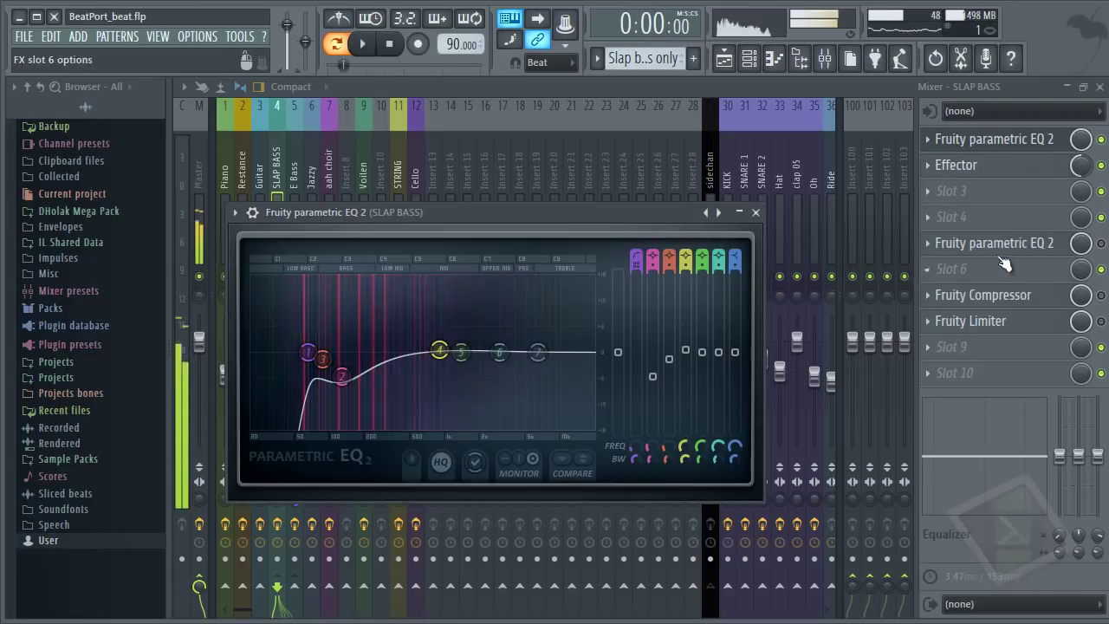
Step: Turn on the second Fruity parametric EQ 2 on SLAP BASS and pull band 3 slightly down and lower in frequency during playback
{"action": "left_click", "coordinate": [999, 242]}
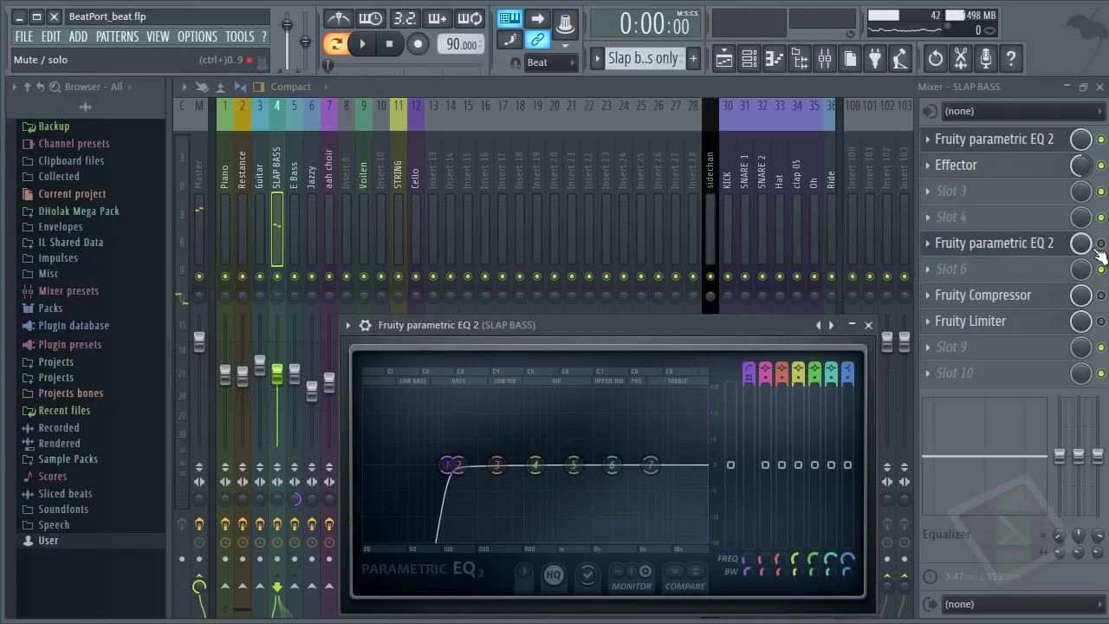
{"action": "left_click", "coordinate": [1035, 247]}
{"action": "left_click", "coordinate": [1035, 246]}
{"action": "left_click", "coordinate": [1030, 249]}
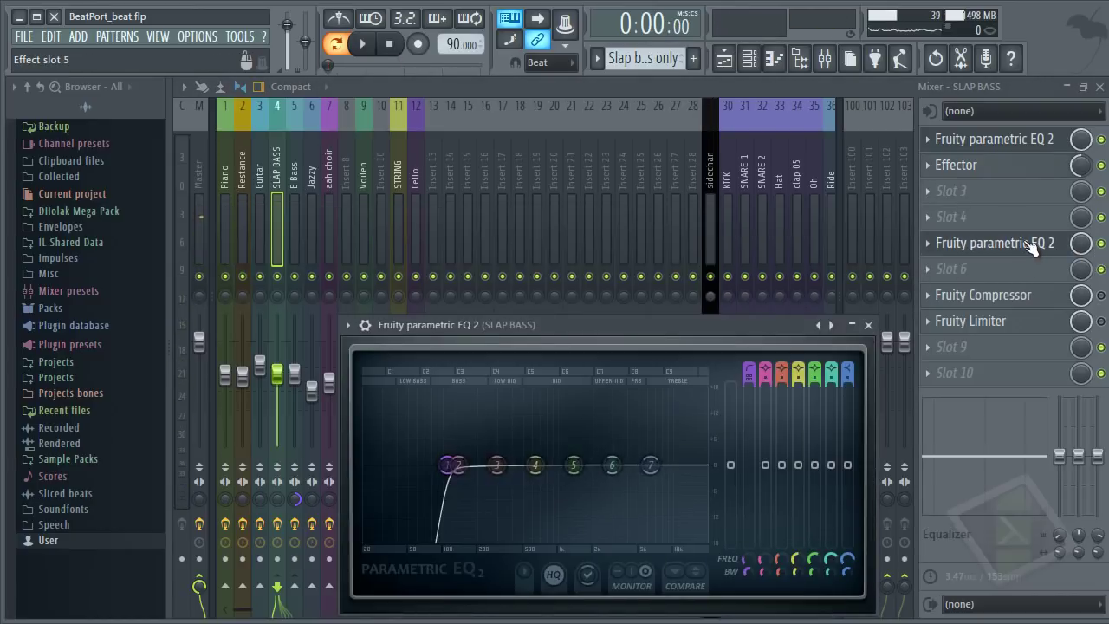
{"action": "key", "text": "space"}
{"action": "left_click_drag", "start_coordinate": [450, 465], "coordinate": [465, 498]}
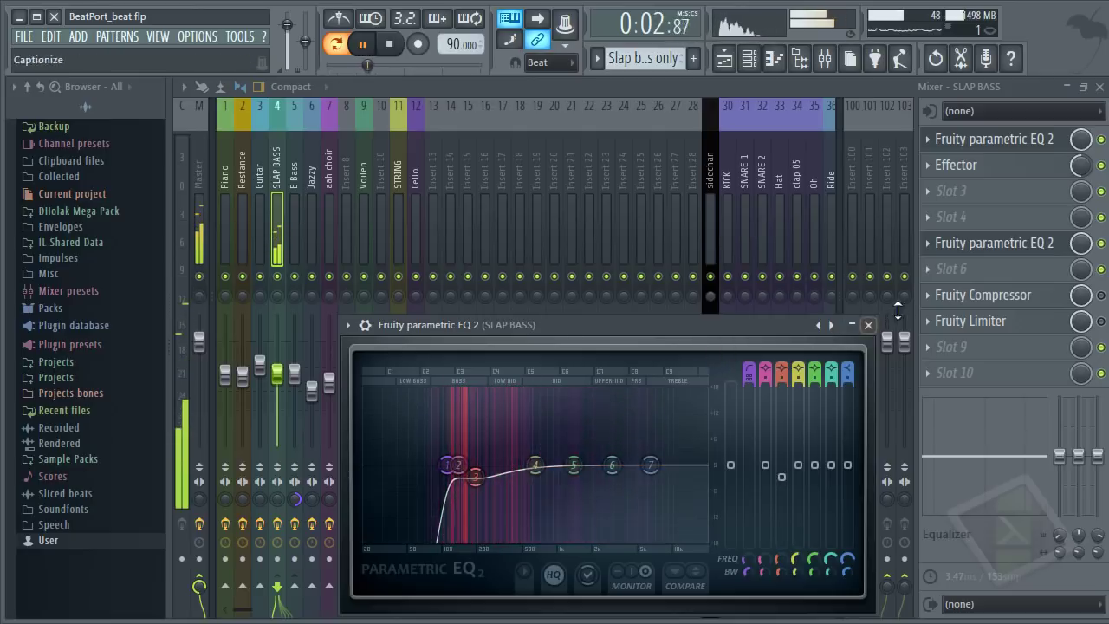
Step: Compare the two Fruity parametric EQ 2 curves on SLAP BASS and replay the pattern with the first one in view
{"action": "left_click", "coordinate": [986, 248]}
{"action": "left_click", "coordinate": [986, 249]}
{"action": "key", "text": "space"}
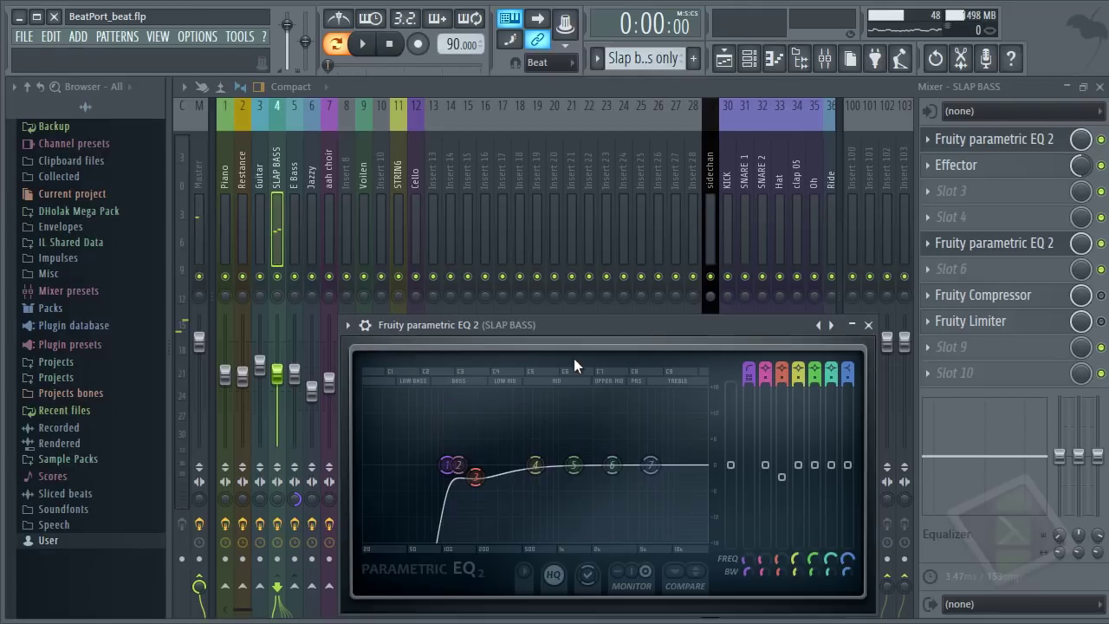
{"action": "left_click_drag", "start_coordinate": [579, 331], "coordinate": [467, 220]}
{"action": "key", "text": "space"}
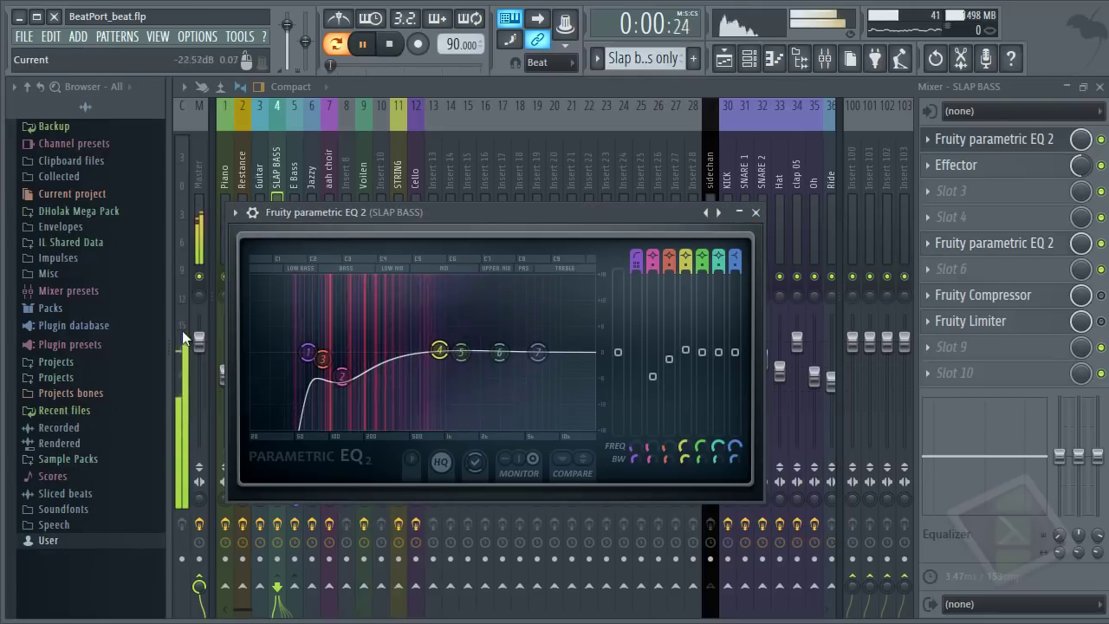
{"action": "key", "text": "space"}
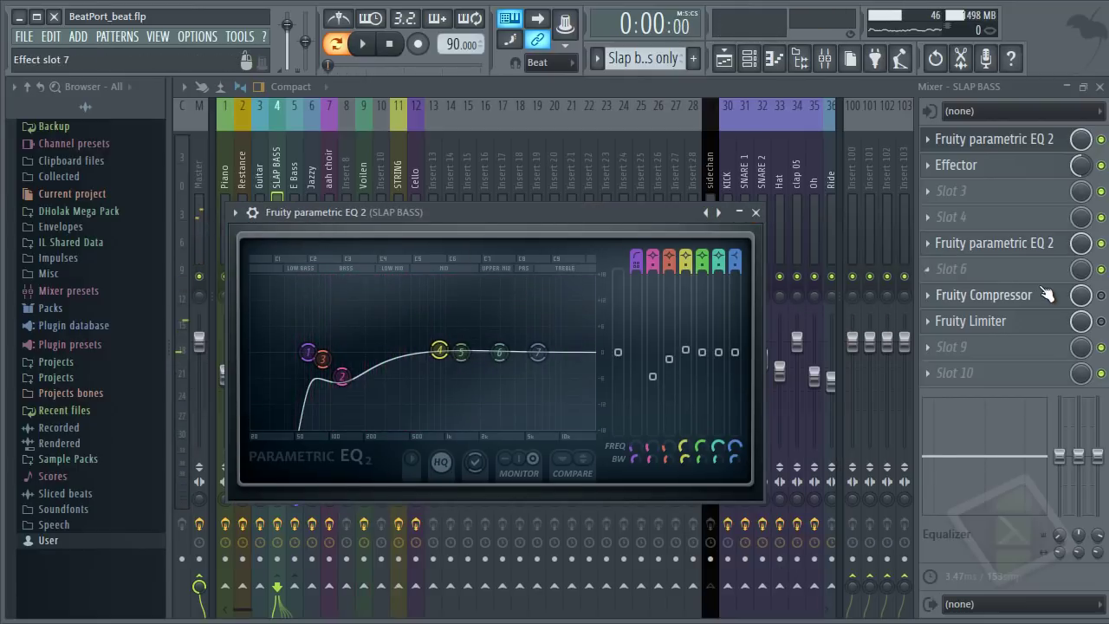
Step: Turn on Fruity Compressor on the SLAP BASS track, view its settings, and listen to the pattern
{"action": "left_click", "coordinate": [996, 295]}
{"action": "left_click", "coordinate": [1012, 297]}
{"action": "left_click", "coordinate": [1014, 297]}
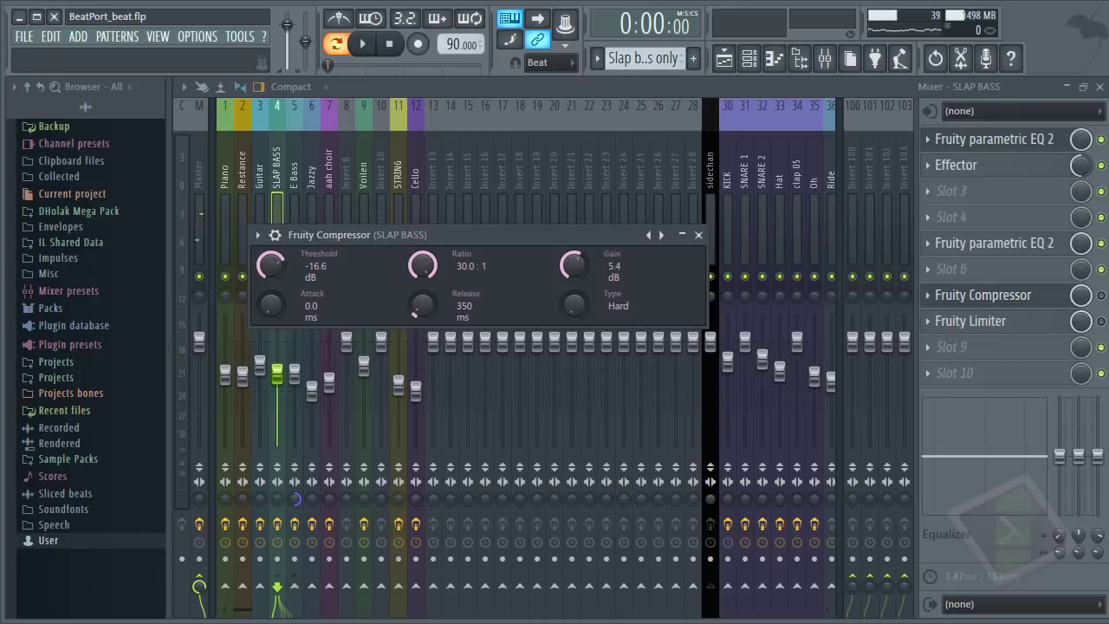
{"action": "key", "text": "space"}
{"action": "left_click", "coordinate": [1013, 297]}
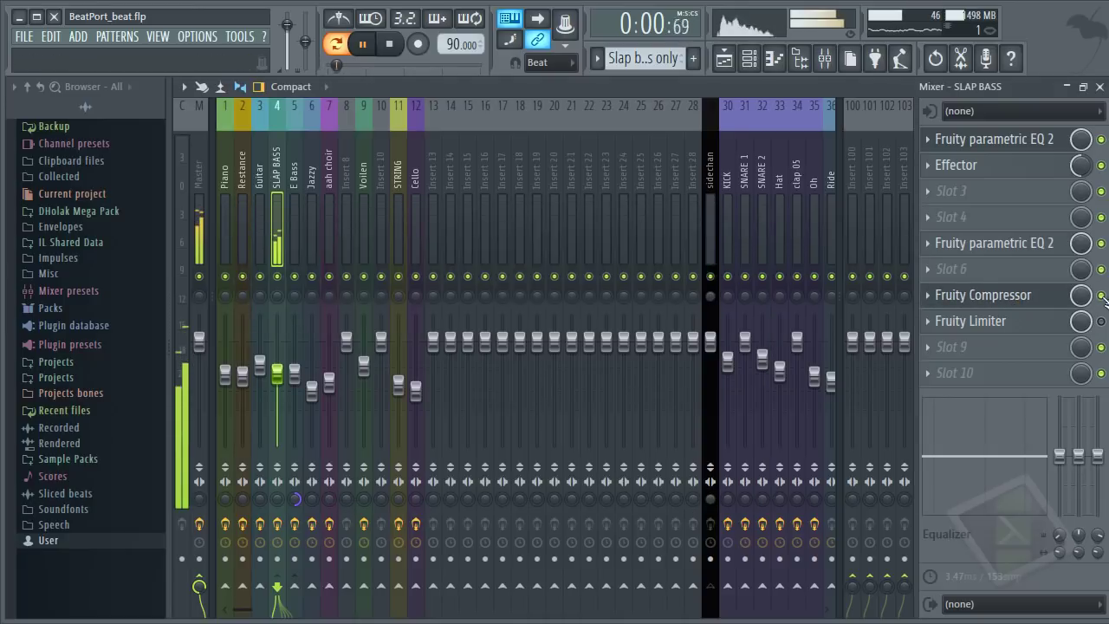
{"action": "left_click", "coordinate": [1033, 301]}
{"action": "key", "text": "space"}
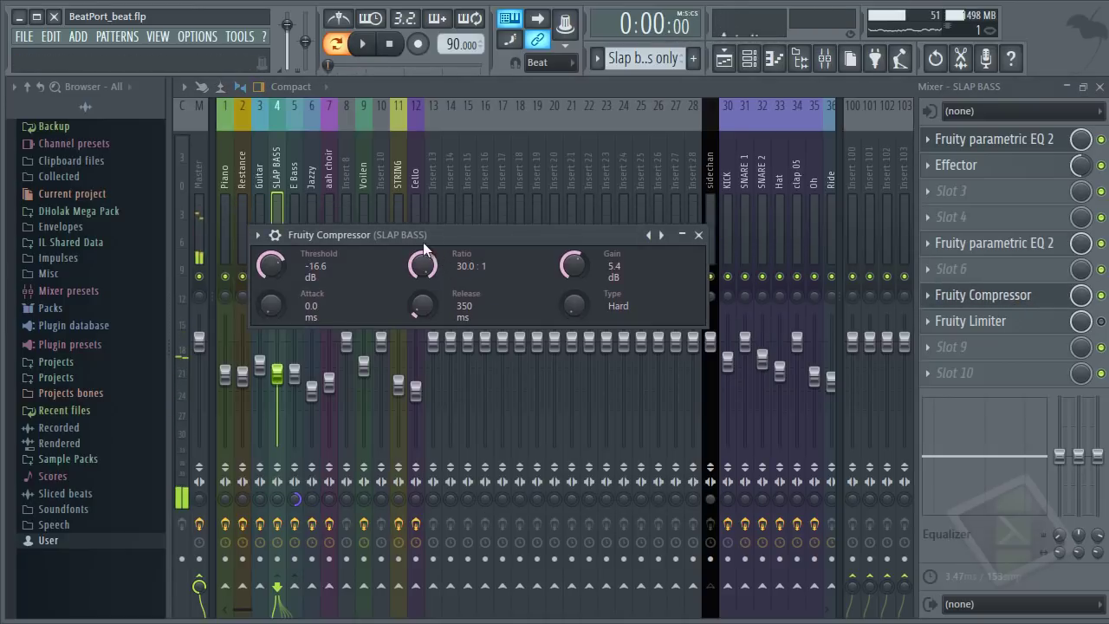
Step: Set the Fruity Compressor's threshold to -19.0 dB and play the pattern with the new setting
{"action": "left_click_drag", "start_coordinate": [426, 227], "coordinate": [473, 220]}
{"action": "key", "text": "space"}
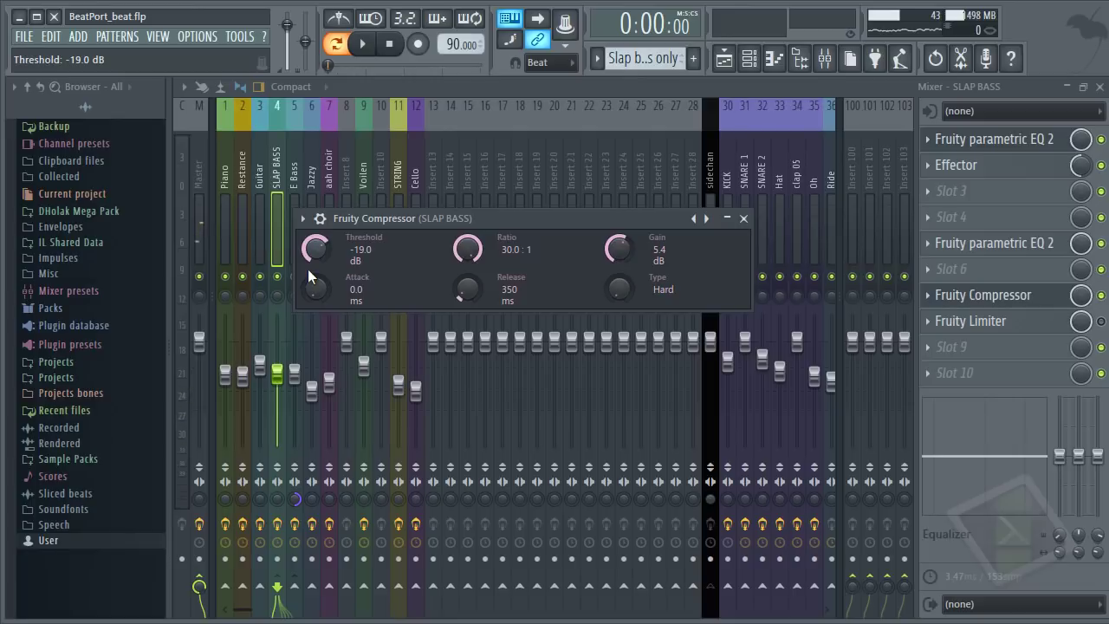
{"action": "key", "text": "space"}
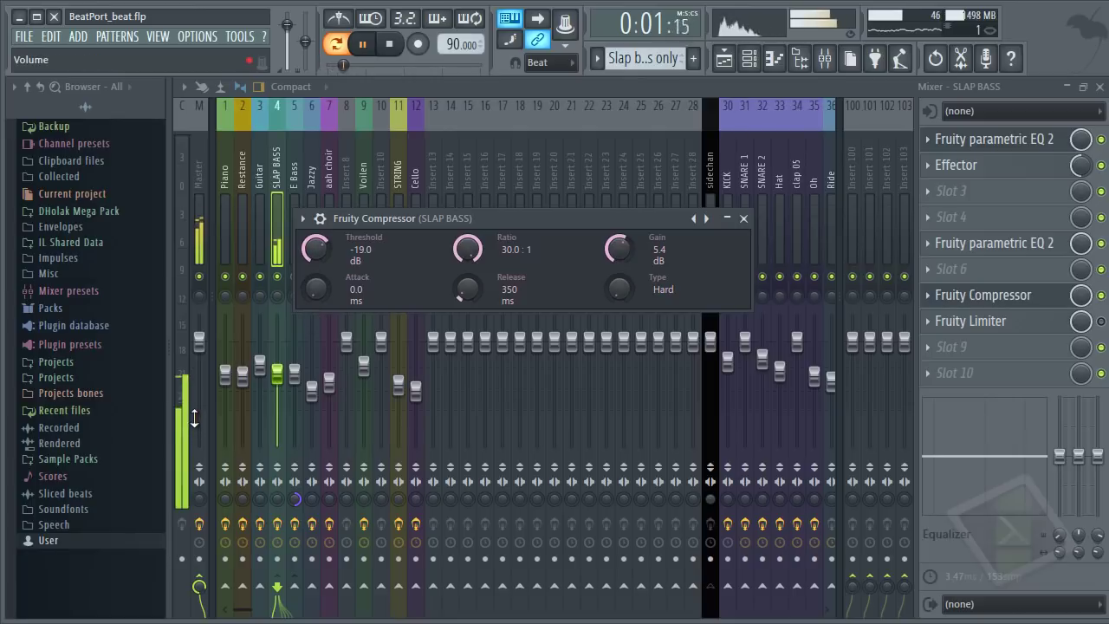
{"action": "key", "text": "space"}
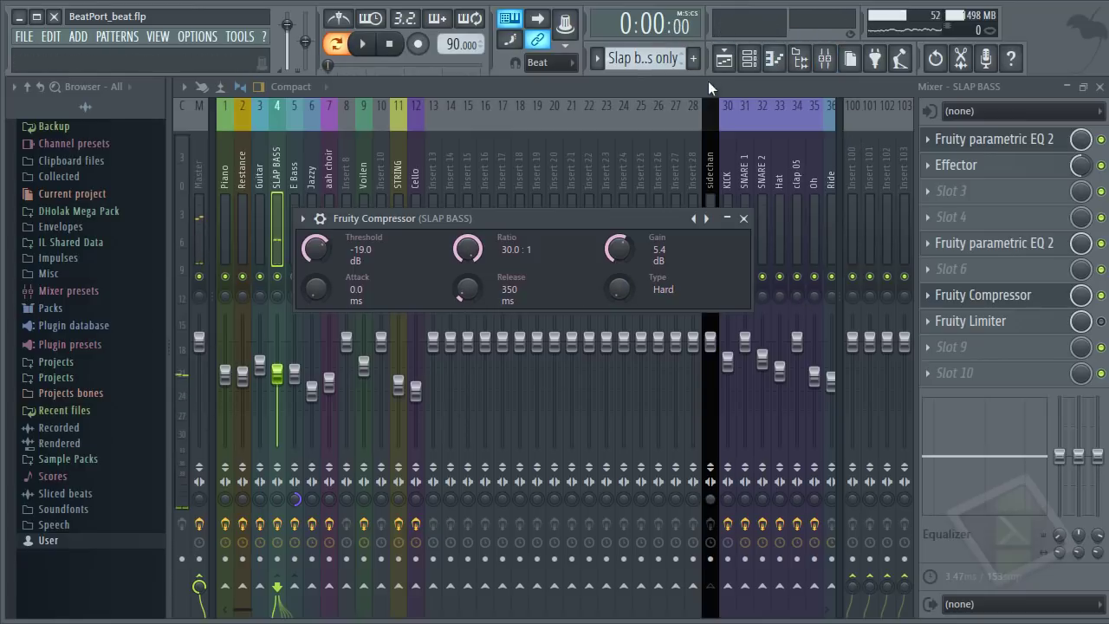
Step: Play the slap bass pattern while switching Fruity Compressor off and on to compare the sound
{"action": "key", "text": "space"}
{"action": "left_click", "coordinate": [1101, 295]}
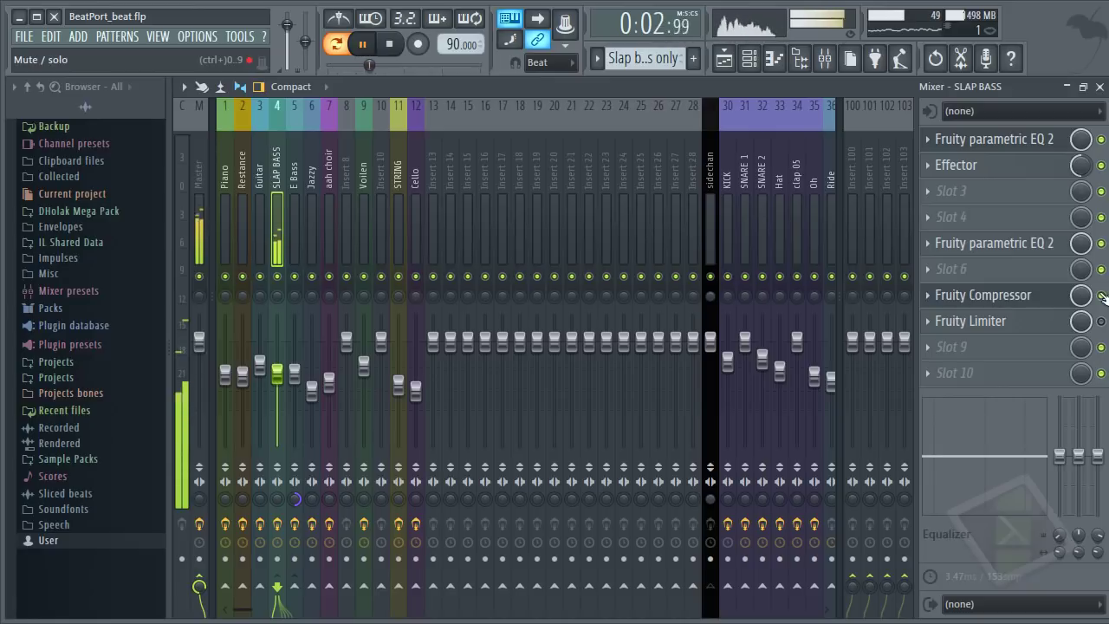
{"action": "key", "text": "space"}
Step: Turn on Fruity Limiter on the SLAP BASS track, view its compressor settings, and play the pattern
{"action": "left_click", "coordinate": [1044, 329]}
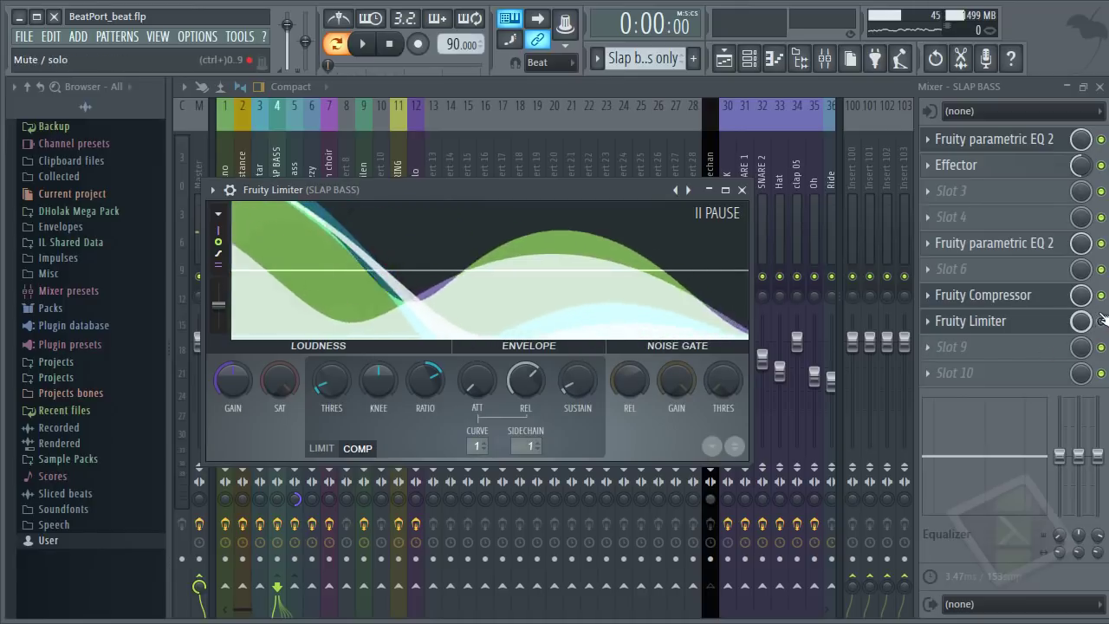
{"action": "left_click", "coordinate": [996, 326]}
{"action": "key", "text": "space"}
{"action": "key", "text": "space"}
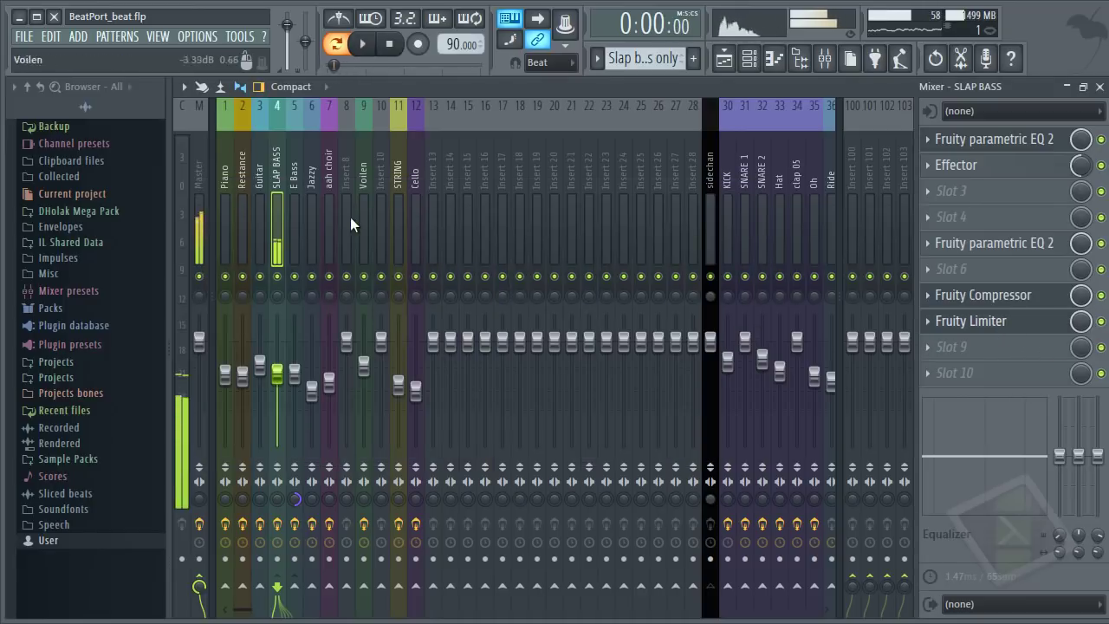
Step: Select the E Bass mixer track, switch to the Bass pattern, mute the slap bass channel and play the pattern
{"action": "left_click", "coordinate": [298, 164]}
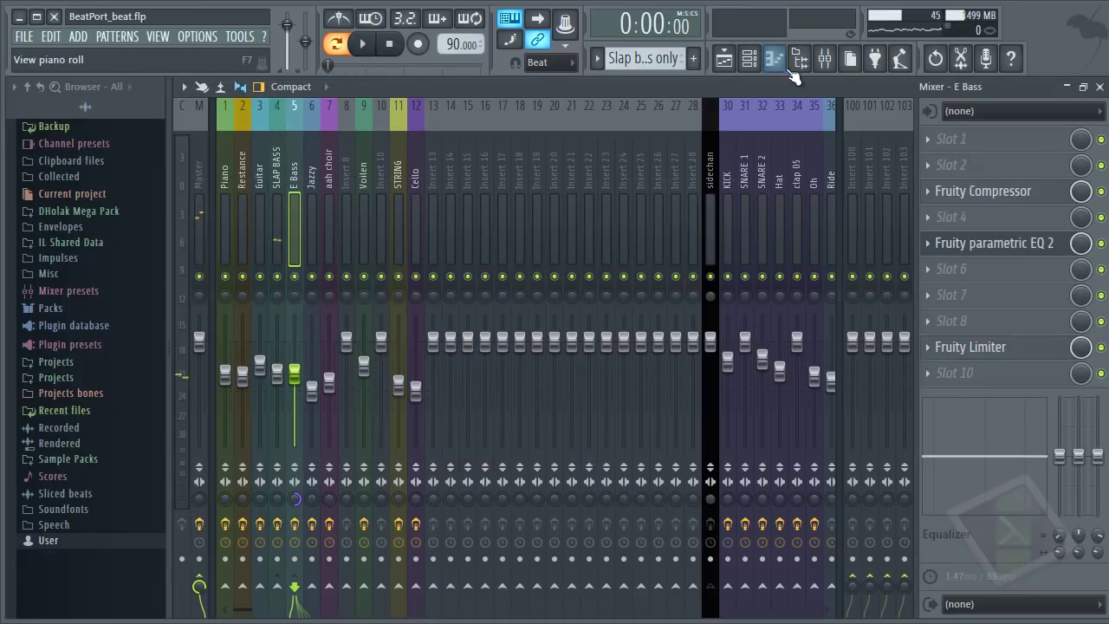
{"action": "left_click", "coordinate": [663, 59]}
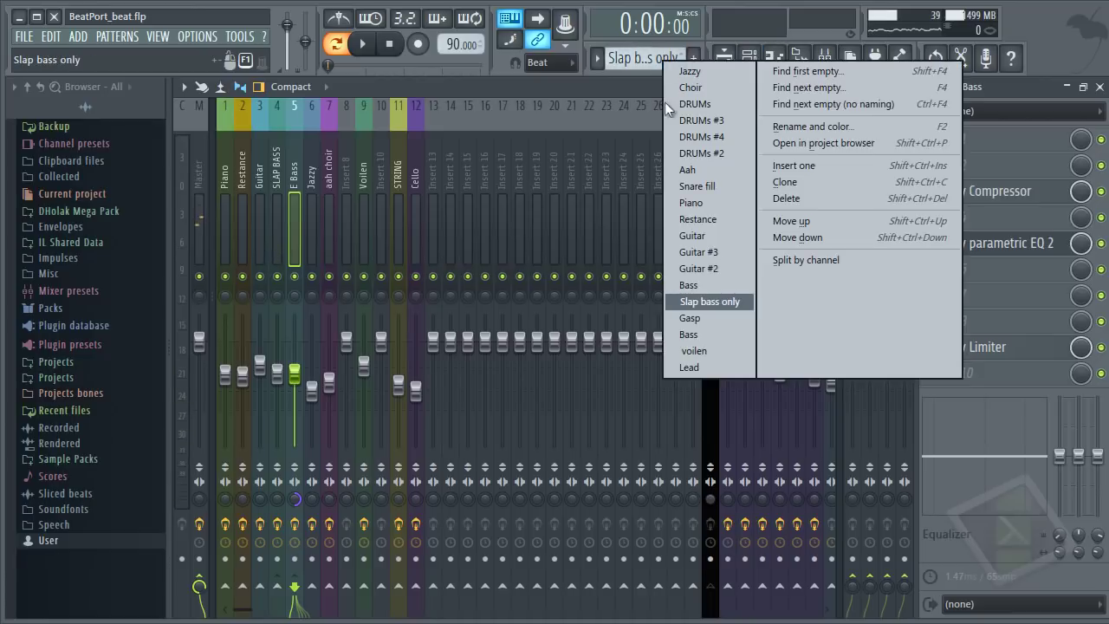
{"action": "left_click", "coordinate": [700, 280]}
{"action": "left_click", "coordinate": [751, 58]}
{"action": "left_click", "coordinate": [321, 311]}
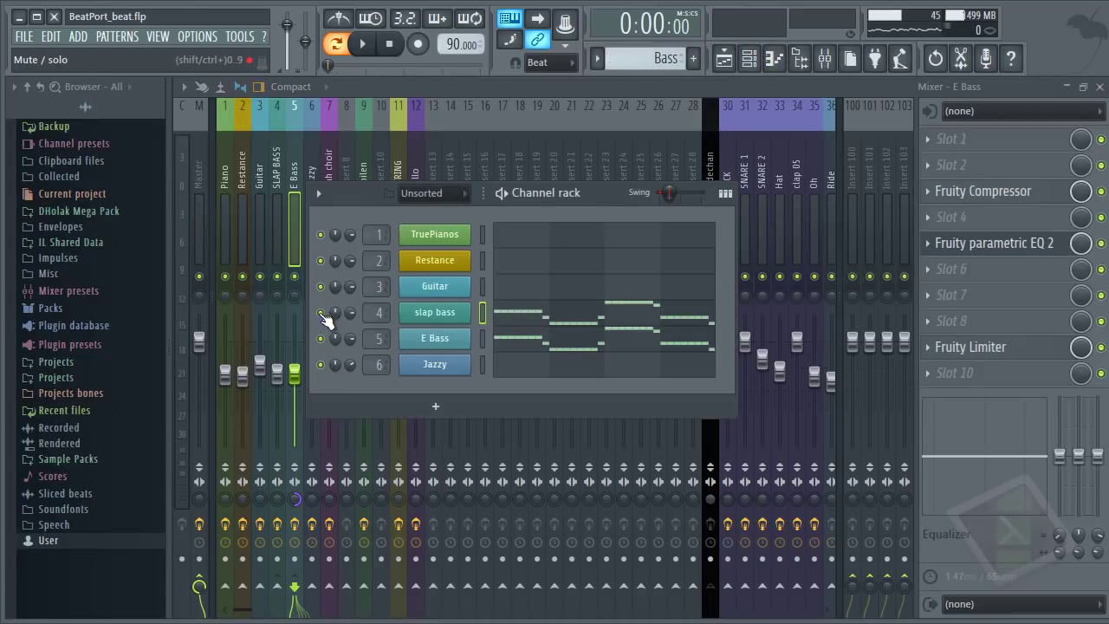
{"action": "key", "text": "space"}
Step: Follow the E Bass signal in the mixer and channel rack, stop playback, and view the channel's Nexus preset BA E-Bass 2
{"action": "left_click", "coordinate": [297, 169]}
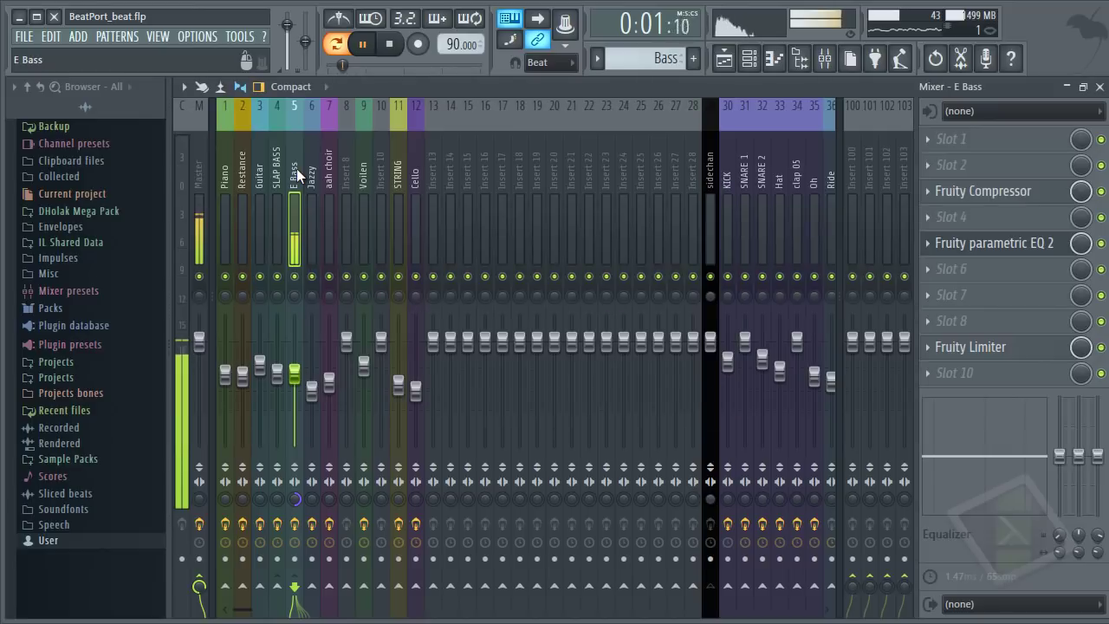
{"action": "left_click", "coordinate": [750, 58]}
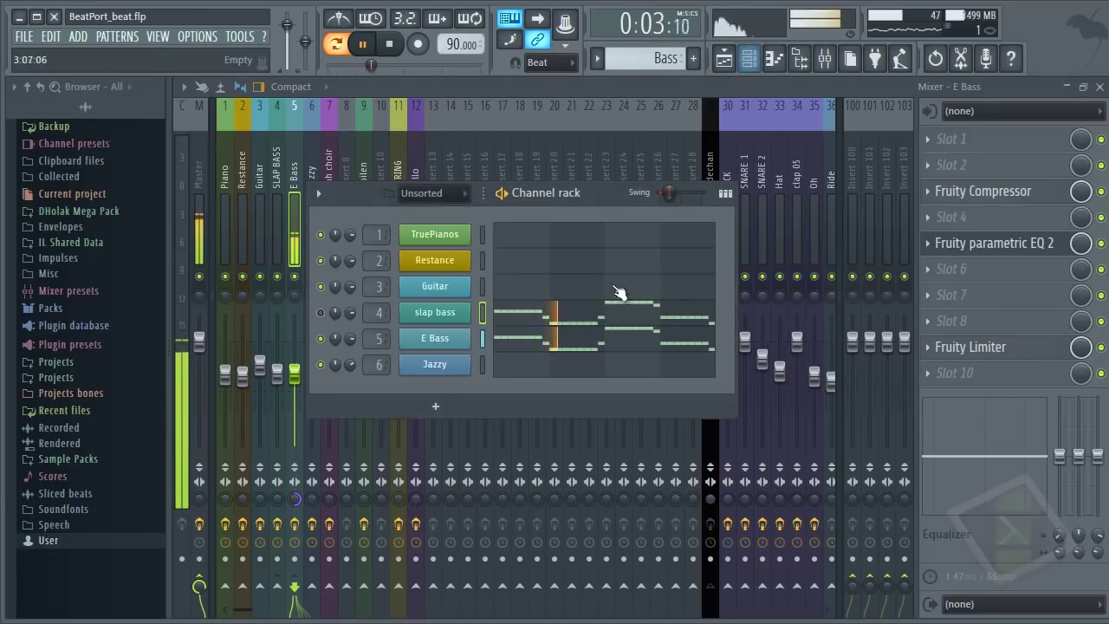
{"action": "key", "text": "space"}
{"action": "left_click", "coordinate": [440, 339]}
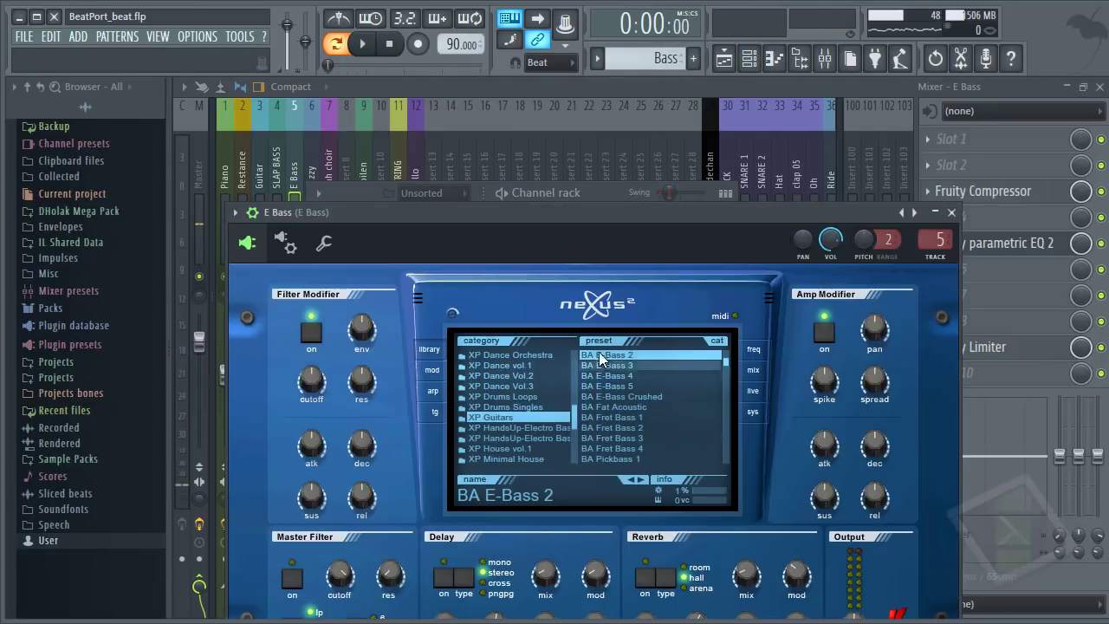
{"action": "key", "text": "Escape"}
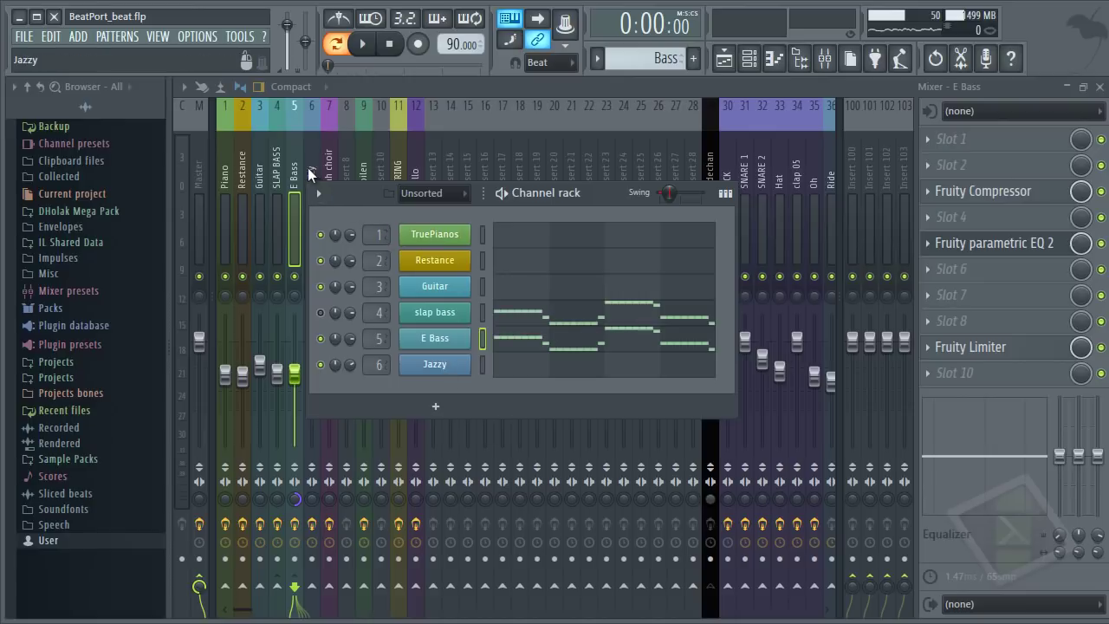
Step: Turn off Fruity Compressor, Fruity parametric EQ 2 and Fruity Limiter on the E Bass track and play the pattern dry
{"action": "left_click", "coordinate": [303, 165]}
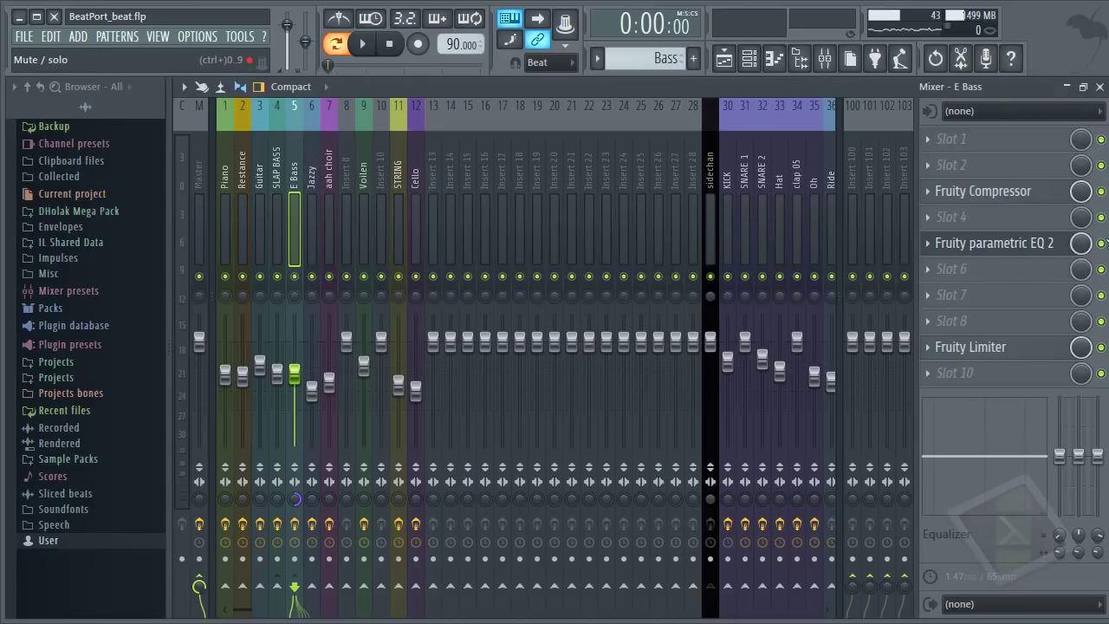
{"action": "left_click", "coordinate": [1046, 193]}
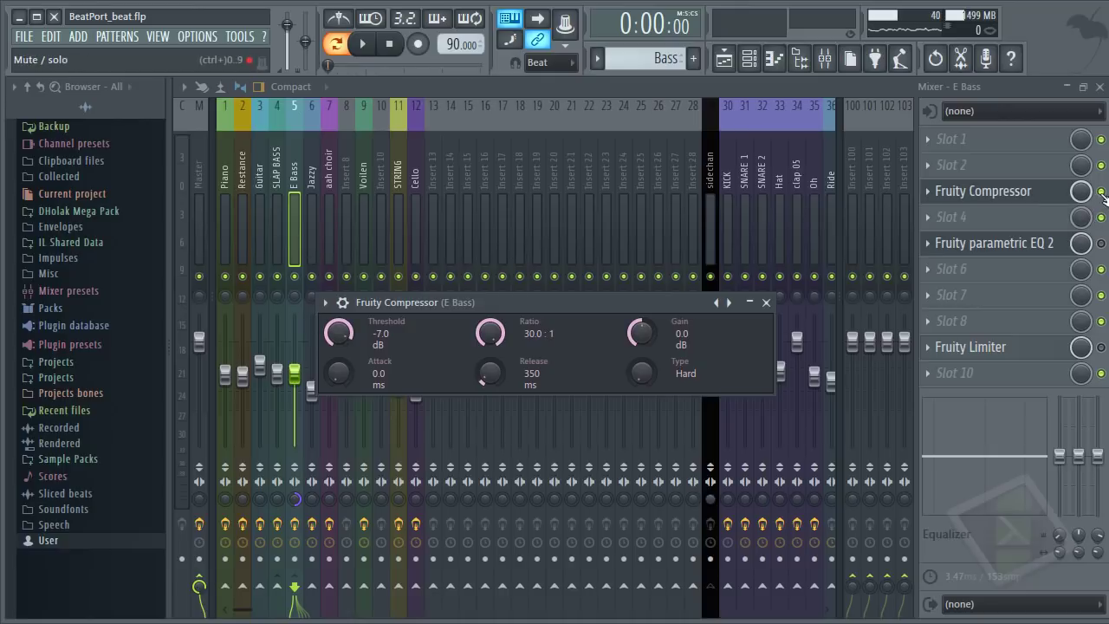
{"action": "left_click", "coordinate": [1101, 191]}
{"action": "key", "text": "space"}
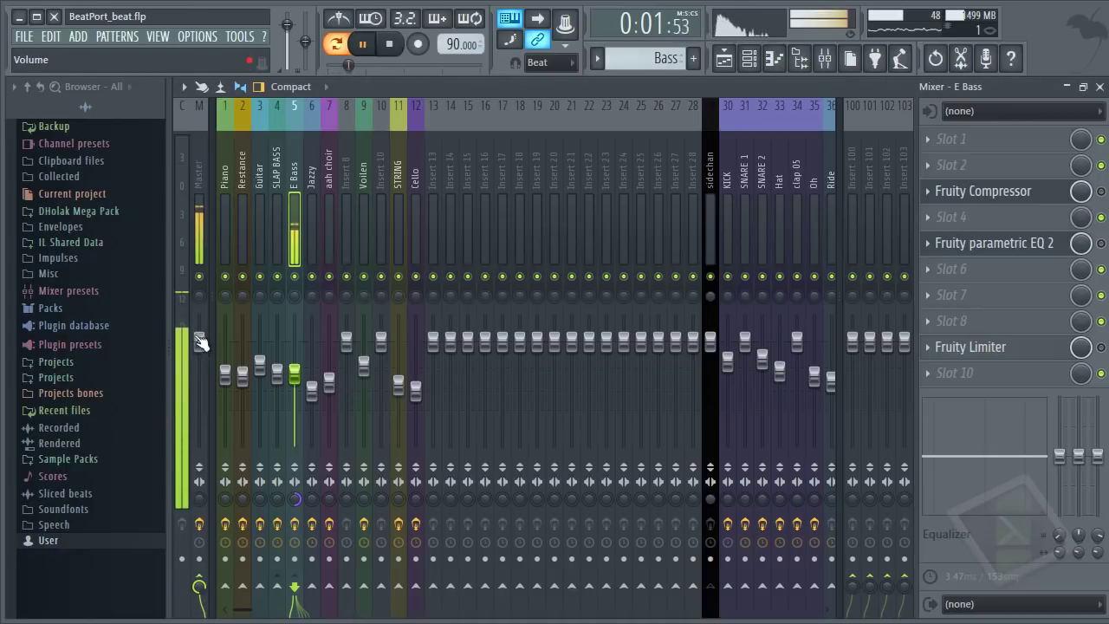
{"action": "key", "text": "space"}
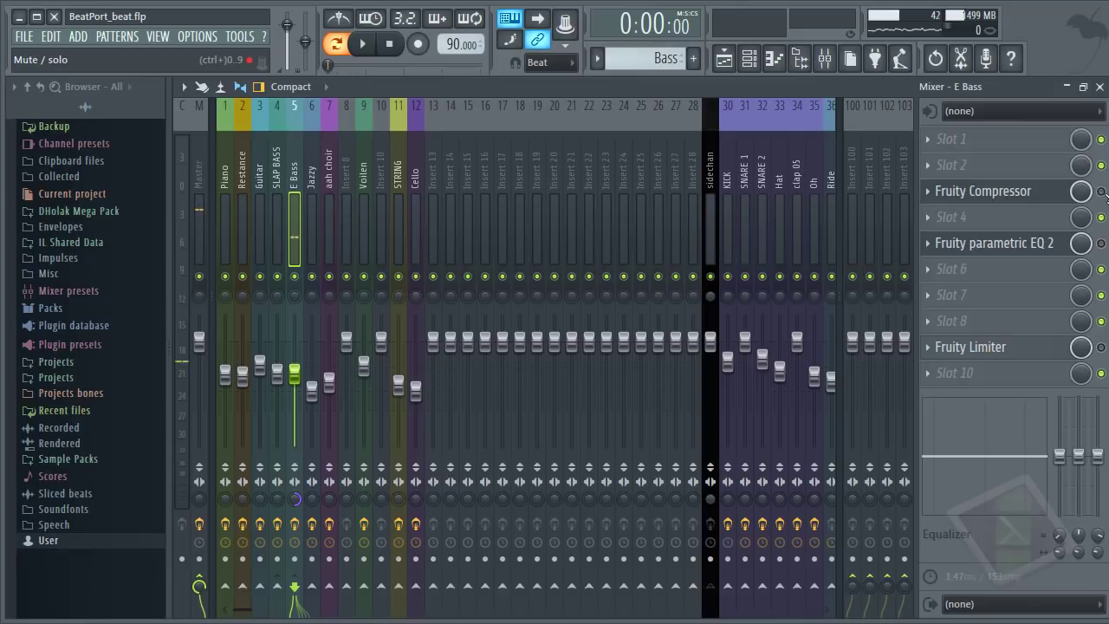
Step: Turn on Fruity Compressor and Fruity parametric EQ 2 on the E Bass track, listening to the pattern and viewing the EQ curve
{"action": "key", "text": "space"}
{"action": "key", "text": "space"}
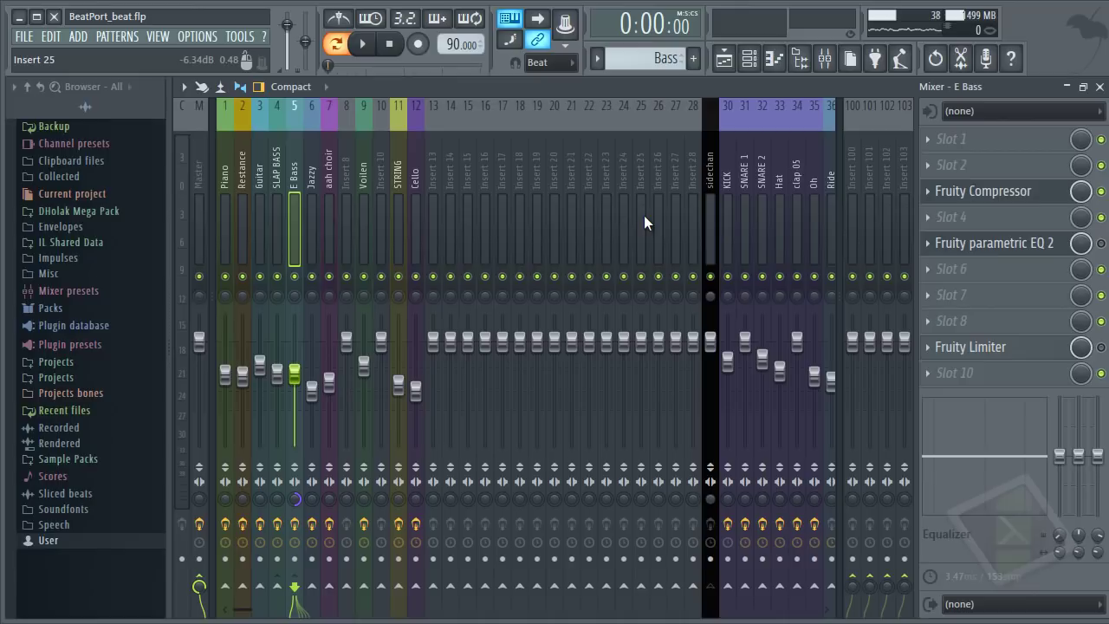
{"action": "key", "text": "space"}
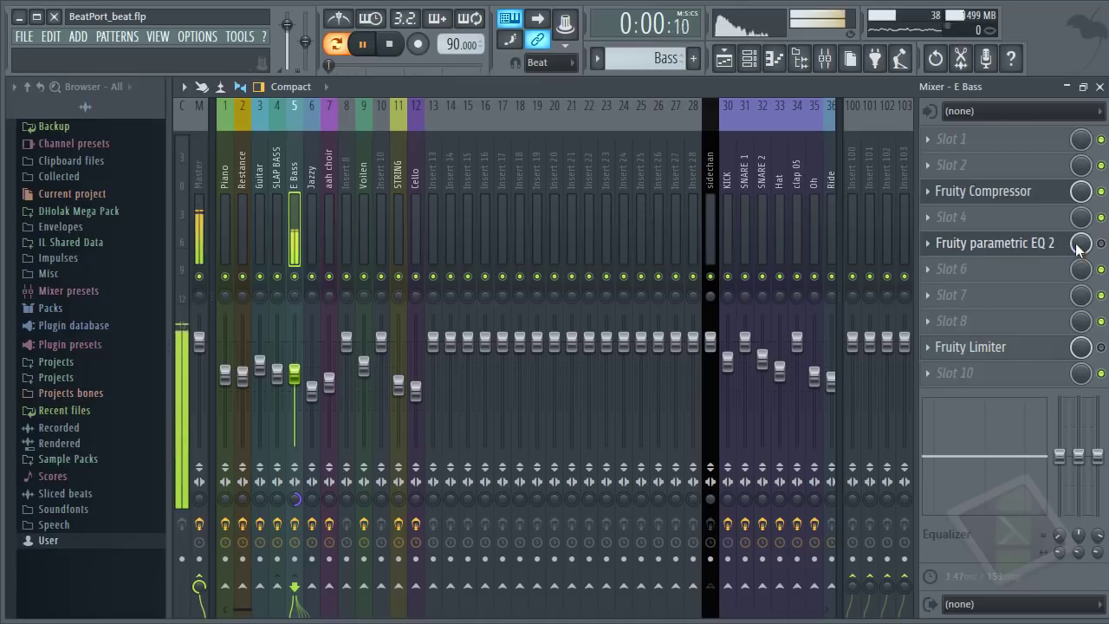
{"action": "left_click", "coordinate": [996, 243]}
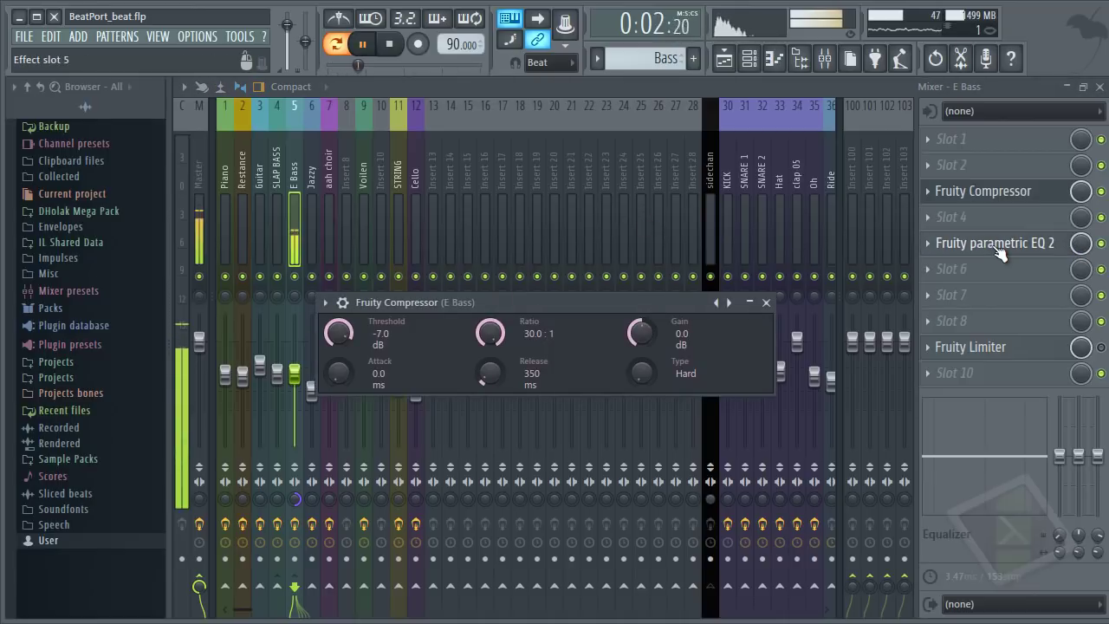
{"action": "key", "text": "space"}
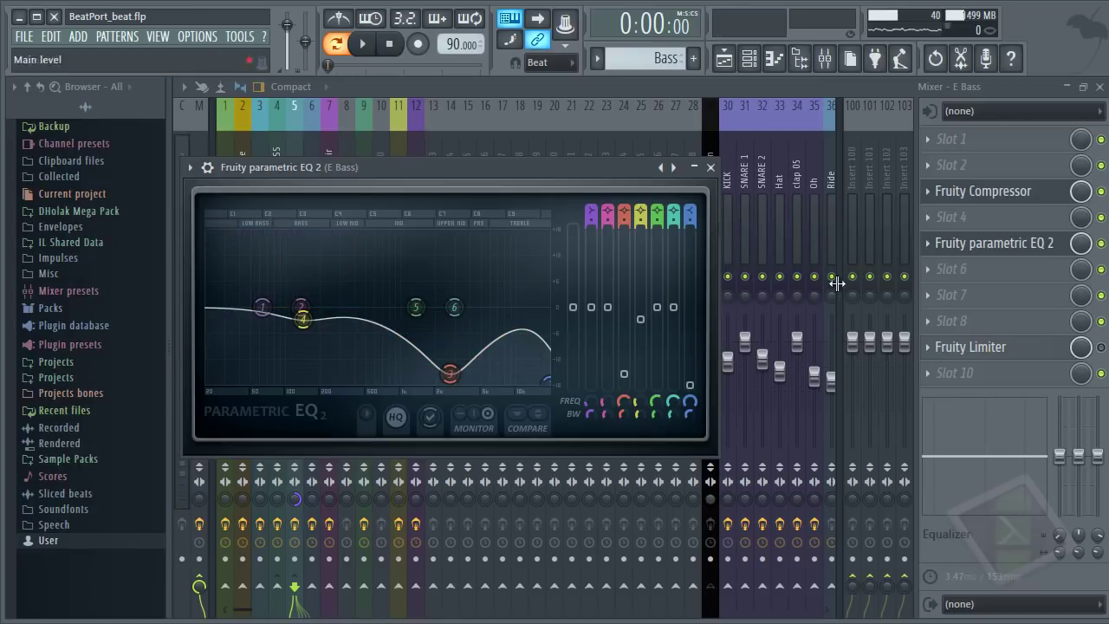
Step: Turn on Fruity Limiter on the E Bass track, play the pattern and view the limiter's compressor settings
{"action": "key", "text": "space"}
{"action": "left_click", "coordinate": [998, 350]}
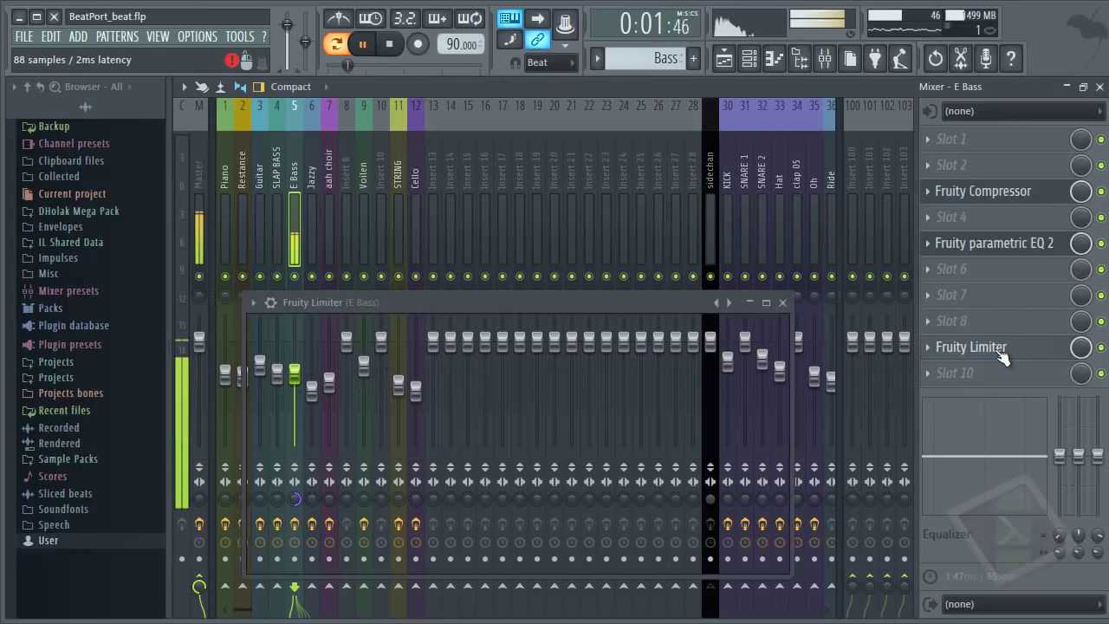
{"action": "key", "text": "space"}
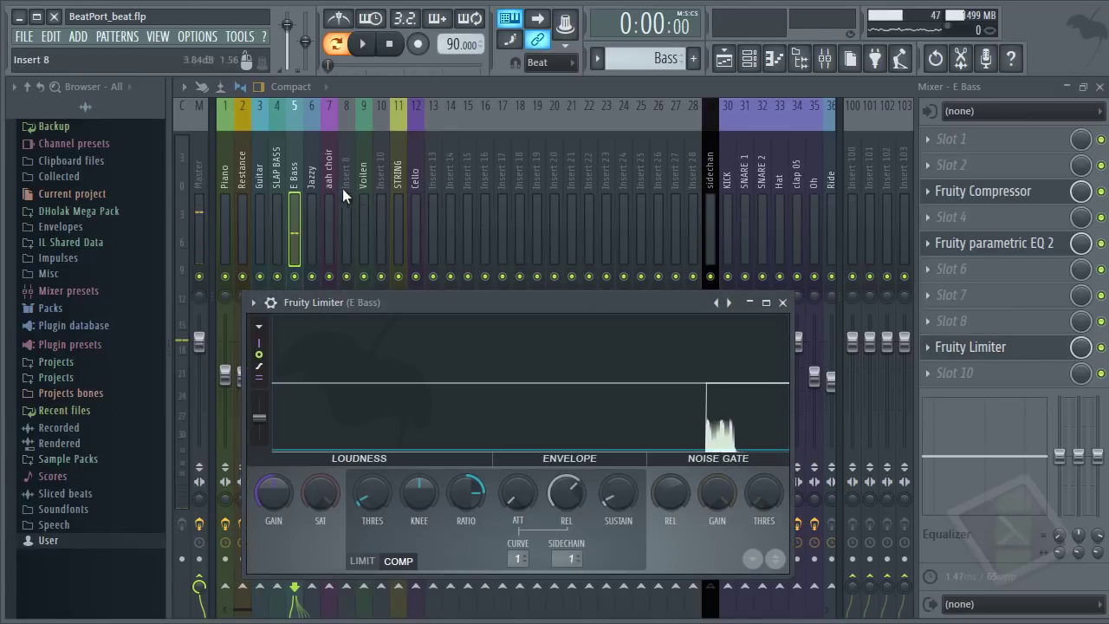
{"action": "key", "text": "Escape"}
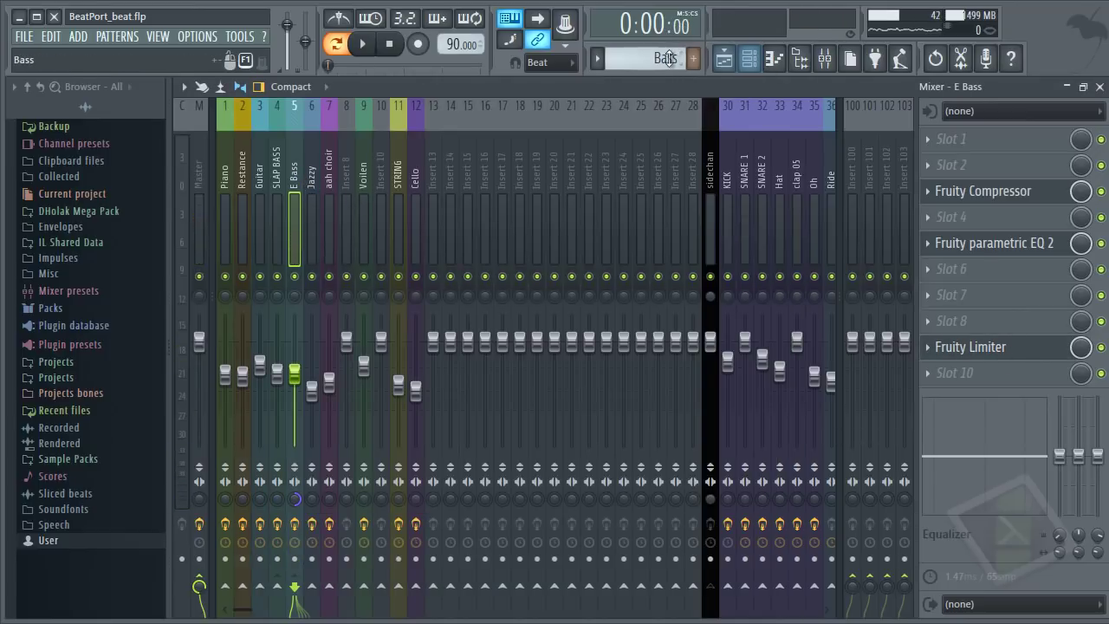
Step: Unmute the Guitar and Piano tracks in the playlist and play the song from bar 5 with the slap bass
{"action": "left_click", "coordinate": [723, 61]}
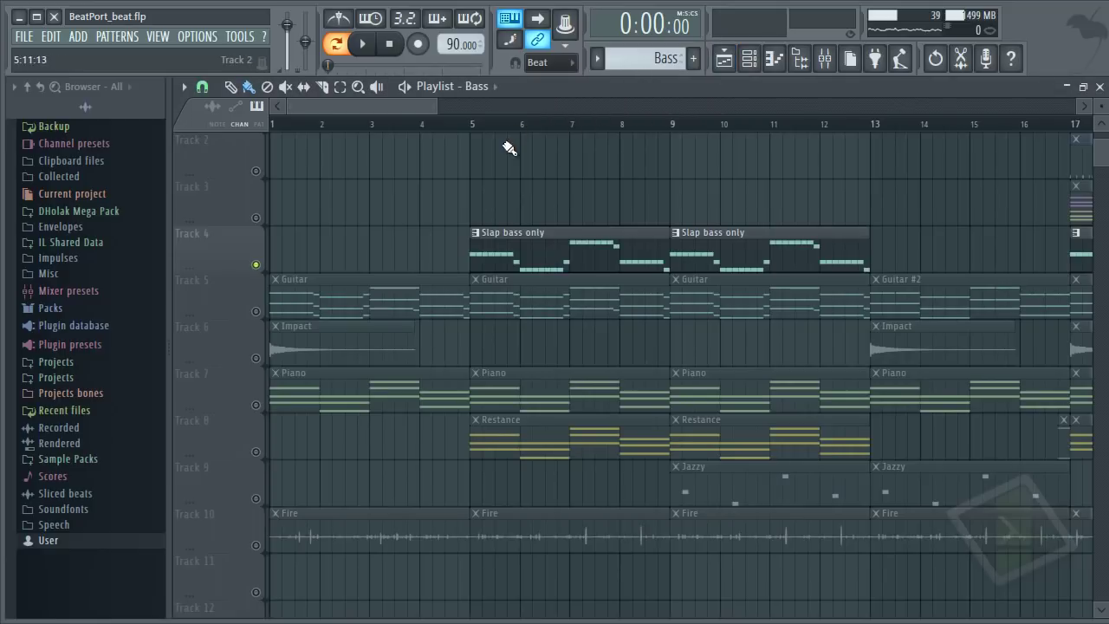
{"action": "left_click", "coordinate": [255, 311]}
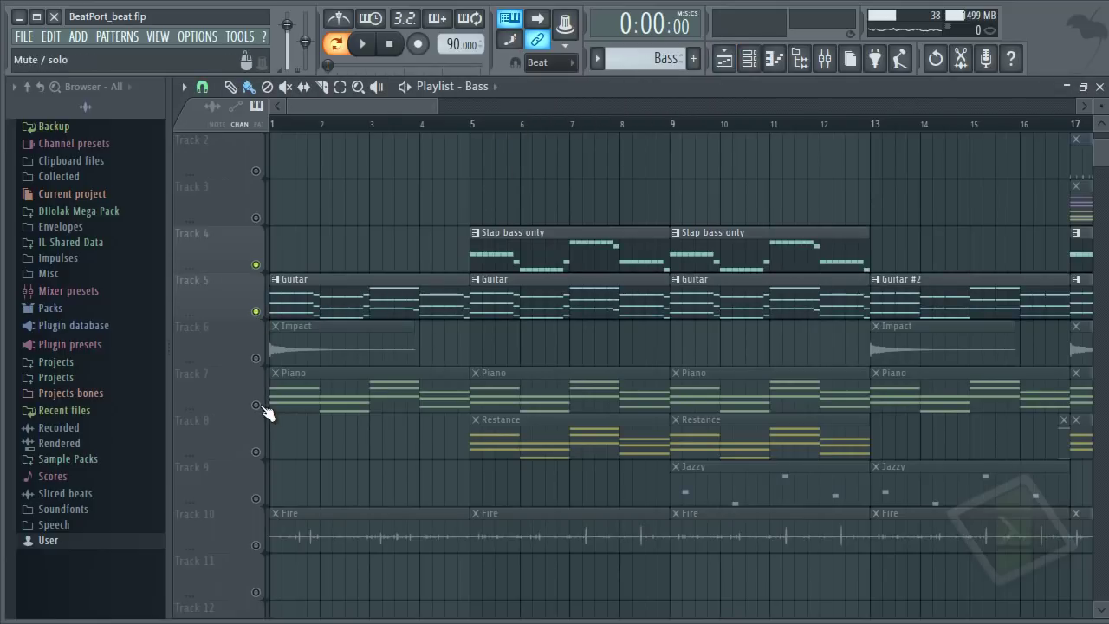
{"action": "left_click", "coordinate": [255, 405]}
{"action": "key", "text": "space"}
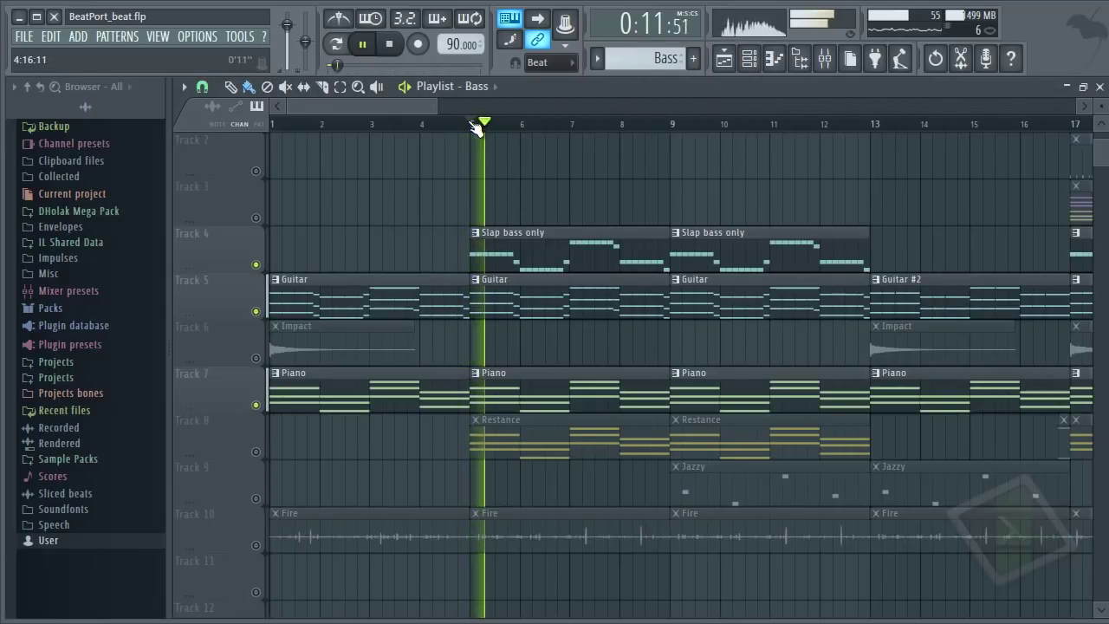
{"action": "key", "text": "space"}
Step: Unmute the slap bass channel and play the song from bar 5 while watching the mixer levels
{"action": "left_click", "coordinate": [751, 58]}
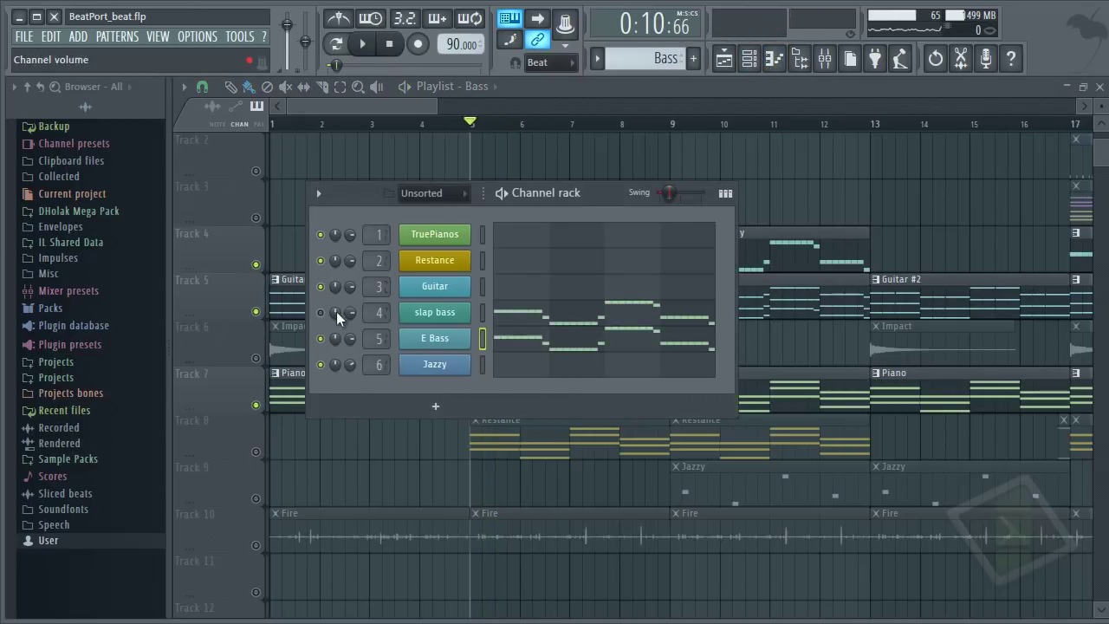
{"action": "key", "text": "space"}
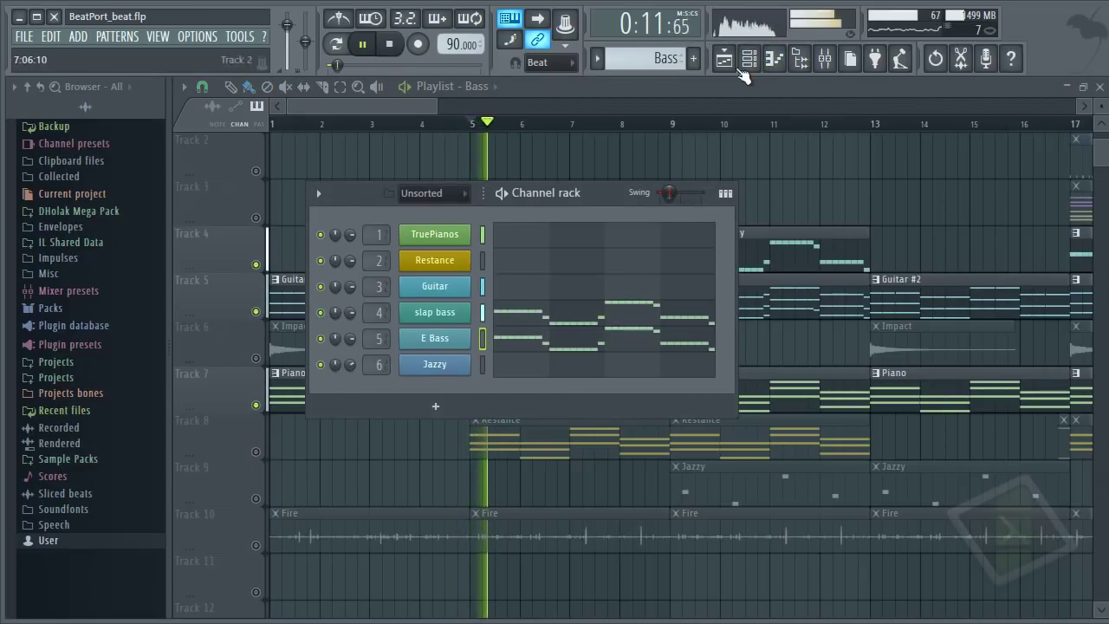
{"action": "left_click", "coordinate": [824, 59]}
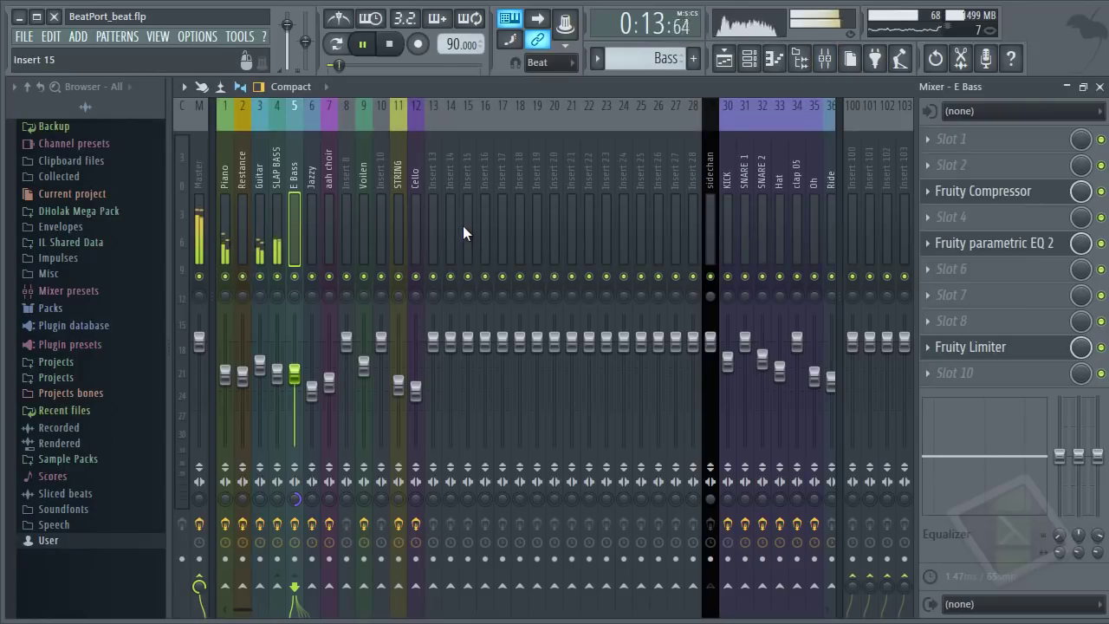
{"action": "key", "text": "space"}
Step: Play the arrangement from bar 17 in the playlist to hear the Bass pattern with guitar and piano
{"action": "key", "text": "F6"}
{"action": "key", "text": "F9"}
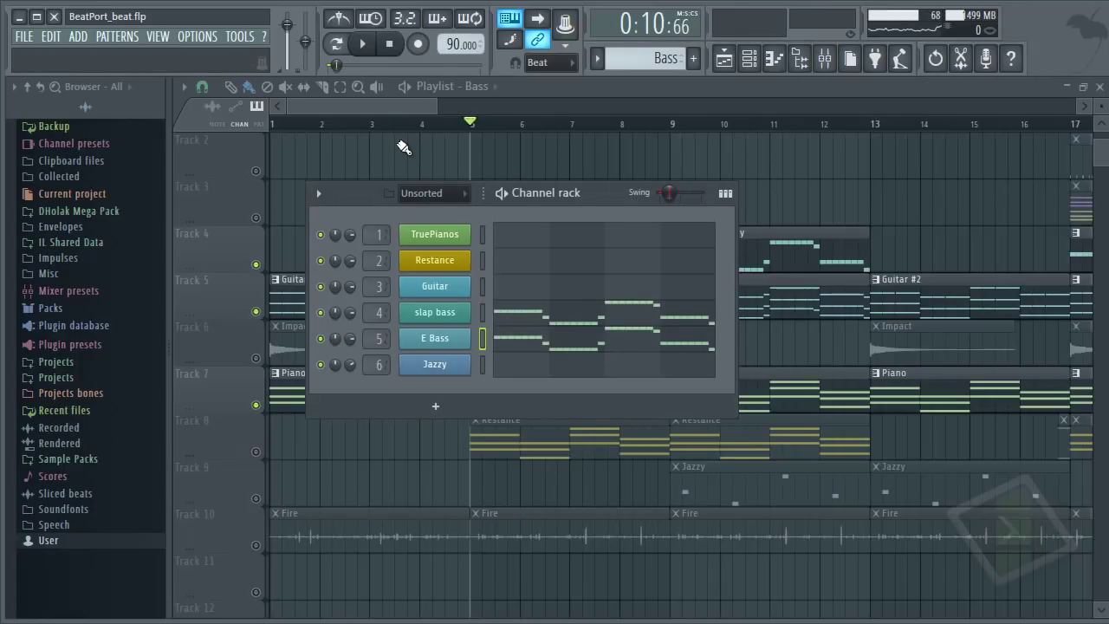
{"action": "key", "text": "F6"}
{"action": "scroll", "coordinate": [535, 142], "scroll_direction": "down", "scroll_amount": 2}
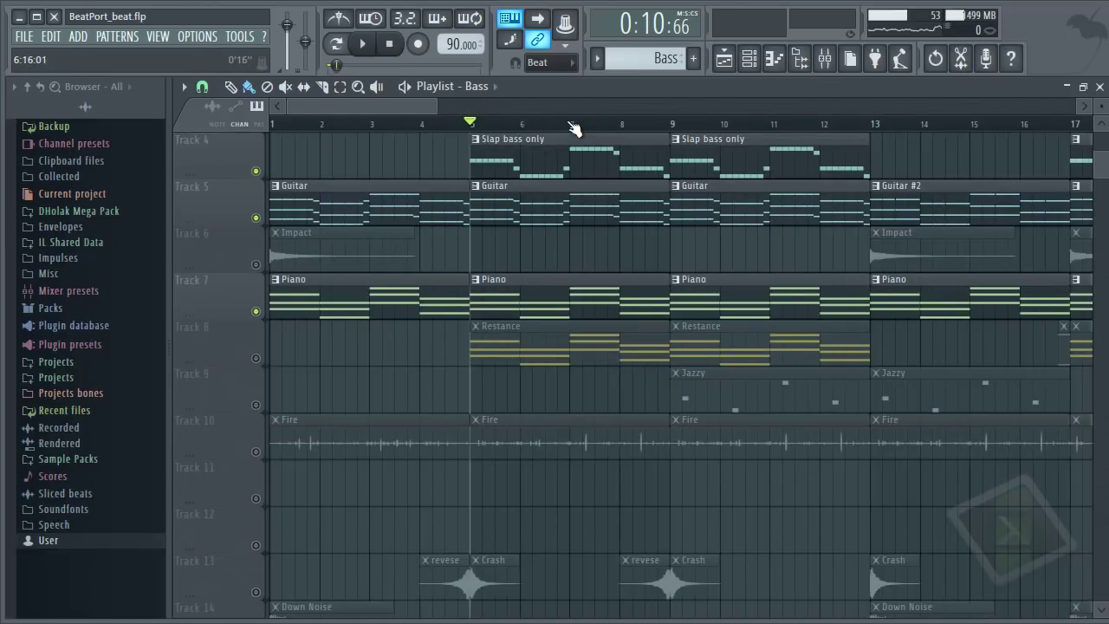
{"action": "scroll", "coordinate": [573, 128], "scroll_direction": "down", "scroll_amount": 4}
{"action": "scroll", "coordinate": [690, 239], "scroll_direction": "up", "scroll_amount": 3}
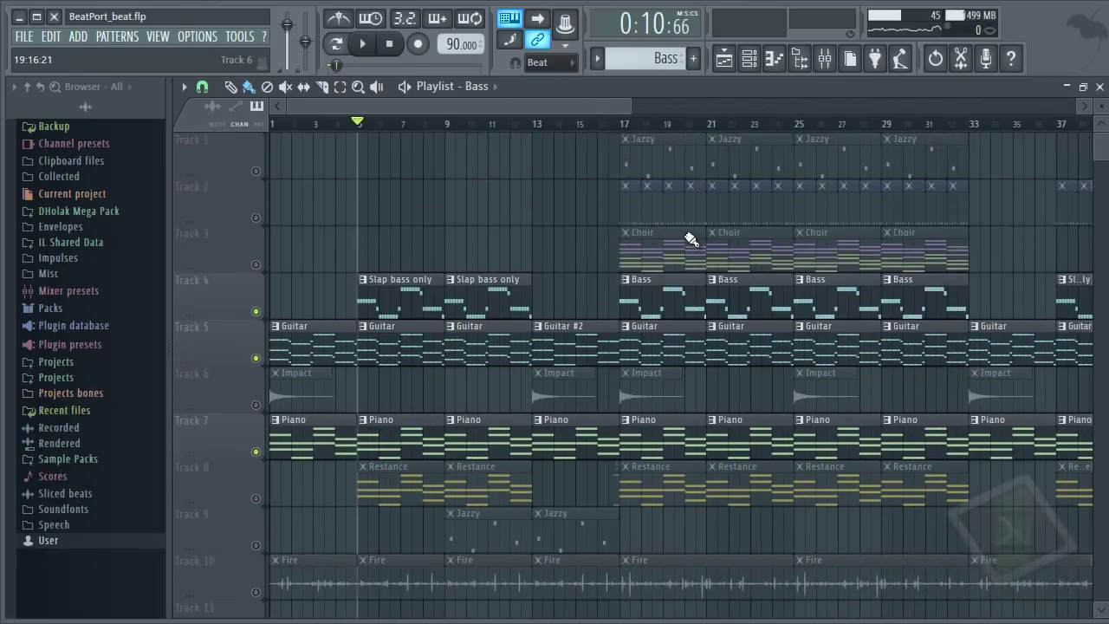
{"action": "left_click", "coordinate": [621, 128]}
{"action": "key", "text": "space"}
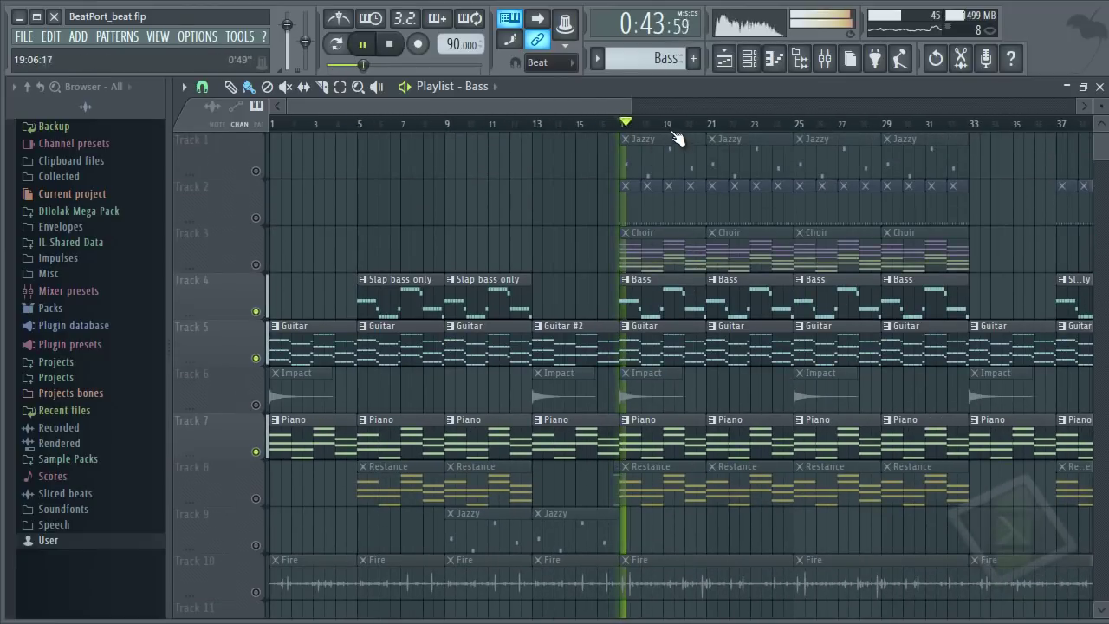
{"action": "scroll", "coordinate": [676, 130], "scroll_direction": "up", "scroll_amount": 2}
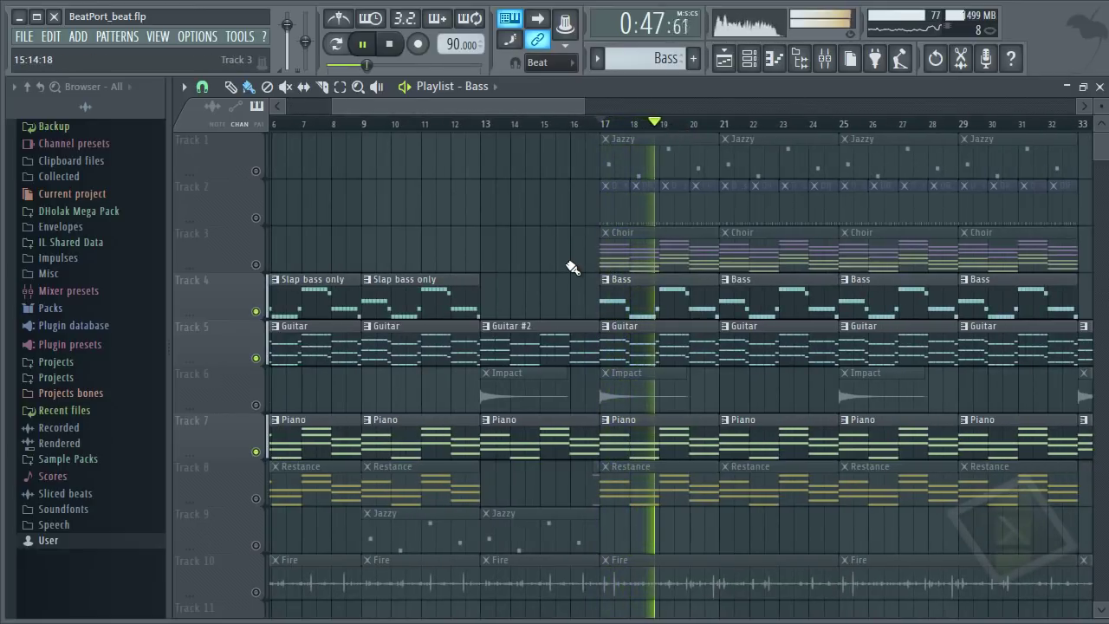
{"action": "key", "text": "space"}
Step: Unmute the Choir track in the playlist and open its Choir pattern in the channel rack
{"action": "scroll", "coordinate": [598, 364], "scroll_direction": "down", "scroll_amount": 1}
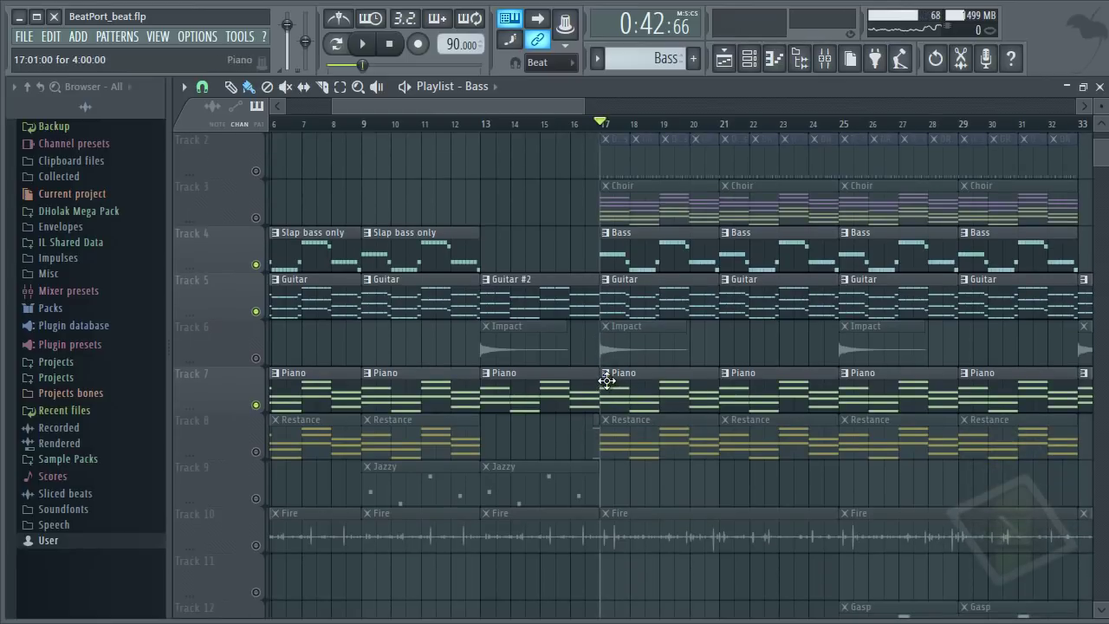
{"action": "scroll", "coordinate": [606, 381], "scroll_direction": "up", "scroll_amount": 1}
{"action": "left_click", "coordinate": [257, 265]}
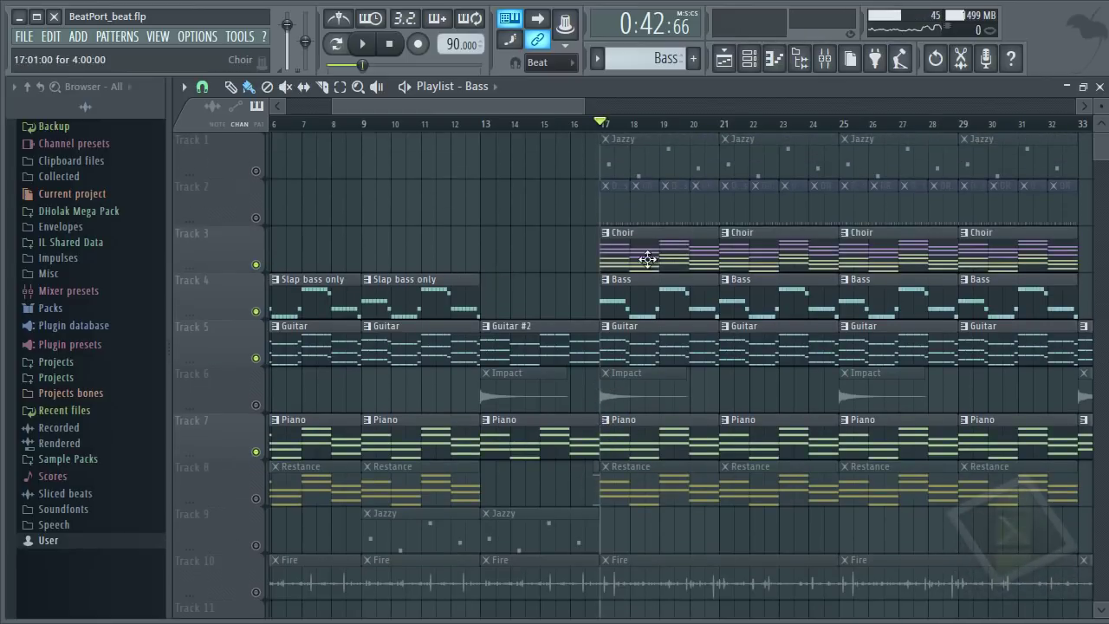
{"action": "double_click", "coordinate": [655, 254]}
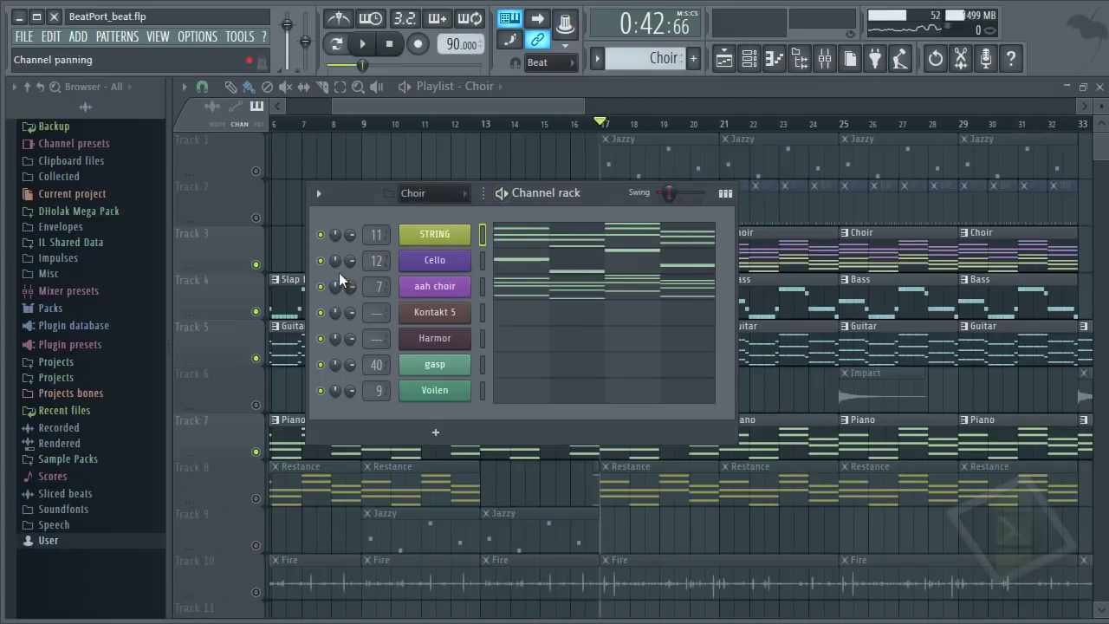
Step: Mute the Cello and aah choir channels, play the Choir pattern and view the STRING notes in the piano roll
{"action": "key", "text": "space"}
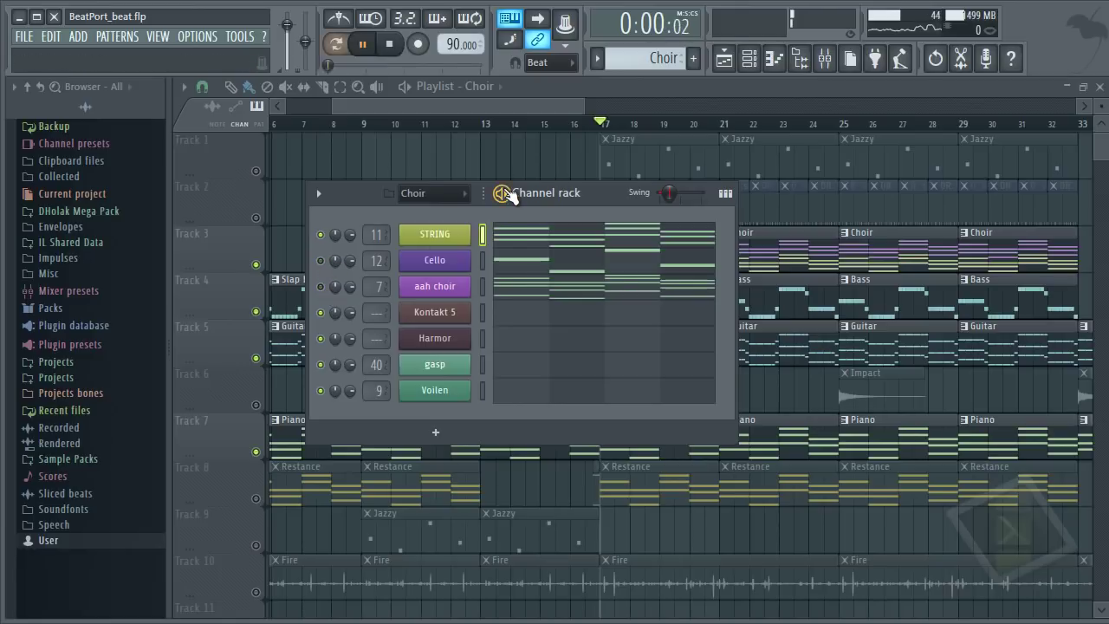
{"action": "left_click", "coordinate": [513, 246]}
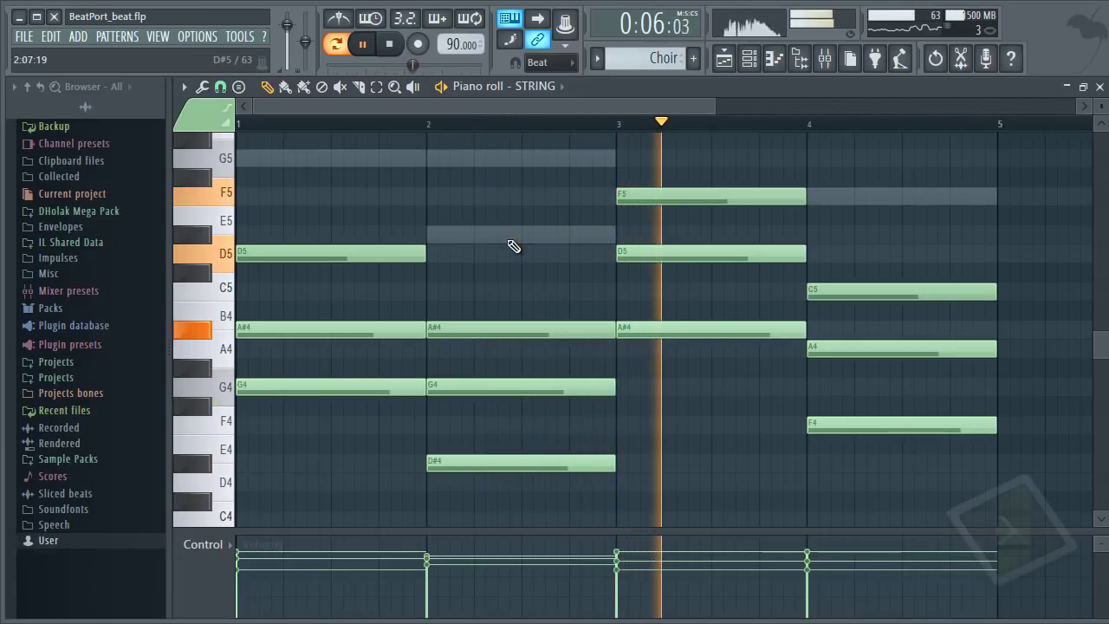
{"action": "key", "text": "F7"}
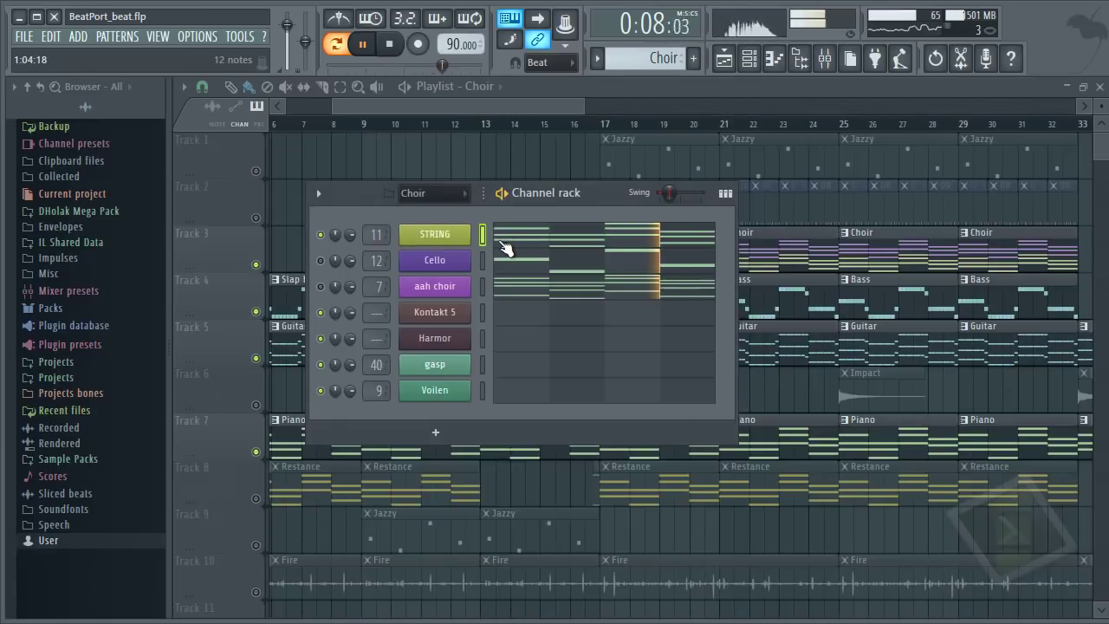
Step: Stop playback, select the STRING track in the mixer and view its Fruity Reeverb 2 settings
{"action": "key", "text": "space"}
{"action": "left_click", "coordinate": [824, 59]}
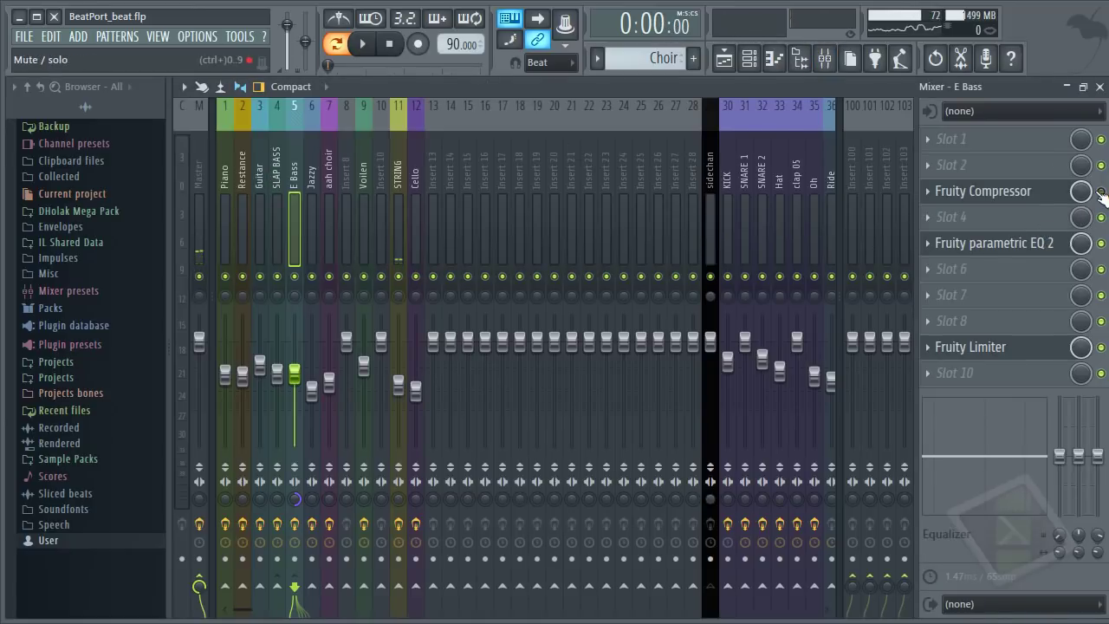
{"action": "left_click", "coordinate": [1035, 194]}
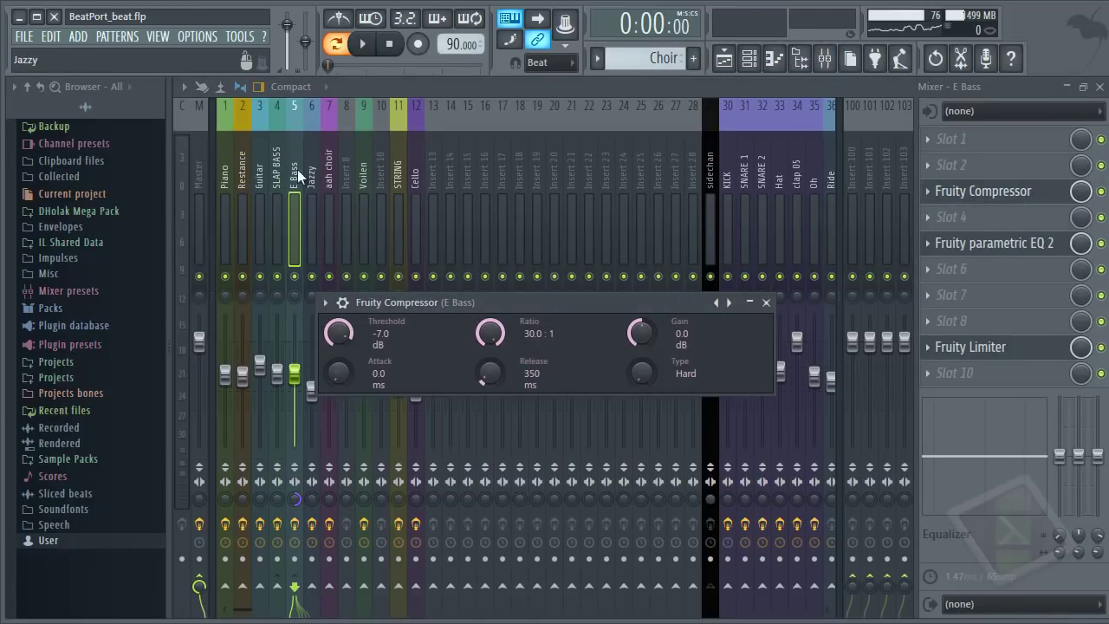
{"action": "left_click", "coordinate": [753, 60]}
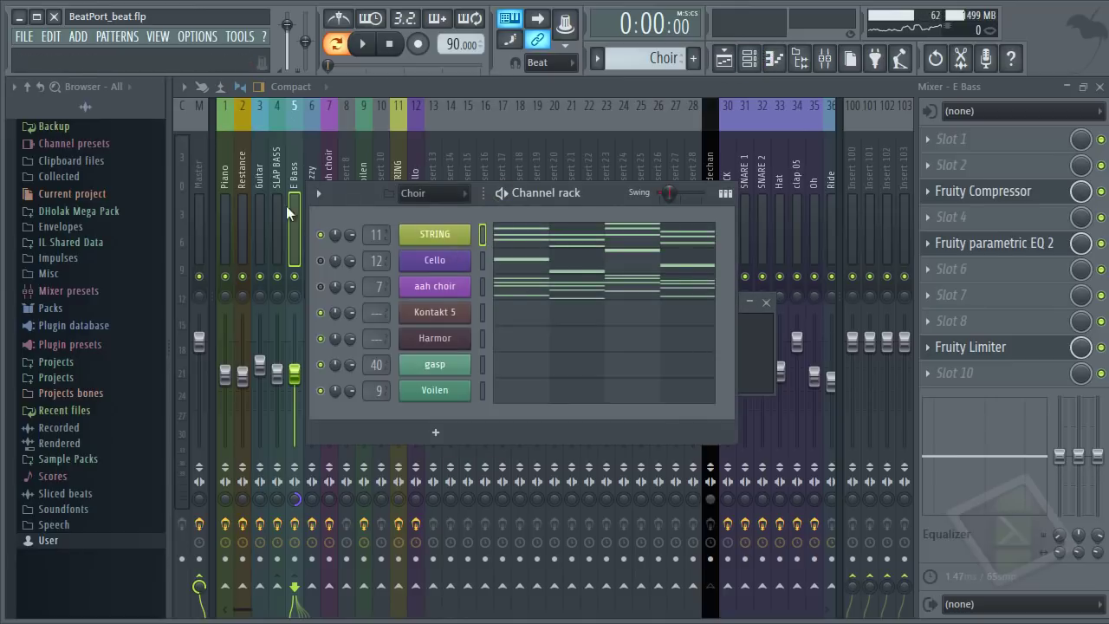
{"action": "left_click_drag", "start_coordinate": [292, 157], "coordinate": [402, 147]}
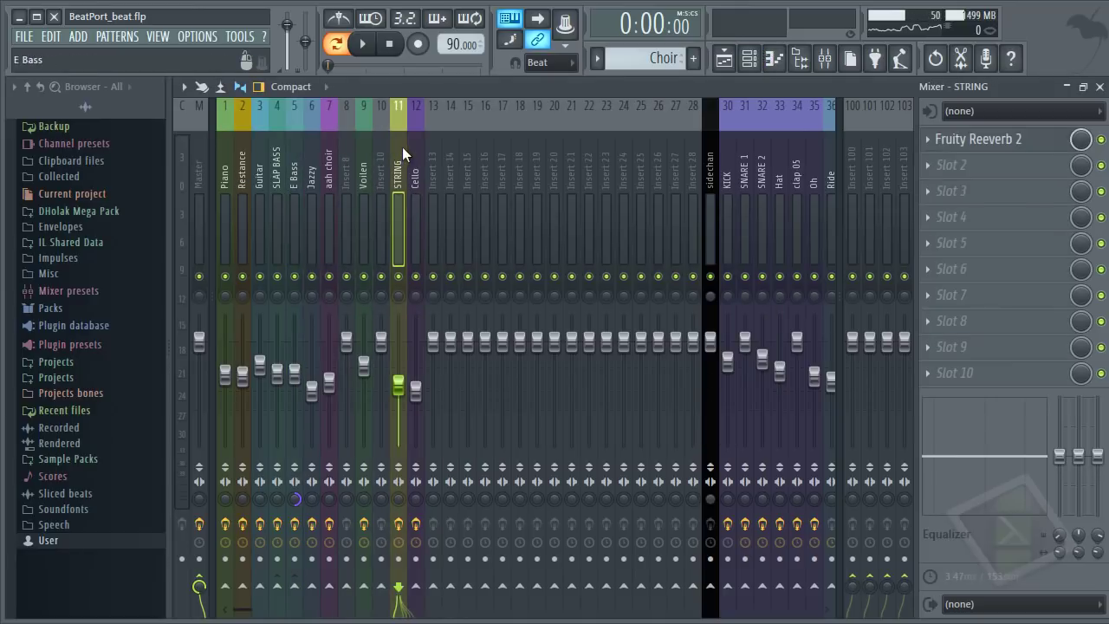
{"action": "left_click", "coordinate": [1048, 149]}
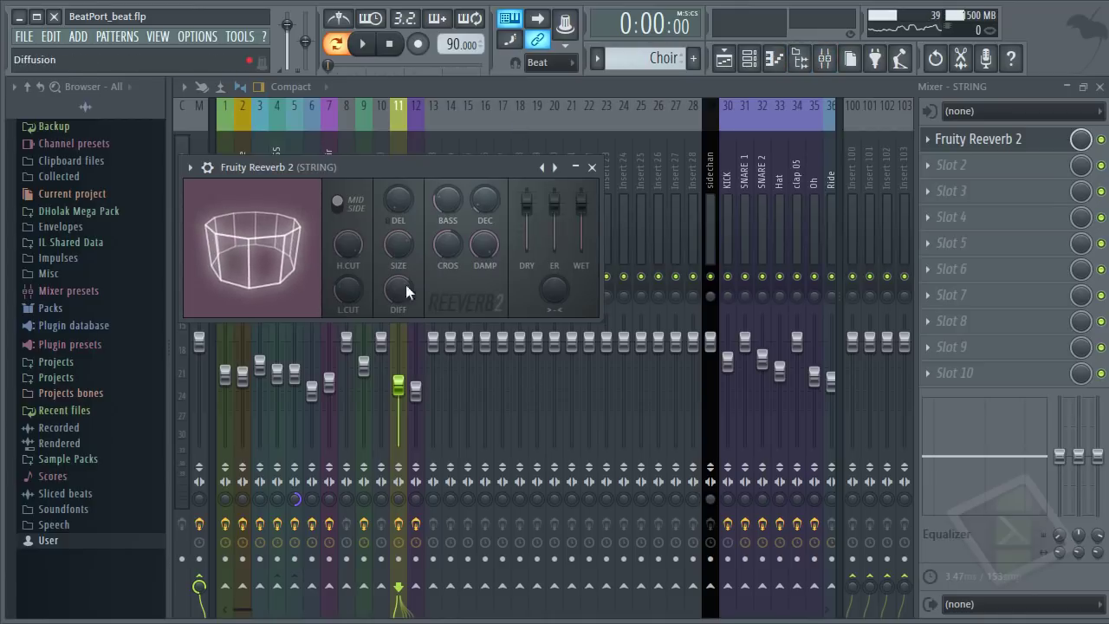
{"action": "left_click", "coordinate": [592, 167]}
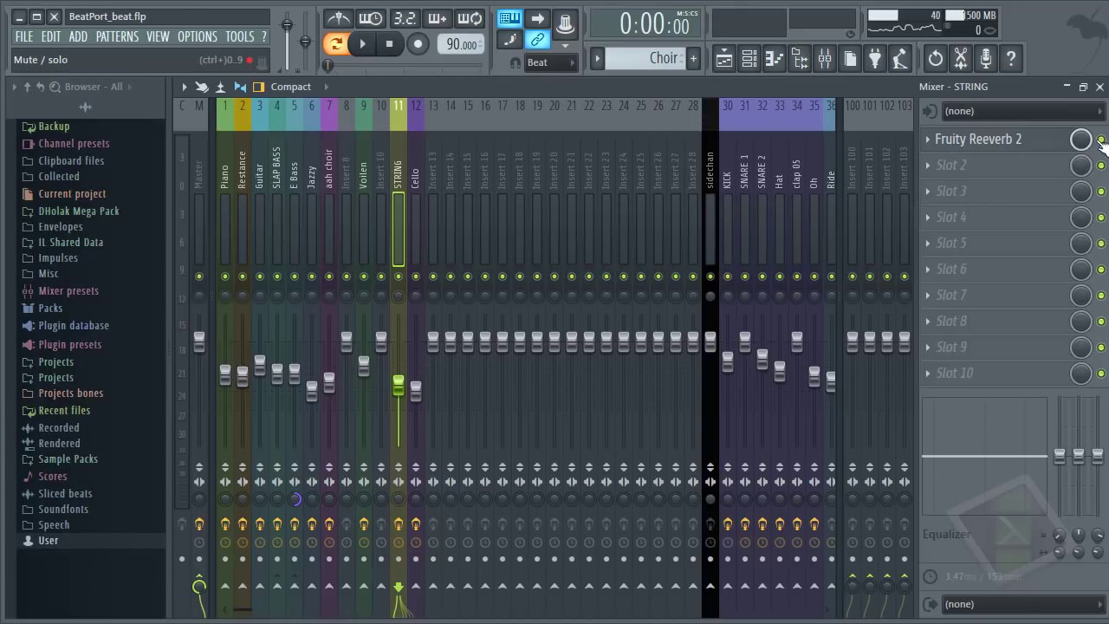
Step: Play the Choir pattern with the STRING track's Fruity Reeverb 2 bypassed and with it enabled to compare the sound
{"action": "left_click", "coordinate": [748, 58]}
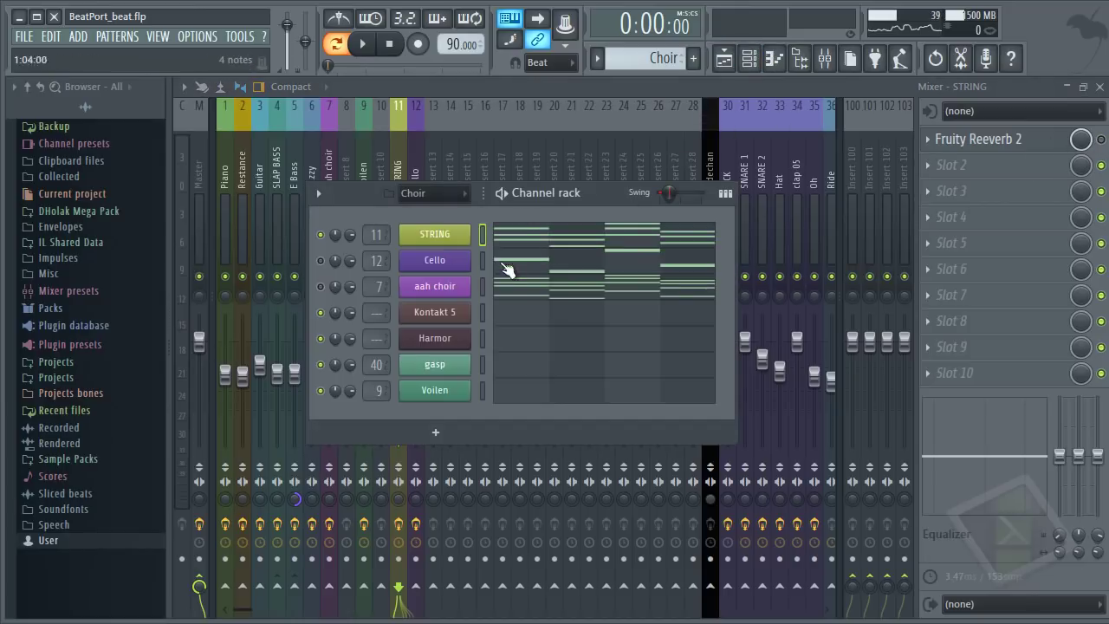
{"action": "key", "text": "space"}
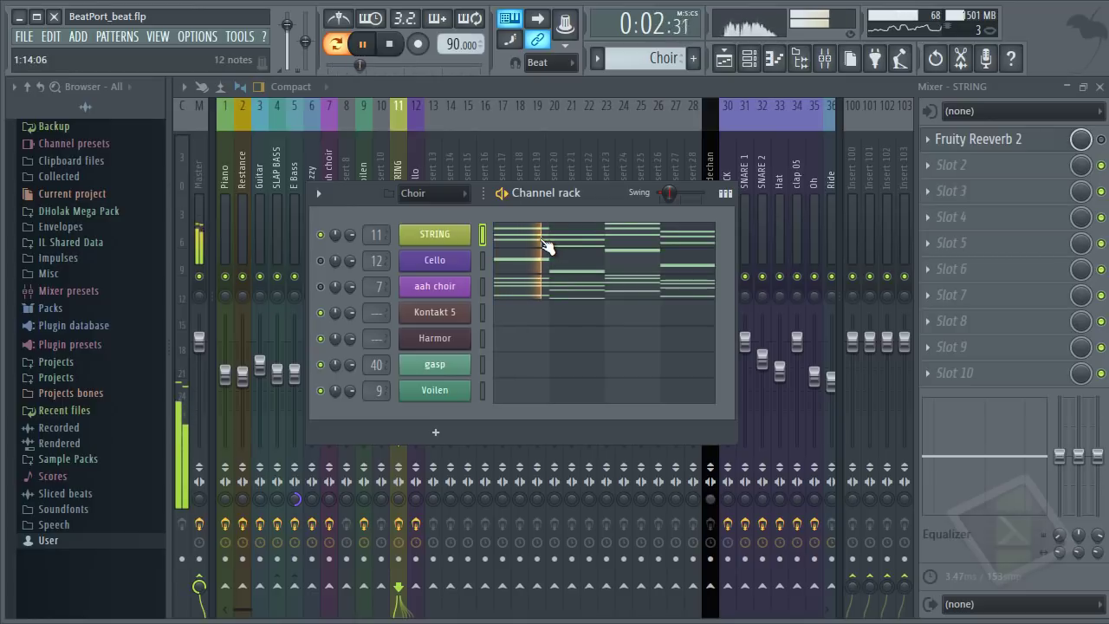
{"action": "key", "text": "space"}
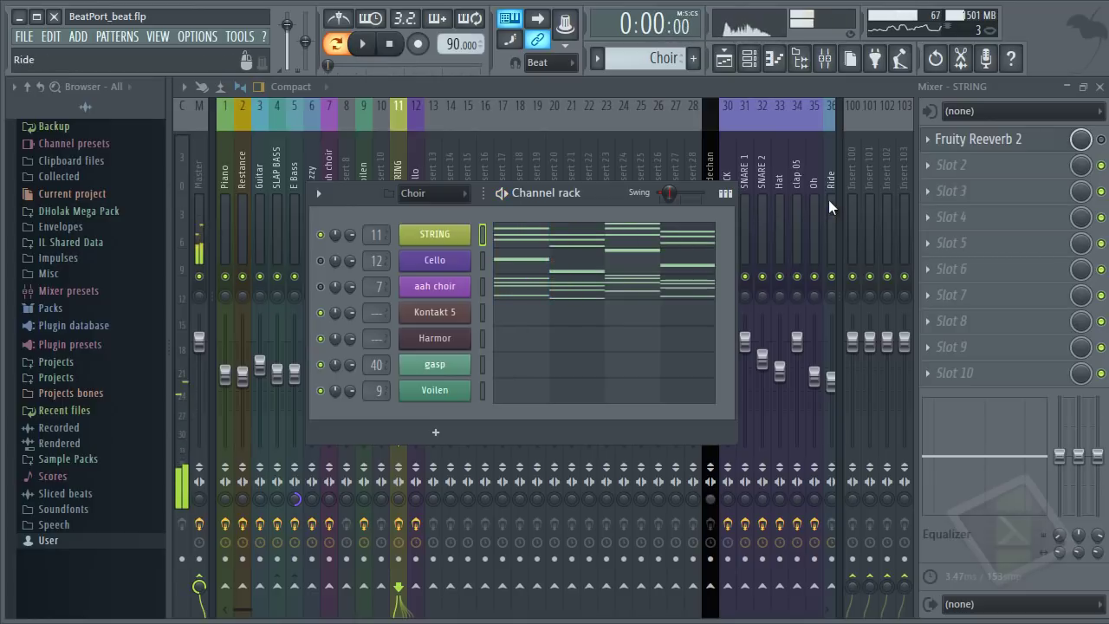
{"action": "left_click_drag", "start_coordinate": [539, 196], "coordinate": [590, 311]}
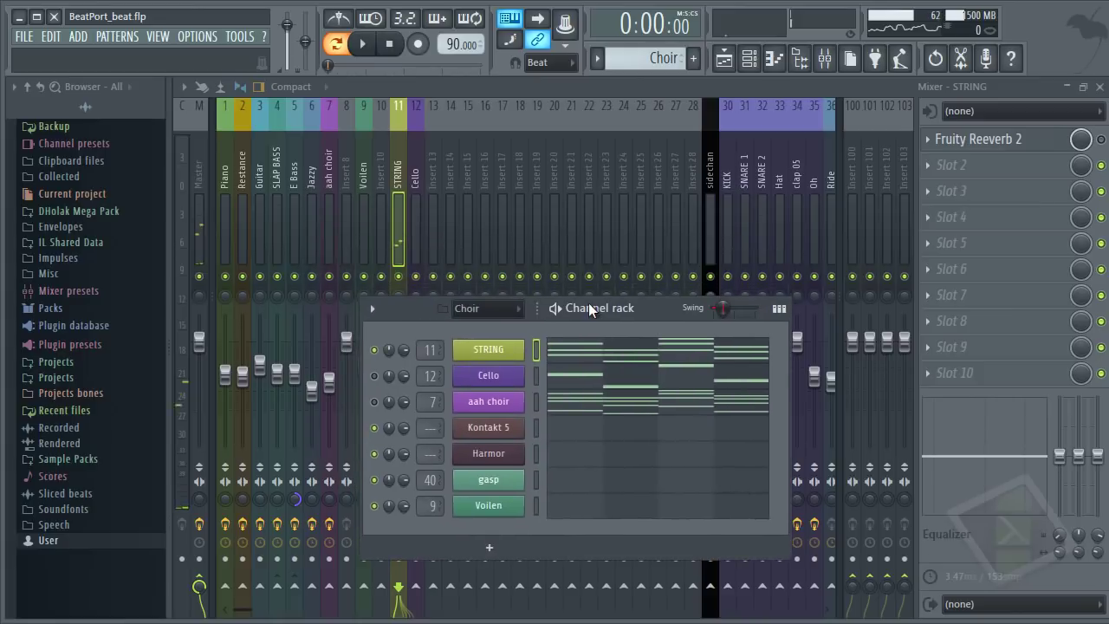
{"action": "key", "text": "F6"}
{"action": "key", "text": "space"}
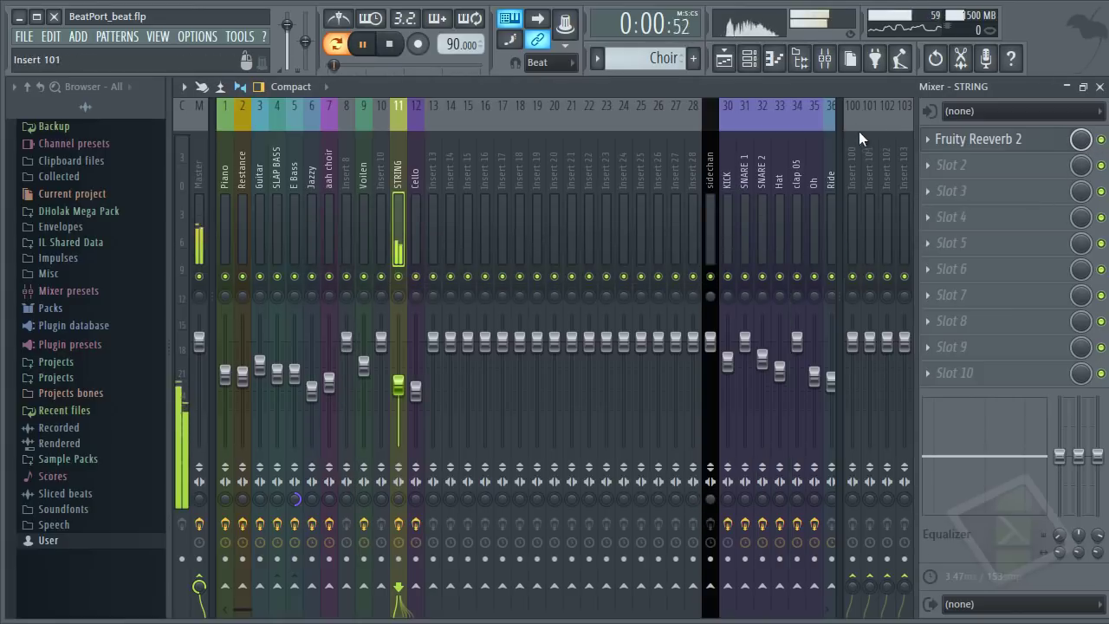
Step: Pull the dry level of the STRING track's Fruity Reeverb 2 fully down during playback and bring it back up
{"action": "left_click", "coordinate": [984, 145]}
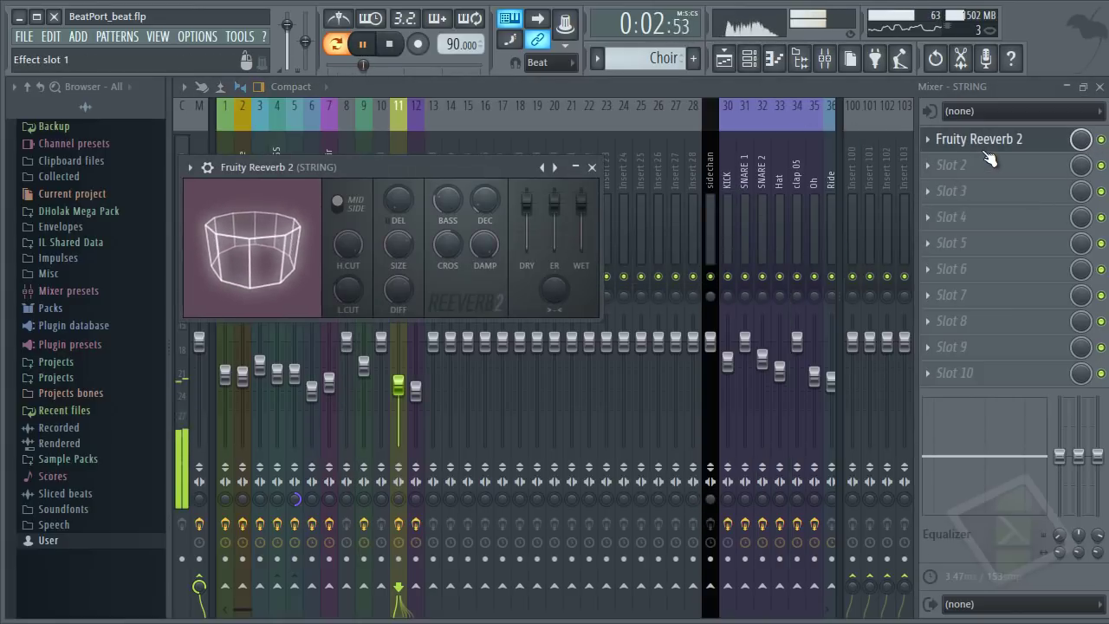
{"action": "left_click_drag", "start_coordinate": [525, 201], "coordinate": [531, 338]}
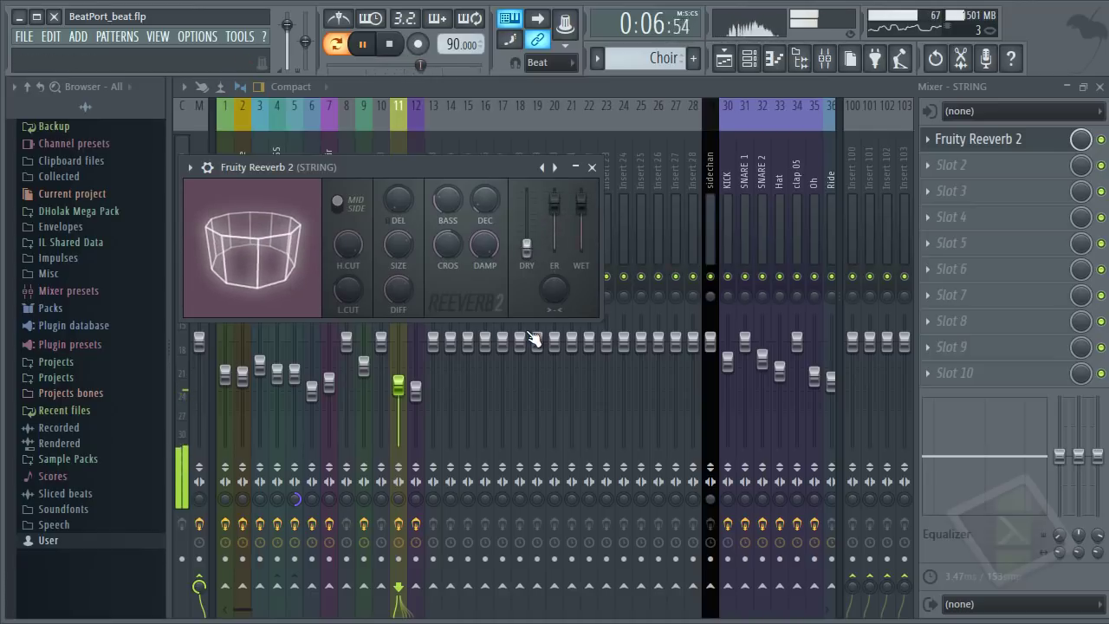
{"action": "left_click_drag", "start_coordinate": [526, 249], "coordinate": [533, 223]}
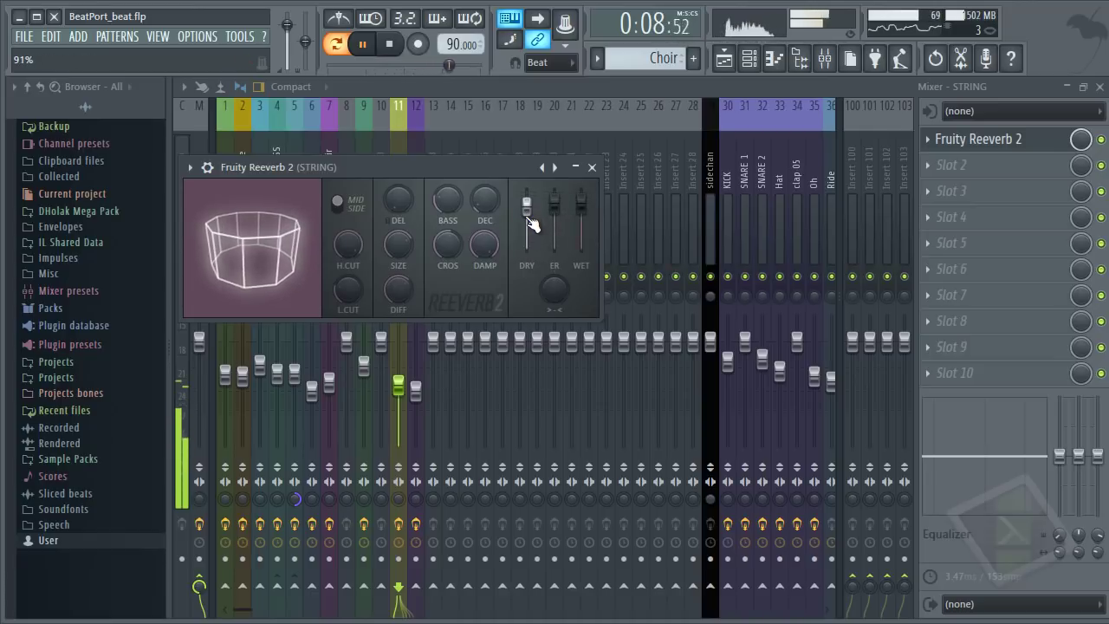
{"action": "key", "text": "space"}
Step: Mute the STRING channel, unmute Cello, play the Choir pattern and view the Cello track's mixer effects
{"action": "left_click", "coordinate": [749, 58]}
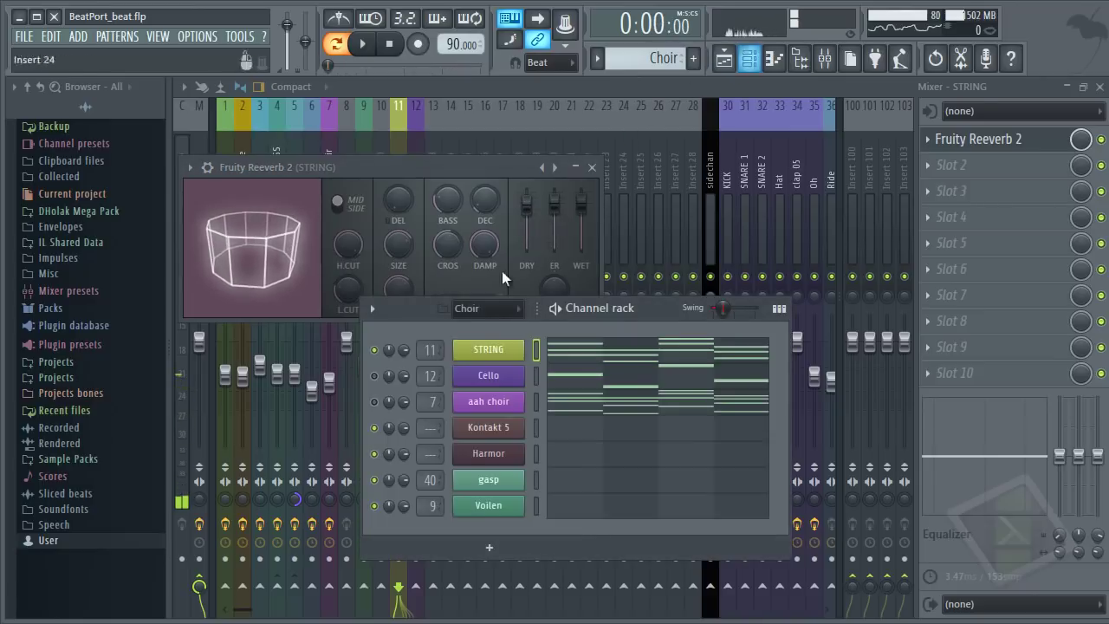
{"action": "left_click", "coordinate": [374, 349]}
{"action": "left_click", "coordinate": [374, 375]}
{"action": "left_click", "coordinate": [535, 374]}
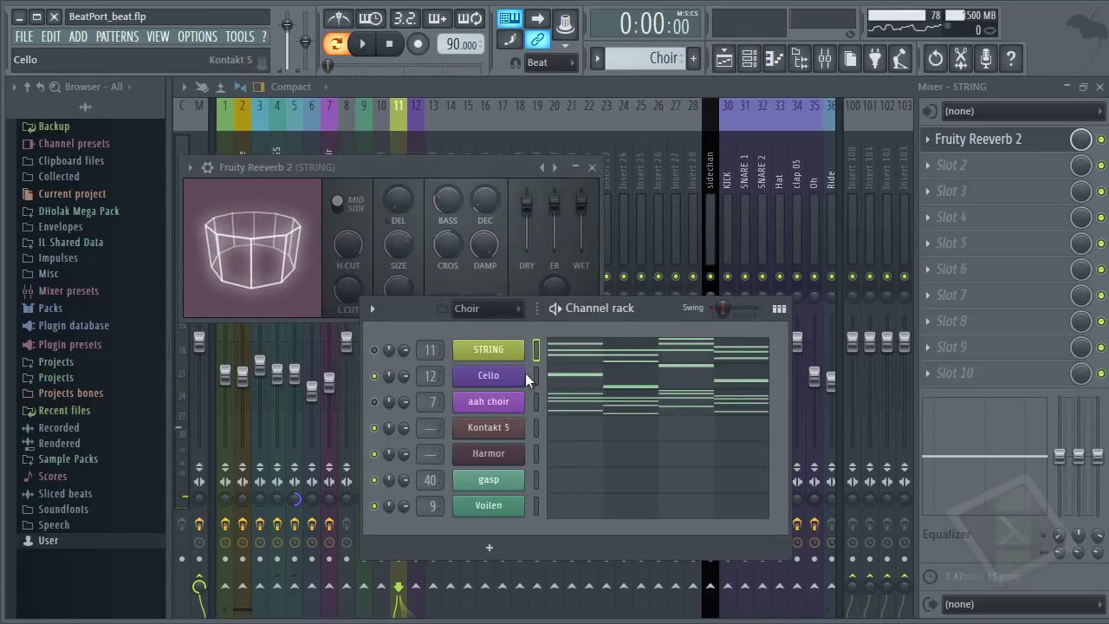
{"action": "key", "text": "space"}
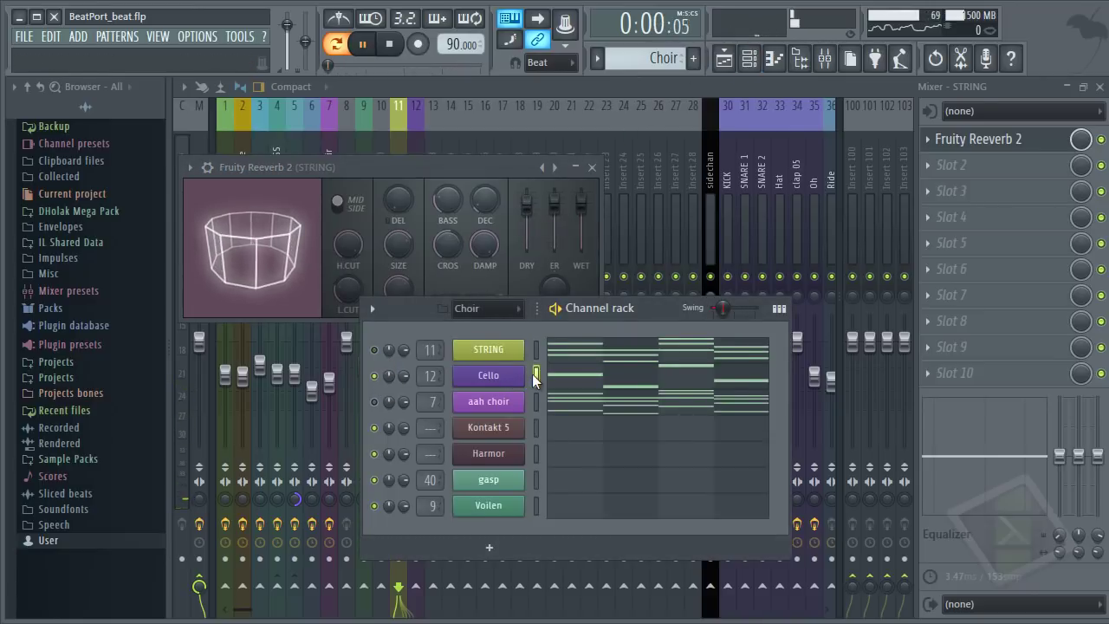
{"action": "left_click", "coordinate": [592, 167]}
{"action": "left_click", "coordinate": [416, 175]}
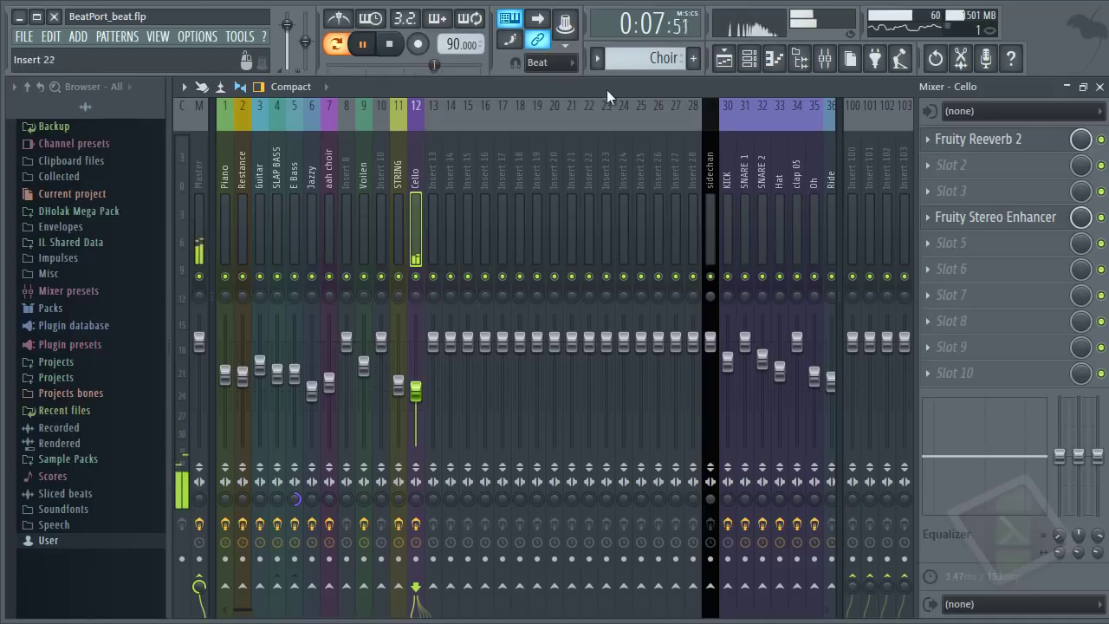
Step: Mute the Cello channel, unmute aah choir and play the Choir pattern to hear the choir alone
{"action": "left_click", "coordinate": [748, 58]}
{"action": "key", "text": "space"}
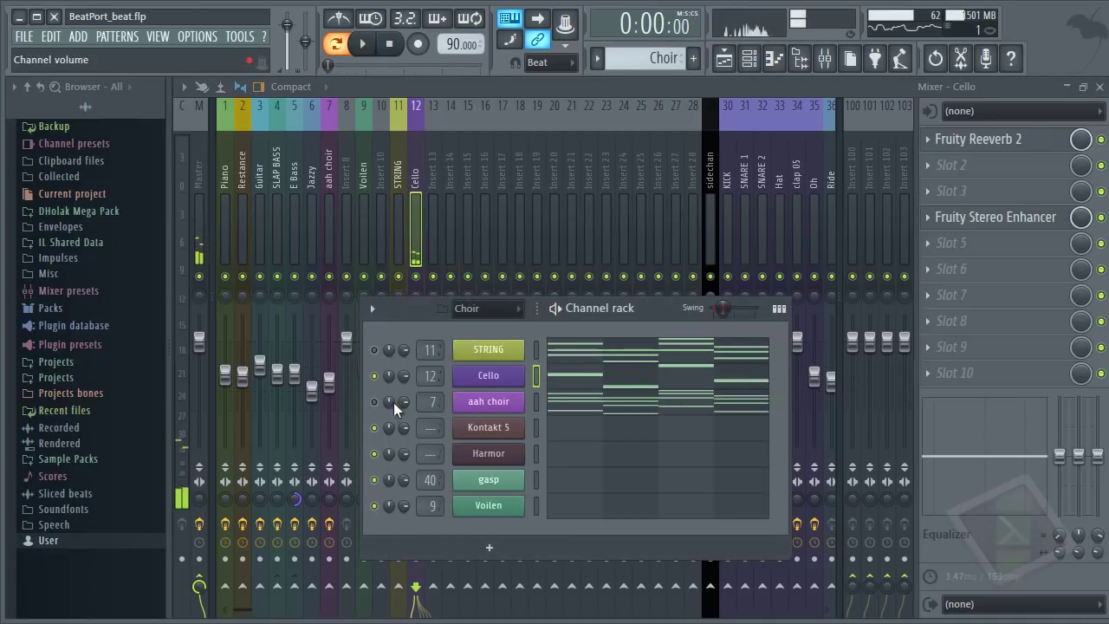
{"action": "key", "text": "space"}
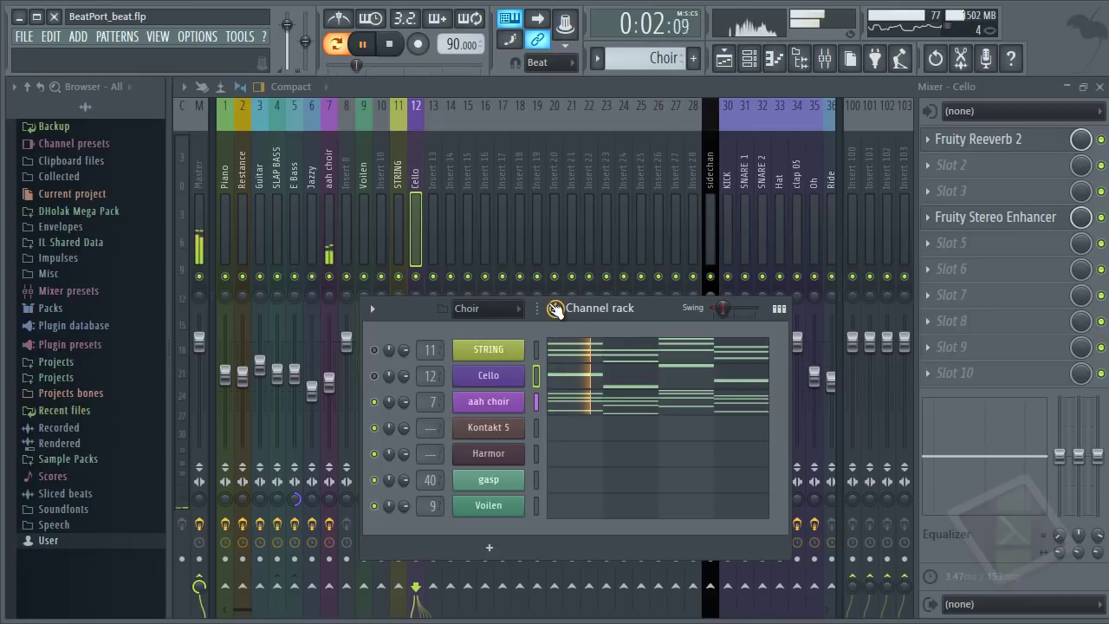
{"action": "key", "text": "space"}
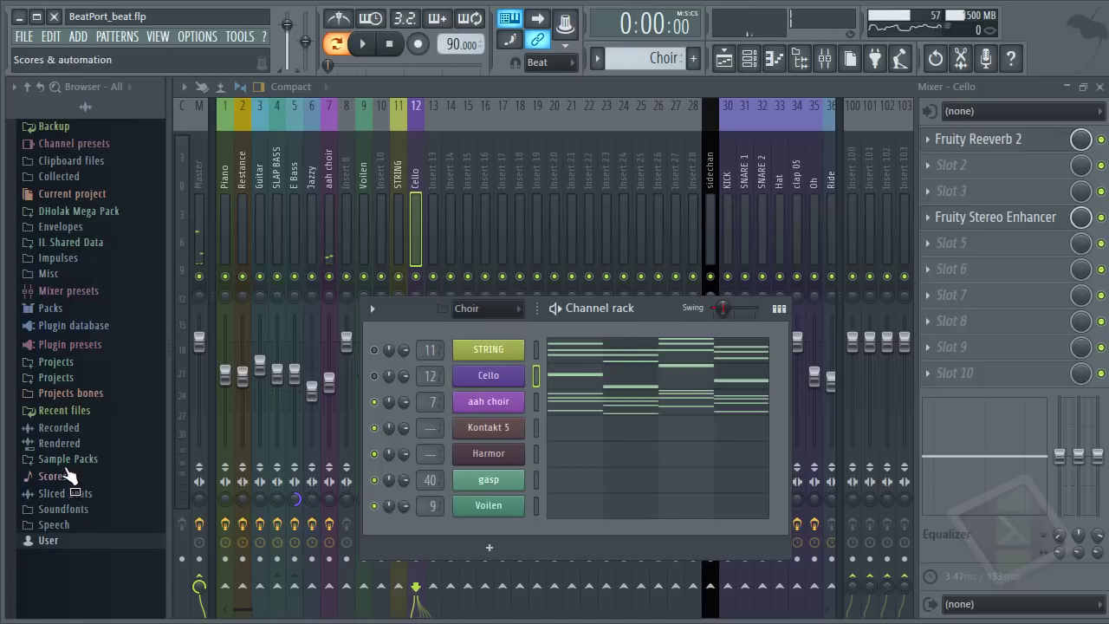
Step: Browse the orchestral instruments in the Packs folder for choir and string sounds
{"action": "left_click", "coordinate": [60, 310]}
{"action": "left_click", "coordinate": [69, 356]}
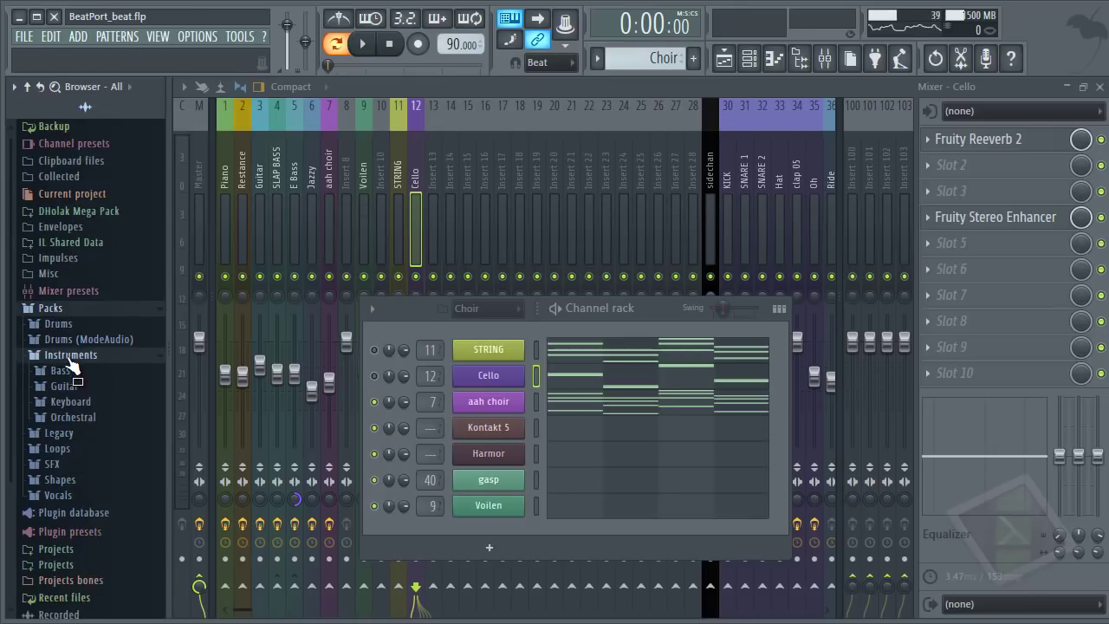
{"action": "left_click", "coordinate": [76, 417]}
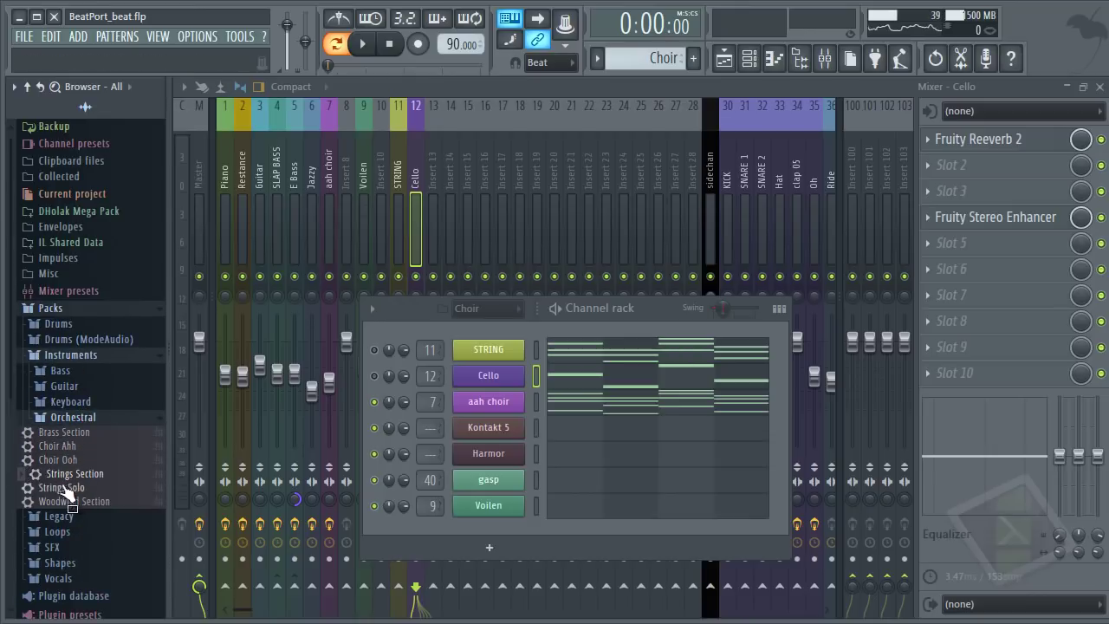
{"action": "left_click", "coordinate": [78, 423]}
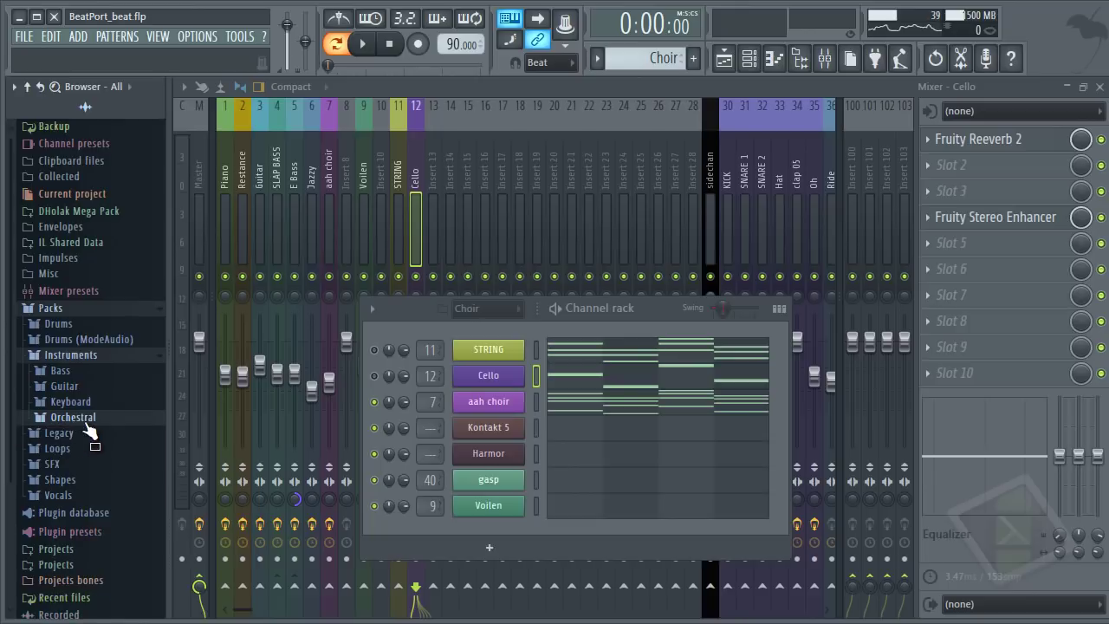
Step: Find the Choirs folder in the Legacy instrument packs and preview the CHR_Aah_A3 and CHR_Heaven_C6 samples
{"action": "left_click", "coordinate": [73, 429]}
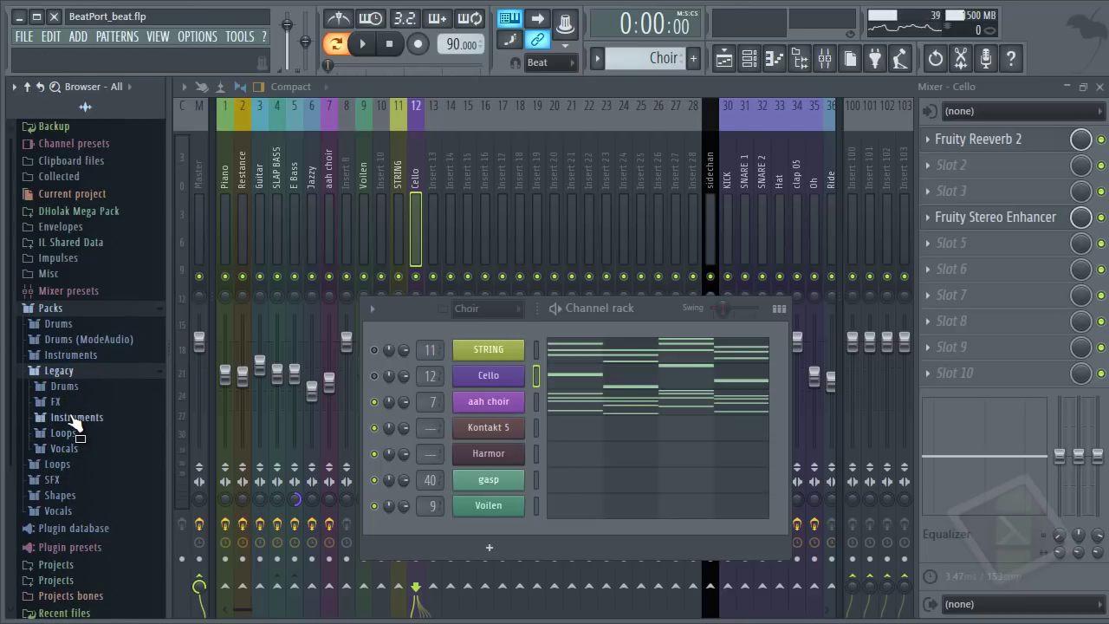
{"action": "left_click", "coordinate": [76, 417]}
{"action": "left_click", "coordinate": [76, 450]}
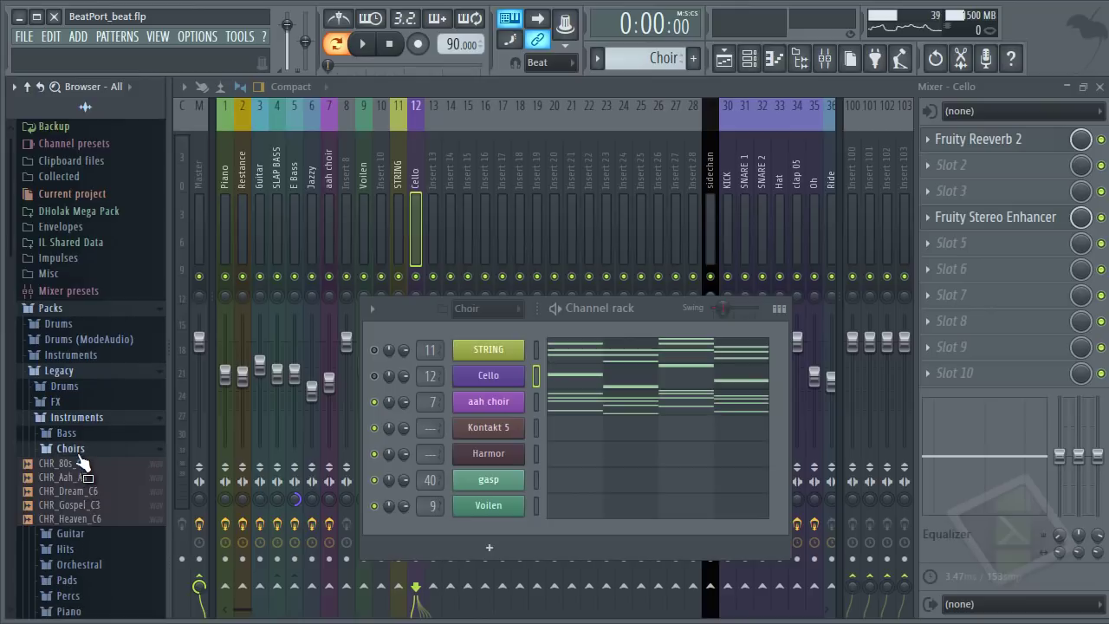
{"action": "left_click", "coordinate": [72, 478]}
{"action": "left_click", "coordinate": [89, 518]}
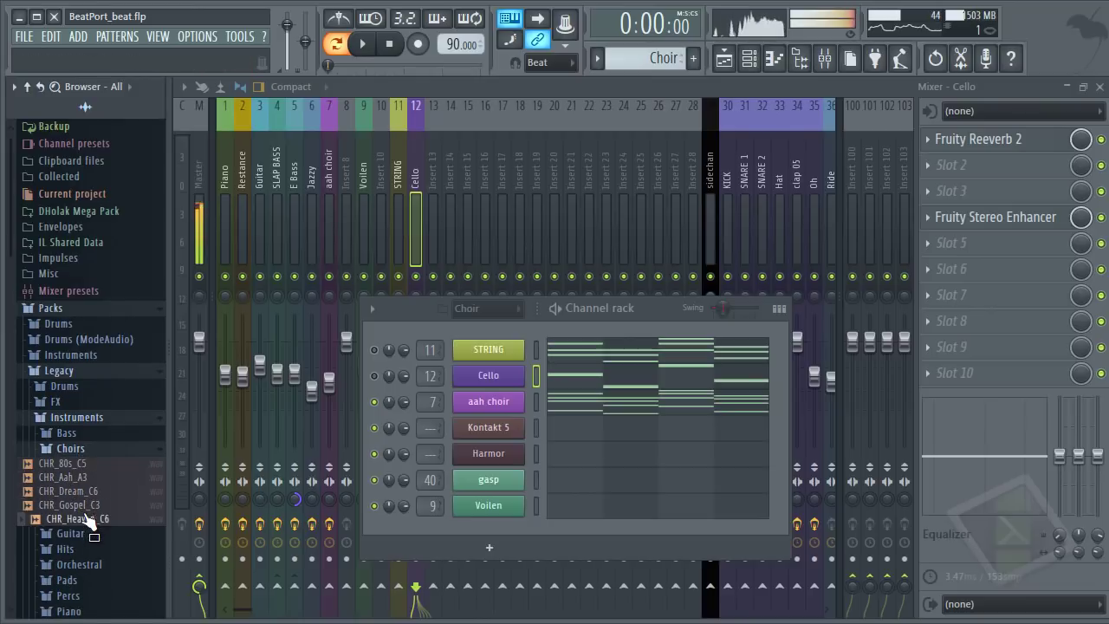
{"action": "left_click", "coordinate": [71, 449]}
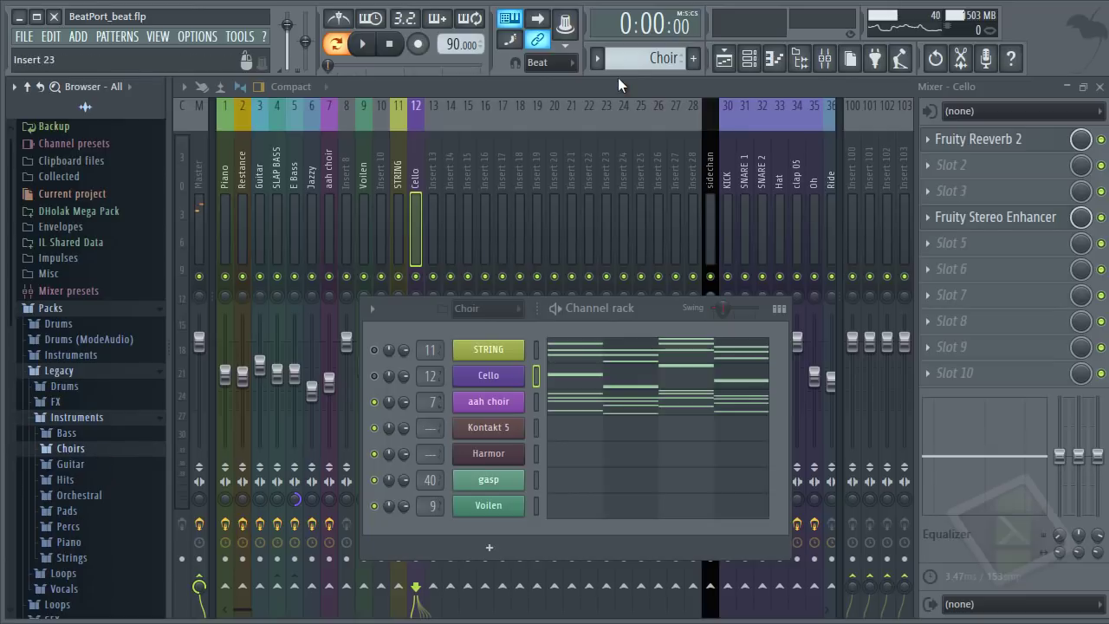
Step: Load the CHR_Aah_A3 sample from the Choirs folder as a new channel and show its sampler settings
{"action": "left_click", "coordinate": [70, 451]}
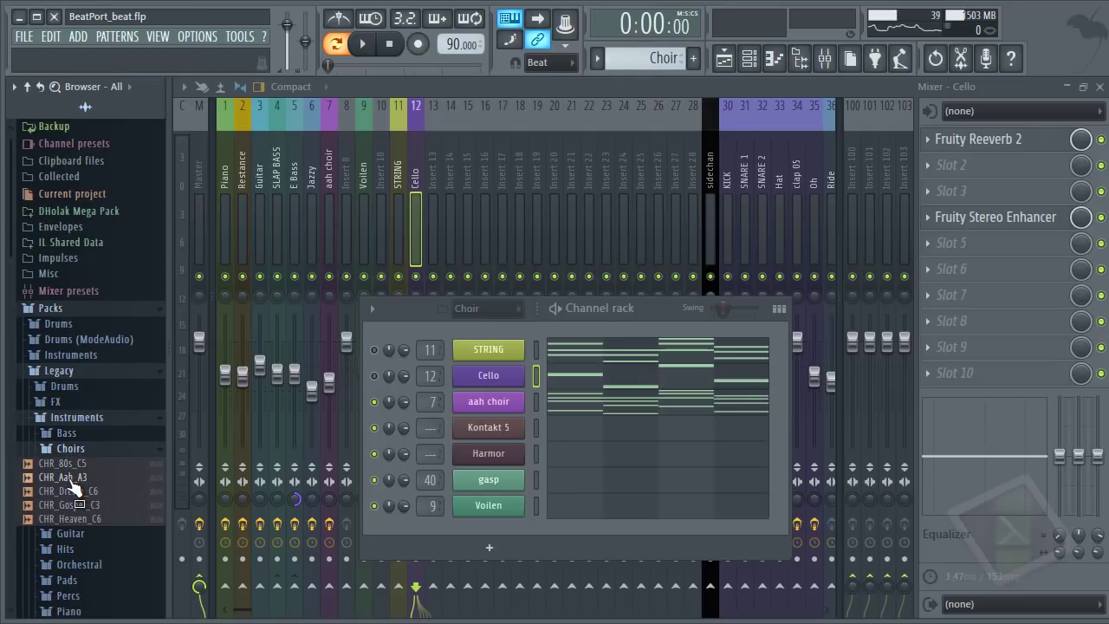
{"action": "left_click_drag", "start_coordinate": [62, 486], "coordinate": [480, 332]}
{"action": "left_click", "coordinate": [518, 355]}
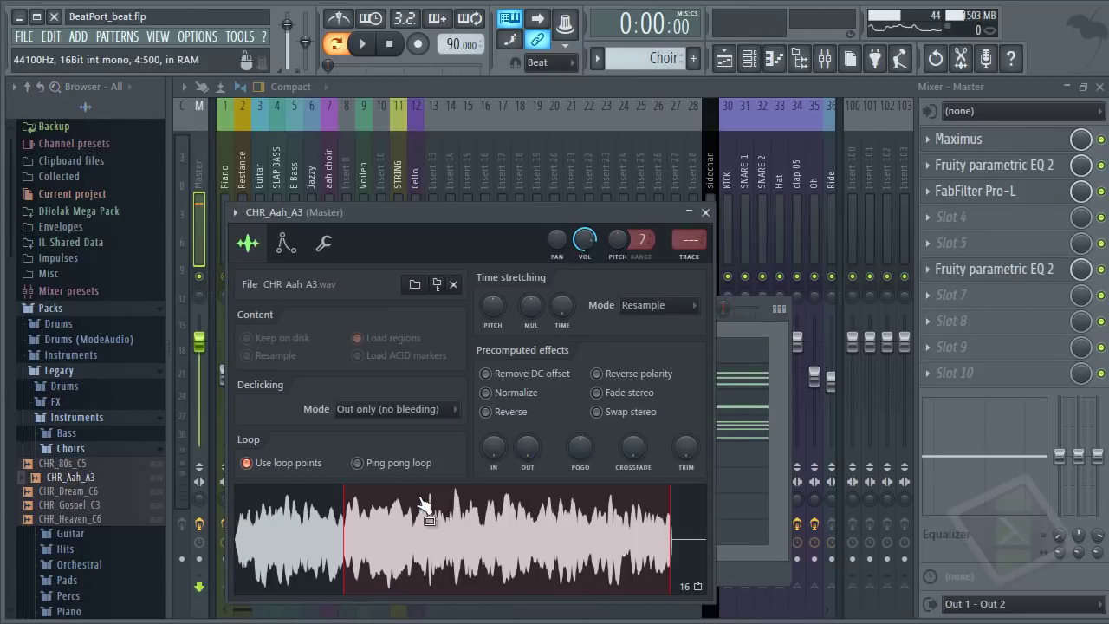
Step: Show the volume envelope of the CHR_Aah_A3 channel and raise its sustain to maximum while auditioning notes
{"action": "left_click", "coordinate": [278, 170]}
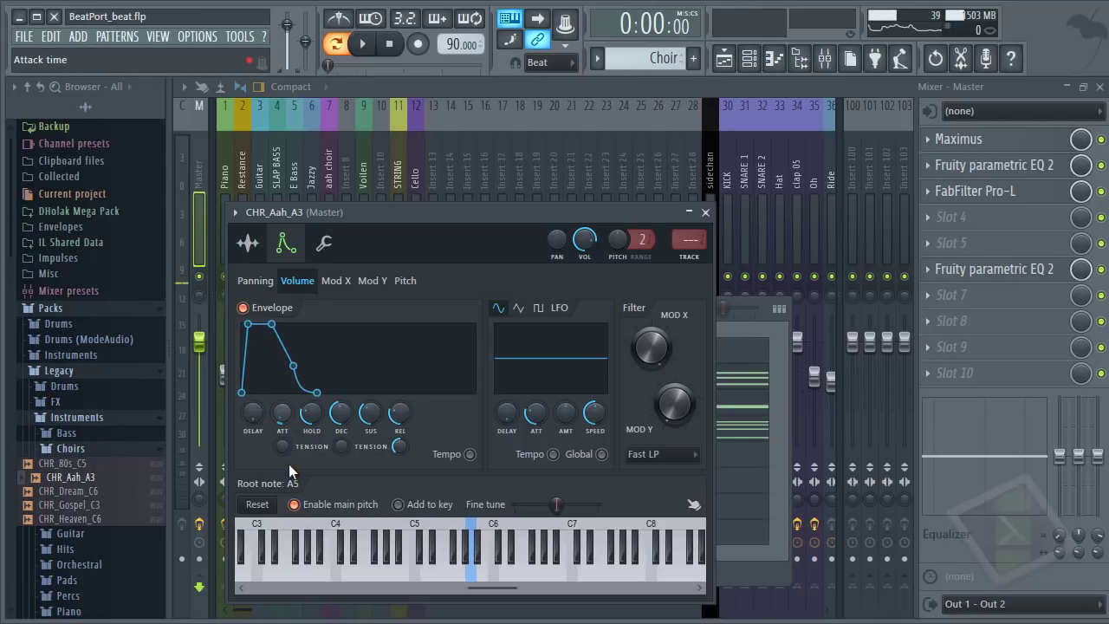
{"action": "key", "text": "b"}
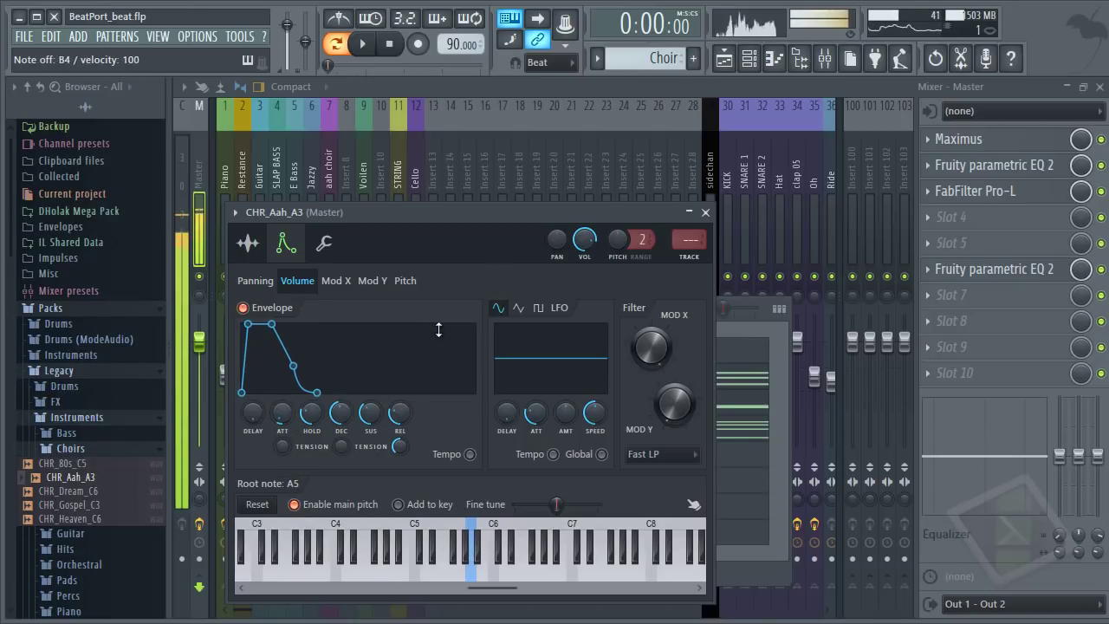
{"action": "key", "text": "w"}
{"action": "key", "text": "w"}
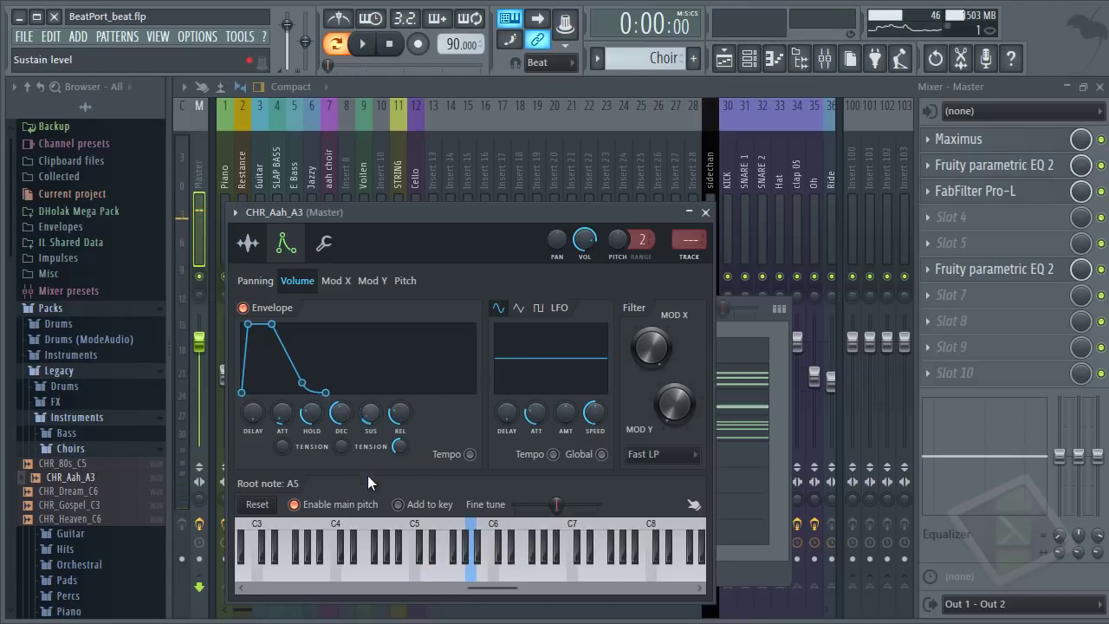
{"action": "key", "text": "w"}
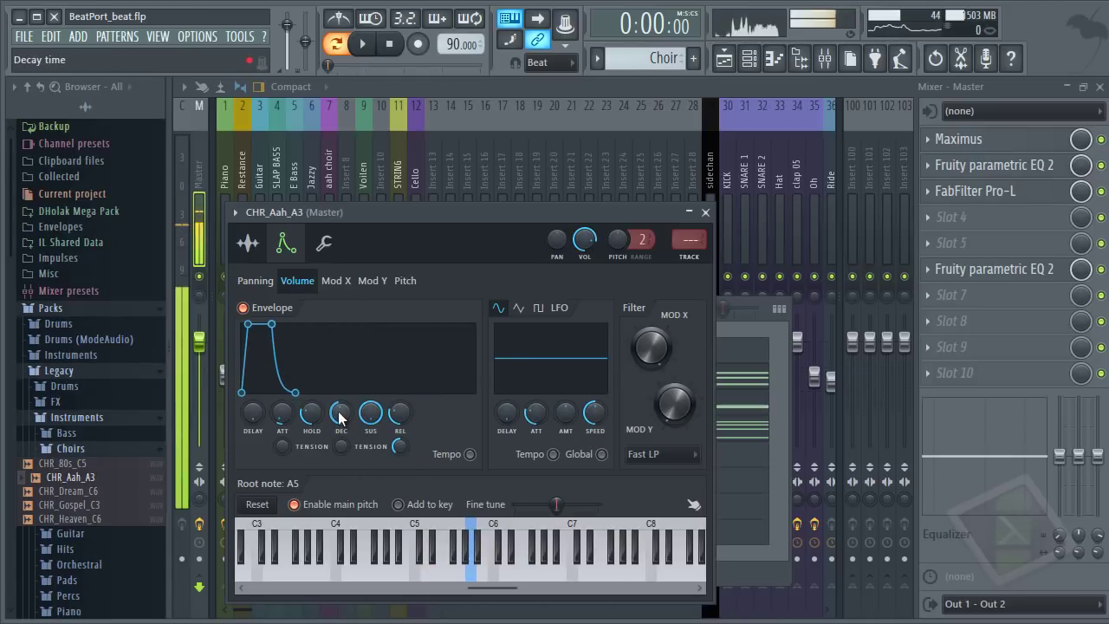
{"action": "key", "text": "w"}
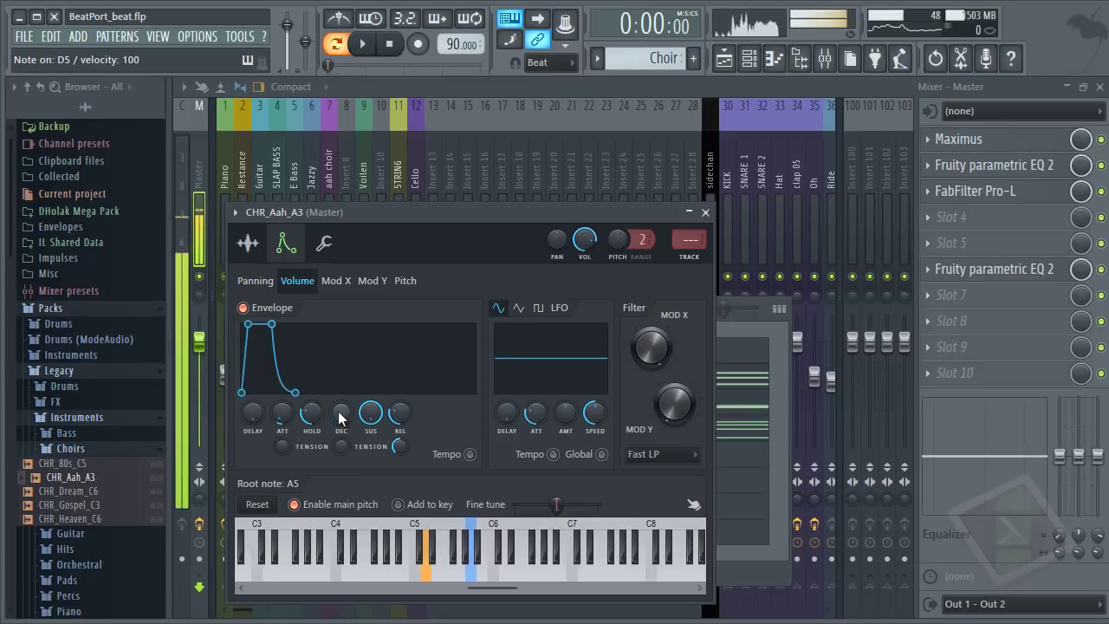
Step: Raise the volume envelope's decay to maximum and adjust its release while auditioning notes, and close the CHR_Aah_A3 settings
{"action": "left_click_drag", "start_coordinate": [340, 414], "coordinate": [340, 320]}
{"action": "left_click_drag", "start_coordinate": [399, 417], "coordinate": [399, 370]}
{"action": "key", "text": "w"}
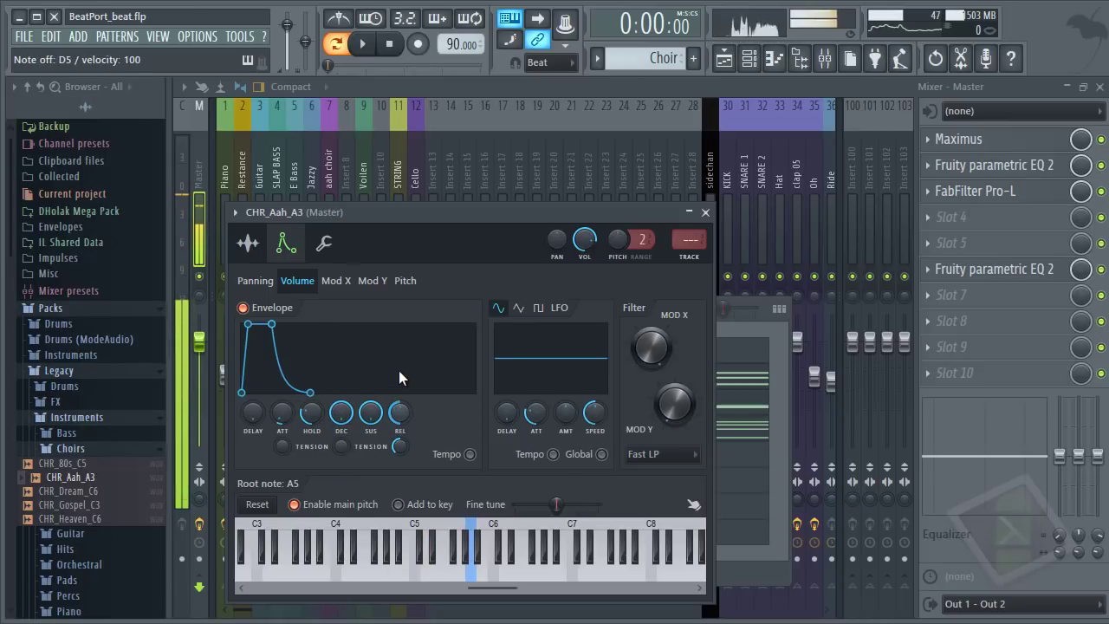
{"action": "left_click_drag", "start_coordinate": [399, 418], "coordinate": [398, 442]}
{"action": "key", "text": "w"}
{"action": "key", "text": "w"}
{"action": "key", "text": "q"}
{"action": "key", "text": "w"}
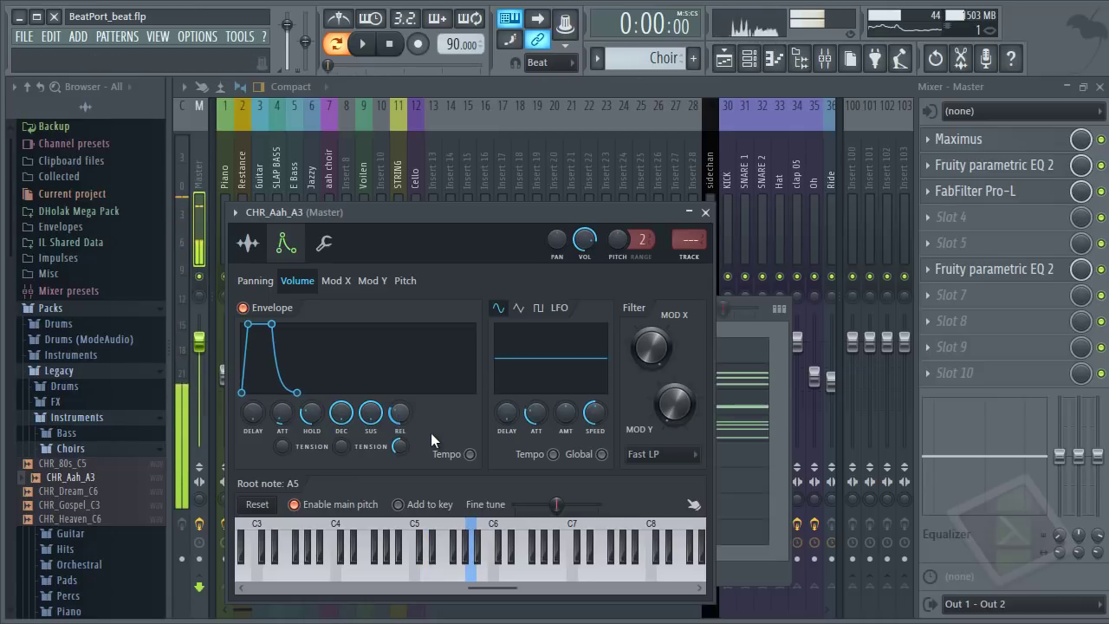
{"action": "left_click", "coordinate": [706, 212]}
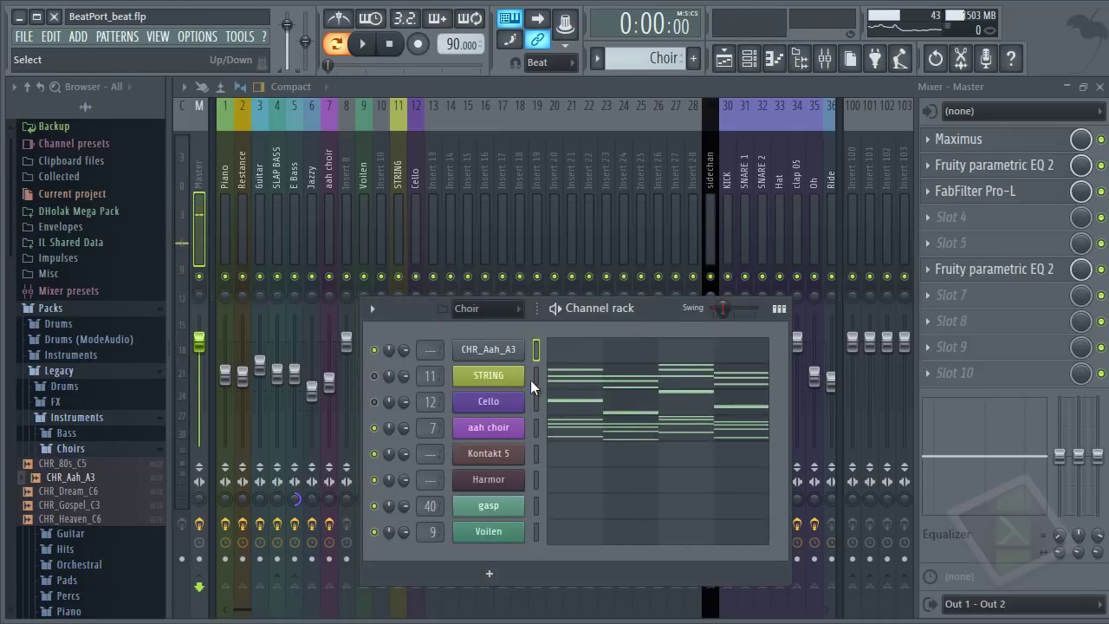
Step: Copy the STRING channel's notes into CHR_Aah_A3 and play the Choir pattern with aah choir muted
{"action": "left_click", "coordinate": [533, 380]}
{"action": "key", "text": "ctrl+c"}
{"action": "left_click", "coordinate": [535, 345]}
{"action": "key", "text": "ctrl+v"}
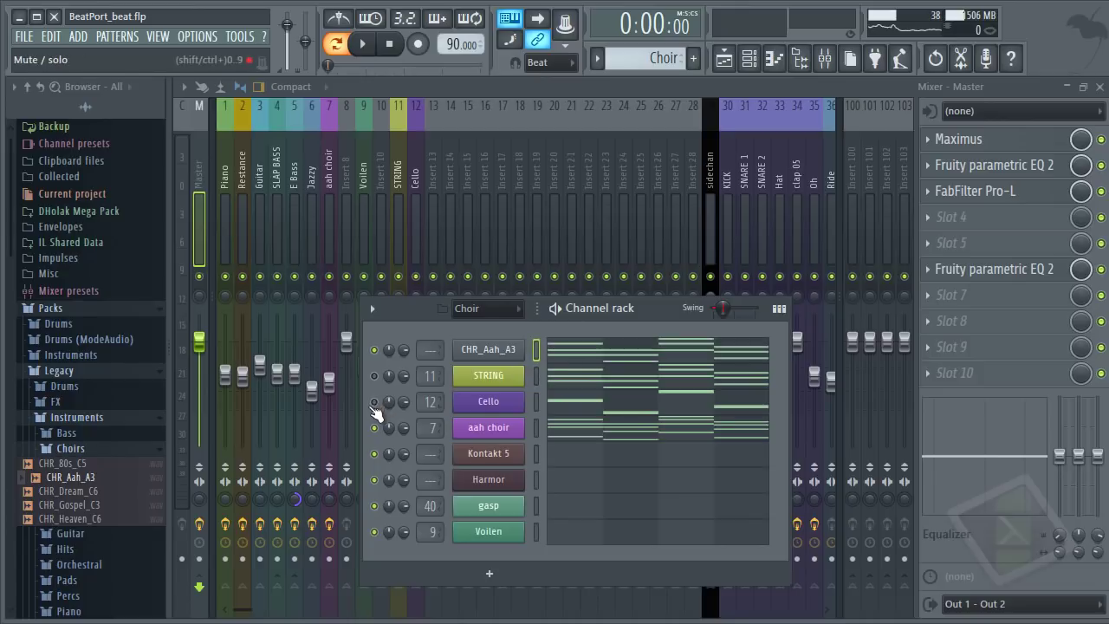
{"action": "key", "text": "space"}
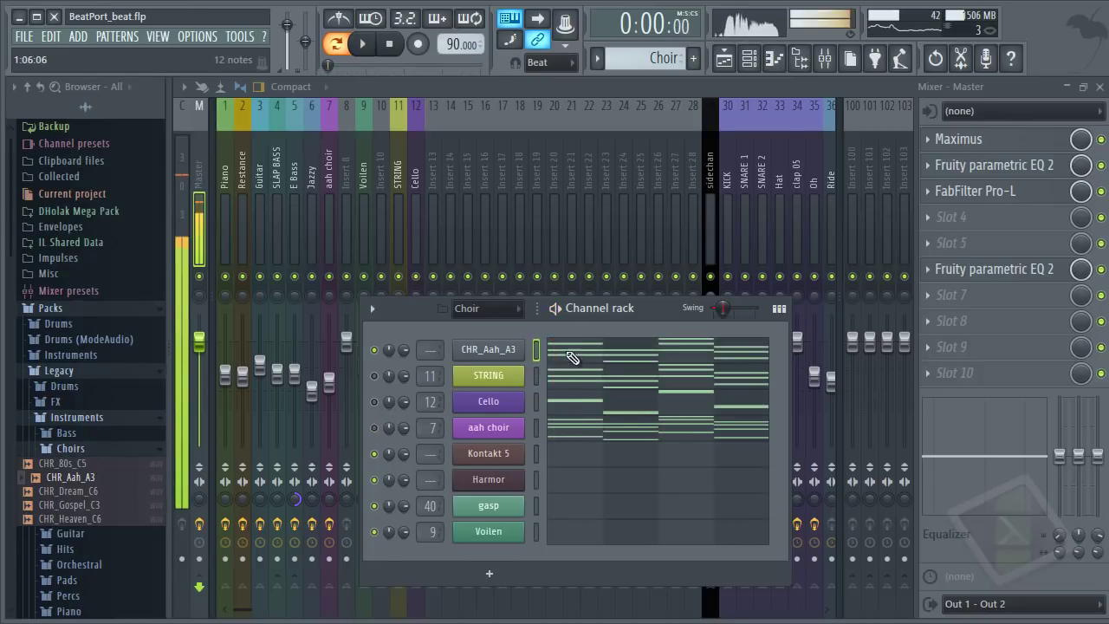
Step: Examine the copied CHR_Aah_A3 chords in the piano roll during playback, and stop the pattern
{"action": "left_click", "coordinate": [570, 353]}
{"action": "key", "text": "ctrl+a"}
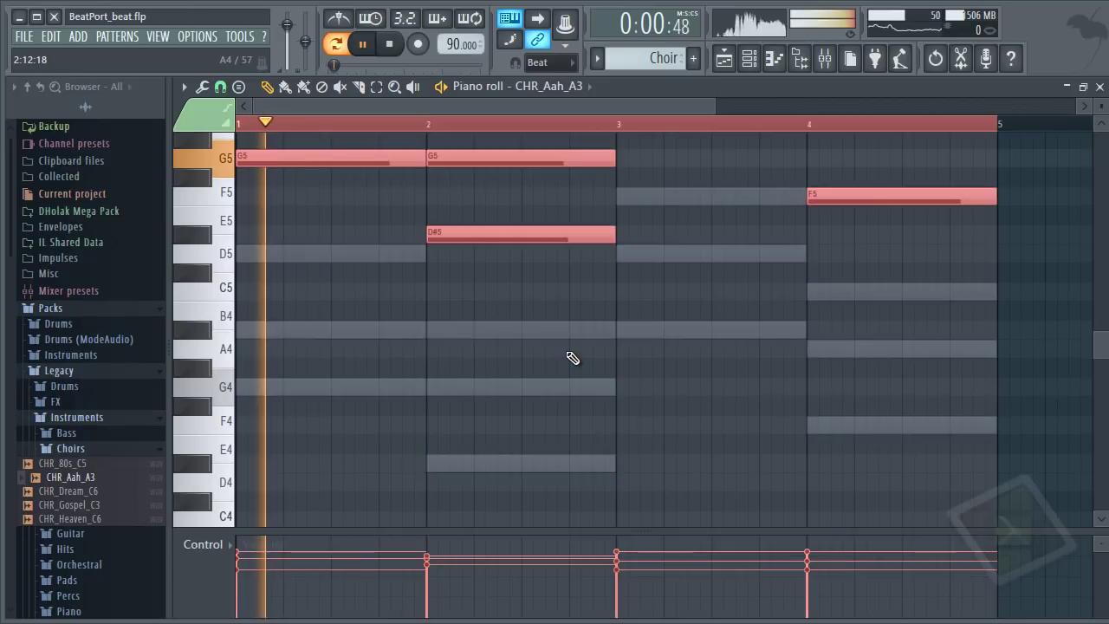
{"action": "key", "text": "ctrl+d"}
{"action": "right_click", "coordinate": [568, 353], "text": "ctrl"}
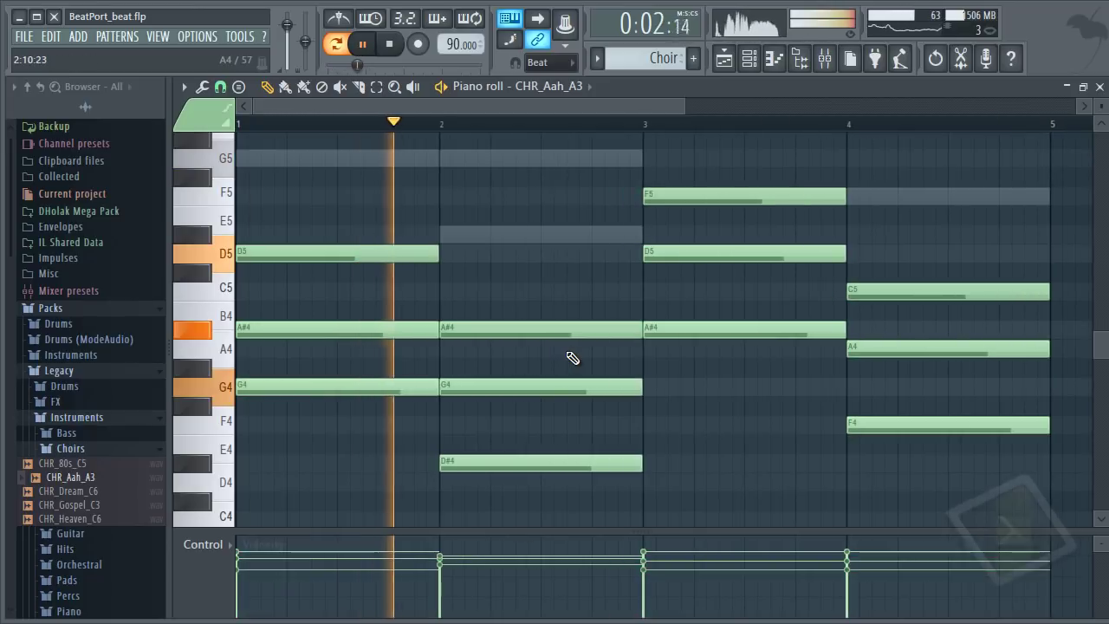
{"action": "key", "text": "Escape"}
{"action": "key", "text": "space"}
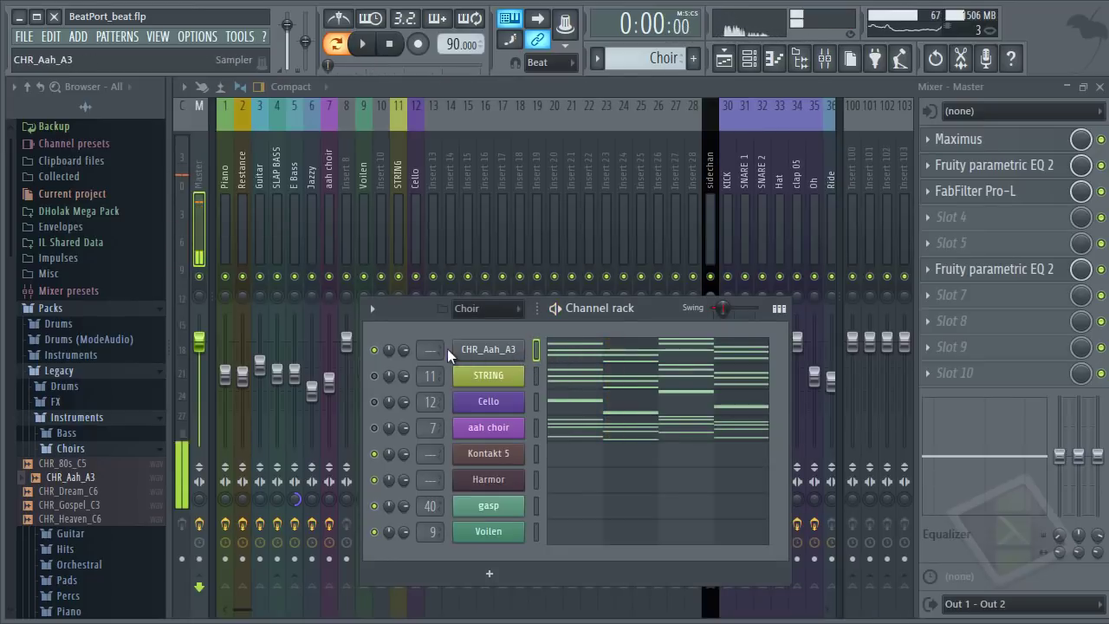
Step: Route CHR_Aah_A3 to mixer track 16, add Fruity Parametric EQ 2 in its first effect slot, and start playback
{"action": "left_click_drag", "start_coordinate": [422, 312], "coordinate": [412, 235]}
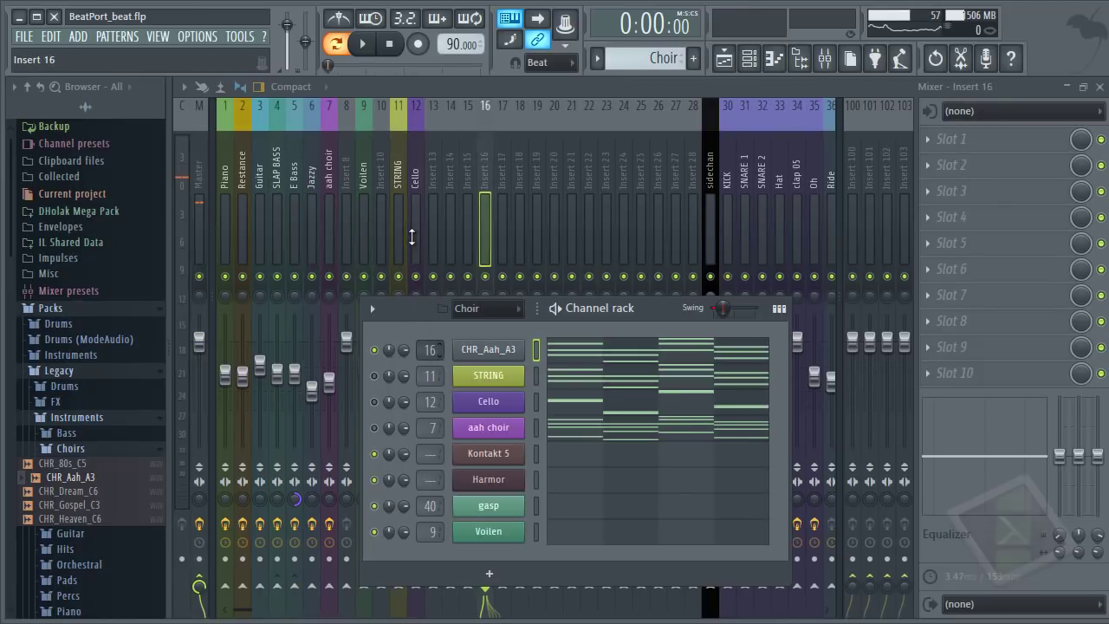
{"action": "left_click", "coordinate": [937, 143]}
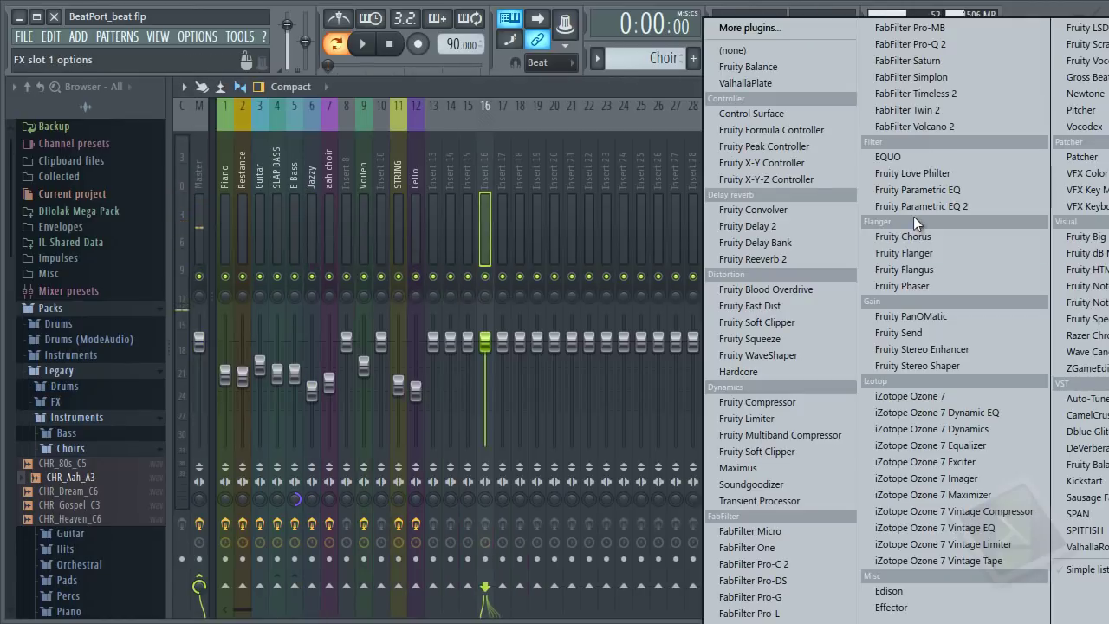
{"action": "left_click", "coordinate": [915, 212]}
{"action": "key", "text": "space"}
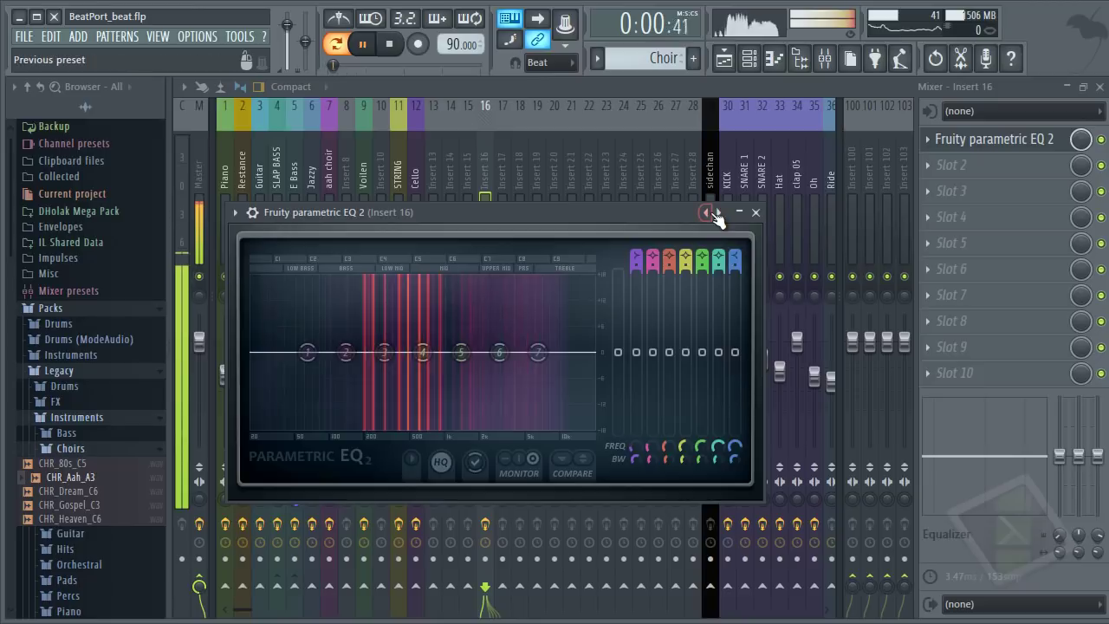
Step: Shape the Insert 16 EQ with a low cut on band 1, cuts on bands 3 (about 236 Hz), 4 and 5, and a slight band 6 boost
{"action": "key", "text": "space"}
{"action": "right_click", "coordinate": [708, 212]}
{"action": "left_click", "coordinate": [736, 271]}
{"action": "left_click_drag", "start_coordinate": [307, 351], "coordinate": [422, 412]}
{"action": "key", "text": "space"}
{"action": "left_click_drag", "start_coordinate": [461, 354], "coordinate": [500, 400]}
{"action": "left_click_drag", "start_coordinate": [511, 357], "coordinate": [529, 349]}
{"action": "left_click_drag", "start_coordinate": [421, 385], "coordinate": [381, 416]}
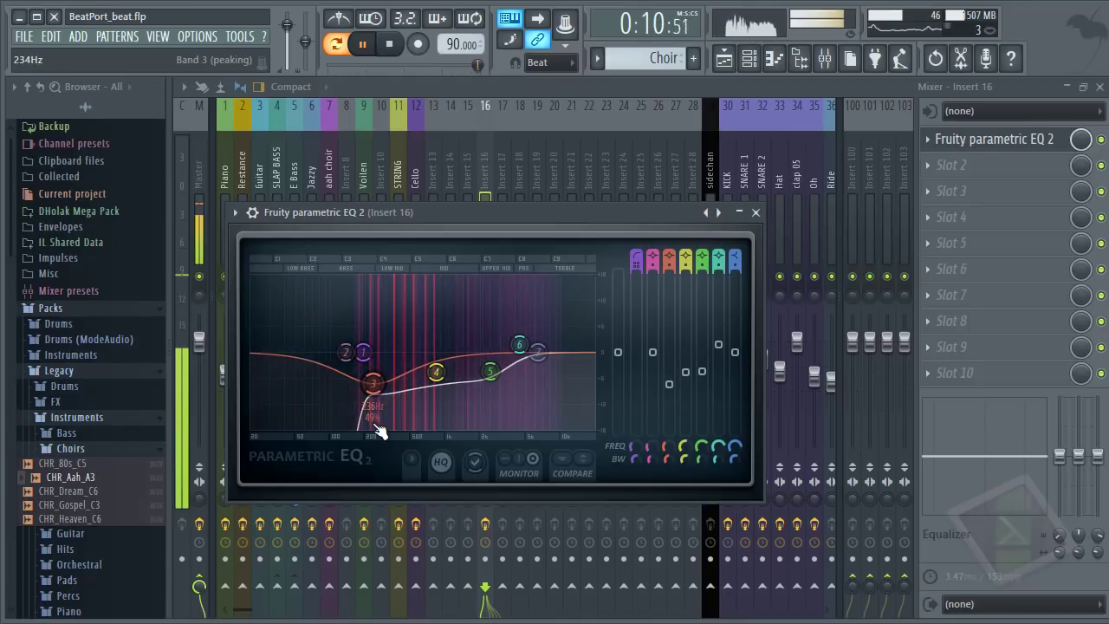
{"action": "key", "text": "space"}
Step: Add Fruity Reeverb 2 to slot 3 of Insert 16 with the MEDIUM REVERB preset, raise its wet level, and close both effect windows
{"action": "left_click", "coordinate": [951, 197]}
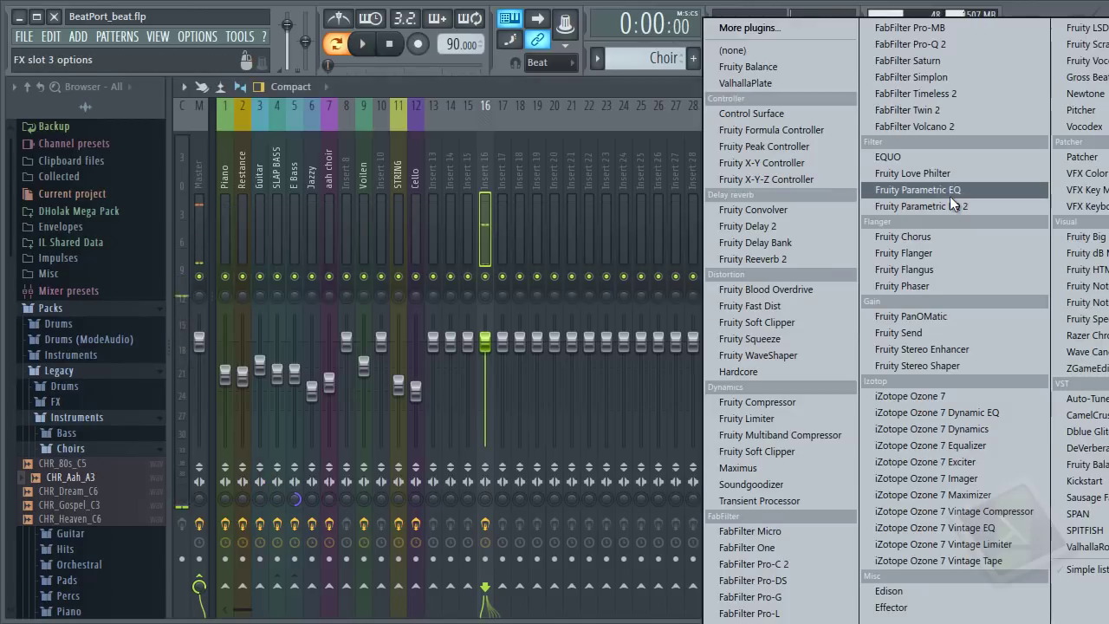
{"action": "left_click", "coordinate": [811, 257]}
{"action": "key", "text": "space"}
{"action": "right_click", "coordinate": [645, 259]}
{"action": "mouse_move", "coordinate": [693, 299]}
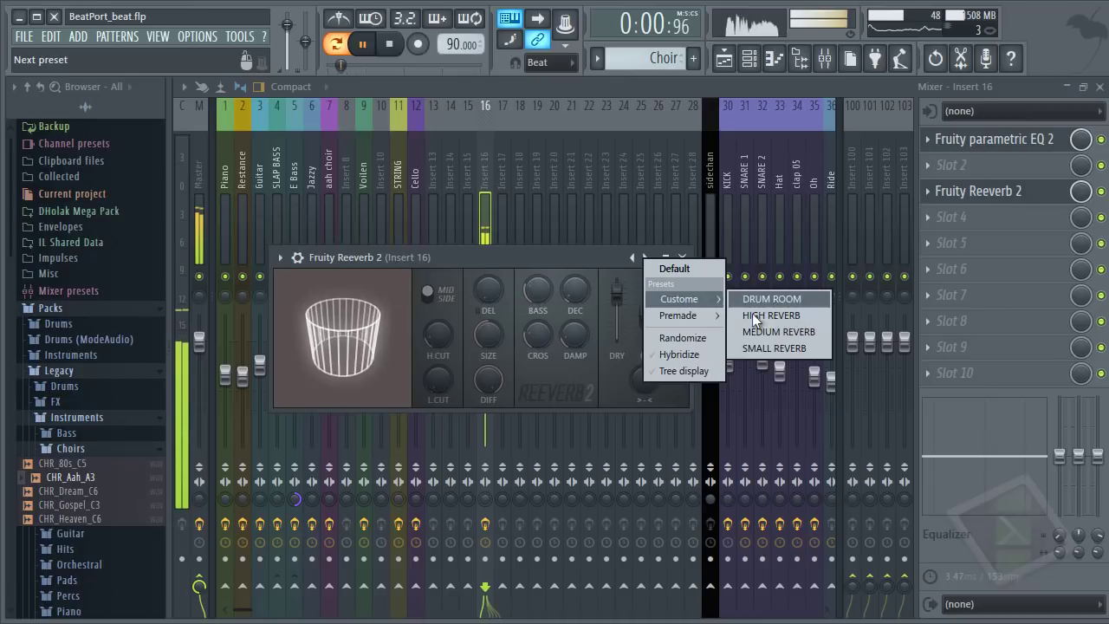
{"action": "left_click", "coordinate": [784, 330]}
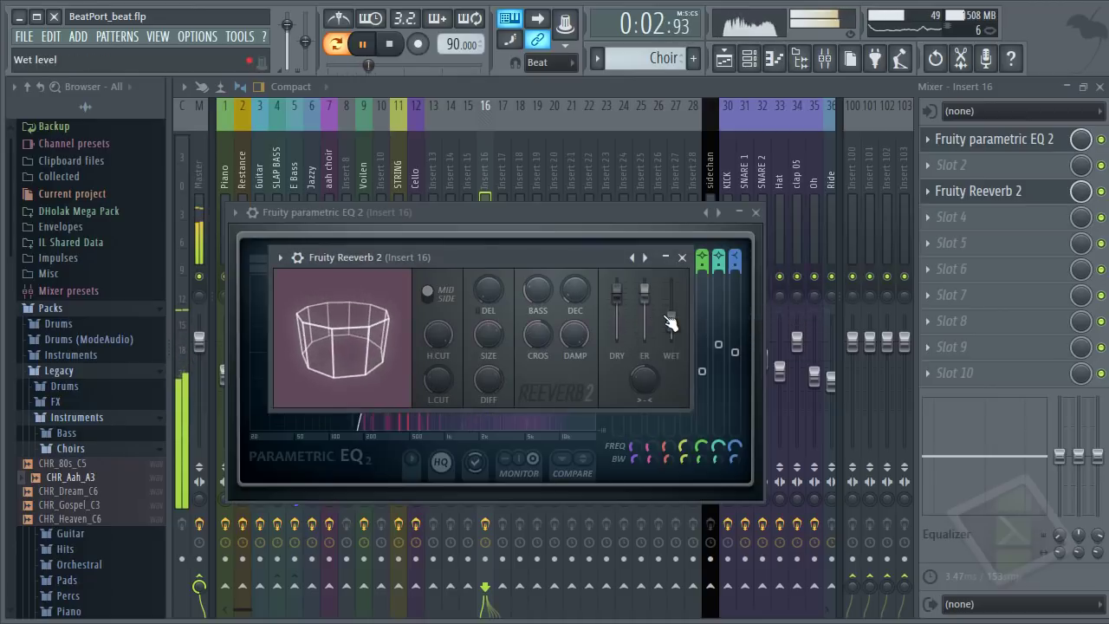
{"action": "left_click_drag", "start_coordinate": [672, 319], "coordinate": [671, 288]}
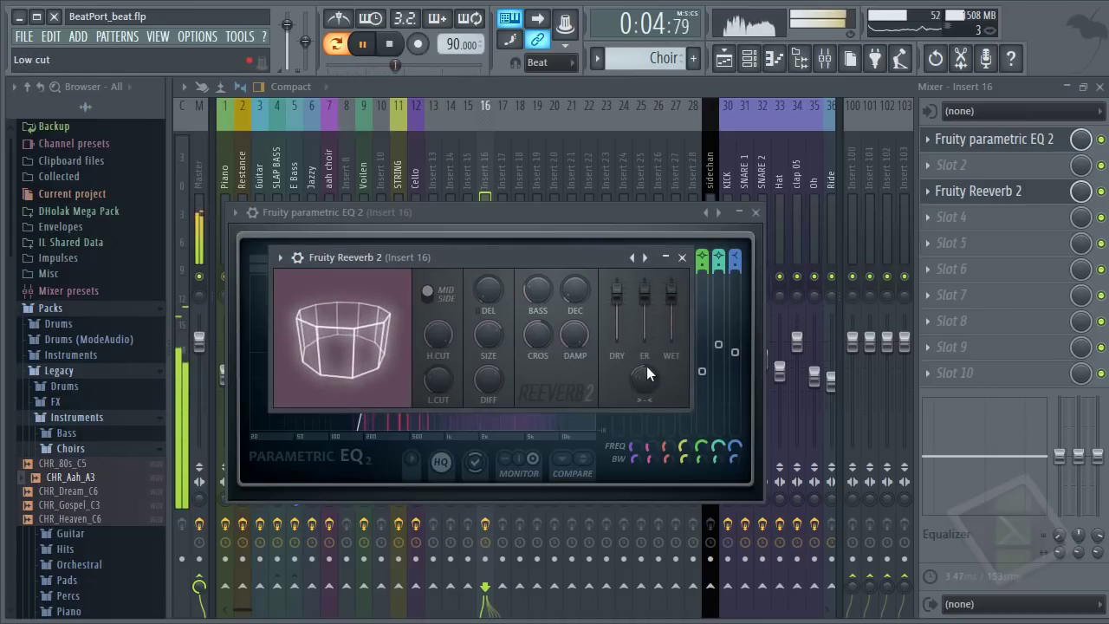
{"action": "left_click", "coordinate": [682, 258]}
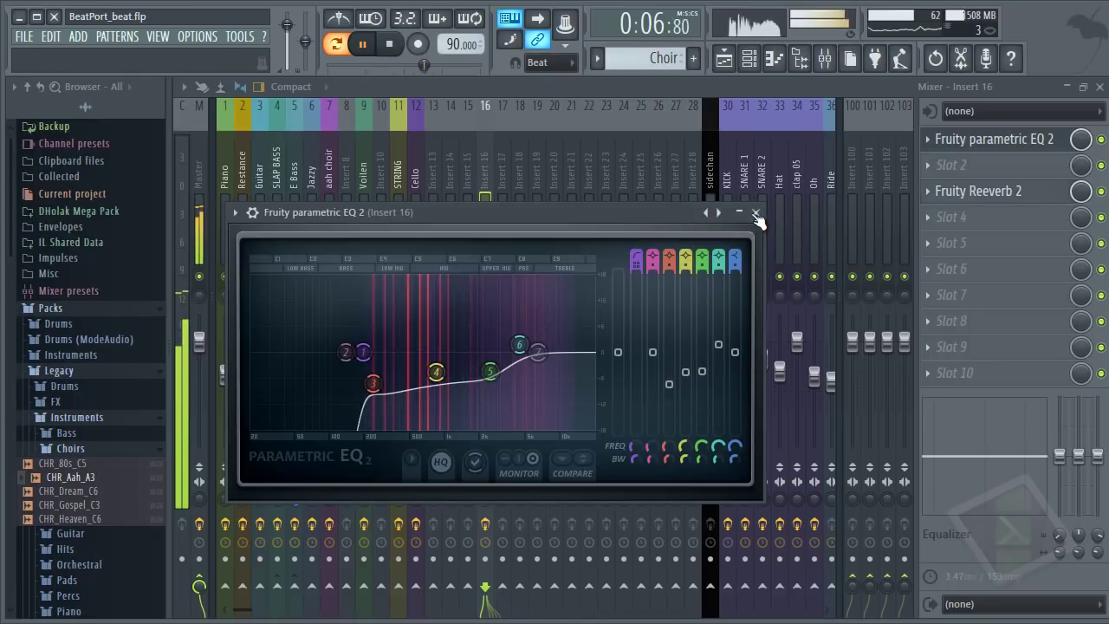
{"action": "left_click", "coordinate": [756, 213]}
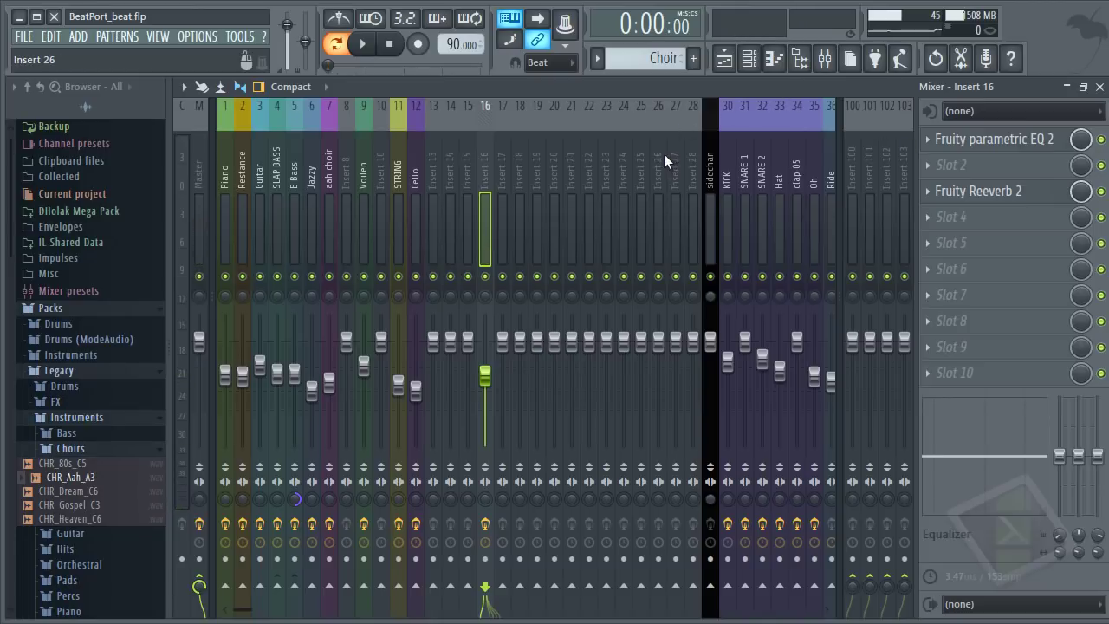
Step: Show the choir and strings presets in the Orchestral folder of the Packs instruments
{"action": "key", "text": "F9"}
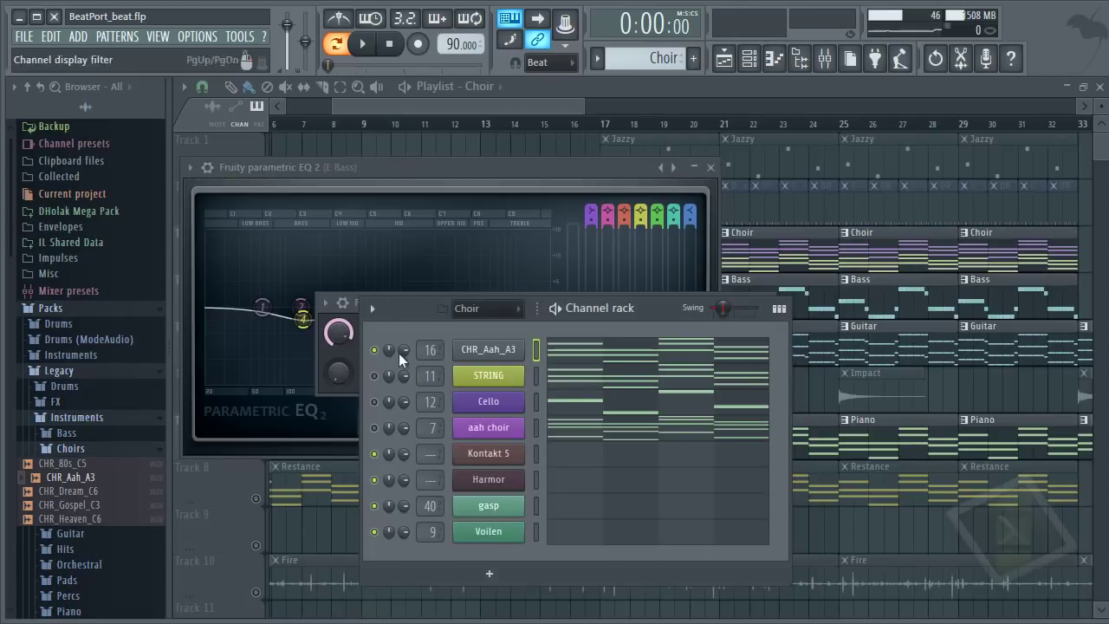
{"action": "left_click", "coordinate": [71, 355]}
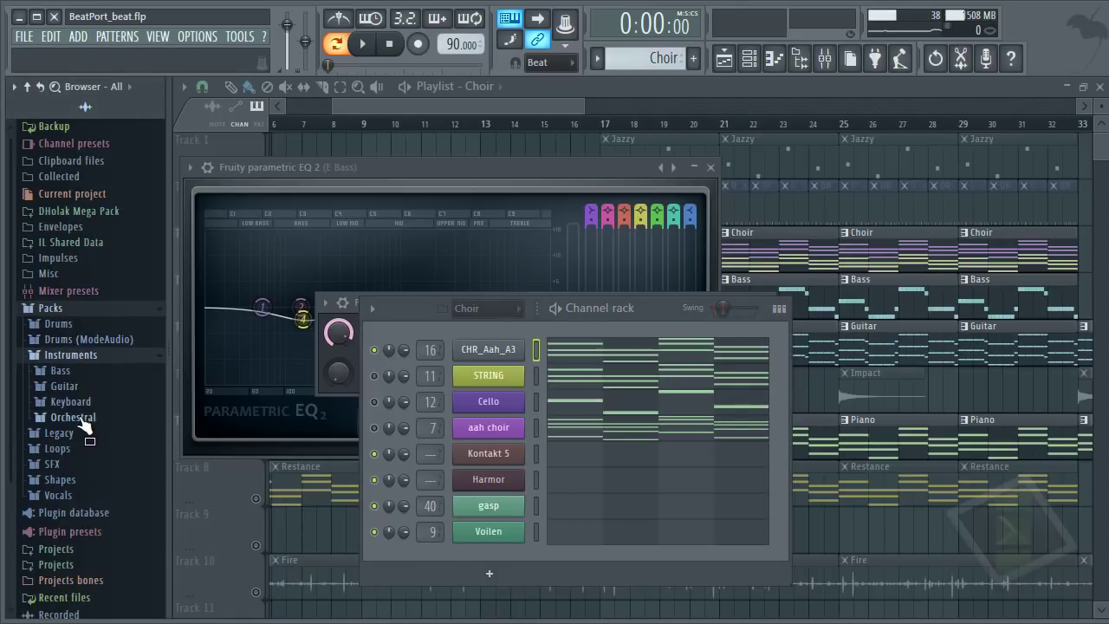
{"action": "left_click", "coordinate": [77, 415]}
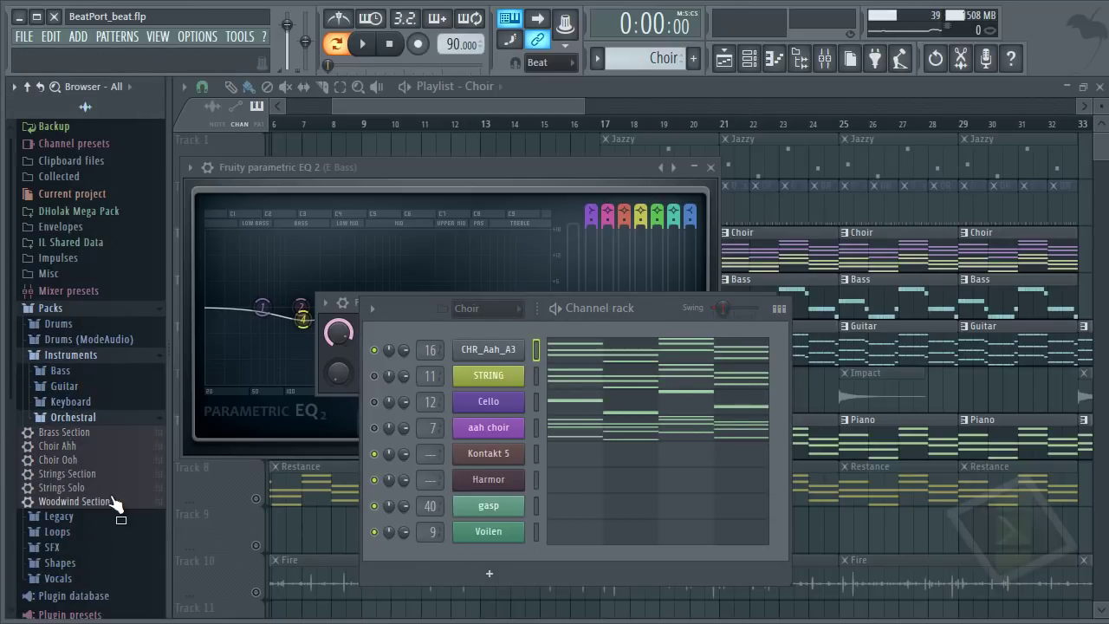
{"action": "left_click_drag", "start_coordinate": [72, 447], "coordinate": [256, 469]}
Step: Delete the CHR_Aah_A3 channel and briefly play the Choir pattern with STRING, Cello and aah choir unmuted
{"action": "left_click", "coordinate": [376, 349]}
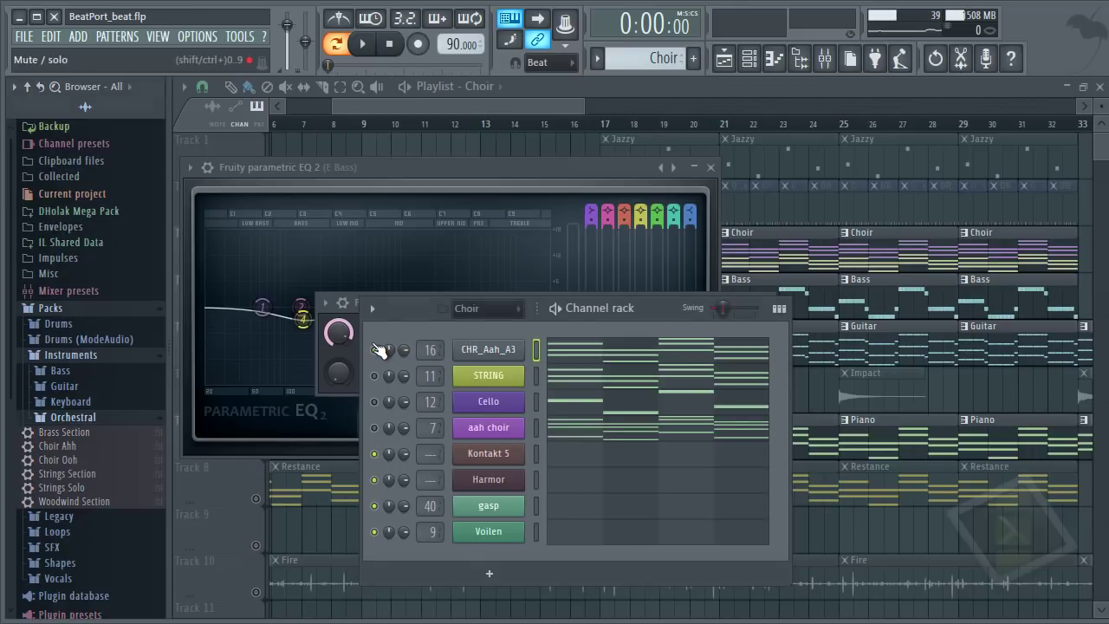
{"action": "left_click", "coordinate": [375, 349]}
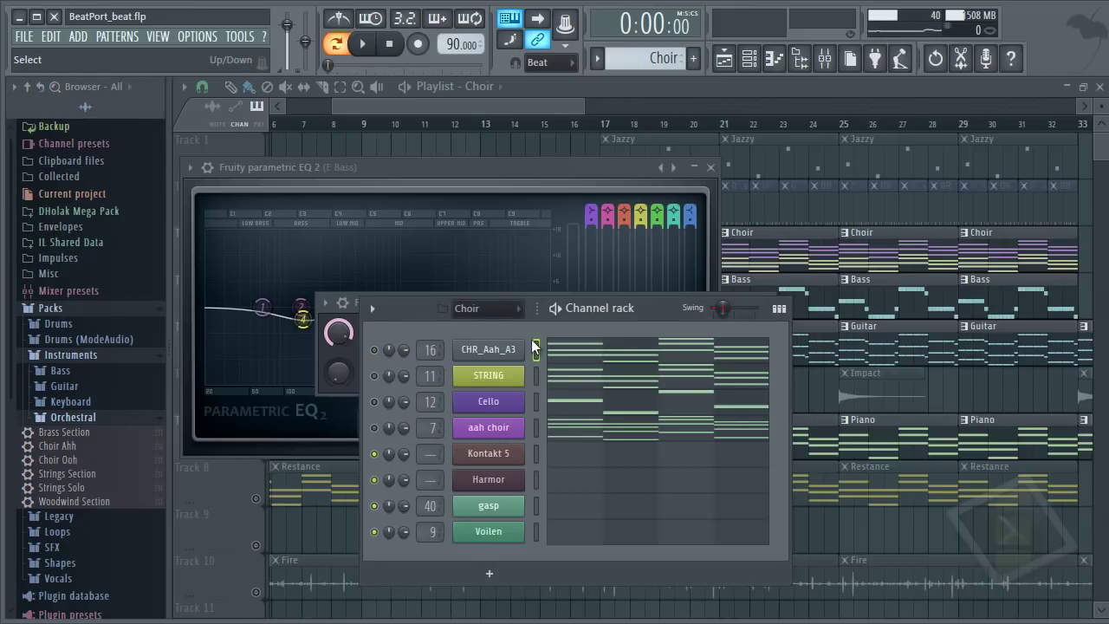
{"action": "key", "text": "alt+Delete"}
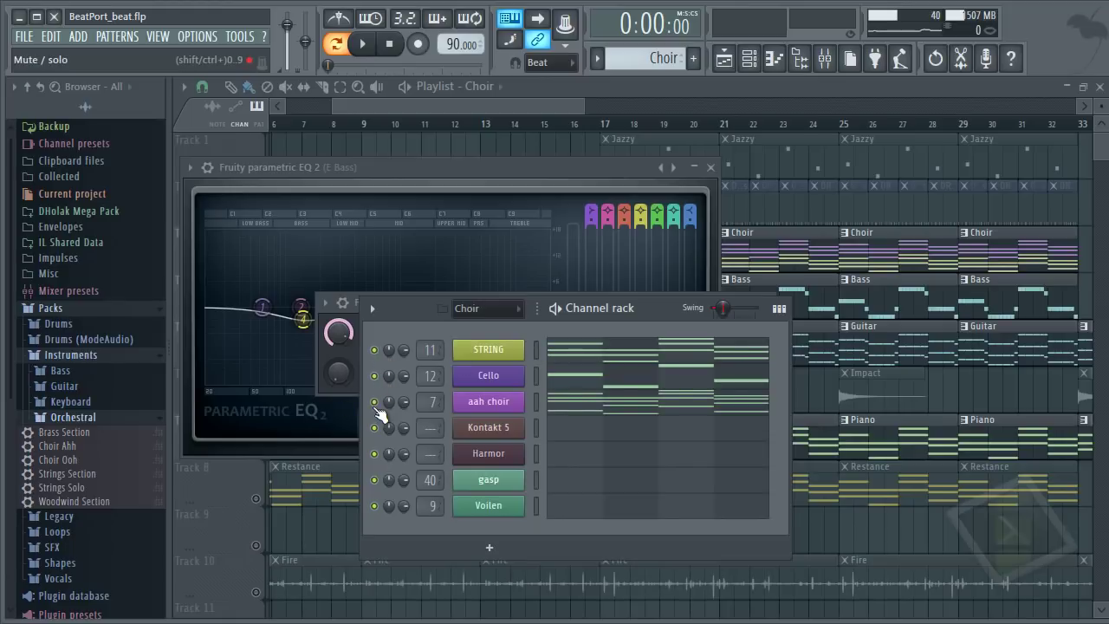
{"action": "key", "text": "space"}
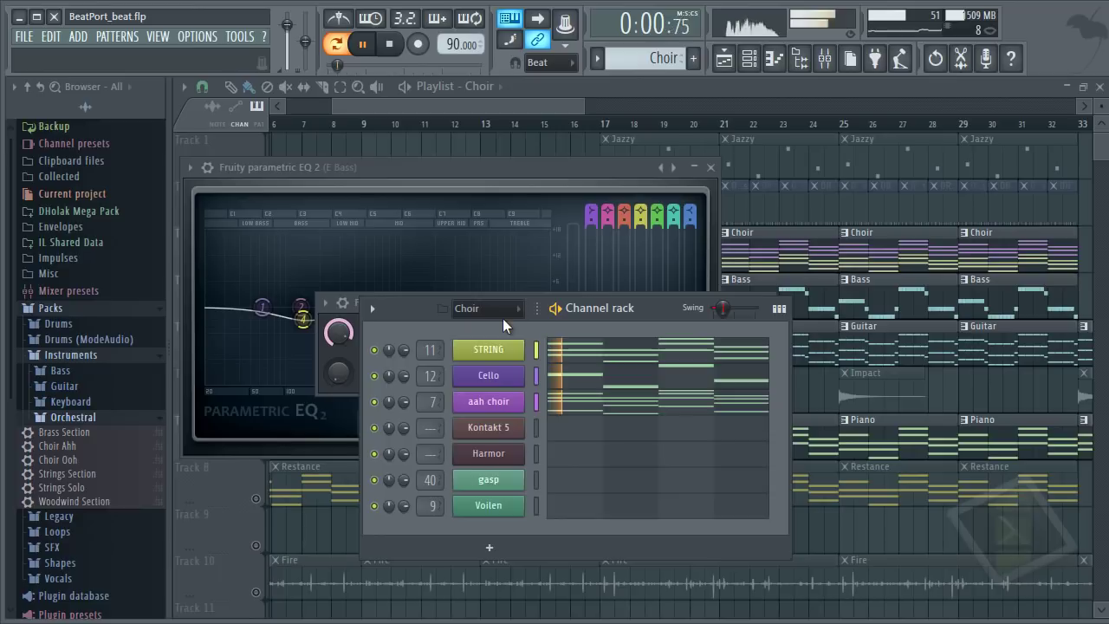
{"action": "key", "text": "space"}
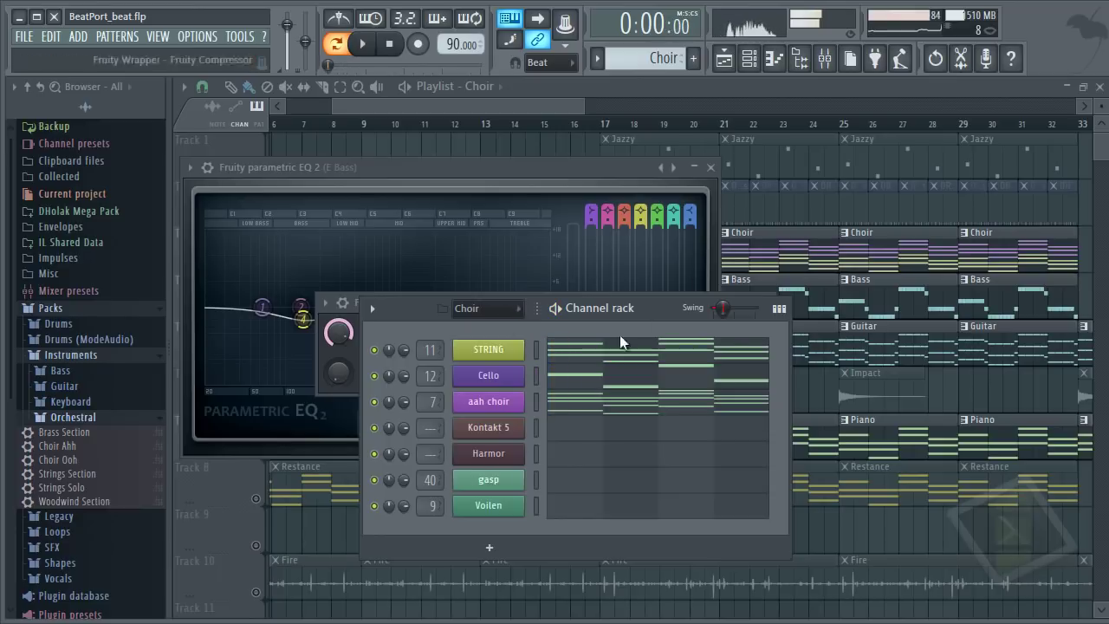
Step: Examine the effect chains on the STRING, Cello and aah choir mixer tracks
{"action": "left_click", "coordinate": [824, 57]}
{"action": "left_click", "coordinate": [396, 182]}
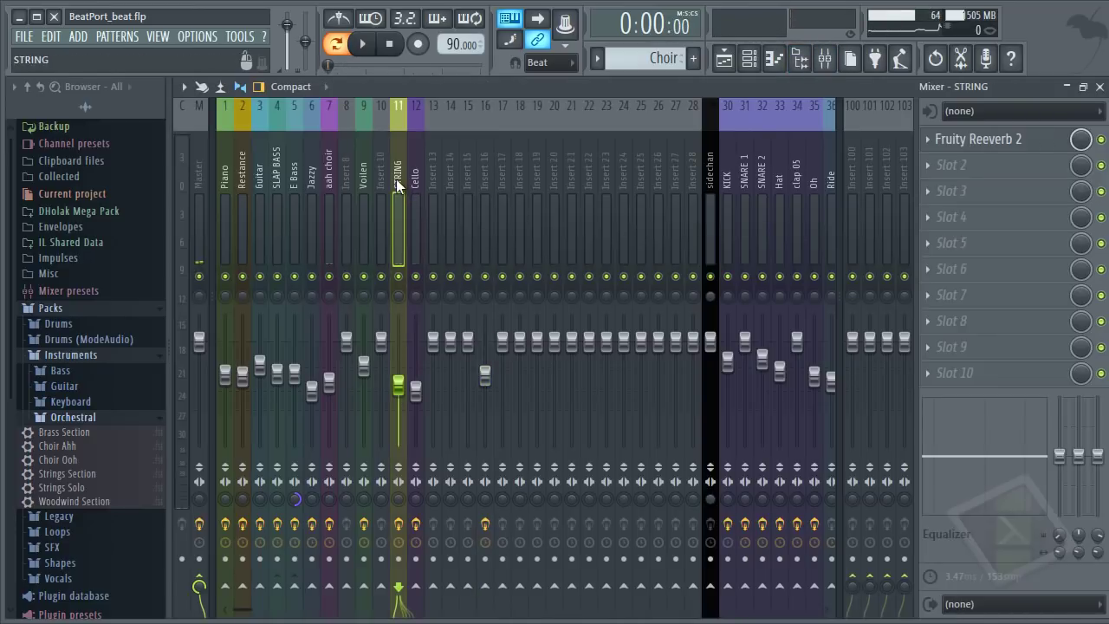
{"action": "left_click", "coordinate": [414, 175]}
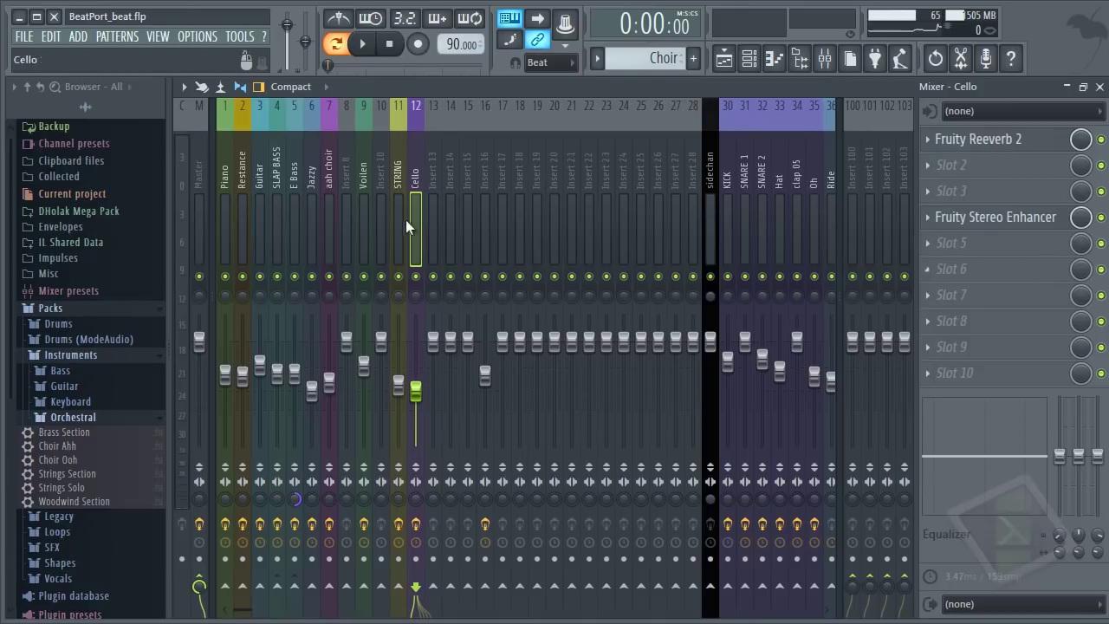
{"action": "key", "text": "F9"}
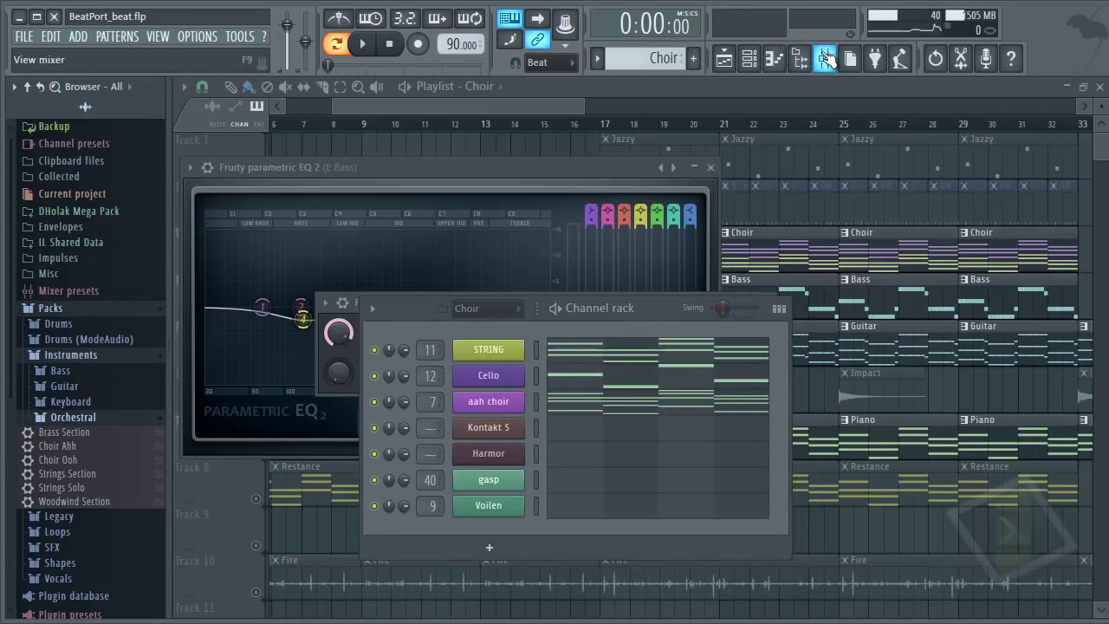
{"action": "left_click", "coordinate": [826, 58]}
{"action": "left_click", "coordinate": [331, 138]}
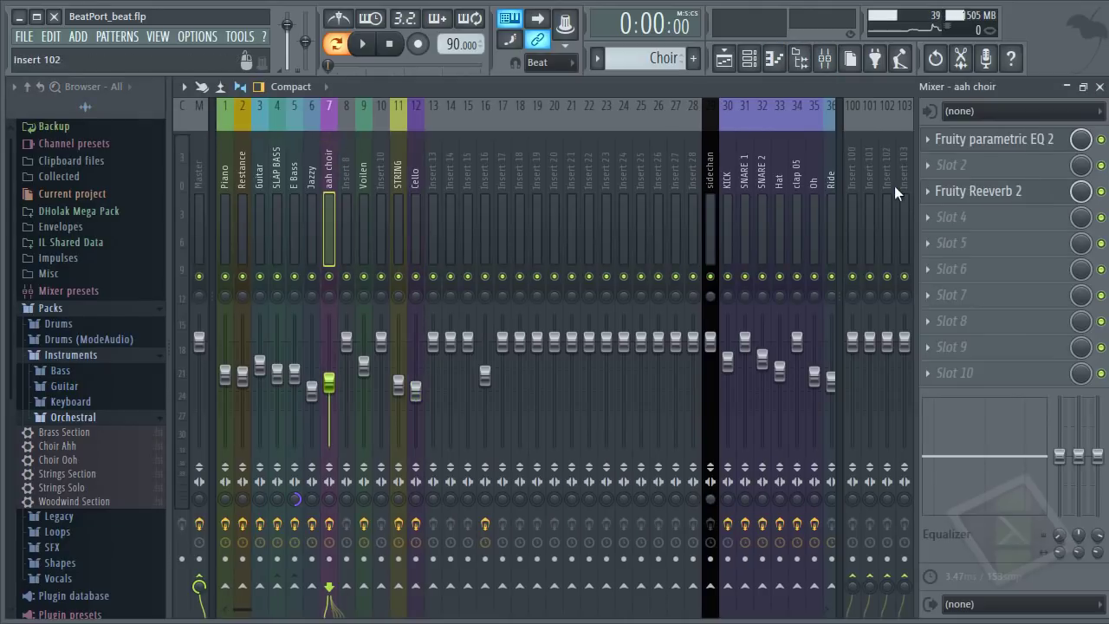
Step: Check the Fruity parametric EQ 2 and Fruity Reeverb 2 settings on the aah choir track and close both windows
{"action": "left_click", "coordinate": [1021, 143]}
{"action": "left_click", "coordinate": [1020, 141]}
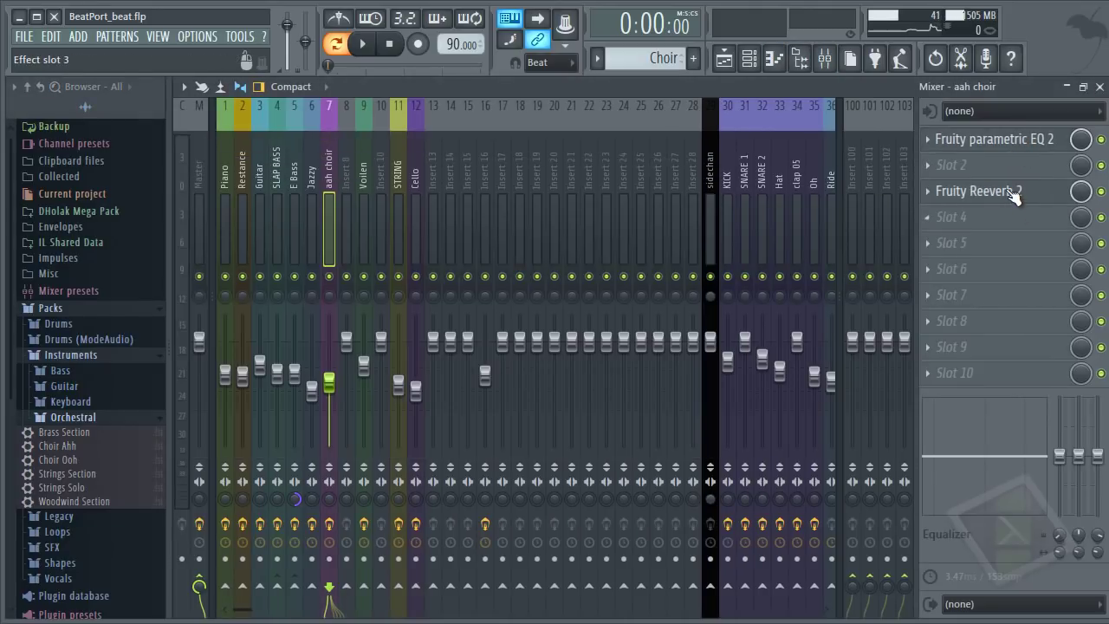
{"action": "left_click", "coordinate": [943, 190]}
{"action": "left_click", "coordinate": [943, 191]}
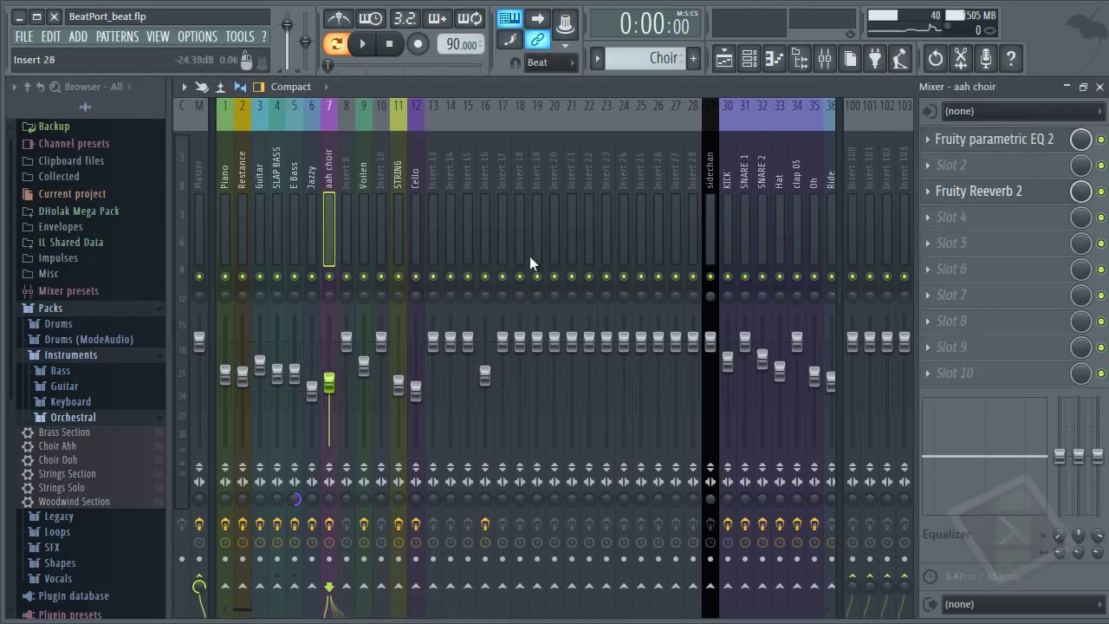
Step: Switch to the Gasp pattern and play it briefly with the channel rack open
{"action": "left_click", "coordinate": [749, 58]}
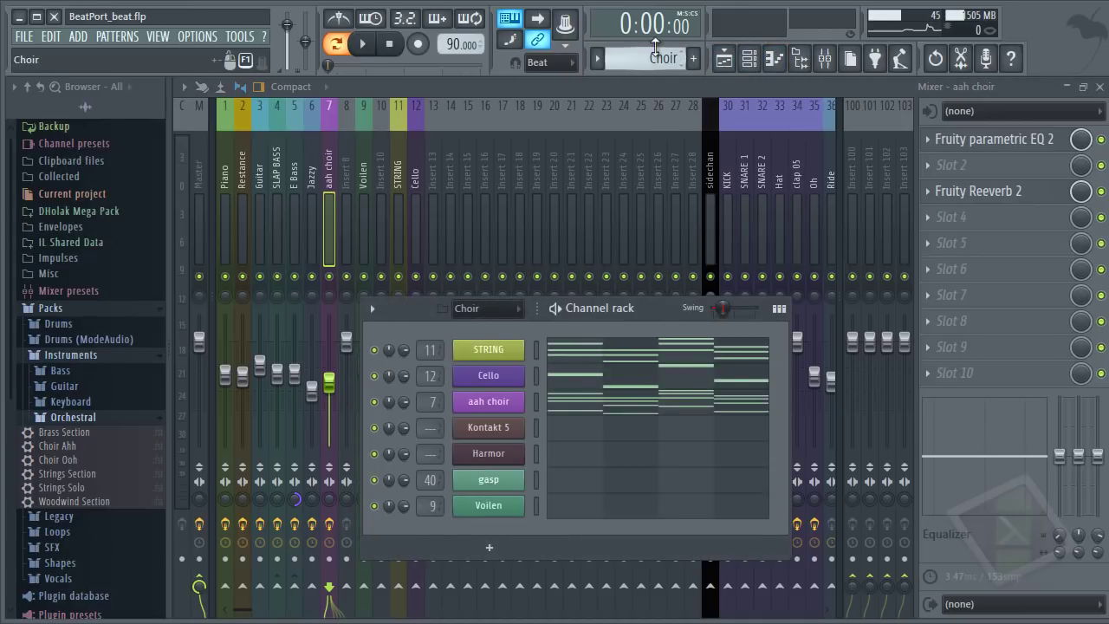
{"action": "scroll", "coordinate": [655, 48], "scroll_direction": "down", "scroll_amount": 1}
{"action": "left_click", "coordinate": [659, 60]}
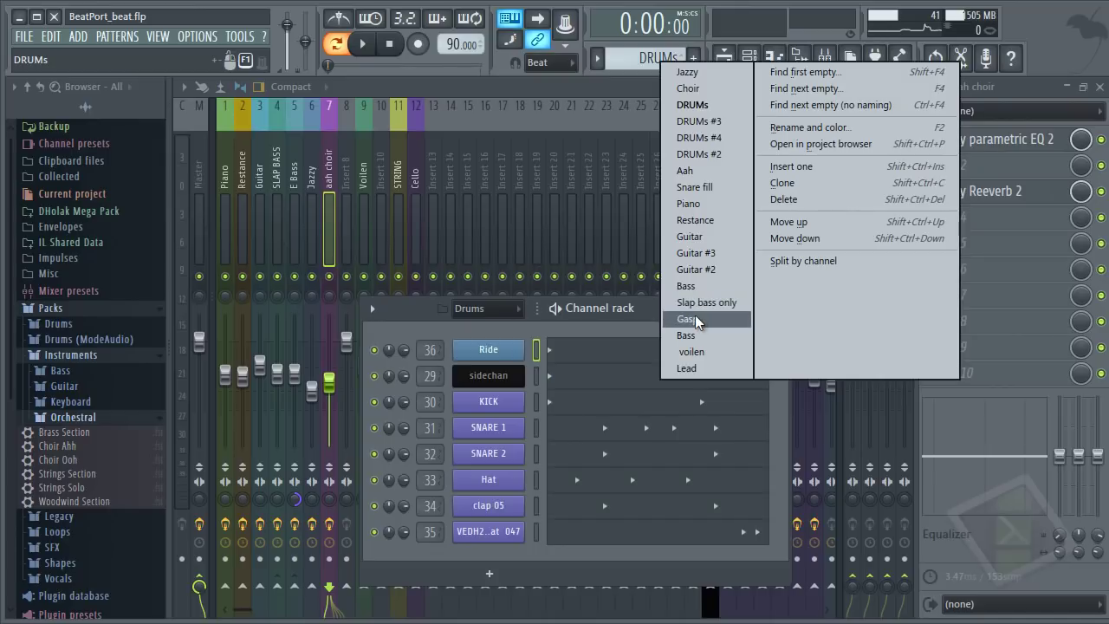
{"action": "left_click", "coordinate": [690, 319]}
{"action": "key", "text": "space"}
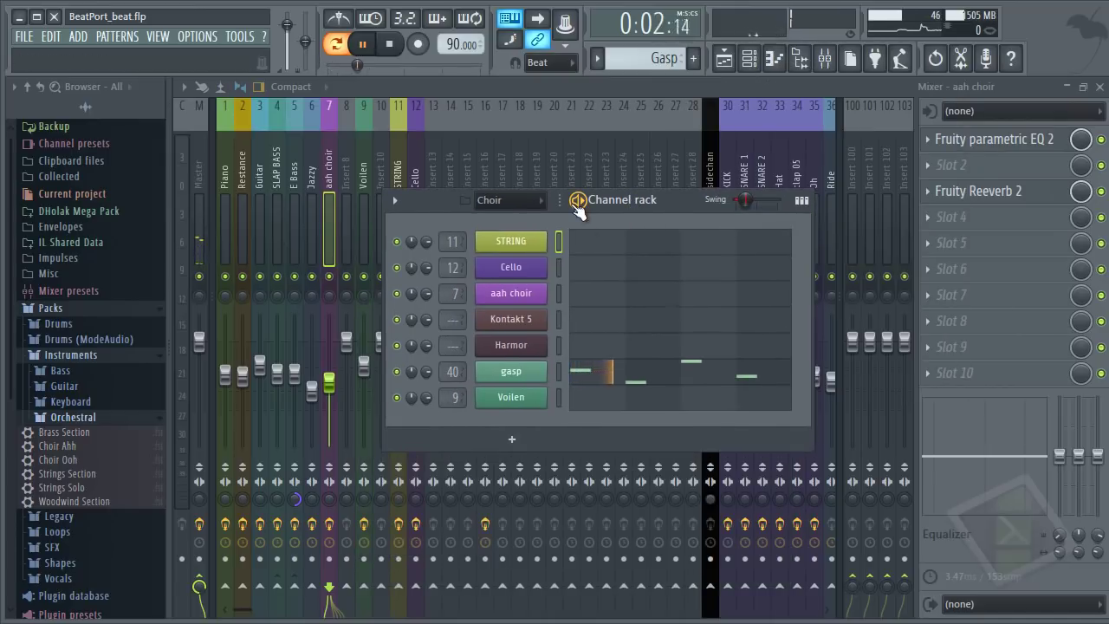
{"action": "key", "text": "space"}
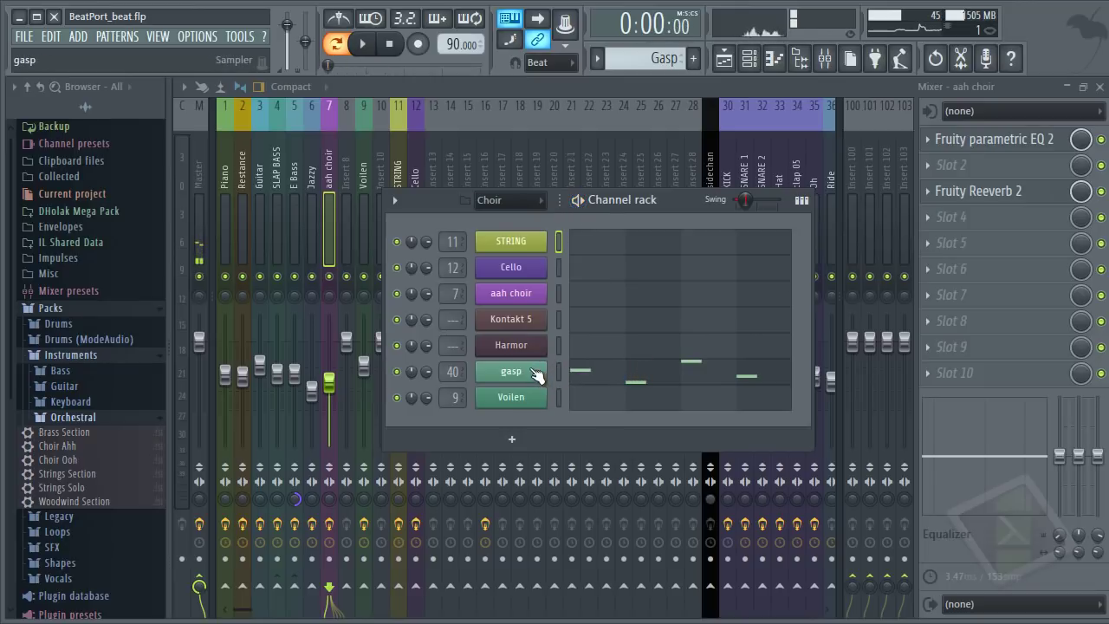
Step: Show the gasp channel's sample and sampler settings, then close the sampler window and the channel rack
{"action": "left_click", "coordinate": [528, 372]}
{"action": "left_click", "coordinate": [202, 197]}
{"action": "left_click_drag", "start_coordinate": [348, 166], "coordinate": [437, 132]}
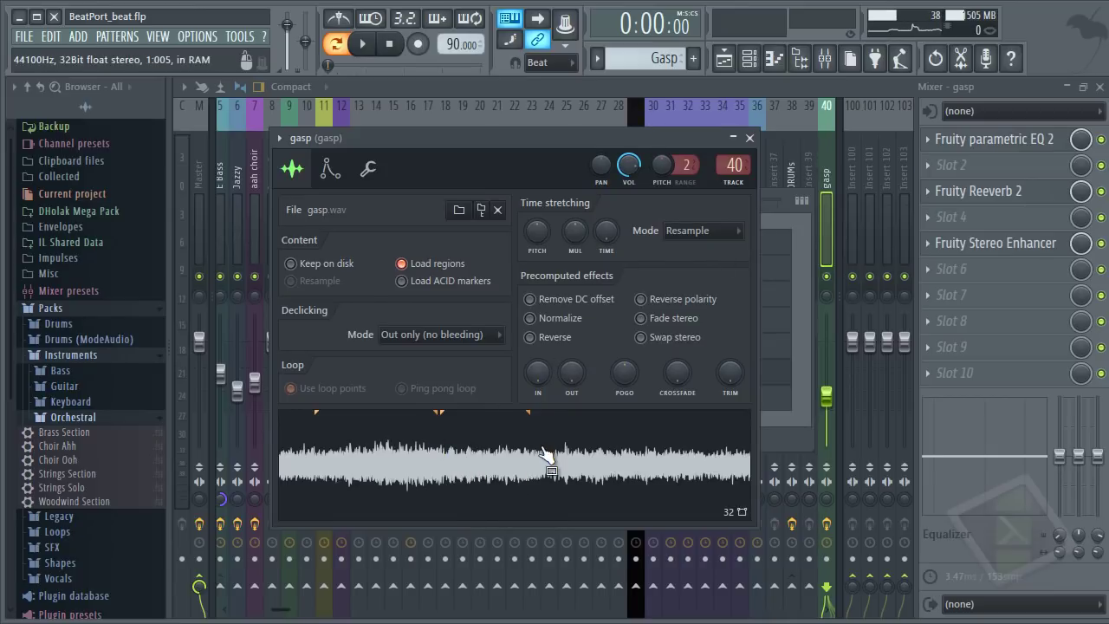
{"action": "left_click", "coordinate": [749, 138]}
{"action": "left_click", "coordinate": [579, 100]}
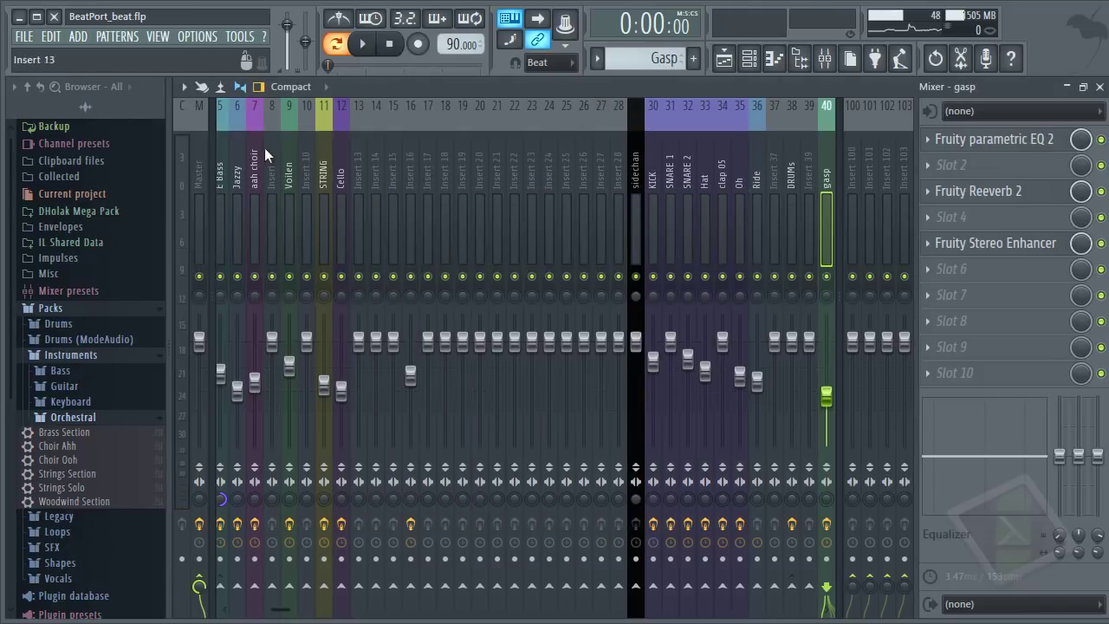
Step: Load Newtone into slot 8 of the Master track and close its window
{"action": "left_click", "coordinate": [202, 172]}
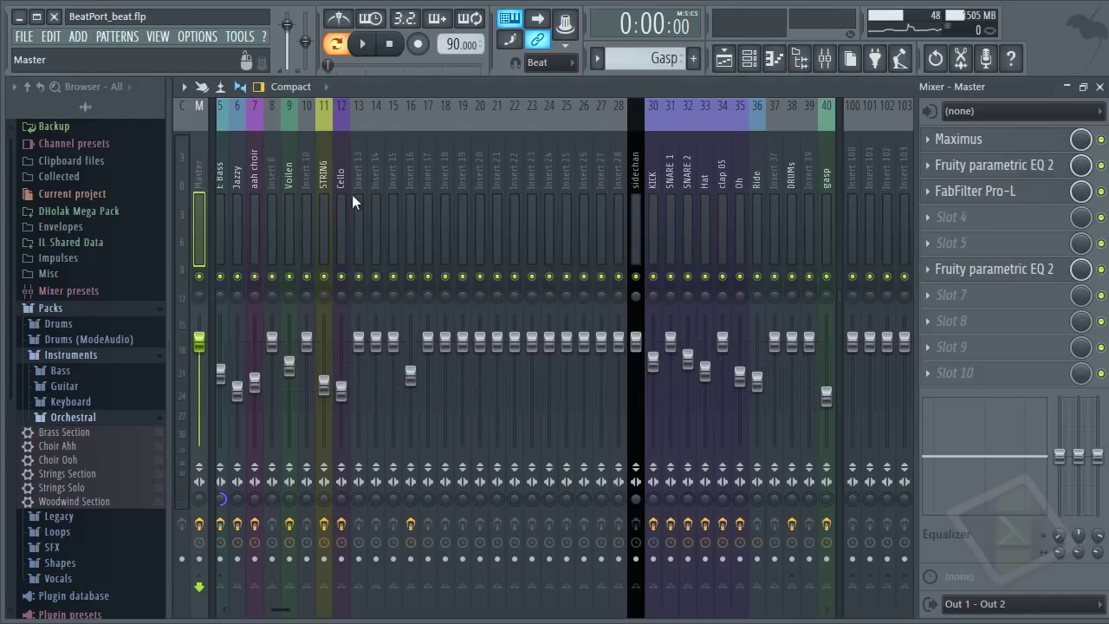
{"action": "left_click", "coordinate": [962, 327]}
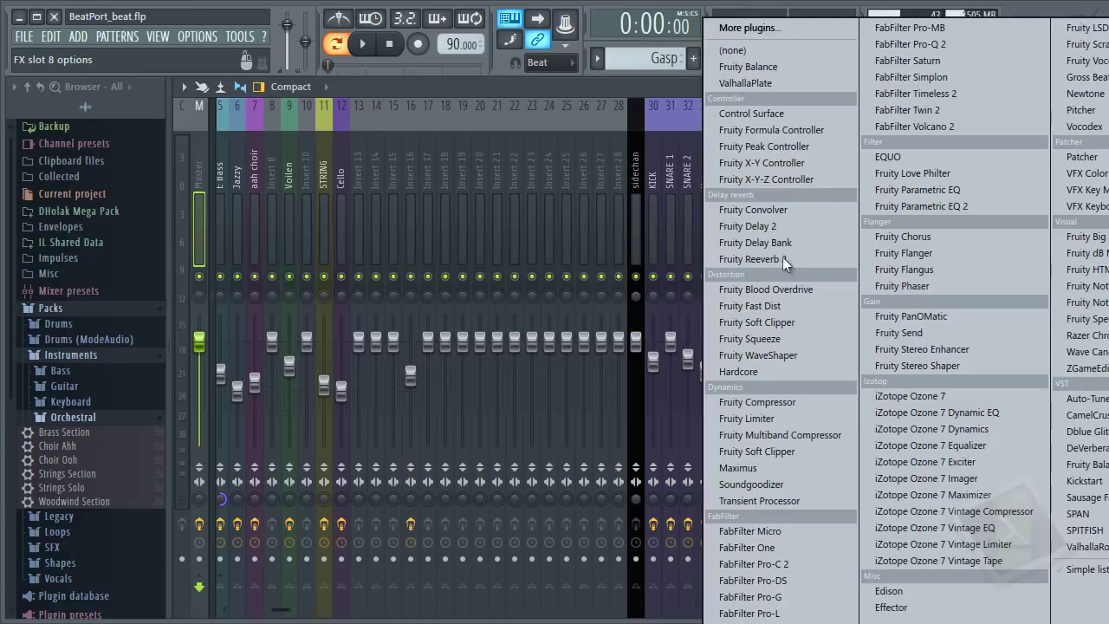
{"action": "left_click", "coordinate": [767, 204]}
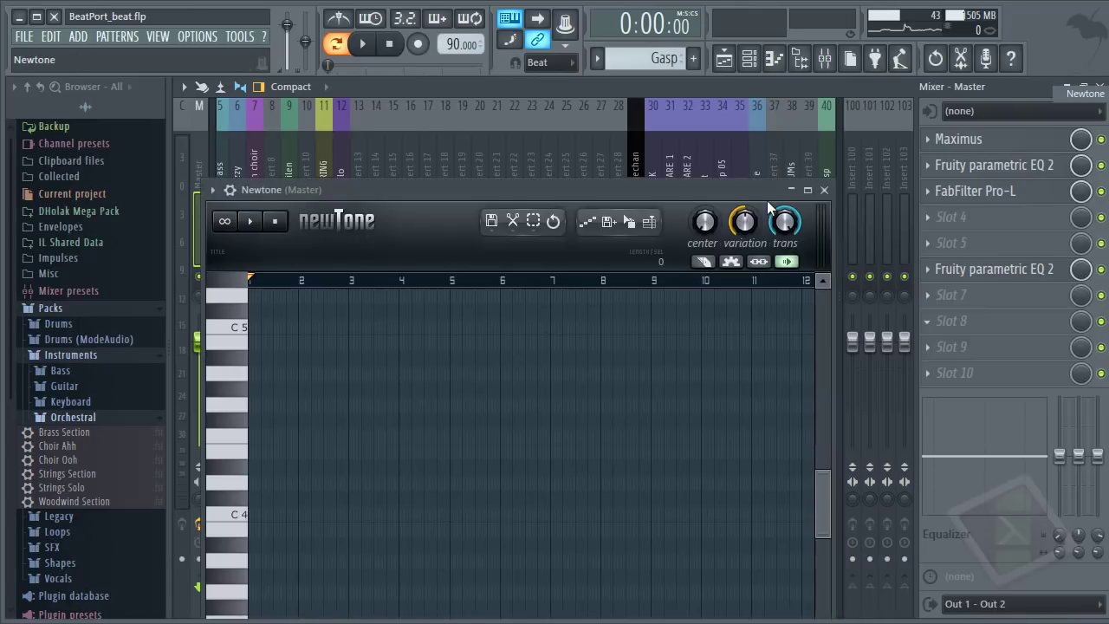
{"action": "left_click_drag", "start_coordinate": [592, 147], "coordinate": [595, 143]}
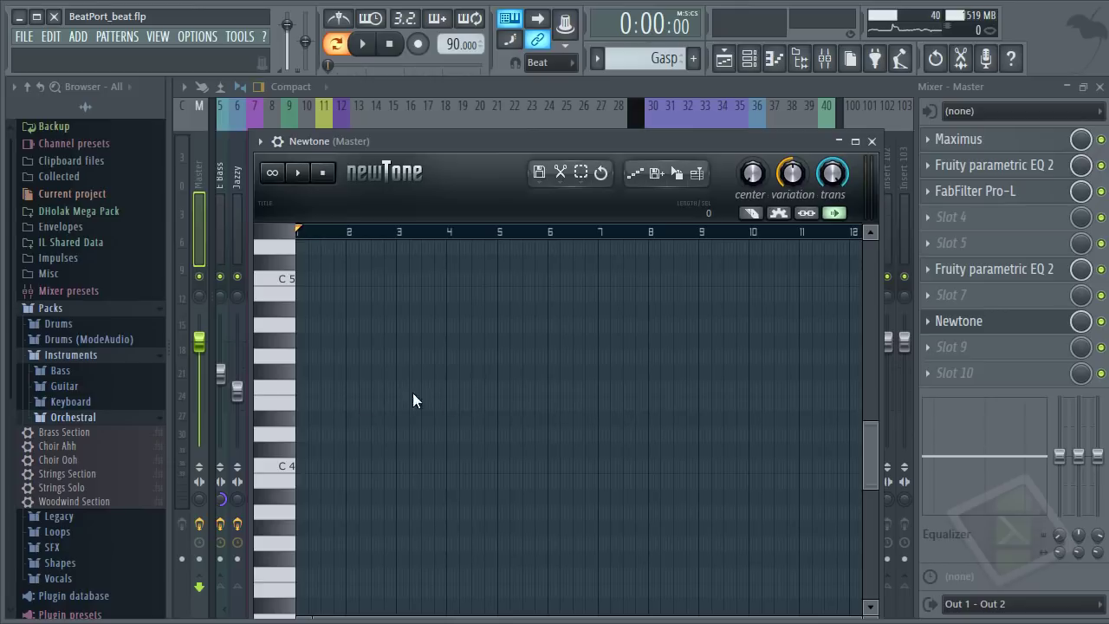
{"action": "left_click", "coordinate": [871, 141]}
Step: Replace the slot 8 effect on the Master track with Edison and load Laurie Webb Come On A from the Vocals pack
{"action": "left_click", "coordinate": [927, 320]}
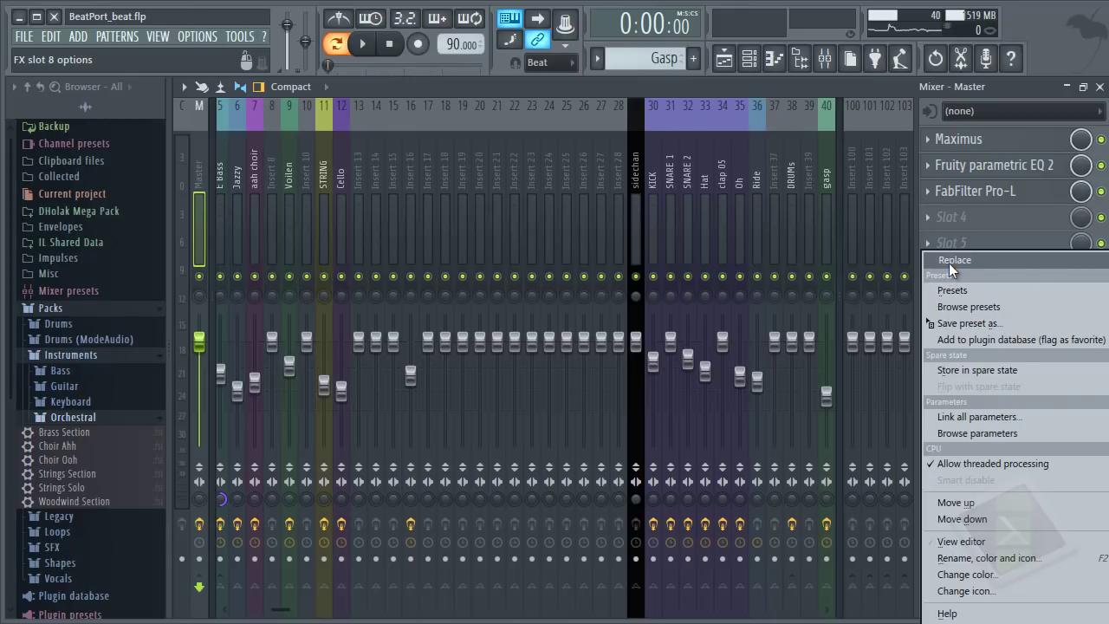
{"action": "mouse_move", "coordinate": [949, 262]}
{"action": "key", "text": "e"}
{"action": "key", "text": "e"}
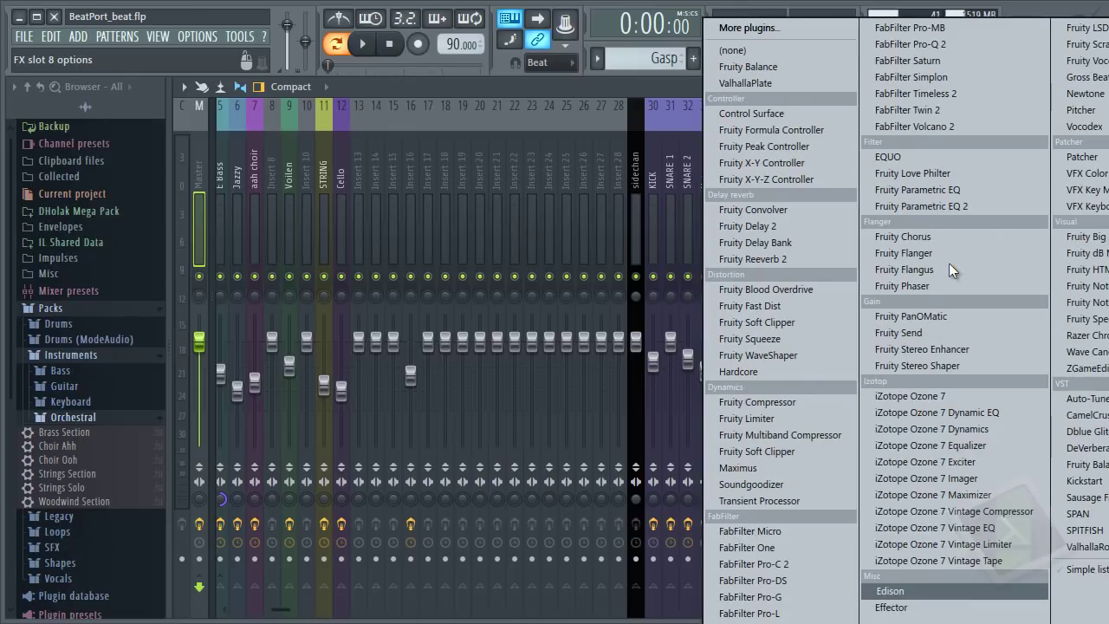
{"action": "left_click", "coordinate": [910, 594]}
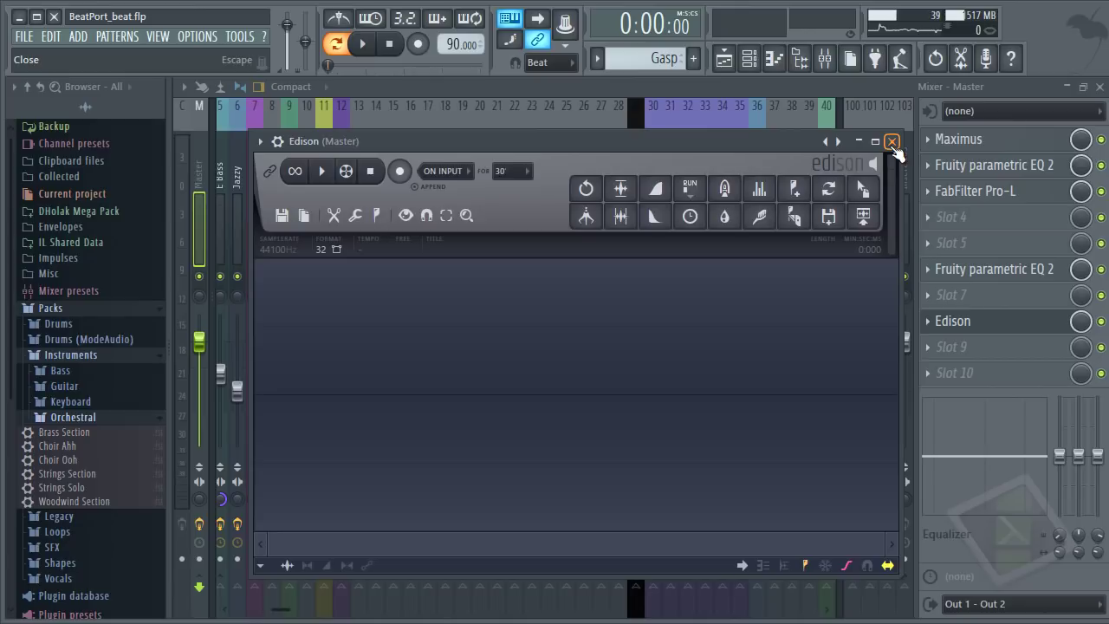
{"action": "left_click", "coordinate": [57, 579]}
{"action": "left_click_drag", "start_coordinate": [94, 462], "coordinate": [394, 368]}
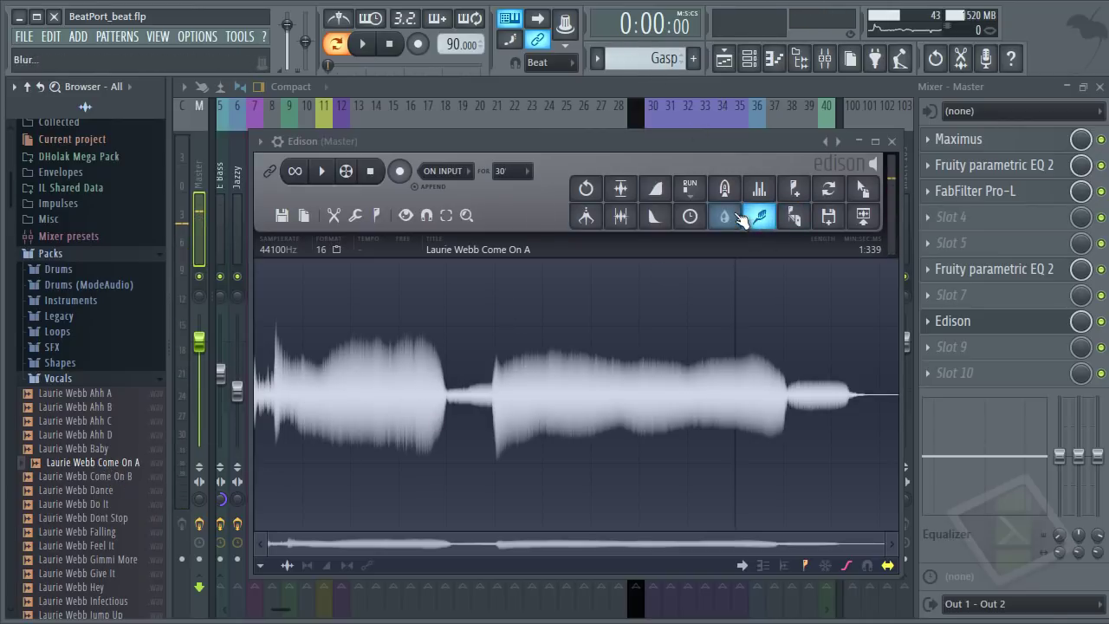
Step: Blur the loaded vocal sample in Edison and play the result
{"action": "left_click", "coordinate": [759, 216]}
{"action": "left_click", "coordinate": [707, 415]}
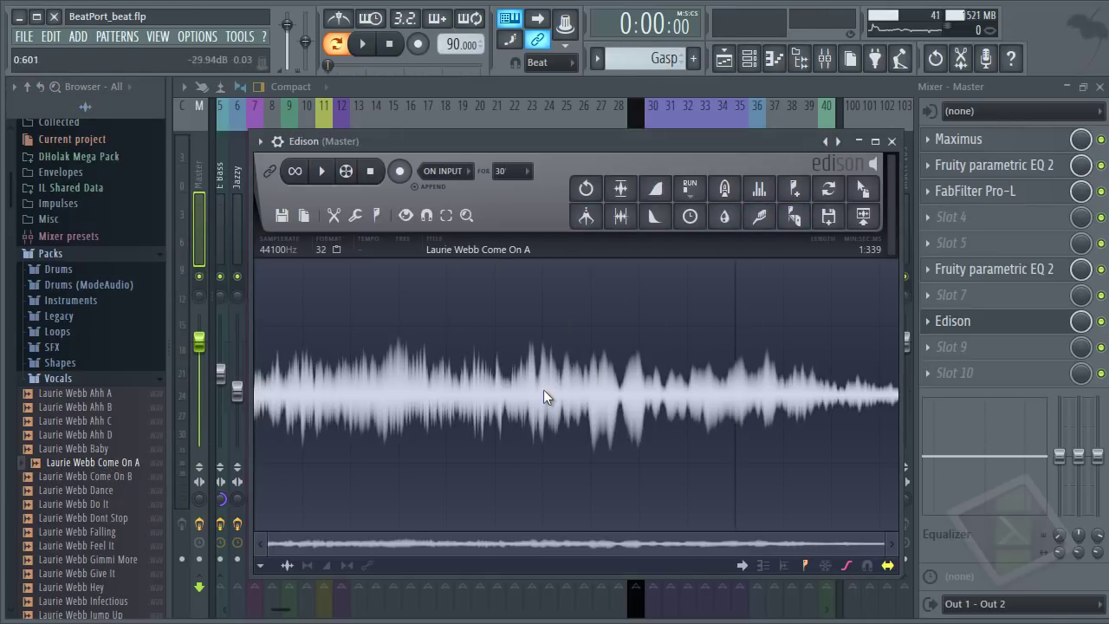
{"action": "key", "text": "space"}
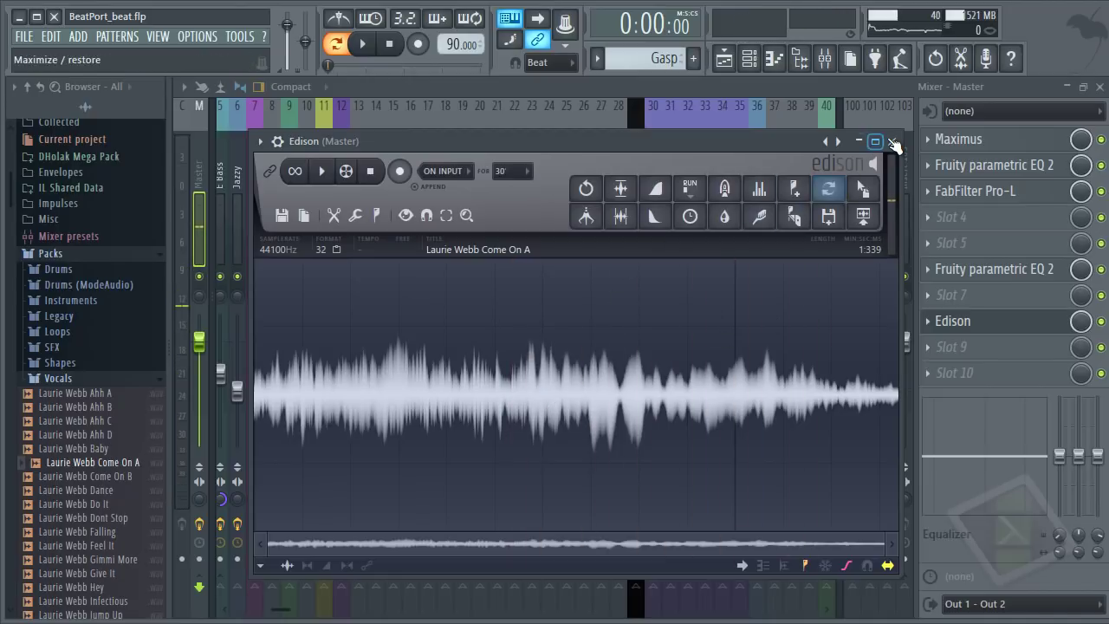
Step: Close Edison and remove it from slot 8 of the Master track
{"action": "left_click", "coordinate": [892, 141]}
{"action": "left_click", "coordinate": [933, 331]}
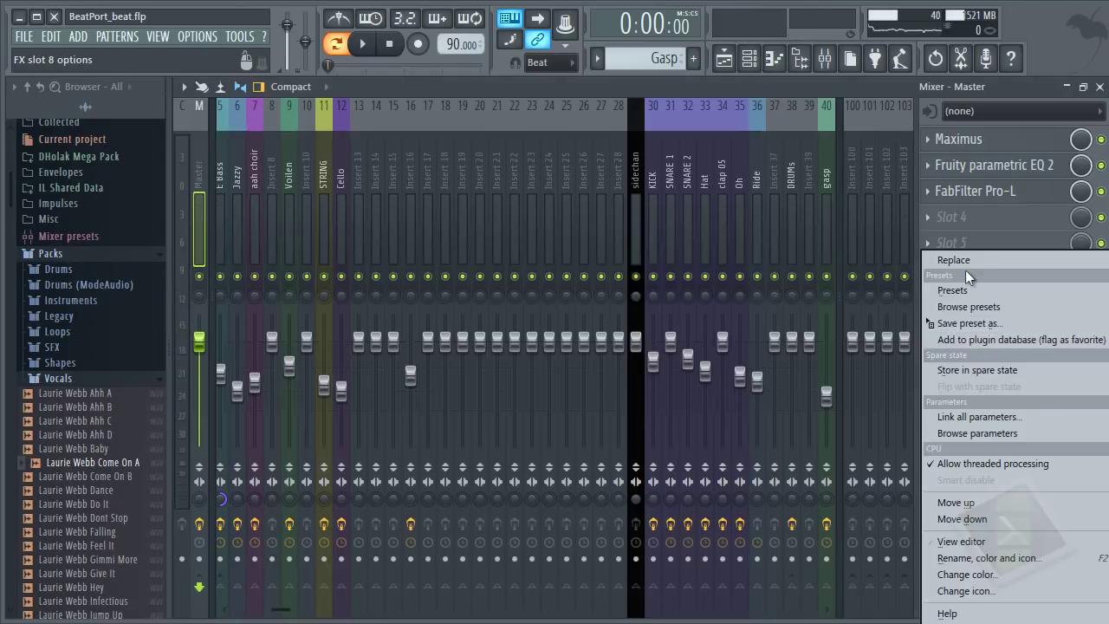
{"action": "mouse_move", "coordinate": [966, 252]}
{"action": "left_click", "coordinate": [766, 58]}
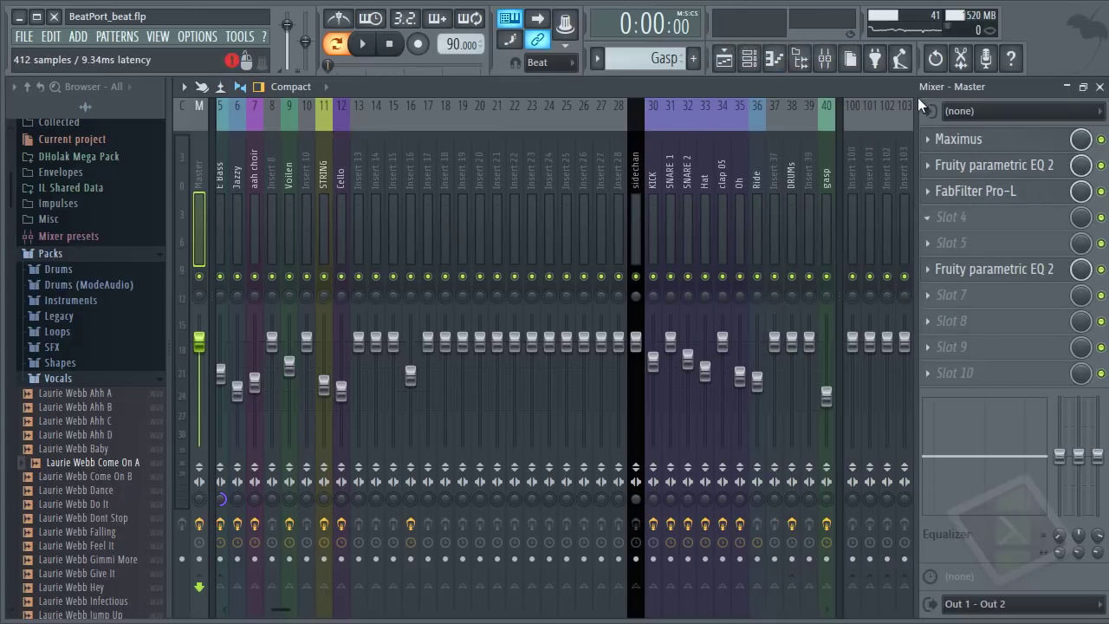
Step: Examine the Fruity parametric EQ 2, Fruity Reeverb 2 and Fruity Stereo Enhancer settings on the gasp mixer track
{"action": "left_click", "coordinate": [748, 58]}
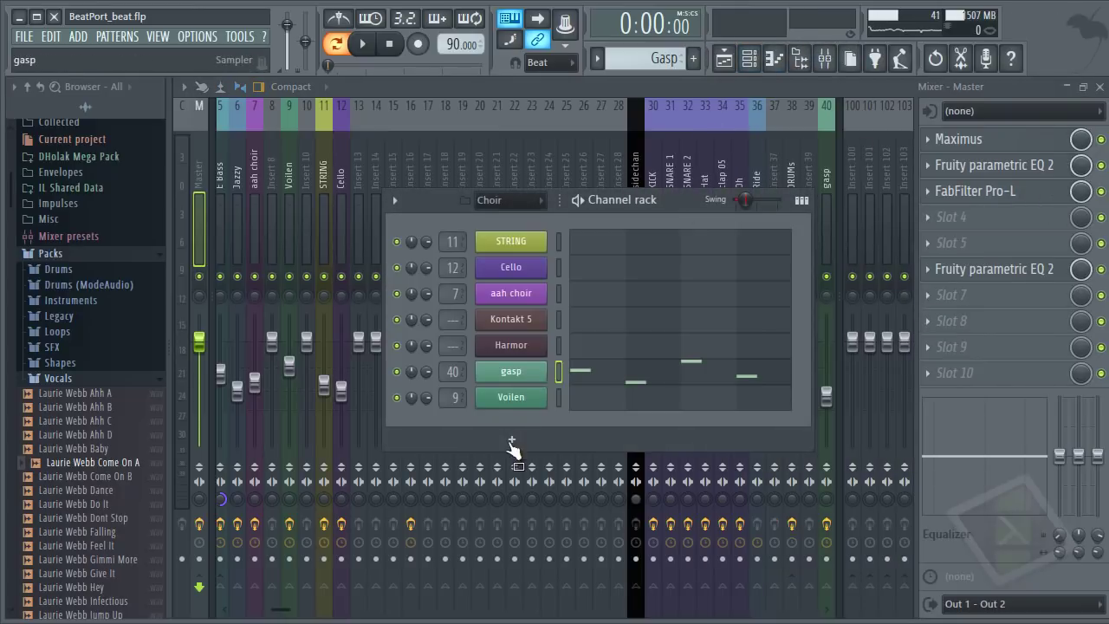
{"action": "left_click", "coordinate": [511, 371]}
{"action": "left_click", "coordinate": [751, 138]}
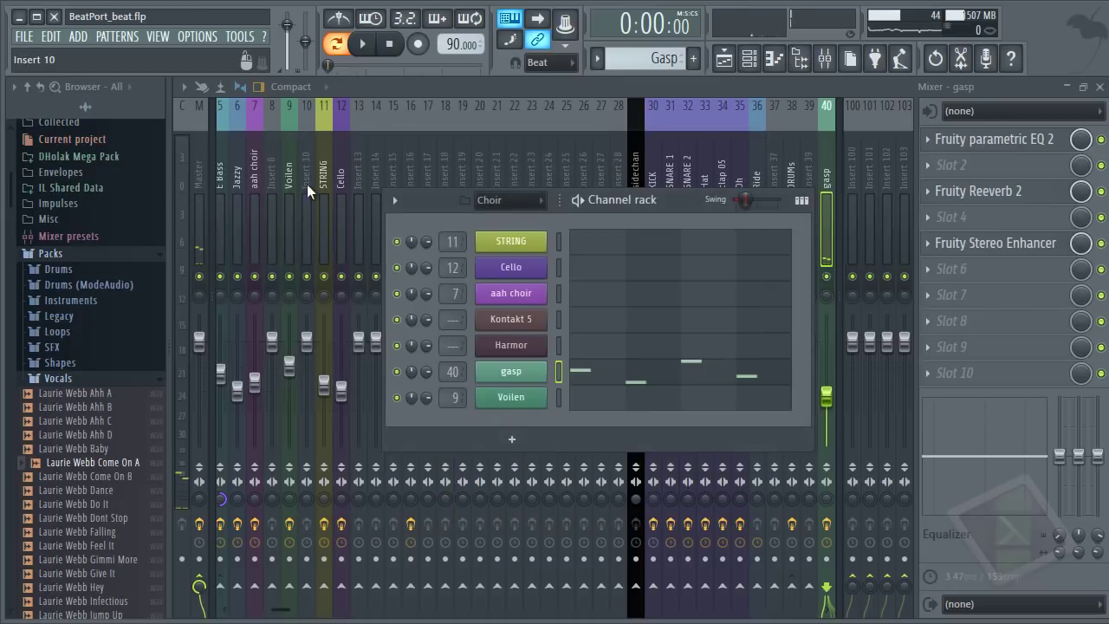
{"action": "left_click", "coordinate": [425, 164]}
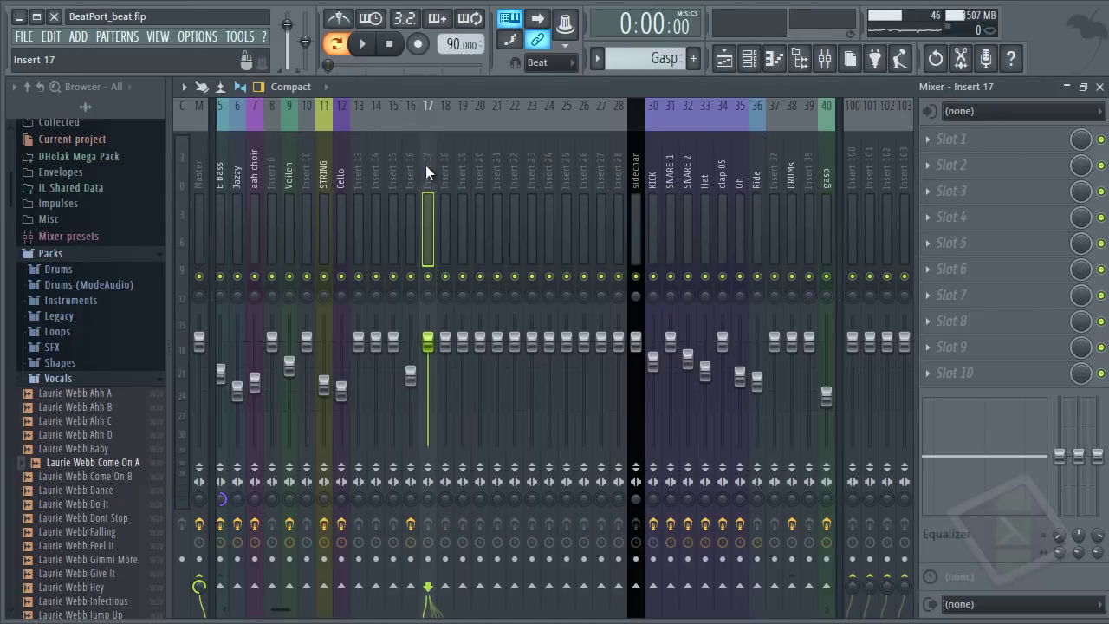
{"action": "scroll", "coordinate": [599, 191], "scroll_direction": "down", "scroll_amount": 3}
{"action": "left_click", "coordinate": [664, 157]}
{"action": "left_click", "coordinate": [1013, 145]}
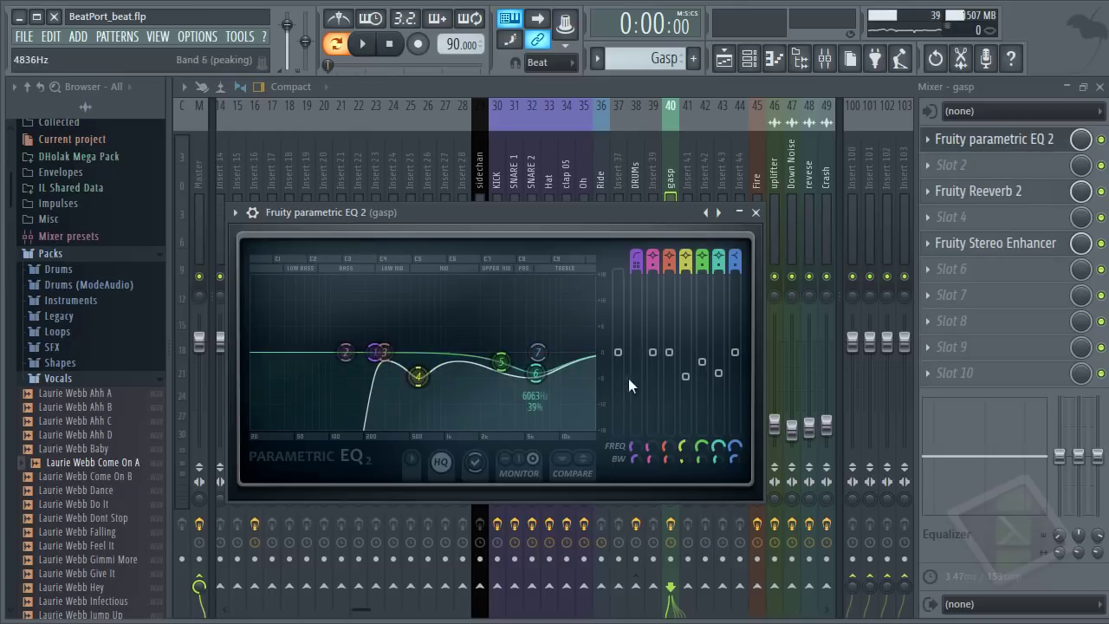
{"action": "left_click", "coordinate": [979, 194]}
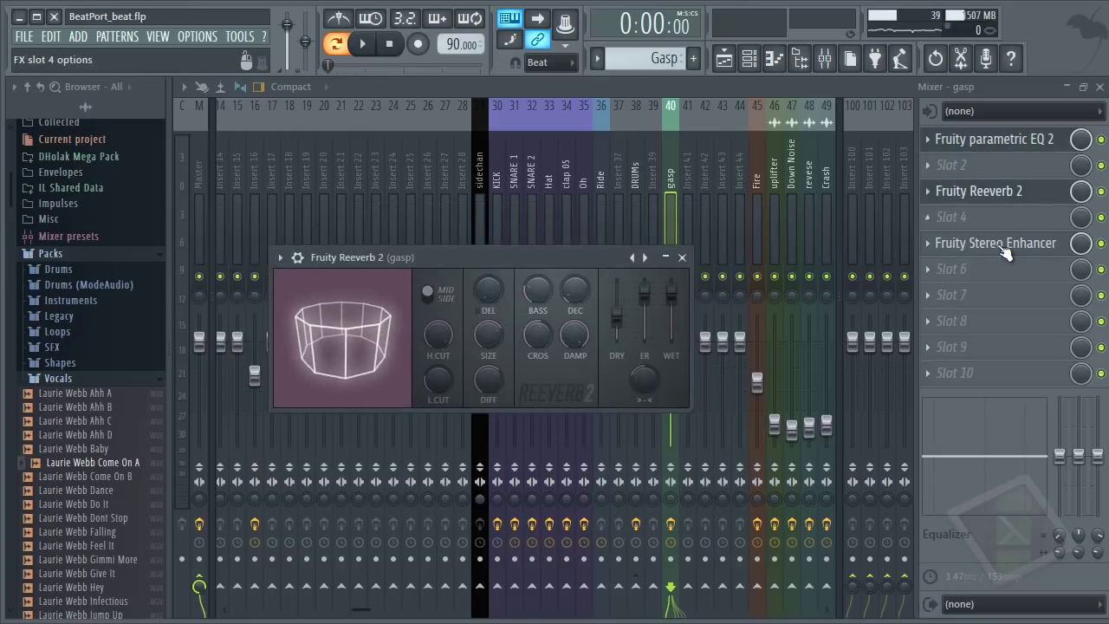
{"action": "left_click", "coordinate": [1001, 247]}
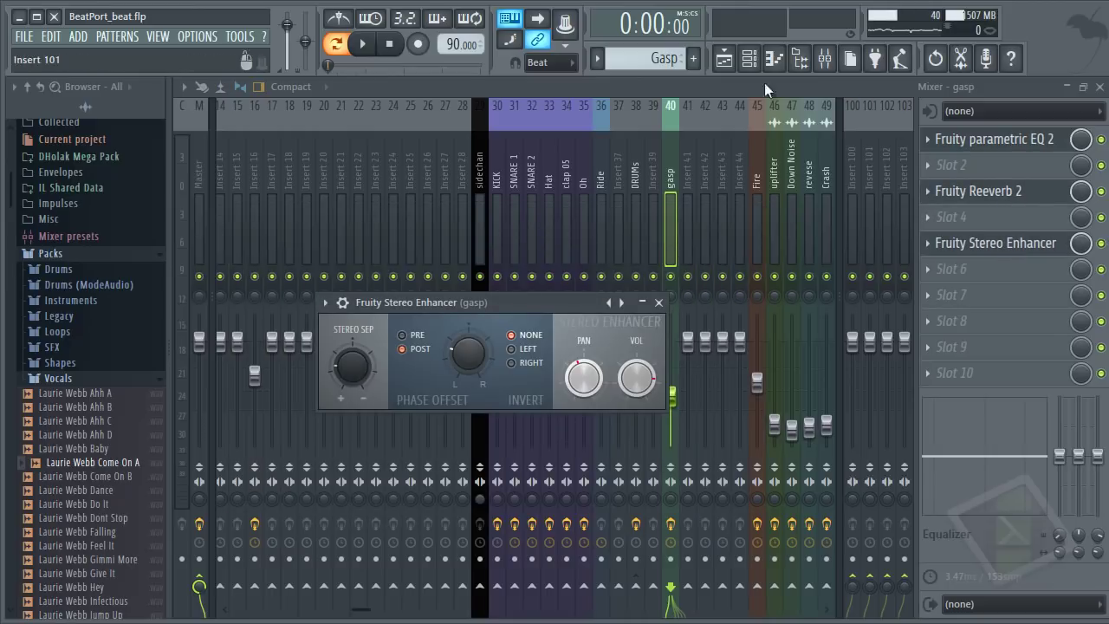
Step: Play the Gasp pattern, bypass the gasp track's EQ, reverb and stereo enhancer, and play it again dry
{"action": "key", "text": "space"}
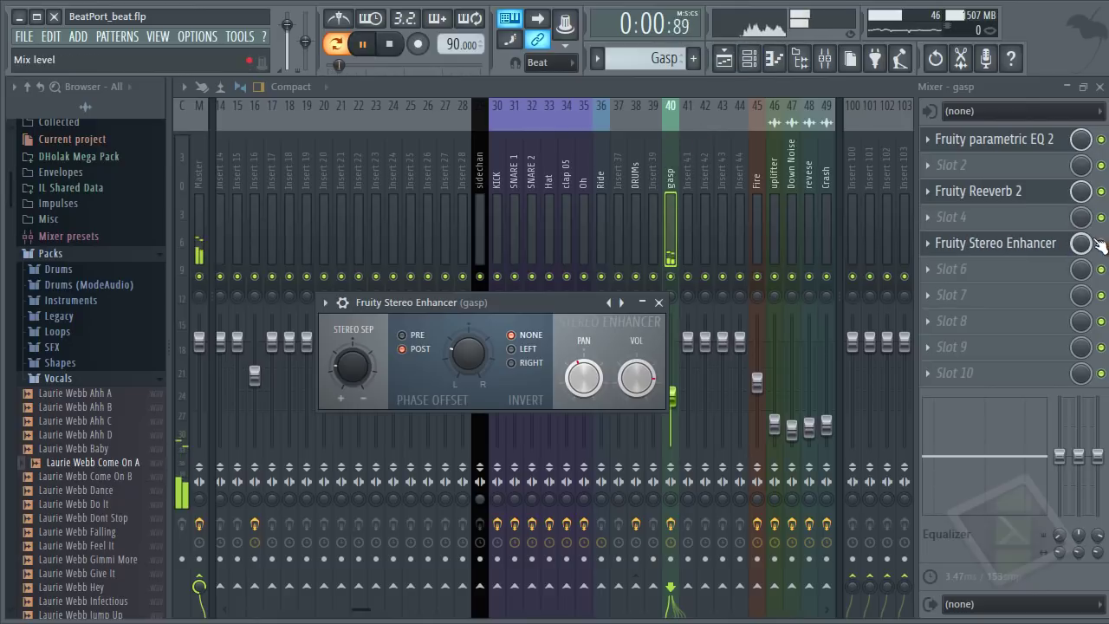
{"action": "left_click", "coordinate": [1100, 244]}
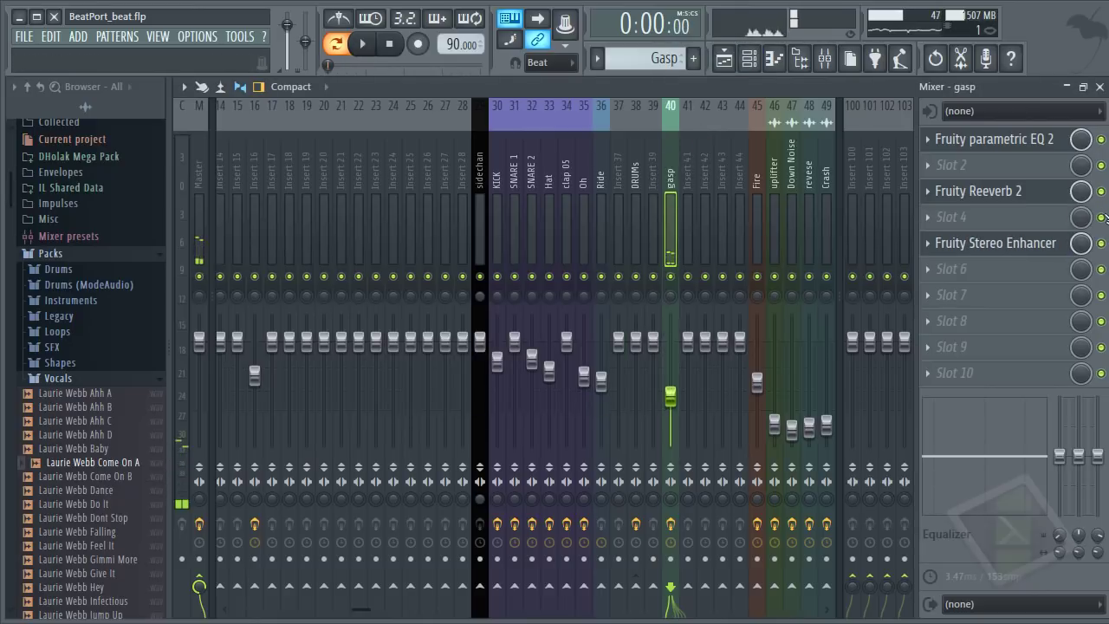
{"action": "left_click", "coordinate": [1101, 141]}
{"action": "key", "text": "space"}
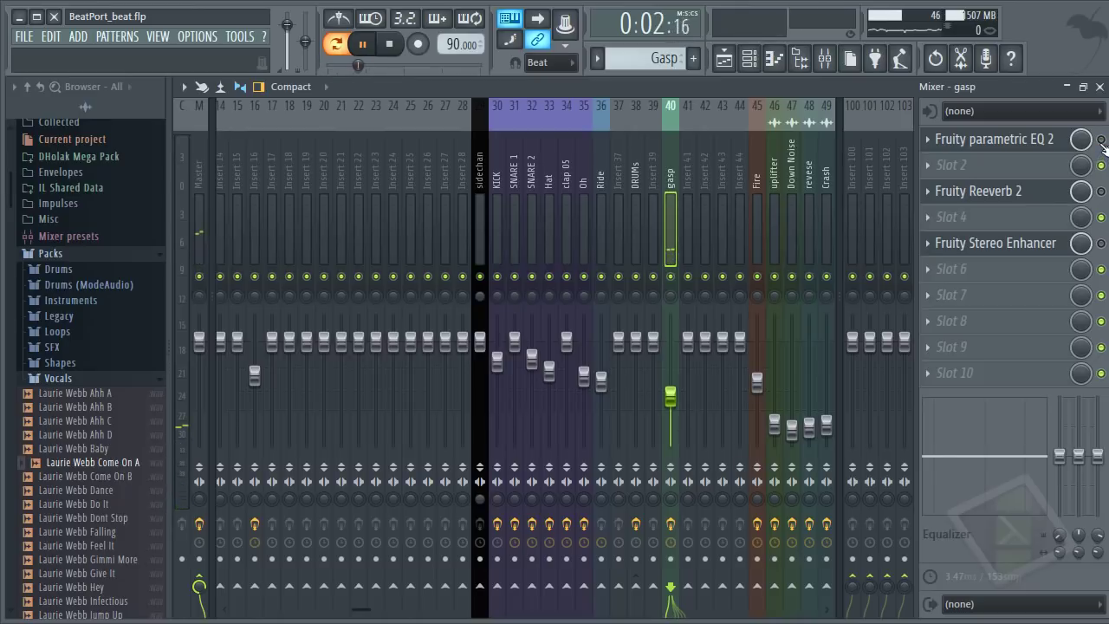
Step: Re-enable the gasp track's EQ and reverb, and play the pattern with the Fruity Reeverb 2 window open
{"action": "left_click", "coordinate": [1100, 141]}
{"action": "key", "text": "space"}
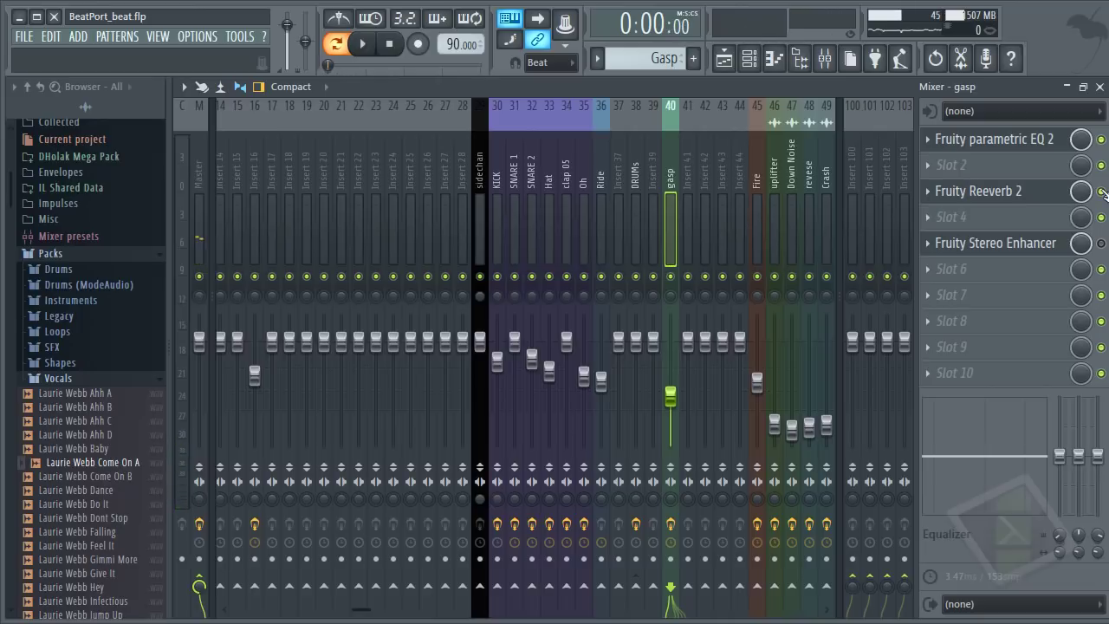
{"action": "key", "text": "space"}
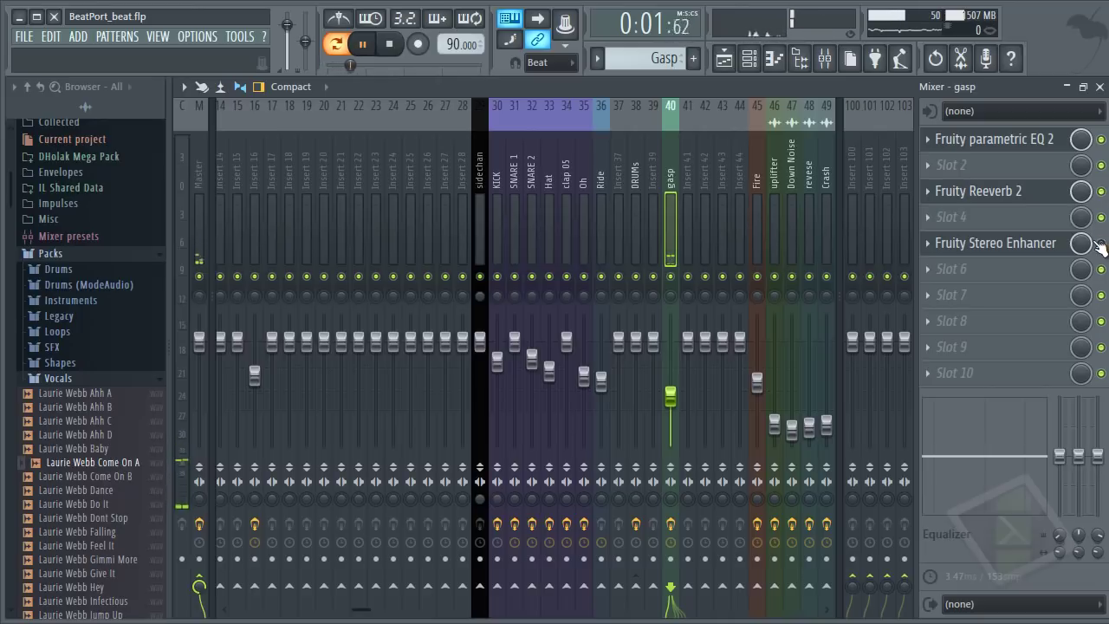
{"action": "left_click", "coordinate": [1019, 195]}
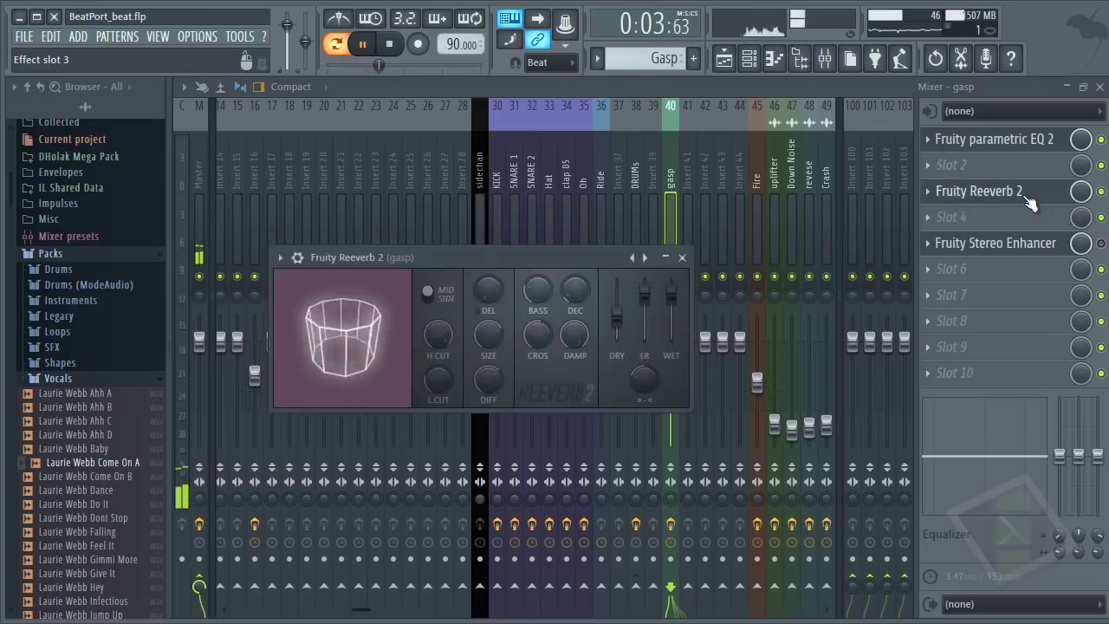
{"action": "key", "text": "space"}
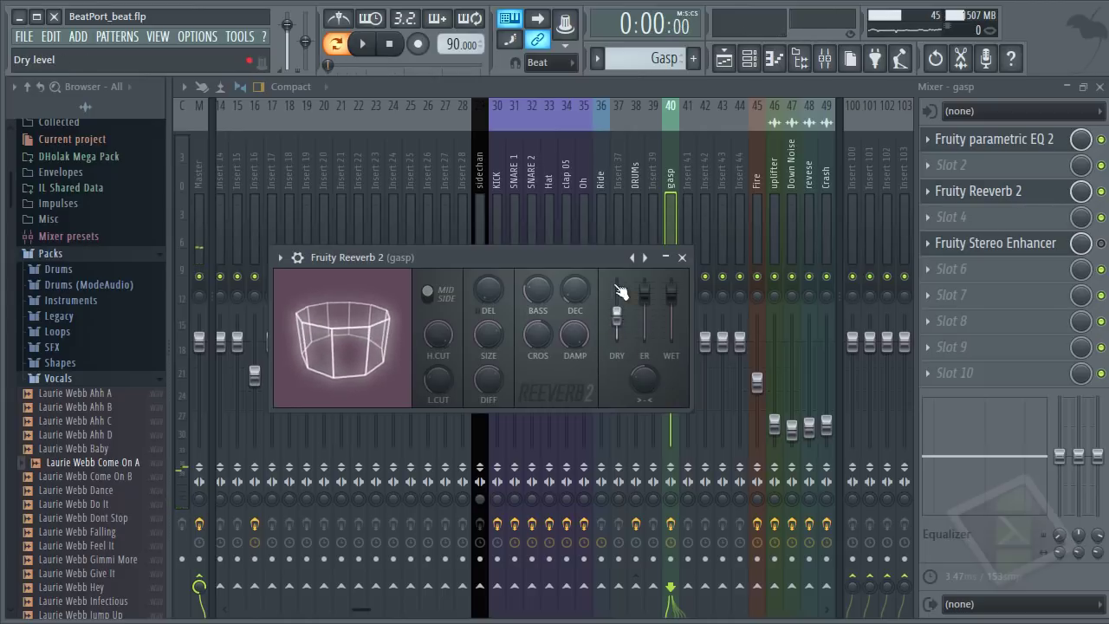
Step: Re-enable the gasp track's Fruity Stereo Enhancer, replay the Gasp pattern with the full chain, and reopen the channel rack
{"action": "left_click", "coordinate": [682, 257]}
{"action": "key", "text": "space"}
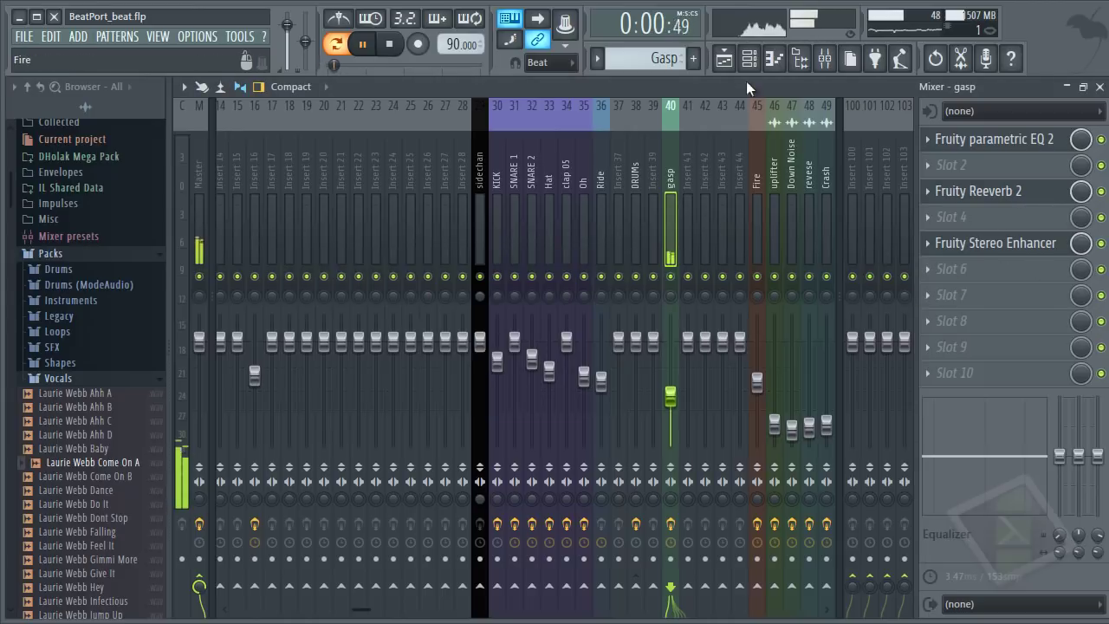
{"action": "key", "text": "space"}
{"action": "left_click", "coordinate": [749, 58]}
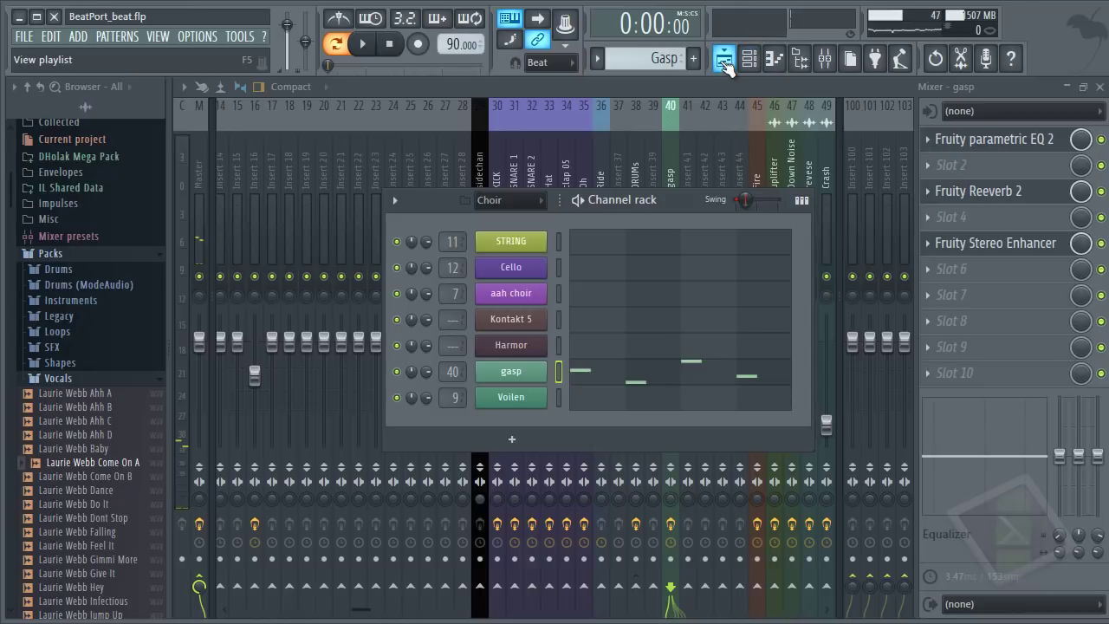
Step: Open the playlist and look through the arrangement up to its closing section from bar 45, including the Gasp clips on Track 12
{"action": "left_click", "coordinate": [724, 60]}
{"action": "left_click_drag", "start_coordinate": [537, 110], "coordinate": [566, 101]}
{"action": "scroll", "coordinate": [687, 240], "scroll_direction": "down", "scroll_amount": 3}
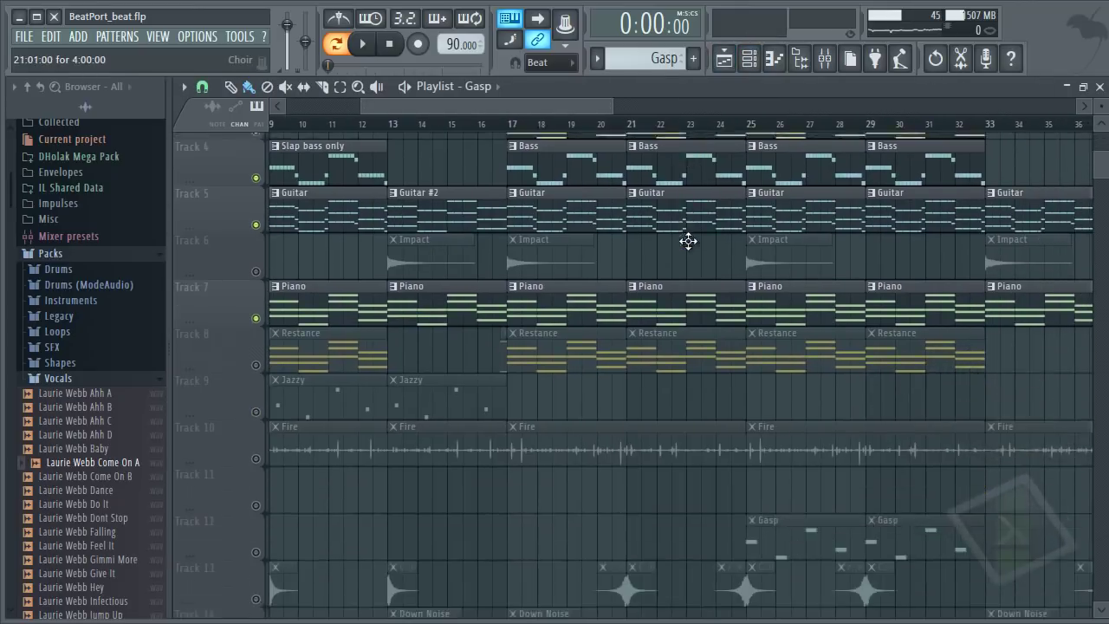
{"action": "scroll", "coordinate": [691, 242], "scroll_direction": "up", "scroll_amount": 2}
{"action": "scroll", "coordinate": [690, 241], "scroll_direction": "down", "scroll_amount": 1}
{"action": "scroll", "coordinate": [694, 246], "scroll_direction": "up", "scroll_amount": 1}
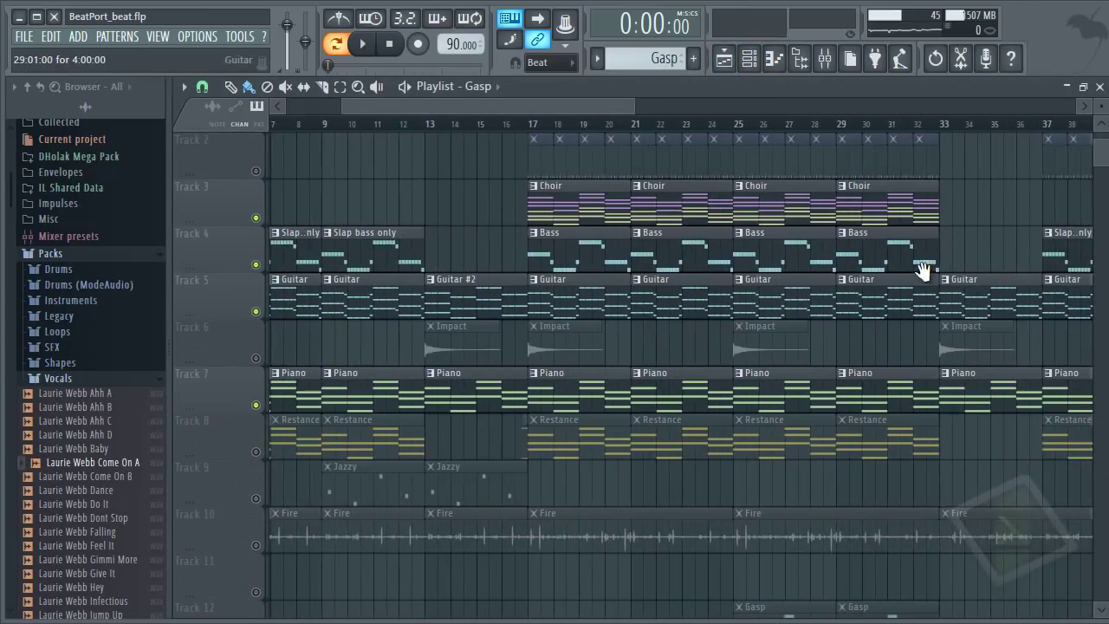
{"action": "left_click_drag", "start_coordinate": [924, 271], "coordinate": [245, 278]}
{"action": "left_click_drag", "start_coordinate": [734, 272], "coordinate": [413, 232]}
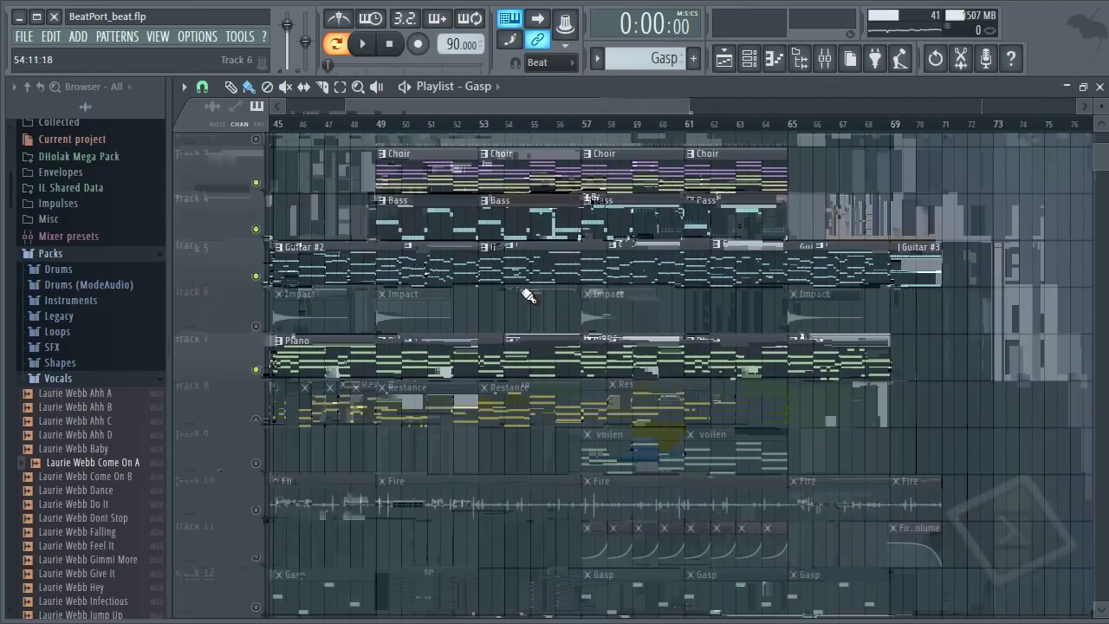
{"action": "scroll", "coordinate": [537, 288], "scroll_direction": "down", "scroll_amount": 2}
{"action": "left_click_drag", "start_coordinate": [541, 500], "coordinate": [862, 498]}
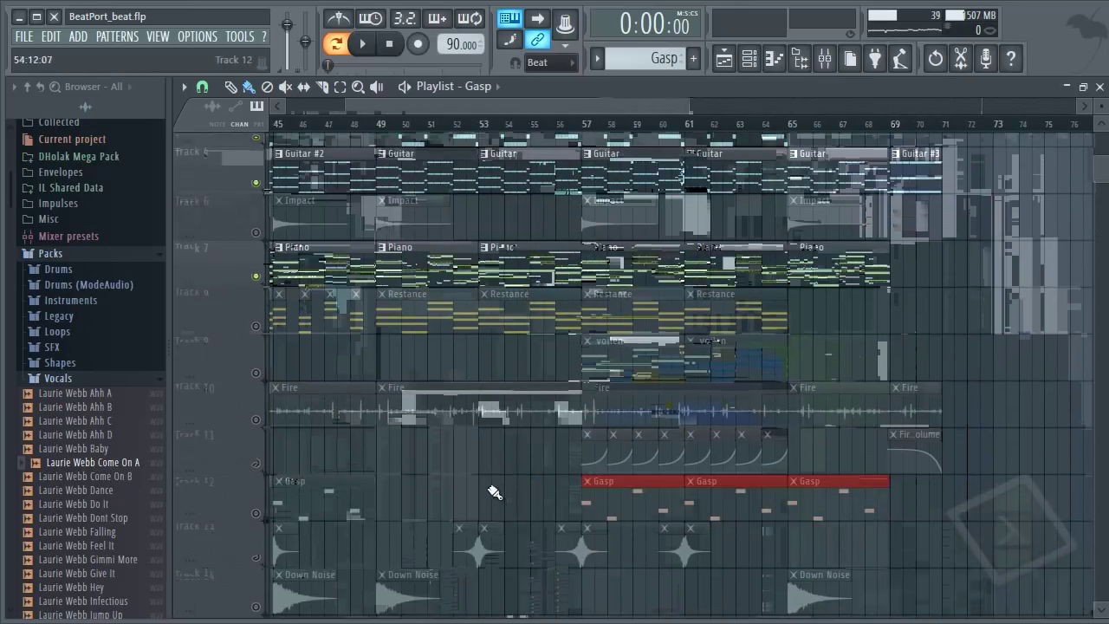
{"action": "left_click", "coordinate": [511, 486], "text": "ctrl"}
{"action": "scroll", "coordinate": [609, 422], "scroll_direction": "up", "scroll_amount": 1}
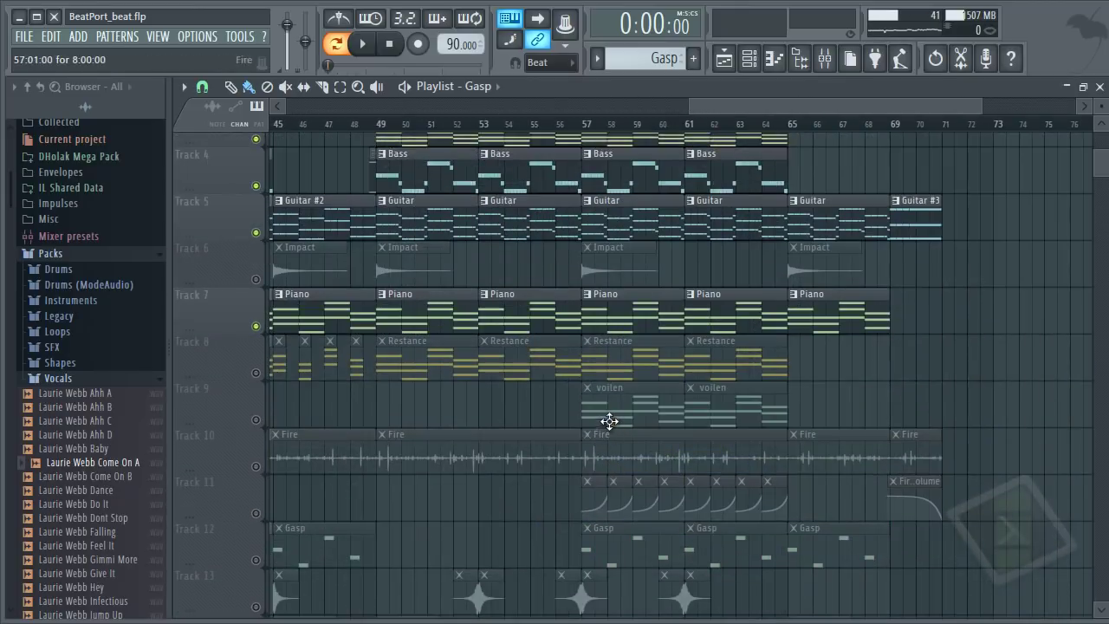
Step: Unmute the voilen clips on Track 9 and the automation on Track 11, keep Track 10 muted, and play from bar 57
{"action": "left_click", "coordinate": [255, 420]}
{"action": "left_click", "coordinate": [256, 466]}
{"action": "left_click", "coordinate": [592, 124]}
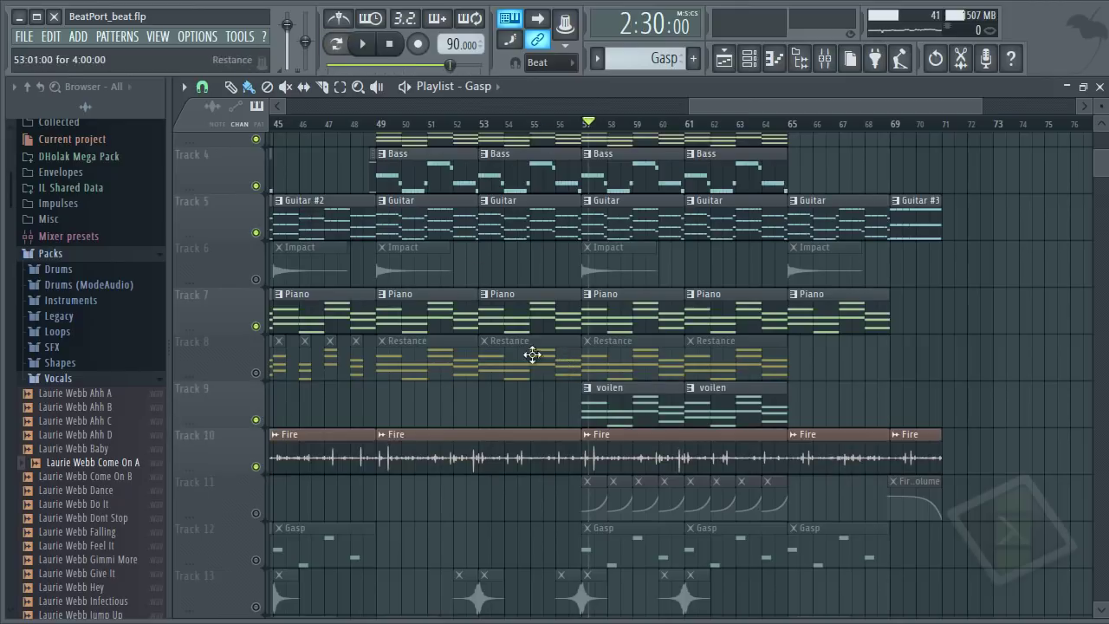
{"action": "left_click", "coordinate": [256, 513]}
{"action": "left_click", "coordinate": [255, 466]}
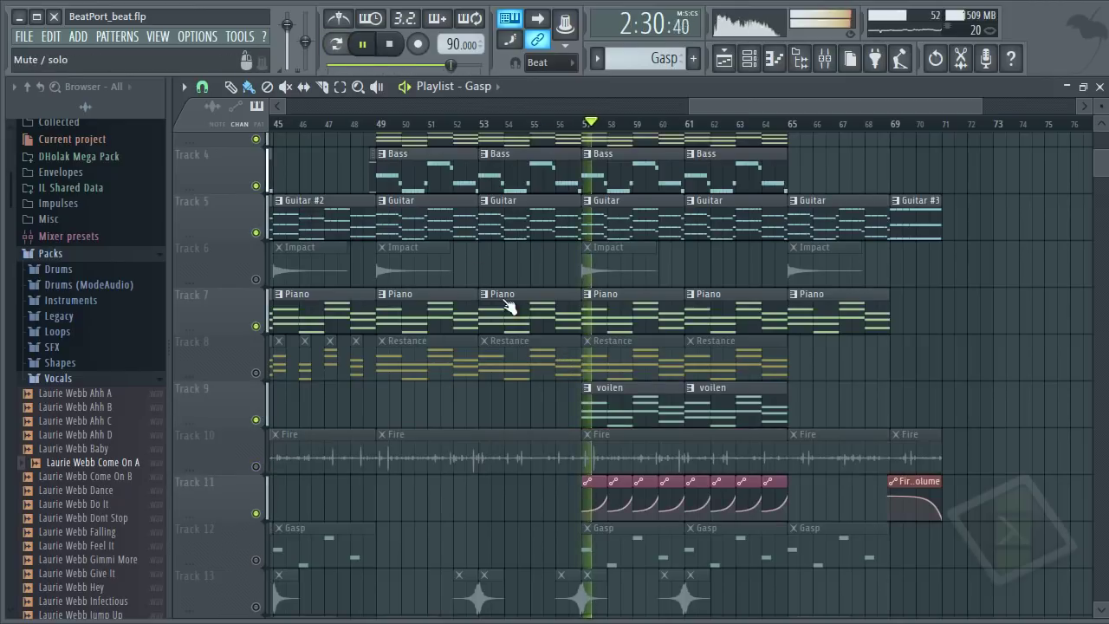
Step: Solo the volume automation on Track 11, unmute the voilen Track 9 alongside it, and play the section from bar 57
{"action": "right_click", "coordinate": [255, 512]}
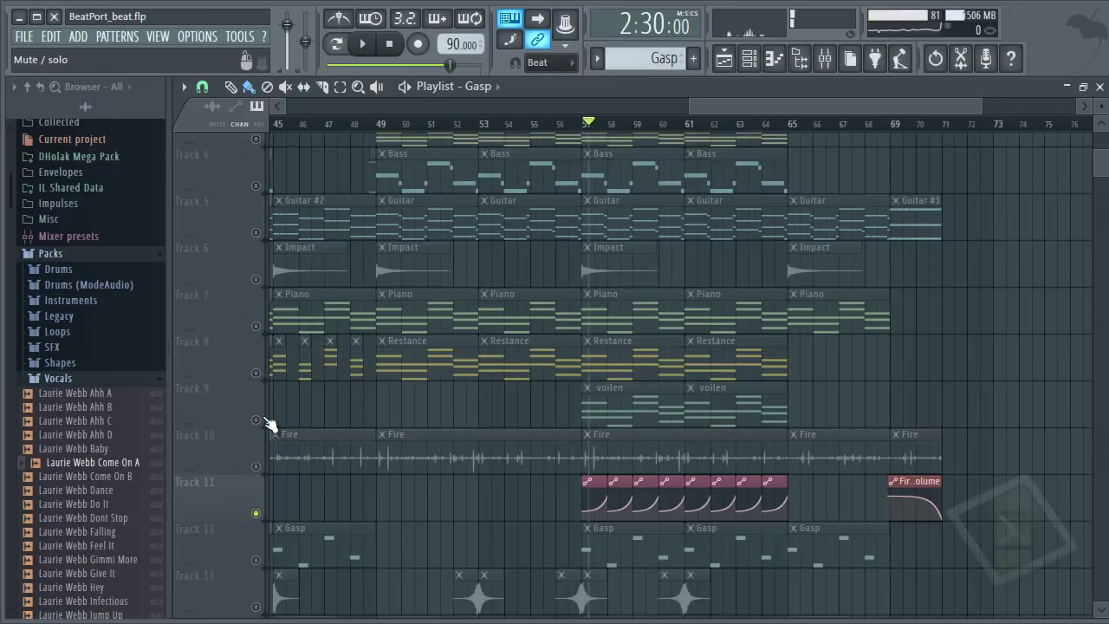
{"action": "left_click", "coordinate": [255, 420]}
{"action": "key", "text": "space"}
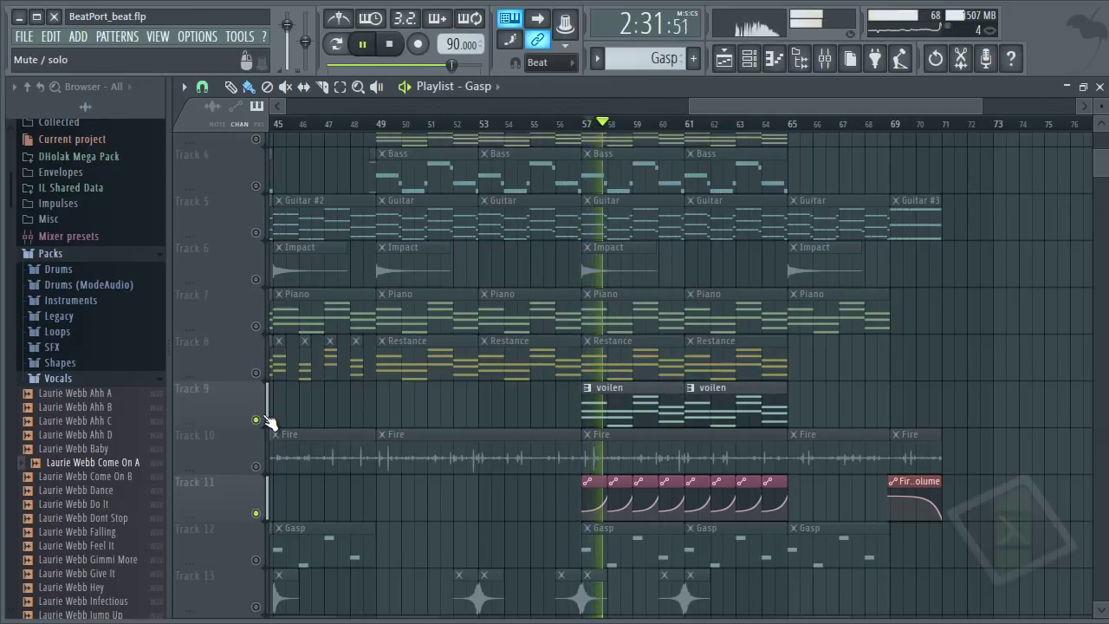
{"action": "scroll", "coordinate": [461, 400], "scroll_direction": "up", "scroll_amount": 1}
{"action": "scroll", "coordinate": [458, 396], "scroll_direction": "up", "scroll_amount": 1}
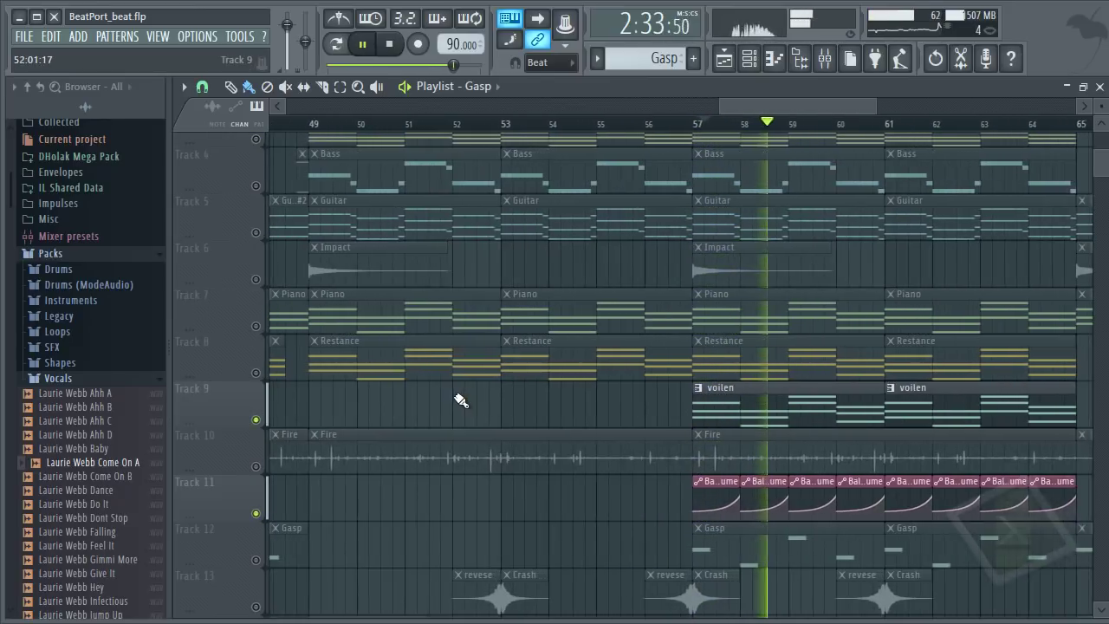
{"action": "key", "text": "space"}
{"action": "scroll", "coordinate": [541, 451], "scroll_direction": "down", "scroll_amount": 2}
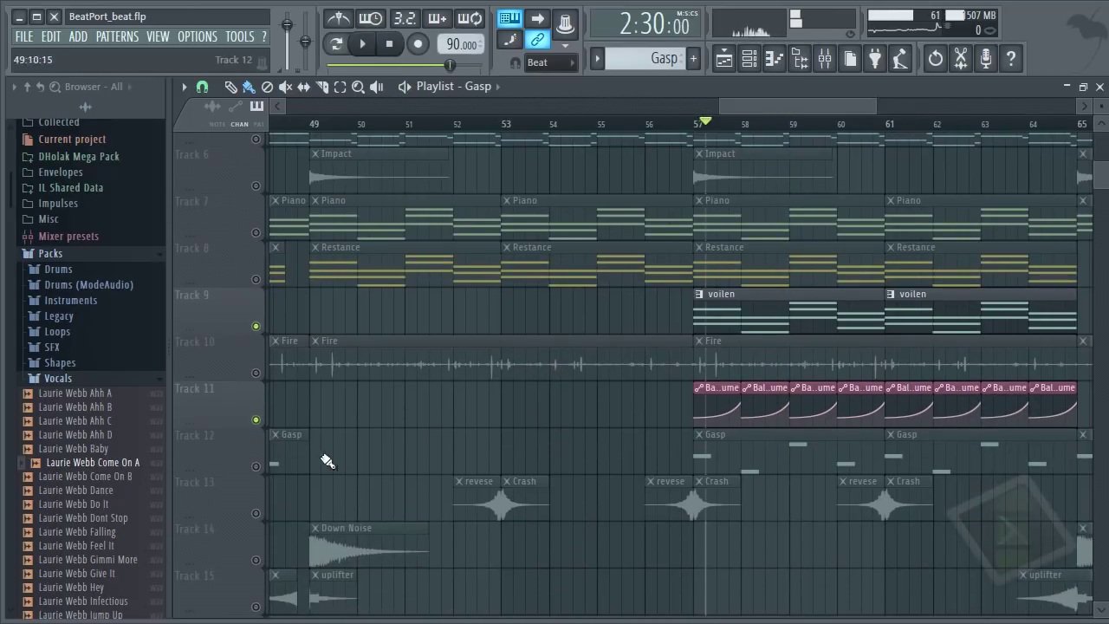
Step: Unmute the Gasp clips on Track 12 and play them together with the voilen part from around bar 57
{"action": "left_click", "coordinate": [256, 466]}
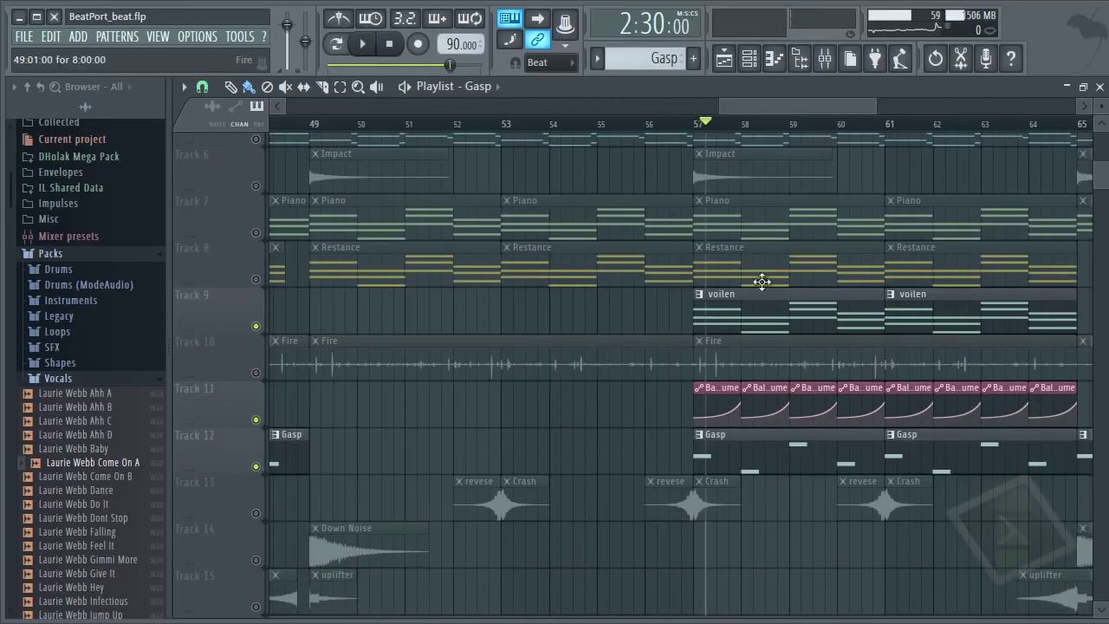
{"action": "left_click", "coordinate": [692, 127]}
{"action": "key", "text": "space"}
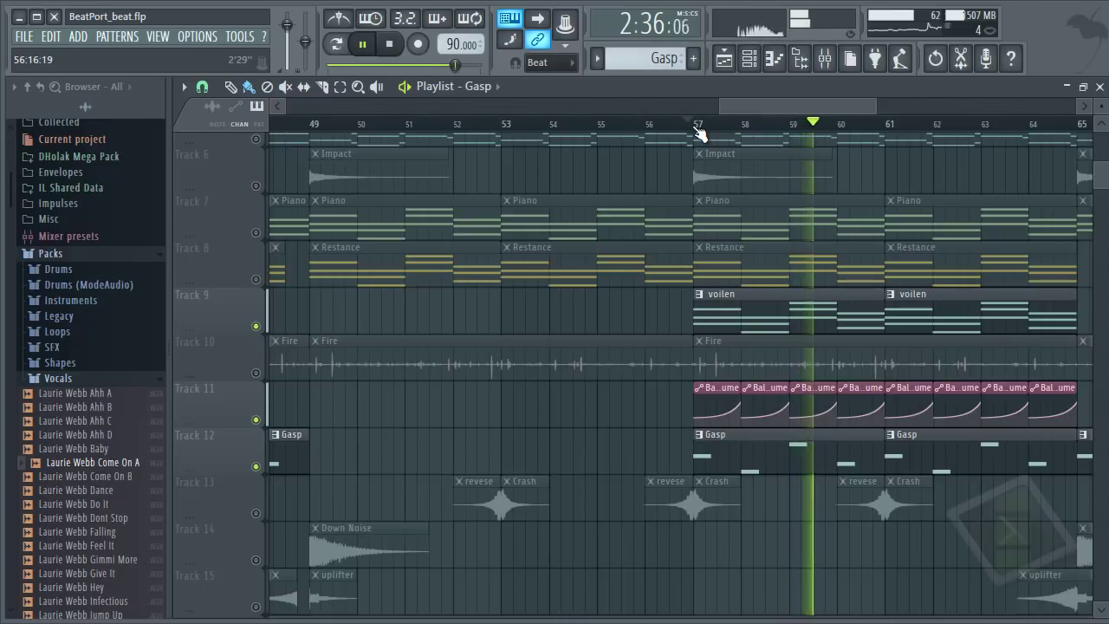
{"action": "key", "text": "space"}
Step: Open the voilen pattern and examine the Fruity parametric EQ 2, Fruity Reeverb 2 and Fruity Balance on the Voilen mixer track
{"action": "double_click", "coordinate": [732, 311]}
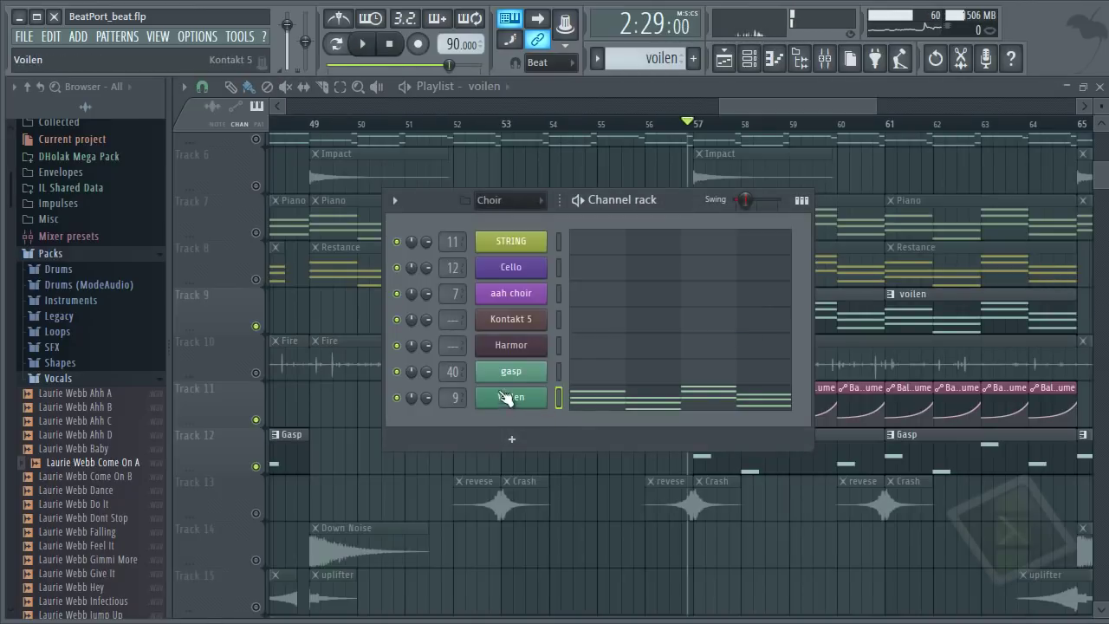
{"action": "left_click", "coordinate": [823, 58]}
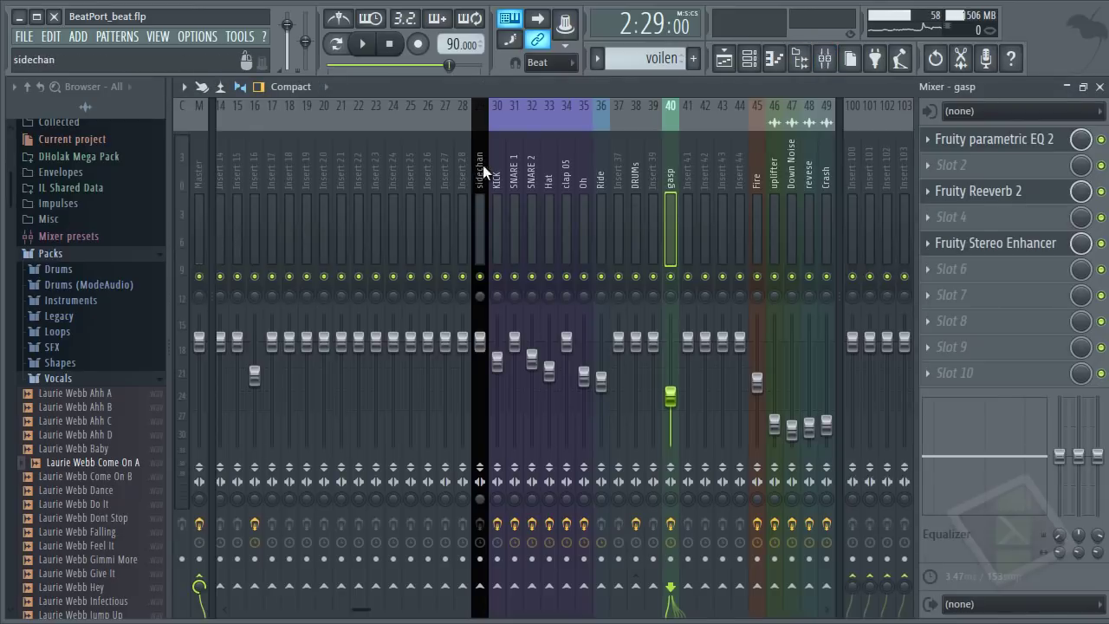
{"action": "scroll", "coordinate": [491, 176], "scroll_direction": "up", "scroll_amount": 4}
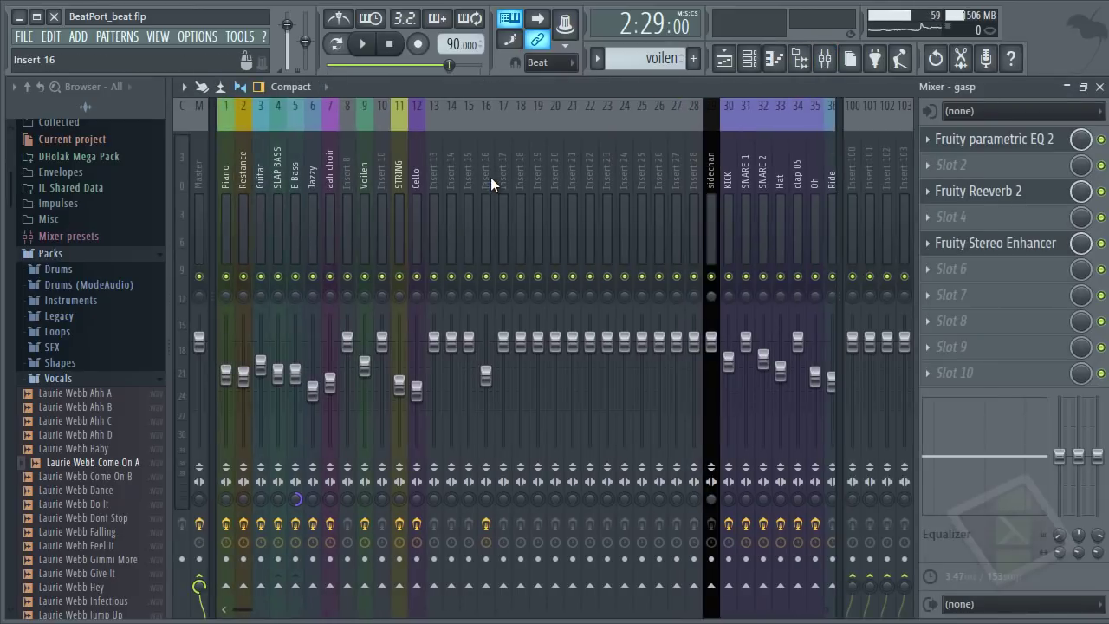
{"action": "left_click", "coordinate": [369, 145]}
{"action": "left_click", "coordinate": [977, 143]}
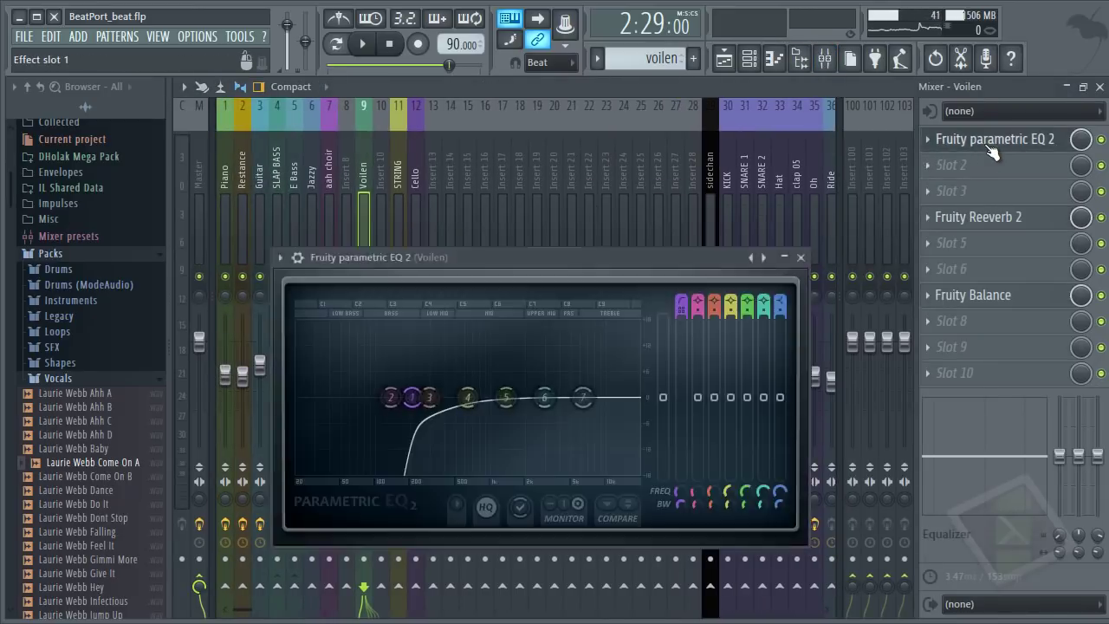
{"action": "left_click", "coordinate": [1023, 227]}
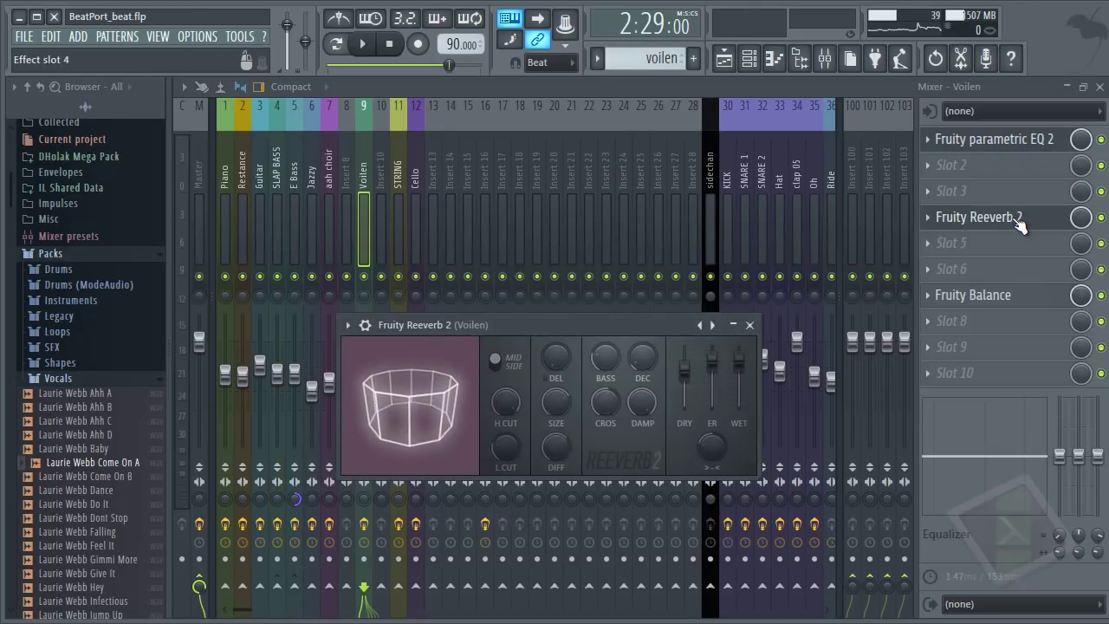
{"action": "left_click", "coordinate": [1023, 226]}
{"action": "left_click", "coordinate": [1005, 297]}
{"action": "key", "text": "Escape"}
{"action": "key", "text": "Escape"}
{"action": "key", "text": "Escape"}
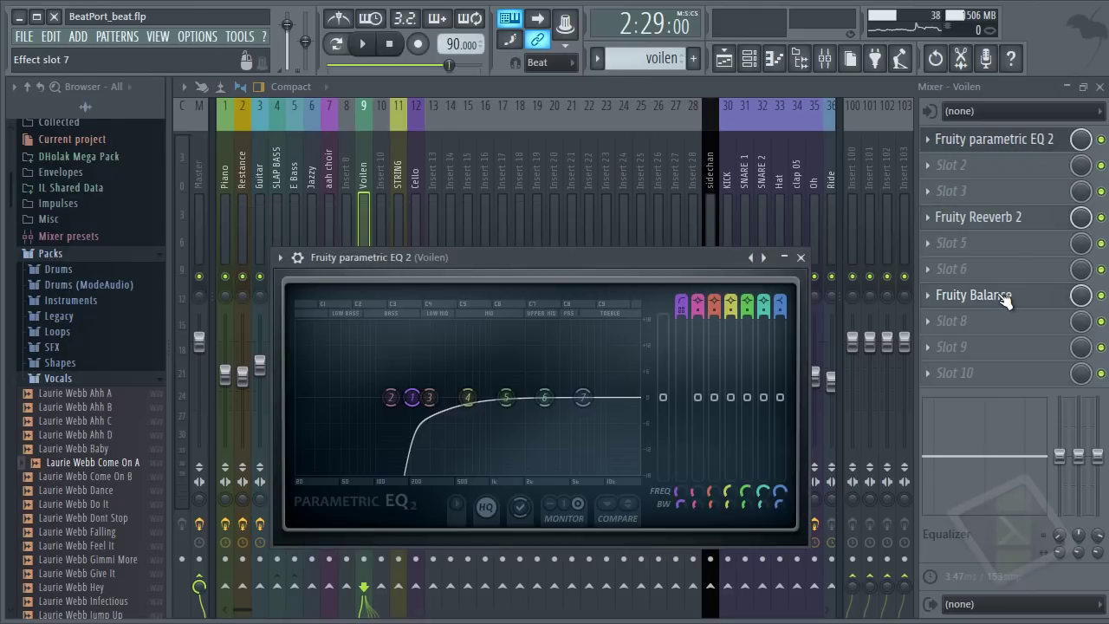
{"action": "key", "text": "Escape"}
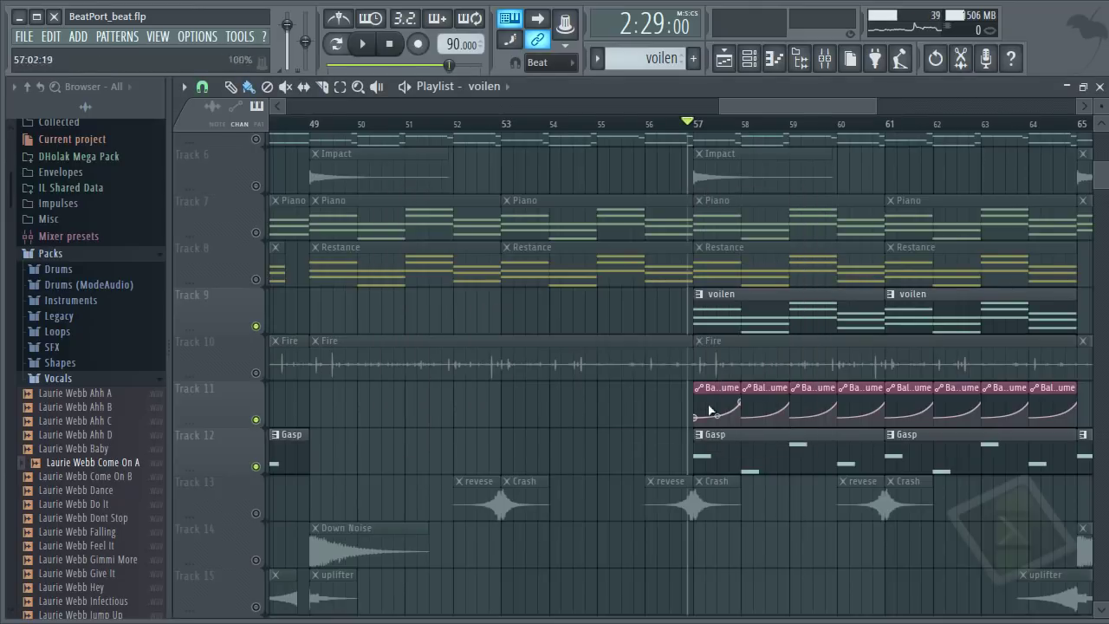
Step: Play the section with the Voilen track's Fruity Balance open to watch its volume automation, then return to the playlist
{"action": "left_click", "coordinate": [824, 58]}
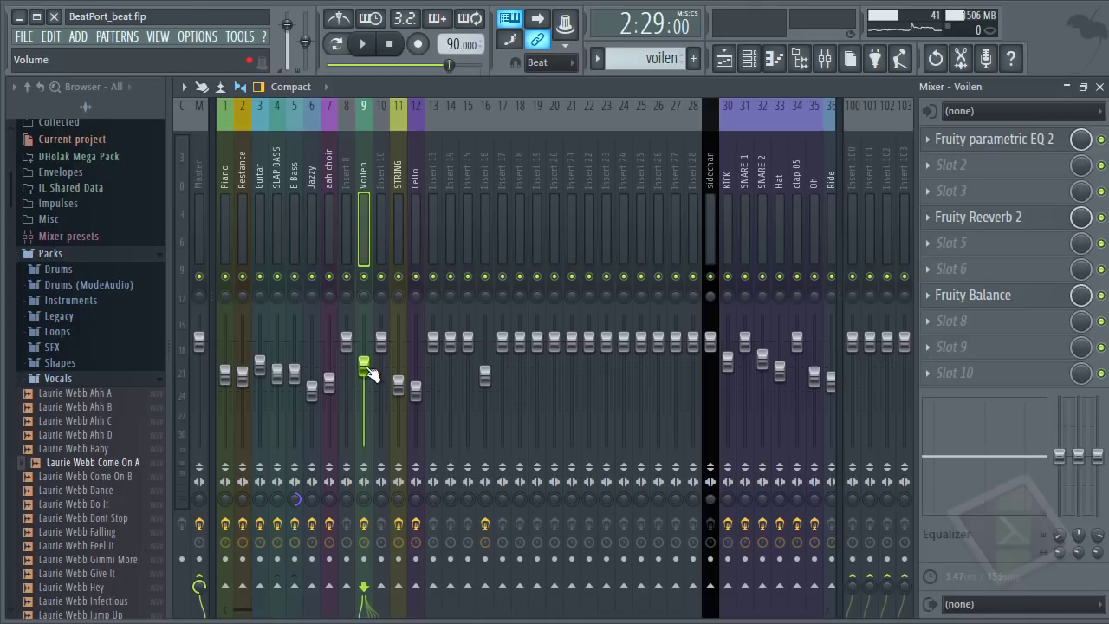
{"action": "left_click", "coordinate": [971, 297]}
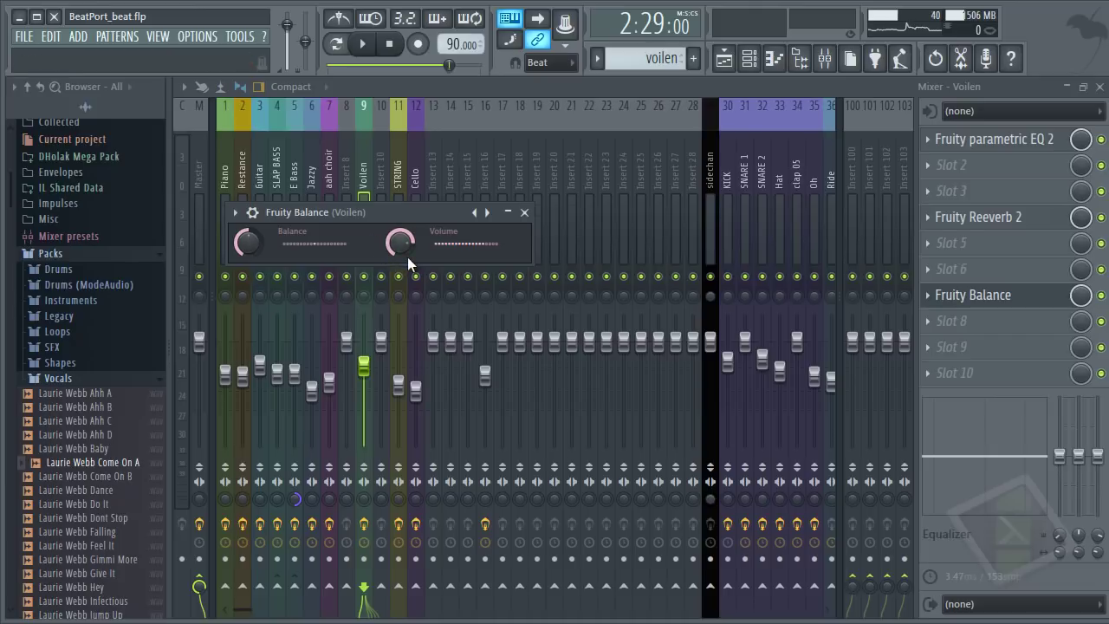
{"action": "key", "text": "space"}
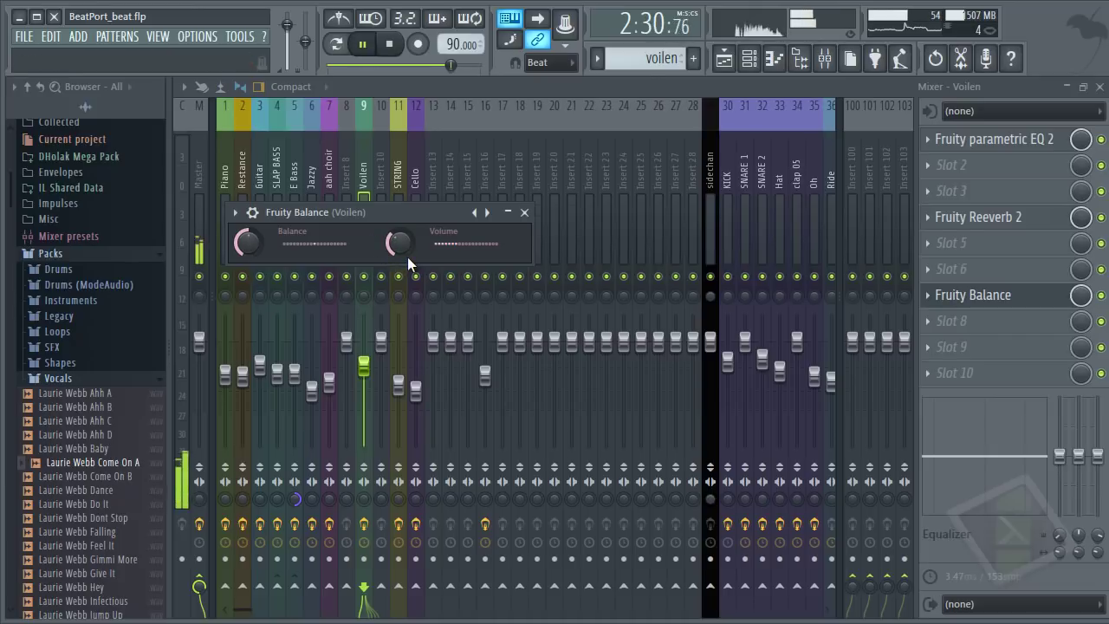
{"action": "key", "text": "space"}
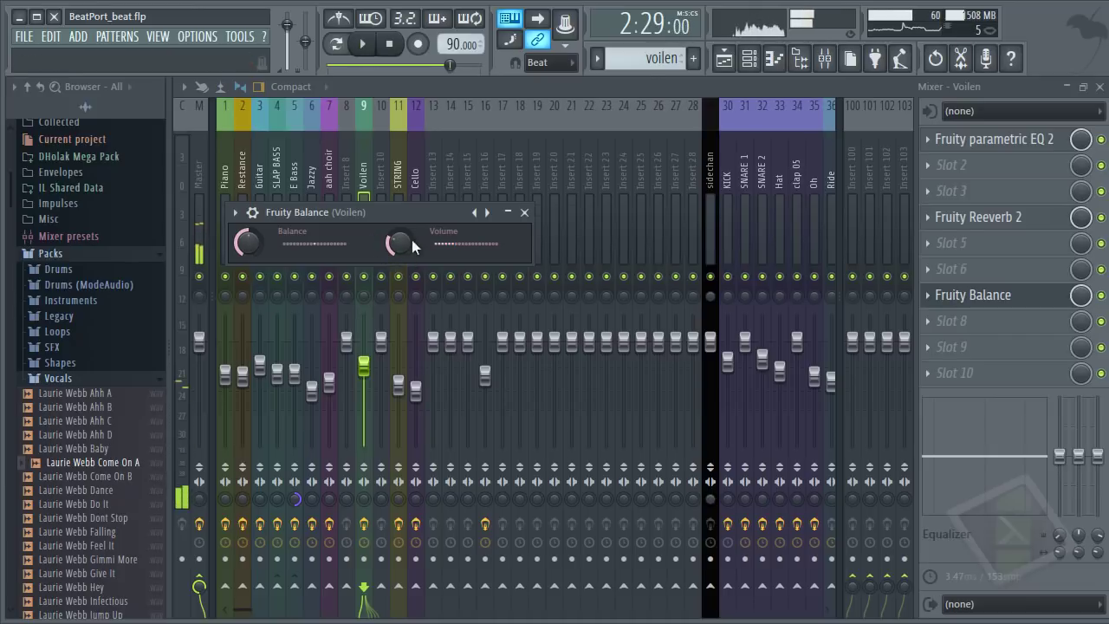
{"action": "left_click", "coordinate": [524, 212]}
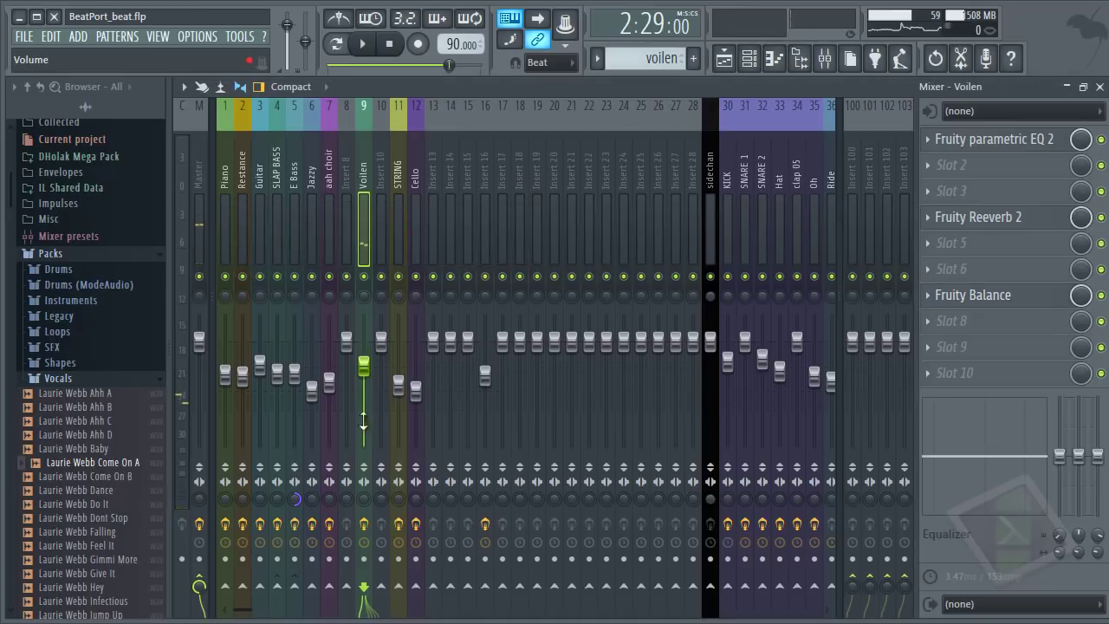
{"action": "key", "text": "F5"}
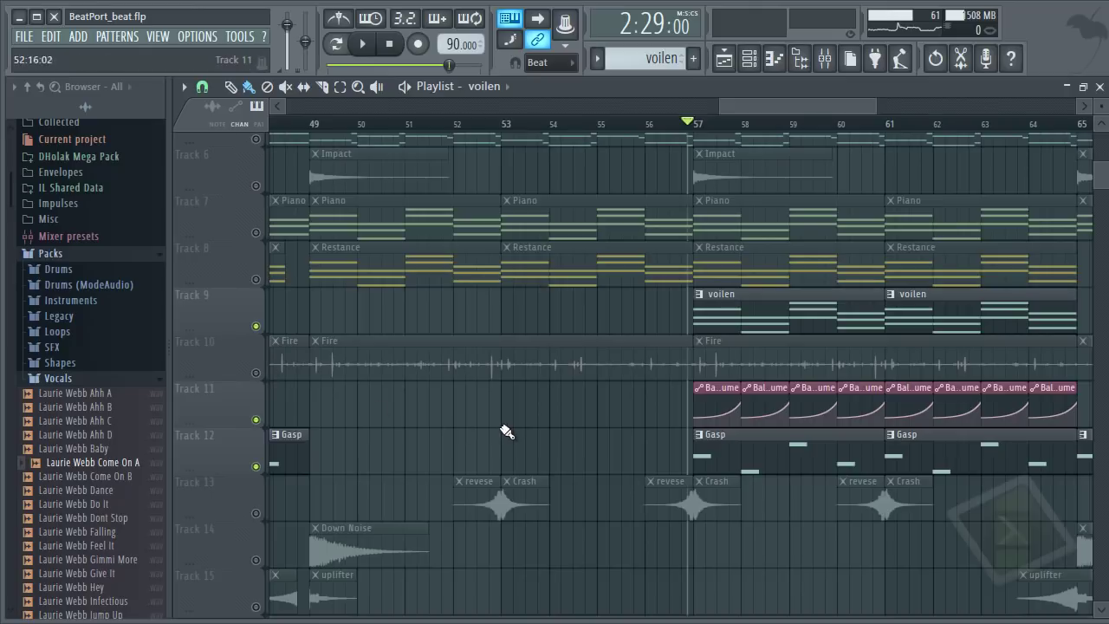
Step: Solo the Restance clips on Track 8, play them, and open the Restance pattern in the channel rack
{"action": "scroll", "coordinate": [509, 432], "scroll_direction": "up", "scroll_amount": 1}
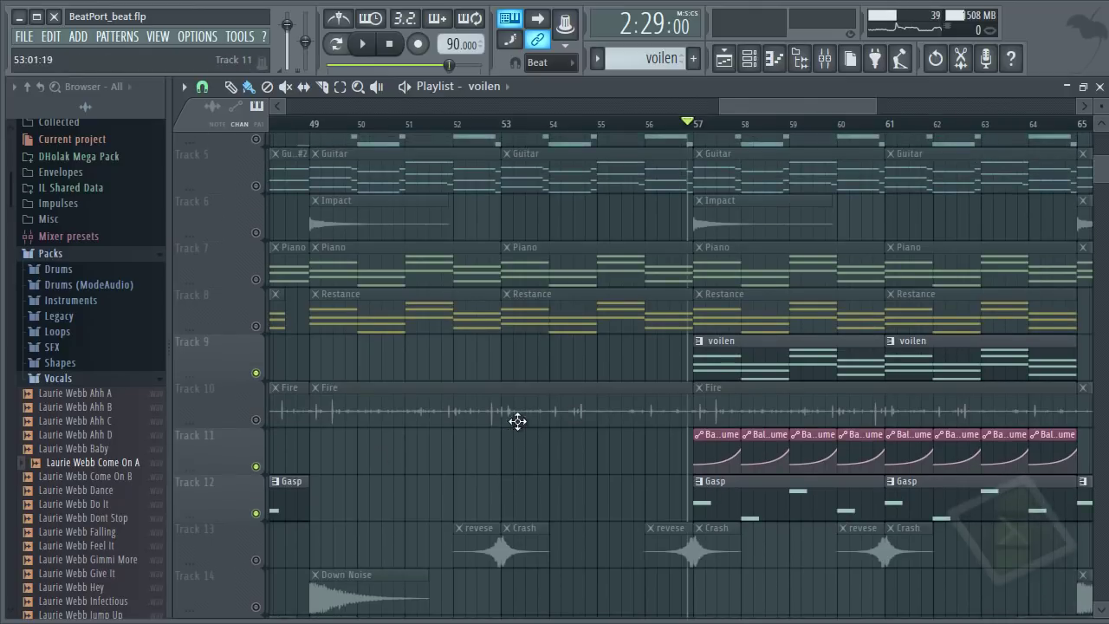
{"action": "left_click", "coordinate": [270, 317]}
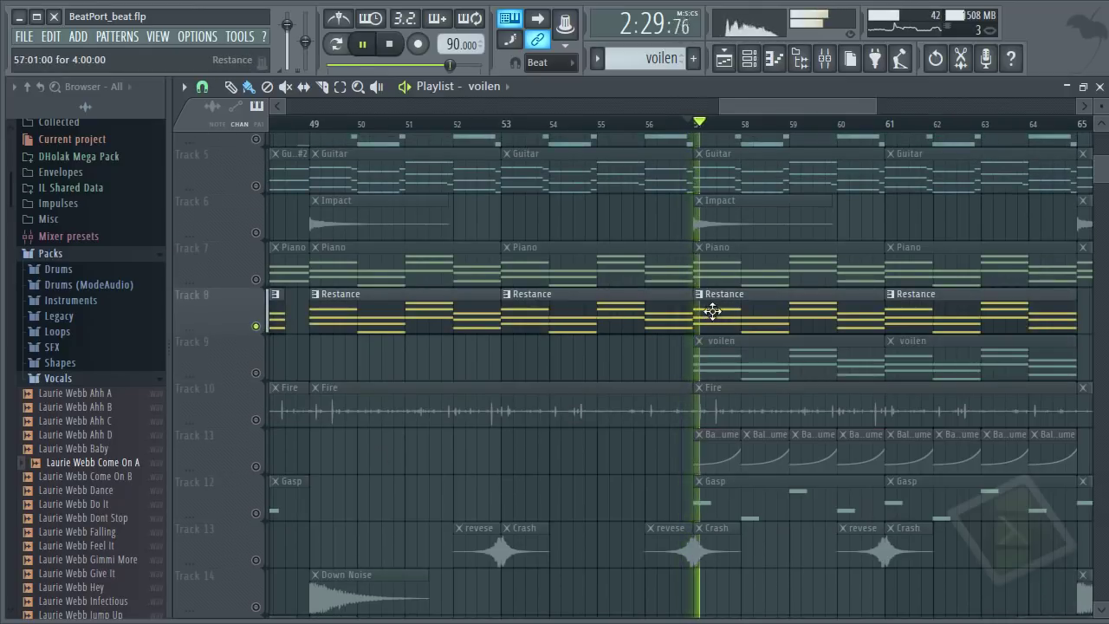
{"action": "double_click", "coordinate": [741, 310]}
{"action": "key", "text": "Escape"}
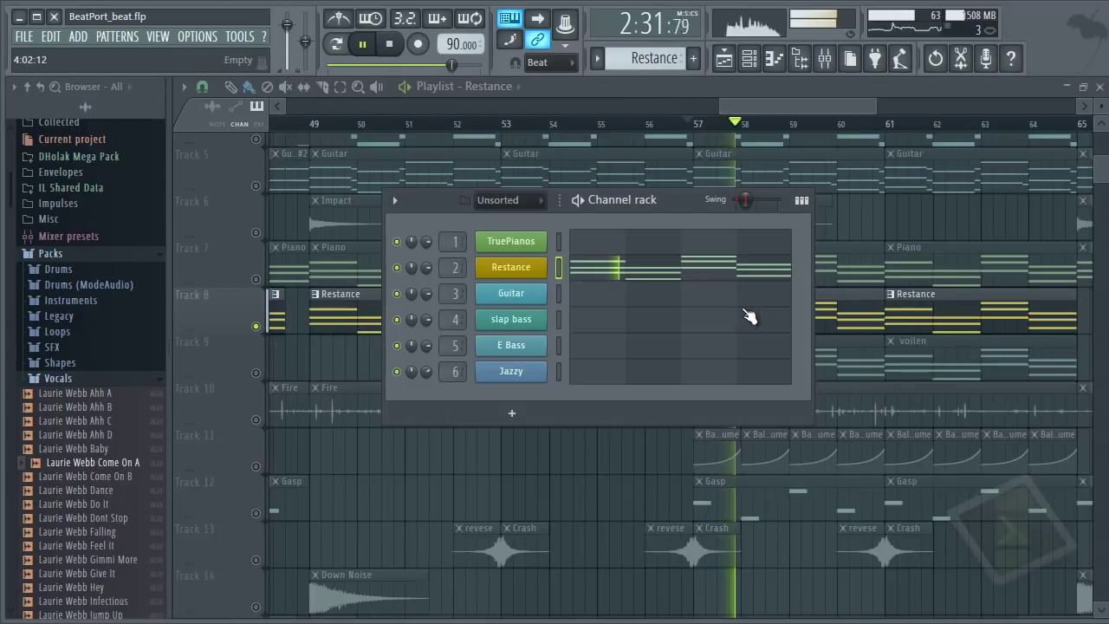
{"action": "key", "text": "space"}
Step: Open the Restance channel's Nexus 2 synth and browse the presets in the Arpeggios category
{"action": "left_click", "coordinate": [524, 265]}
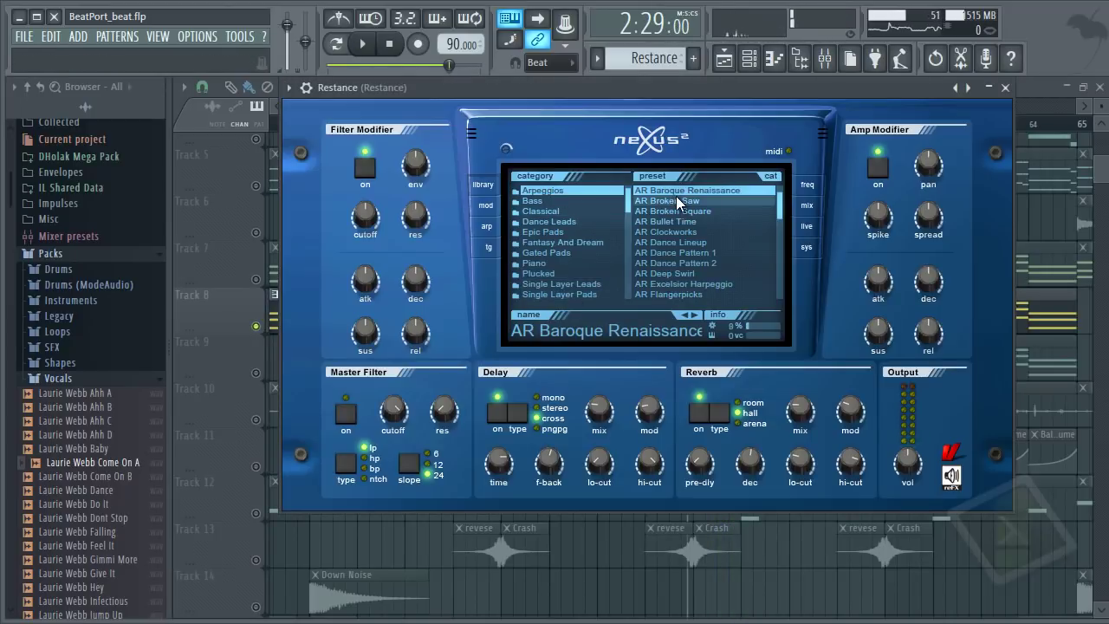
{"action": "scroll", "coordinate": [675, 195], "scroll_direction": "up", "scroll_amount": 2}
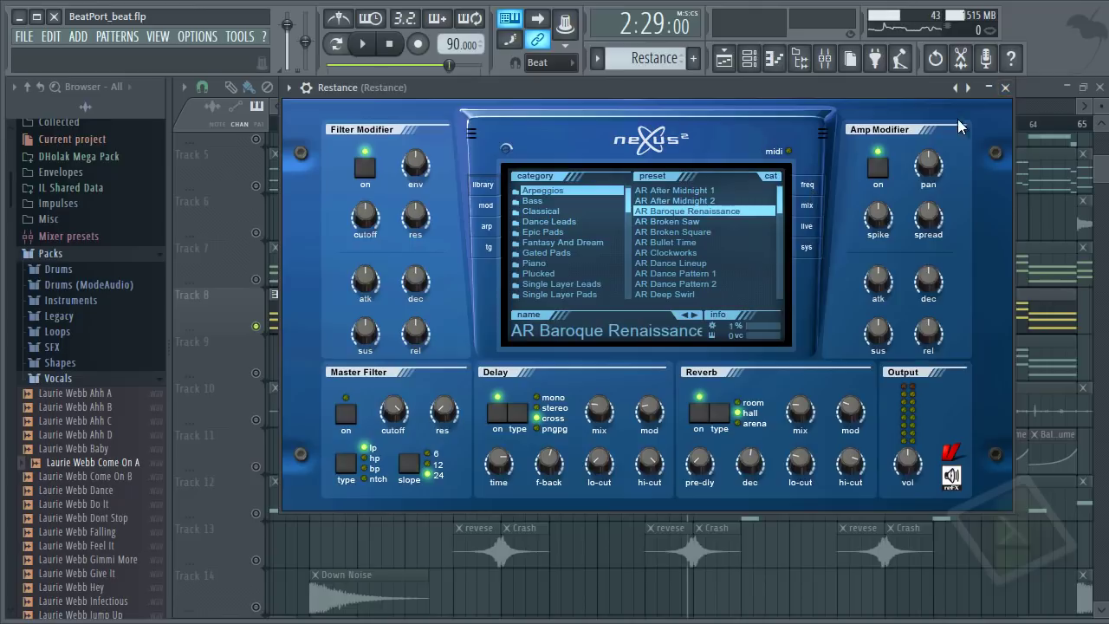
{"action": "scroll", "coordinate": [694, 229], "scroll_direction": "down", "scroll_amount": 10}
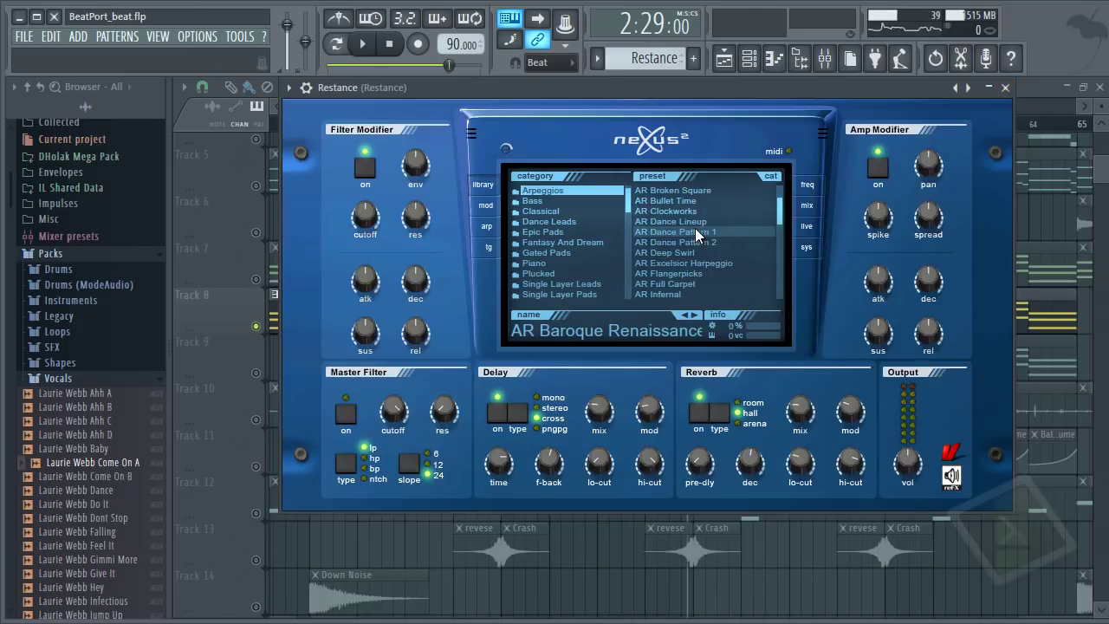
{"action": "scroll", "coordinate": [695, 228], "scroll_direction": "up", "scroll_amount": 6}
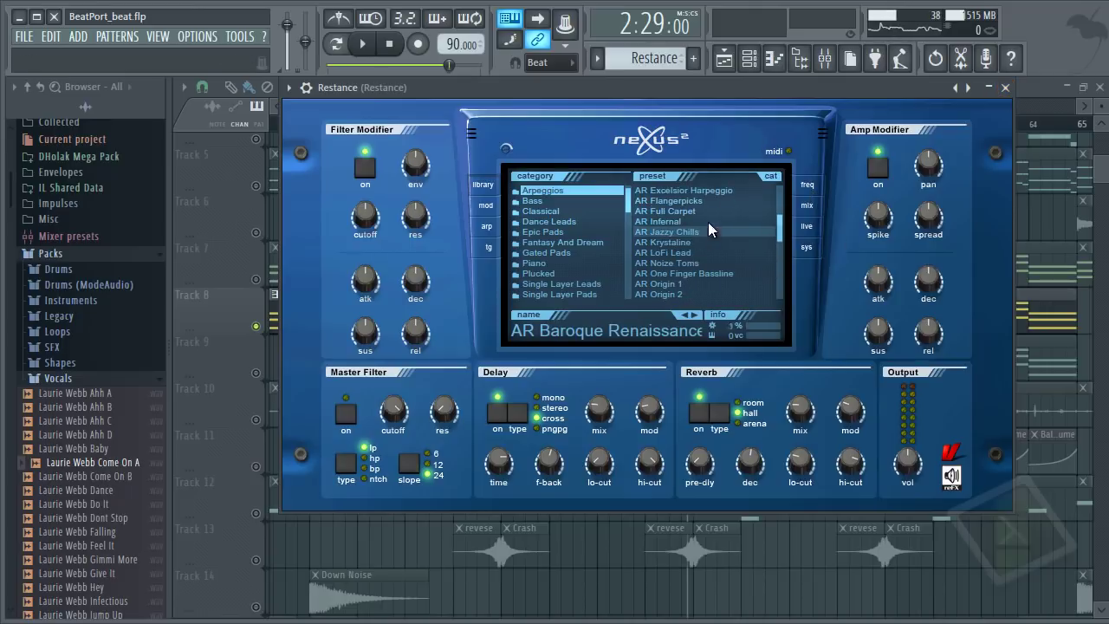
{"action": "scroll", "coordinate": [692, 252], "scroll_direction": "up", "scroll_amount": 5}
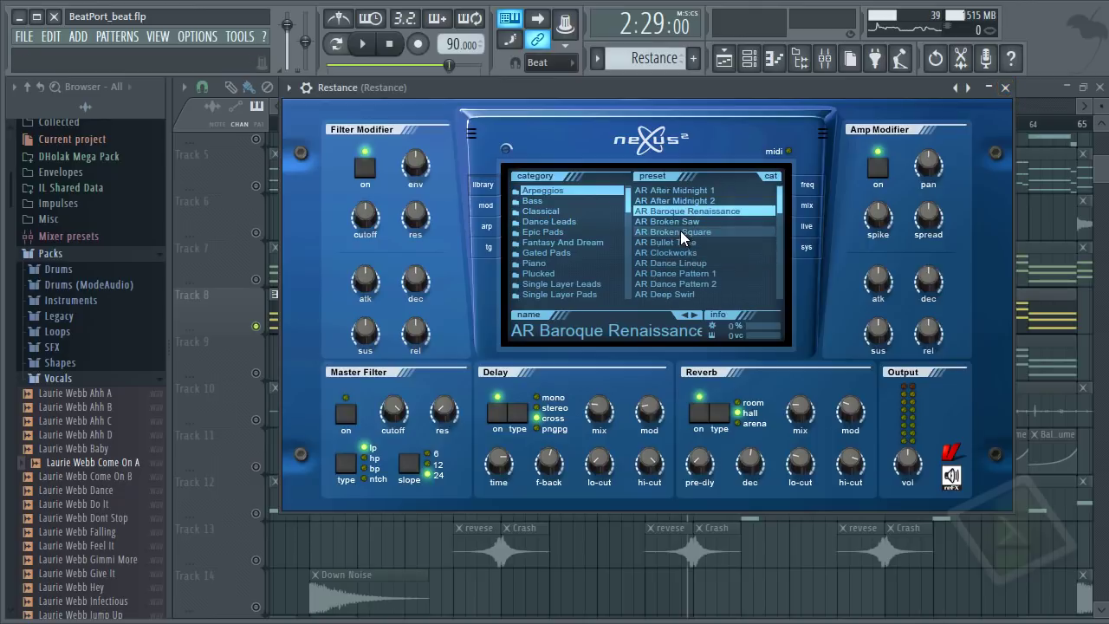
Step: Load the AR Bullet Time preset in Nexus 2 and play the Restance part with it
{"action": "left_click", "coordinate": [678, 243]}
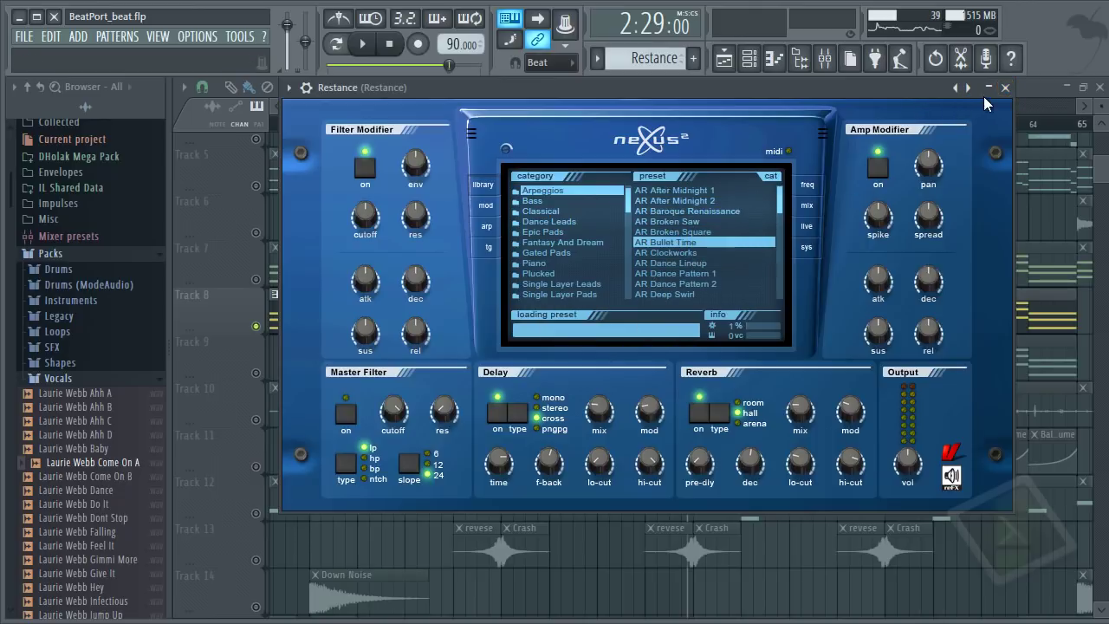
{"action": "key", "text": "space"}
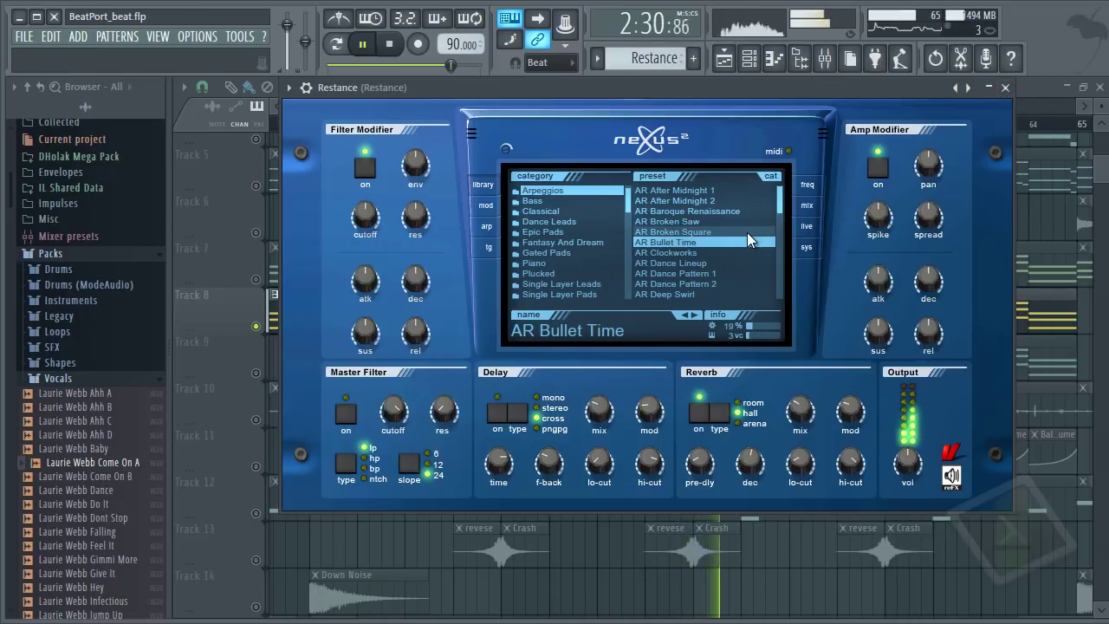
{"action": "key", "text": "space"}
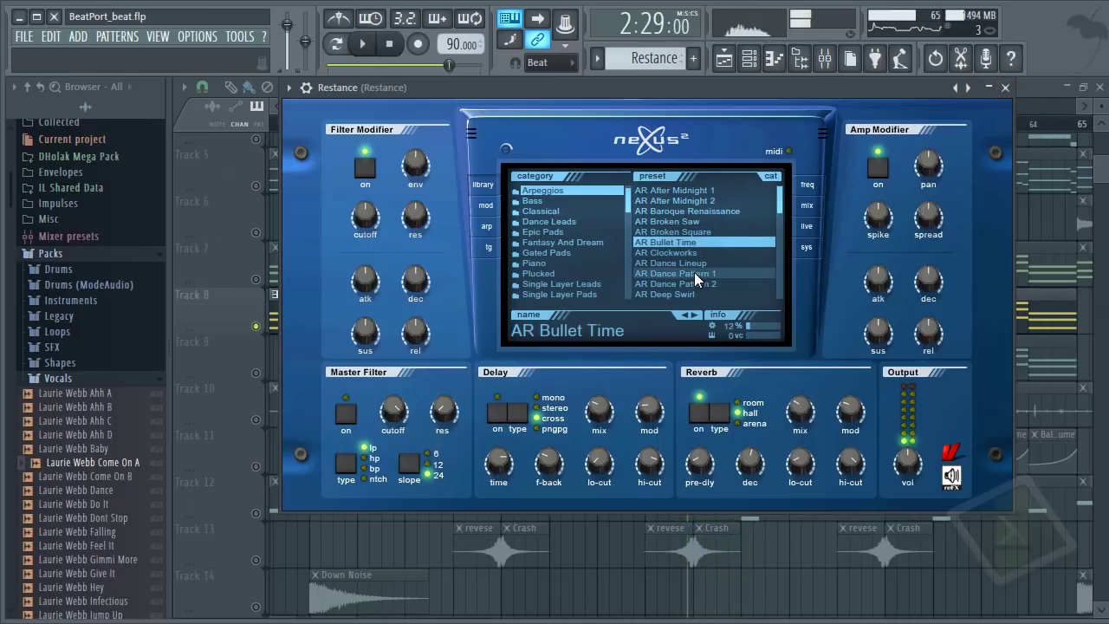
Step: Load the AR Dance Pattern 1 preset in Nexus 2 and play the Restance part with it
{"action": "left_click", "coordinate": [694, 273]}
{"action": "key", "text": "space"}
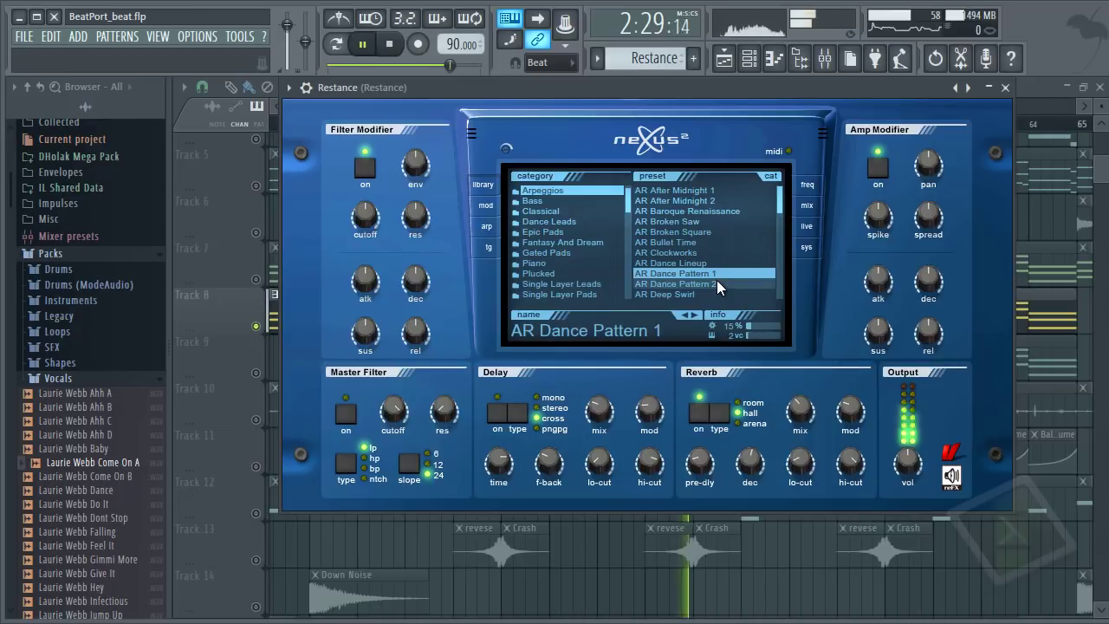
{"action": "scroll", "coordinate": [716, 280], "scroll_direction": "down", "scroll_amount": 1}
{"action": "scroll", "coordinate": [716, 280], "scroll_direction": "down", "scroll_amount": 1}
{"action": "key", "text": "space"}
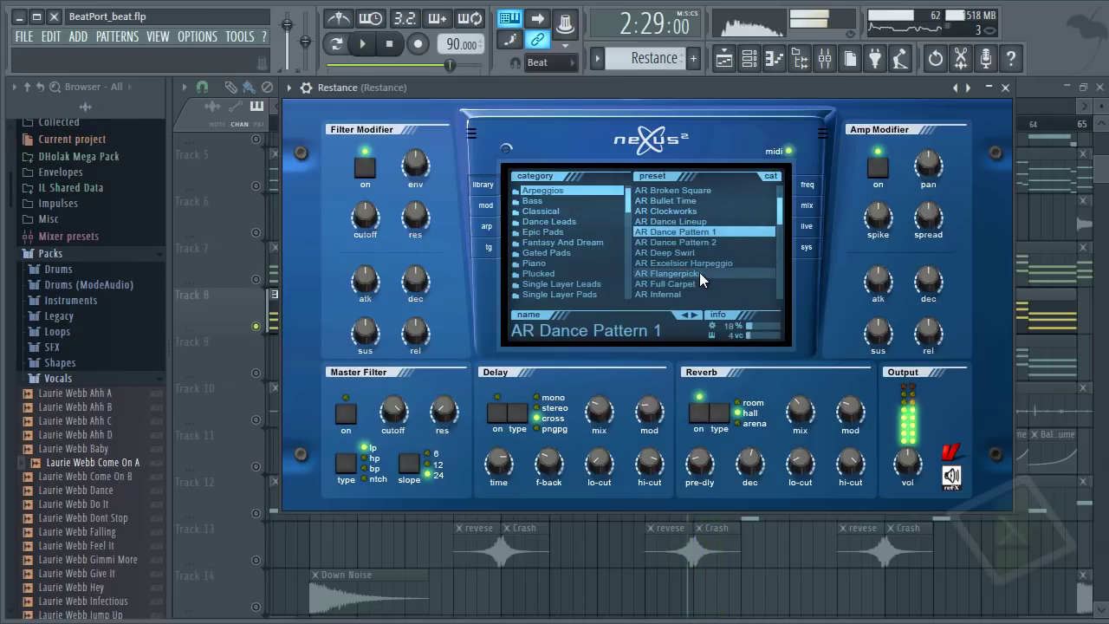
Step: Load the AR Flangerpicks preset in Nexus 2 for the Restance part
{"action": "left_click", "coordinate": [700, 273]}
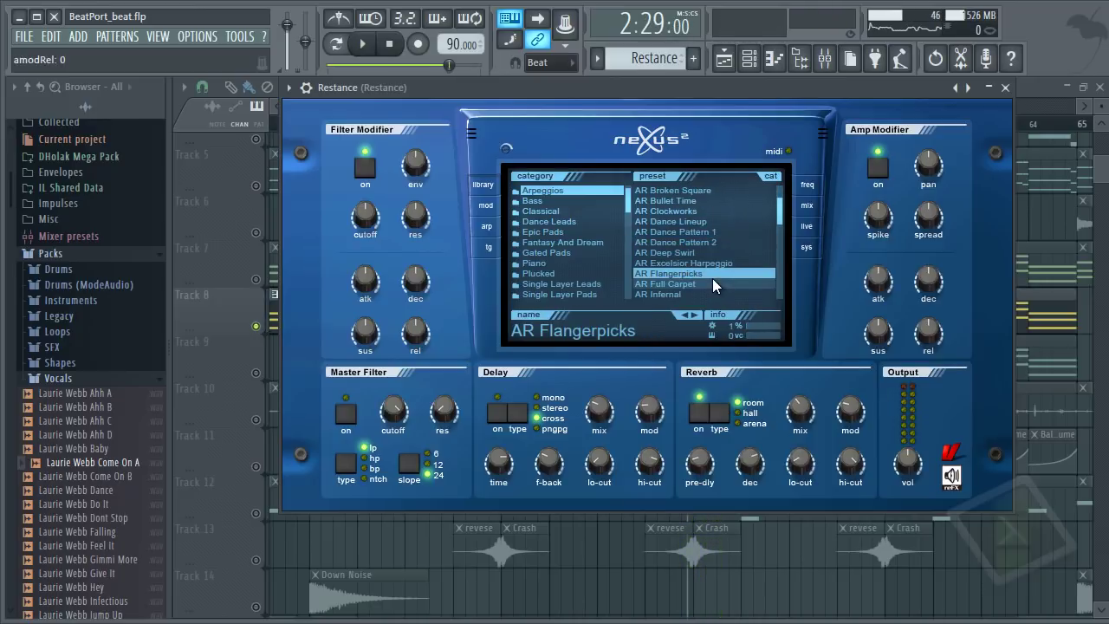
Step: Preview the AR Flangerpicks sound and load the AR Baroque Renaissance arpeggio preset for the Restance channel
{"action": "key", "text": "space"}
{"action": "key", "text": "space"}
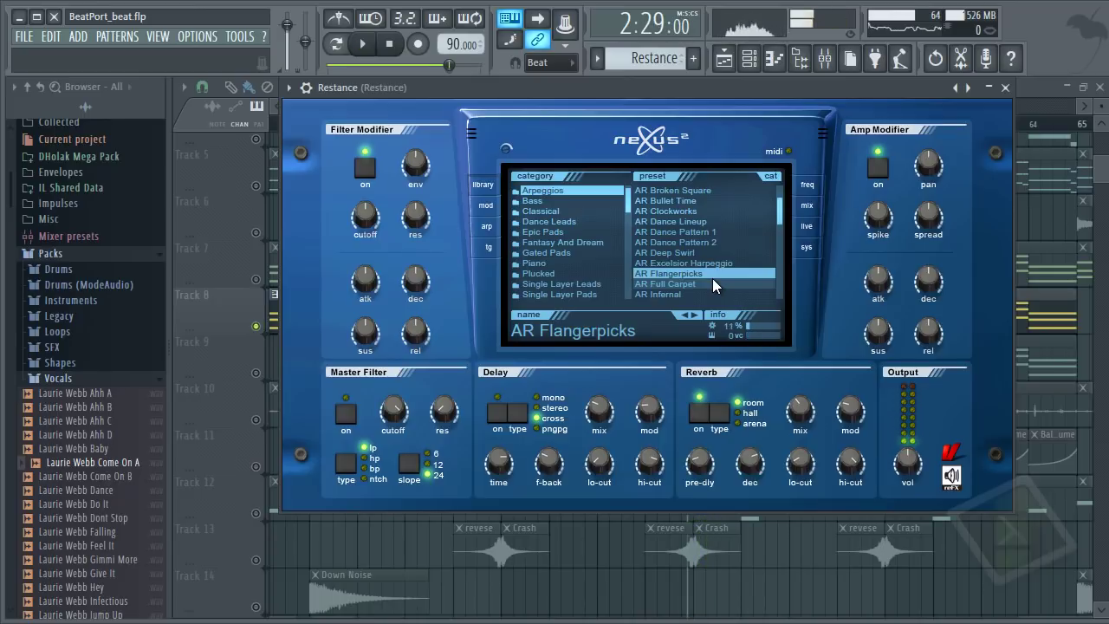
{"action": "scroll", "coordinate": [712, 278], "scroll_direction": "up", "scroll_amount": 2}
{"action": "left_click", "coordinate": [698, 211]}
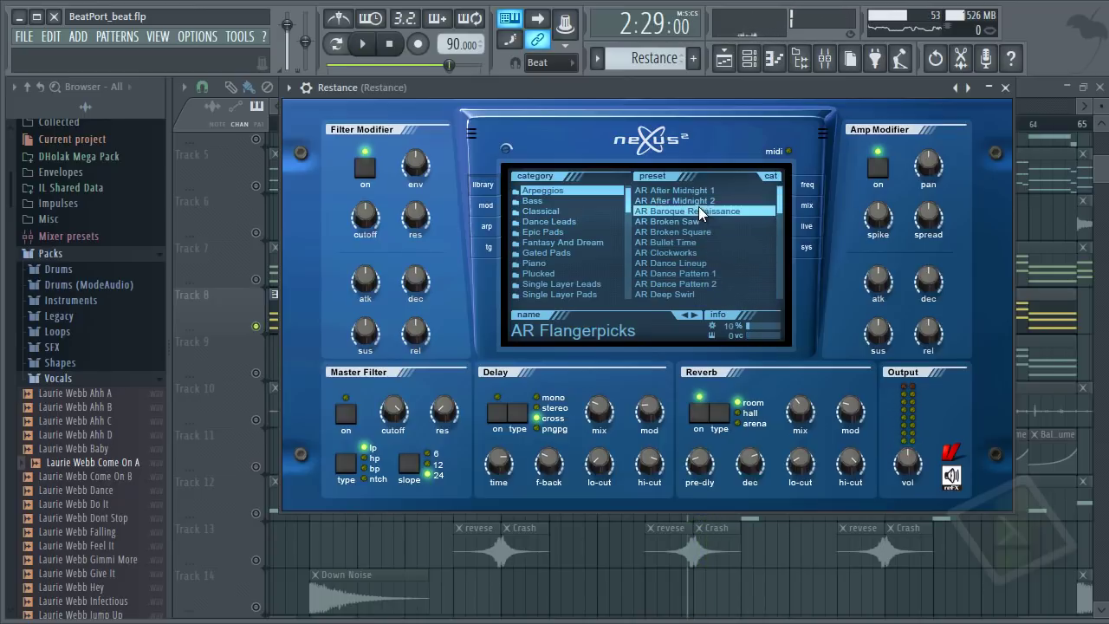
{"action": "left_click", "coordinate": [1005, 88]}
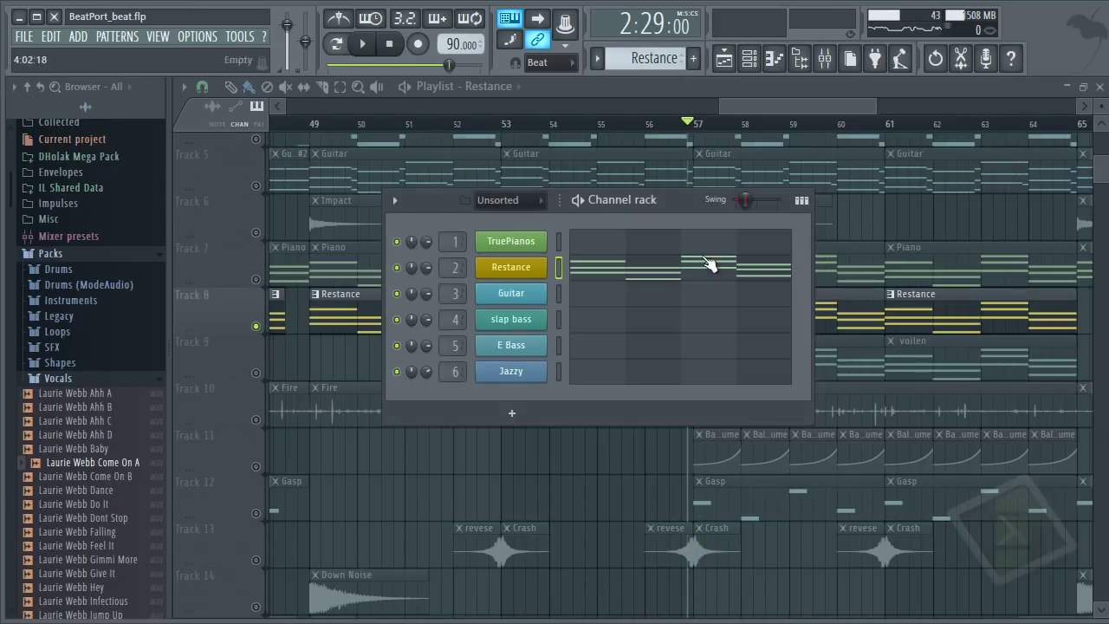
Step: Play back the Restance channel, recheck its loaded Nexus preset and return to the playlist
{"action": "key", "text": "space"}
{"action": "key", "text": "space"}
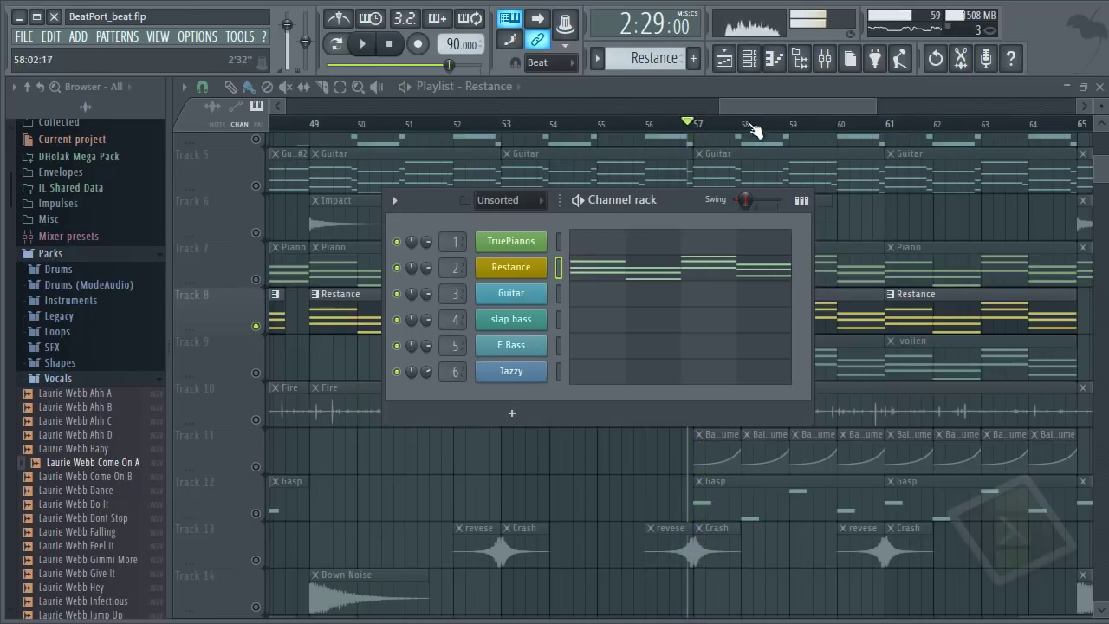
{"action": "left_click", "coordinate": [535, 267]}
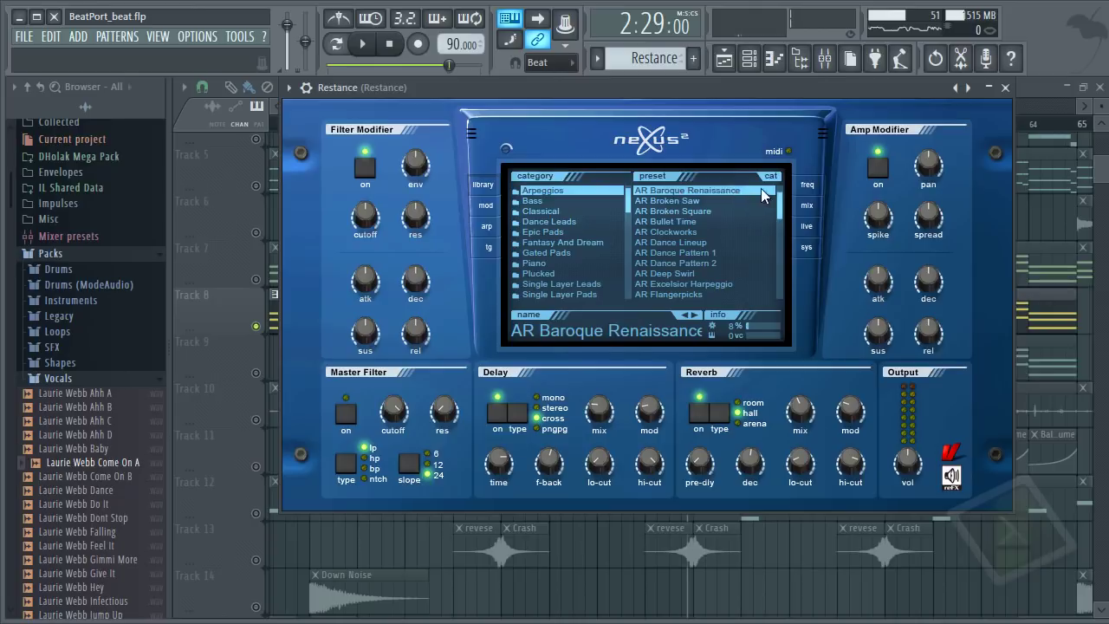
{"action": "left_click", "coordinate": [1005, 88]}
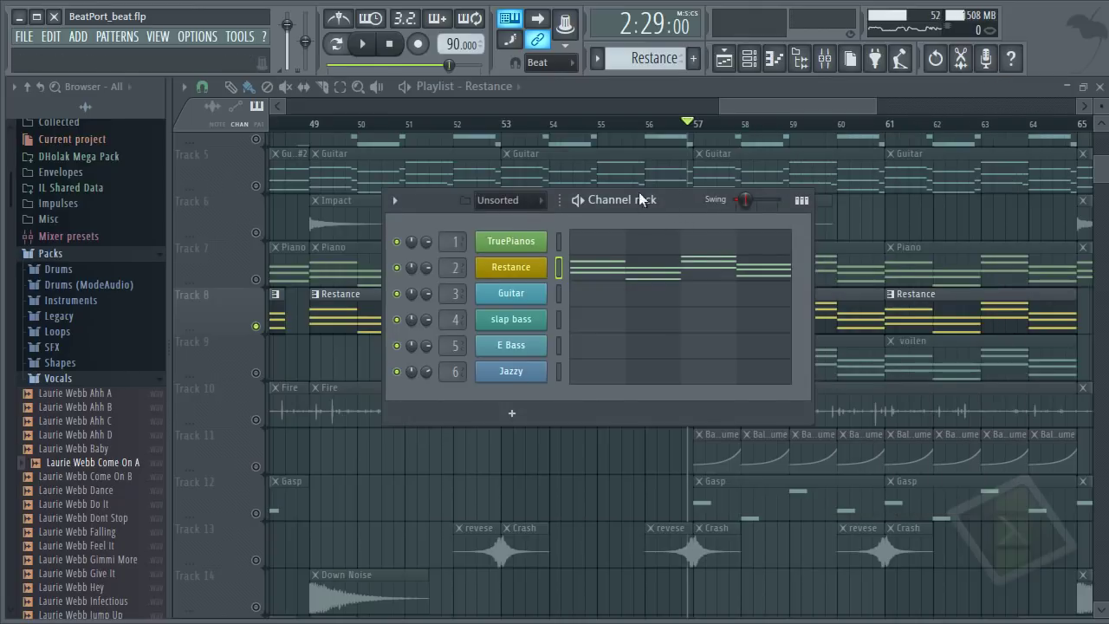
{"action": "left_click_drag", "start_coordinate": [638, 192], "coordinate": [662, 186]}
{"action": "left_click", "coordinate": [762, 104]}
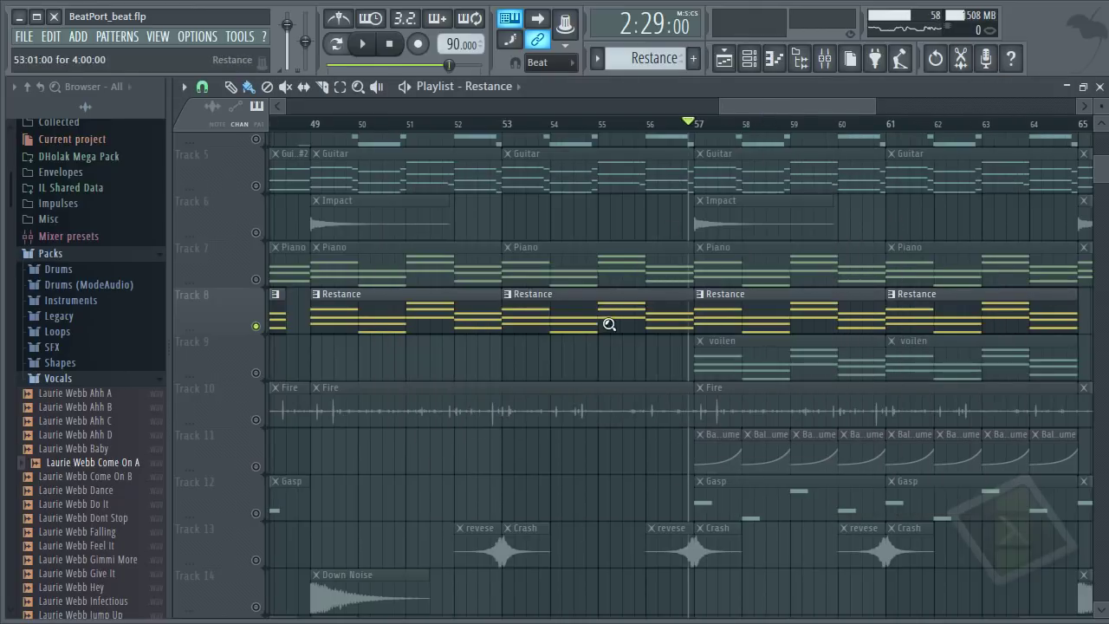
Step: Open the DRUMs pattern from track 2, play it and show its channels as a step sequencer grid
{"action": "scroll", "coordinate": [609, 324], "scroll_direction": "down", "scroll_amount": 2}
{"action": "scroll", "coordinate": [609, 320], "scroll_direction": "up", "scroll_amount": 2}
{"action": "scroll", "coordinate": [867, 269], "scroll_direction": "up", "scroll_amount": 4}
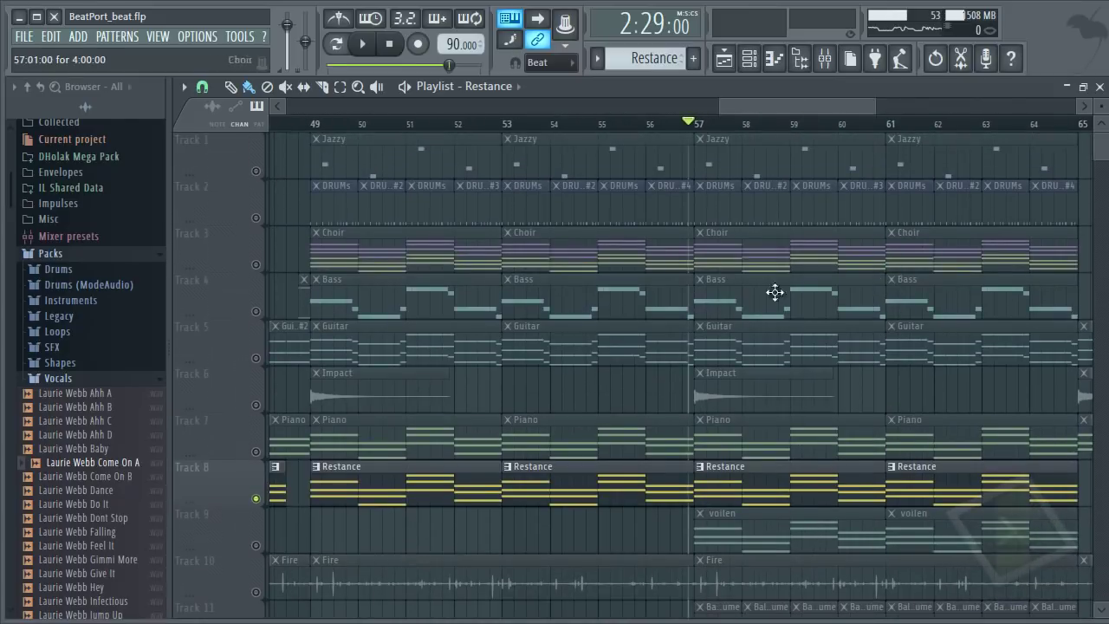
{"action": "double_click", "coordinate": [732, 203]}
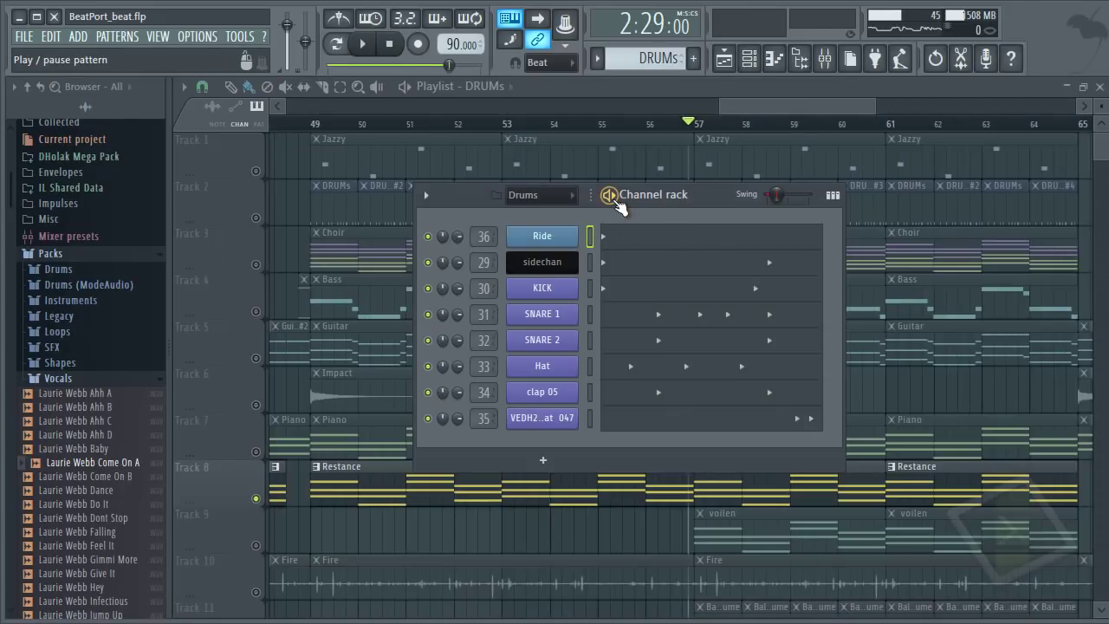
{"action": "key", "text": "space"}
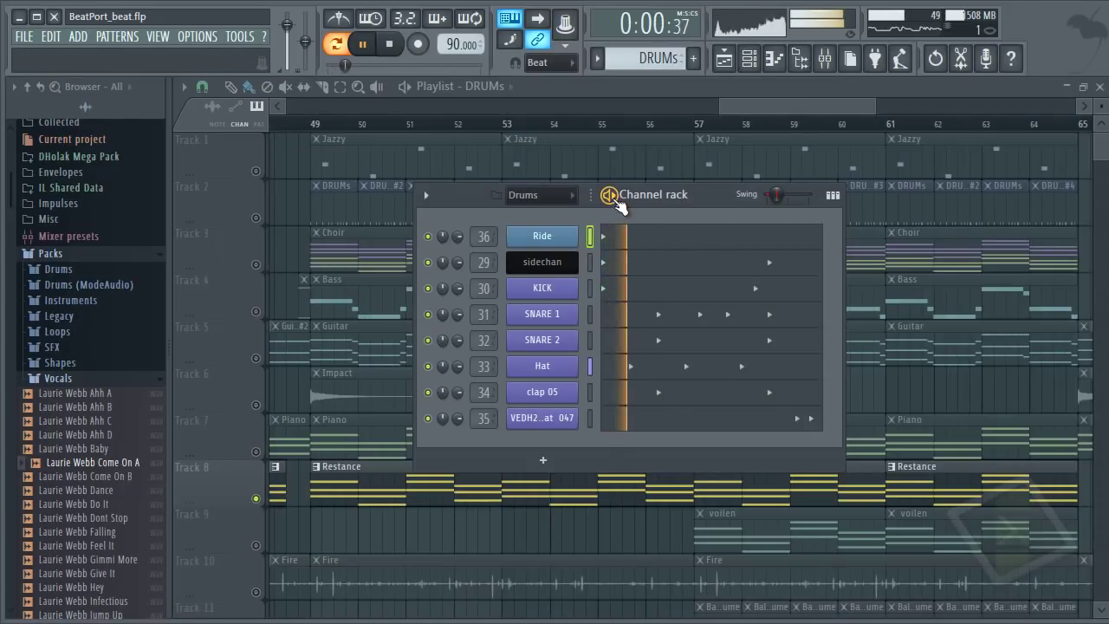
{"action": "left_click", "coordinate": [833, 196]}
{"action": "key", "text": "space"}
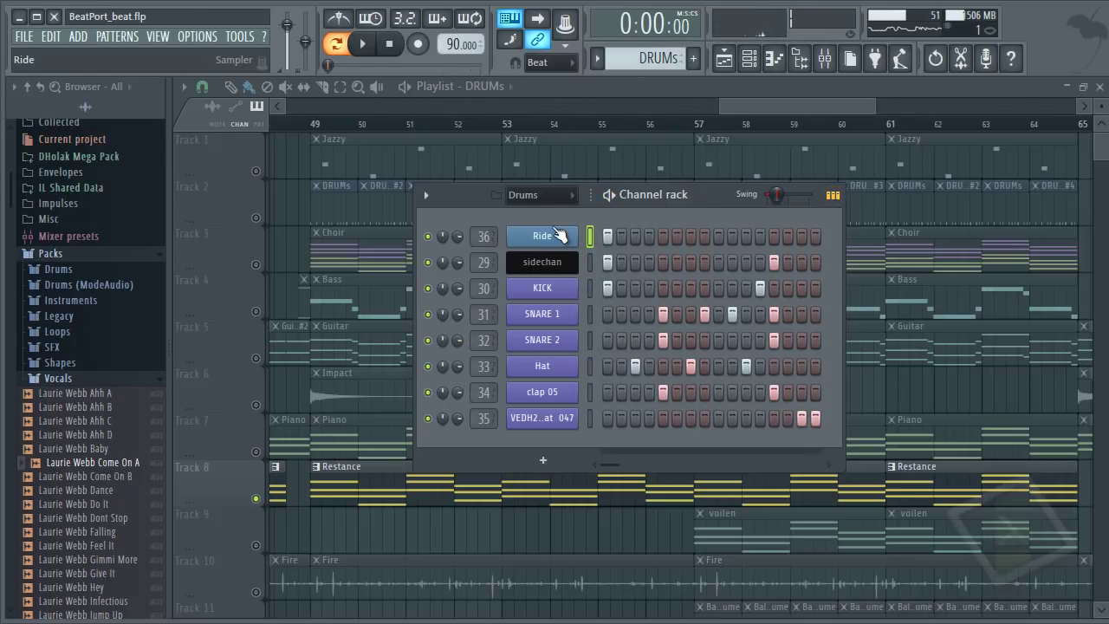
Step: Open the Ride channel's settings and audition its VEDH2 Ride 028 sample
{"action": "left_click", "coordinate": [551, 234]}
{"action": "left_click", "coordinate": [456, 475]}
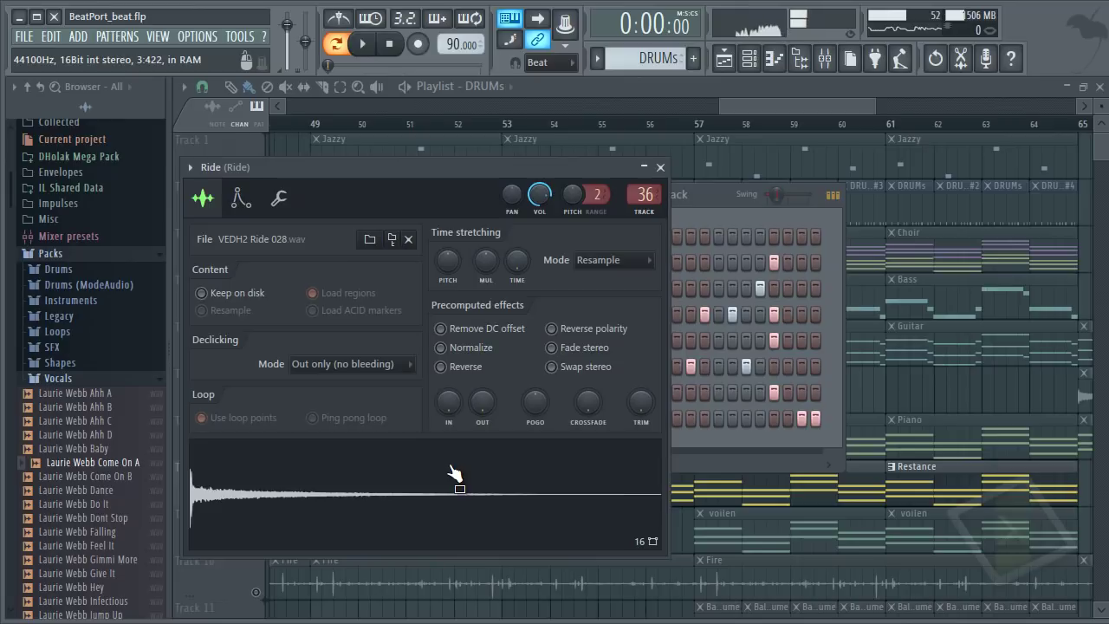
{"action": "key", "text": "Escape"}
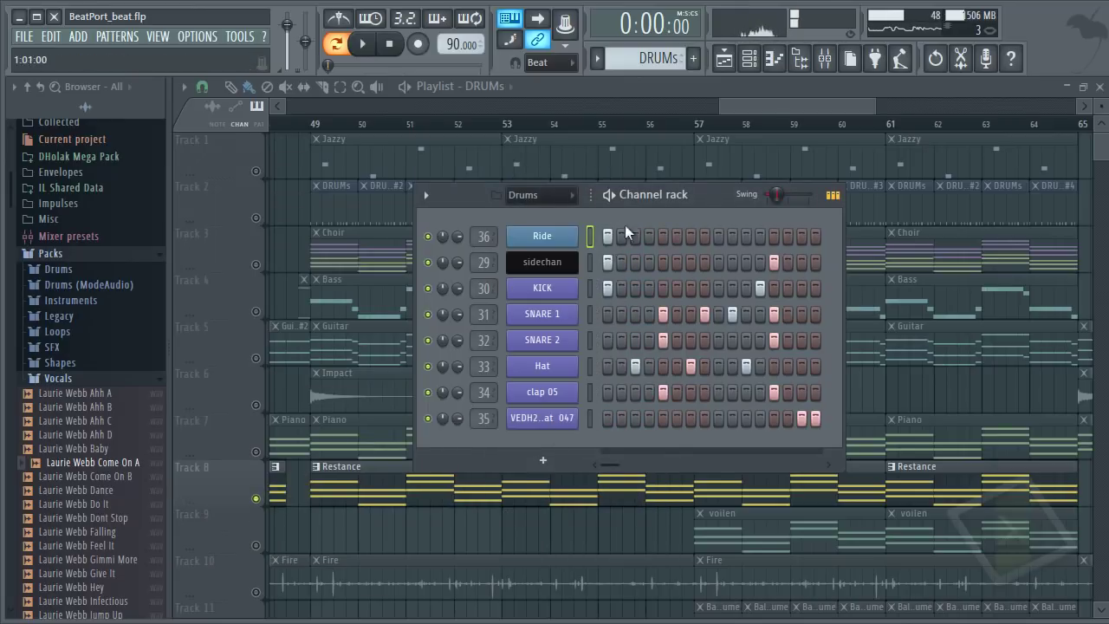
Step: Disable the effect slots on the DRUMs mixer track and audition the Ride channel without them
{"action": "left_click", "coordinate": [822, 55]}
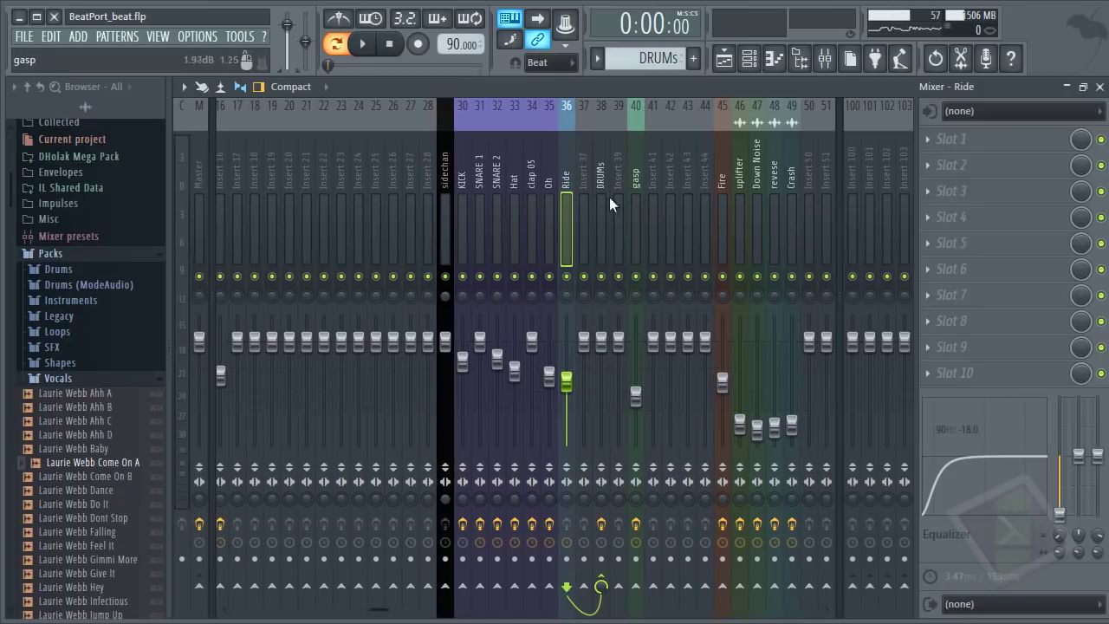
{"action": "left_click", "coordinate": [602, 182]}
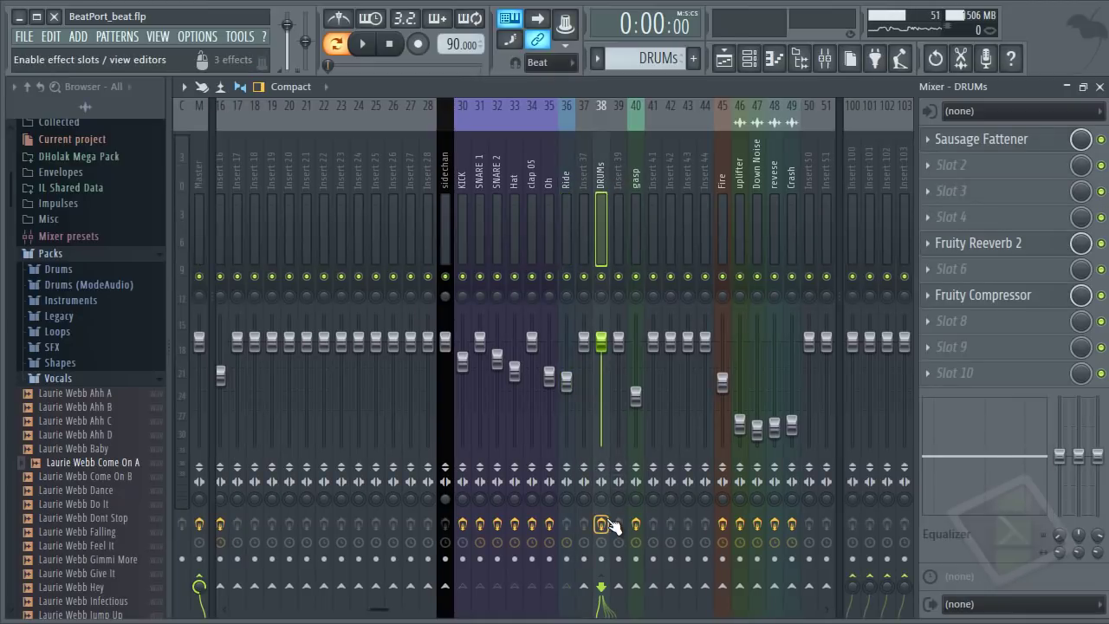
{"action": "left_click", "coordinate": [748, 58]}
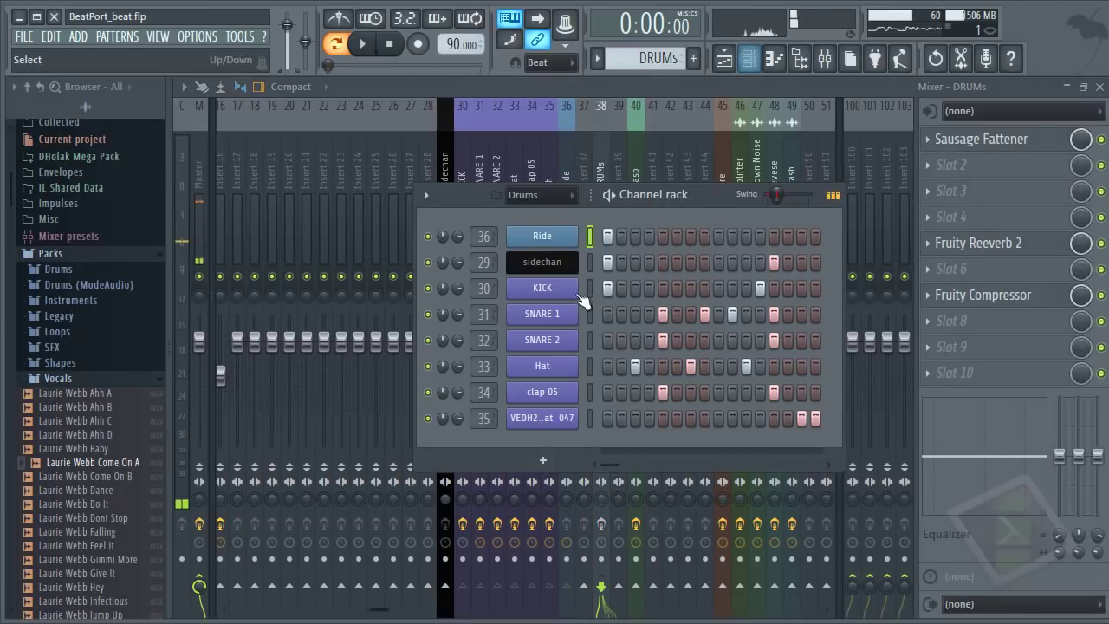
{"action": "left_click", "coordinate": [544, 236]}
{"action": "key", "text": "Escape"}
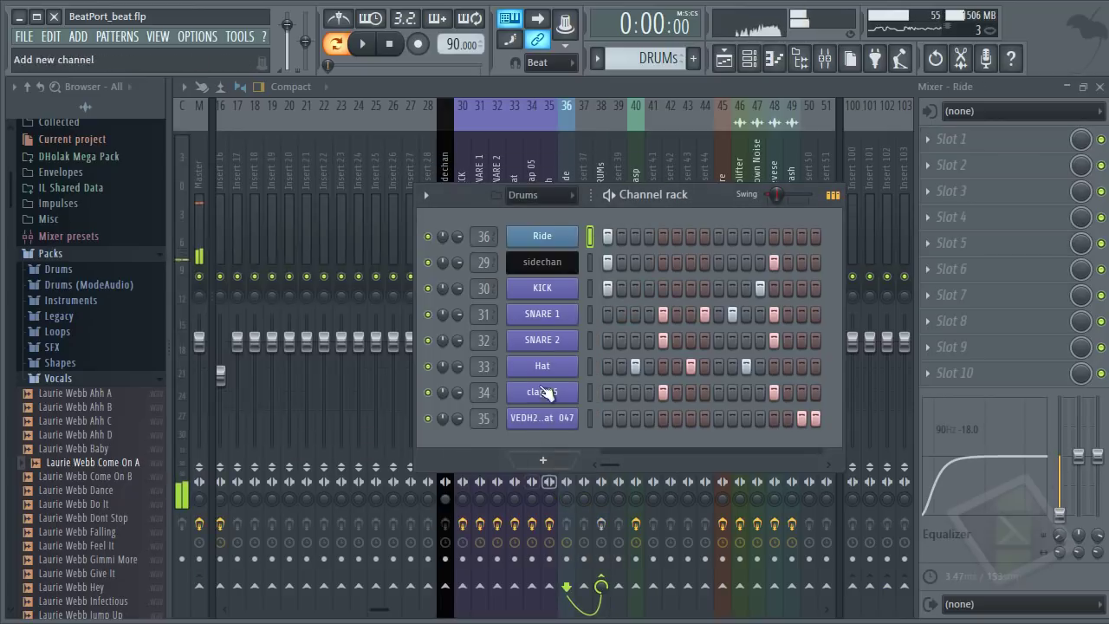
Step: Move the channel rack lower over the mixer and review the Ride channel's sample and mixer track
{"action": "left_click_drag", "start_coordinate": [651, 202], "coordinate": [697, 280]}
{"action": "left_click", "coordinate": [571, 174]}
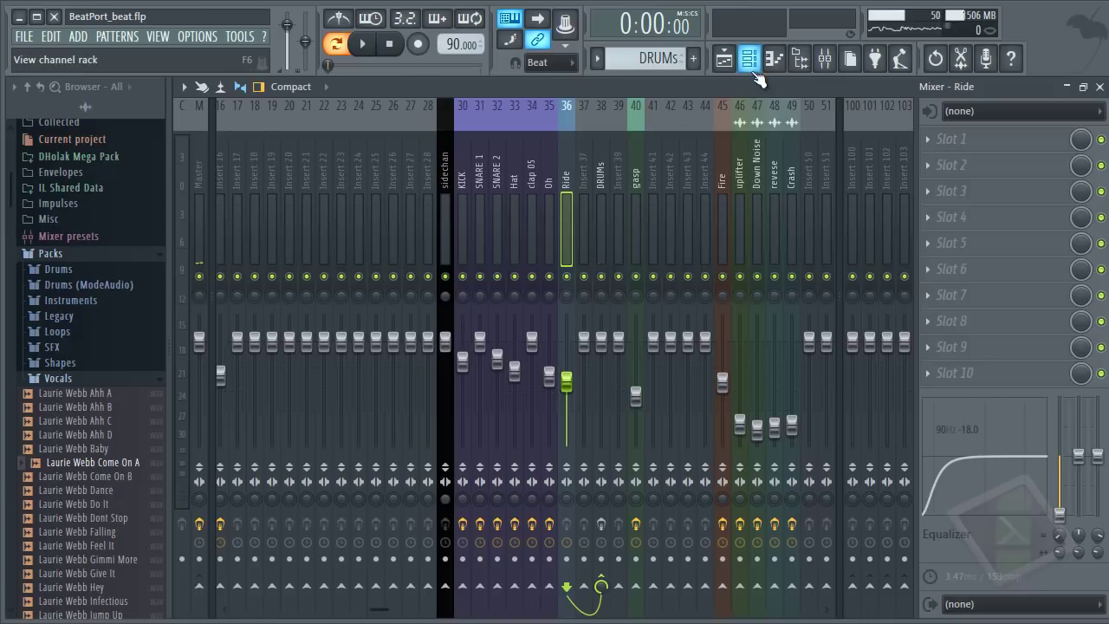
{"action": "left_click", "coordinate": [750, 58]}
{"action": "left_click", "coordinate": [617, 314]}
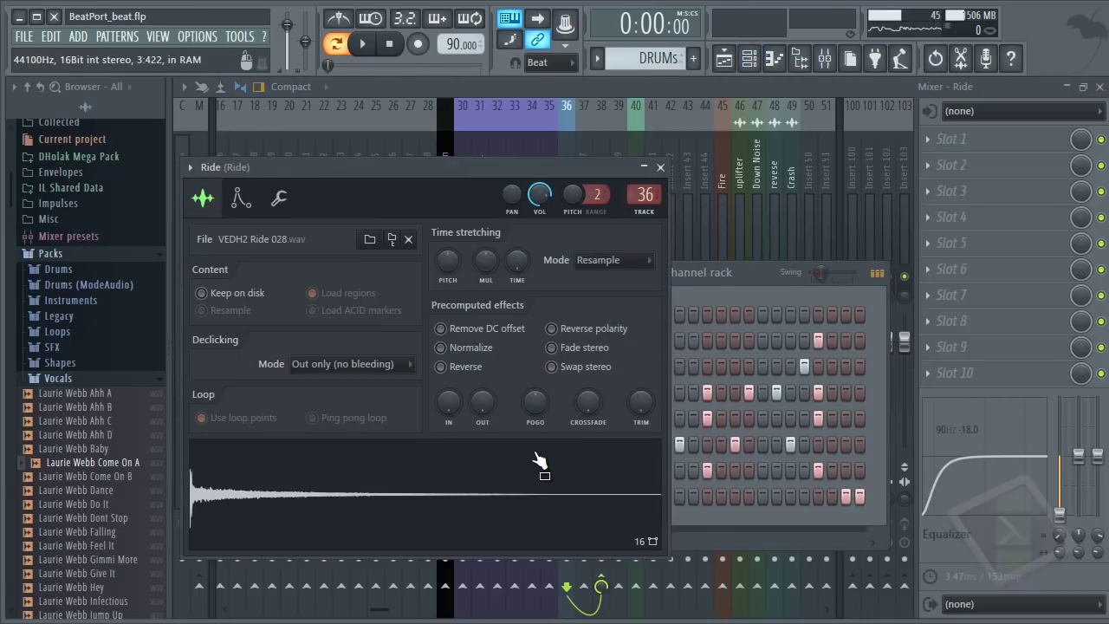
{"action": "key", "text": "Escape"}
Step: Open the sidechan channel's settings and route its mixer track to the Master so it can be heard
{"action": "left_click", "coordinate": [594, 342]}
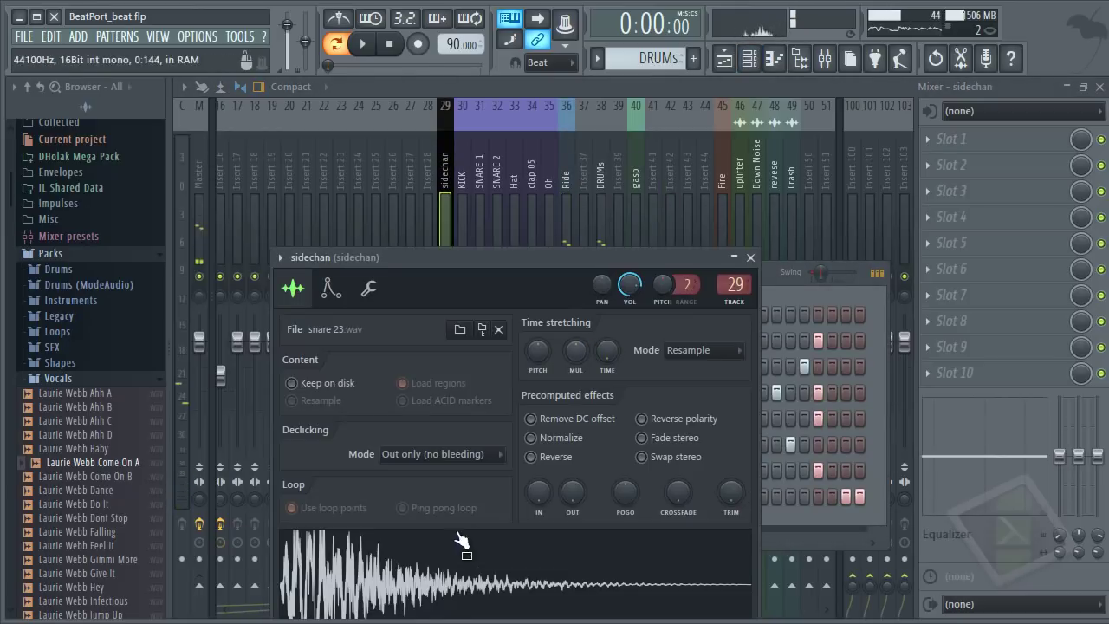
{"action": "left_click", "coordinate": [437, 238]}
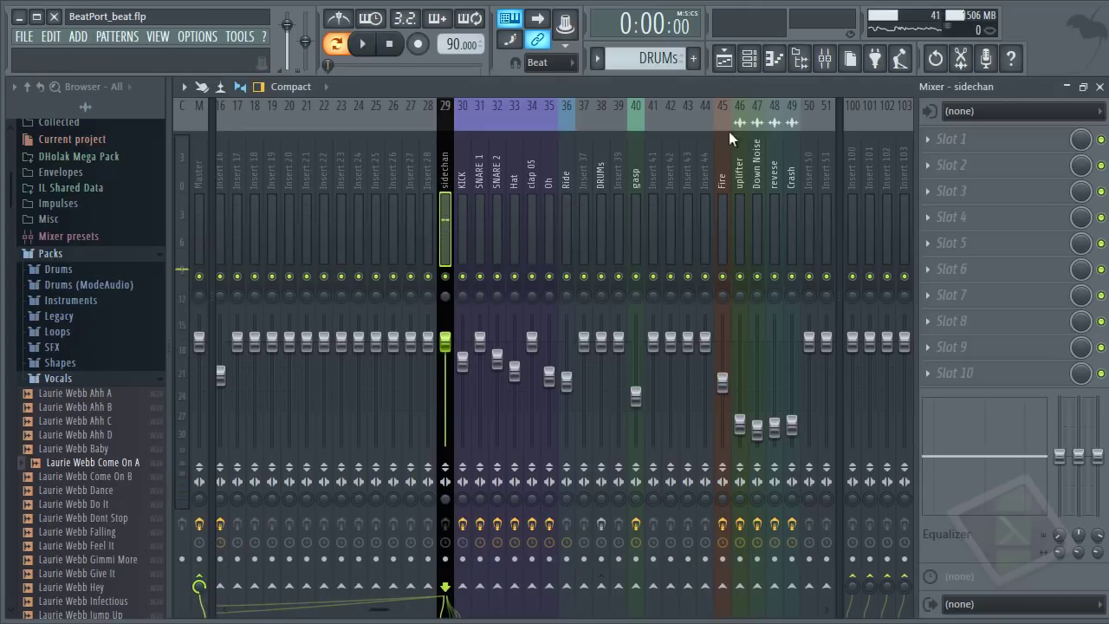
{"action": "left_click", "coordinate": [750, 58]}
Step: Audition the Ride channel and the sidechan channel's snare 23 sample
{"action": "left_click", "coordinate": [586, 314]}
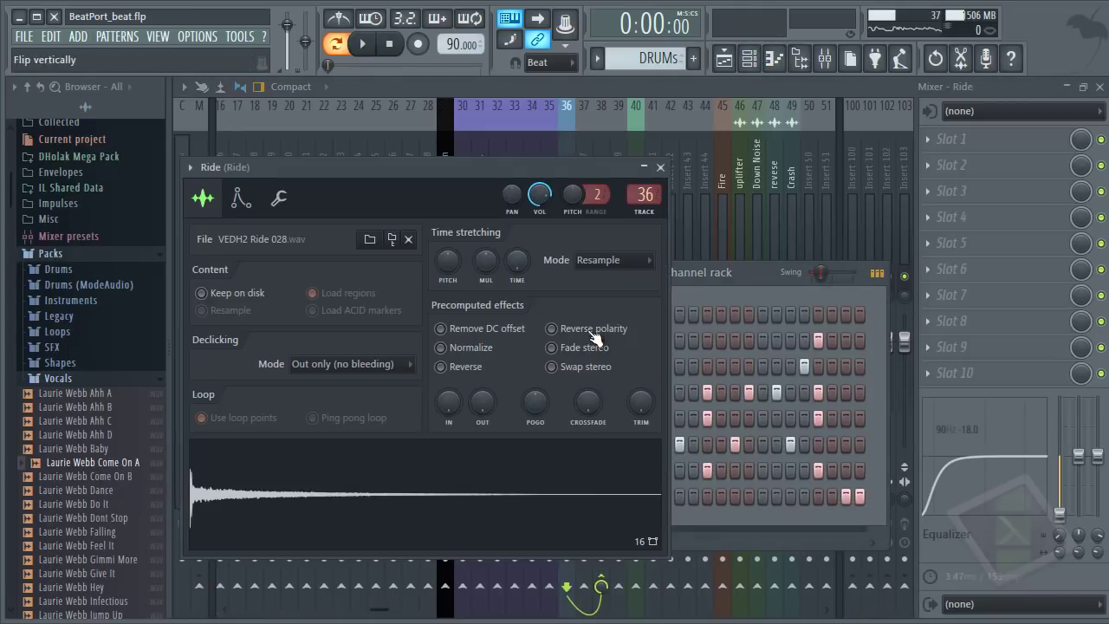
{"action": "left_click", "coordinate": [593, 339]}
{"action": "left_click", "coordinate": [500, 564]}
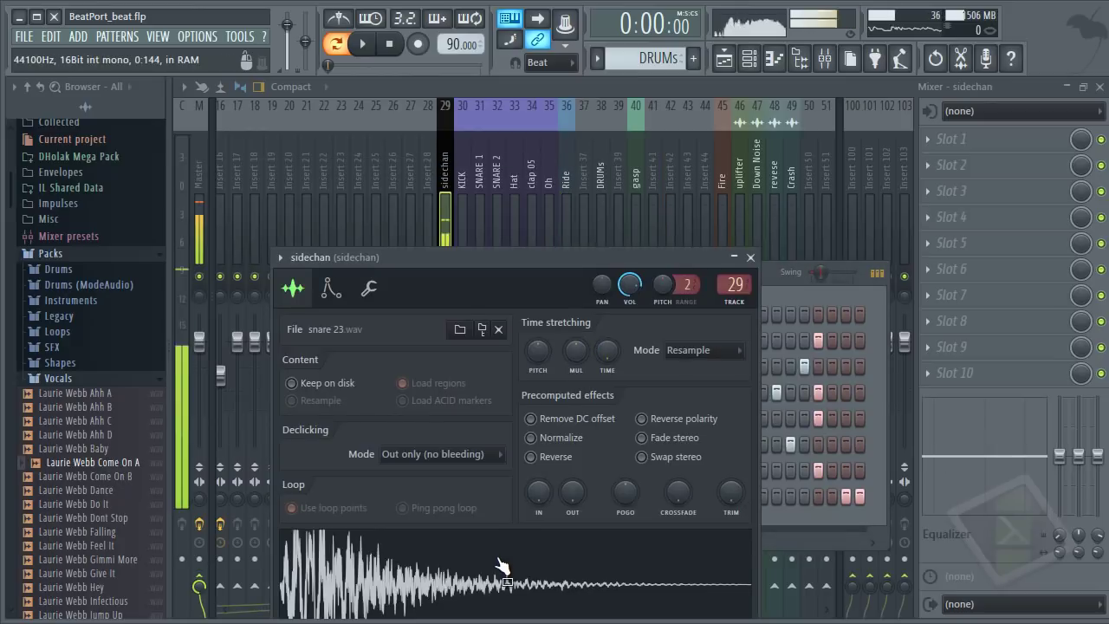
{"action": "left_click", "coordinate": [500, 563]}
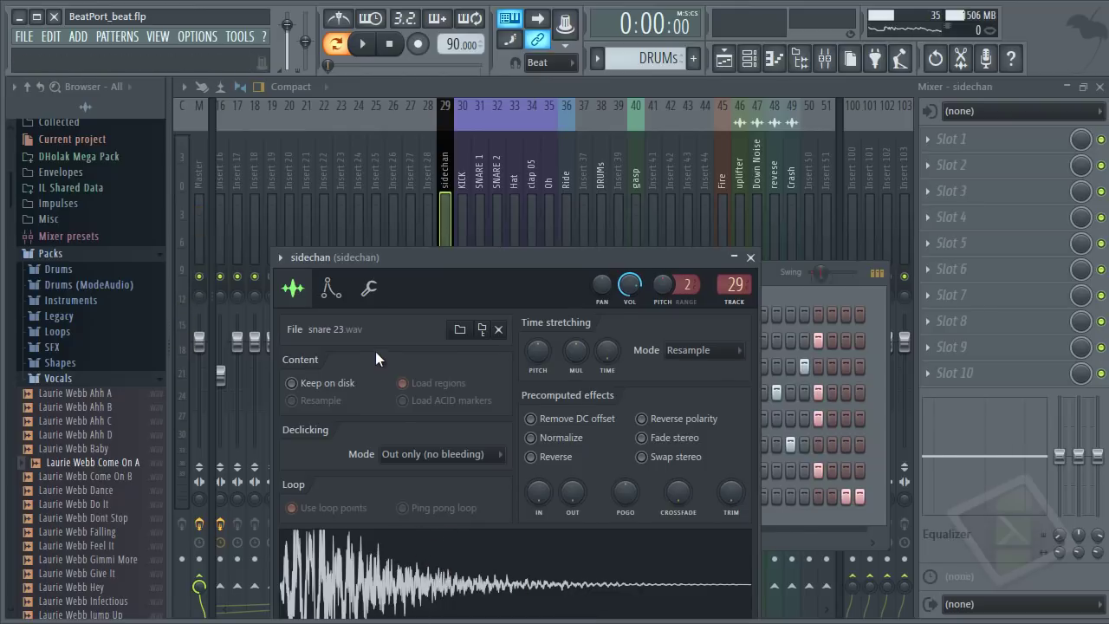
{"action": "left_click", "coordinate": [481, 593]}
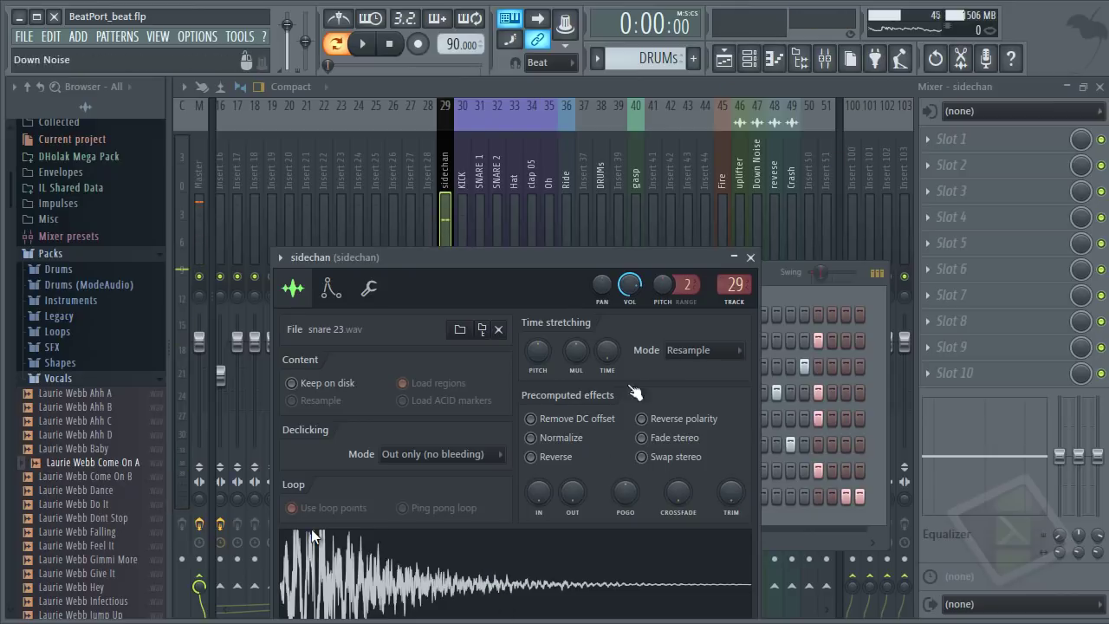
Step: Close the sidechan channel's settings and remove its mixer track's routing to the Master
{"action": "left_click", "coordinate": [753, 258]}
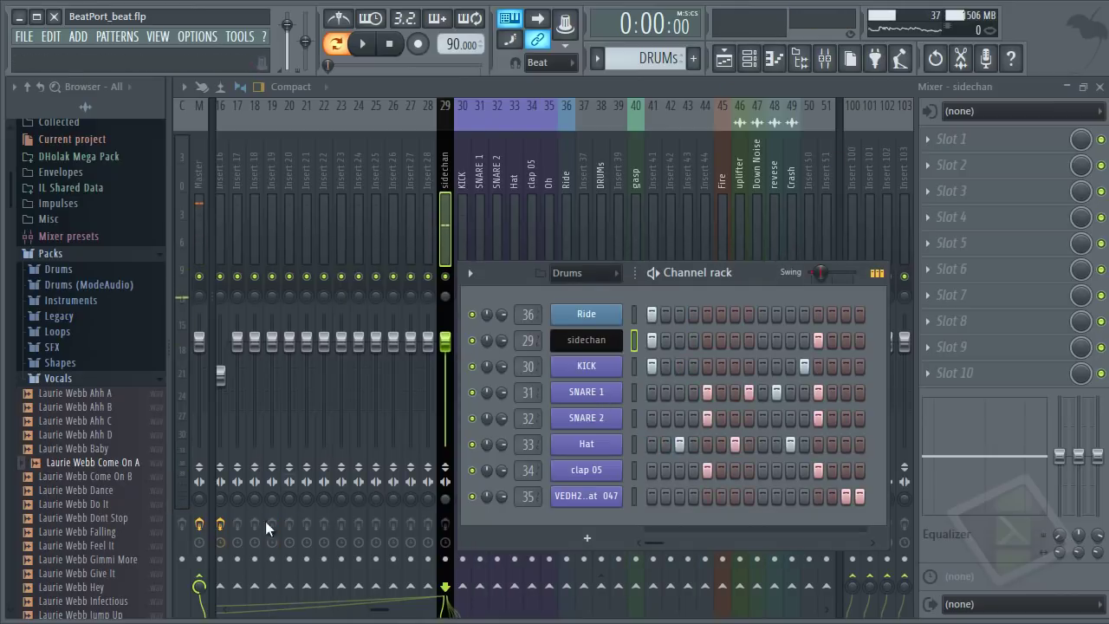
{"action": "left_click", "coordinate": [199, 585]}
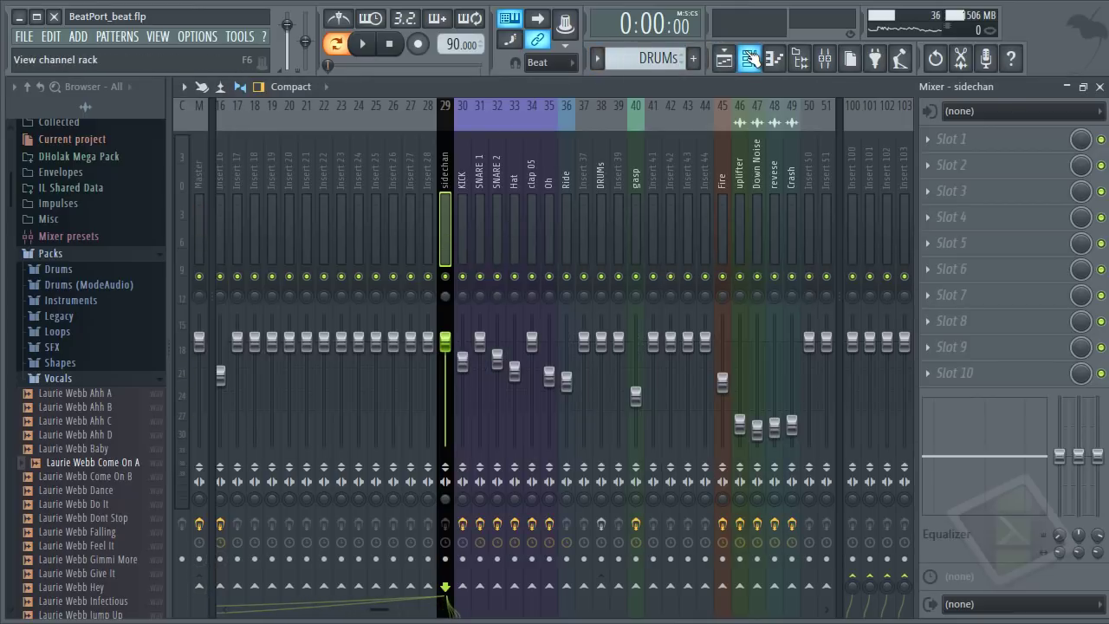
Step: Open the KICK channel's settings and audition its kick 33 sample
{"action": "left_click", "coordinate": [750, 58]}
{"action": "left_click", "coordinate": [623, 364]}
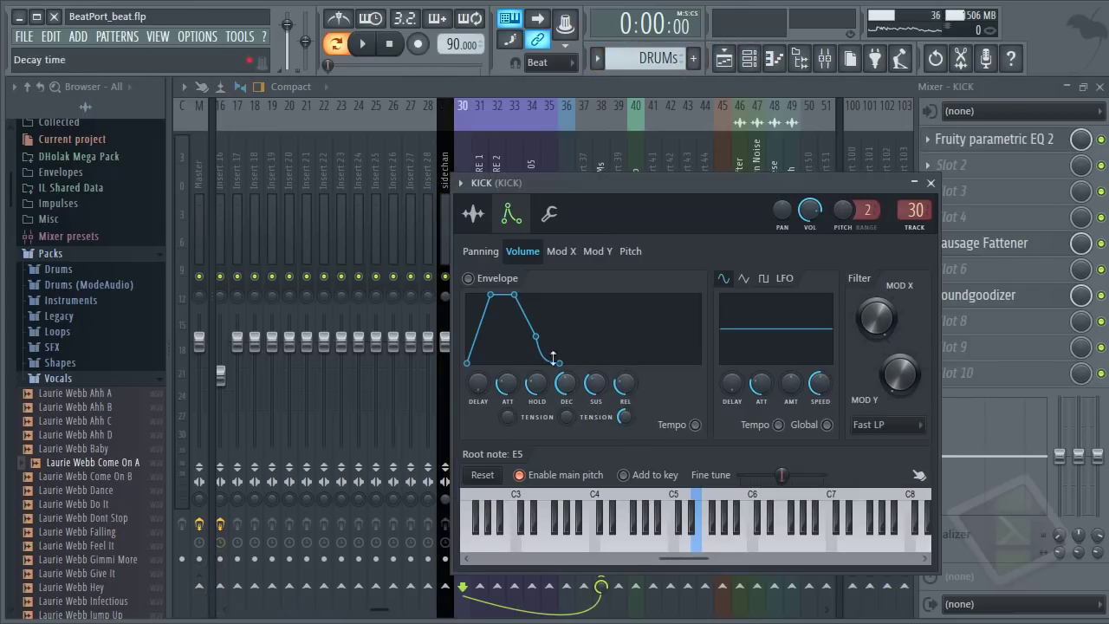
{"action": "left_click", "coordinate": [473, 213]}
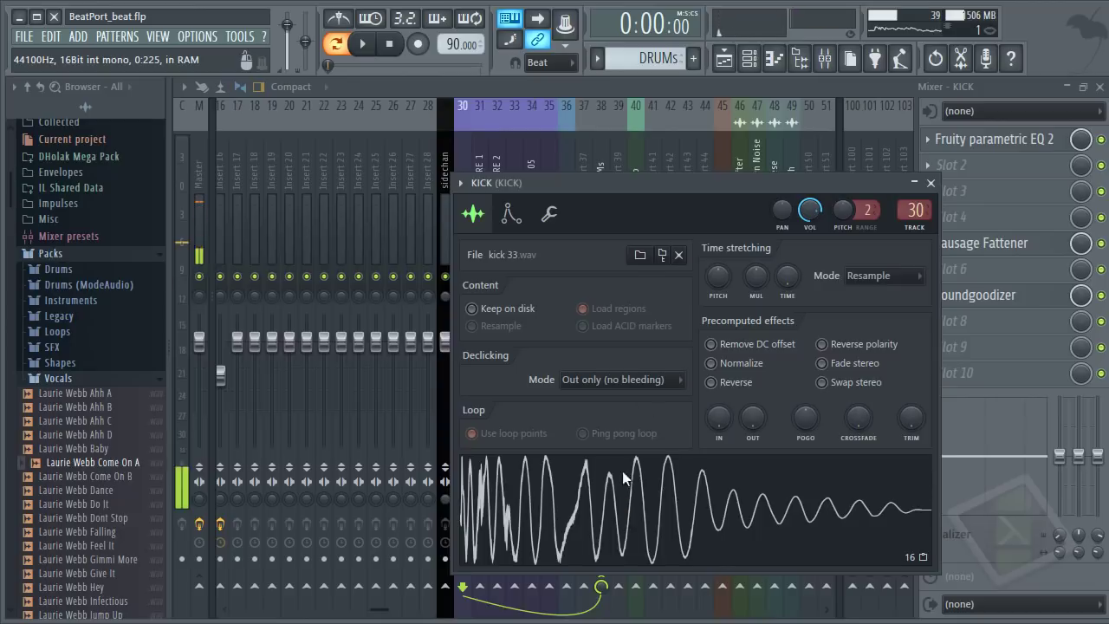
Step: Set the KICK channel's root note to C5 and audition the kick sample at that pitch
{"action": "left_click", "coordinate": [511, 214]}
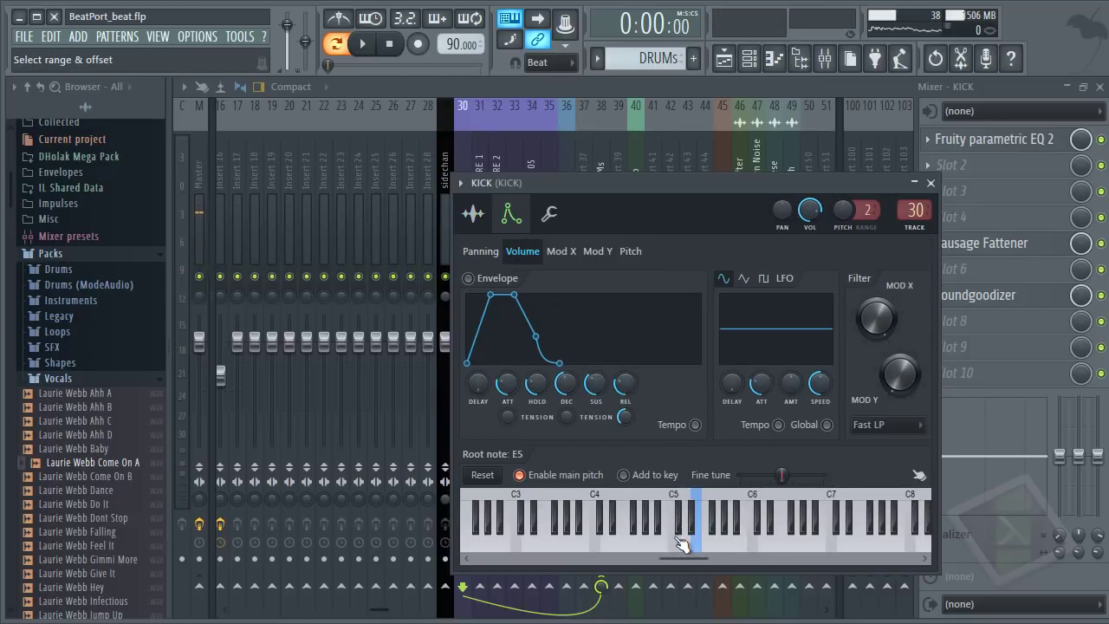
{"action": "right_click", "coordinate": [674, 537]}
{"action": "left_click", "coordinate": [473, 214]}
{"action": "left_click", "coordinate": [576, 513]}
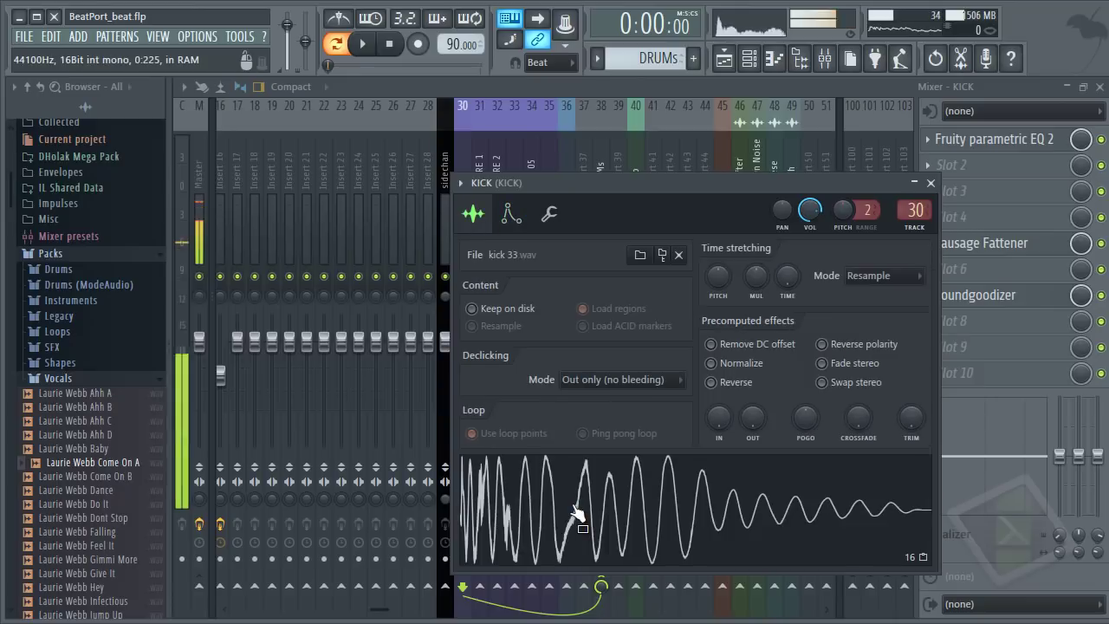
Step: Set the KICK channel's root note back to E5 and audition the kick sample again
{"action": "left_click", "coordinate": [511, 214]}
{"action": "right_click", "coordinate": [698, 547]}
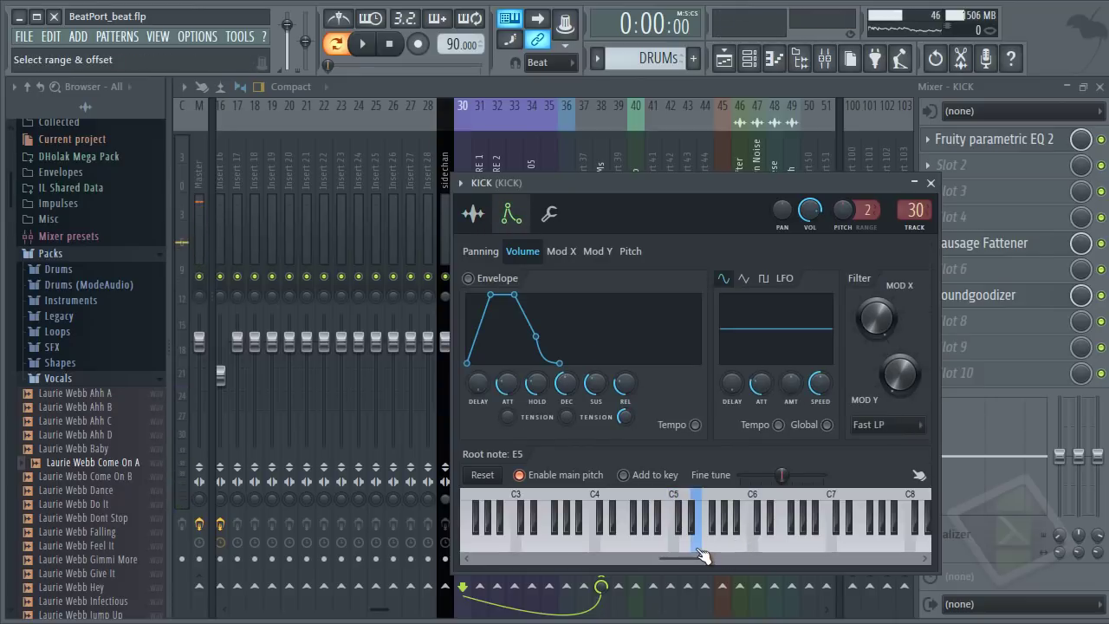
{"action": "left_click", "coordinate": [476, 214]}
{"action": "left_click", "coordinate": [610, 474]}
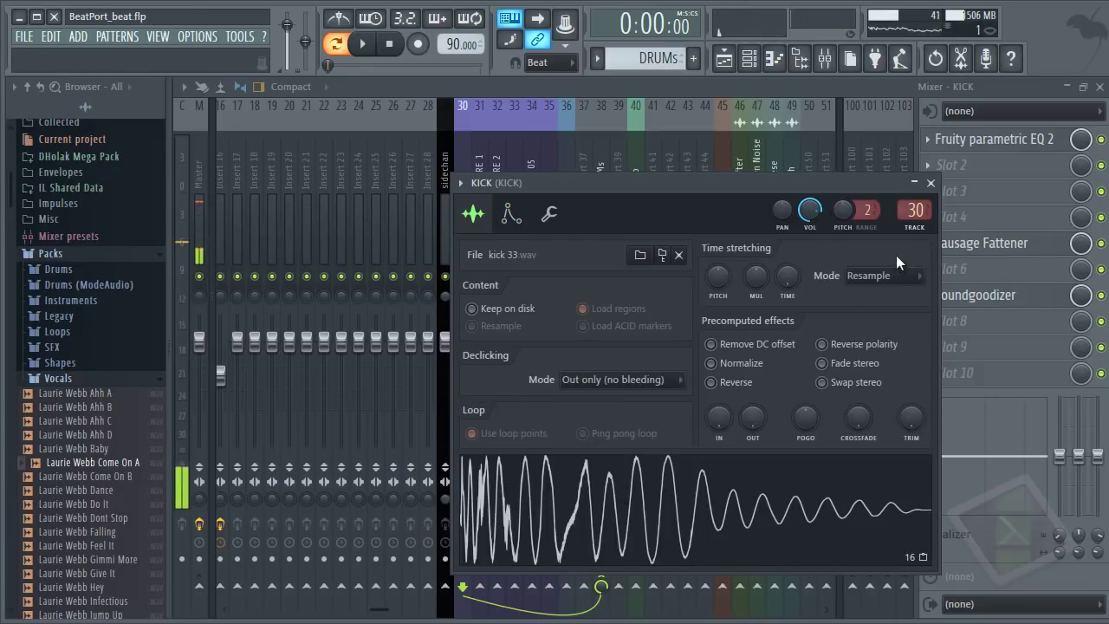
{"action": "left_click", "coordinate": [931, 183]}
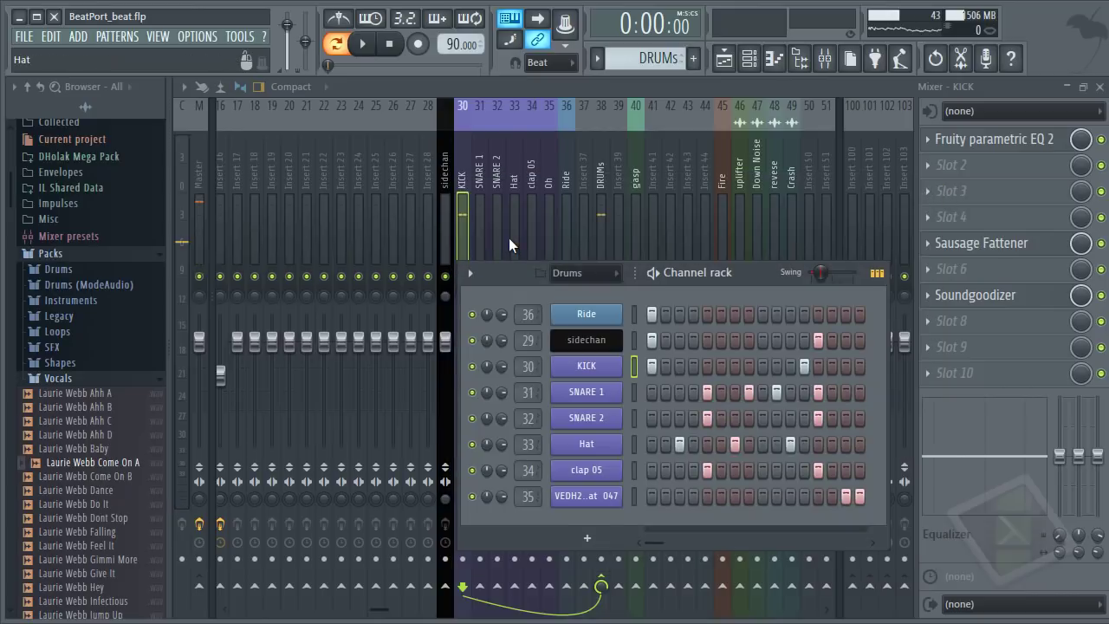
{"action": "left_click", "coordinate": [608, 369]}
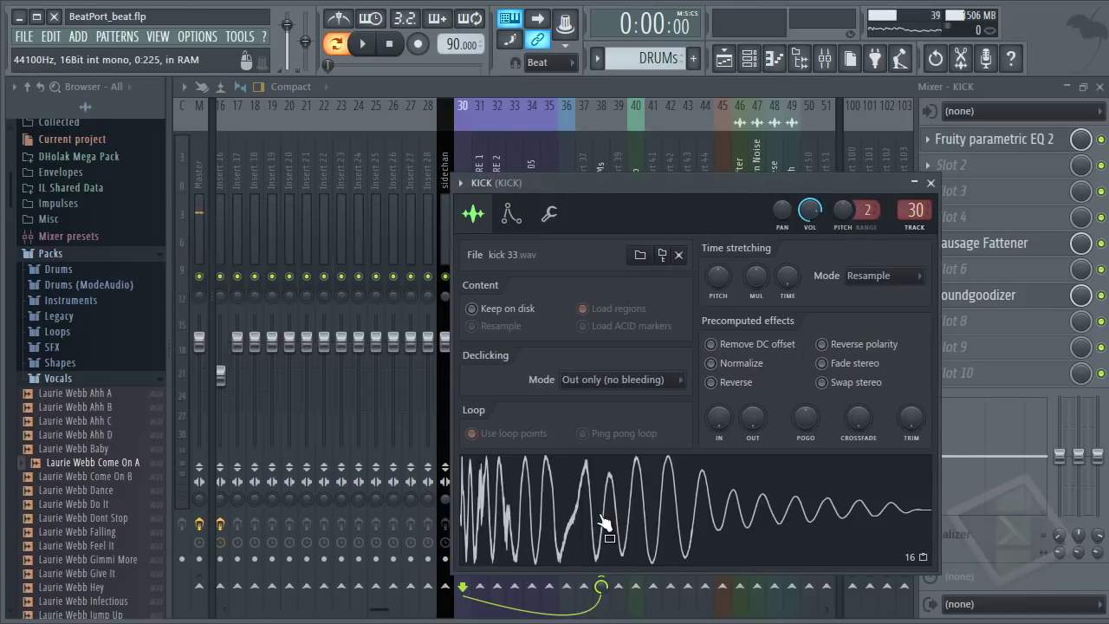
Step: Set the KICK channel's root note to A5 and then one white key lower, and close its settings
{"action": "left_click", "coordinate": [511, 214]}
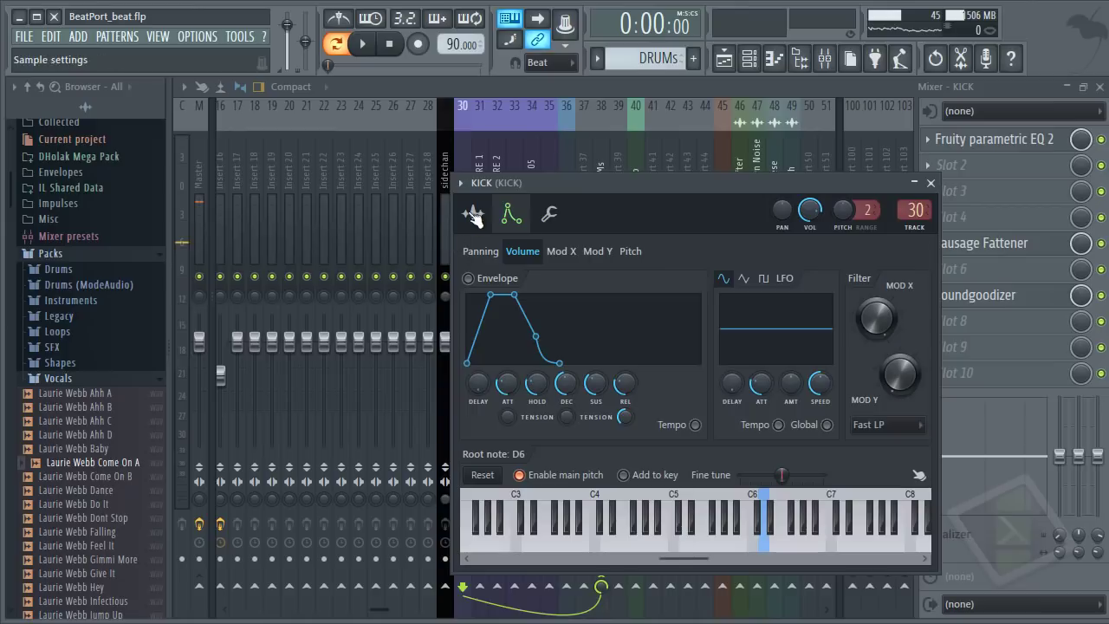
{"action": "left_click", "coordinate": [474, 214]}
{"action": "left_click", "coordinate": [511, 214]}
{"action": "left_click", "coordinate": [732, 546]}
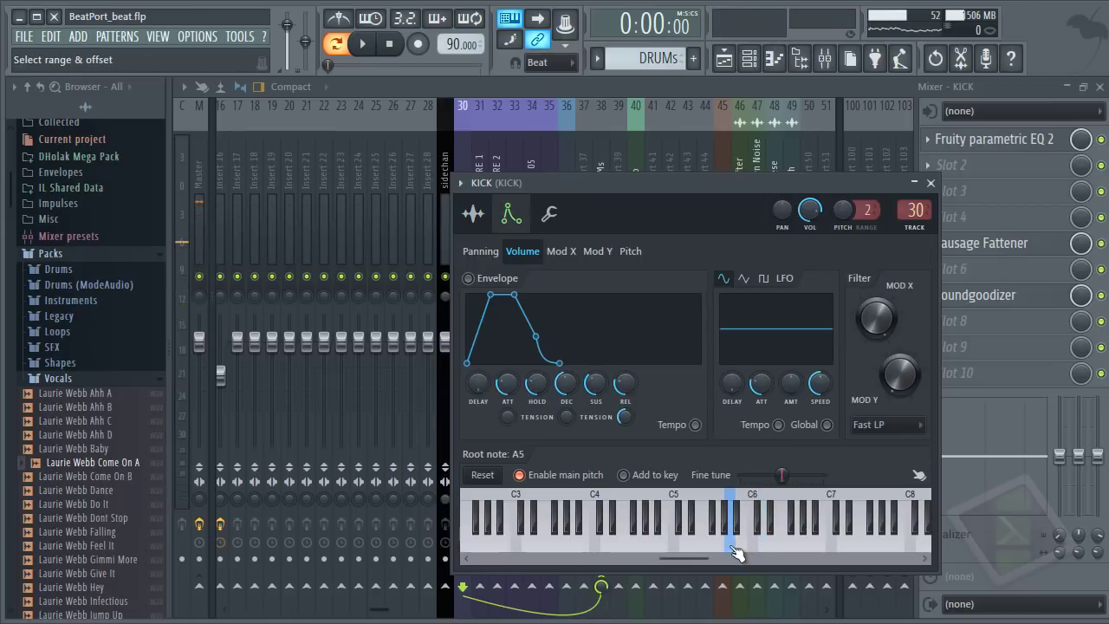
{"action": "left_click", "coordinate": [719, 546]}
{"action": "left_click", "coordinate": [485, 211]}
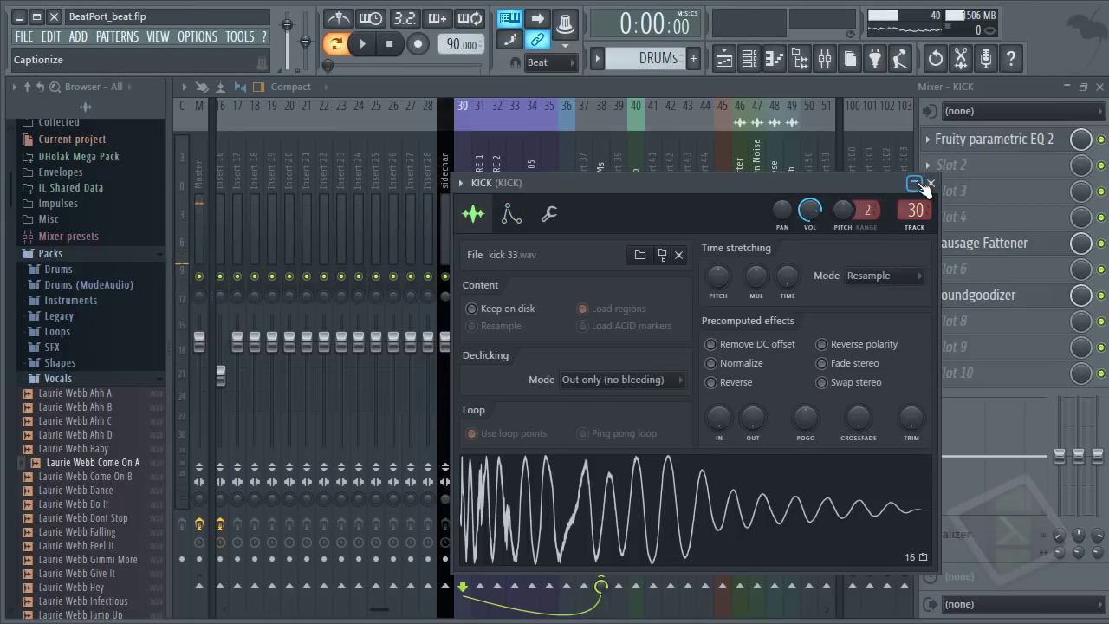
{"action": "left_click", "coordinate": [932, 184]}
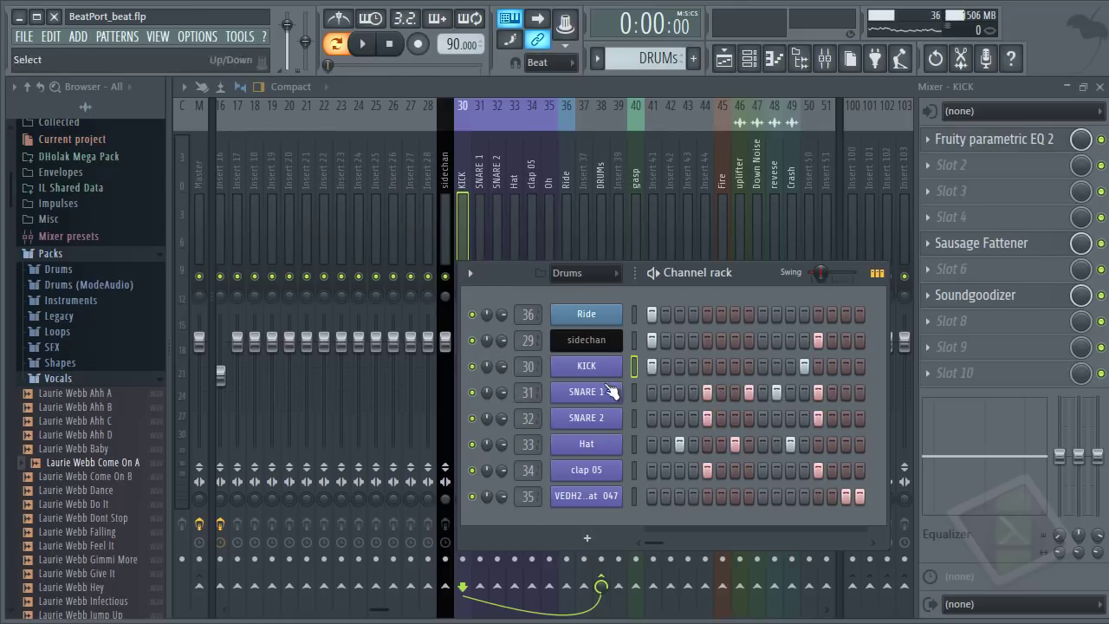
{"action": "left_click", "coordinate": [587, 367]}
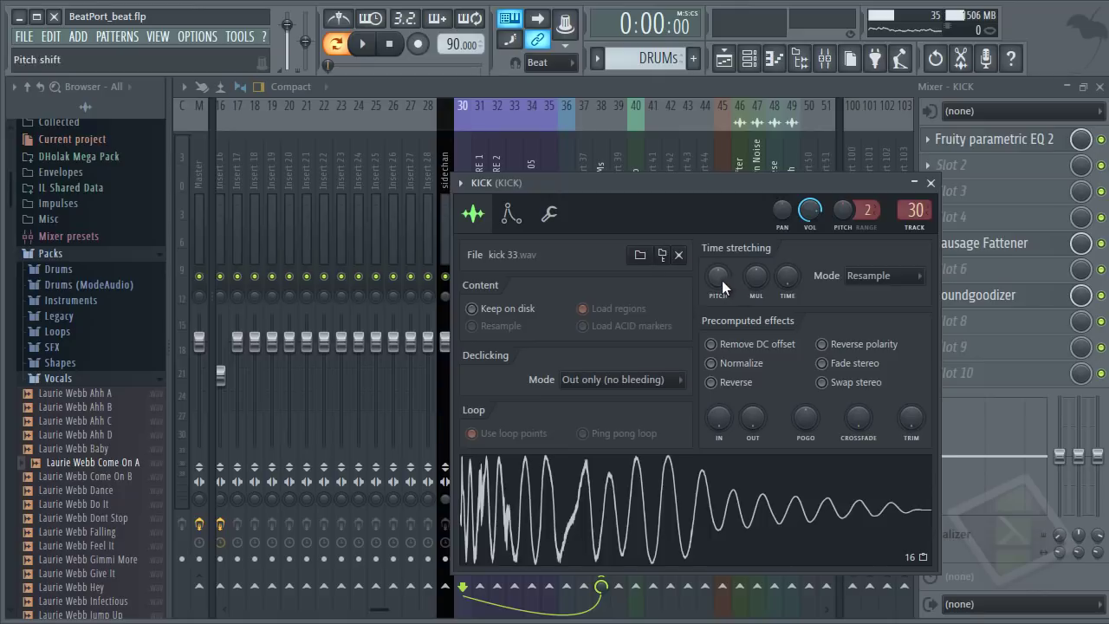
{"action": "left_click", "coordinate": [930, 183]}
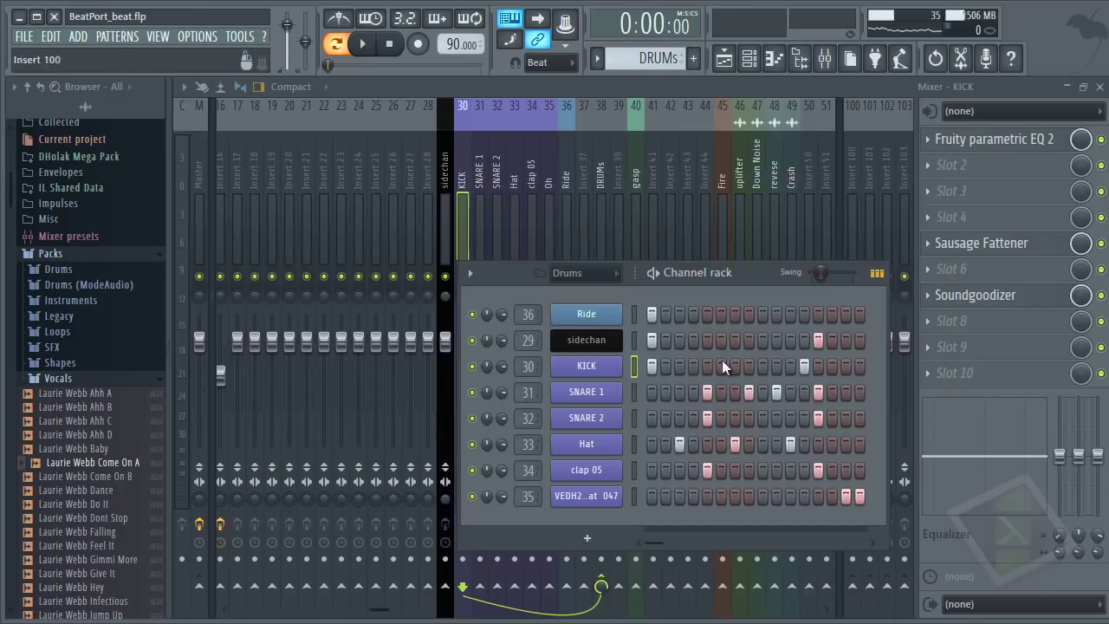
Step: Inspect and audition the SNARE 1 channel's snare 38 sample and the SNARE 2 channel's snare 20 sample
{"action": "left_click", "coordinate": [606, 394]}
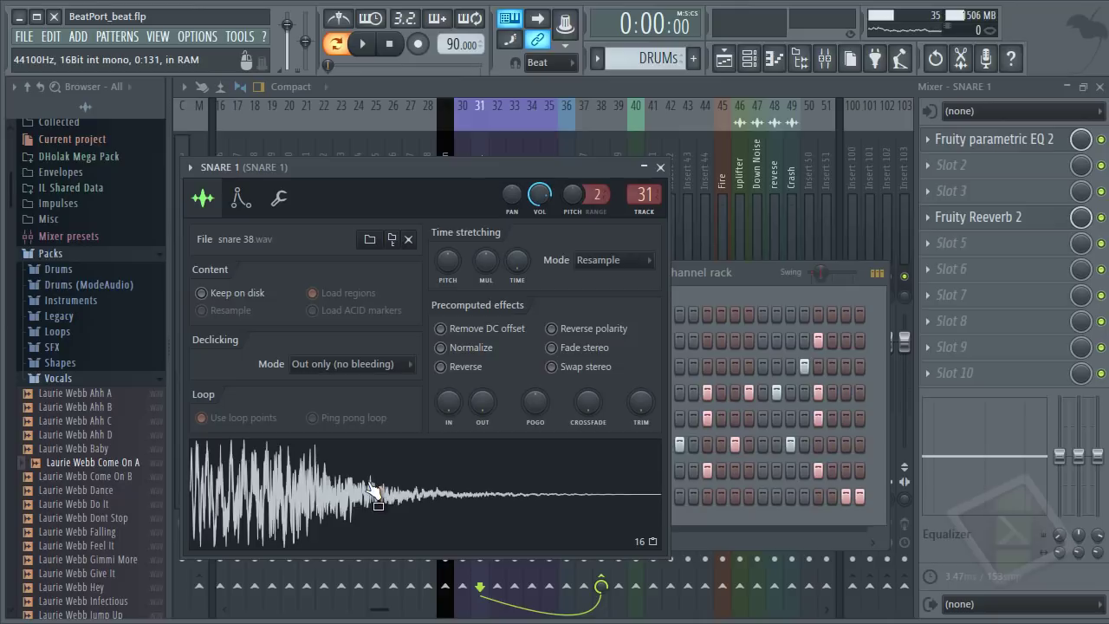
{"action": "key", "text": "Escape"}
{"action": "left_click", "coordinate": [600, 421]}
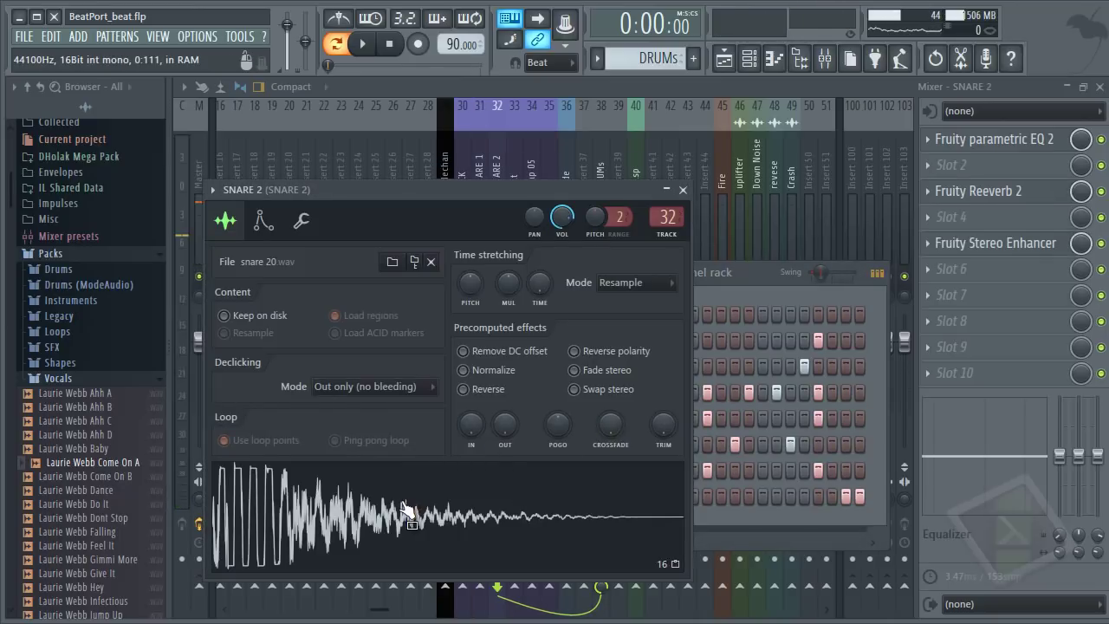
{"action": "left_click", "coordinate": [683, 189]}
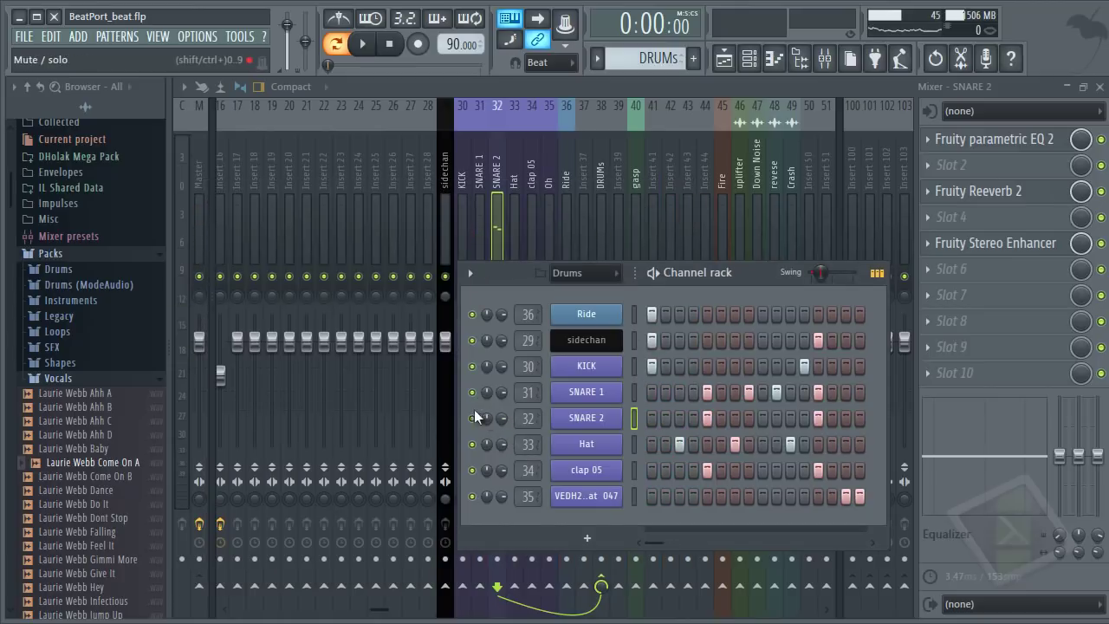
Step: With SNARE 2 muted, inspect Fruity parametric EQ 2 and Fruity Reeverb 2 on the SNARE 1 mixer track
{"action": "left_click", "coordinate": [572, 396]}
{"action": "key", "text": "Escape"}
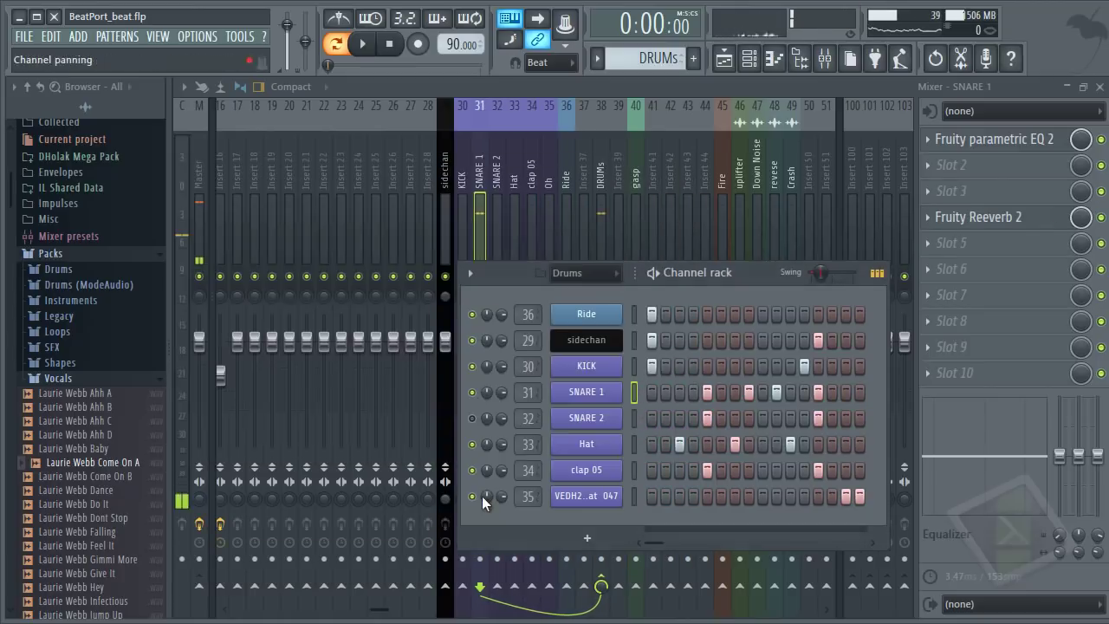
{"action": "left_click", "coordinate": [985, 140]}
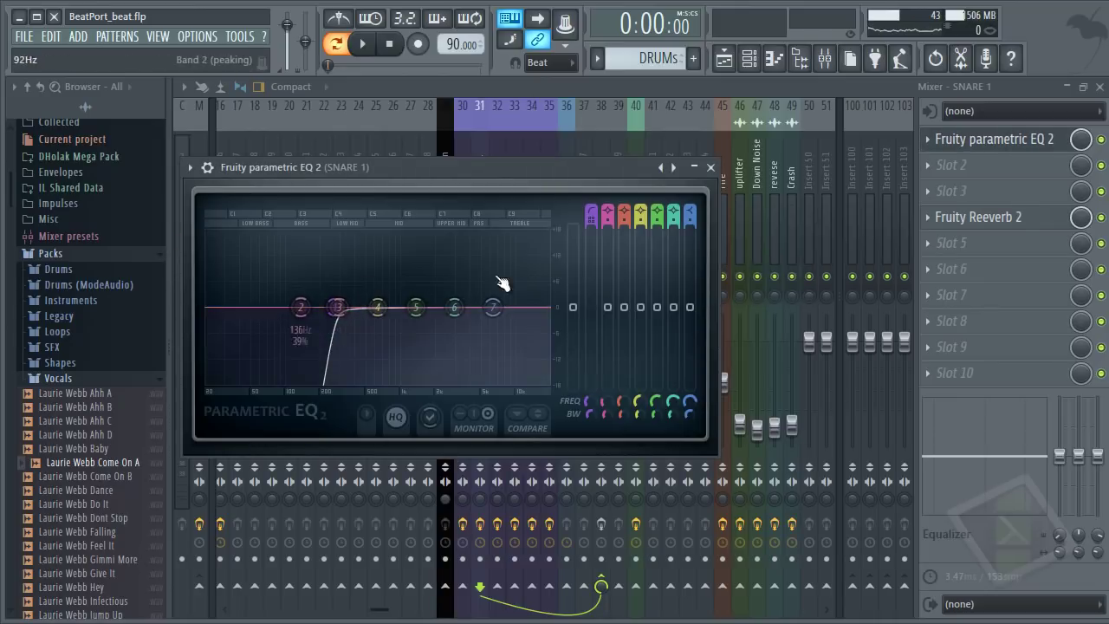
{"action": "key", "text": "Escape"}
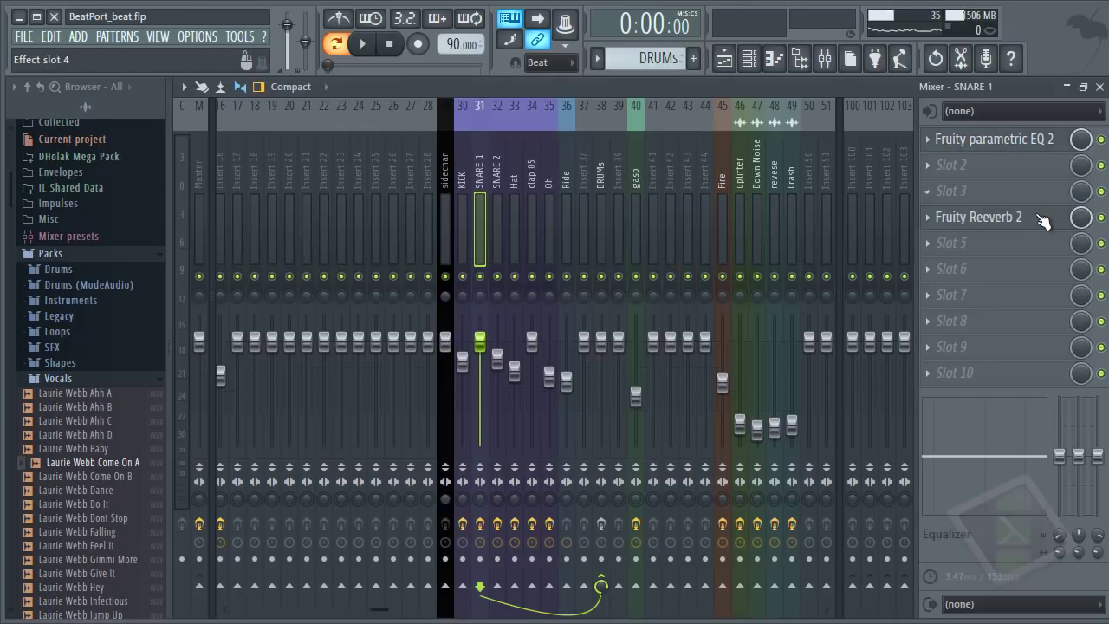
{"action": "left_click", "coordinate": [1039, 218]}
{"action": "key", "text": "Escape"}
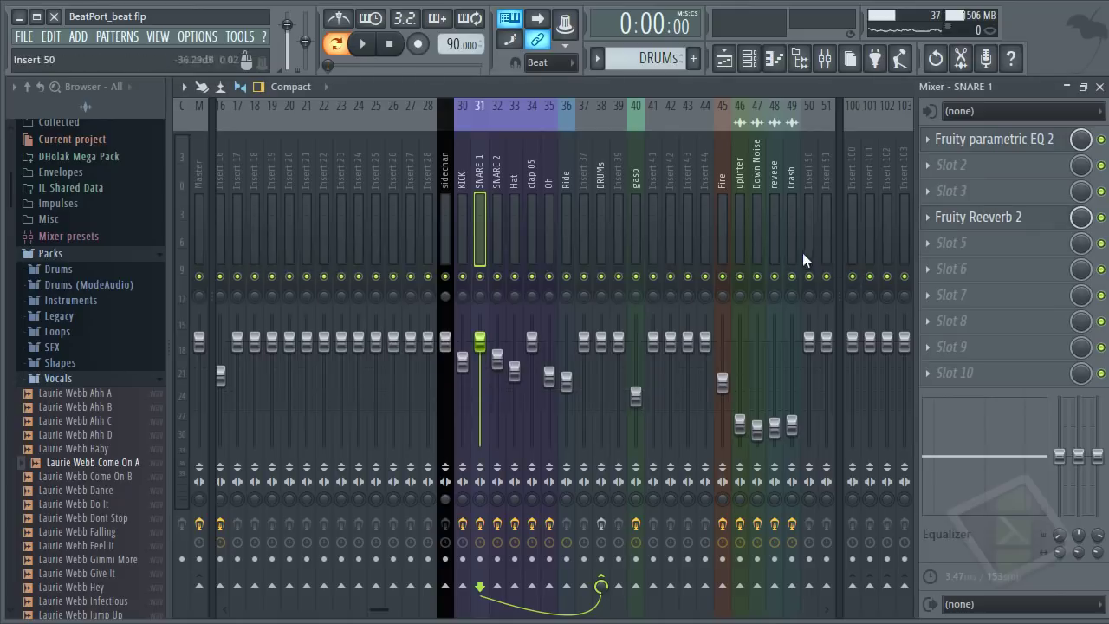
Step: Bypass Fruity Reeverb 2 on the SNARE 1 mixer track and audition the snare 38 sample without reverb
{"action": "left_click", "coordinate": [1100, 217]}
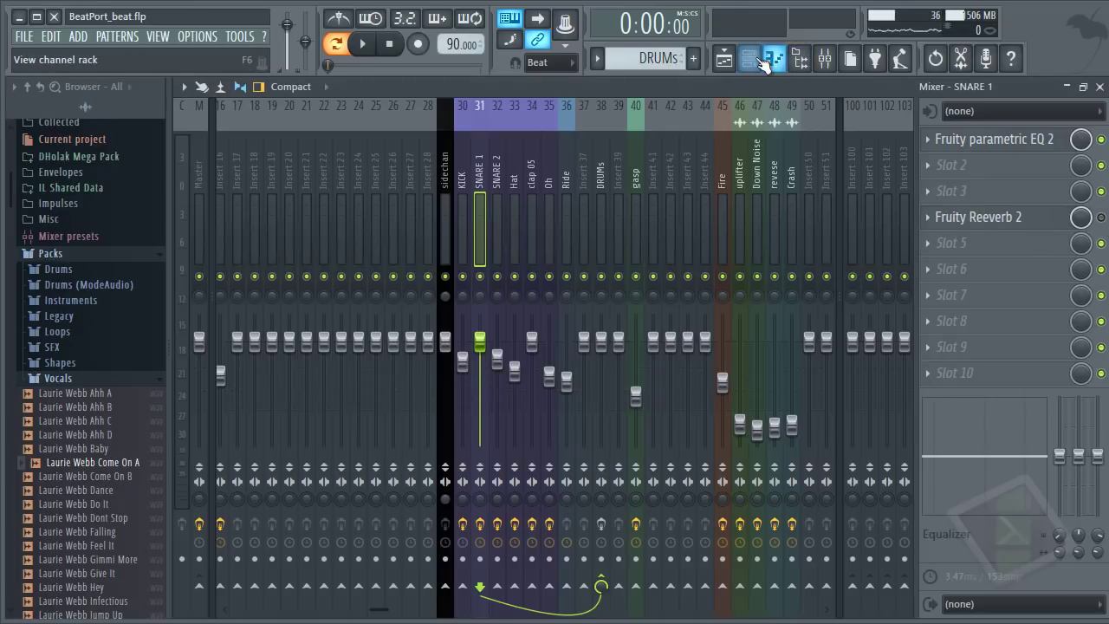
{"action": "left_click", "coordinate": [773, 58]}
{"action": "left_click", "coordinate": [598, 394]}
{"action": "left_click", "coordinate": [562, 462]}
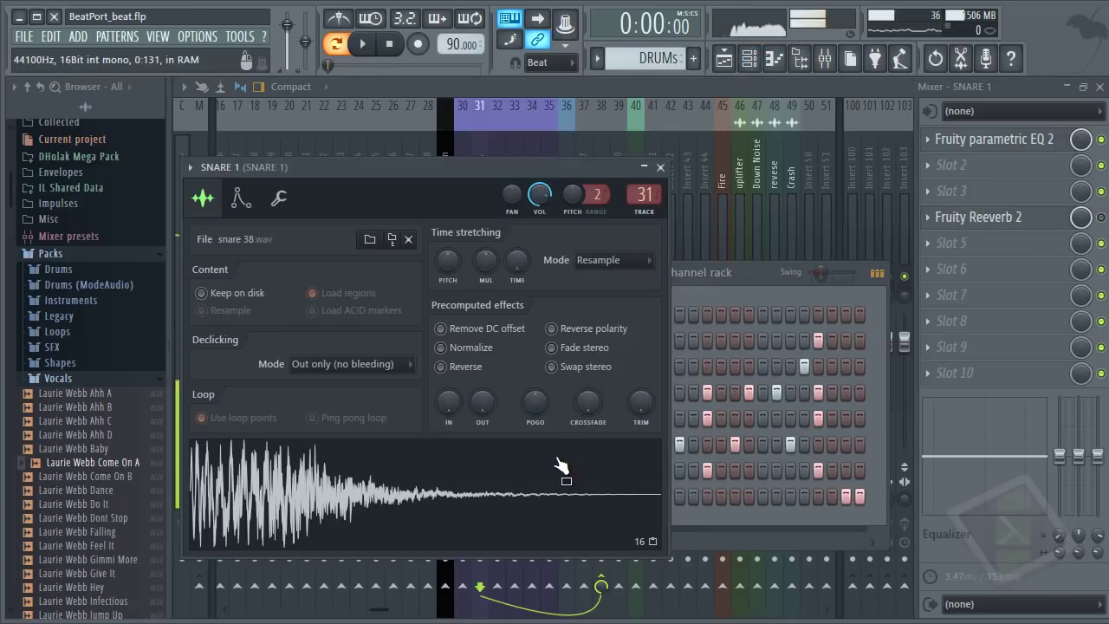
Step: Re-enable Fruity Reeverb 2 on the SNARE 1 mixer track, audition snare 38 with reverb, and close the channel's settings
{"action": "left_click", "coordinate": [1100, 218]}
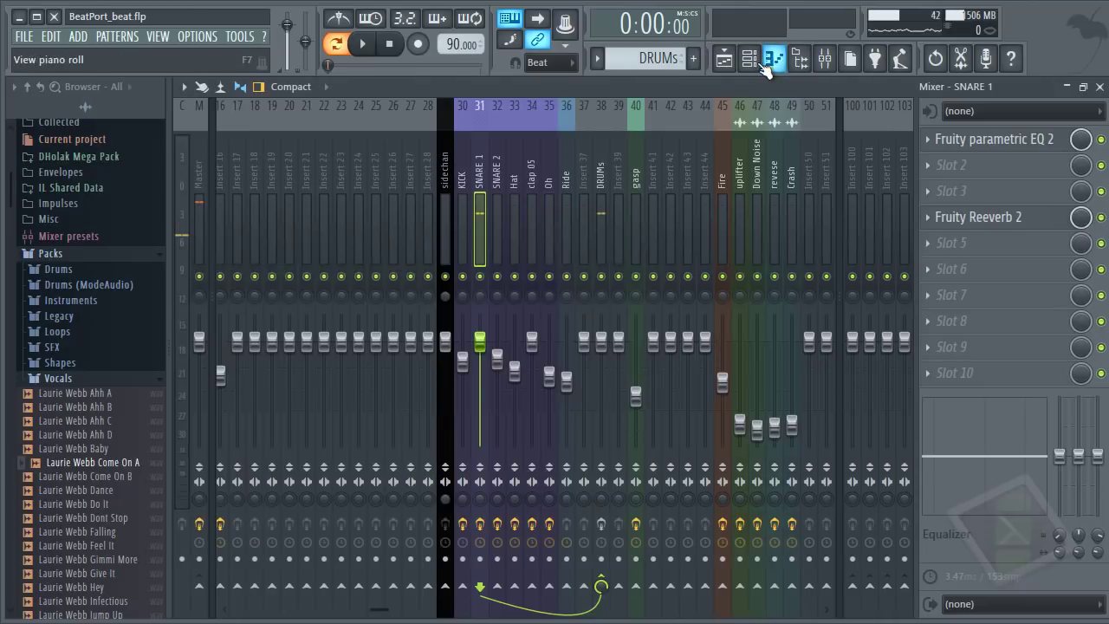
{"action": "left_click", "coordinate": [749, 58]}
{"action": "left_click", "coordinate": [606, 397]}
{"action": "left_click", "coordinate": [502, 518]}
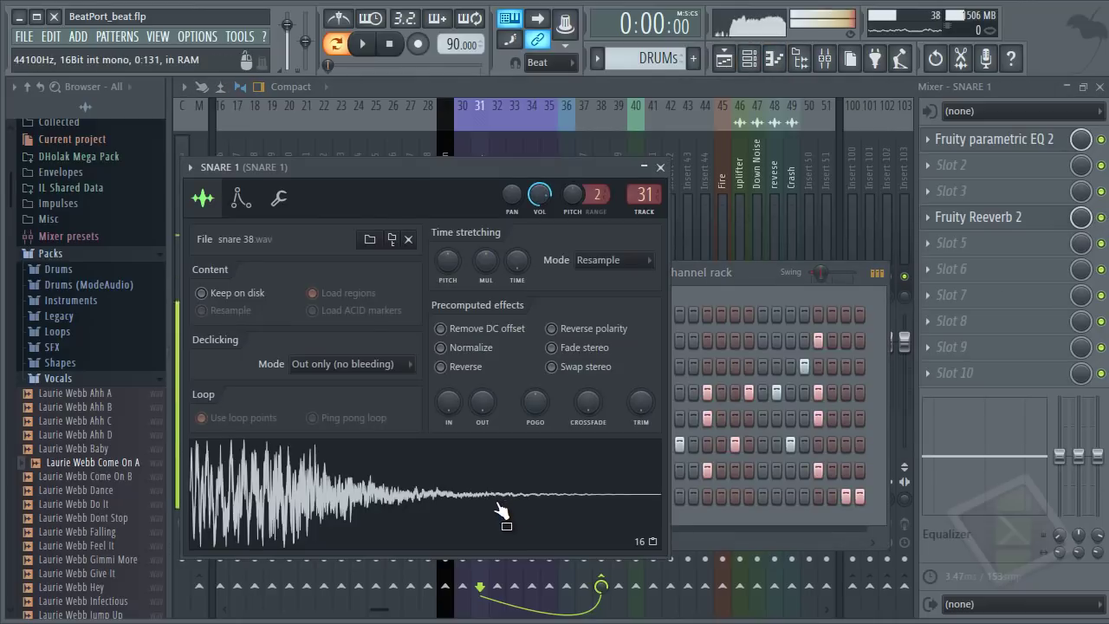
{"action": "left_click", "coordinate": [501, 511]}
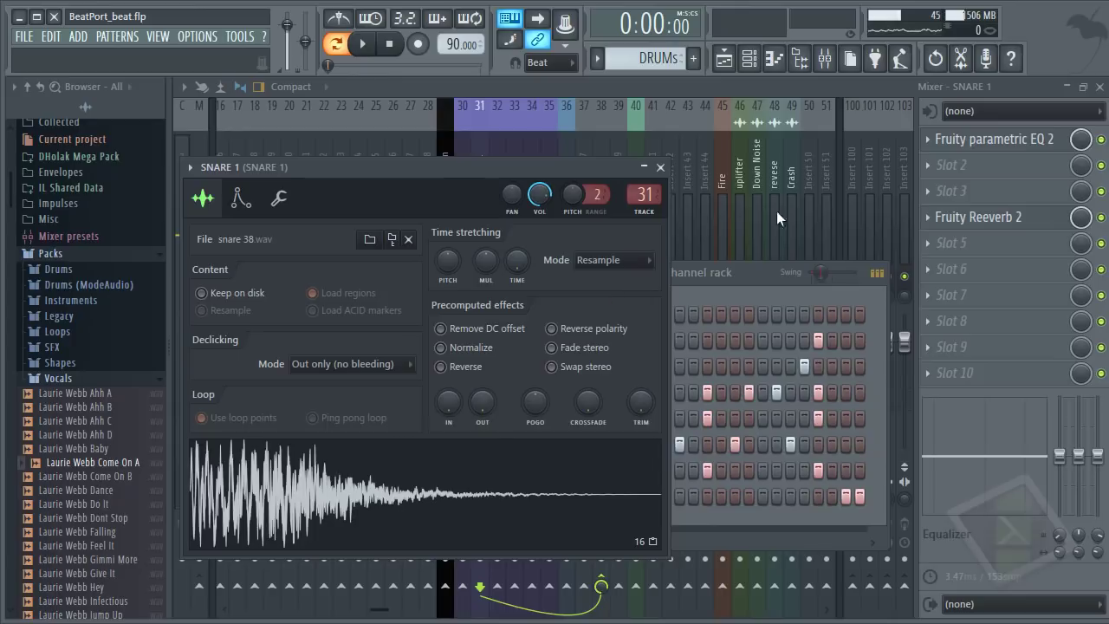
{"action": "left_click", "coordinate": [660, 167]}
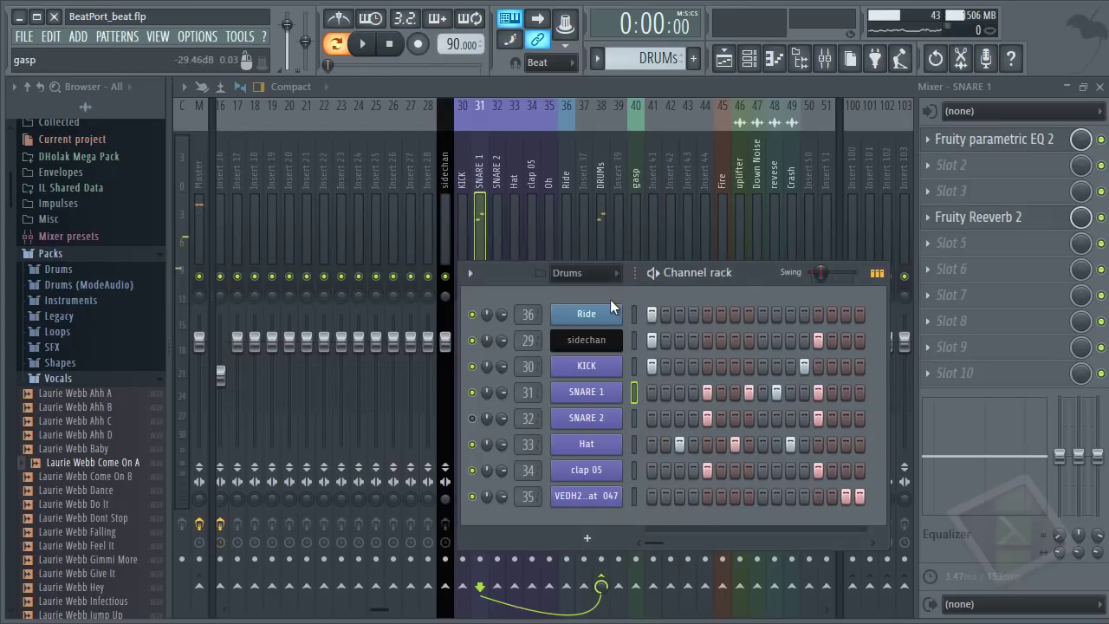
Step: Compare SNARE 2's snare 20 sample with and without Fruity Stereo Enhancer, leave the effect enabled, and show the channel rack
{"action": "left_click", "coordinate": [586, 418]}
{"action": "left_click", "coordinate": [479, 508]}
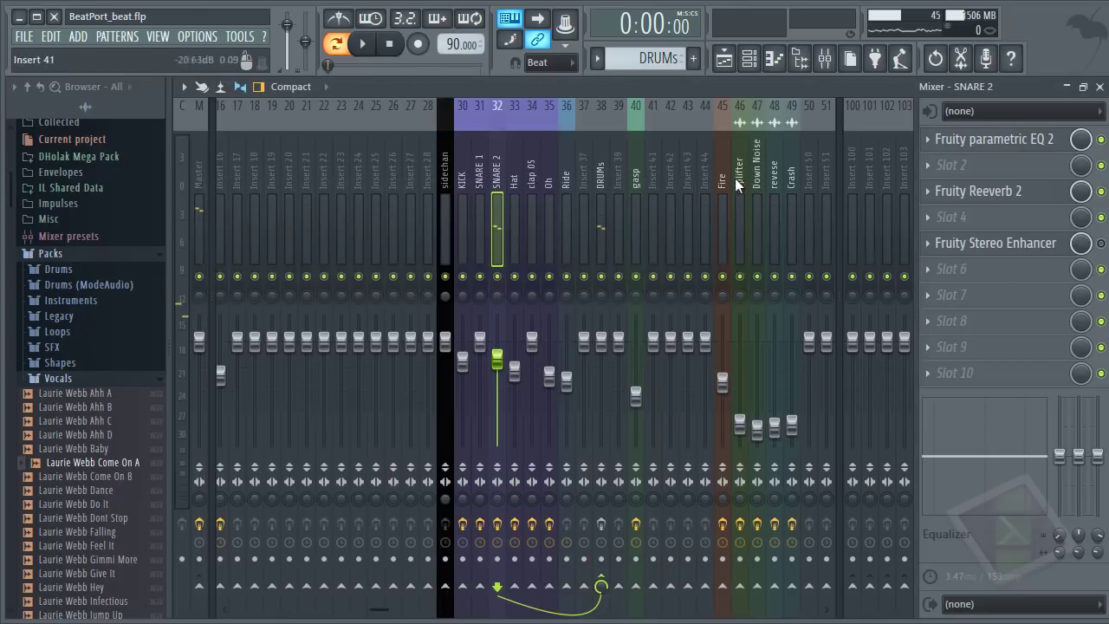
{"action": "left_click", "coordinate": [749, 58]}
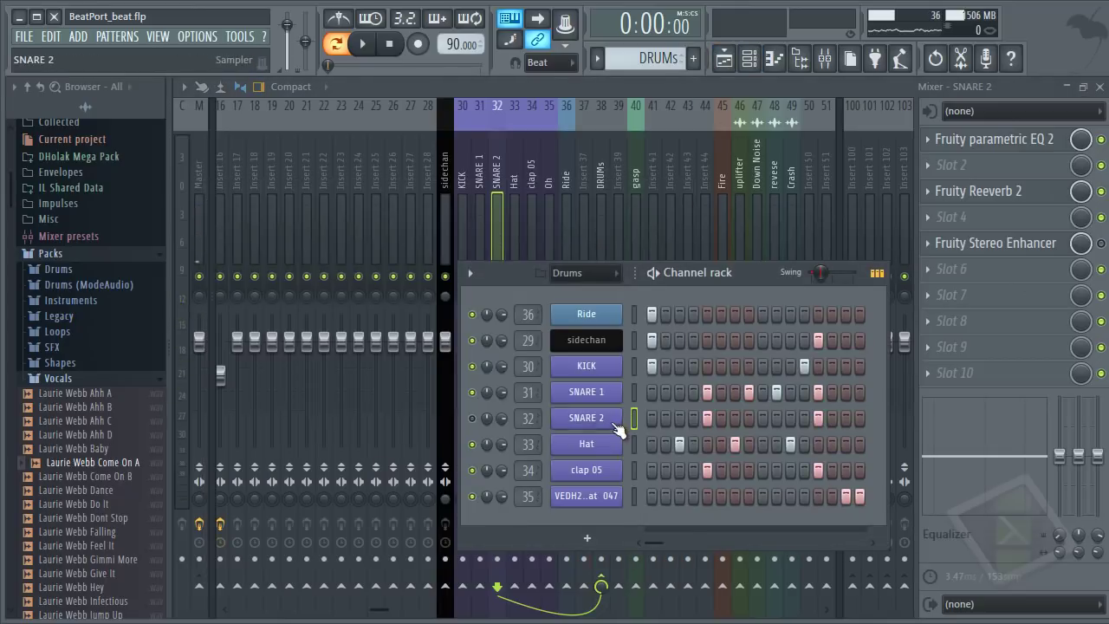
{"action": "left_click", "coordinate": [614, 423]}
{"action": "left_click", "coordinate": [512, 488]}
{"action": "left_click", "coordinate": [513, 489]}
{"action": "left_click", "coordinate": [1100, 244]}
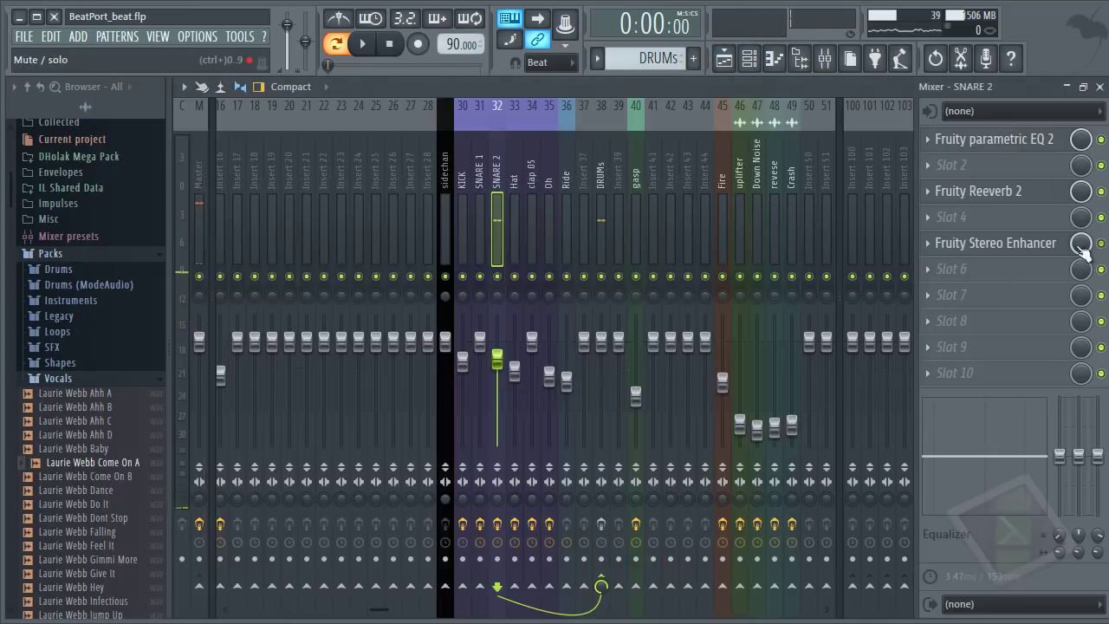
{"action": "left_click", "coordinate": [796, 59]}
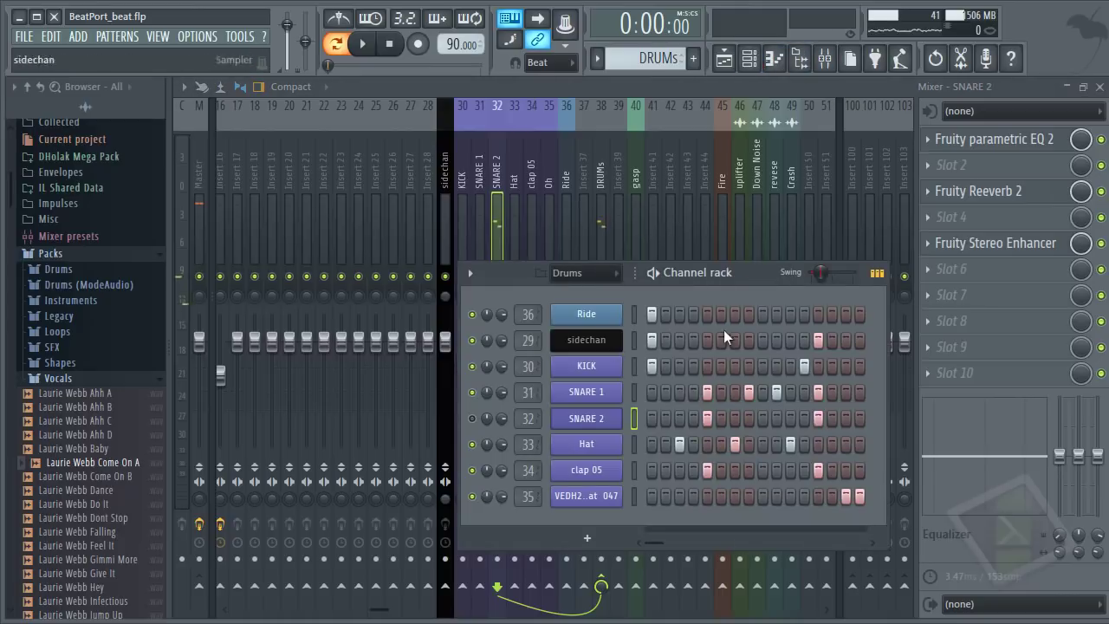
Step: Play the DRUMs pattern with SNARE 2 muted, unmute SNARE 2, and play the pattern again
{"action": "key", "text": "space"}
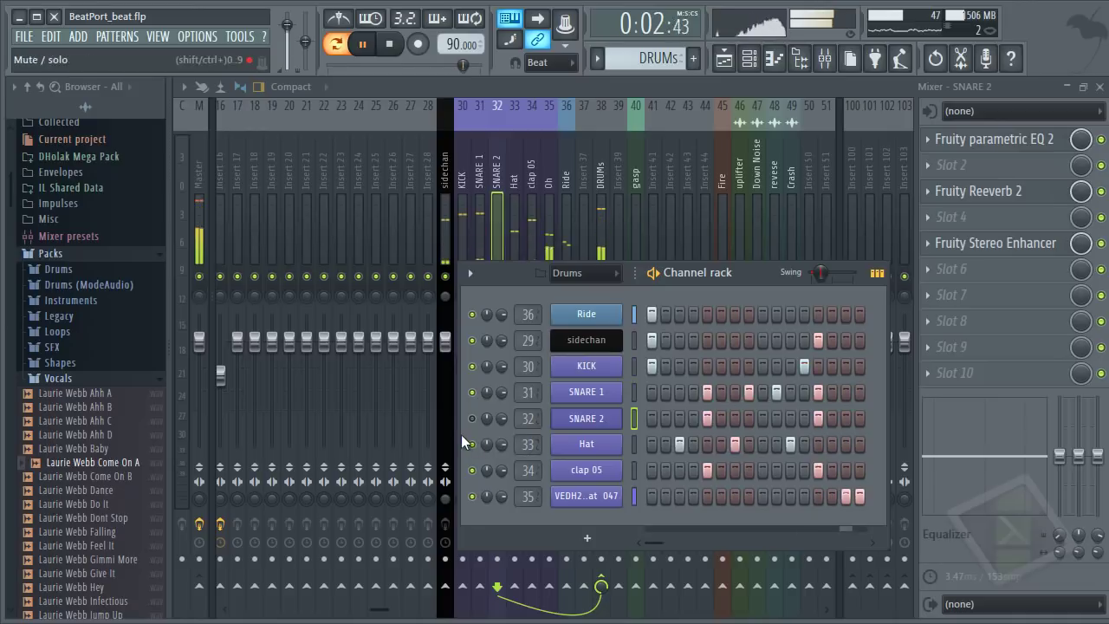
{"action": "key", "text": "space"}
{"action": "key", "text": "space"}
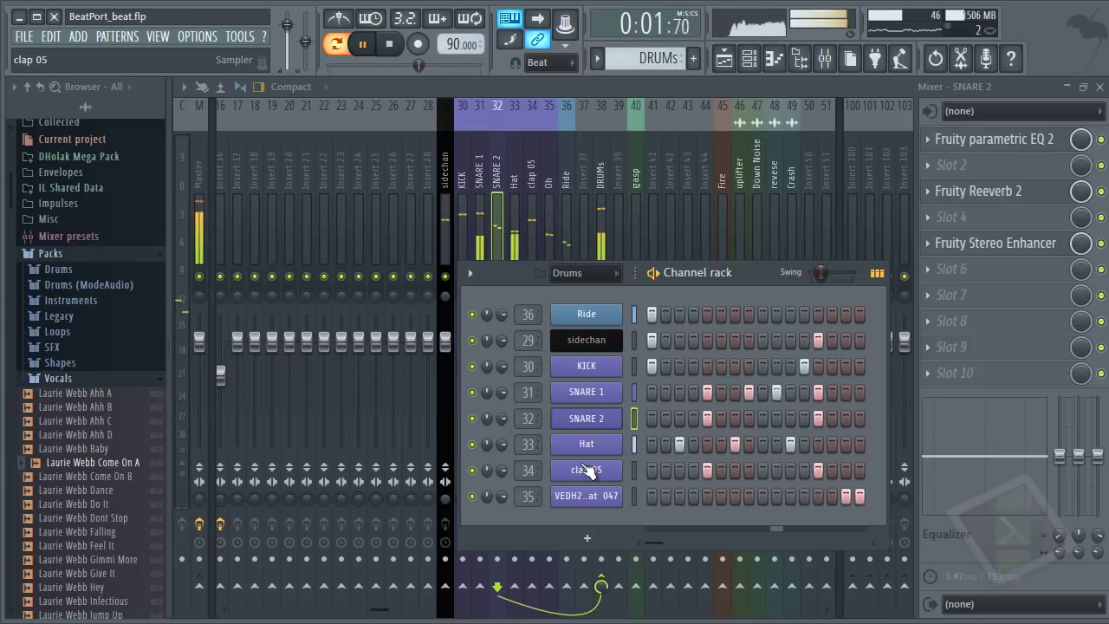
{"action": "key", "text": "space"}
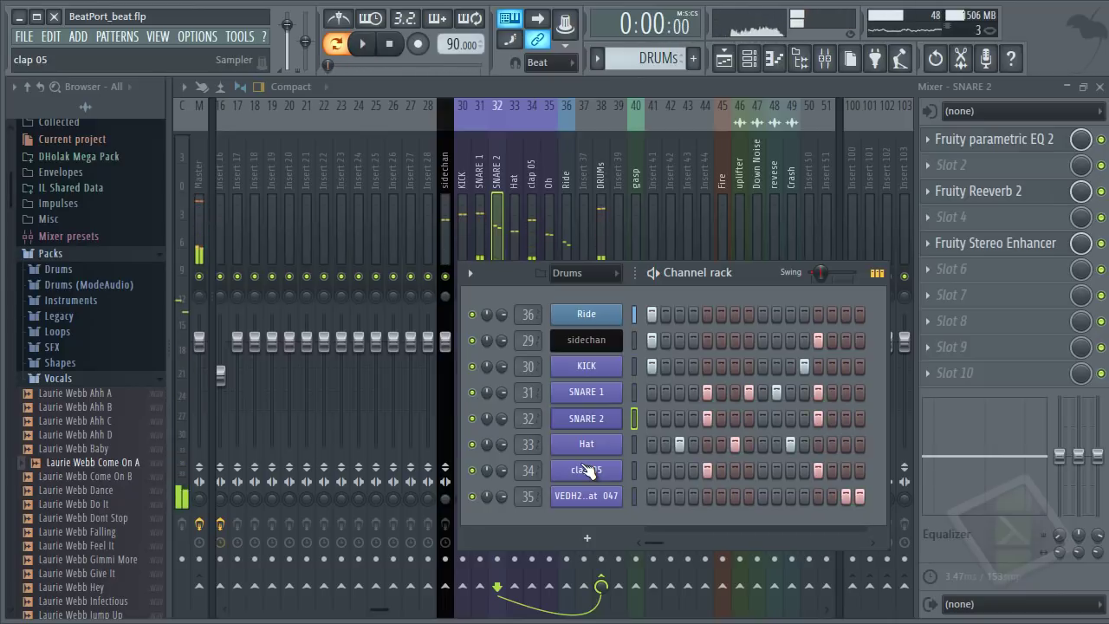
Step: Open the Hat channel's settings, audition its hat 02 sample, and close the settings
{"action": "left_click", "coordinate": [589, 444]}
{"action": "left_click_drag", "start_coordinate": [525, 328], "coordinate": [550, 127]}
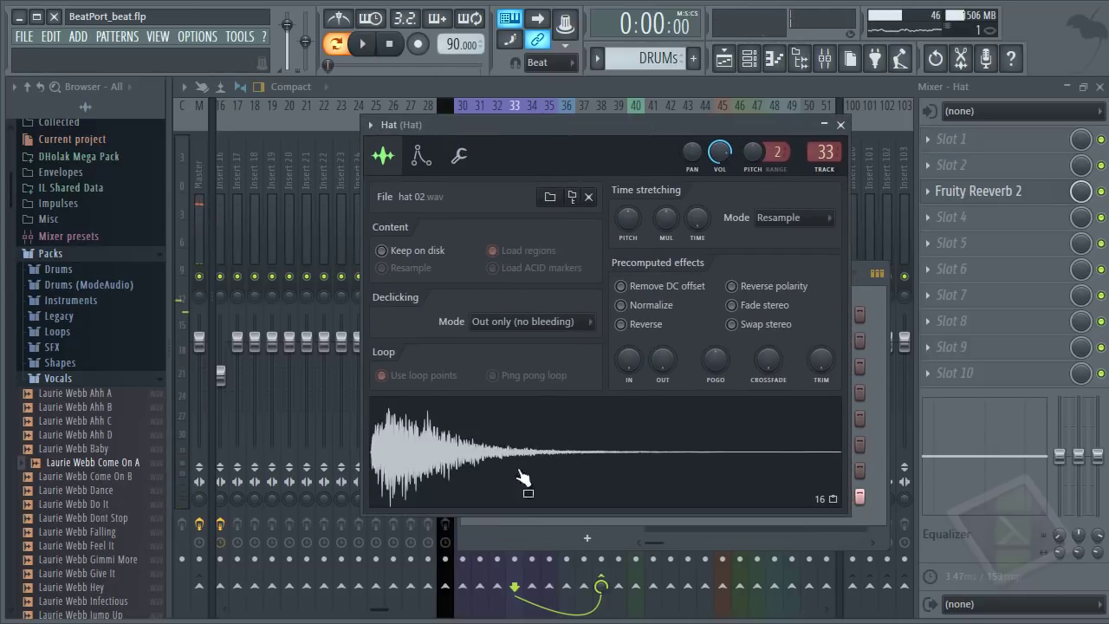
{"action": "left_click", "coordinate": [516, 457]}
{"action": "left_click", "coordinate": [516, 457]}
{"action": "key", "text": "Escape"}
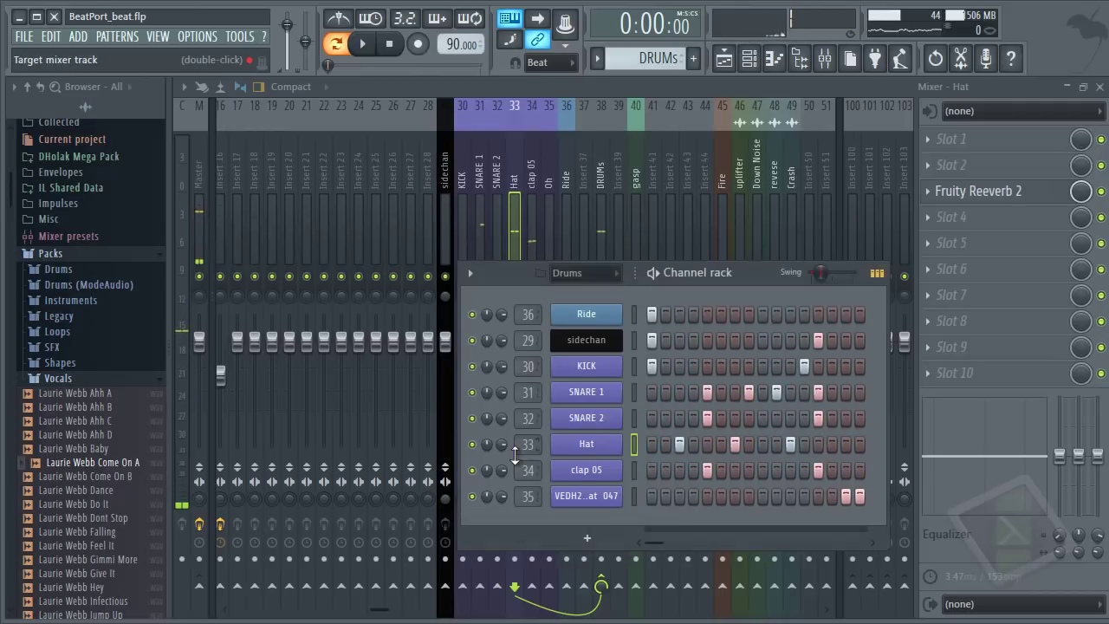
Step: Open the clap 05 channel's settings, audition its sample, and close the settings
{"action": "left_click", "coordinate": [579, 477]}
{"action": "left_click", "coordinate": [538, 530]}
{"action": "key", "text": "Escape"}
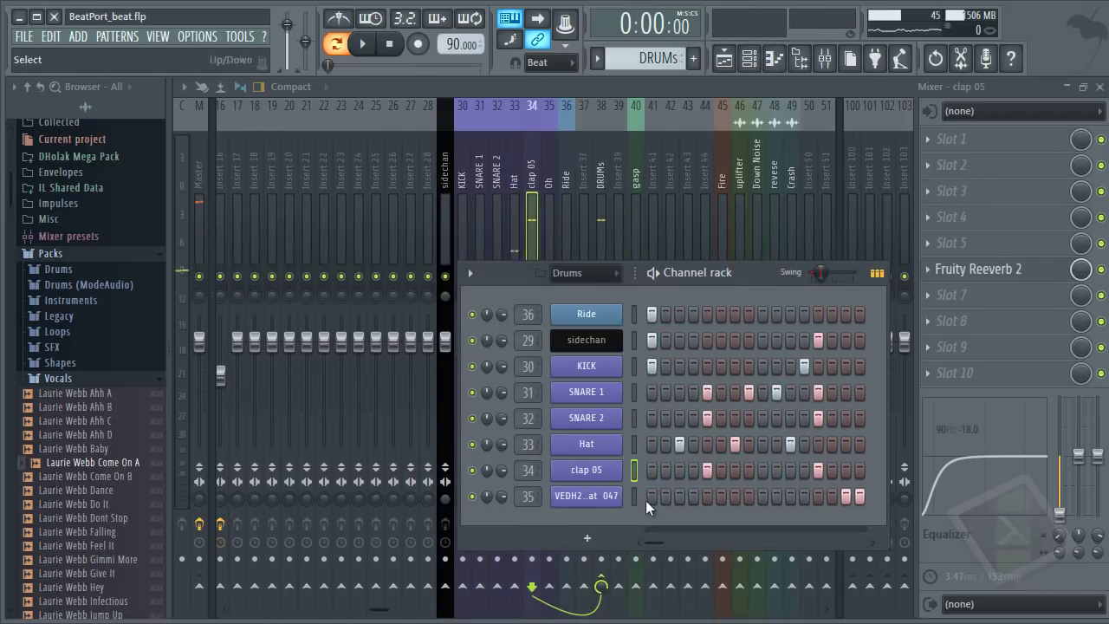
Step: Set the VEDH2 Open Hihat 047 channel's fade-out (OUT) to 44% and audition the sample before closing its settings
{"action": "left_click", "coordinate": [587, 502]}
{"action": "left_click", "coordinate": [572, 572]}
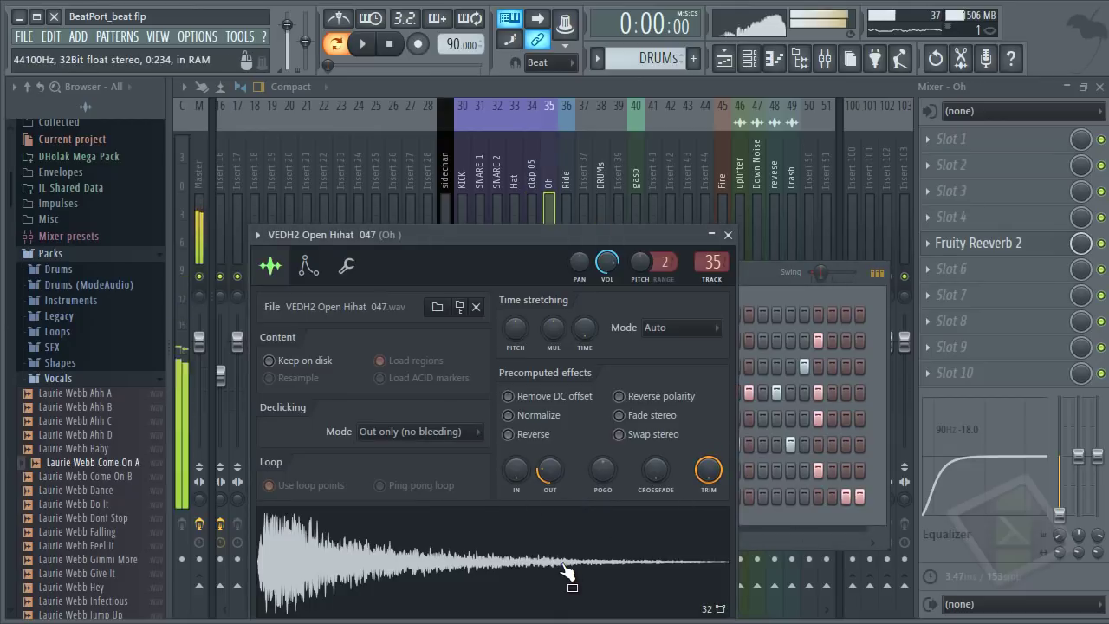
{"action": "left_click_drag", "start_coordinate": [551, 477], "coordinate": [552, 455]}
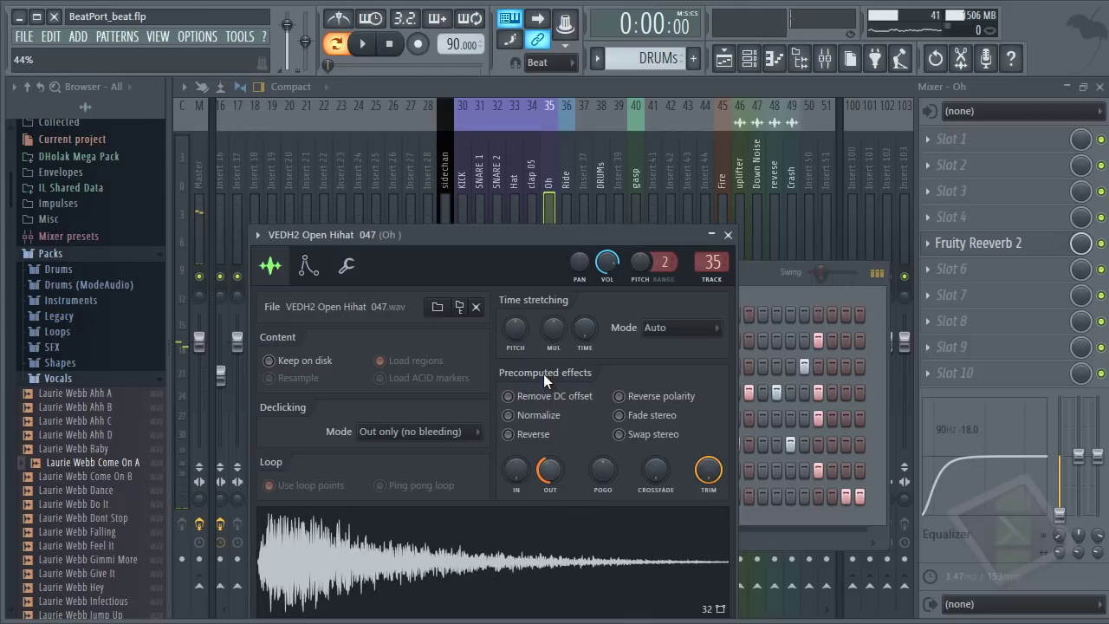
{"action": "left_click", "coordinate": [572, 570]}
{"action": "key", "text": "Escape"}
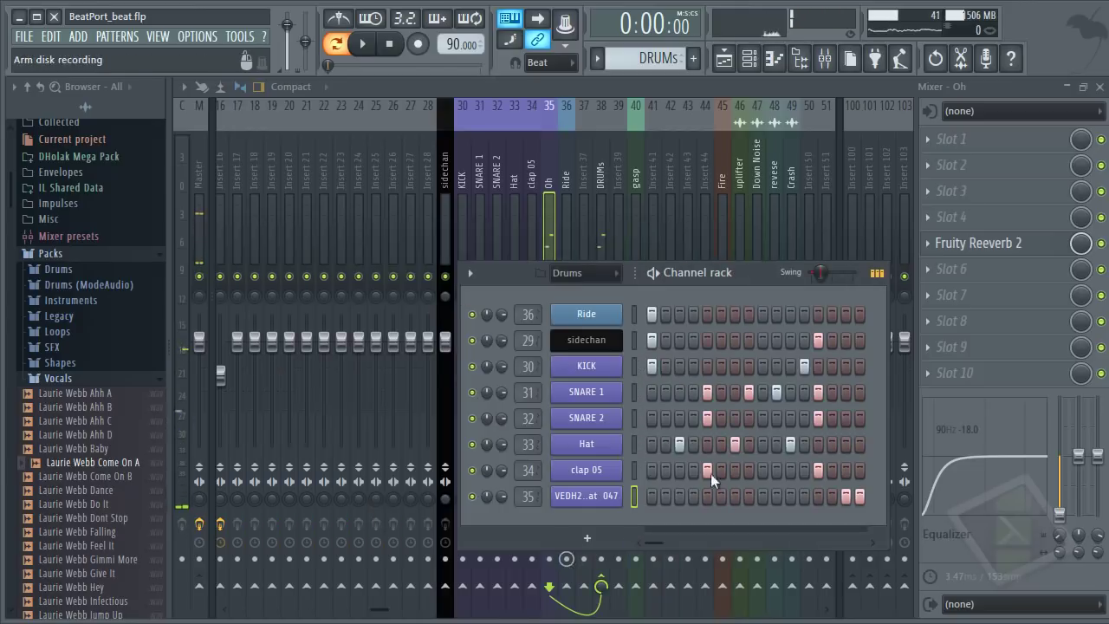
Step: Reopen the KICK channel's settings, audition the kick 33 sample once more, and close the settings
{"action": "left_click", "coordinate": [598, 376]}
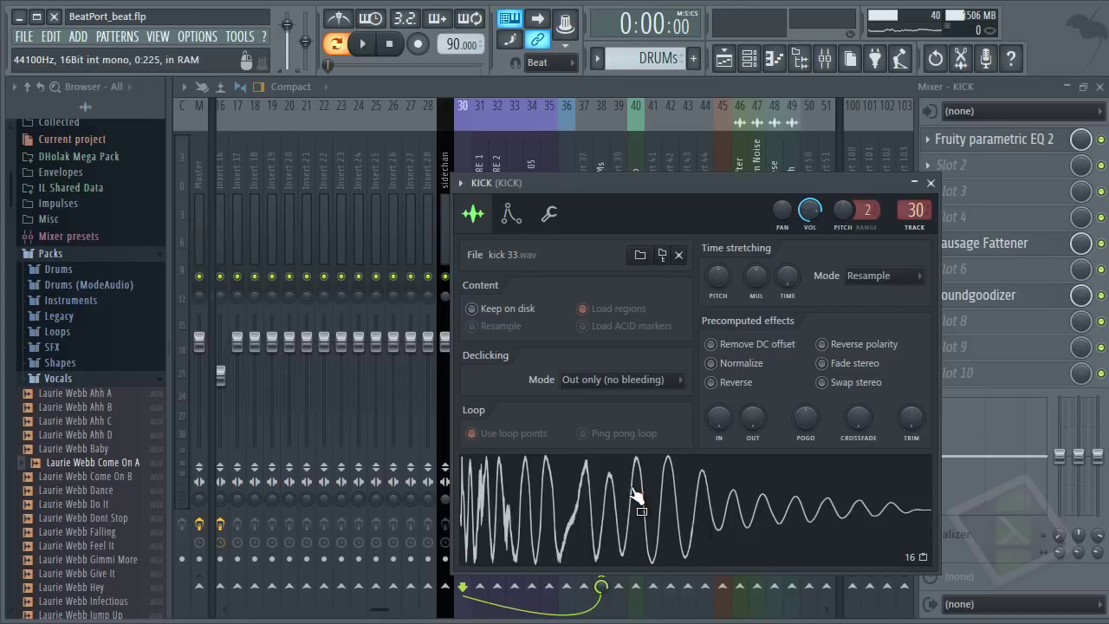
{"action": "left_click", "coordinate": [673, 498]}
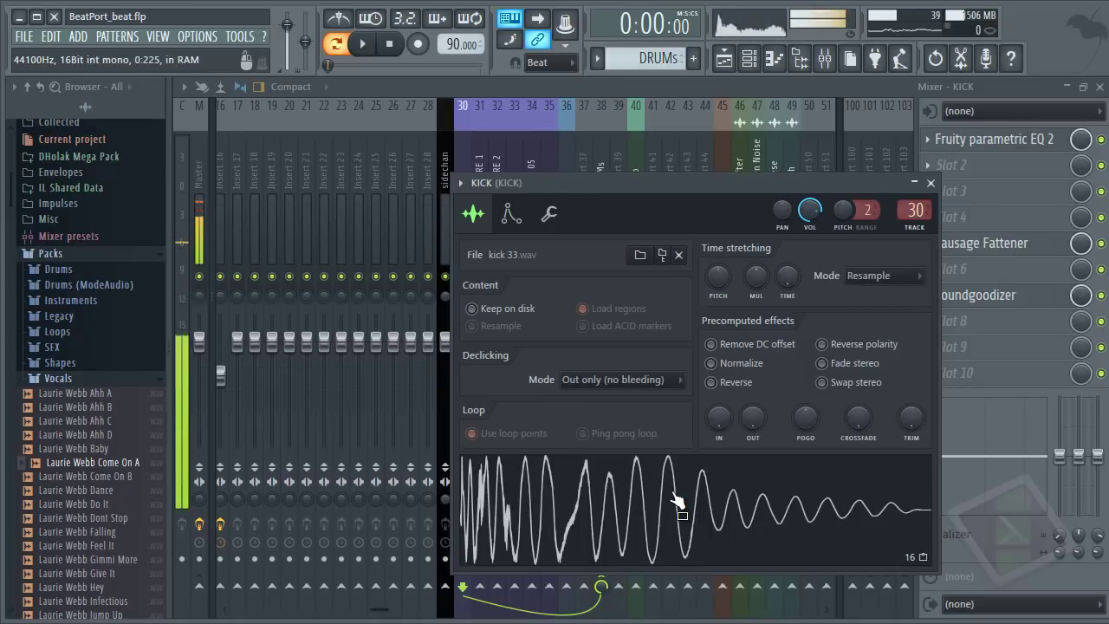
{"action": "left_click", "coordinate": [930, 184]}
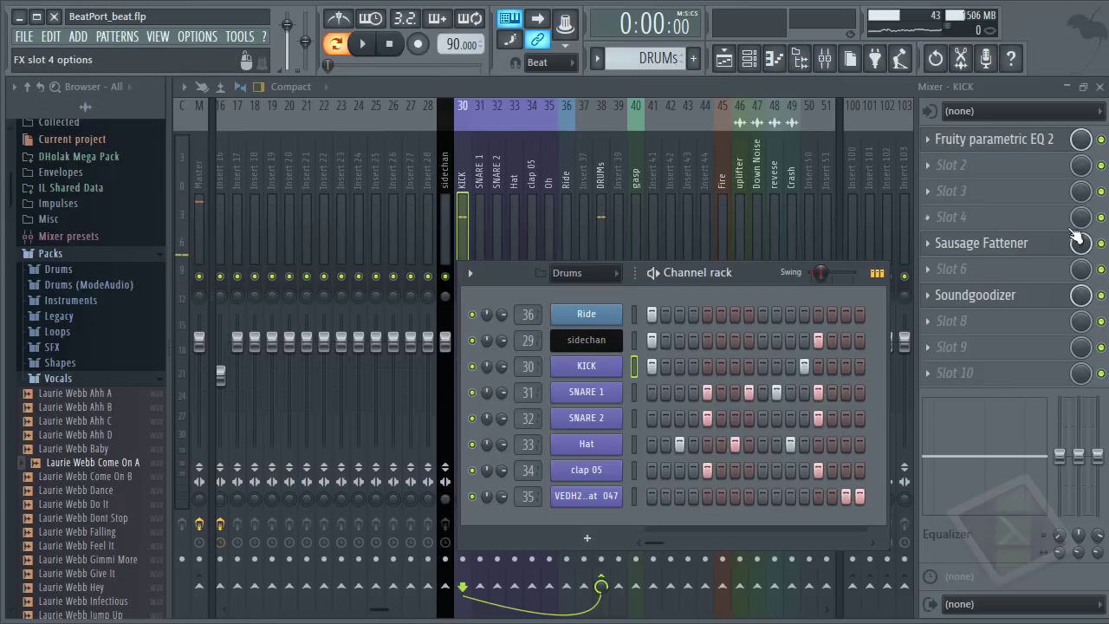
Step: Open Fruity parametric EQ 2 on the KICK mixer track, and briefly open the KICK channel's sampler settings from the channel rack
{"action": "left_click", "coordinate": [1047, 146]}
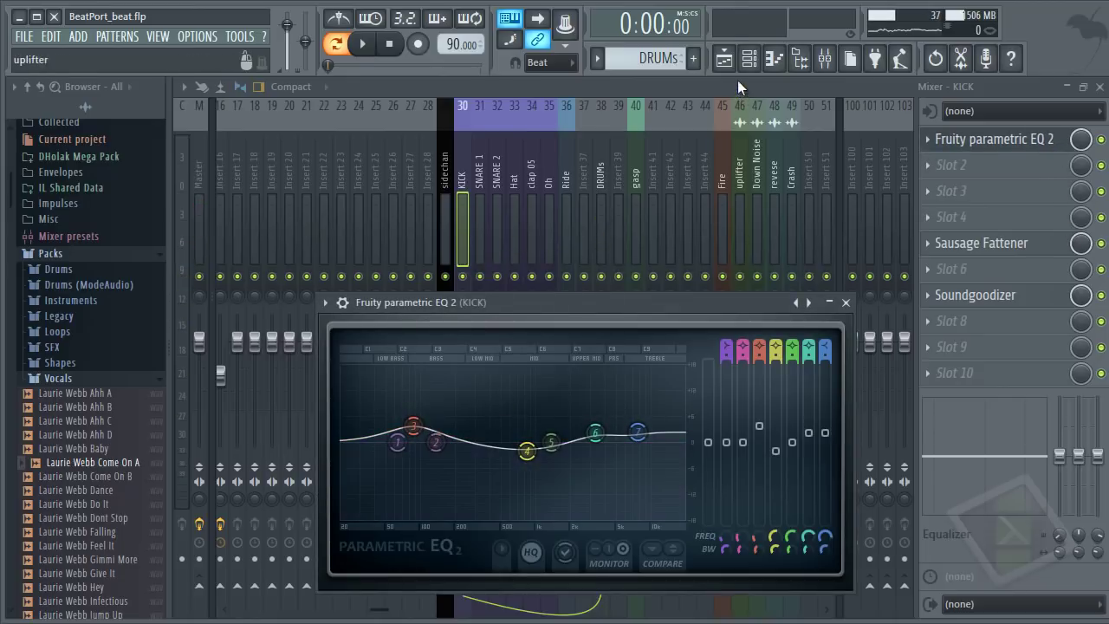
{"action": "left_click", "coordinate": [751, 59]}
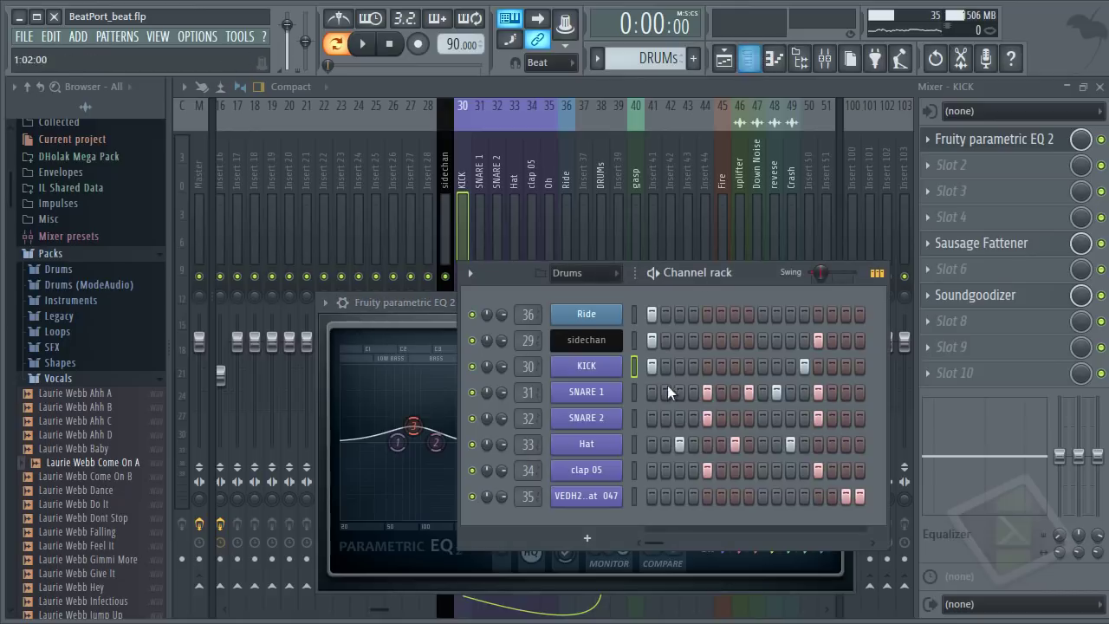
{"action": "left_click", "coordinate": [620, 346]}
{"action": "key", "text": "Escape"}
{"action": "left_click", "coordinate": [602, 365]}
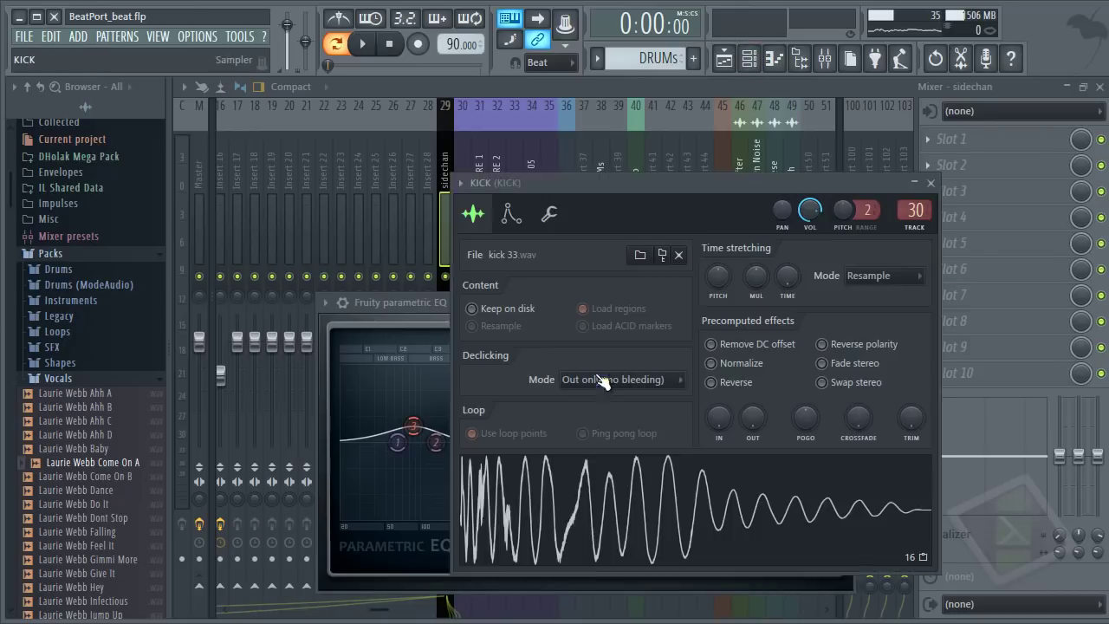
{"action": "key", "text": "Escape"}
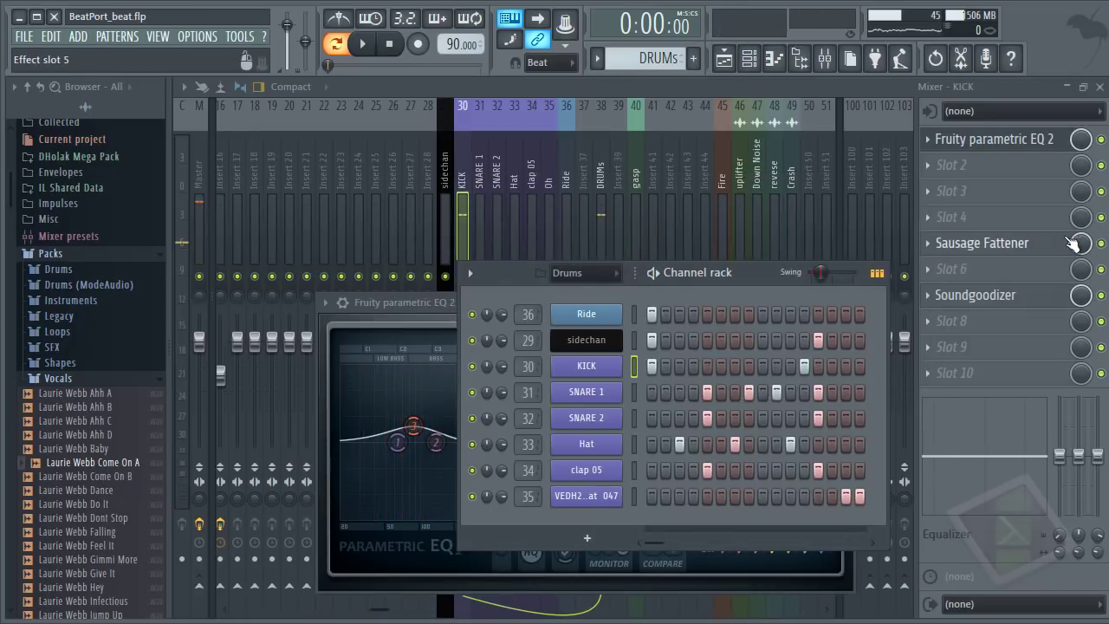
Step: View the Sausage Fattener settings on the KICK track, close them, and show the channel rack
{"action": "left_click", "coordinate": [1032, 245]}
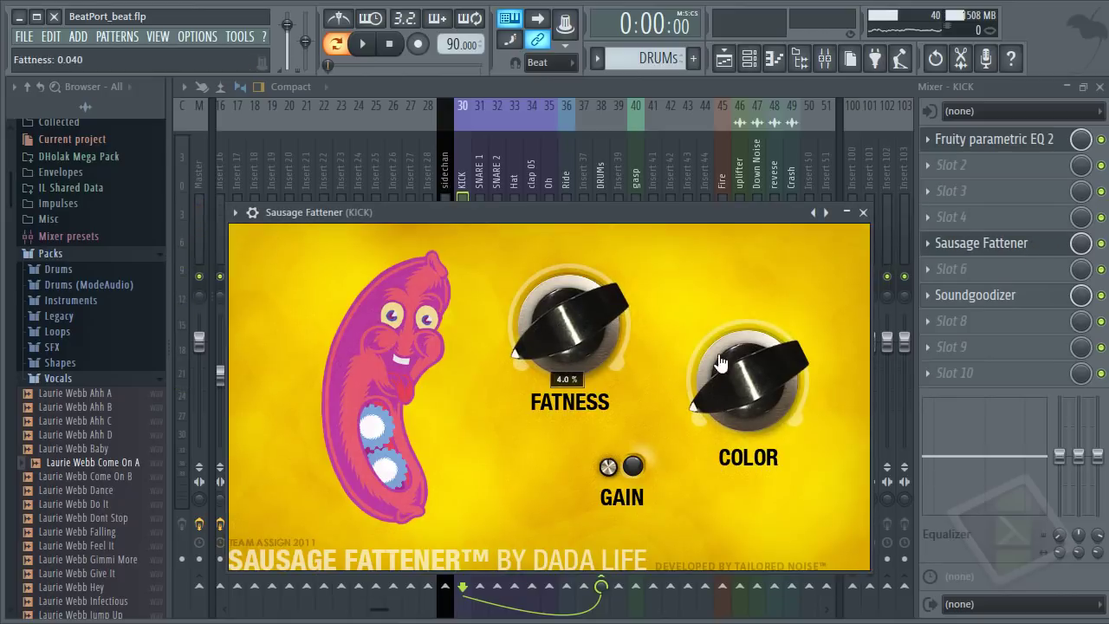
{"action": "left_click", "coordinate": [863, 213]}
{"action": "left_click", "coordinate": [750, 59]}
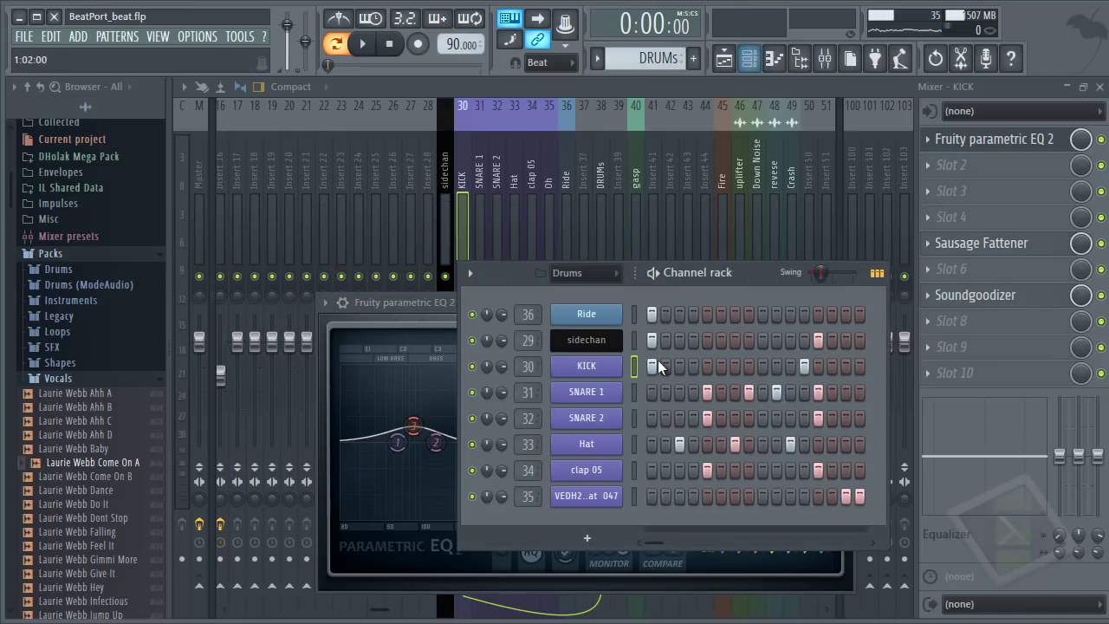
Step: Compare the drum pattern in playback with the KICK track's Sausage Fattener bypassed and enabled
{"action": "left_click", "coordinate": [1101, 243]}
{"action": "key", "text": "space"}
{"action": "key", "text": "space"}
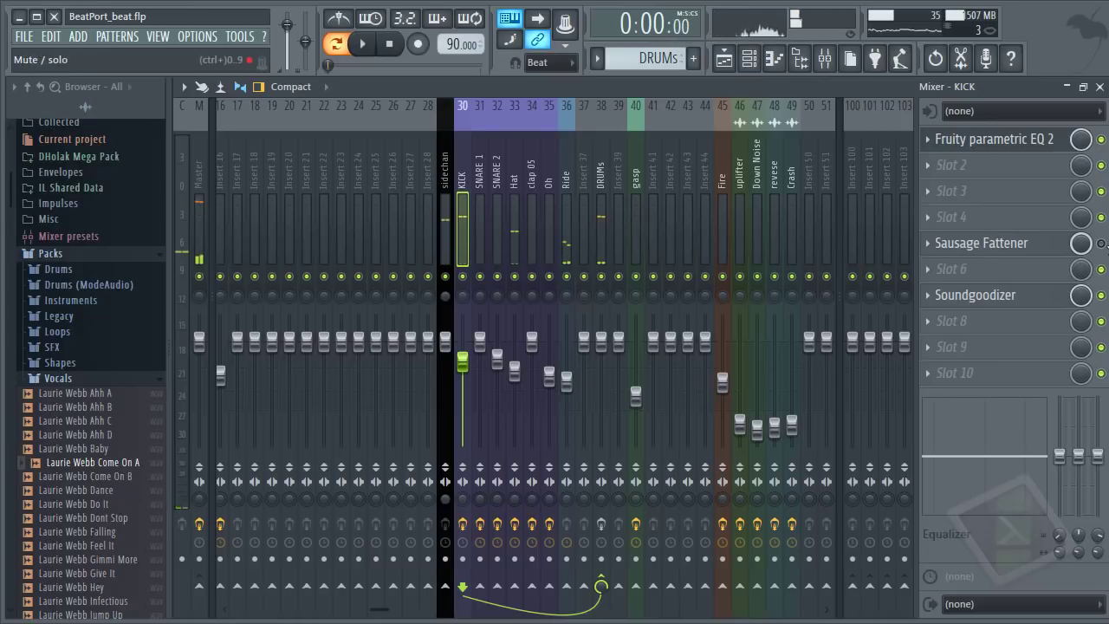
{"action": "left_click", "coordinate": [1101, 243]}
{"action": "key", "text": "space"}
{"action": "key", "text": "space"}
{"action": "key", "text": "space"}
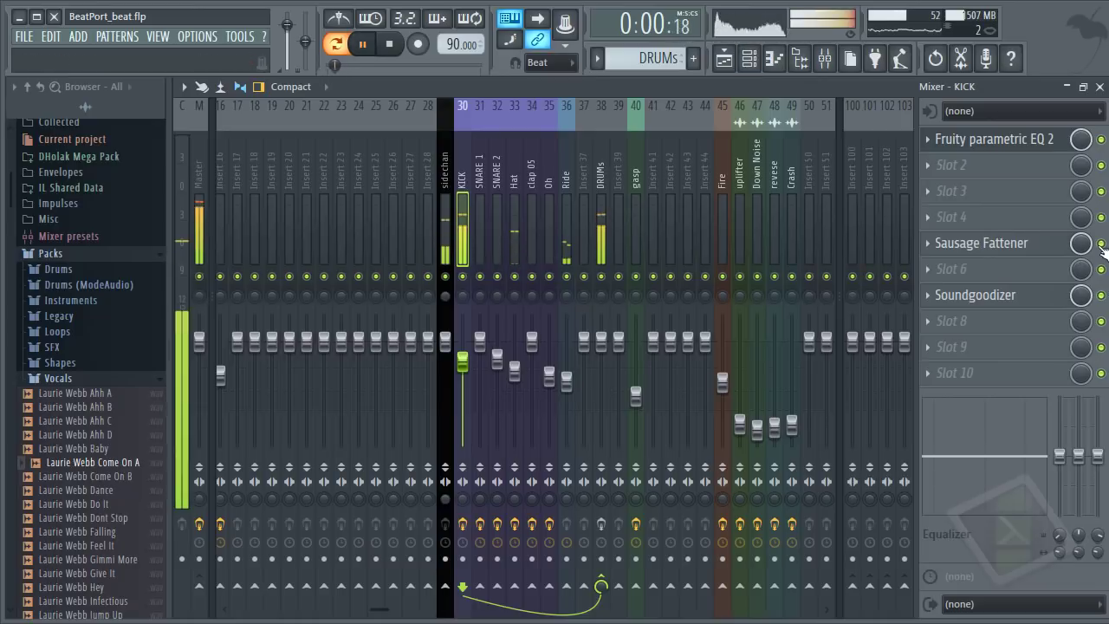
{"action": "key", "text": "space"}
Step: Solo the KICK track and compare its sound with Sausage Fattener bypassed and enabled, leaving the effect on
{"action": "left_click", "coordinate": [1101, 243]}
{"action": "key", "text": "space"}
{"action": "key", "text": "space"}
{"action": "key", "text": "space"}
{"action": "key", "text": "space"}
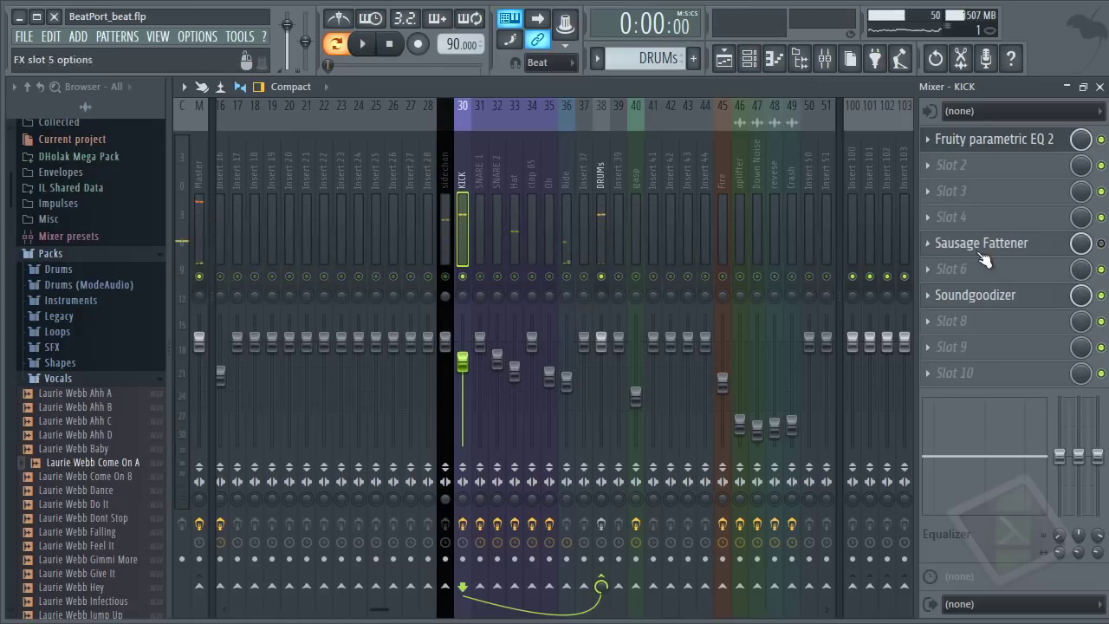
{"action": "key", "text": "space"}
{"action": "key", "text": "space"}
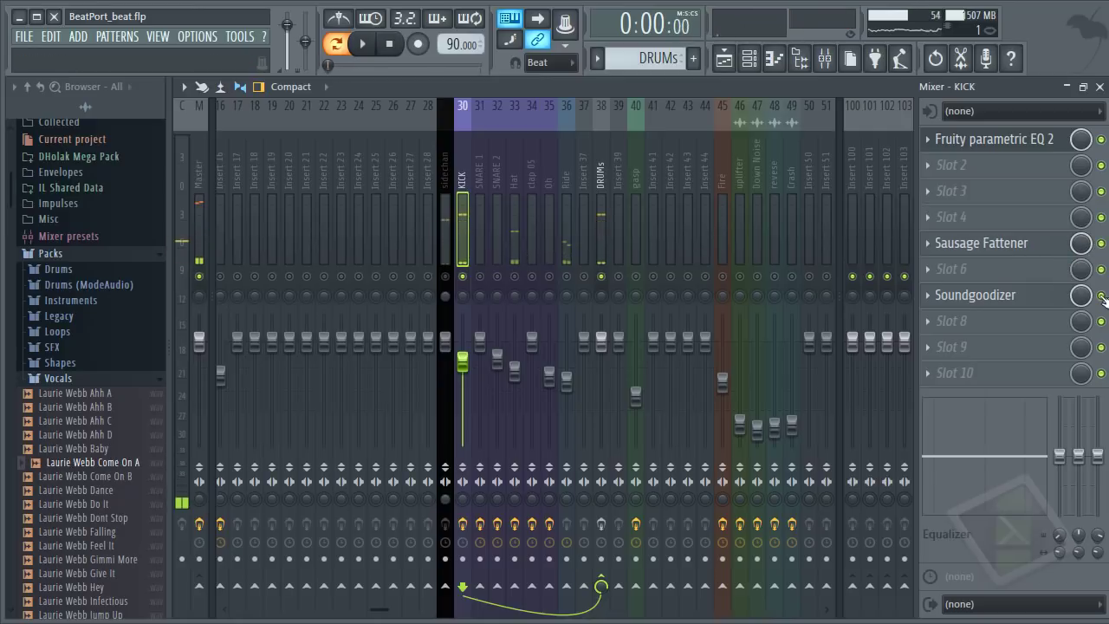
Step: View the KICK track's Soundgoodizer, then compare the soloed kick with the effect bypassed and enabled, leaving it on
{"action": "left_click", "coordinate": [1043, 302]}
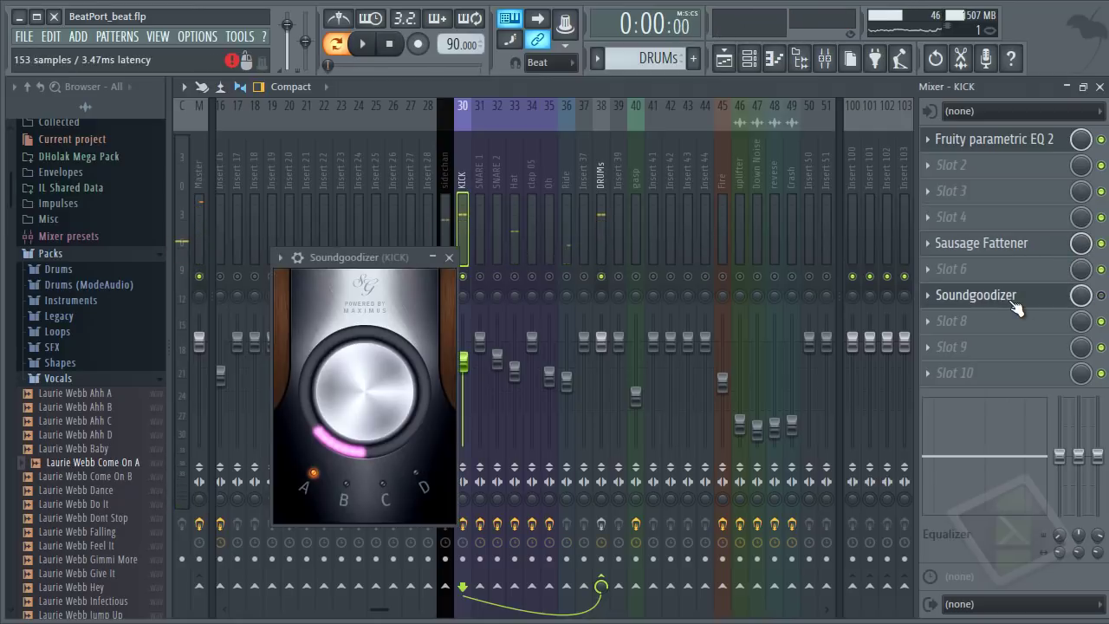
{"action": "key", "text": "space"}
{"action": "key", "text": "space"}
{"action": "left_click", "coordinate": [1103, 296]}
{"action": "key", "text": "space"}
{"action": "key", "text": "space"}
{"action": "left_click", "coordinate": [1103, 296]}
{"action": "key", "text": "space"}
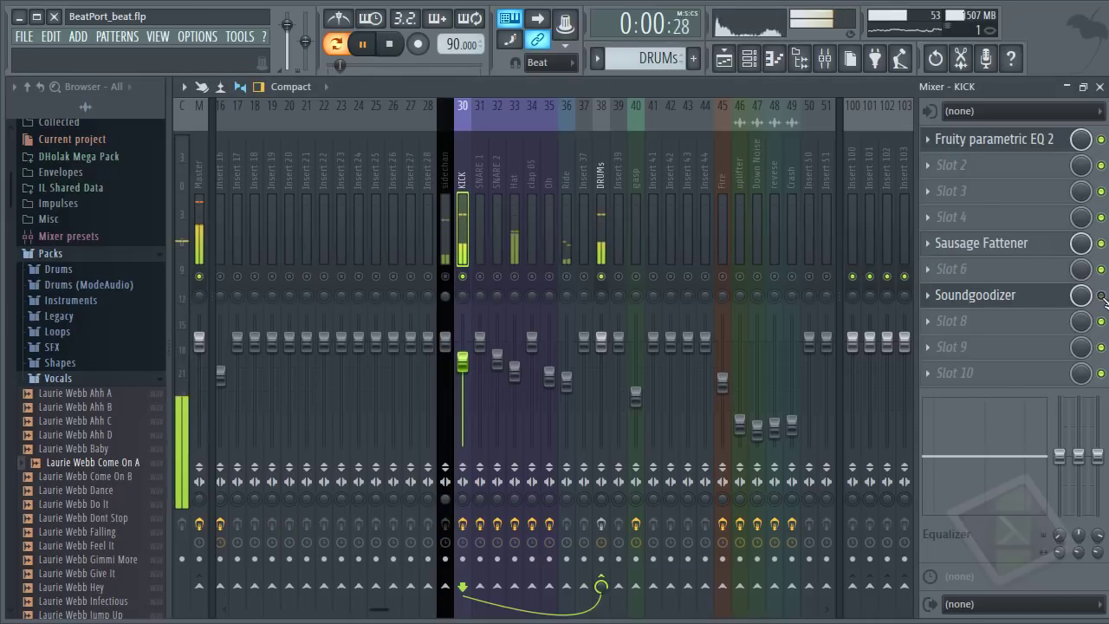
{"action": "key", "text": "space"}
{"action": "key", "text": "space"}
{"action": "key", "text": "space"}
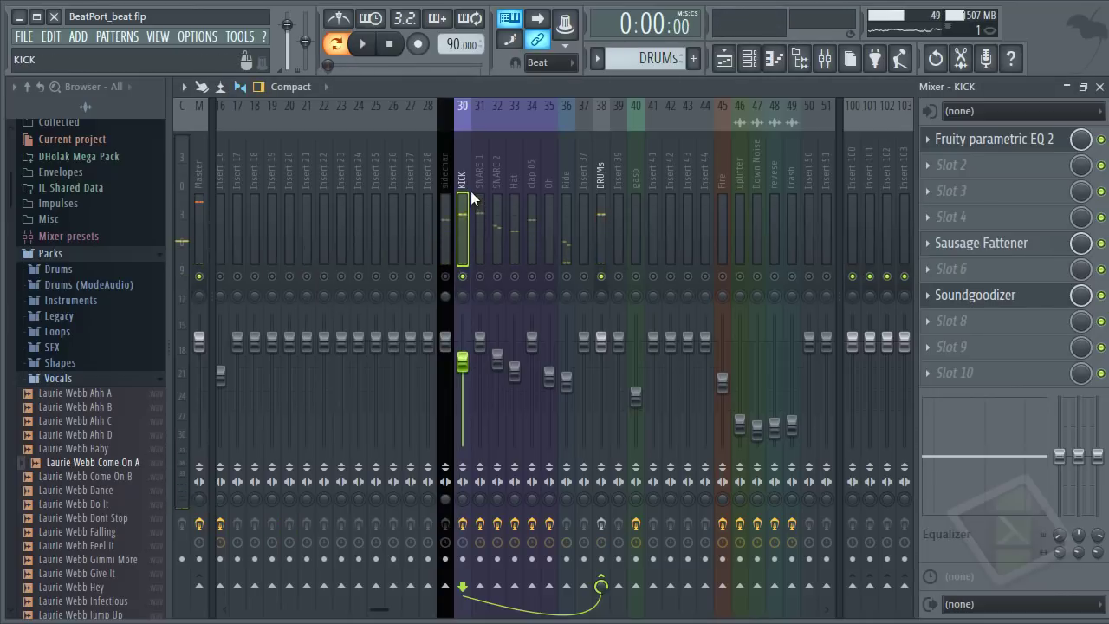
Step: Audition the SNARE 1 and SNARE 2 mixer tracks soloed, then play both snares together
{"action": "left_click", "coordinate": [472, 178]}
{"action": "key", "text": "space"}
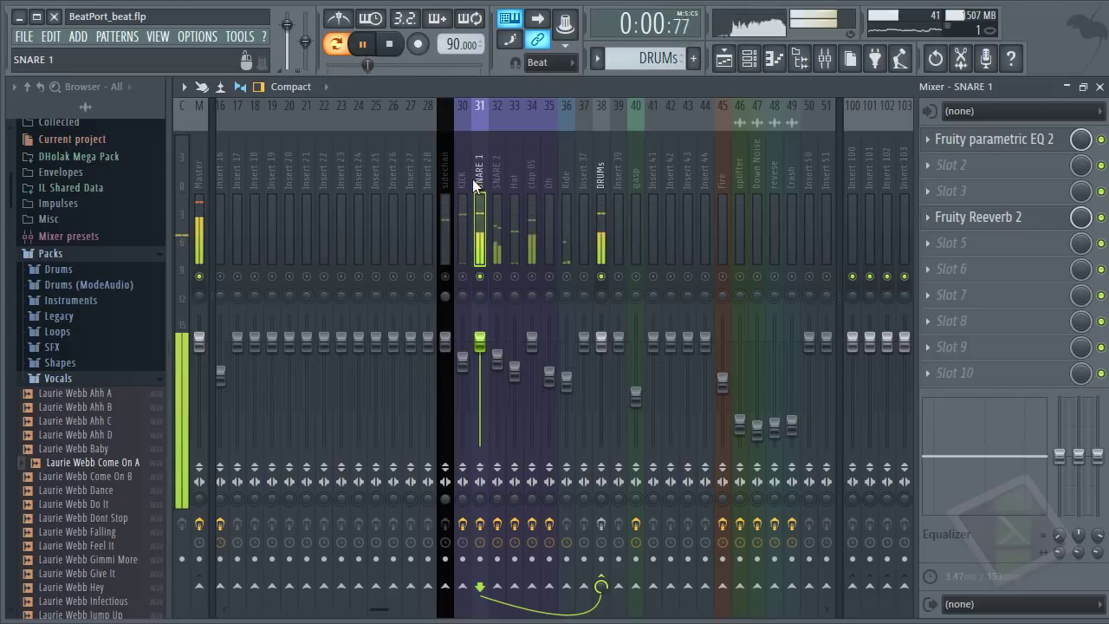
{"action": "left_click", "coordinate": [499, 172]}
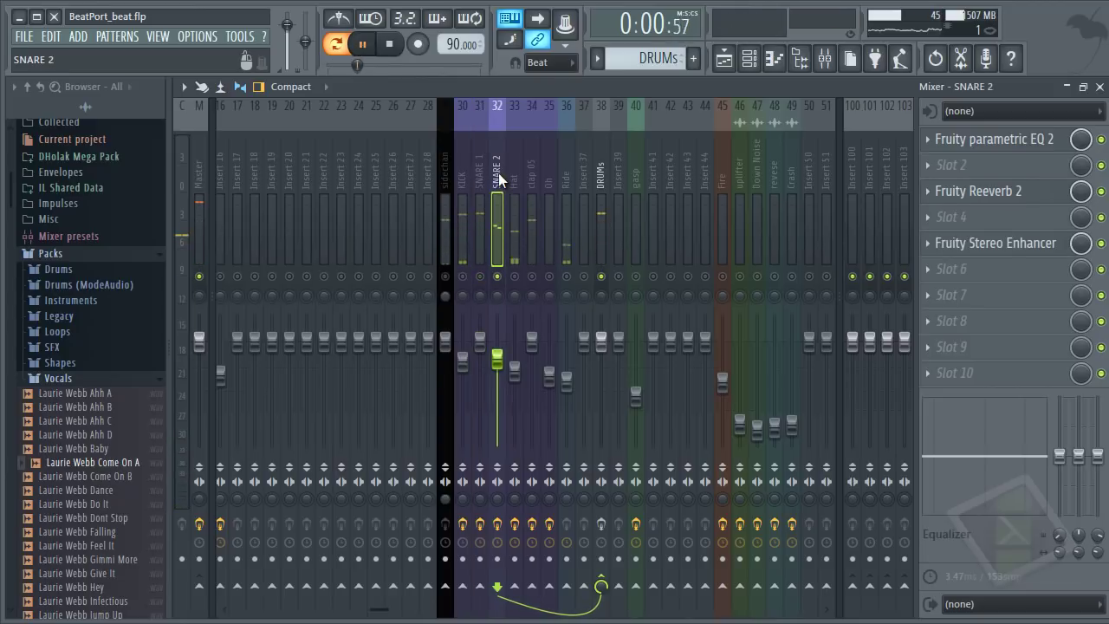
{"action": "key", "text": "space"}
{"action": "left_click", "coordinate": [482, 180]}
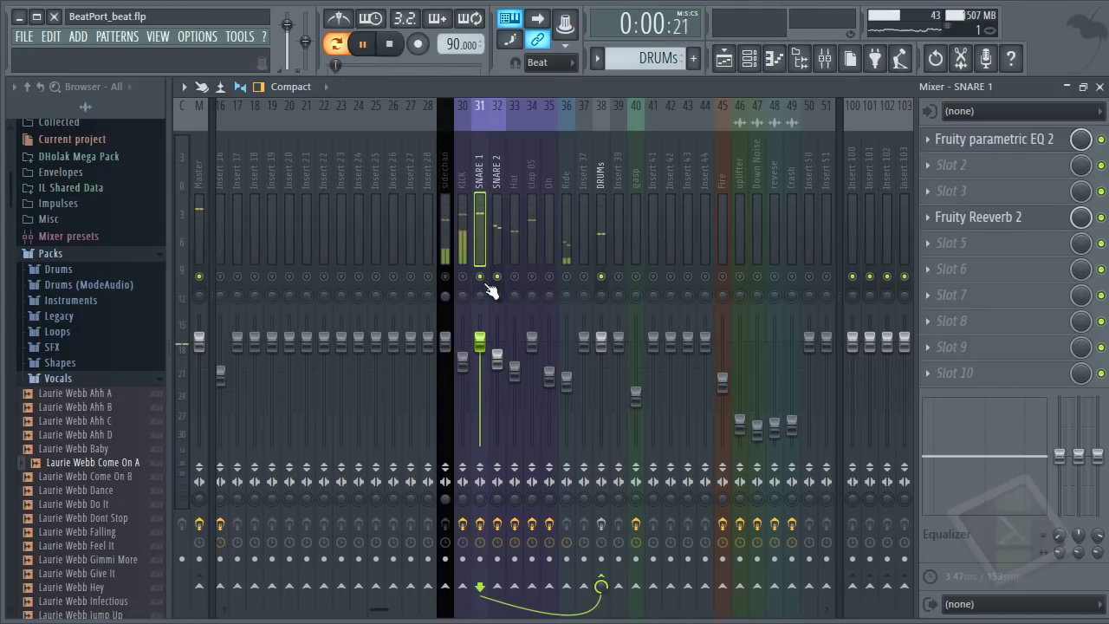
{"action": "key", "text": "space"}
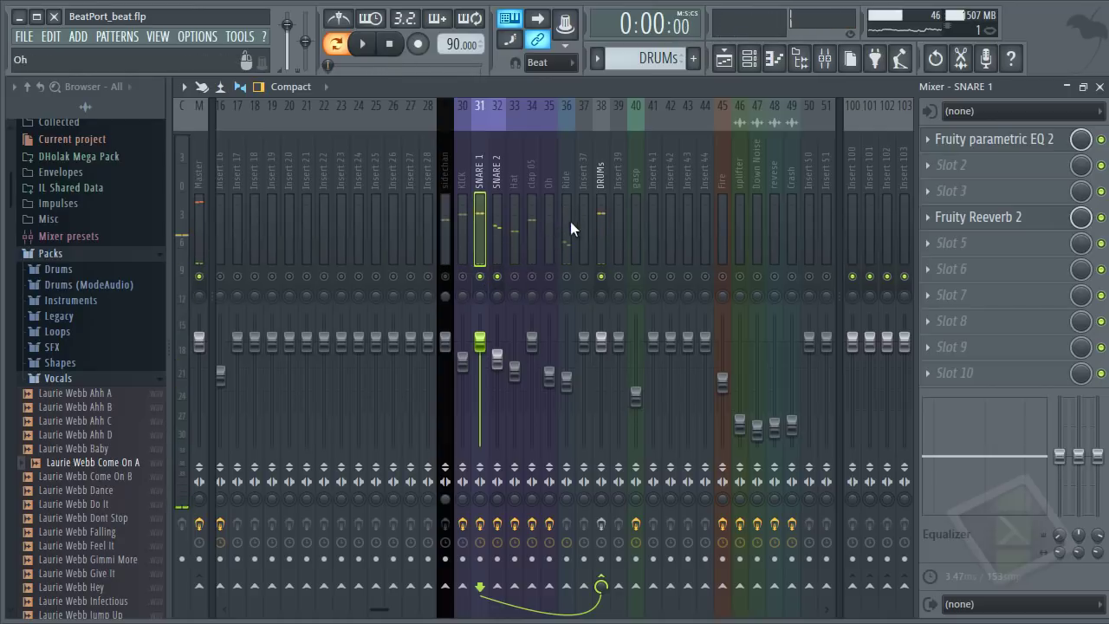
Step: Audition the clap 05 track soloed, then play it together with the SNARE 1, SNARE 2 and KICK tracks
{"action": "left_click", "coordinate": [534, 173]}
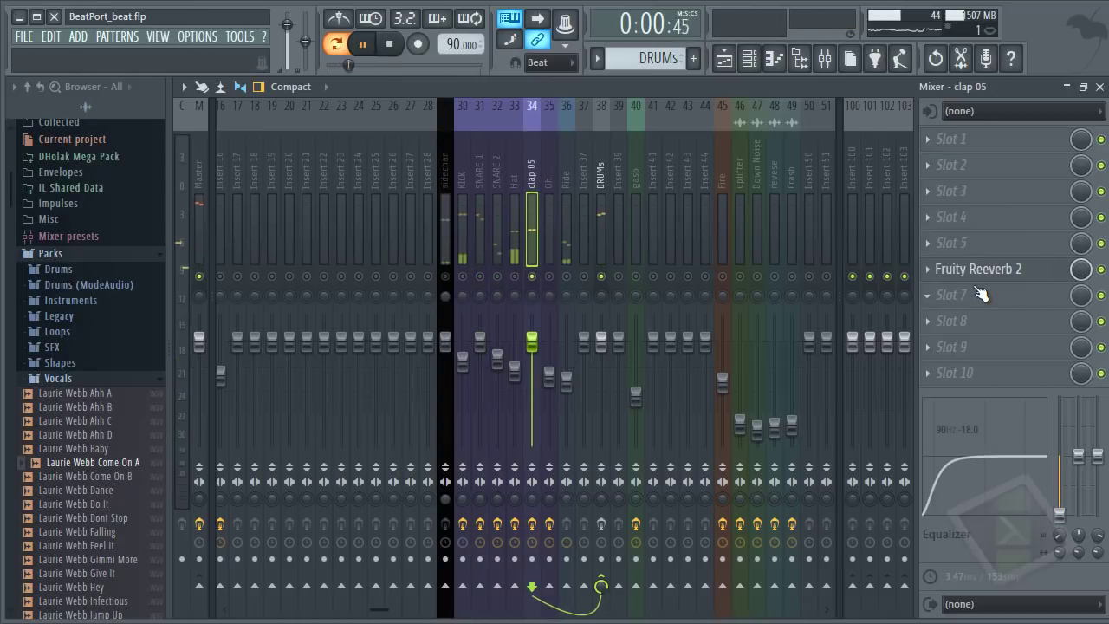
{"action": "key", "text": "space"}
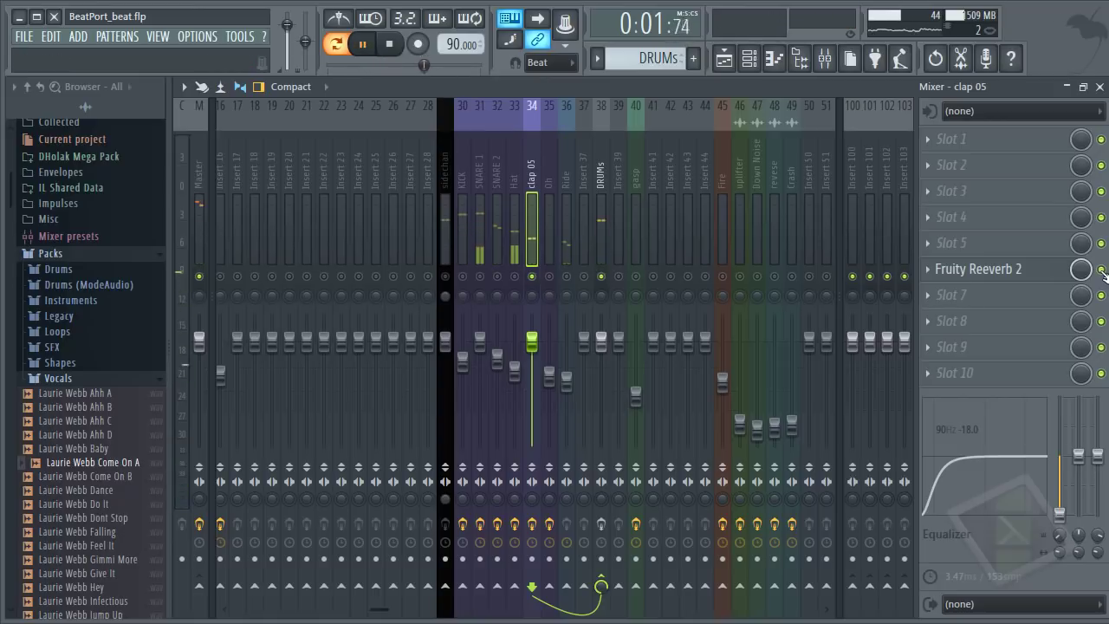
{"action": "key", "text": "space"}
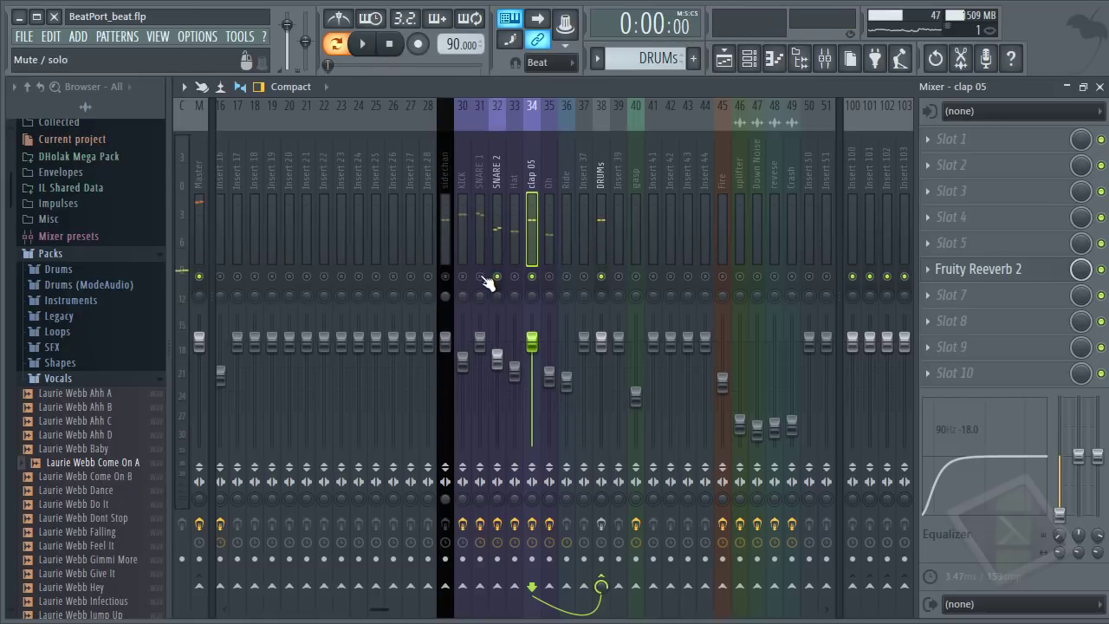
{"action": "key", "text": "space"}
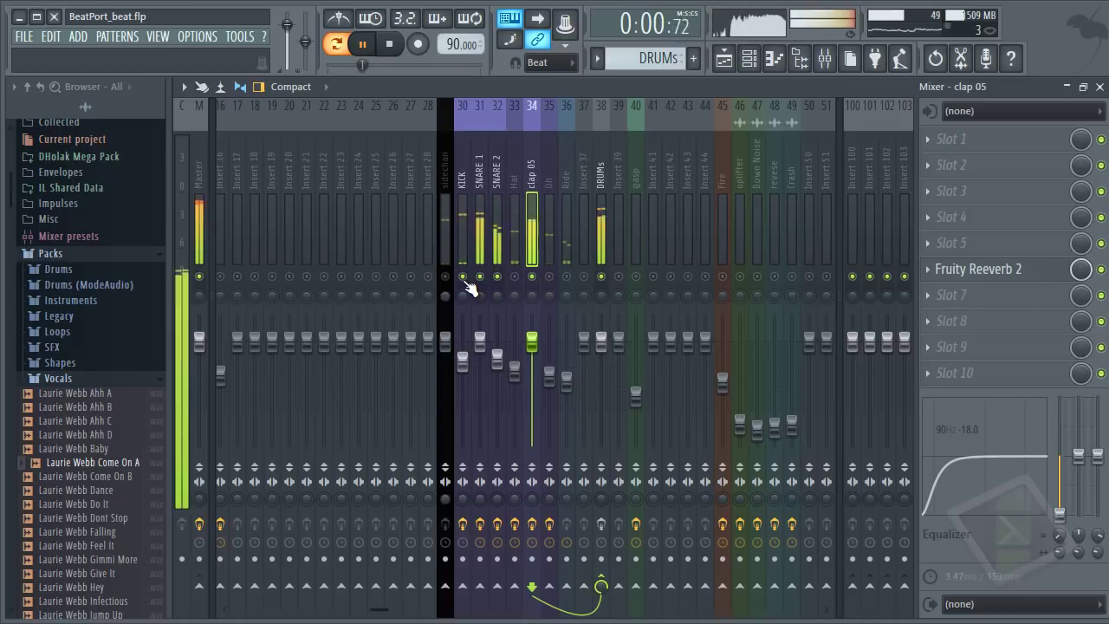
{"action": "key", "text": "space"}
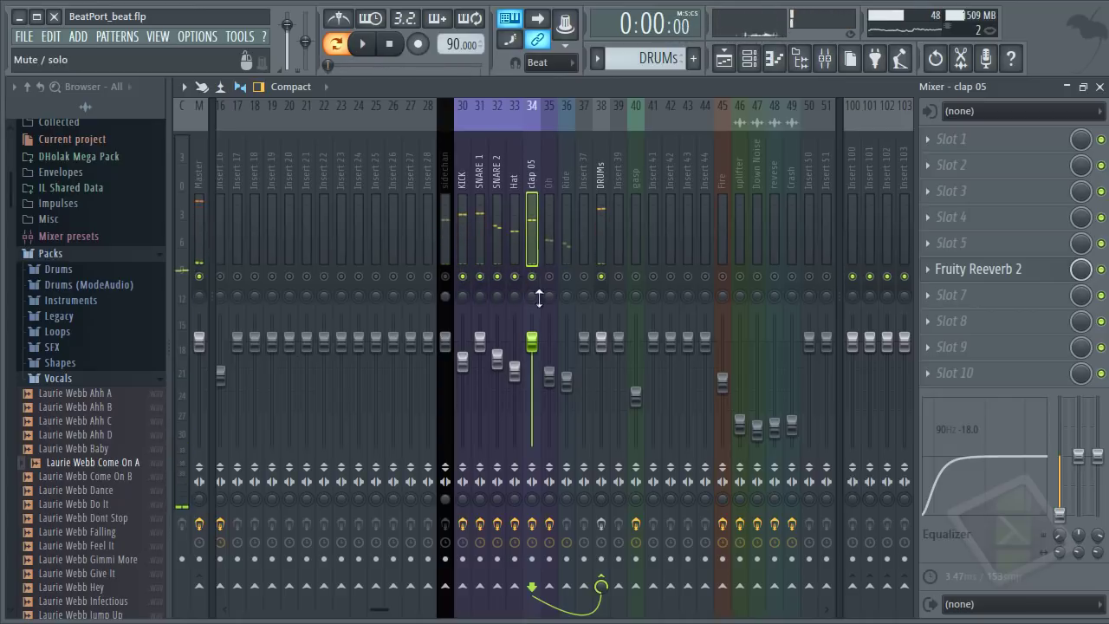
Step: Select the Hat track, play it together with the kick, snares and clap, and lower the system volume
{"action": "left_click", "coordinate": [514, 196]}
{"action": "key", "text": "space"}
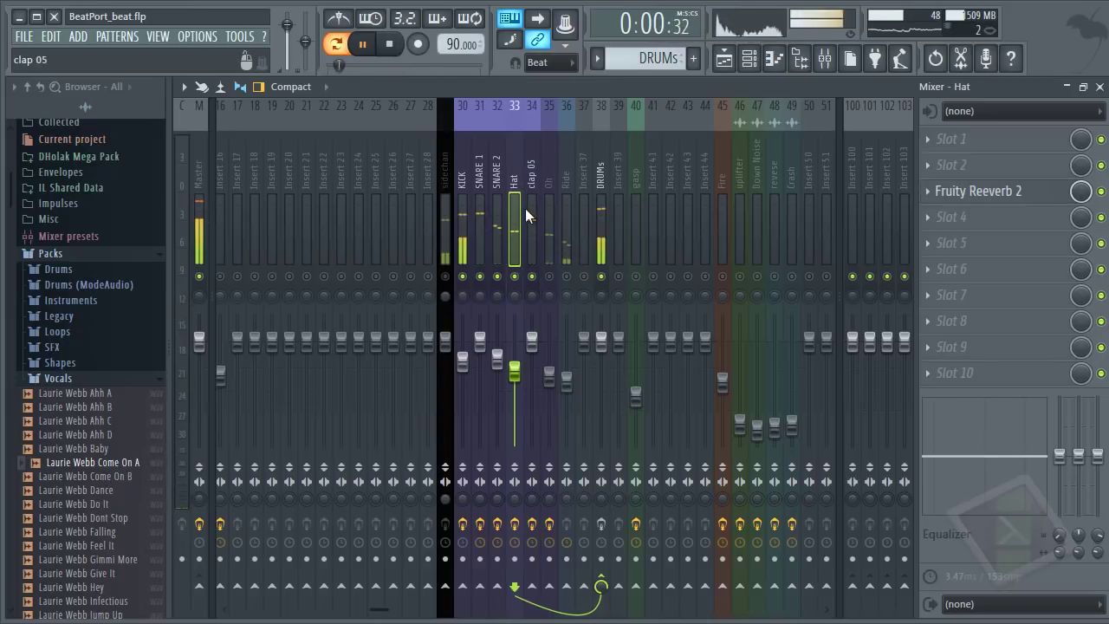
{"action": "key", "text": "XF86AudioLowerVolume"}
{"action": "key", "text": "XF86AudioLowerVolume"}
{"action": "key", "text": "XF86AudioLowerVolume"}
{"action": "key", "text": "XF86AudioLowerVolume"}
{"action": "key", "text": "XF86AudioLowerVolume"}
{"action": "key", "text": "XF86AudioLowerVolume"}
{"action": "key", "text": "space"}
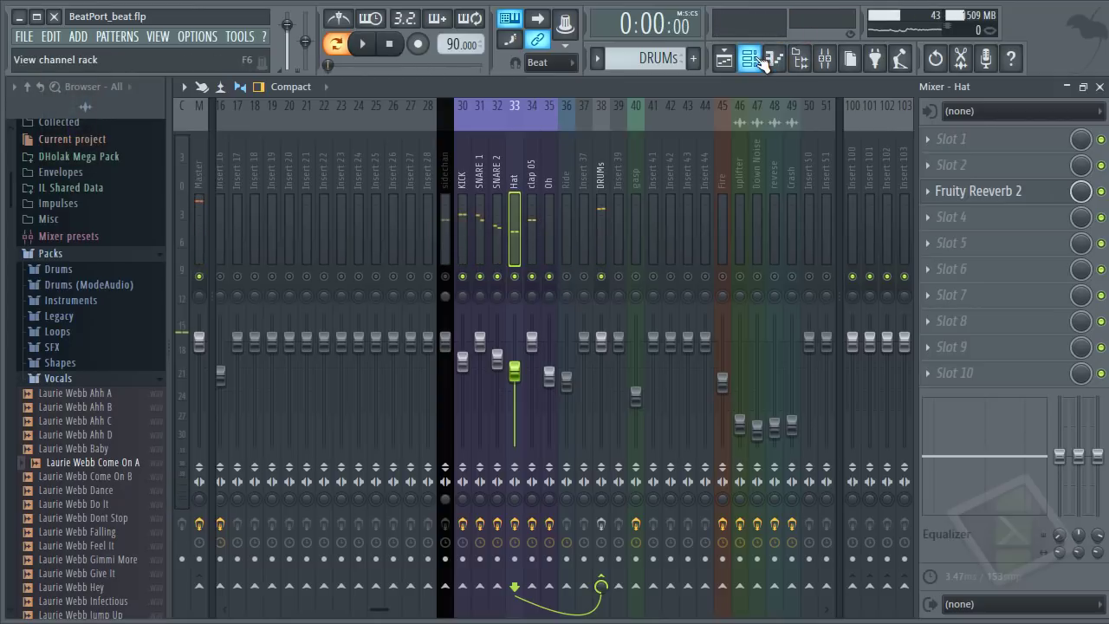
Step: Show the channel rack and play the pattern with the Oh track added to the other drums
{"action": "left_click", "coordinate": [749, 58]}
{"action": "key", "text": "space"}
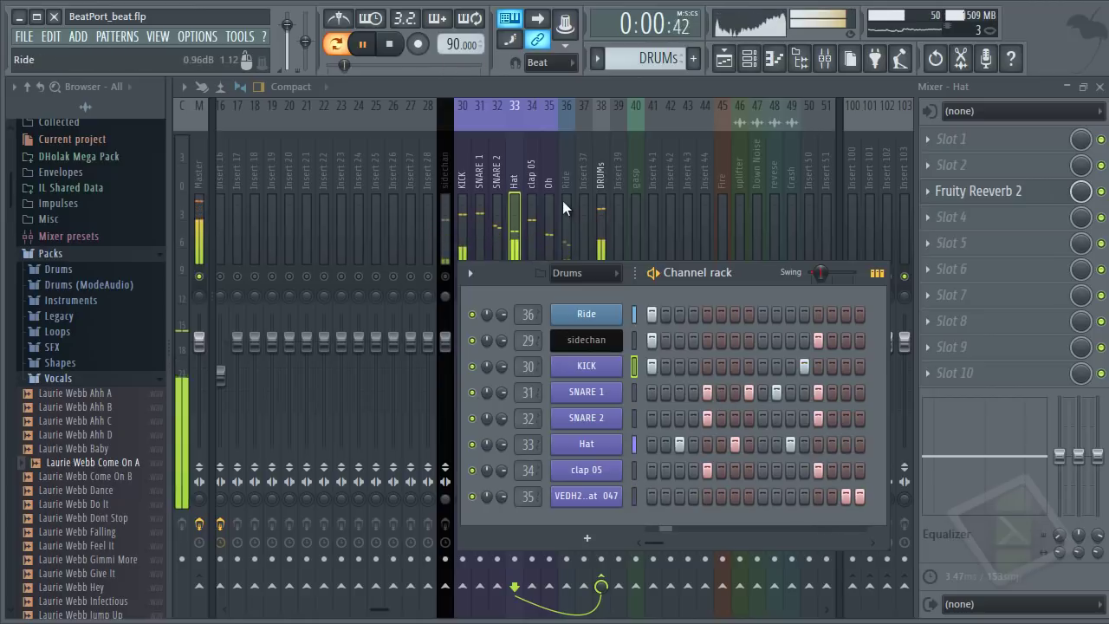
{"action": "key", "text": "space"}
Step: Select the Ride track, play the pattern with the ride added, and bring all mixer tracks back out of solo
{"action": "left_click", "coordinate": [564, 226]}
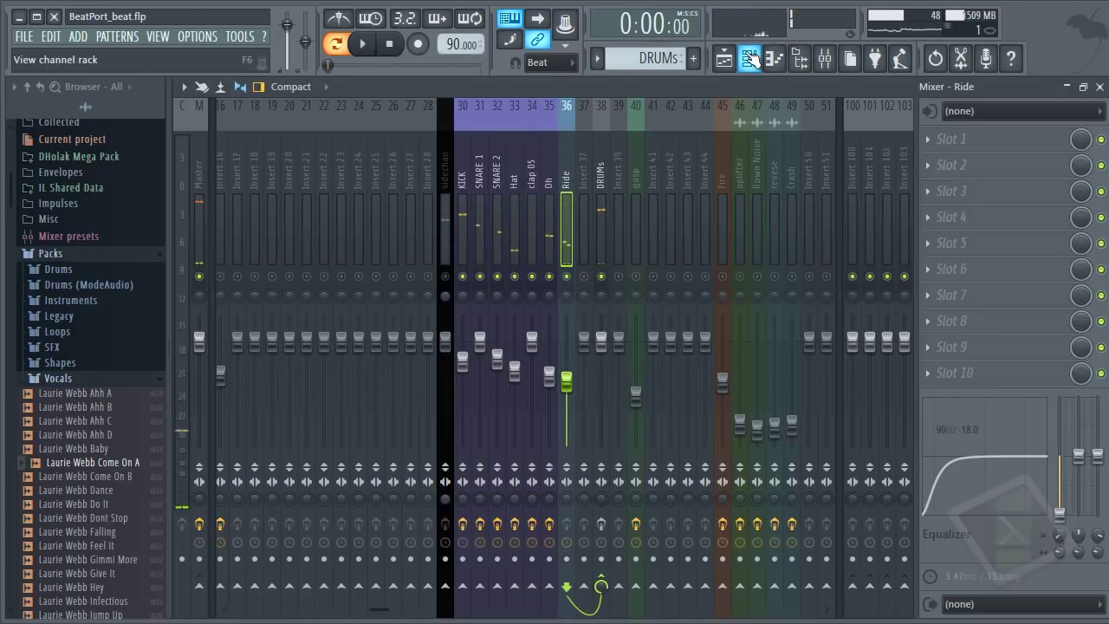
{"action": "left_click", "coordinate": [750, 58]}
{"action": "key", "text": "space"}
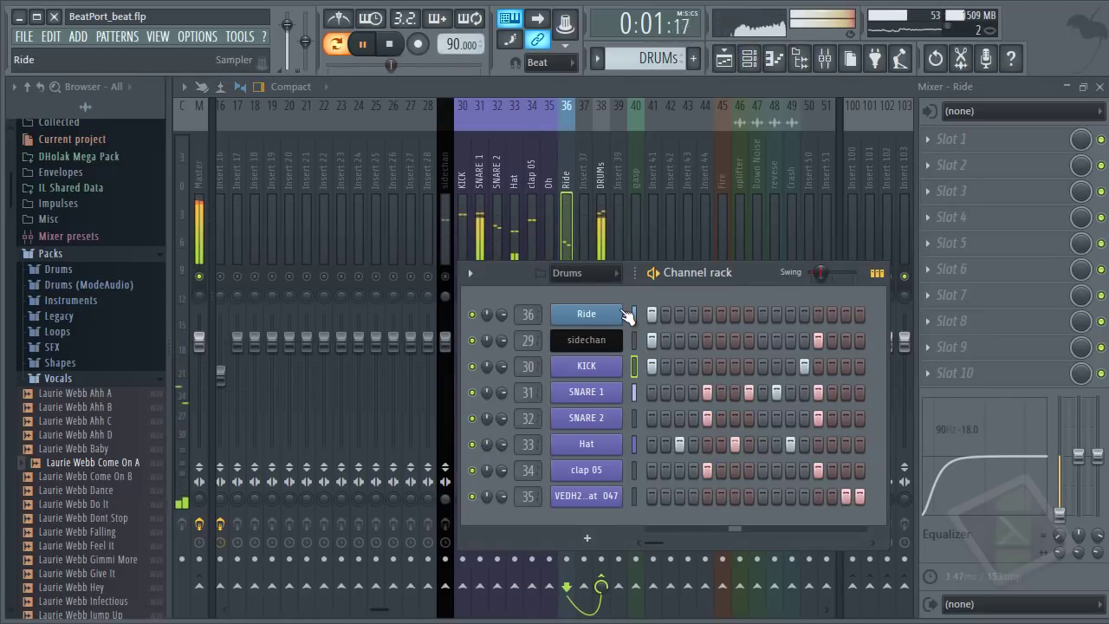
{"action": "left_click", "coordinate": [566, 187]}
{"action": "key", "text": "space"}
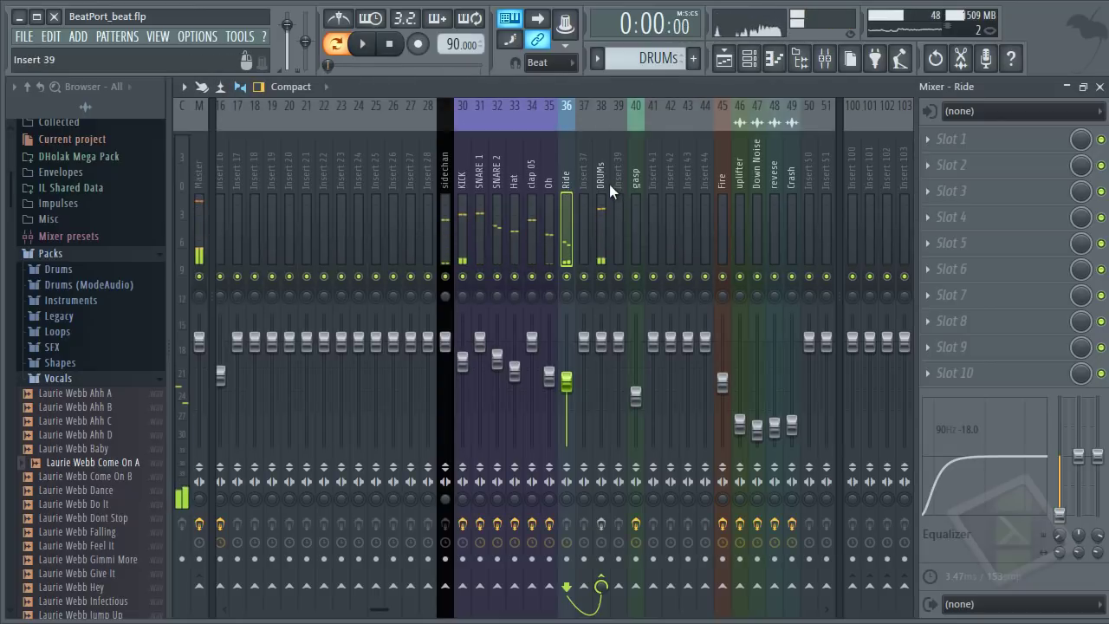
Step: Enable the effects on the DRUMs mixer track and view its Sausage Fattener and Fruity Reeverb 2 settings
{"action": "left_click", "coordinate": [603, 182]}
{"action": "left_click", "coordinate": [601, 525]}
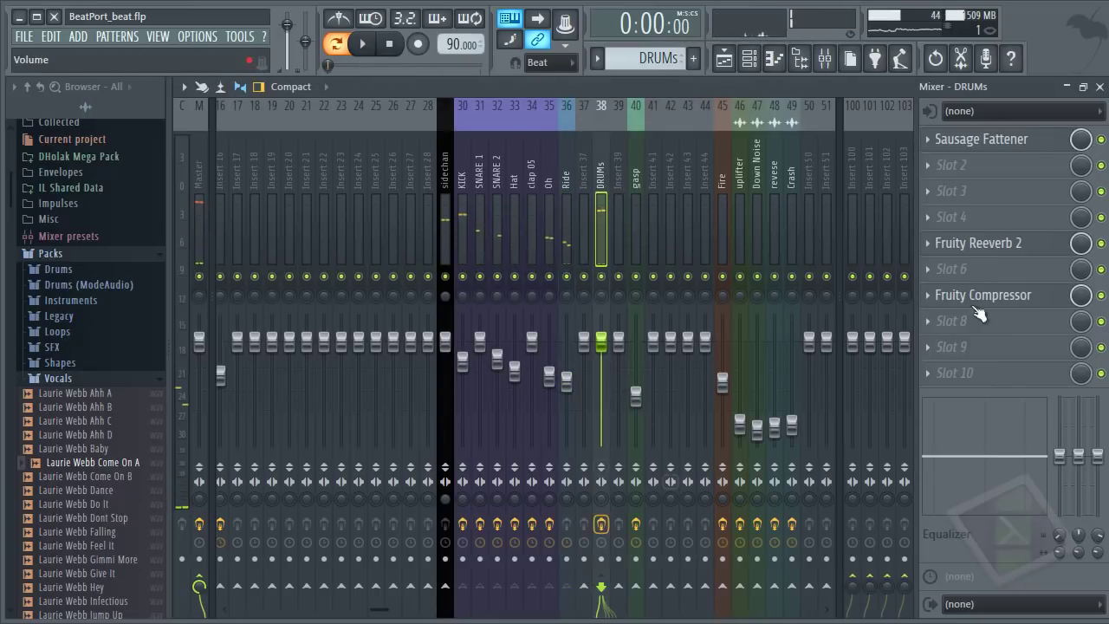
{"action": "left_click", "coordinate": [983, 140]}
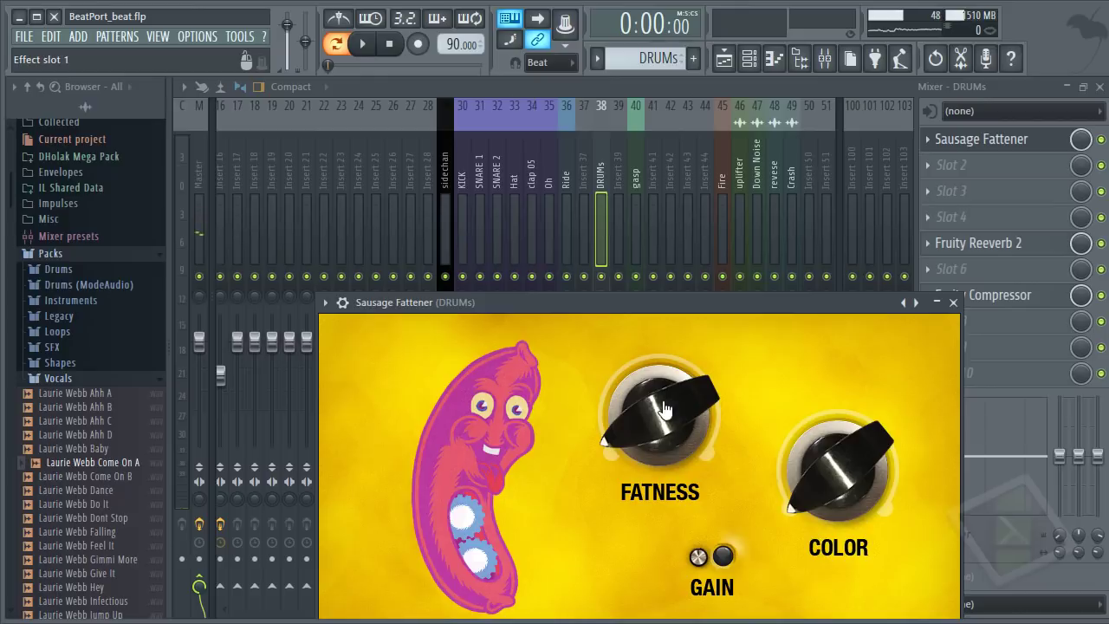
{"action": "left_click", "coordinate": [979, 140]}
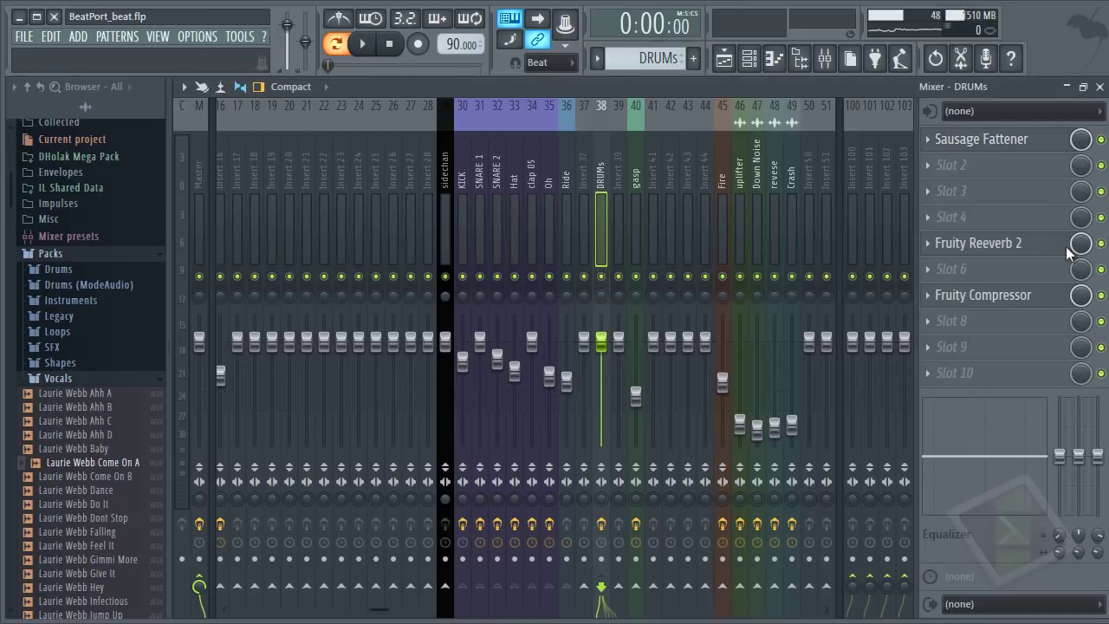
{"action": "left_click", "coordinate": [978, 242]}
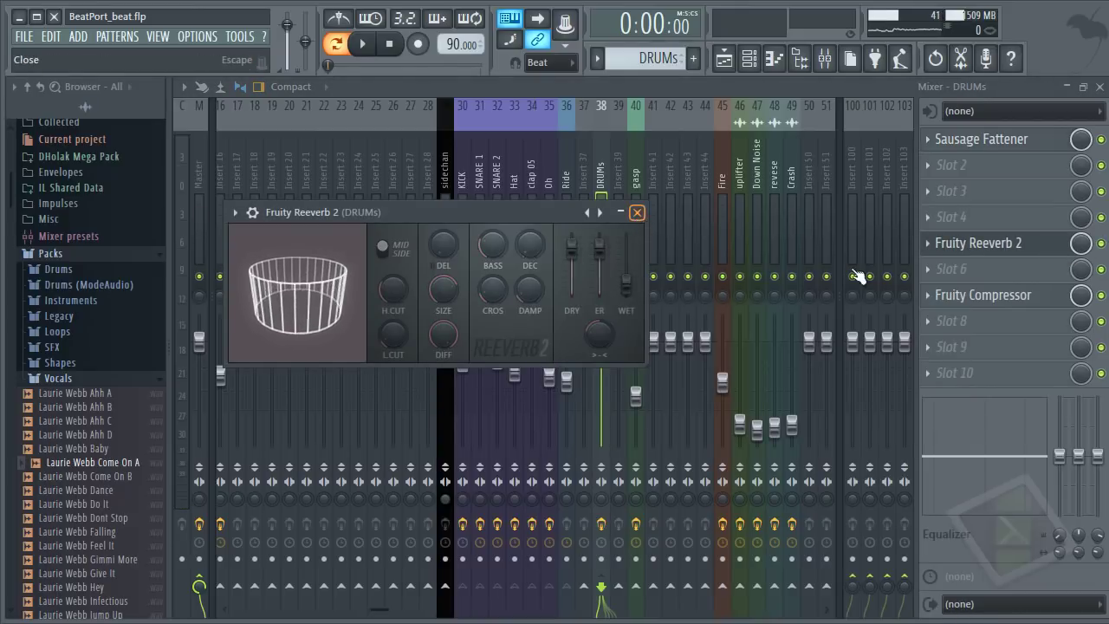
{"action": "left_click", "coordinate": [637, 212]}
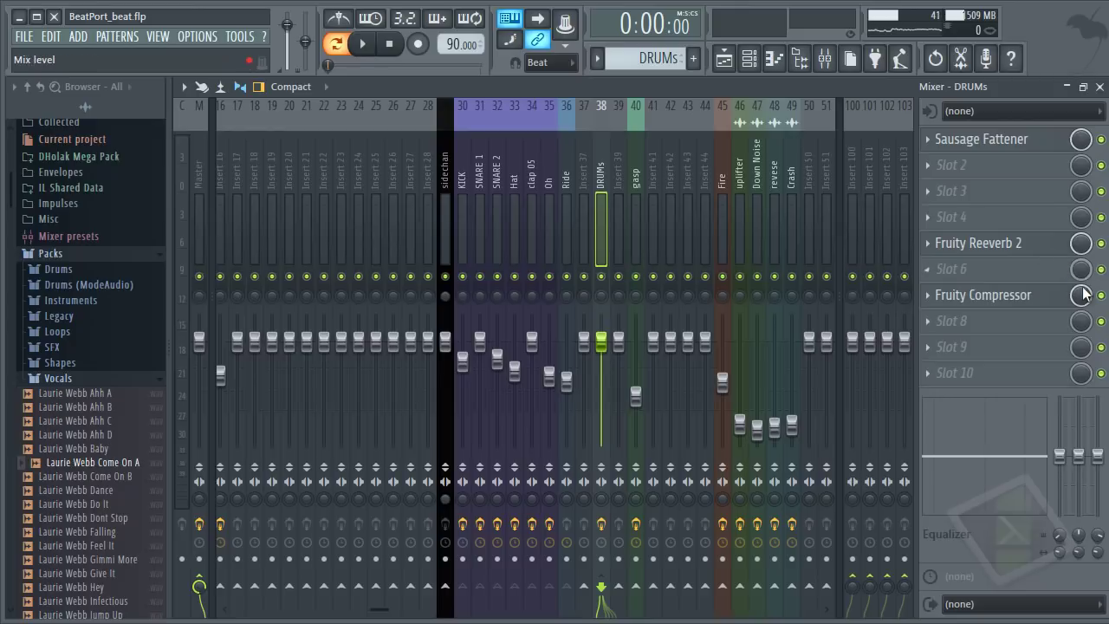
Step: Play the drum pattern with the DRUMs track's Fruity Compressor bypassed and view its Fruity Reeverb 2 settings
{"action": "key", "text": "space"}
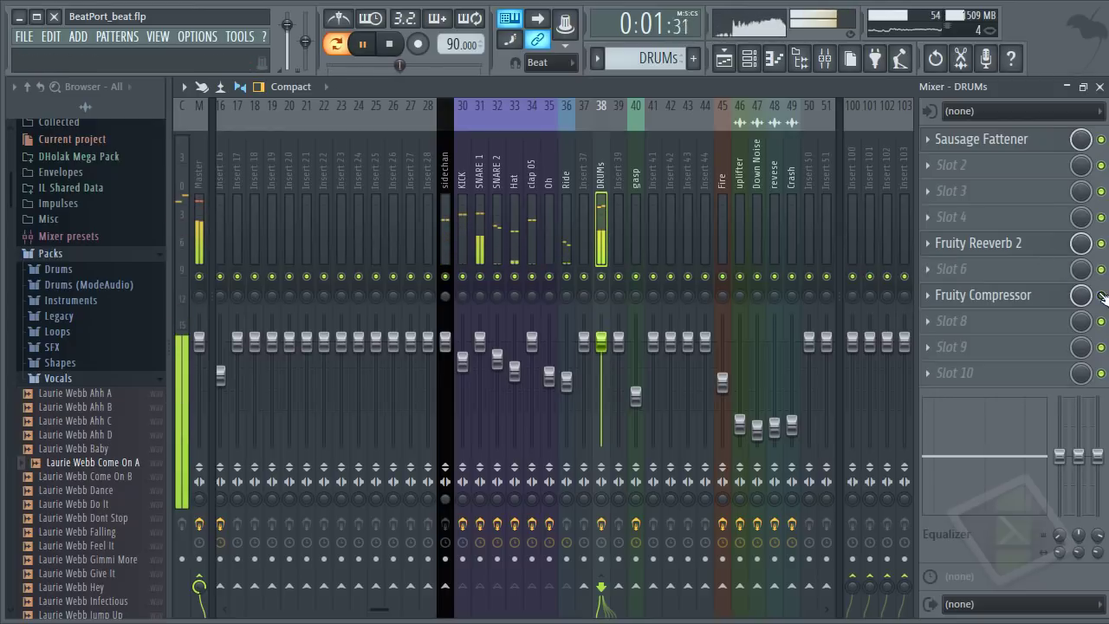
{"action": "left_click", "coordinate": [1101, 295]}
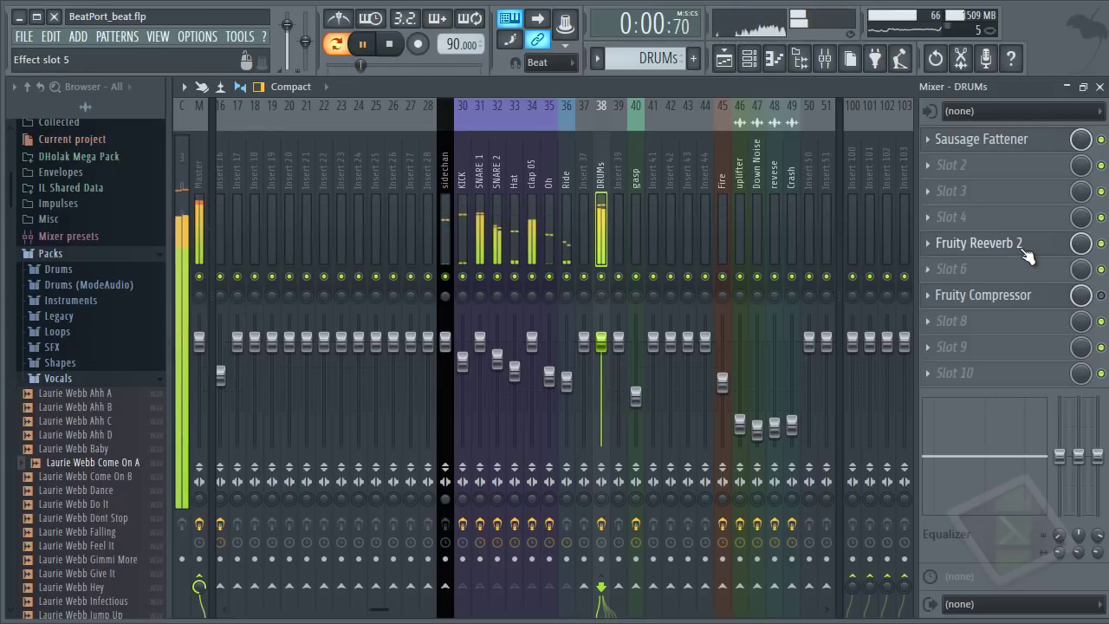
{"action": "key", "text": "space"}
{"action": "left_click", "coordinate": [1022, 246]}
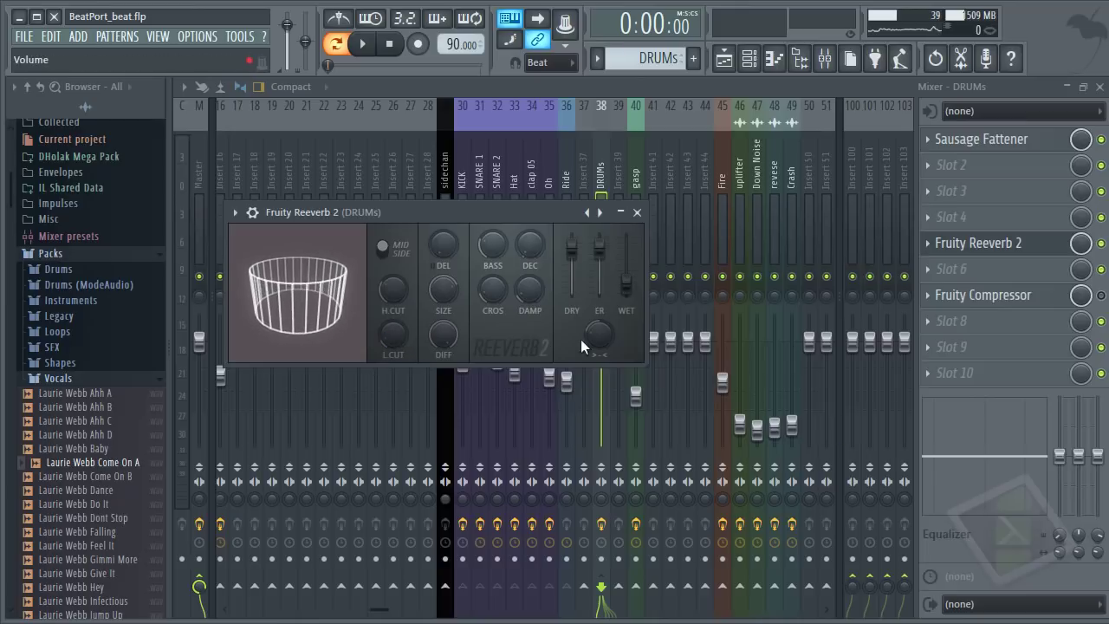
{"action": "key", "text": "space"}
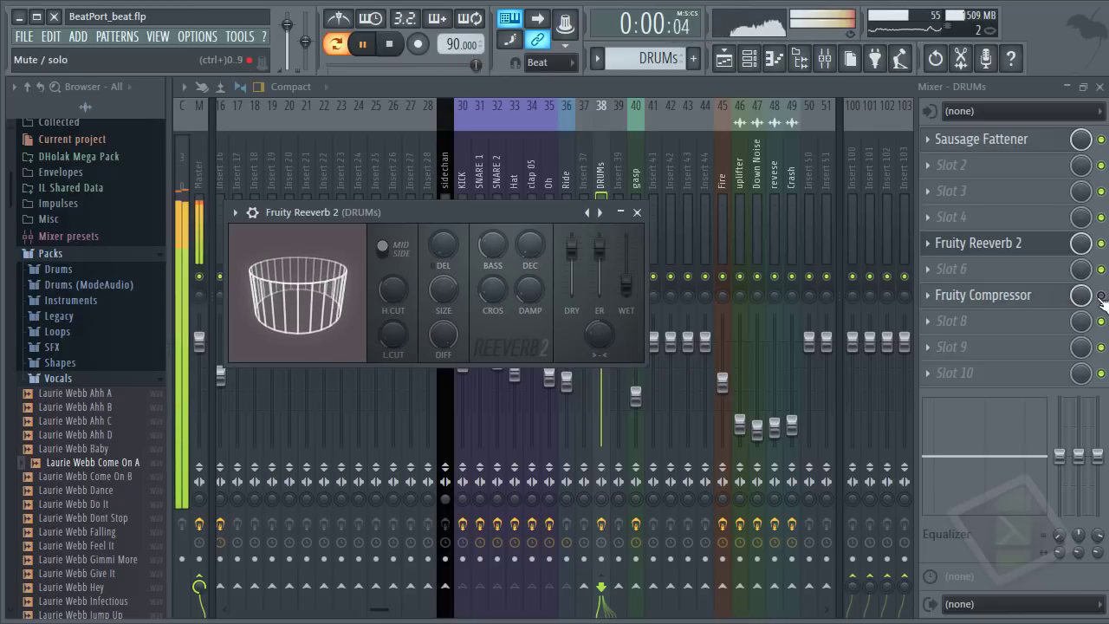
Step: View the Fruity Compressor settings on the DRUMs track and play the pattern without the compression
{"action": "left_click", "coordinate": [1024, 303]}
{"action": "key", "text": "space"}
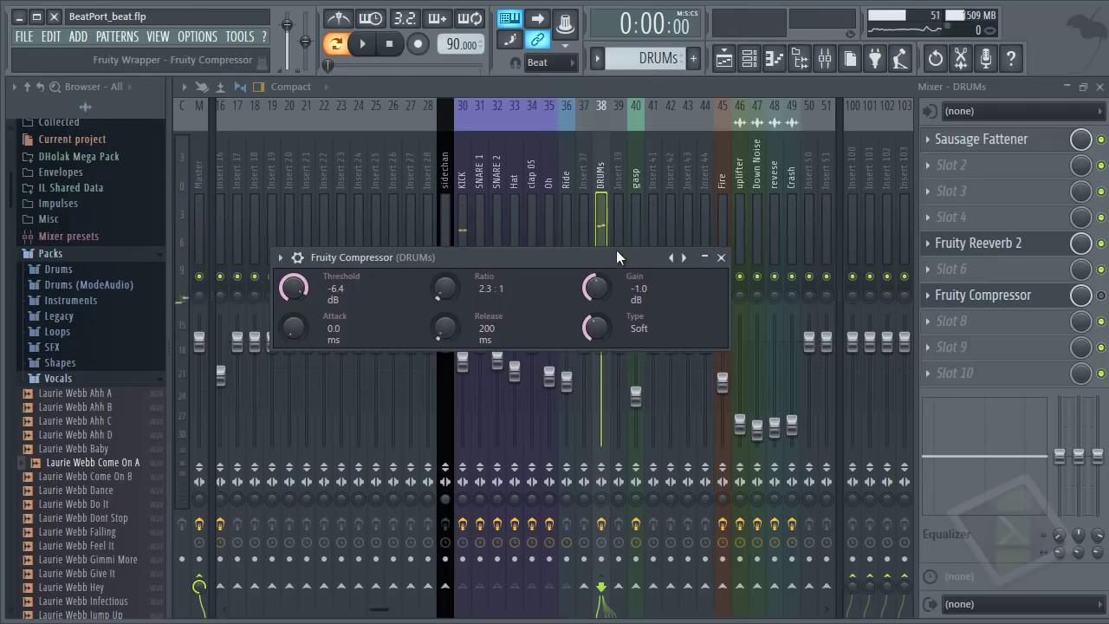
{"action": "left_click_drag", "start_coordinate": [451, 256], "coordinate": [618, 250]}
{"action": "key", "text": "space"}
{"action": "key", "text": "space"}
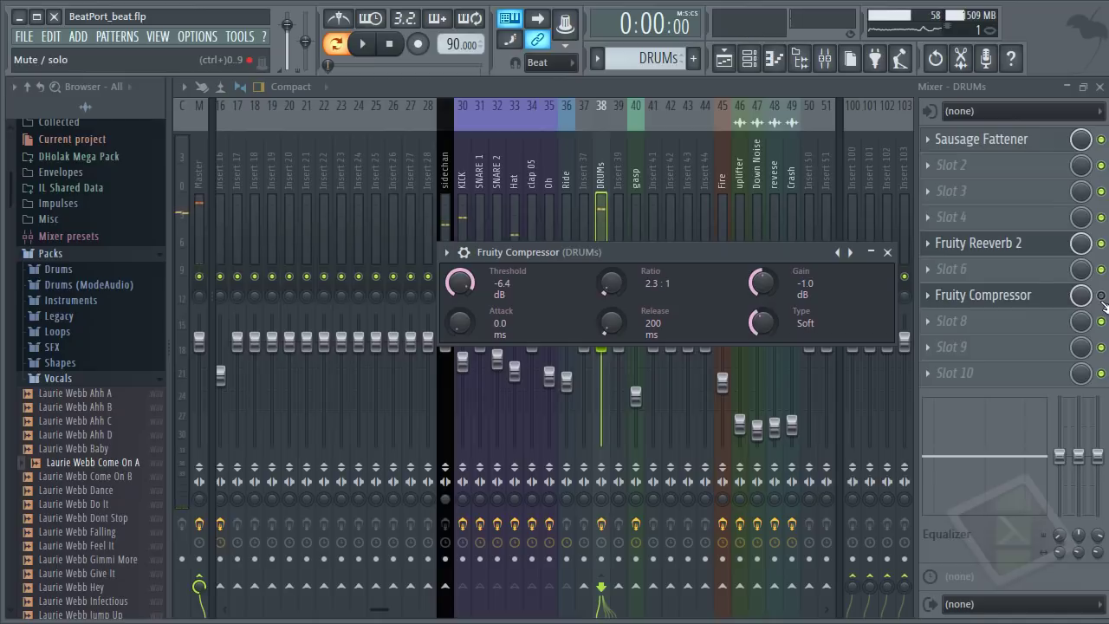
Step: Re-enable the Fruity Compressor on the DRUMs track and play the drum pattern through it
{"action": "left_click", "coordinate": [1064, 296]}
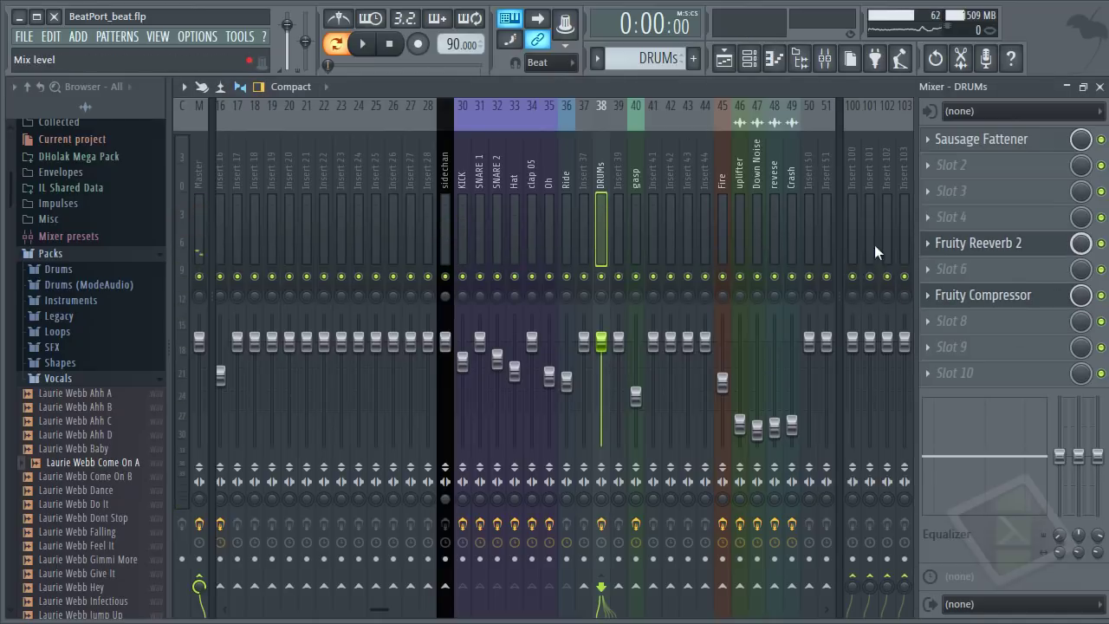
{"action": "key", "text": "space"}
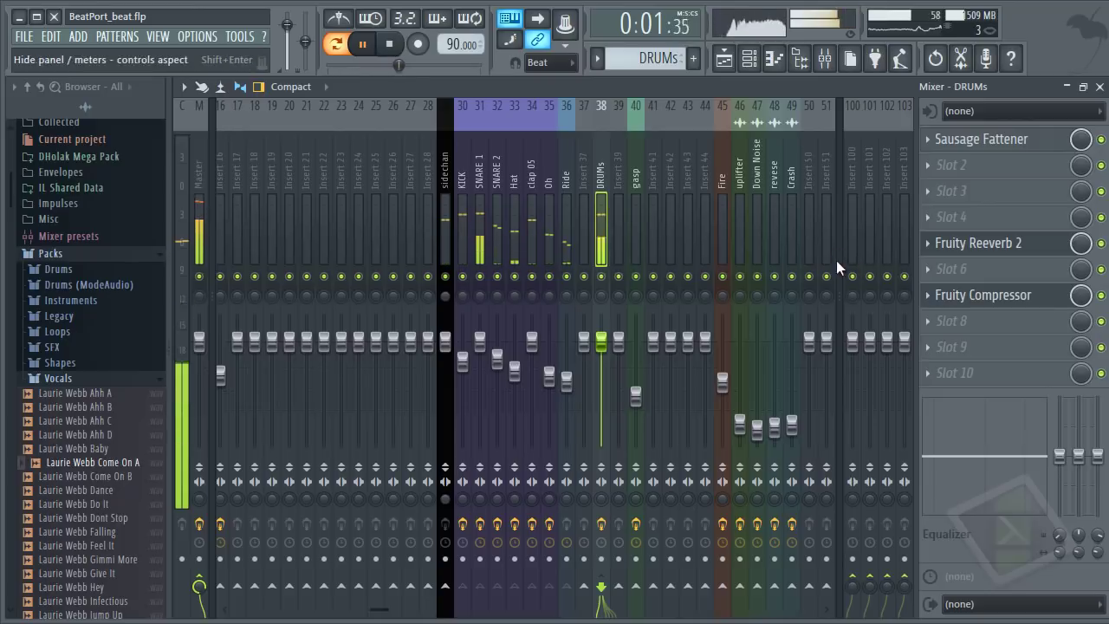
{"action": "key", "text": "space"}
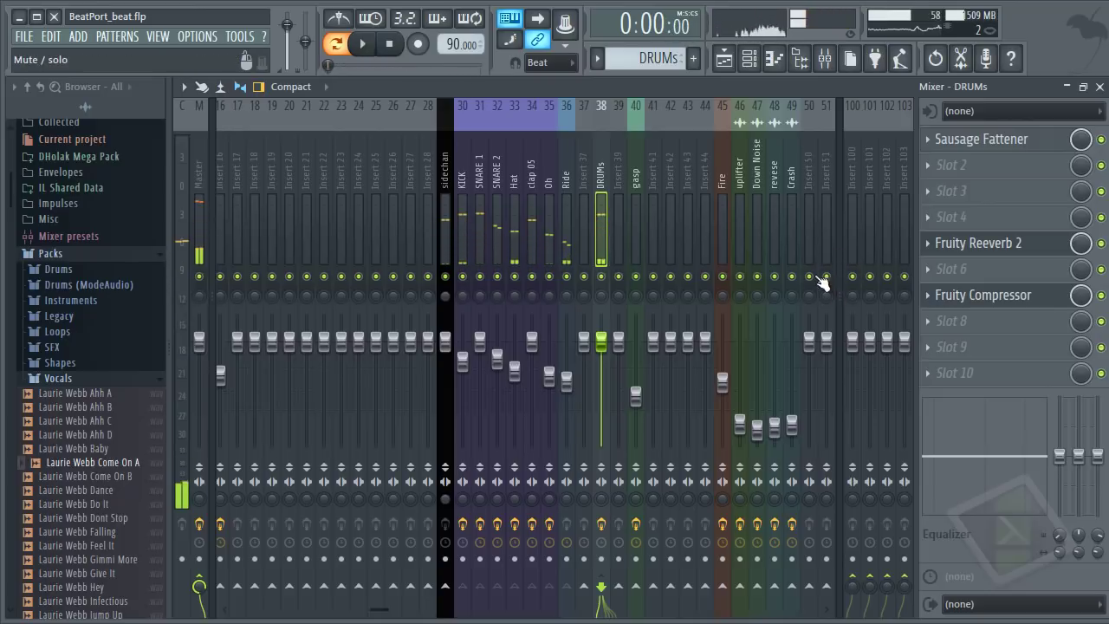
Step: Show the playlist, solo the Piano track and play the song from bar 49
{"action": "left_click", "coordinate": [724, 68]}
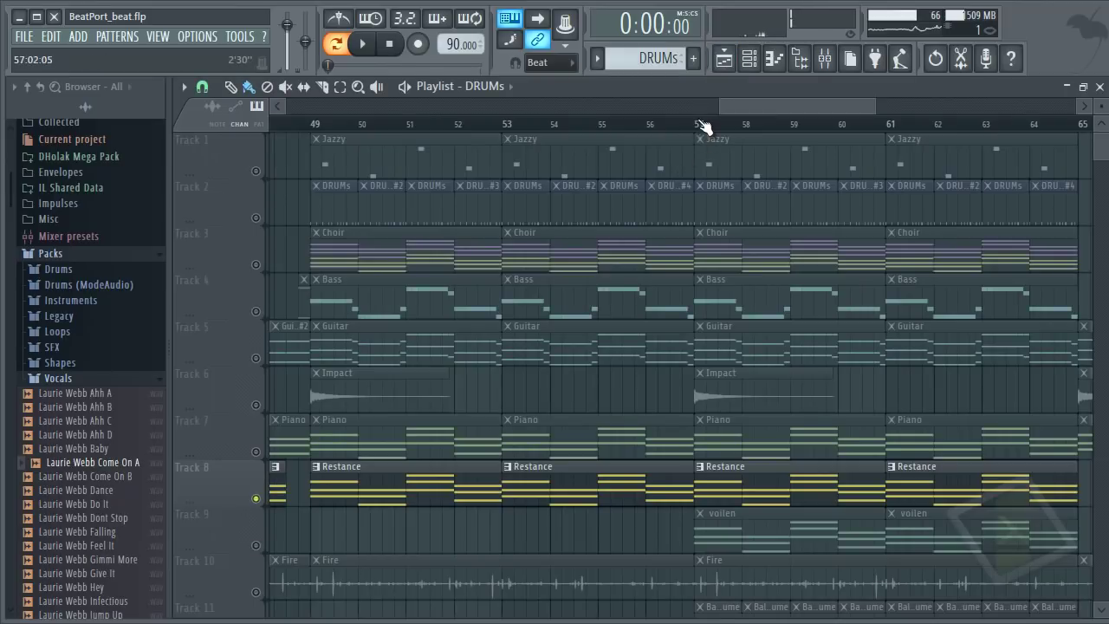
{"action": "left_click", "coordinate": [296, 127]}
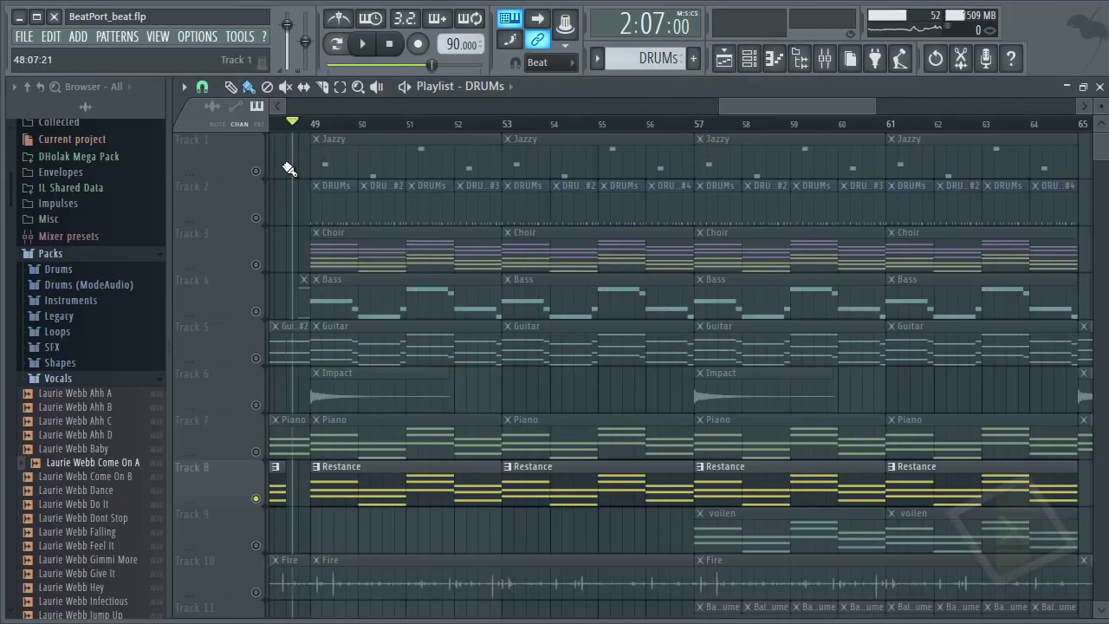
{"action": "scroll", "coordinate": [289, 168], "scroll_direction": "up", "scroll_amount": 8}
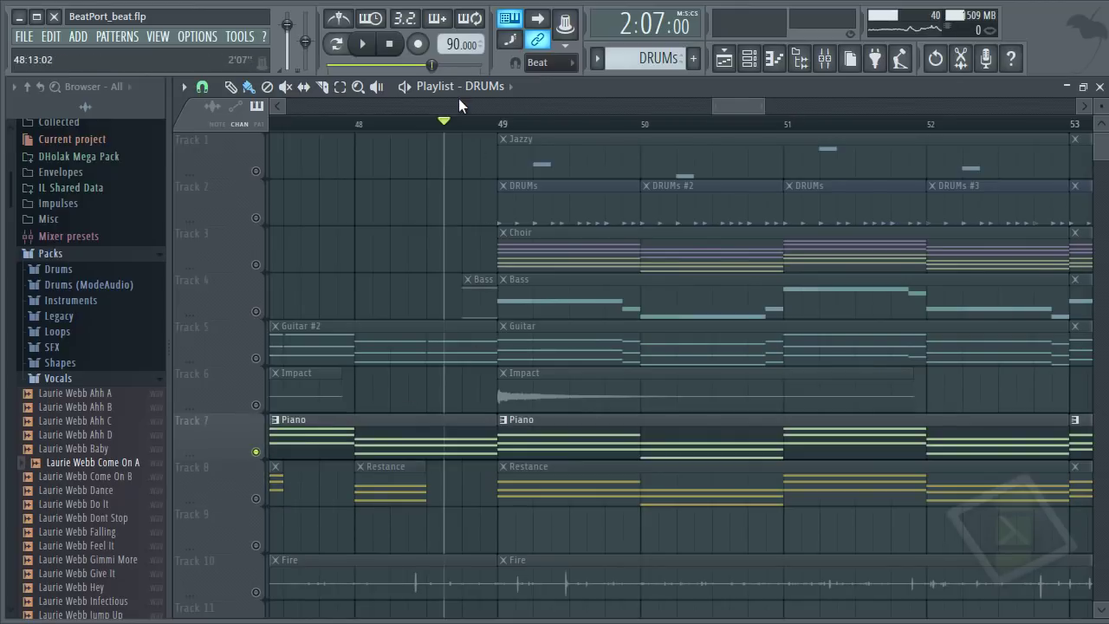
{"action": "left_click", "coordinate": [507, 125]}
{"action": "key", "text": "space"}
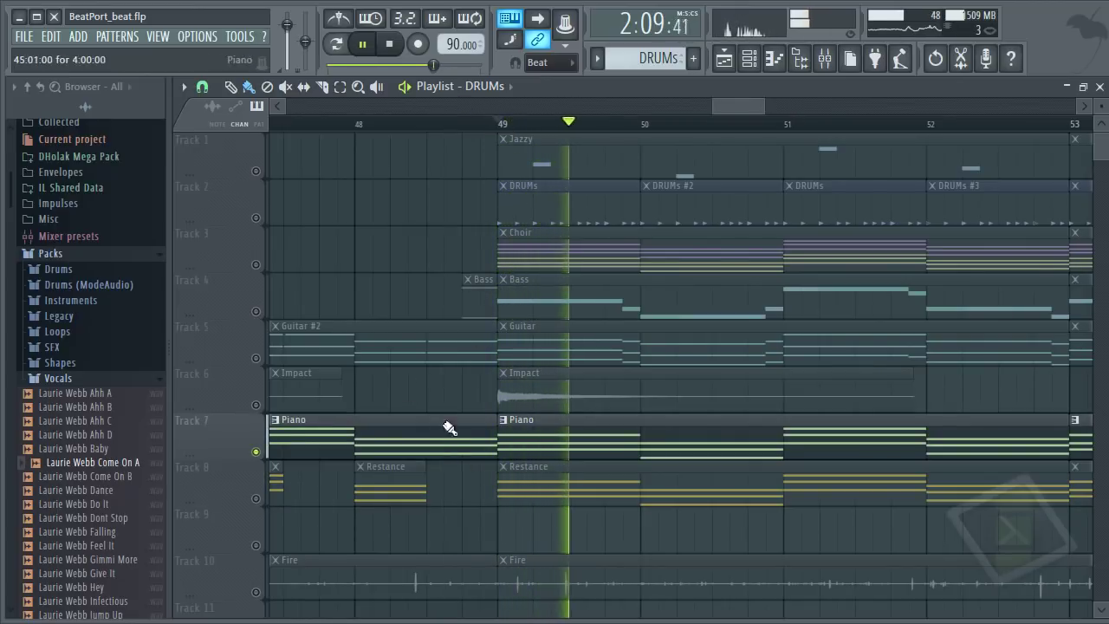
Step: Unmute the Jazzy and Guitar playlist tracks and play them together with the Piano from bar 49
{"action": "left_click", "coordinate": [257, 172]}
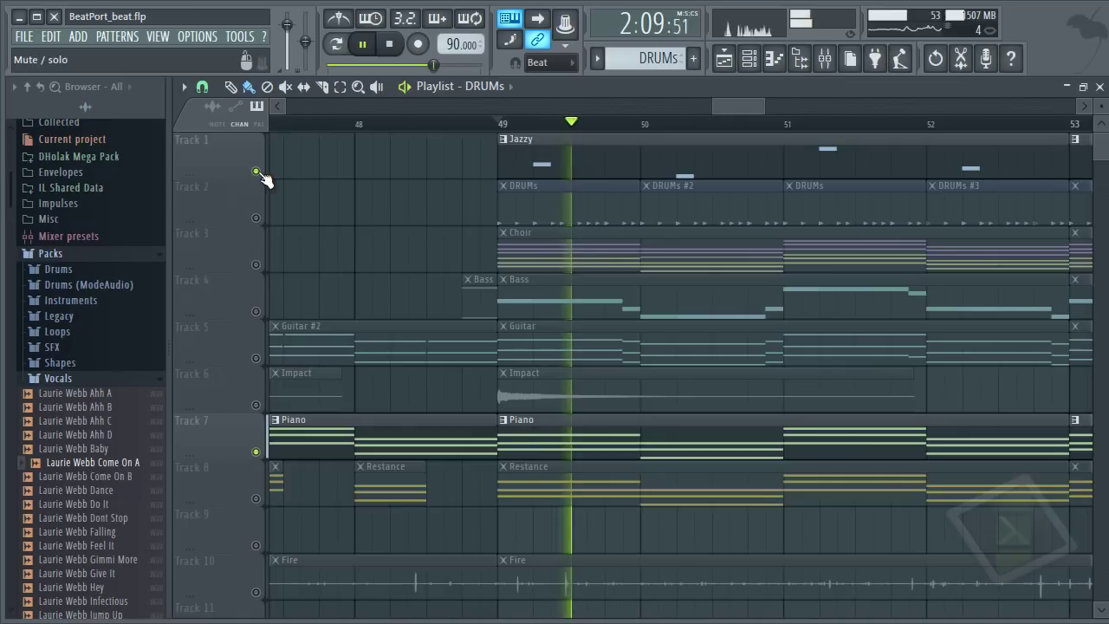
{"action": "left_click", "coordinate": [257, 357]}
{"action": "key", "text": "space"}
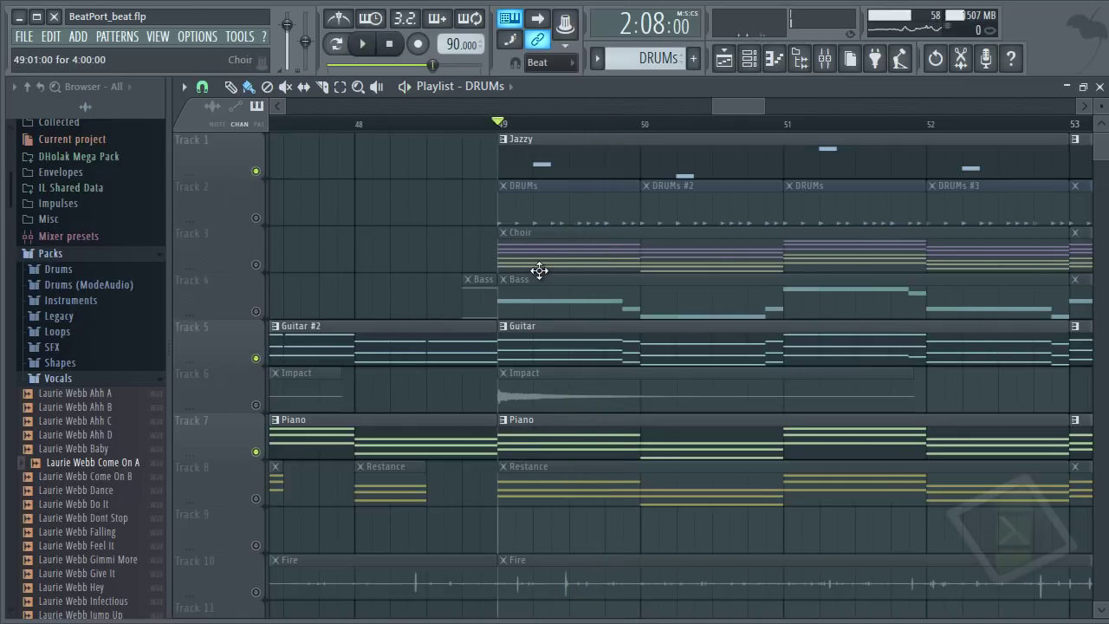
{"action": "key", "text": "space"}
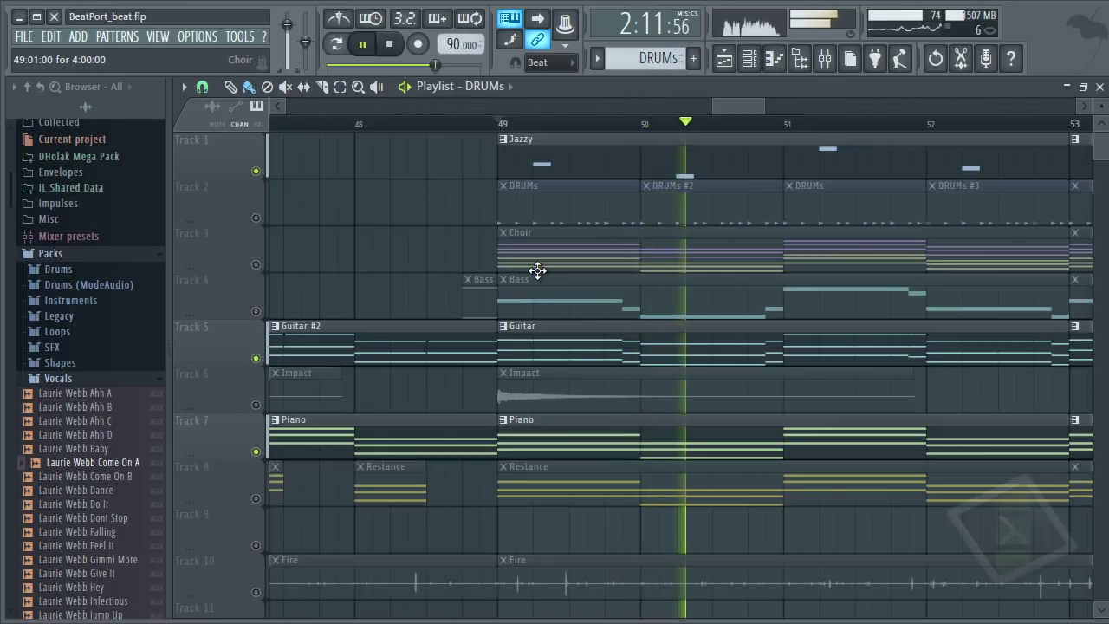
{"action": "key", "text": "space"}
Step: Open the Jazzy pattern's Nexus instrument and view its GT Jazzy Guitar preset
{"action": "double_click", "coordinate": [535, 171]}
{"action": "key", "text": "Escape"}
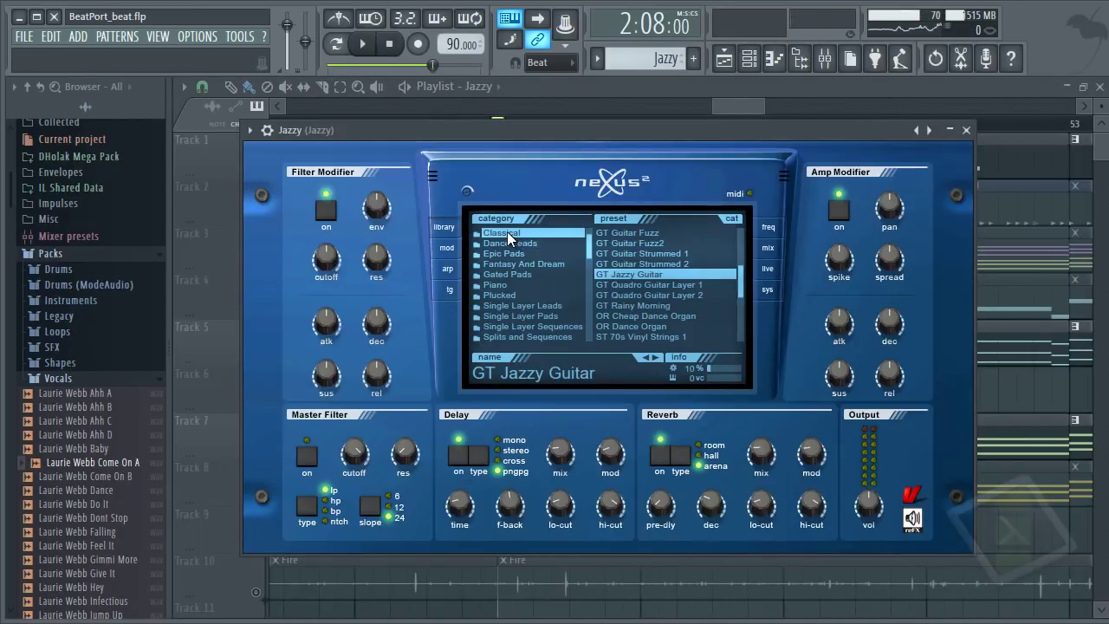
{"action": "key", "text": "Escape"}
Step: Play the Jazzy pattern on its own and examine its notes in the piano roll
{"action": "key", "text": "l"}
{"action": "key", "text": "space"}
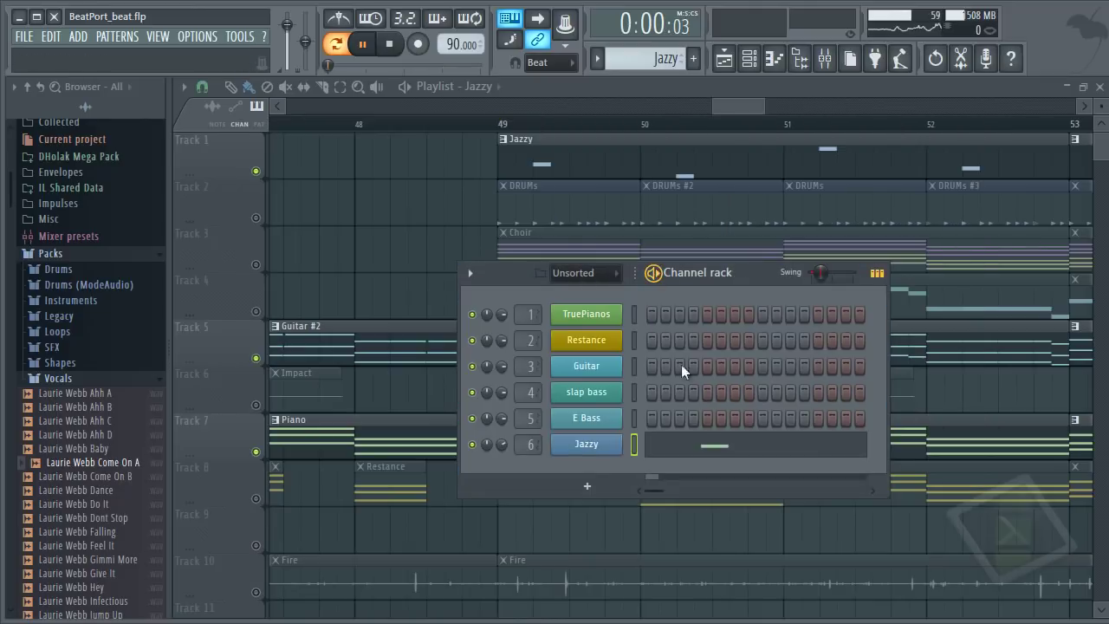
{"action": "left_click", "coordinate": [709, 446]}
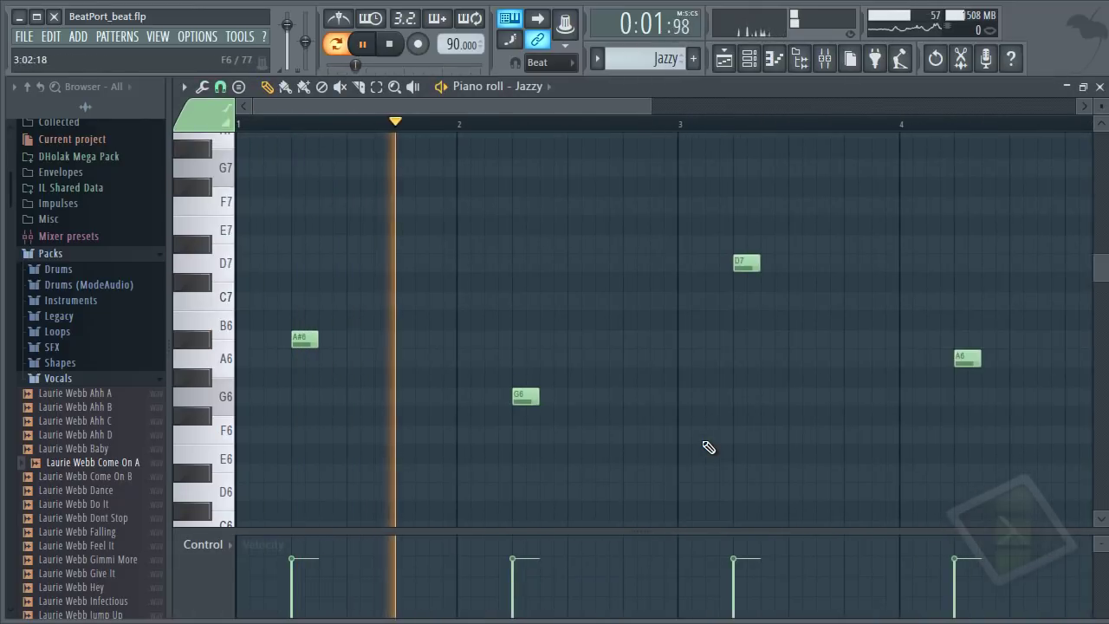
{"action": "key", "text": "F6"}
{"action": "key", "text": "F5"}
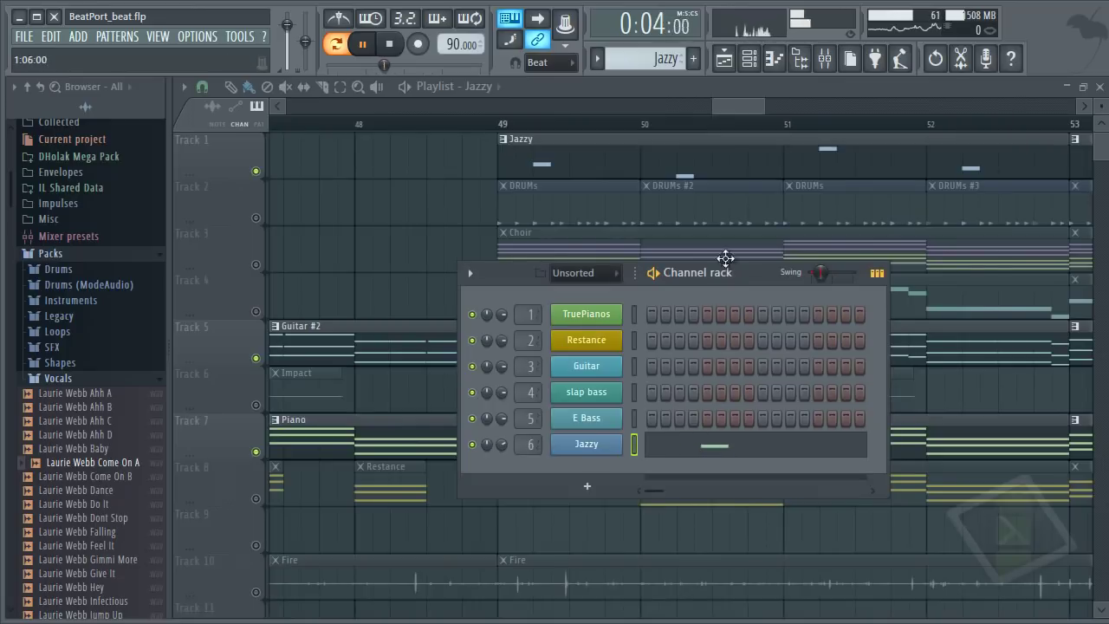
Step: View the Jazzy mixer track's Fruity parametric EQ 2 and Fruity Stereo Enhancer, and return to the playlist
{"action": "left_click", "coordinate": [824, 58]}
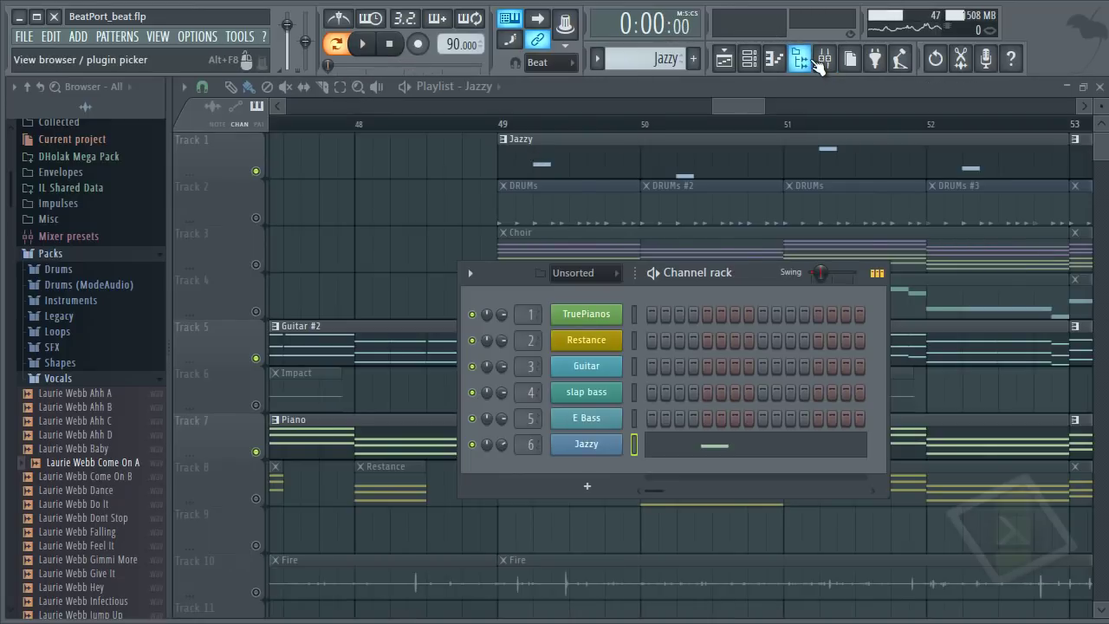
{"action": "left_click", "coordinate": [816, 62]}
{"action": "left_click", "coordinate": [1018, 147]}
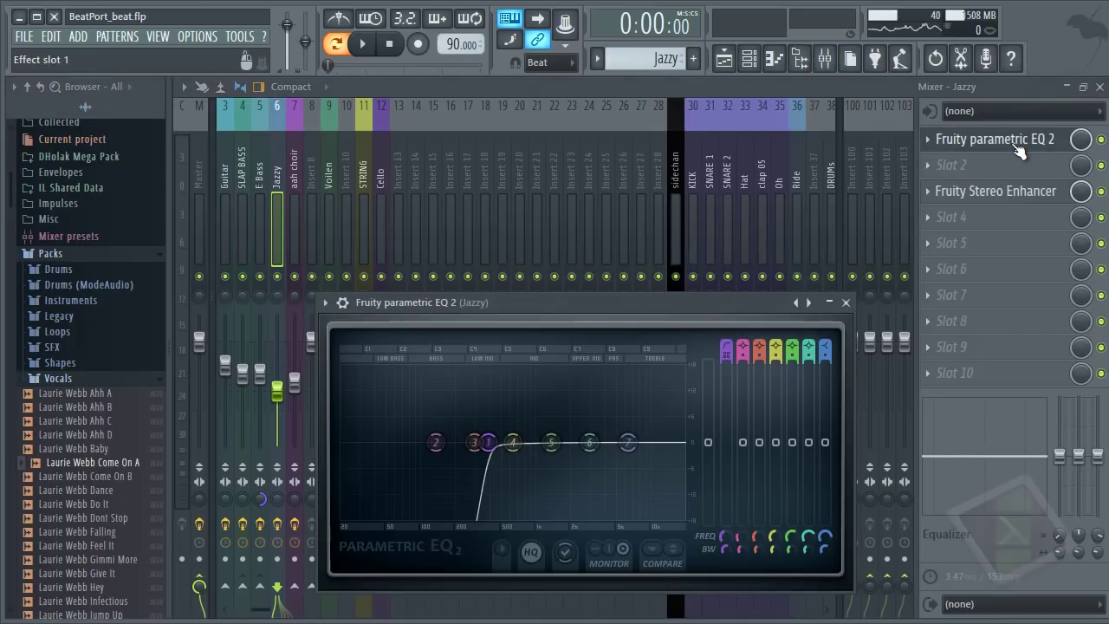
{"action": "left_click", "coordinate": [1004, 198]}
{"action": "left_click", "coordinate": [1004, 197]}
{"action": "left_click", "coordinate": [1004, 197]}
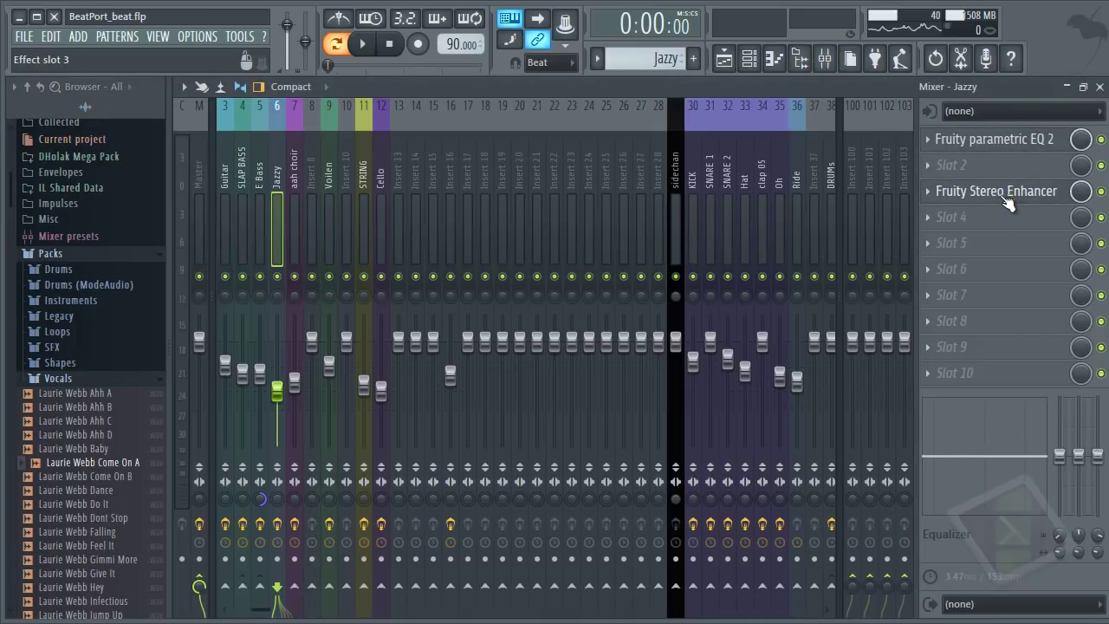
{"action": "key", "text": "Escape"}
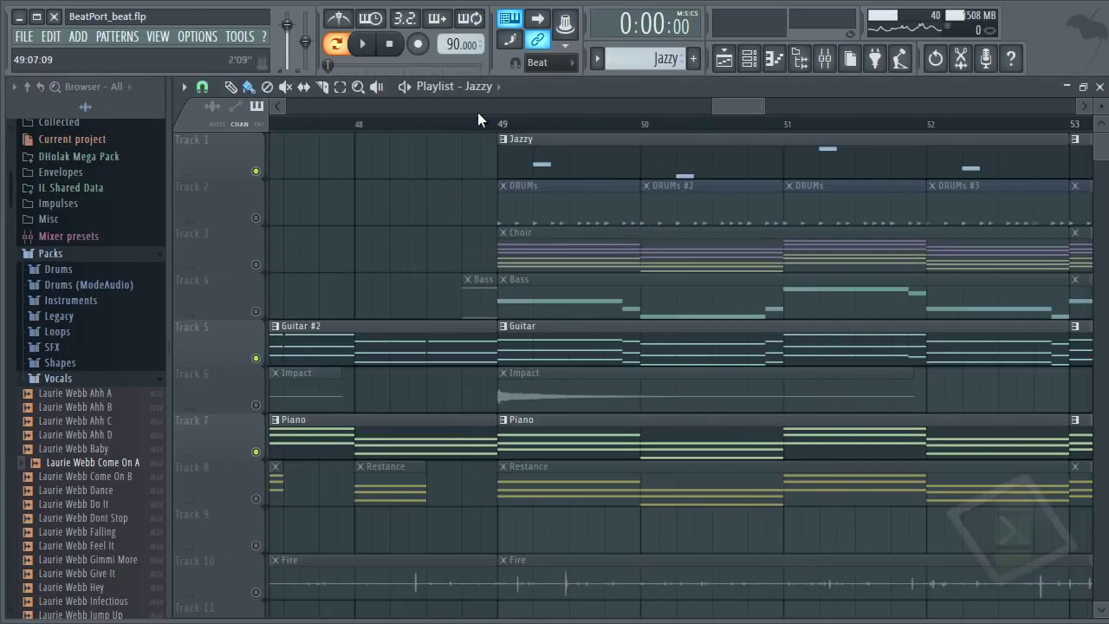
Step: Play the song from just before bar 49 and unmute the DRUMs playlist track
{"action": "left_click", "coordinate": [477, 120]}
{"action": "key", "text": "space"}
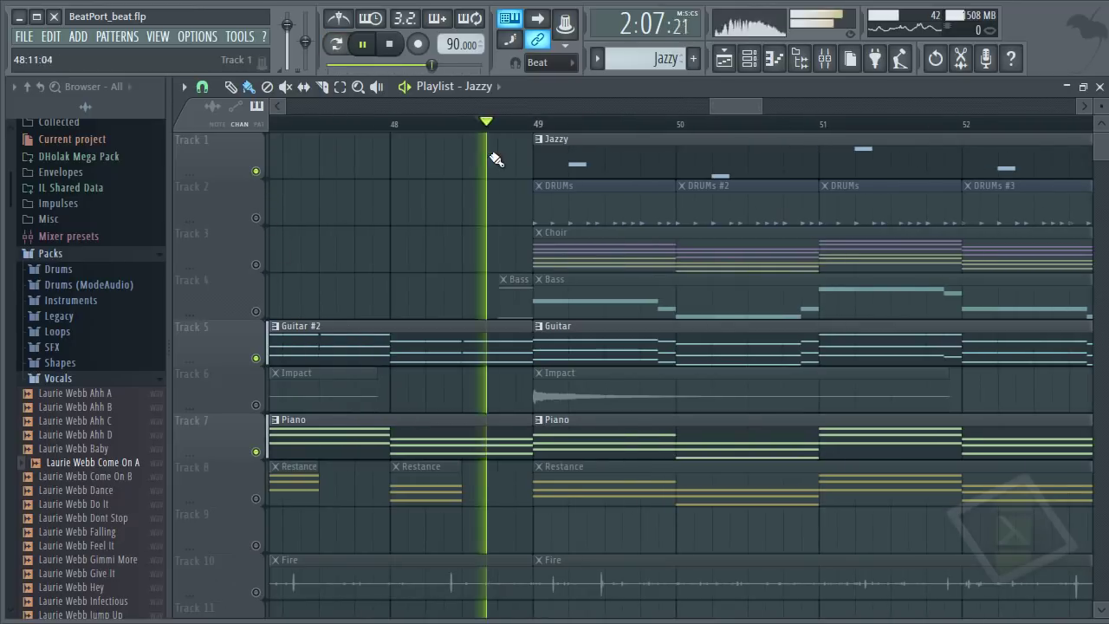
{"action": "left_click", "coordinate": [263, 221]}
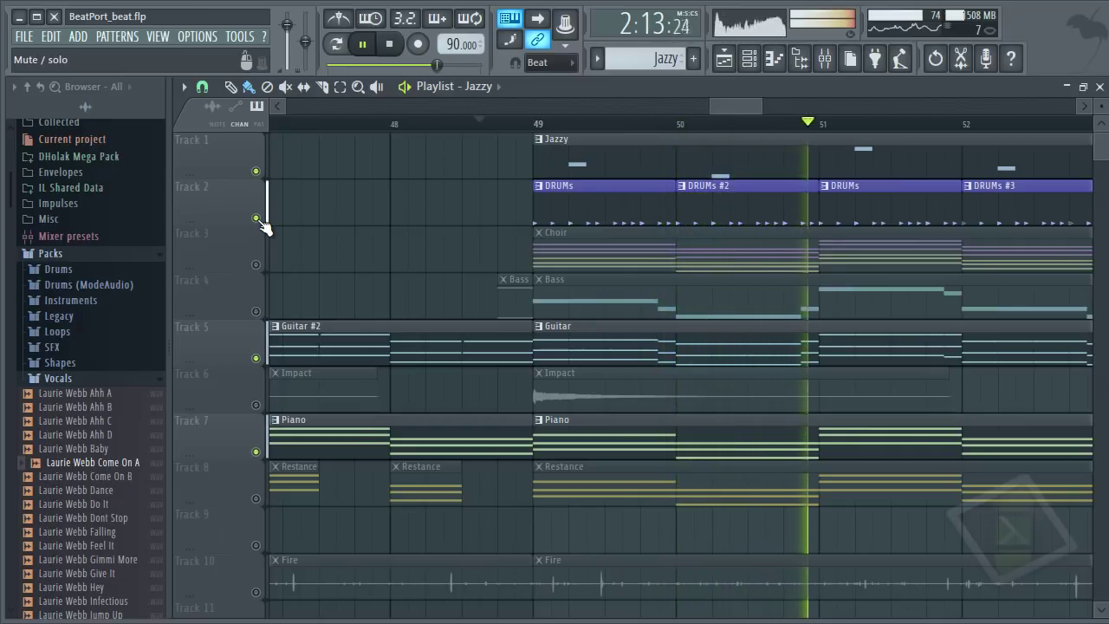
{"action": "key", "text": "space"}
Step: Unmute the Bass playlist track and play it with the Jazzy, DRUMs, Guitar and Piano tracks
{"action": "left_click", "coordinate": [257, 311]}
{"action": "key", "text": "space"}
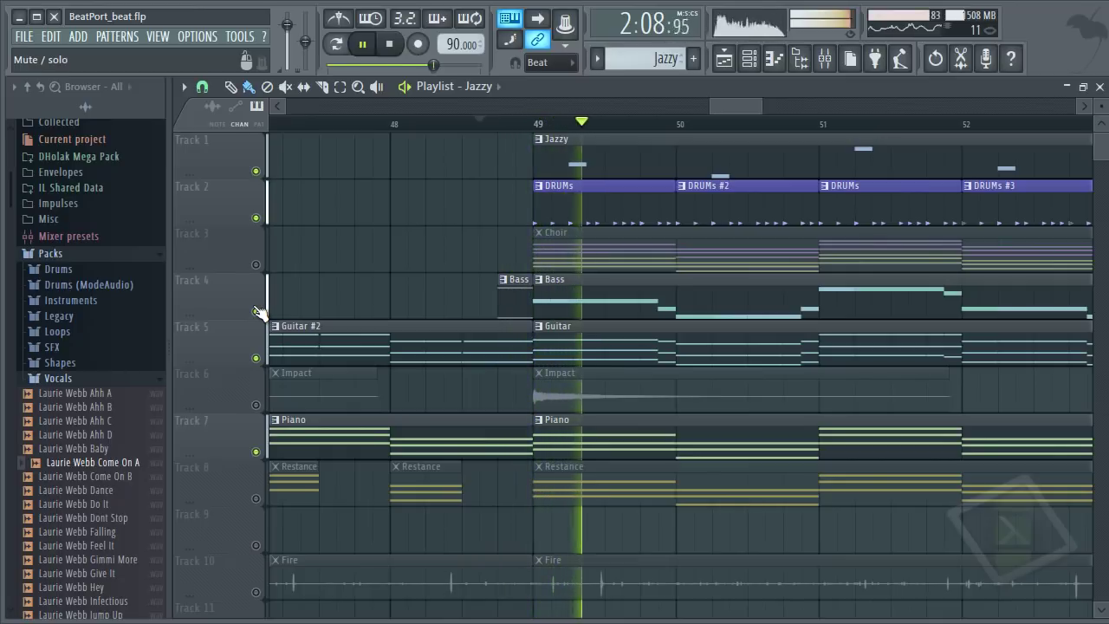
{"action": "scroll", "coordinate": [330, 404], "scroll_direction": "down", "scroll_amount": 2}
{"action": "key", "text": "space"}
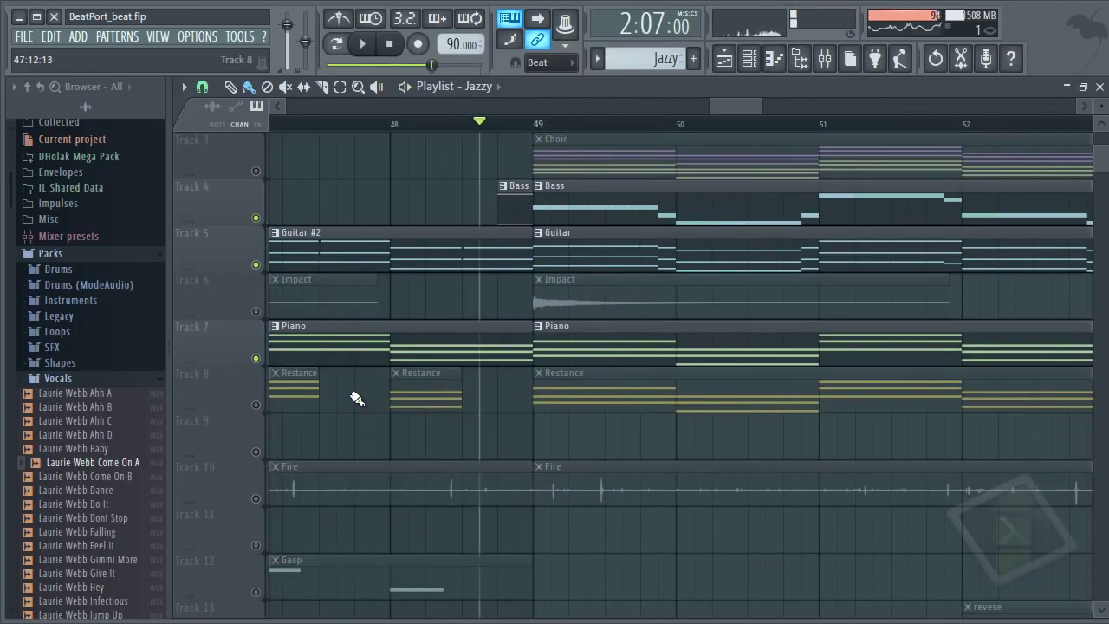
Step: Solo the Restance playlist track and play it from bar 49
{"action": "scroll", "coordinate": [354, 395], "scroll_direction": "down", "scroll_amount": 2}
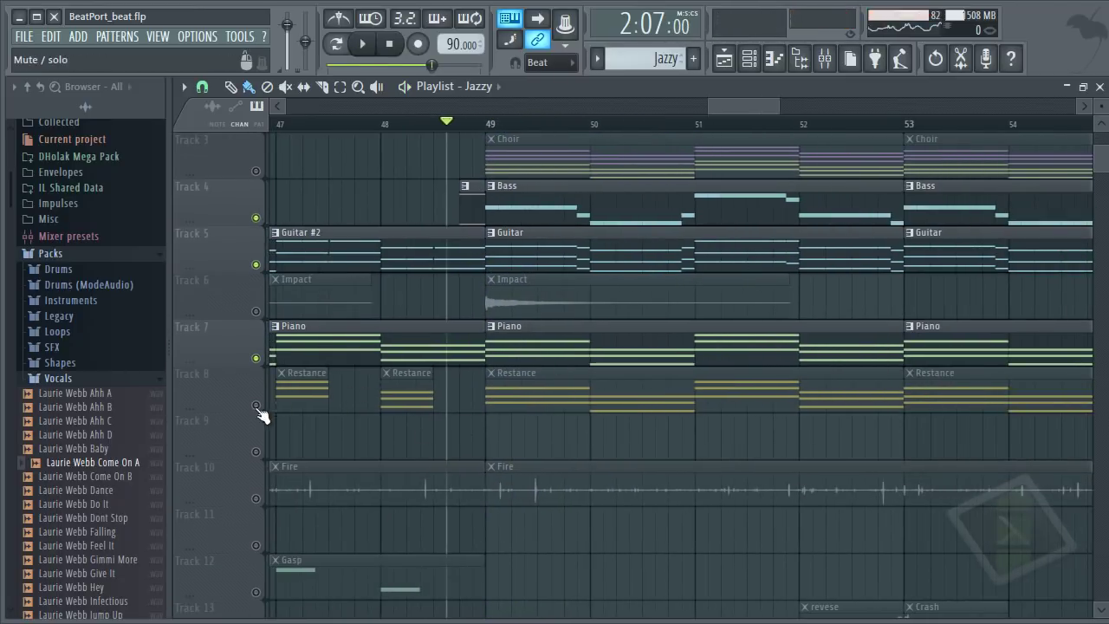
{"action": "right_click", "coordinate": [256, 406]}
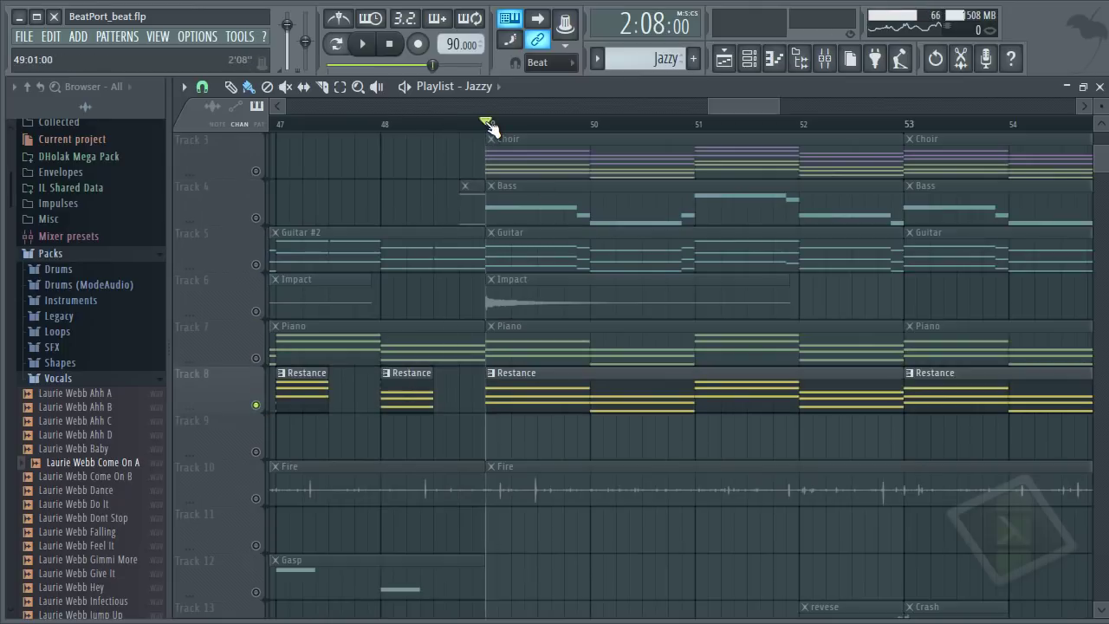
{"action": "key", "text": "space"}
{"action": "scroll", "coordinate": [527, 363], "scroll_direction": "down", "scroll_amount": 3}
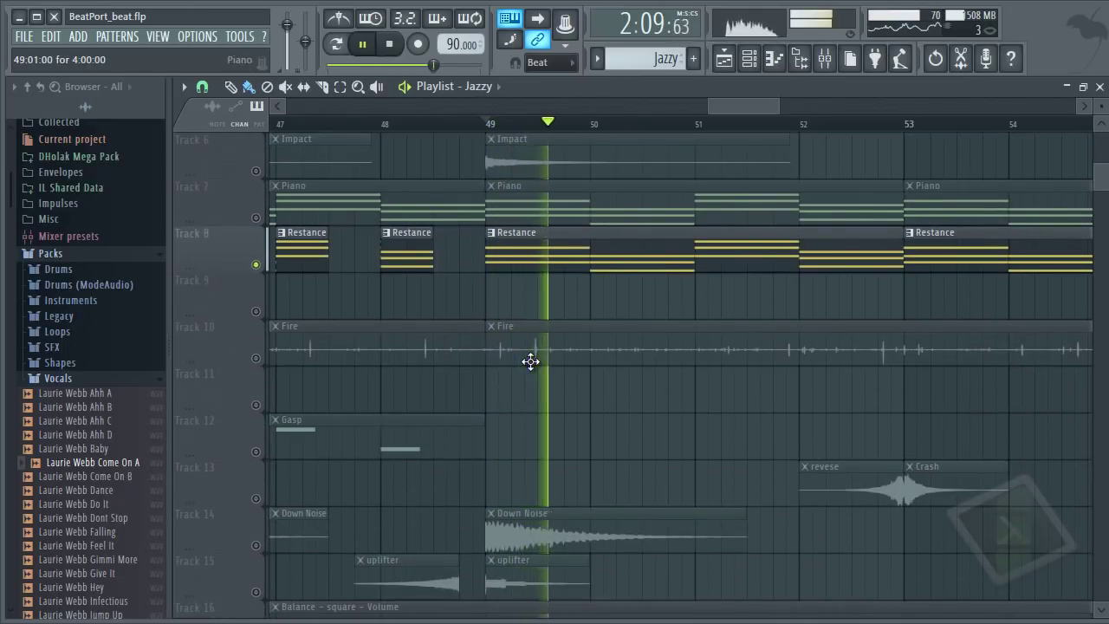
{"action": "key", "text": "space"}
Step: Look over the remaining playlist tracks and move the playback position back to just before bar 5
{"action": "scroll", "coordinate": [528, 364], "scroll_direction": "down", "scroll_amount": 3}
{"action": "scroll", "coordinate": [421, 453], "scroll_direction": "up", "scroll_amount": 2}
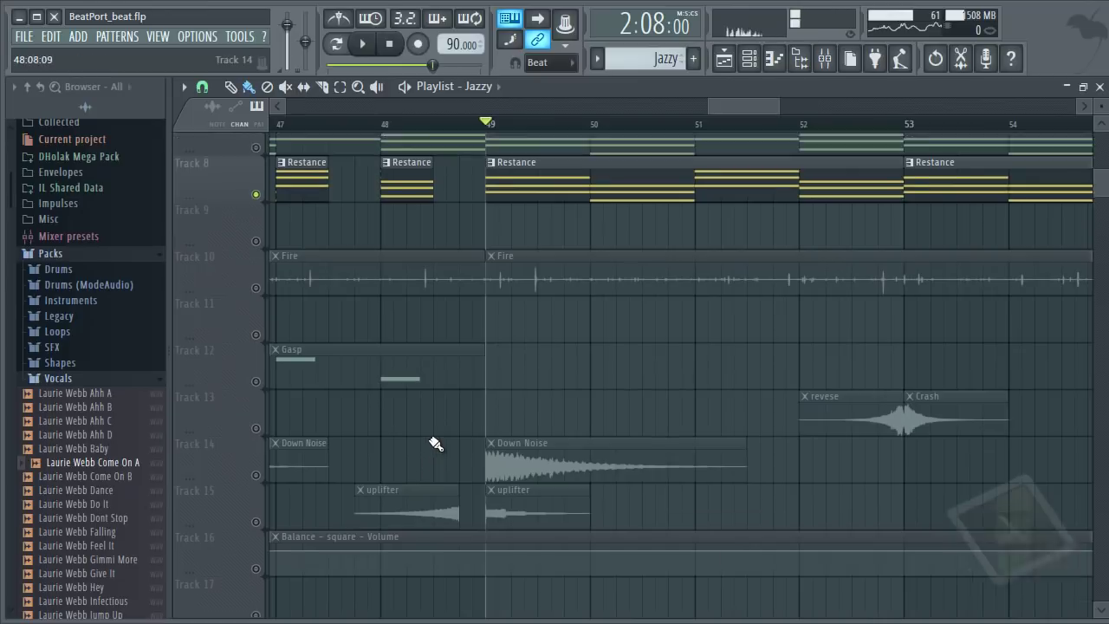
{"action": "scroll", "coordinate": [436, 443], "scroll_direction": "up", "scroll_amount": 3}
{"action": "scroll", "coordinate": [471, 416], "scroll_direction": "down", "scroll_amount": 5}
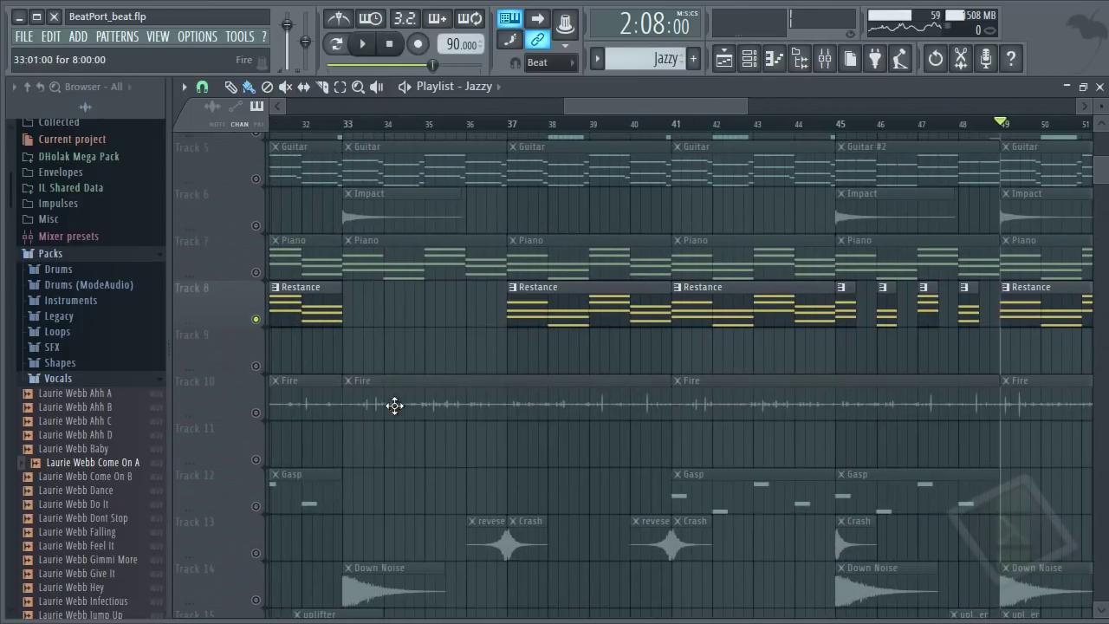
{"action": "scroll", "coordinate": [904, 399], "scroll_direction": "left", "scroll_amount": 10}
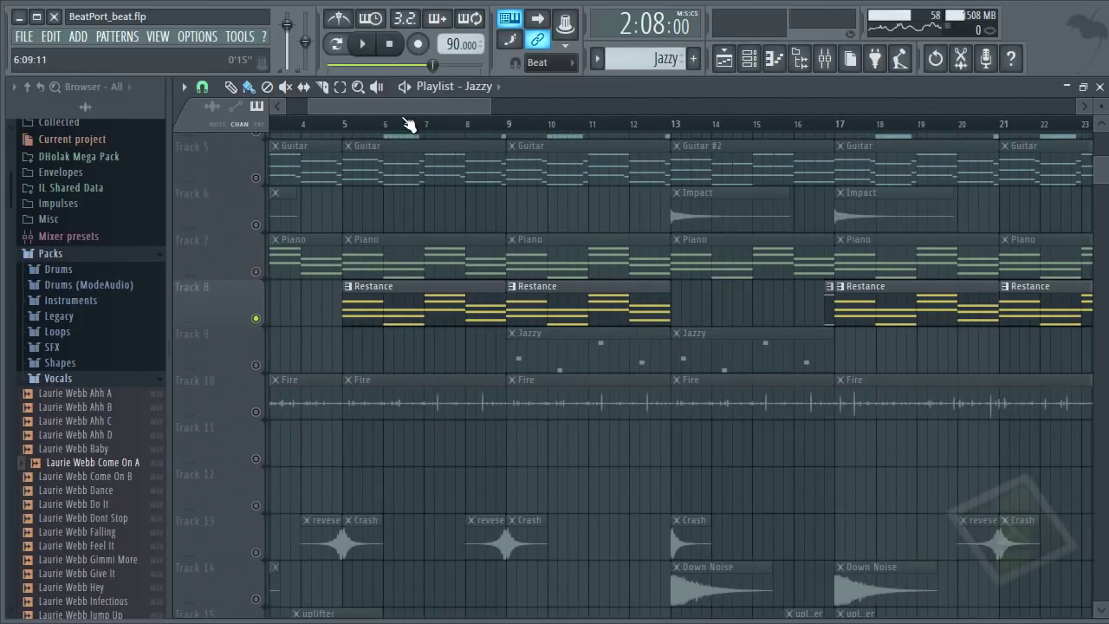
{"action": "left_click_drag", "start_coordinate": [336, 124], "coordinate": [180, 105]}
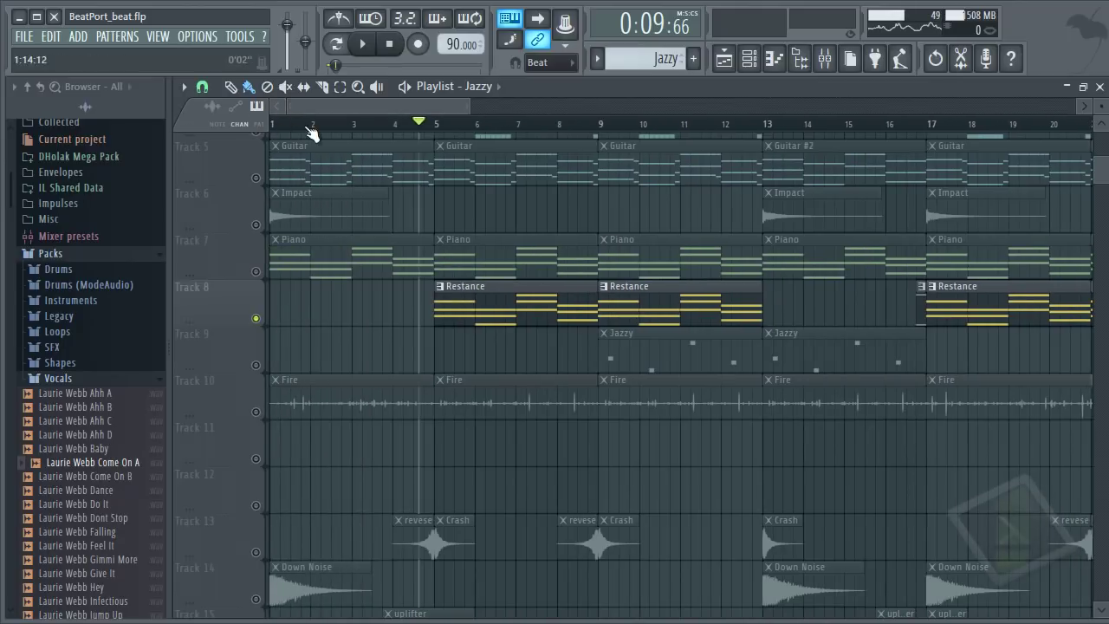
Step: Solo the Fire playlist track, play it from bar 1, and select the Fire track in the mixer
{"action": "left_click", "coordinate": [266, 416]}
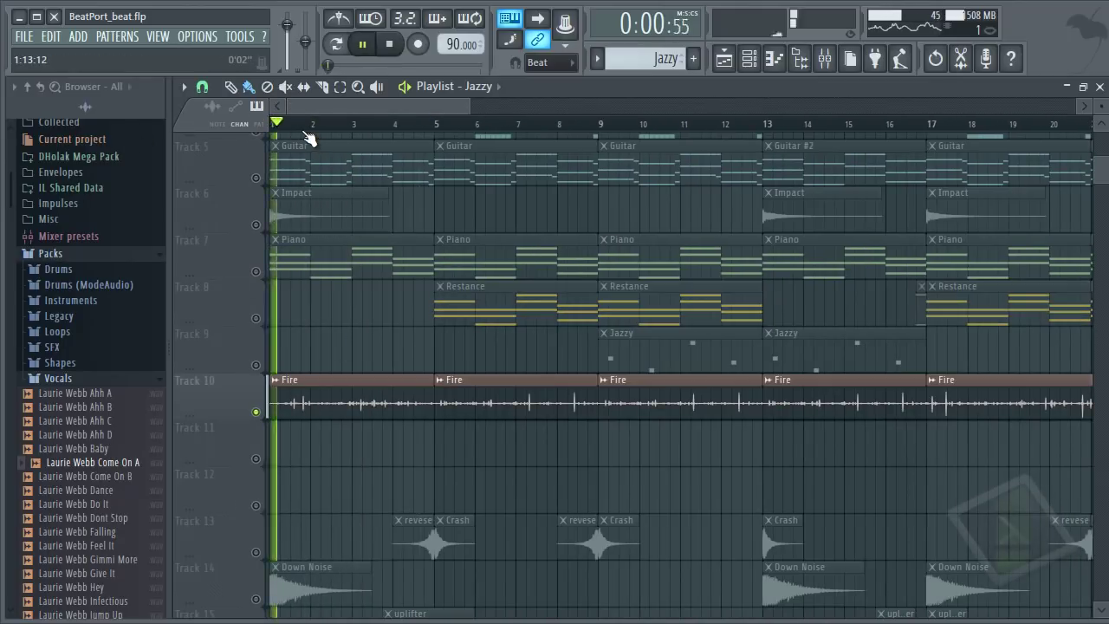
{"action": "left_click", "coordinate": [800, 58]}
{"action": "key", "text": "space"}
{"action": "scroll", "coordinate": [369, 174], "scroll_direction": "down", "scroll_amount": 10}
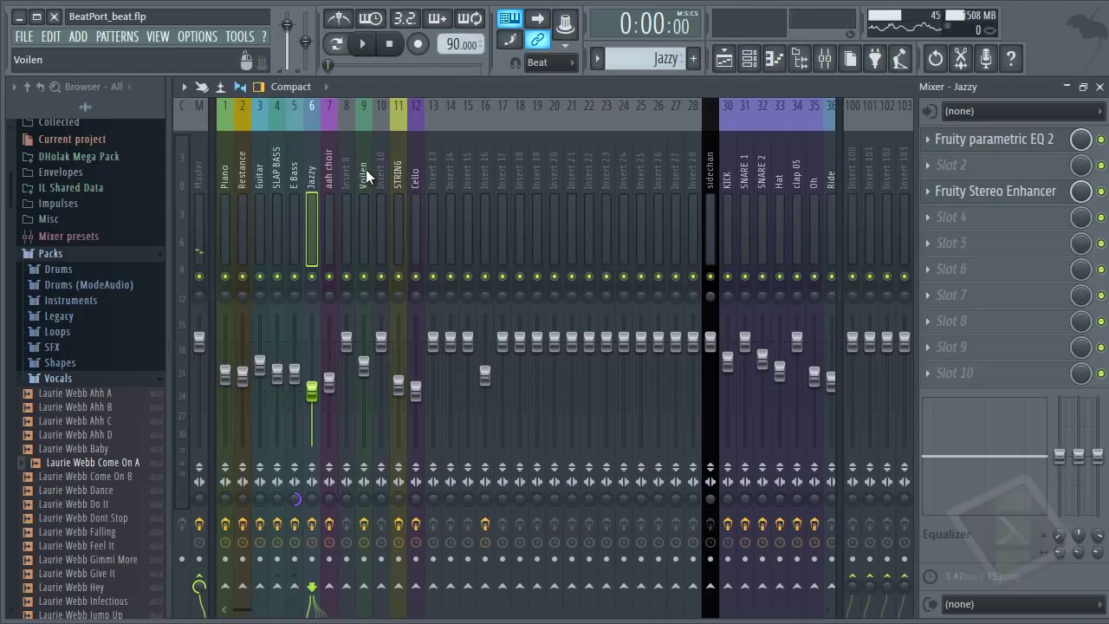
{"action": "left_click", "coordinate": [520, 188]}
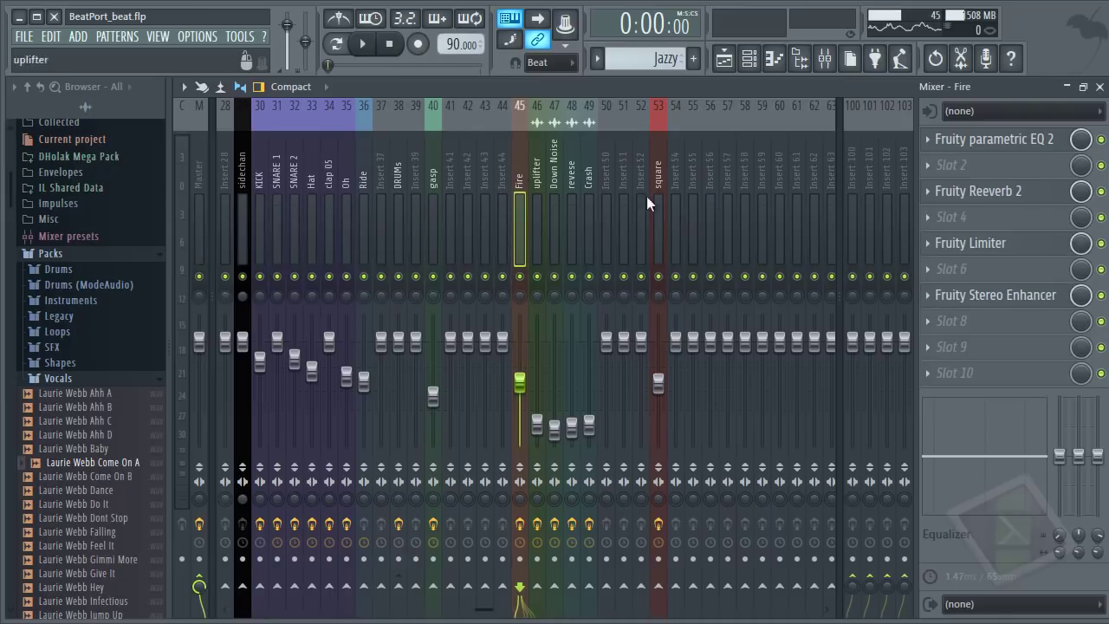
Step: Bypass Fire's effects, play the track with Fruity parametric EQ 2 open, and re-enable Fruity Reeverb 2 while viewing its settings
{"action": "left_click", "coordinate": [519, 525]}
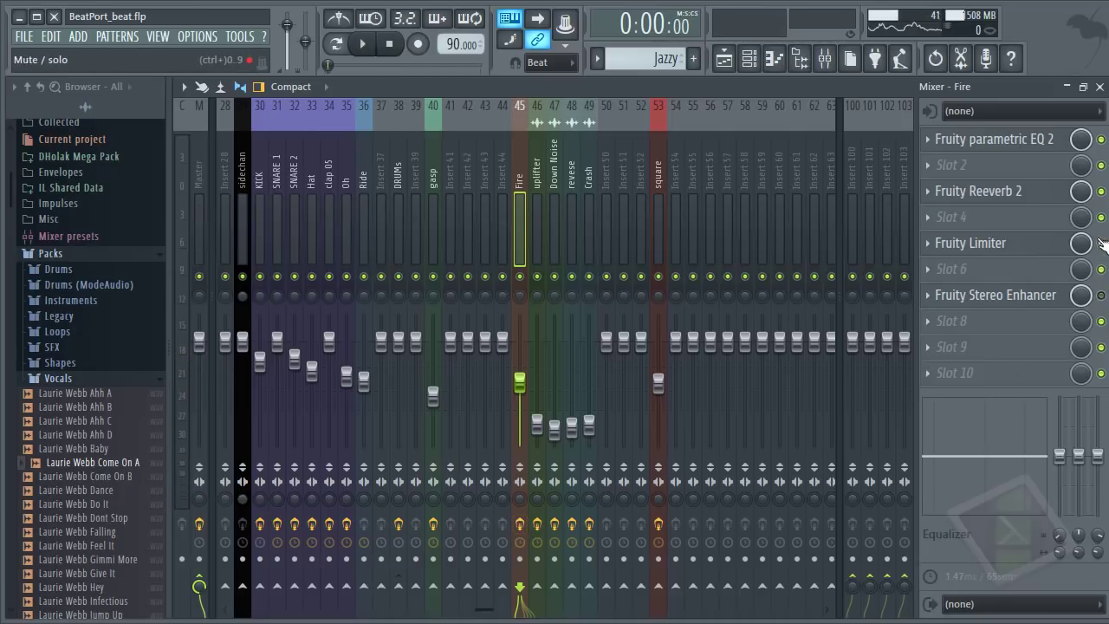
{"action": "left_click", "coordinate": [979, 143]}
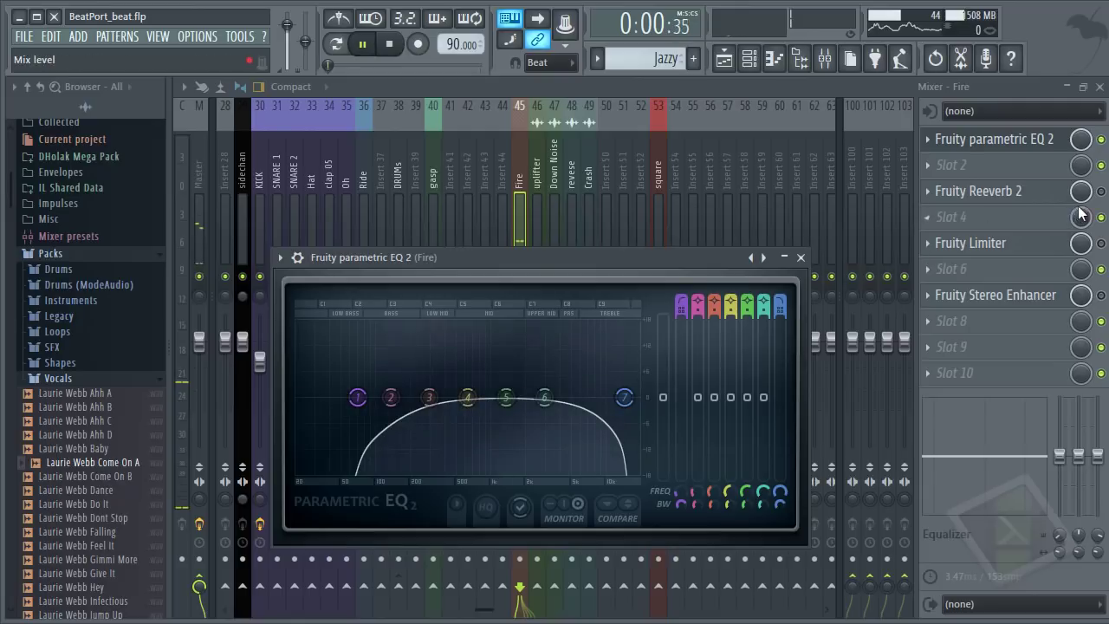
{"action": "left_click", "coordinate": [970, 191]}
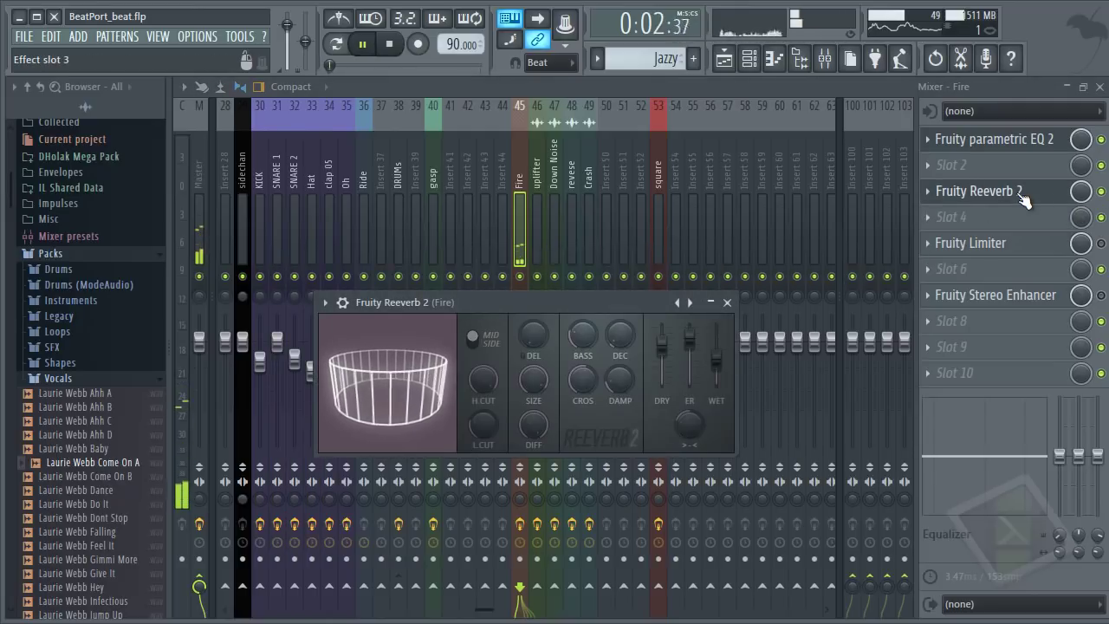
{"action": "left_click", "coordinate": [1021, 195]}
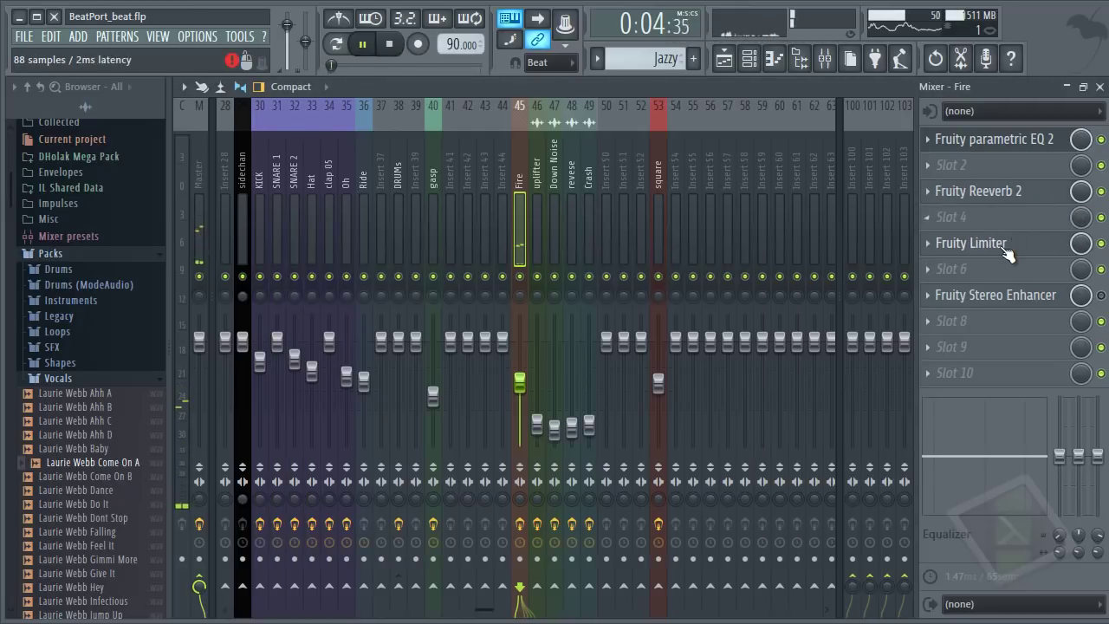
Step: Inspect the Fruity Limiter on Fire, re-enable the Fruity Stereo Enhancer, and stop playback back in the playlist
{"action": "left_click", "coordinate": [1005, 246]}
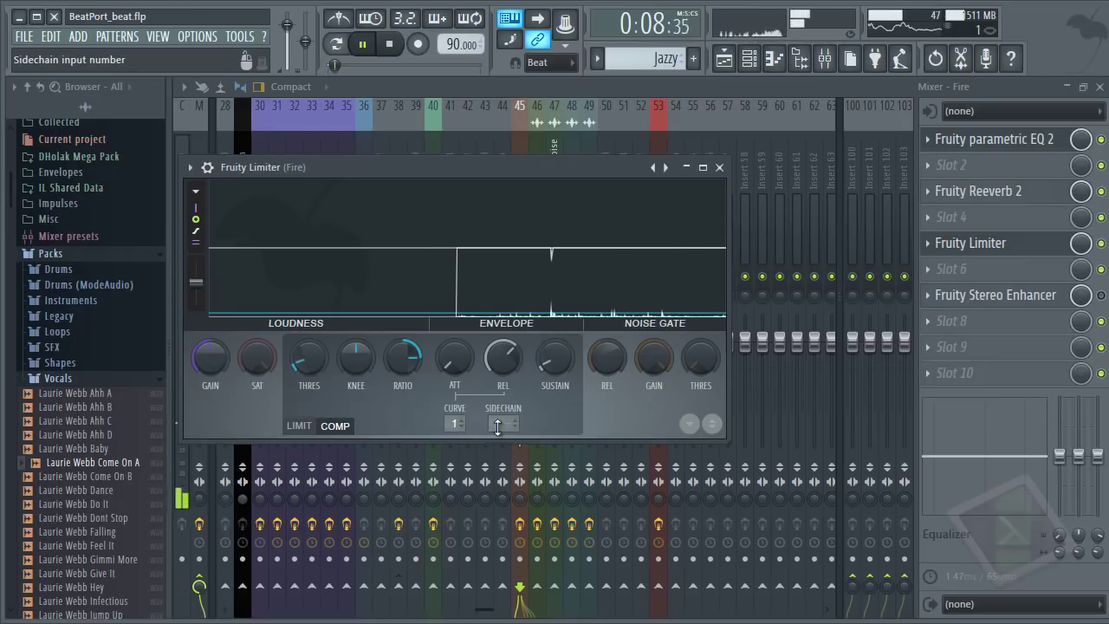
{"action": "left_click", "coordinate": [719, 168]}
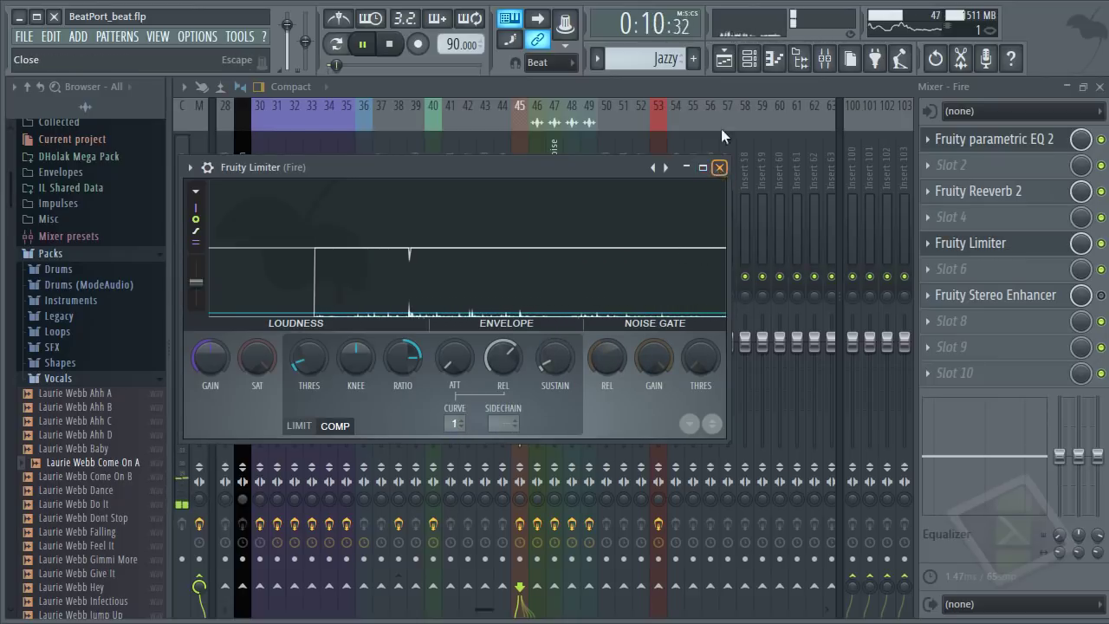
{"action": "left_click", "coordinate": [732, 68]}
{"action": "scroll", "coordinate": [508, 384], "scroll_direction": "up", "scroll_amount": 3}
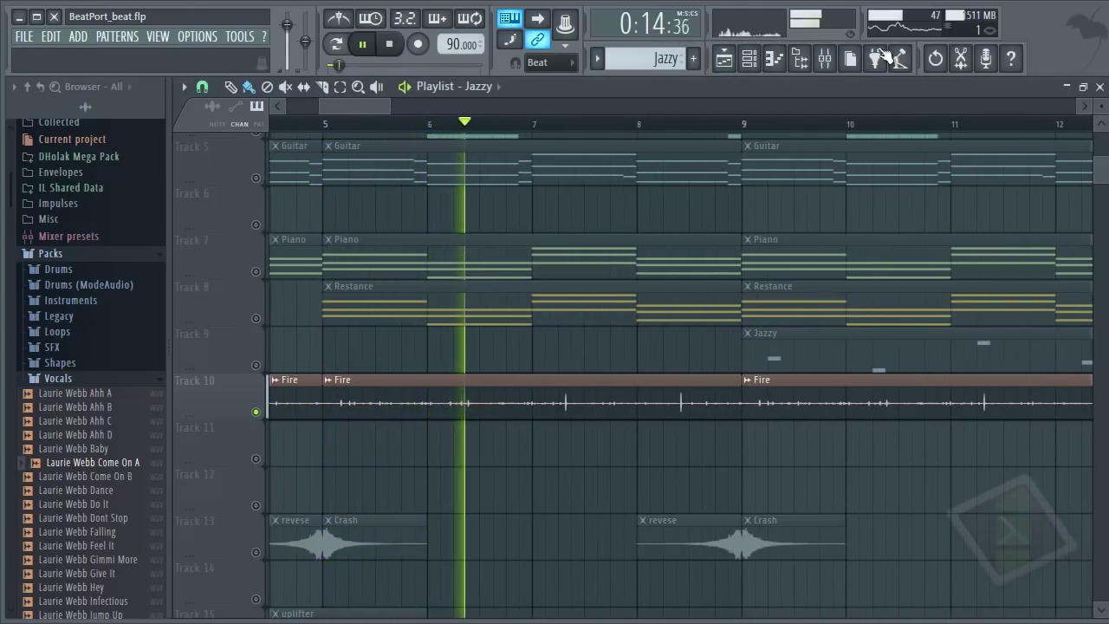
{"action": "left_click", "coordinate": [845, 60]}
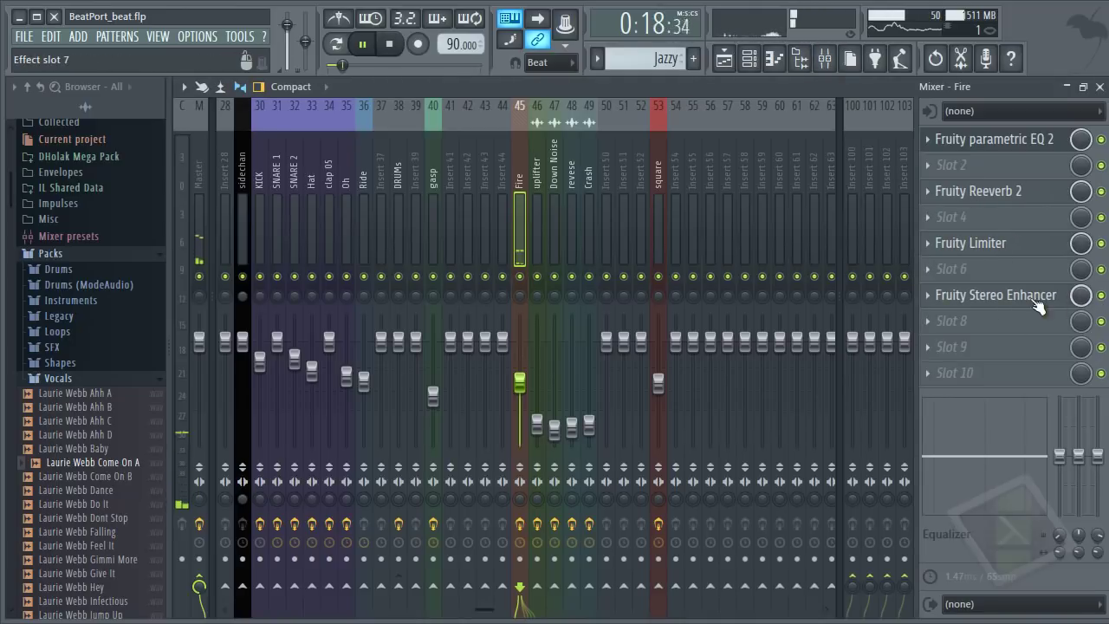
{"action": "left_click", "coordinate": [1100, 88]}
{"action": "key", "text": "space"}
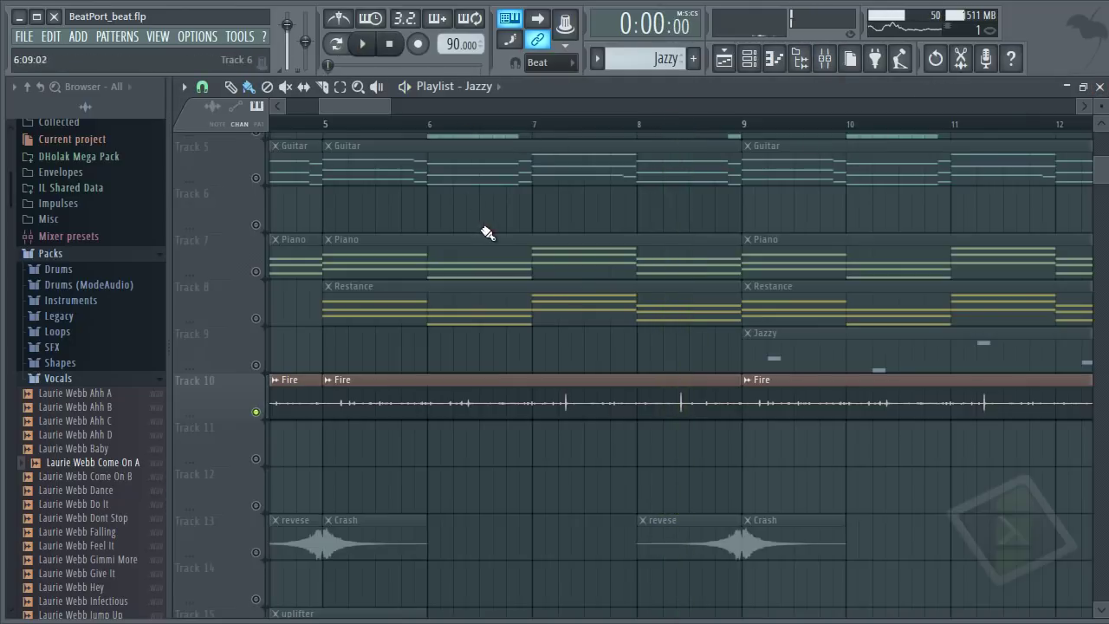
Step: Solo playlist Track 13 with the revese and Crash clips and play it from between bars 4 and 5
{"action": "right_click", "coordinate": [483, 229], "text": "ctrl"}
{"action": "right_click", "coordinate": [472, 225], "text": "ctrl"}
{"action": "right_click", "coordinate": [470, 224], "text": "ctrl"}
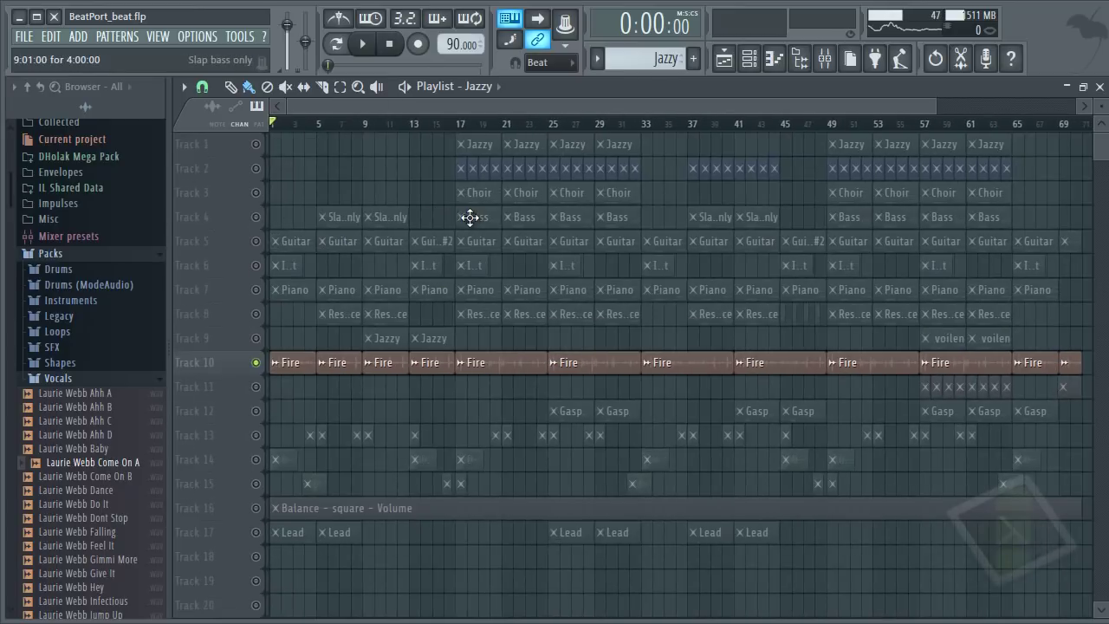
{"action": "right_click", "coordinate": [458, 266], "text": "ctrl"}
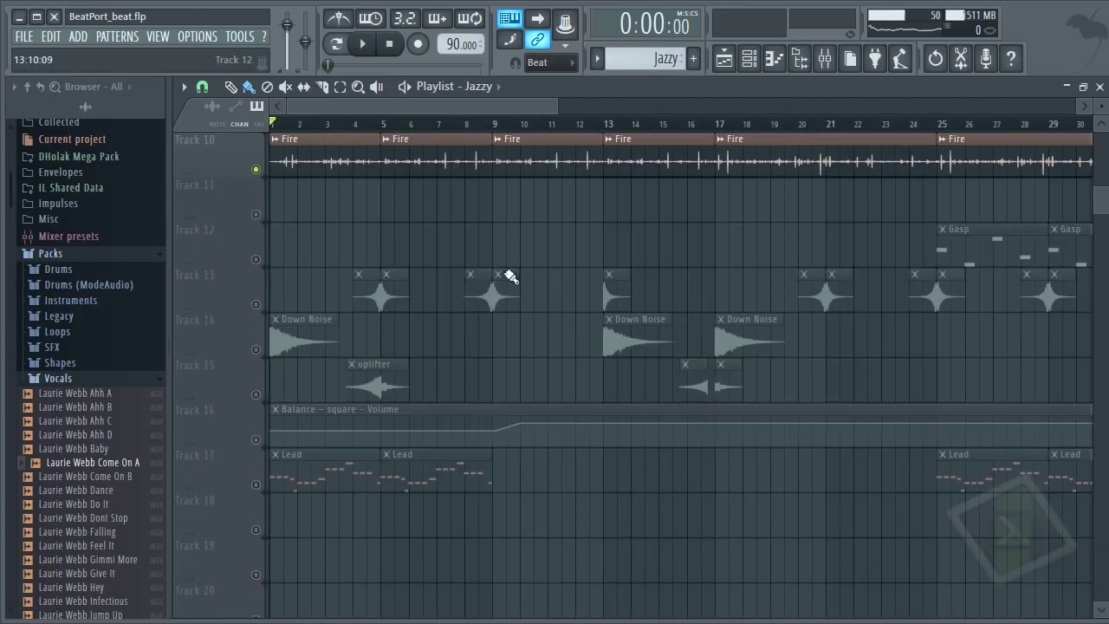
{"action": "left_click", "coordinate": [256, 303]}
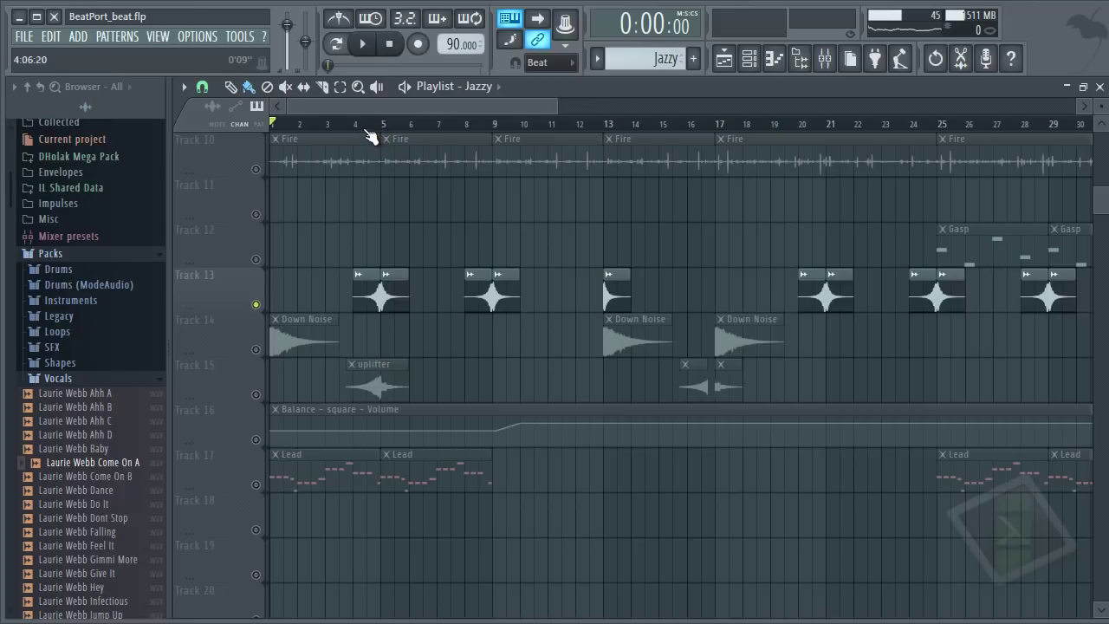
{"action": "scroll", "coordinate": [370, 136], "scroll_direction": "up", "scroll_amount": 4}
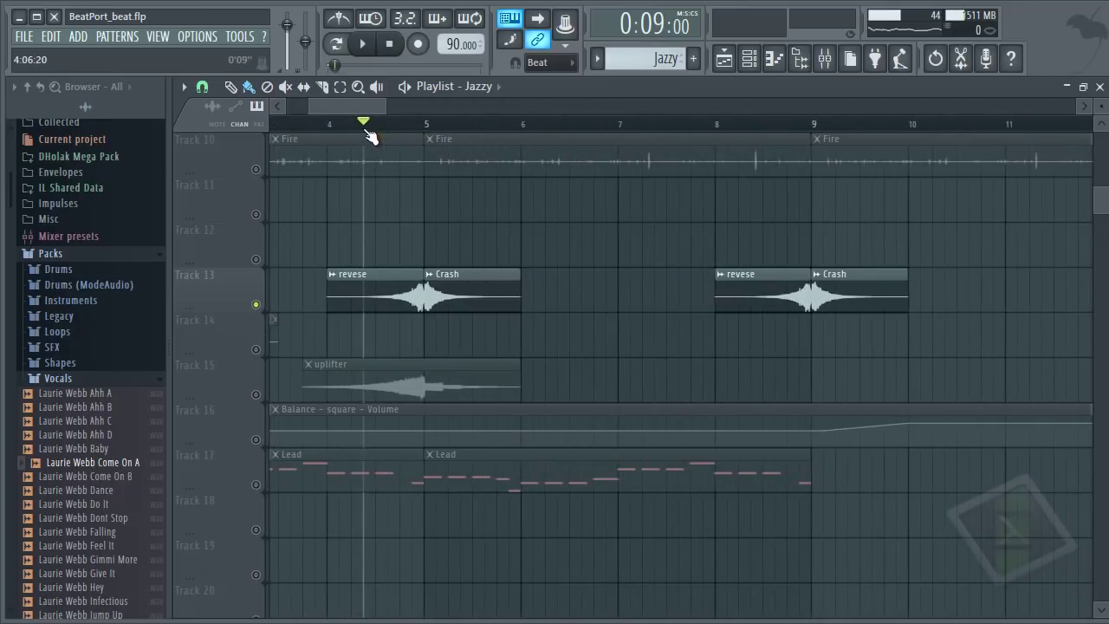
{"action": "key", "text": "space"}
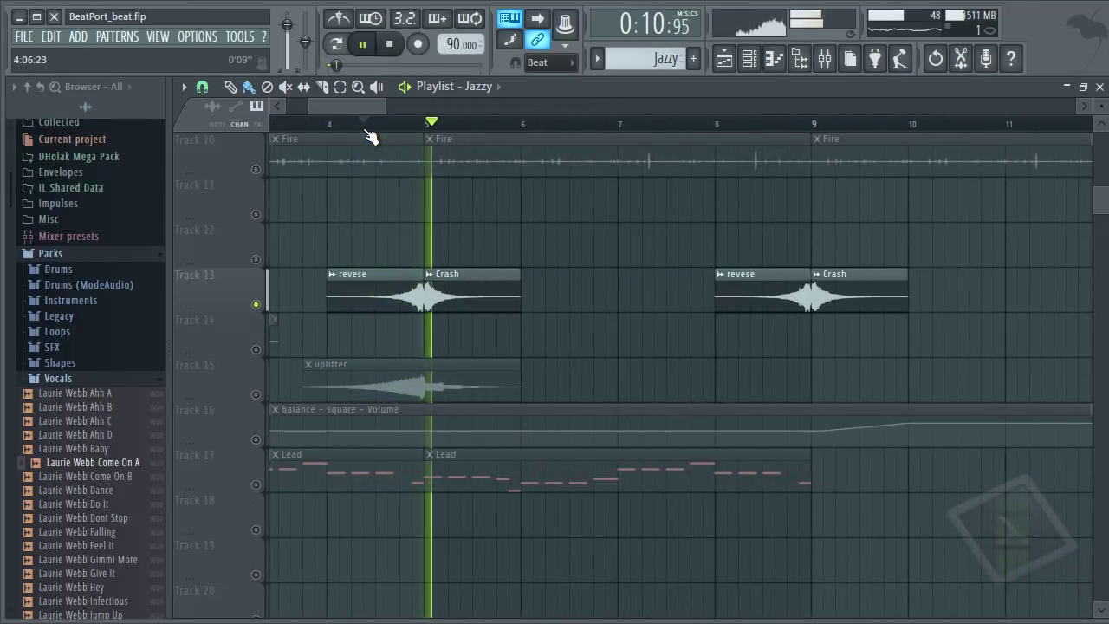
{"action": "key", "text": "space"}
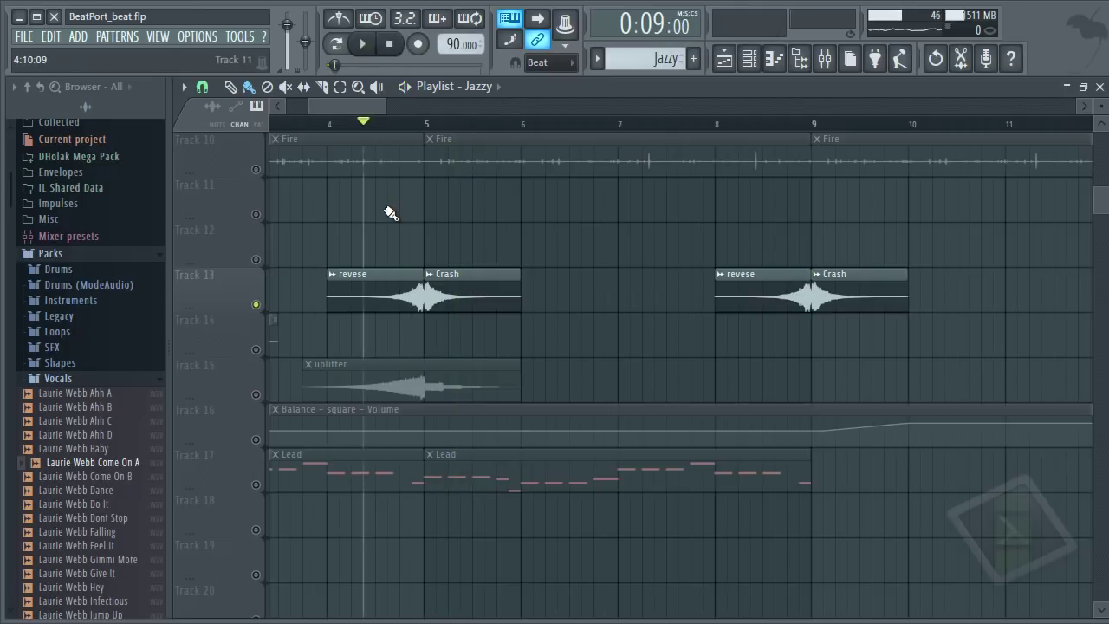
Step: Look over the revese and Crash clips along Track 13 and return the playback position to bar 1
{"action": "scroll", "coordinate": [390, 213], "scroll_direction": "down", "scroll_amount": 6}
{"action": "left_click_drag", "start_coordinate": [351, 270], "coordinate": [711, 309]}
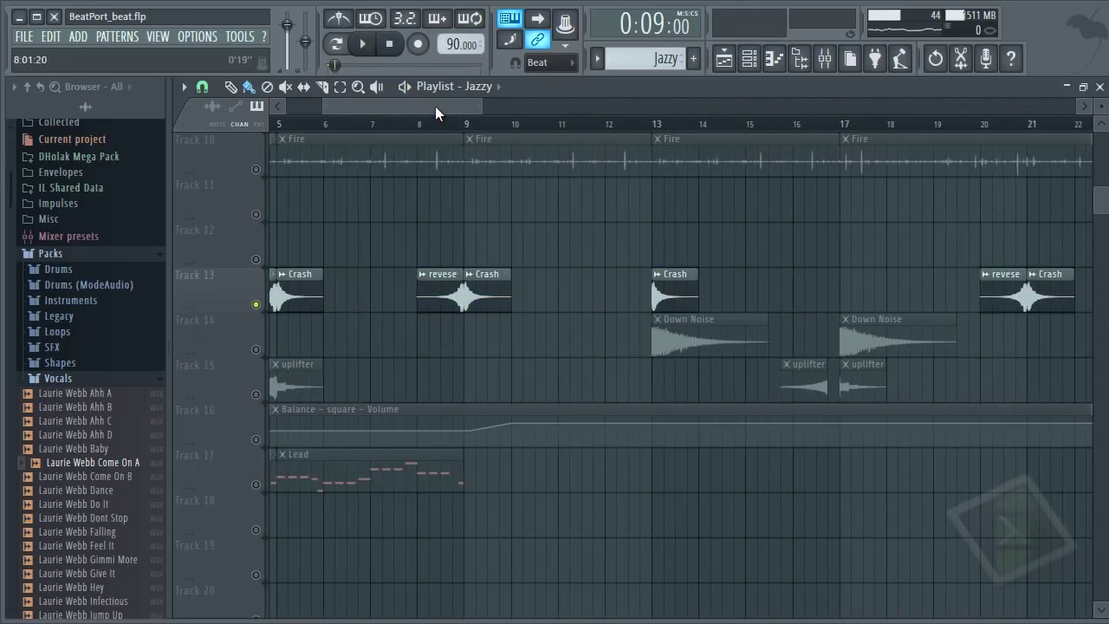
{"action": "left_click_drag", "start_coordinate": [435, 105], "coordinate": [235, 161]}
{"action": "key", "text": "space"}
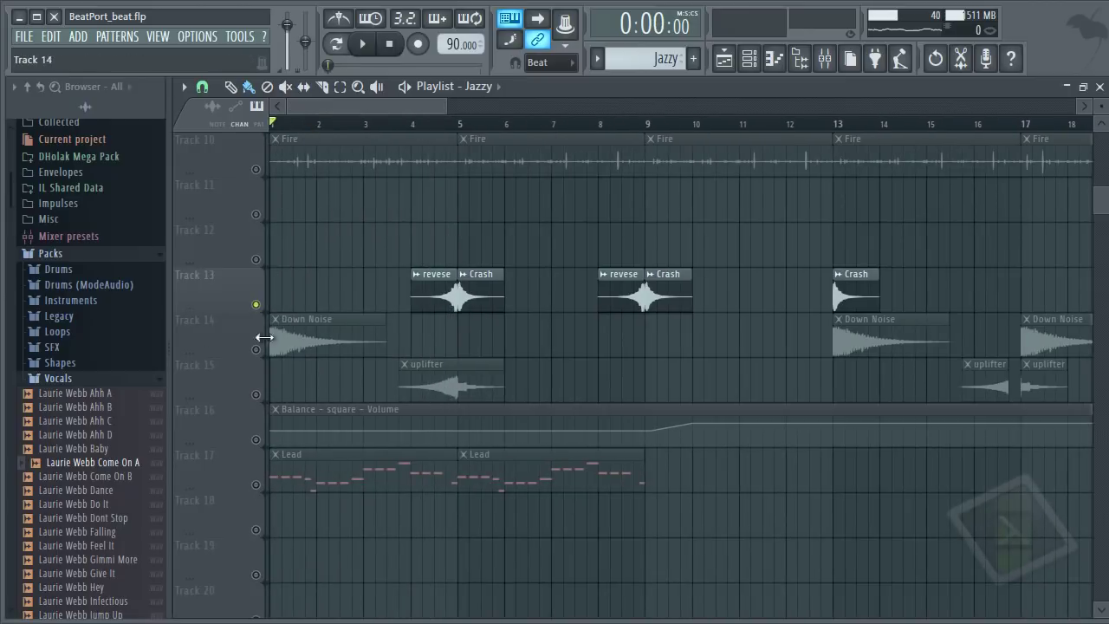
Step: Solo the Down Noise playlist track, play it from bar 1, and look over its clips along the arrangement
{"action": "right_click", "coordinate": [255, 349]}
{"action": "key", "text": "space"}
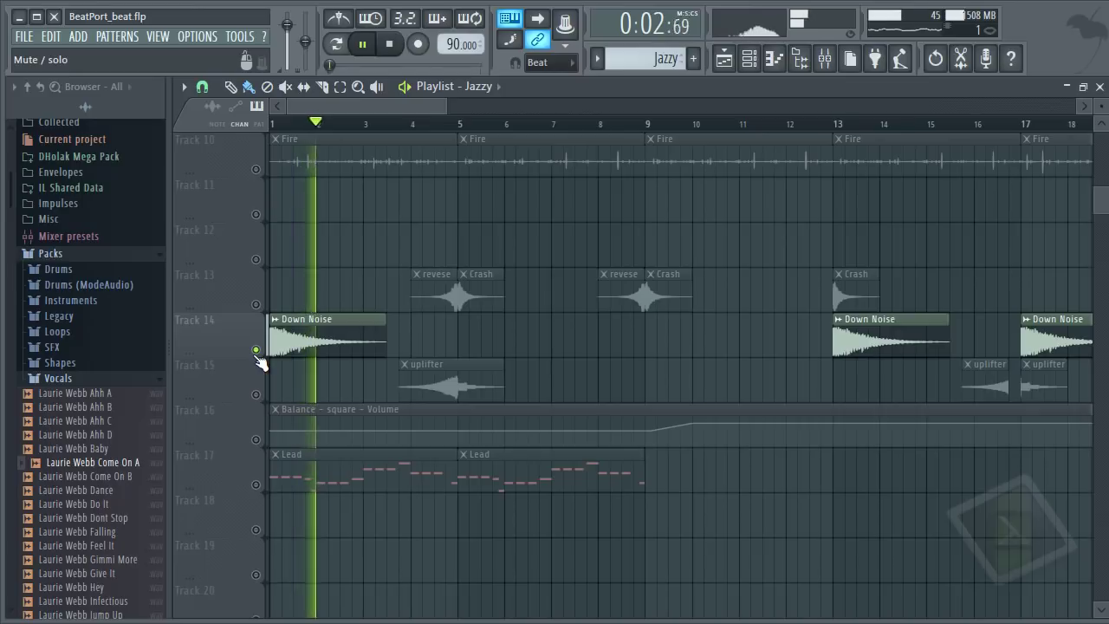
{"action": "key", "text": "space"}
{"action": "scroll", "coordinate": [341, 309], "scroll_direction": "down", "scroll_amount": 5}
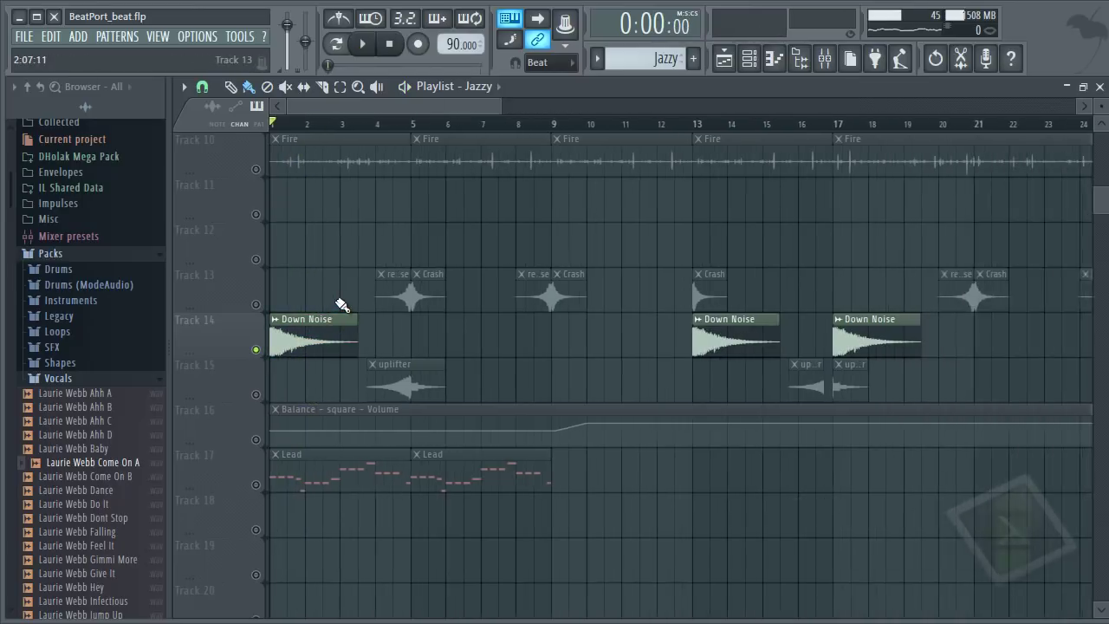
{"action": "left_click_drag", "start_coordinate": [457, 344], "coordinate": [942, 342]}
{"action": "left_click", "coordinate": [653, 344]}
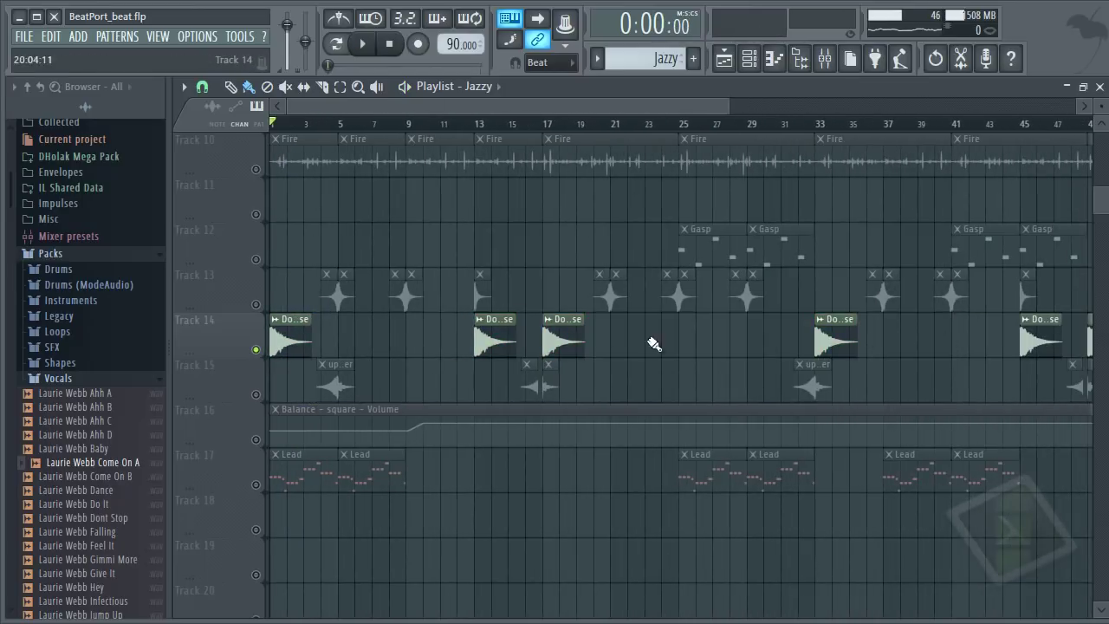
{"action": "scroll", "coordinate": [418, 344], "scroll_direction": "up", "scroll_amount": 5}
{"action": "scroll", "coordinate": [545, 331], "scroll_direction": "left", "scroll_amount": 5}
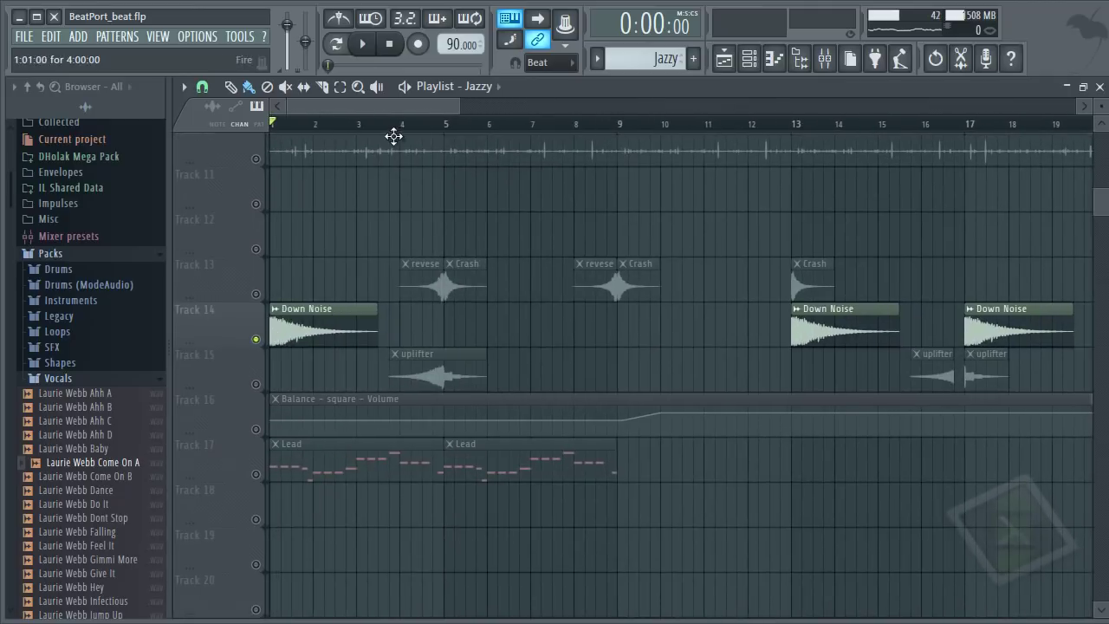
Step: Solo the uplifter playlist track and play it from between bars 4 and 5
{"action": "left_click", "coordinate": [268, 392]}
{"action": "key", "text": "space"}
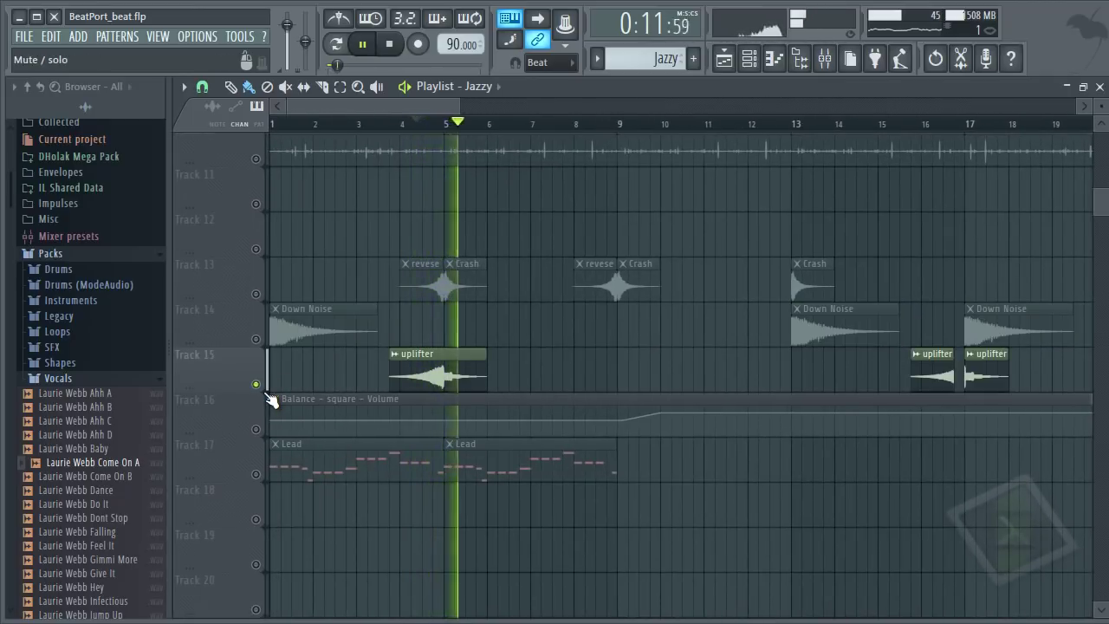
{"action": "key", "text": "space"}
{"action": "scroll", "coordinate": [303, 377], "scroll_direction": "down", "scroll_amount": 4}
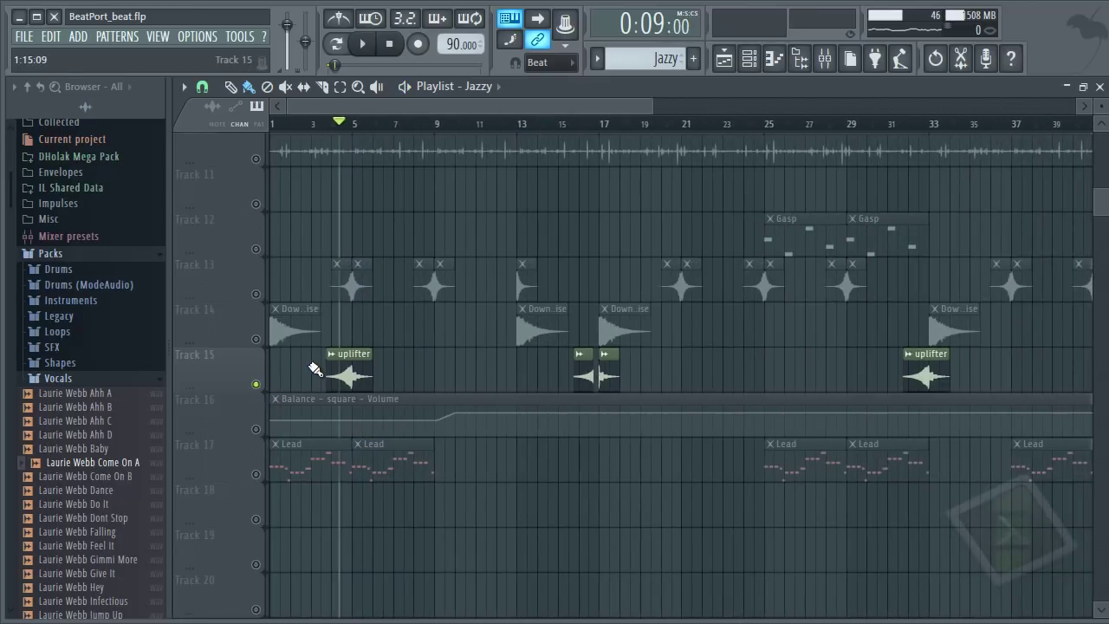
Step: Examine where the uplifter, Down Noise, revese and Crash clips sit against the other tracks across the arrangement
{"action": "scroll", "coordinate": [312, 368], "scroll_direction": "up", "scroll_amount": 1}
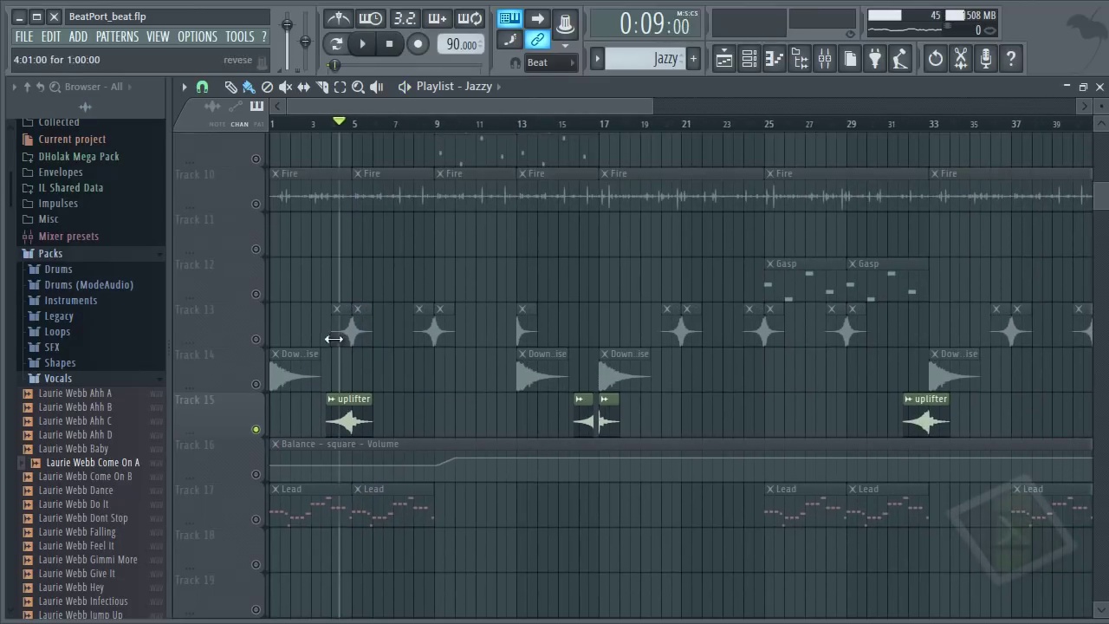
{"action": "mouse_move", "coordinate": [320, 326]}
{"action": "left_mouse_down"}
{"action": "mouse_move", "coordinate": [733, 312]}
{"action": "mouse_move", "coordinate": [317, 333]}
{"action": "left_mouse_up"}
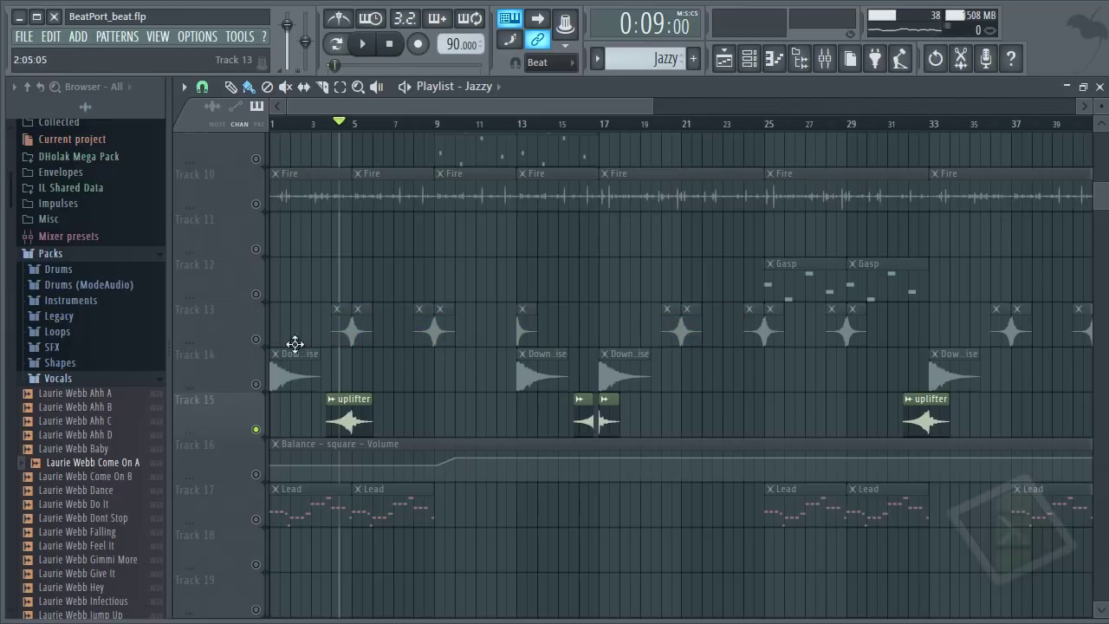
{"action": "scroll", "coordinate": [345, 377], "scroll_direction": "up", "scroll_amount": 4}
{"action": "left_click", "coordinate": [369, 398]}
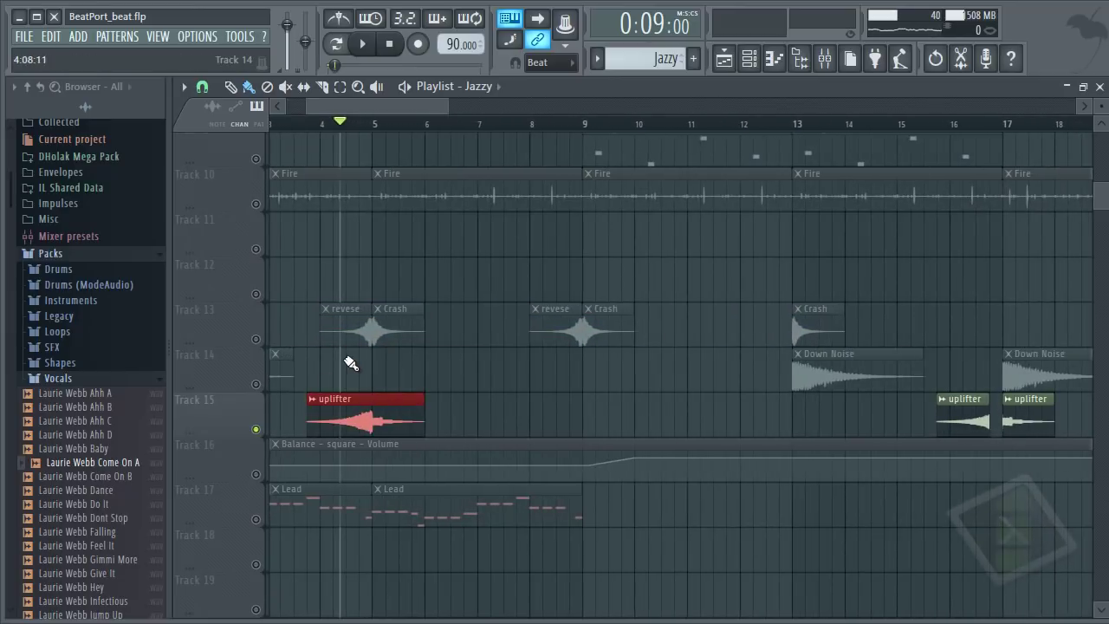
{"action": "left_click", "coordinate": [350, 363], "text": "ctrl"}
{"action": "left_click_drag", "start_coordinate": [349, 370], "coordinate": [350, 411]}
{"action": "left_click", "coordinate": [364, 319], "text": "ctrl"}
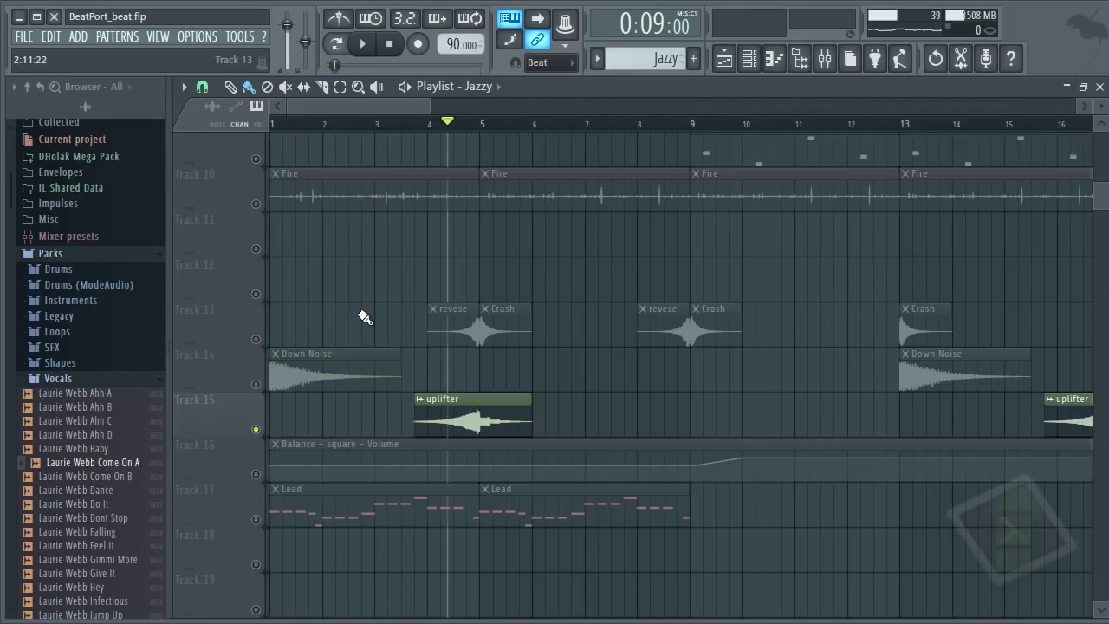
{"action": "scroll", "coordinate": [364, 319], "scroll_direction": "down", "scroll_amount": 6}
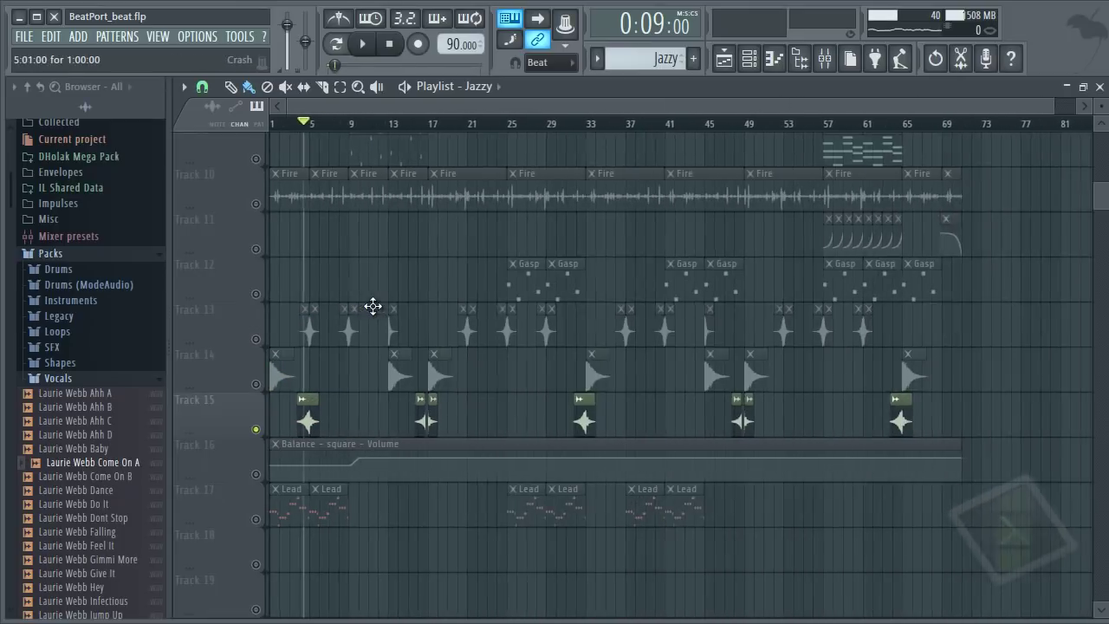
{"action": "scroll", "coordinate": [494, 316], "scroll_direction": "up", "scroll_amount": 3}
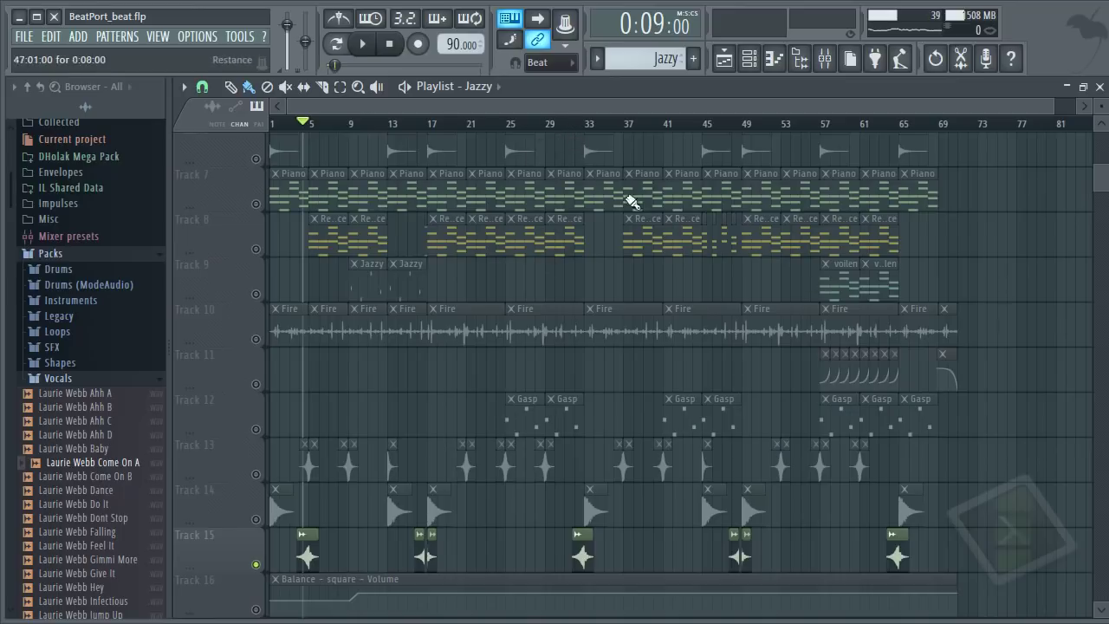
{"action": "scroll", "coordinate": [523, 438], "scroll_direction": "down", "scroll_amount": 2}
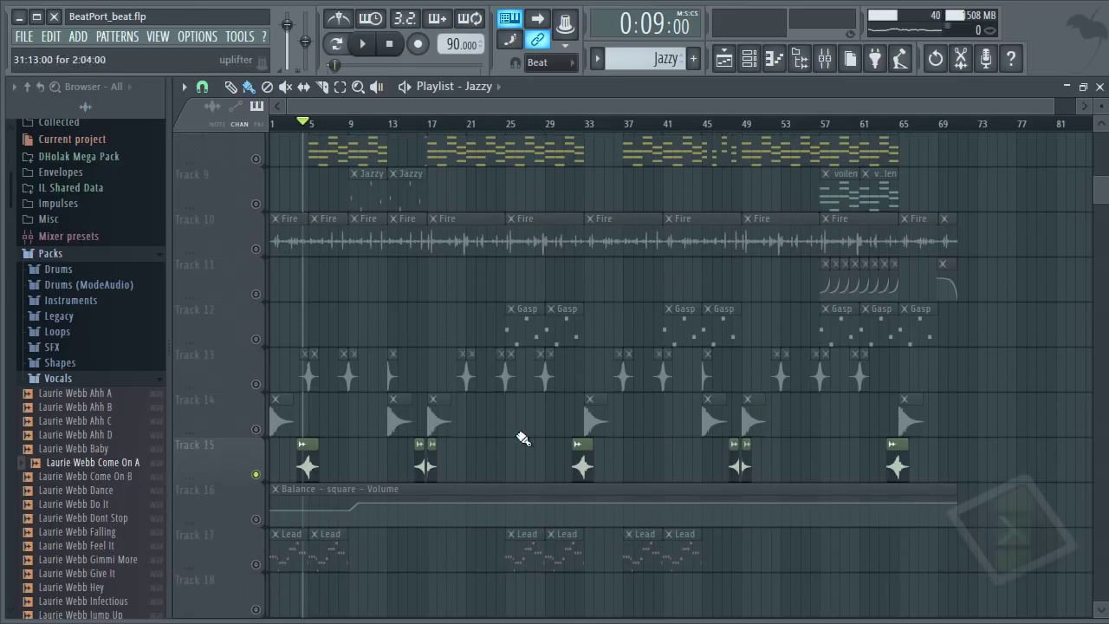
Step: Solo Track 13 again, focusing on its revese and Crash clips around bar 5
{"action": "left_click_drag", "start_coordinate": [293, 369], "coordinate": [397, 374]}
{"action": "left_click", "coordinate": [302, 378], "text": "ctrl"}
{"action": "scroll", "coordinate": [303, 378], "scroll_direction": "up", "scroll_amount": 4}
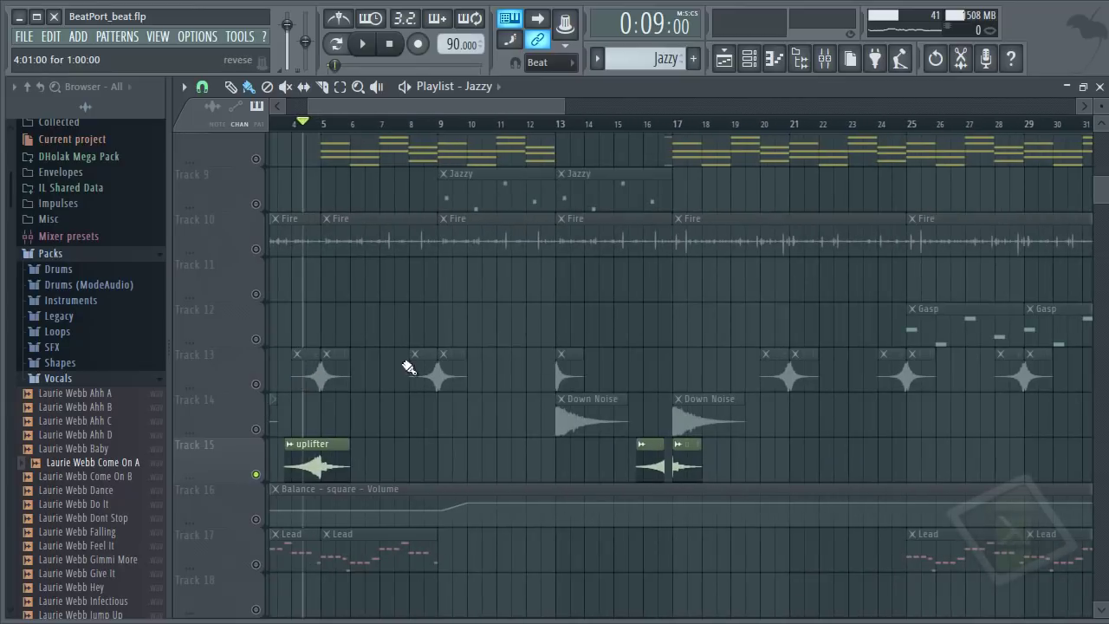
{"action": "left_click", "coordinate": [258, 386], "text": "ctrl"}
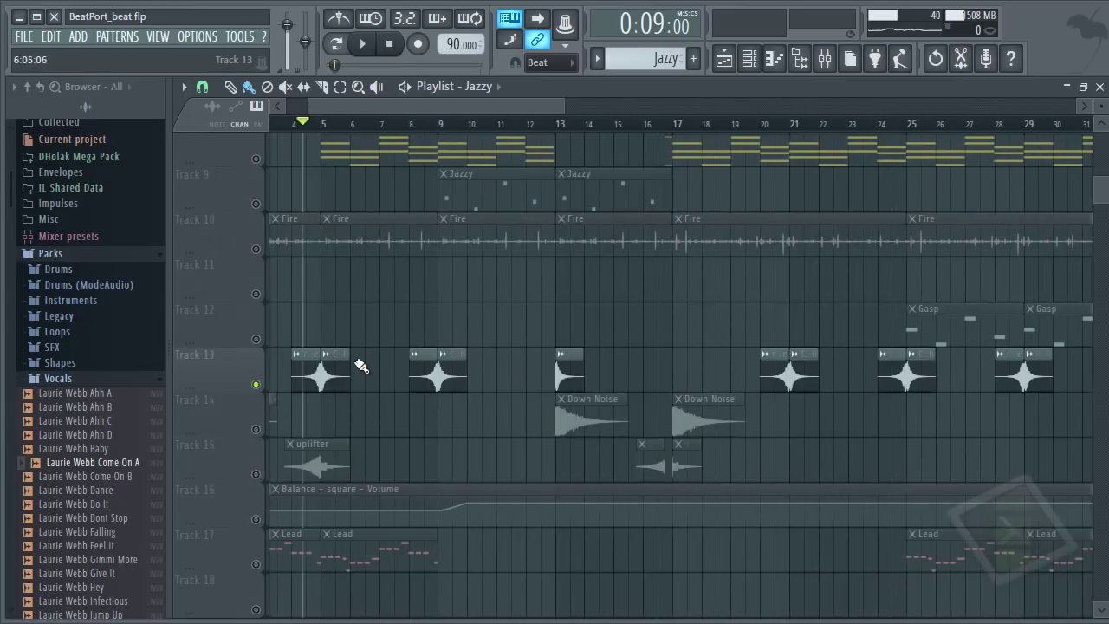
Step: Play the soloed revese and Crash transition leading into bar 5 on Track 13
{"action": "key", "text": "space"}
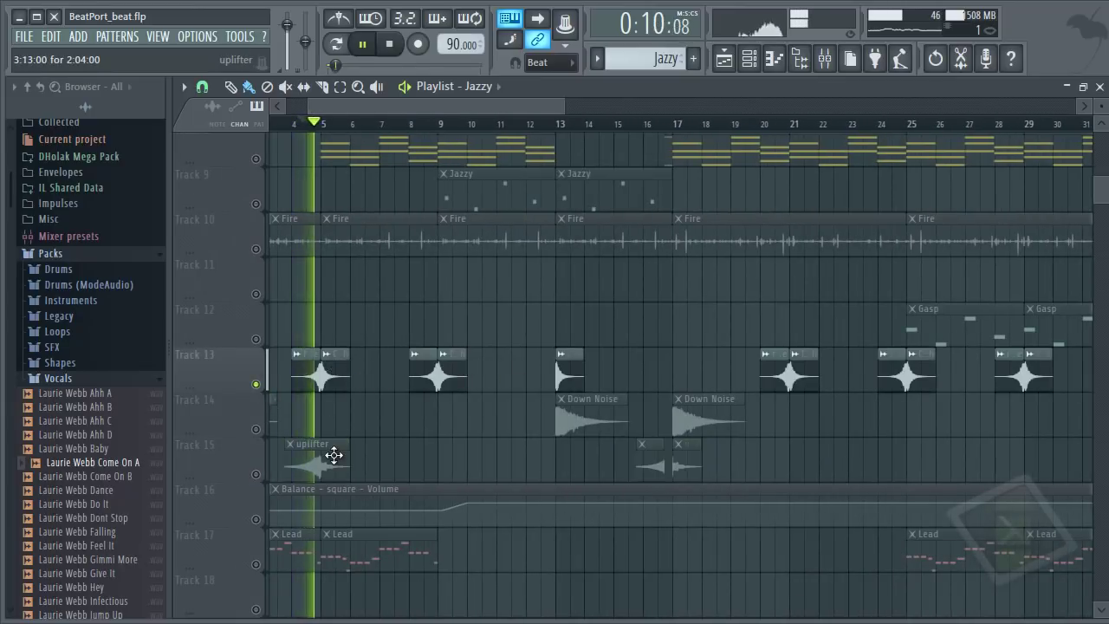
{"action": "key", "text": "space"}
Step: Solo the Lead track together with the Balance - square - Volume automation track, play them, and show the Lead pattern's channel
{"action": "left_click_drag", "start_coordinate": [338, 448], "coordinate": [669, 379]}
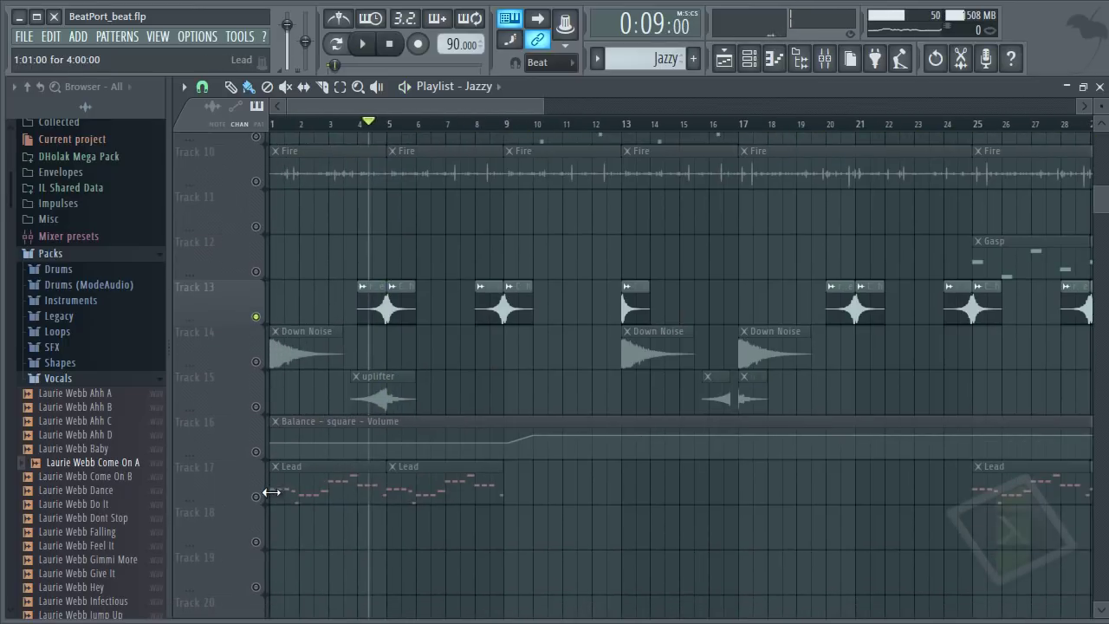
{"action": "left_click", "coordinate": [256, 497], "text": "ctrl"}
{"action": "left_click", "coordinate": [257, 451]}
{"action": "key", "text": "space"}
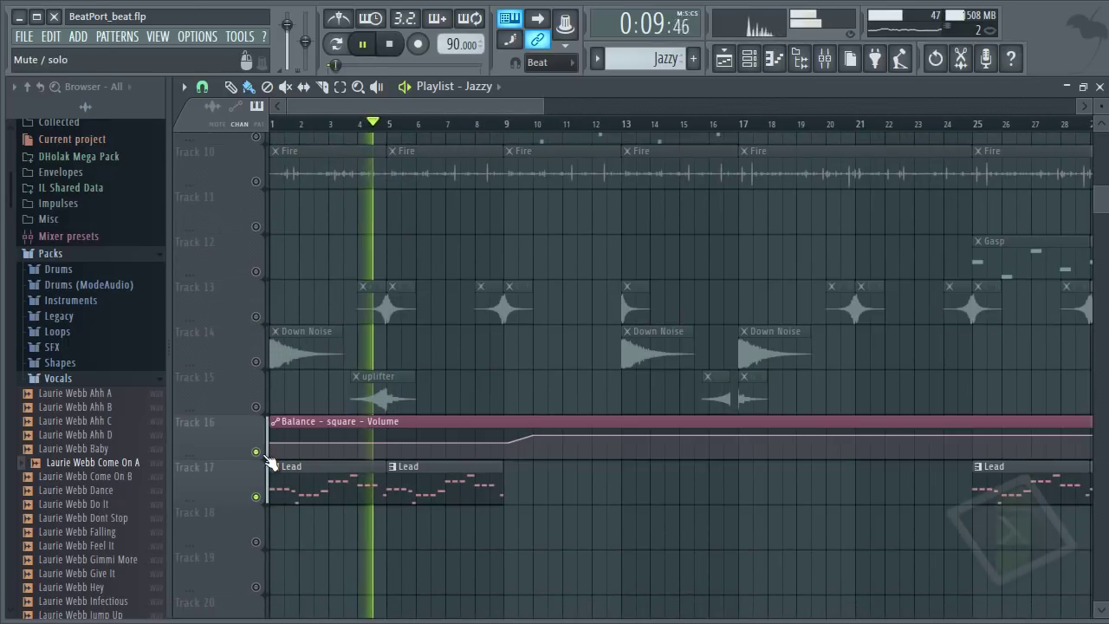
{"action": "double_click", "coordinate": [375, 500]}
{"action": "key", "text": "Escape"}
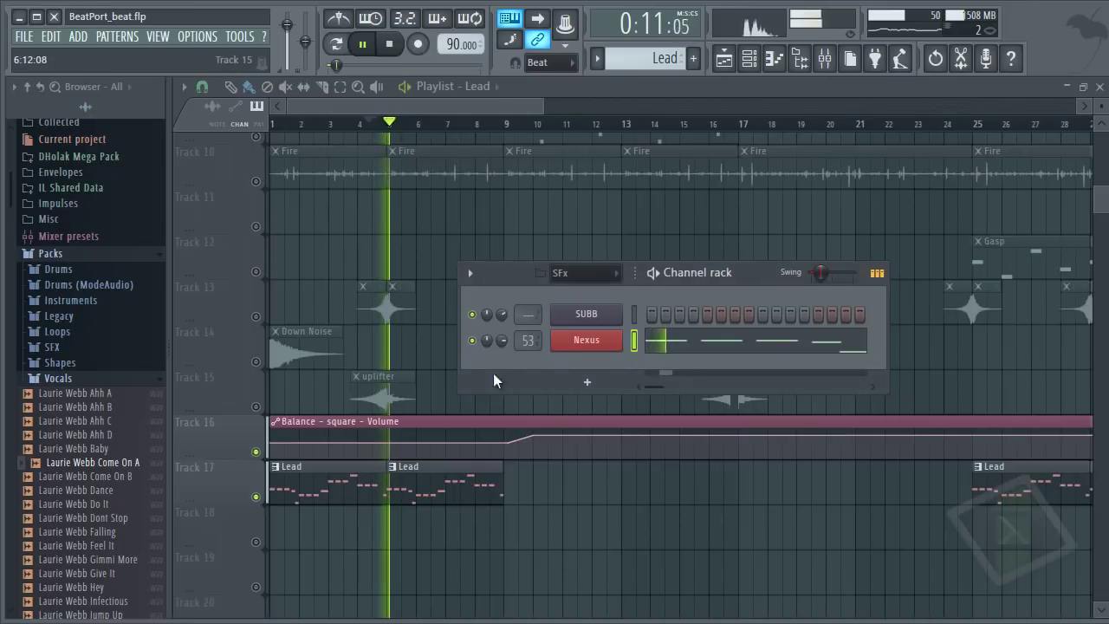
Step: Replace the Nexus instrument on the Lead channel with Sylenth1 and play the soloed Lead part with it
{"action": "key", "text": "space"}
{"action": "right_click", "coordinate": [604, 344]}
{"action": "mouse_move", "coordinate": [697, 457]}
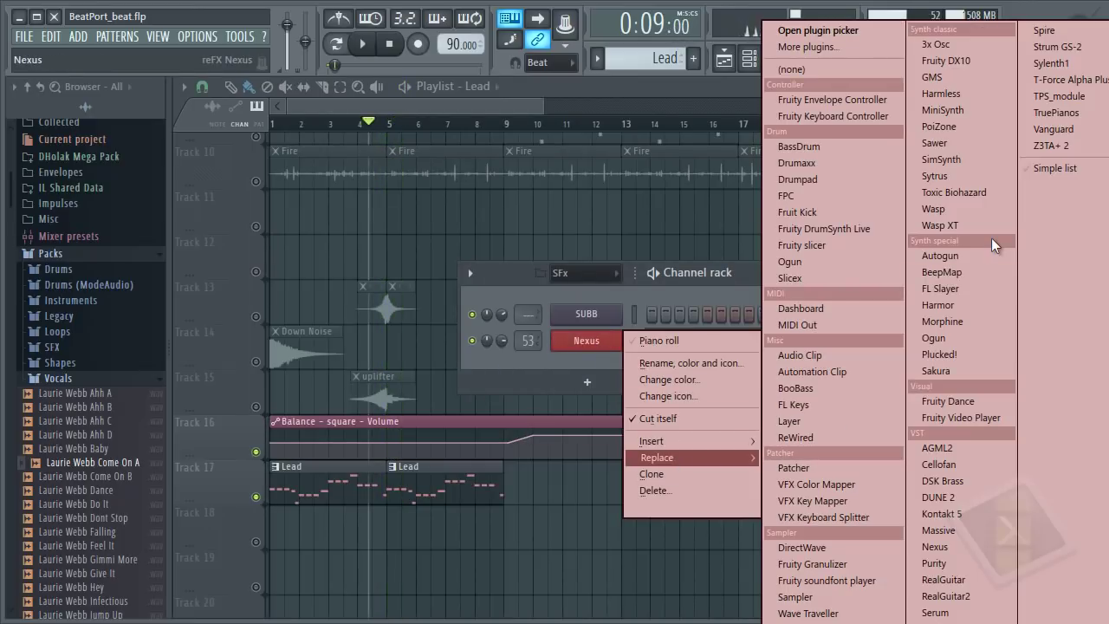
{"action": "left_click", "coordinate": [1056, 62]}
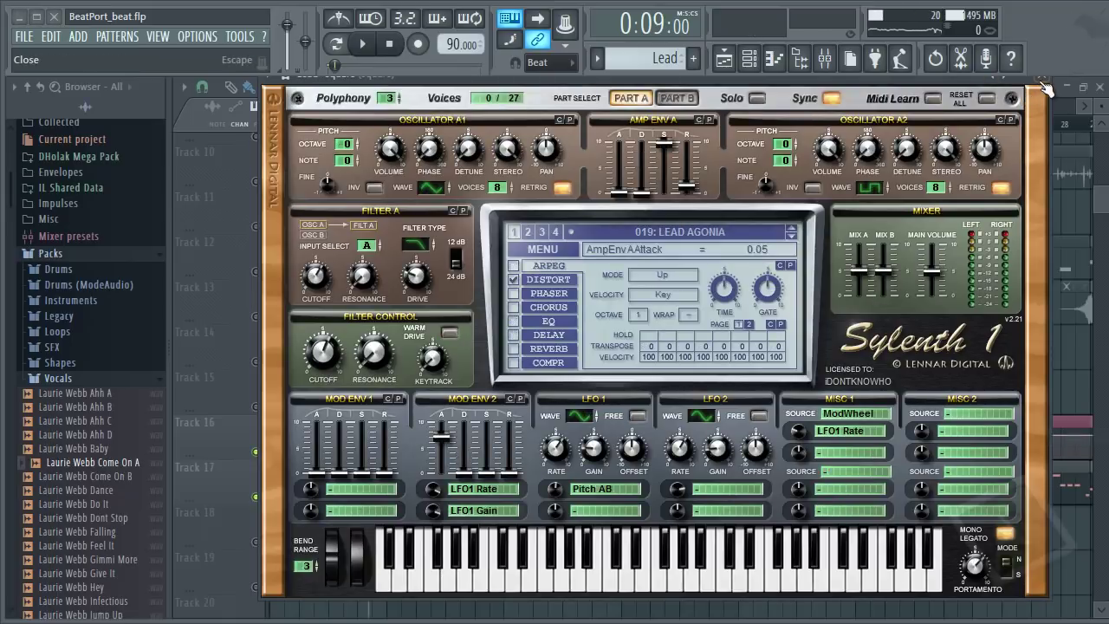
{"action": "key", "text": "Escape"}
{"action": "key", "text": "F6"}
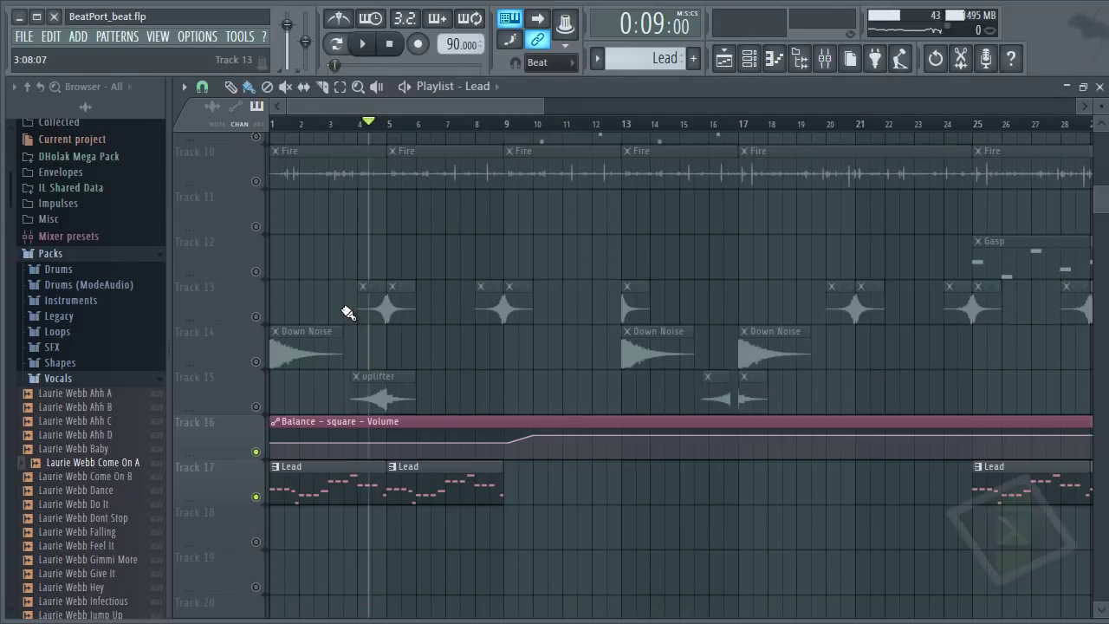
{"action": "key", "text": "space"}
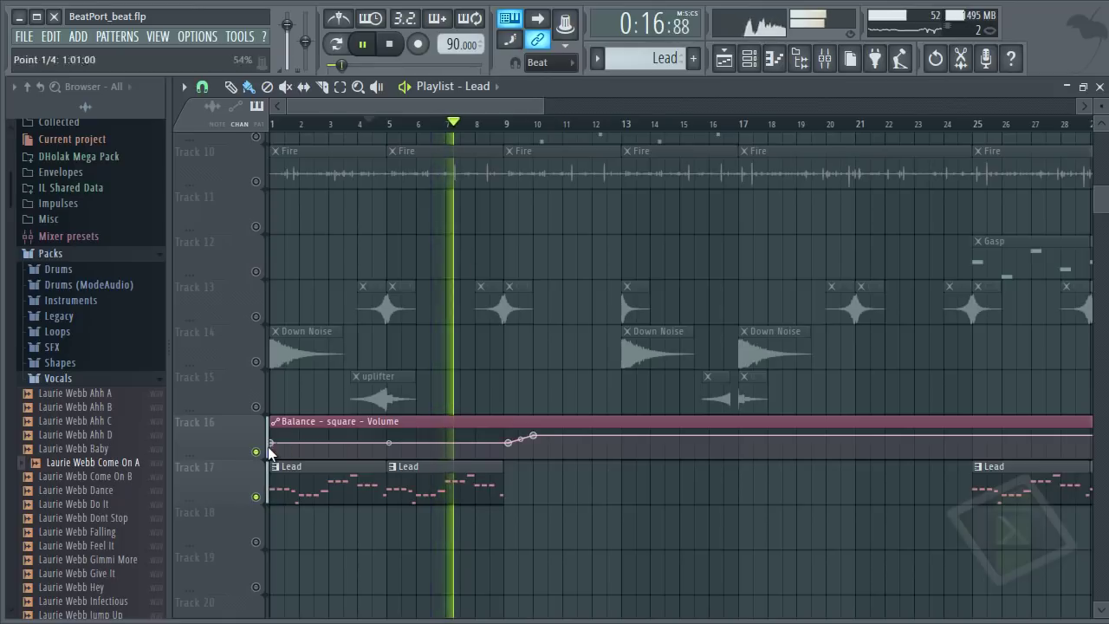
{"action": "key", "text": "space"}
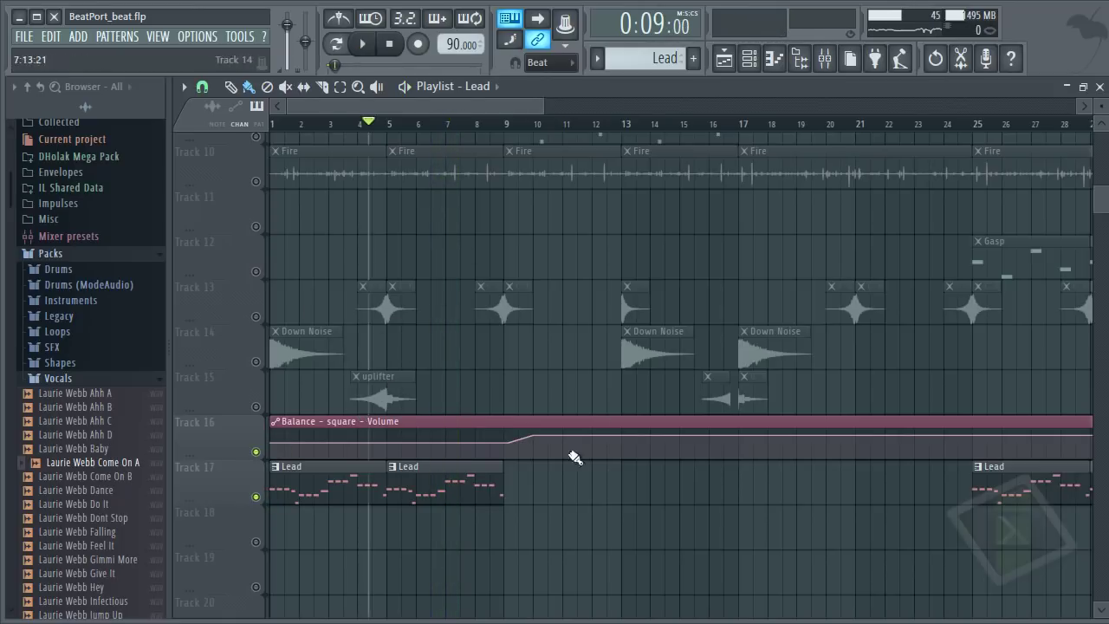
Step: Turn off Fruity Reeverb 2 on the square mixer track and play the Lead without reverb
{"action": "left_click", "coordinate": [824, 60]}
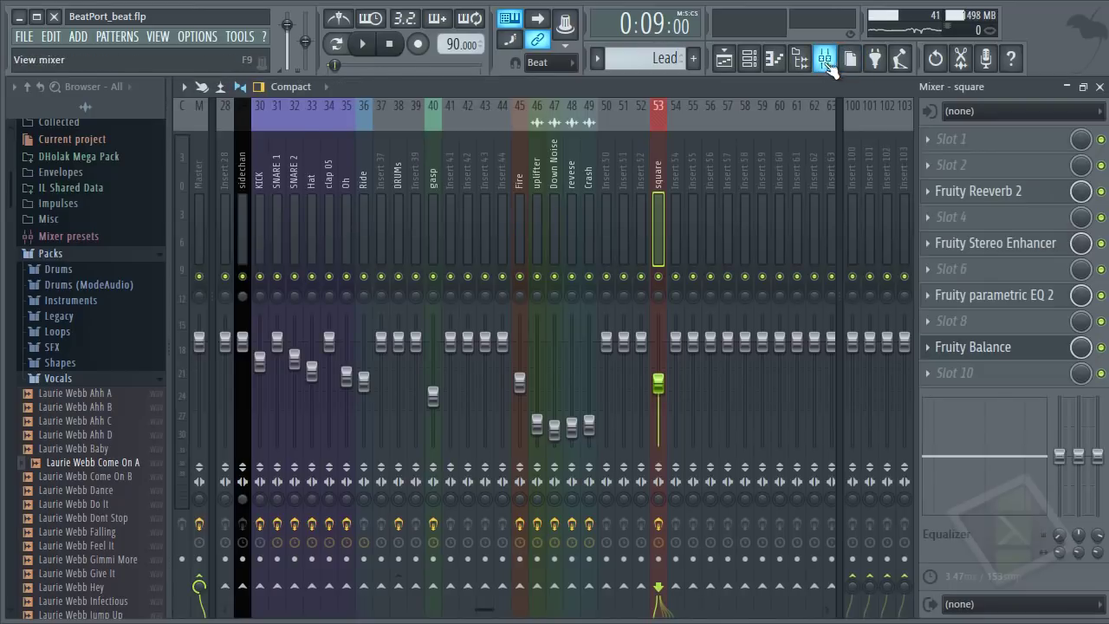
{"action": "key", "text": "Escape"}
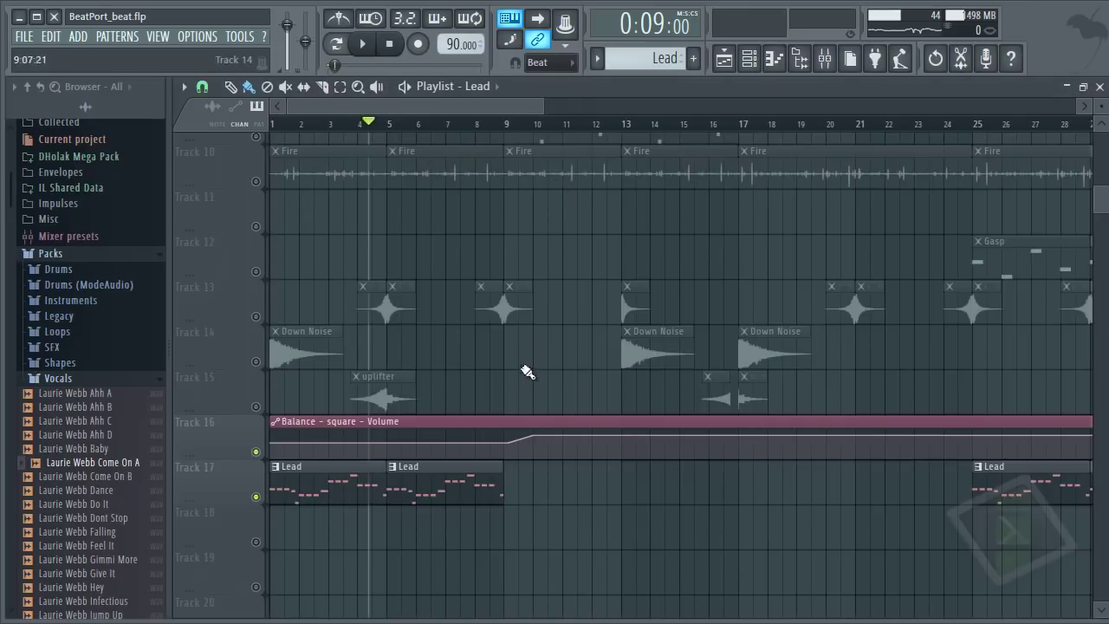
{"action": "left_click", "coordinate": [825, 59]}
{"action": "left_click", "coordinate": [1100, 192]}
{"action": "key", "text": "space"}
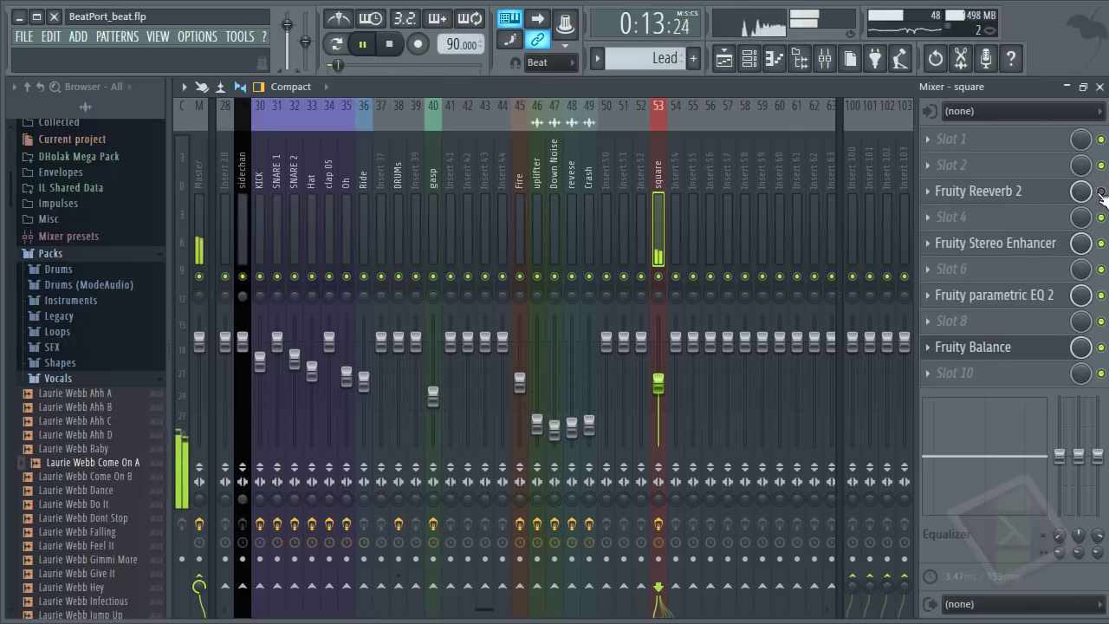
{"action": "key", "text": "space"}
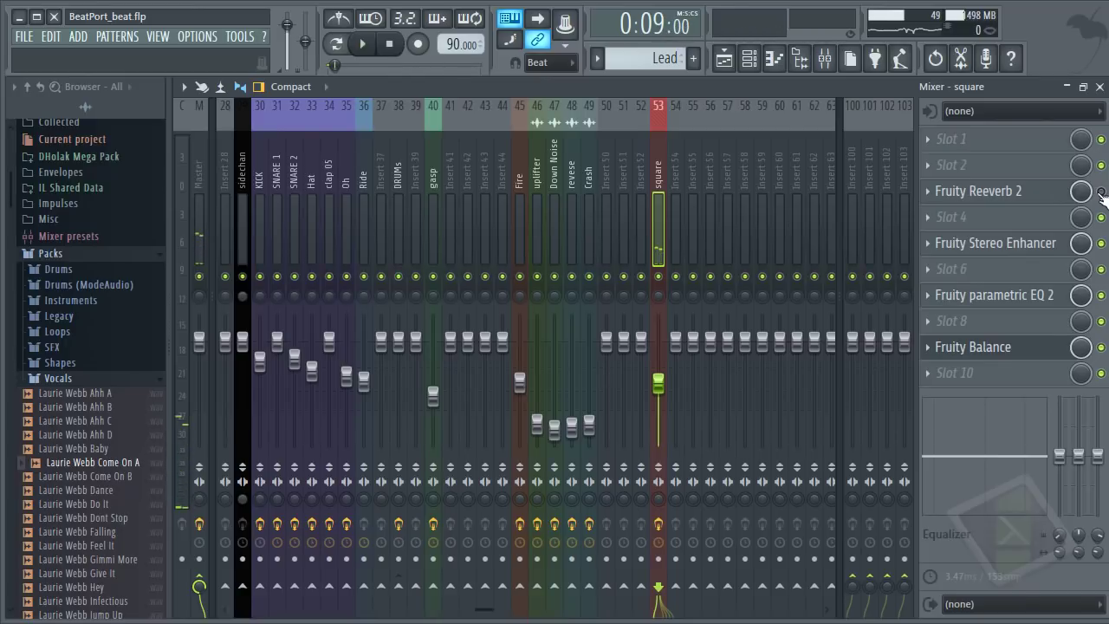
Step: Show the Fruity Reeverb 2 settings on the square mixer track and play the Lead with the reverb enabled
{"action": "left_click", "coordinate": [1031, 198]}
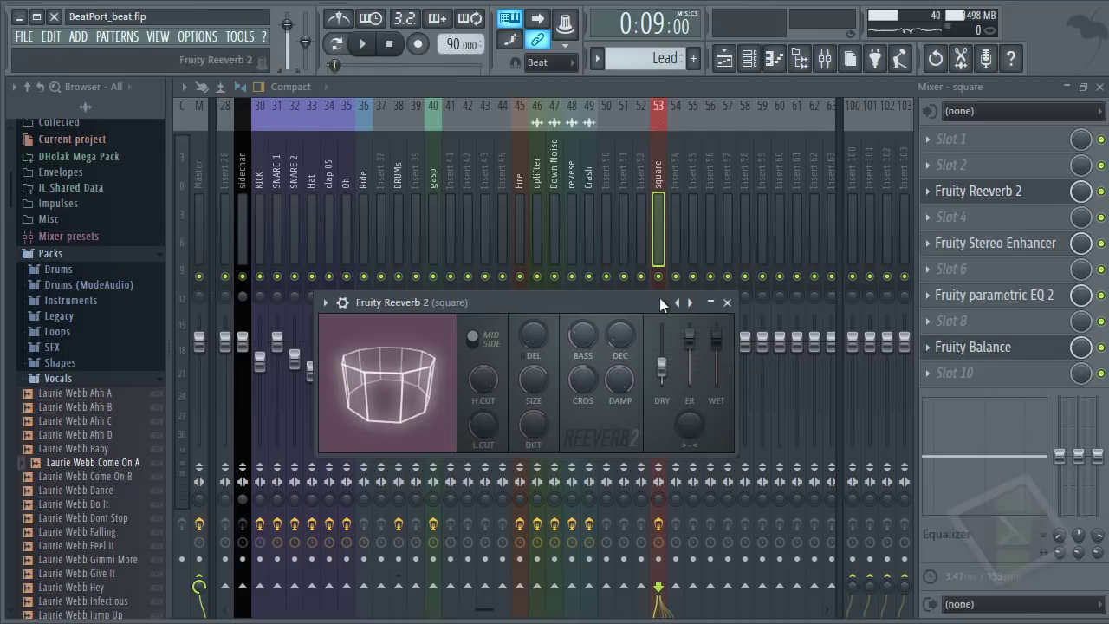
{"action": "key", "text": "space"}
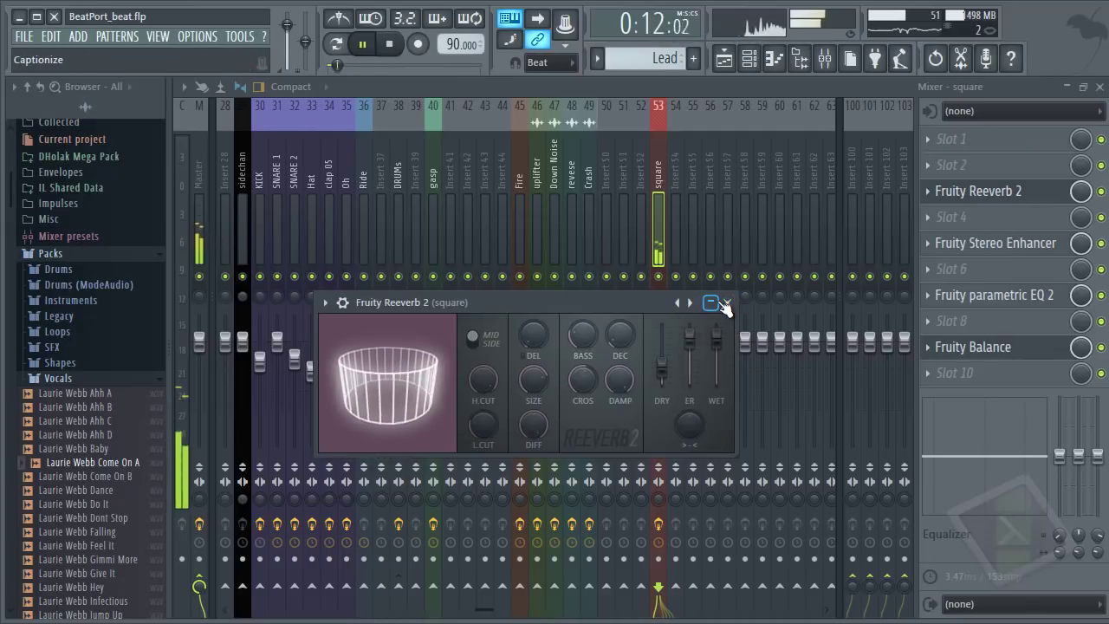
{"action": "left_click", "coordinate": [714, 302]}
{"action": "left_click", "coordinate": [715, 302]}
{"action": "left_click", "coordinate": [730, 301]}
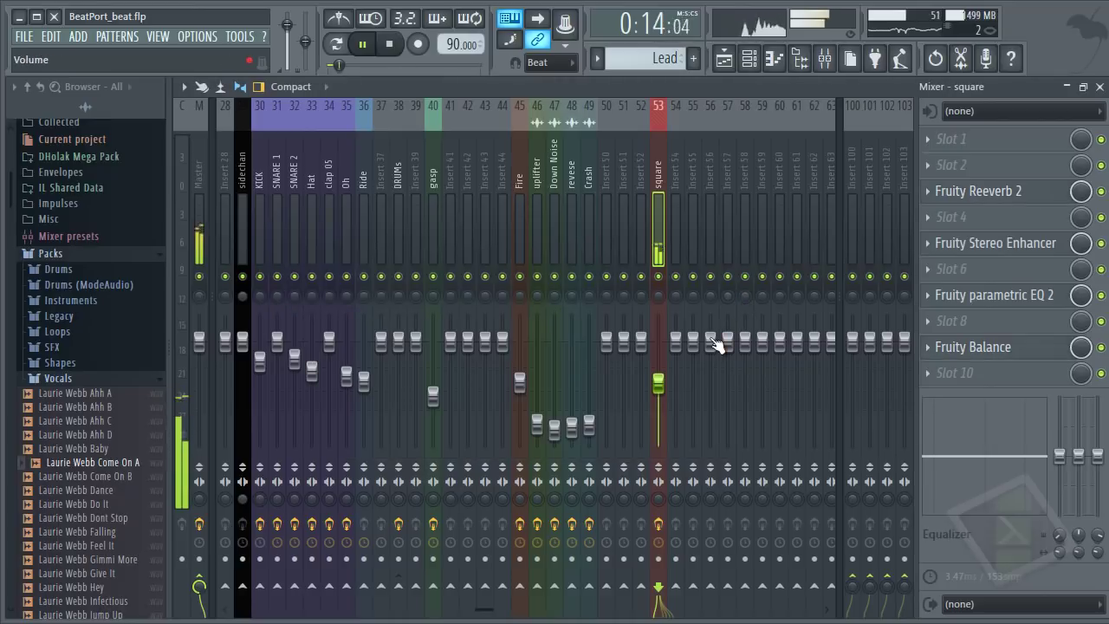
Step: Return to the playlist, unsolo so that all tracks sound, and play the full arrangement from around bar 4
{"action": "key", "text": "F5"}
{"action": "key", "text": "space"}
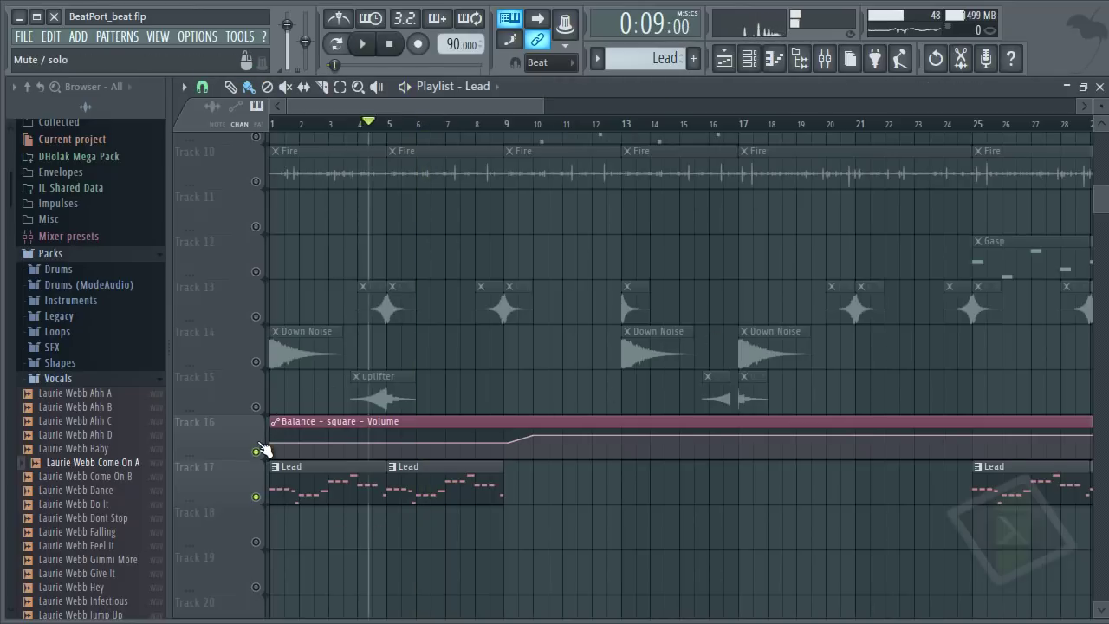
{"action": "right_click", "coordinate": [257, 451]}
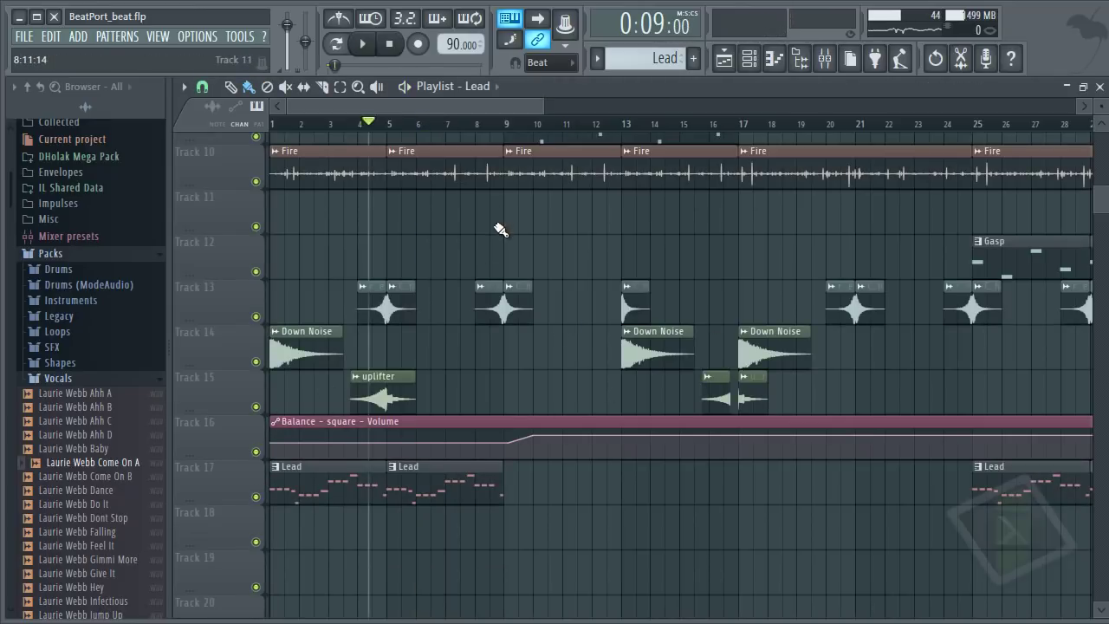
{"action": "scroll", "coordinate": [500, 229], "scroll_direction": "down", "scroll_amount": 2}
{"action": "scroll", "coordinate": [500, 230], "scroll_direction": "up", "scroll_amount": 3}
{"action": "left_click_drag", "start_coordinate": [435, 107], "coordinate": [382, 108]}
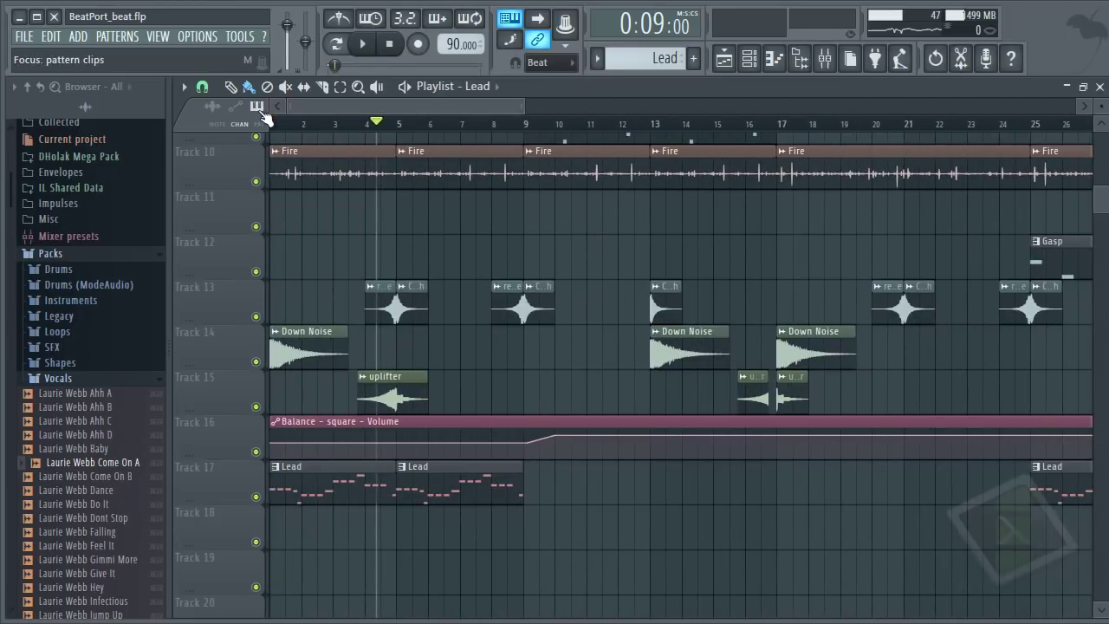
{"action": "key", "text": "space"}
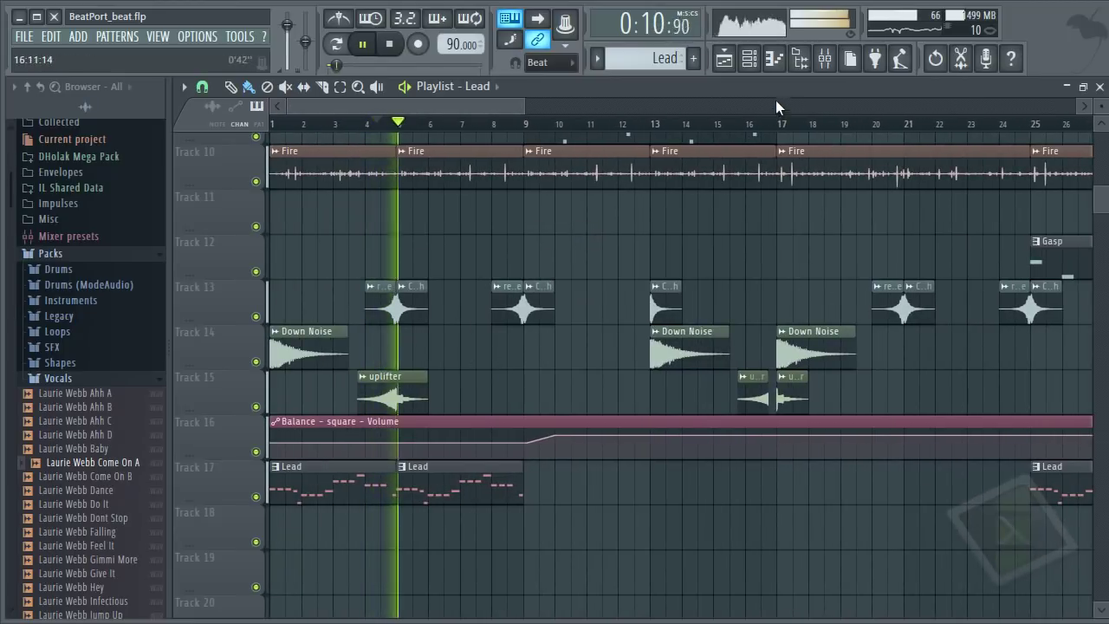
Step: Adjust the square mixer track's volume fader, lowering it to about 32%, while the full arrangement plays
{"action": "left_click", "coordinate": [824, 59]}
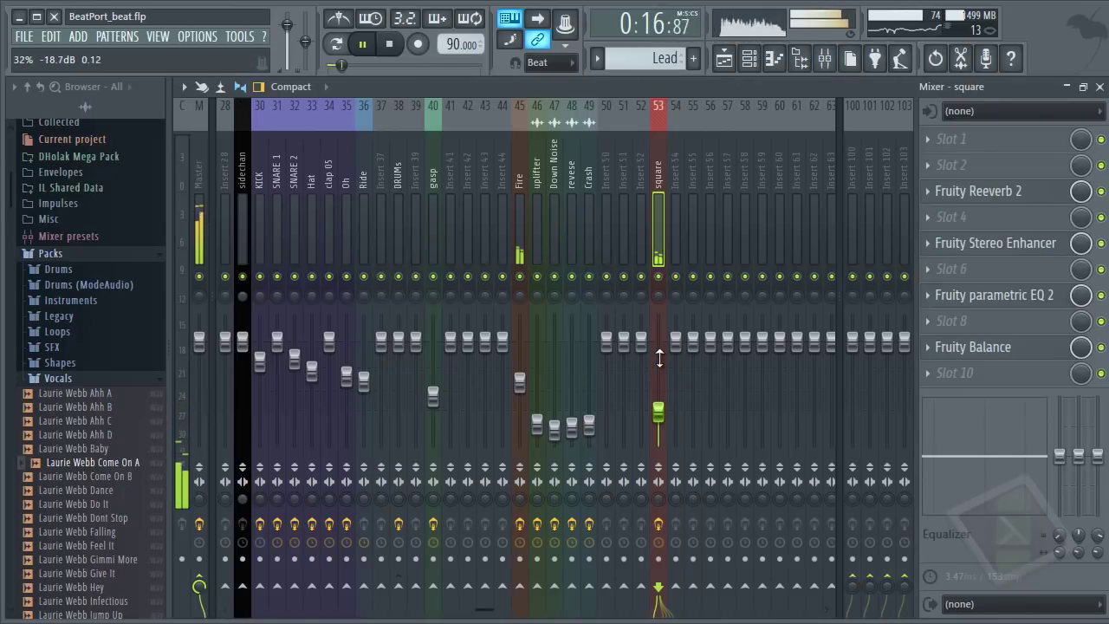
{"action": "key", "text": "F5"}
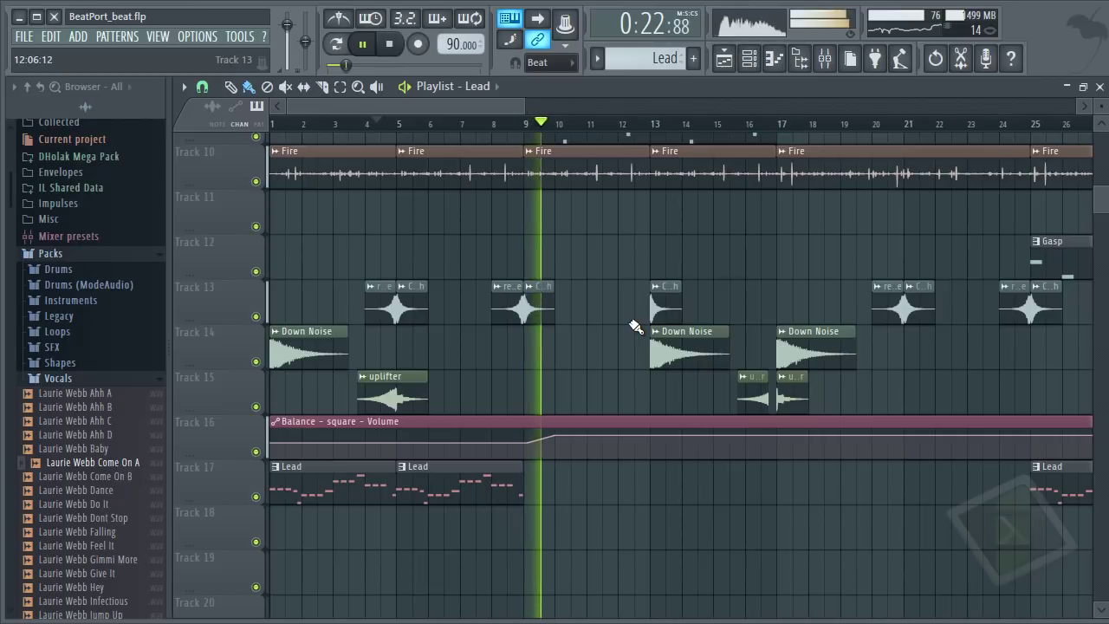
{"action": "key", "text": "space"}
Step: Review the upper playlist tracks and play the arrangement through the entry of the drums and choir at bar 17
{"action": "scroll", "coordinate": [641, 320], "scroll_direction": "up", "scroll_amount": 6}
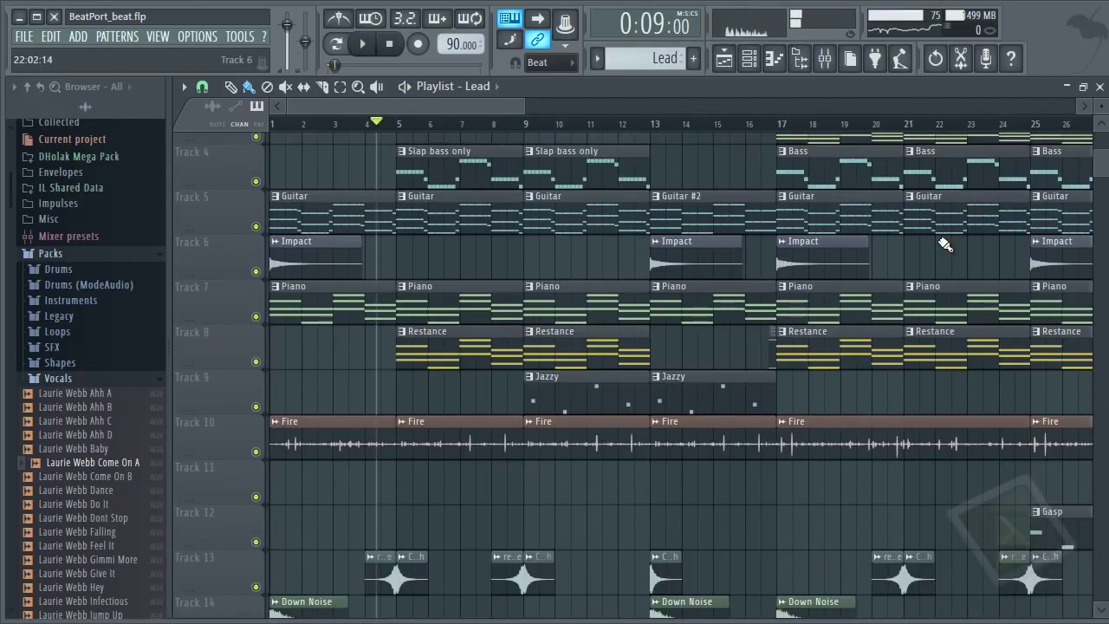
{"action": "left_click_drag", "start_coordinate": [1100, 125], "coordinate": [1101, 102]}
{"action": "scroll", "coordinate": [686, 255], "scroll_direction": "up", "scroll_amount": 1}
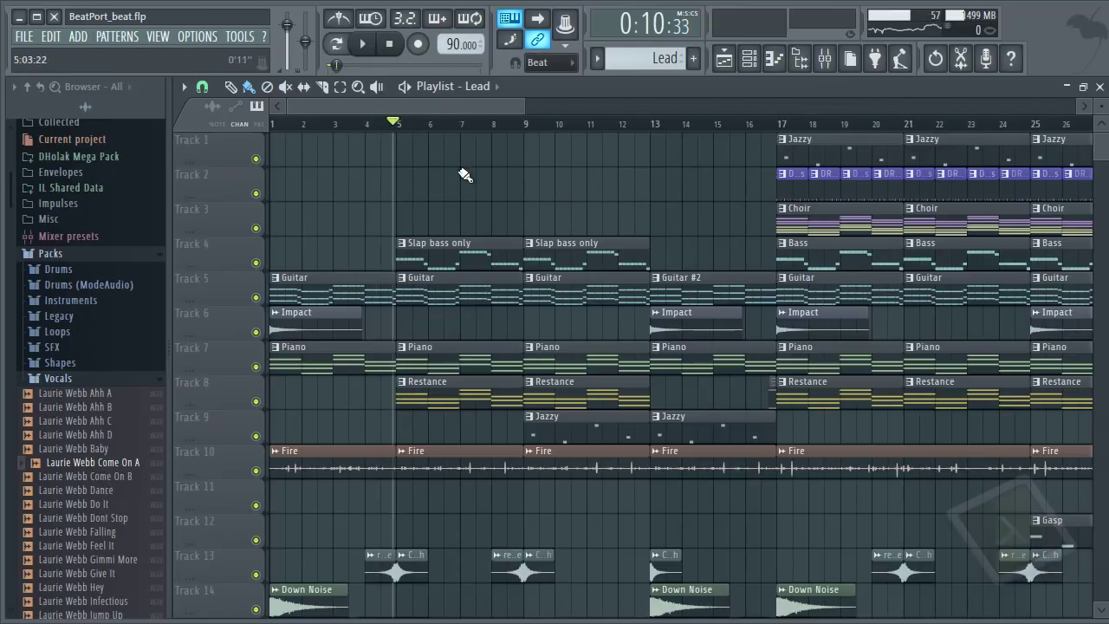
{"action": "scroll", "coordinate": [411, 143], "scroll_direction": "up", "scroll_amount": 2}
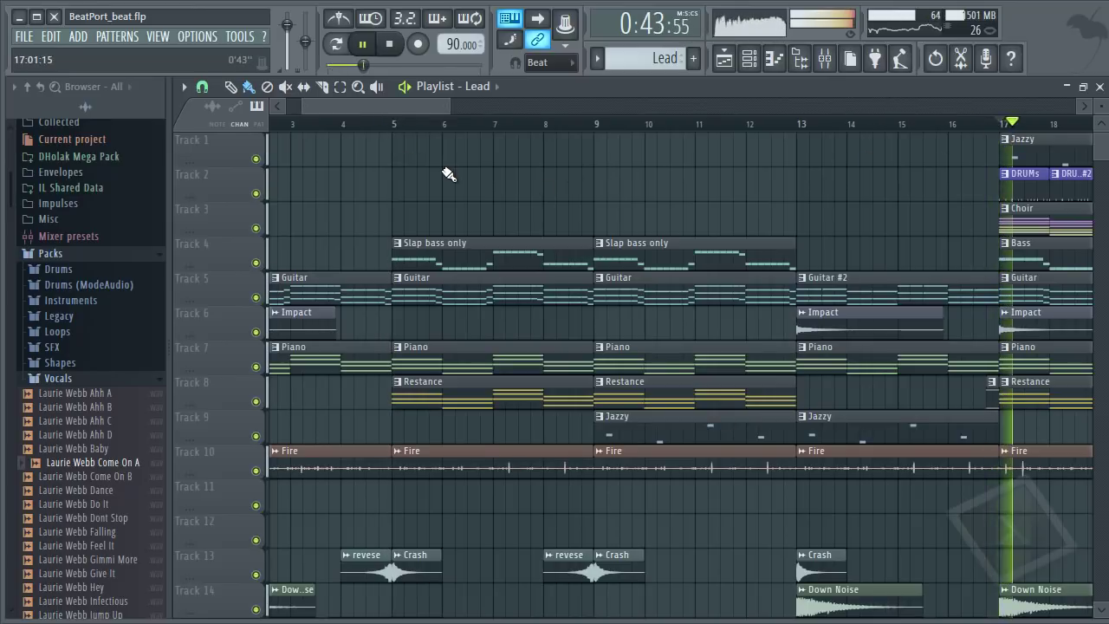
{"action": "left_click", "coordinate": [389, 124]}
Step: Look over the Lead pattern's channel and the project's list of patterns
{"action": "key", "text": "F6"}
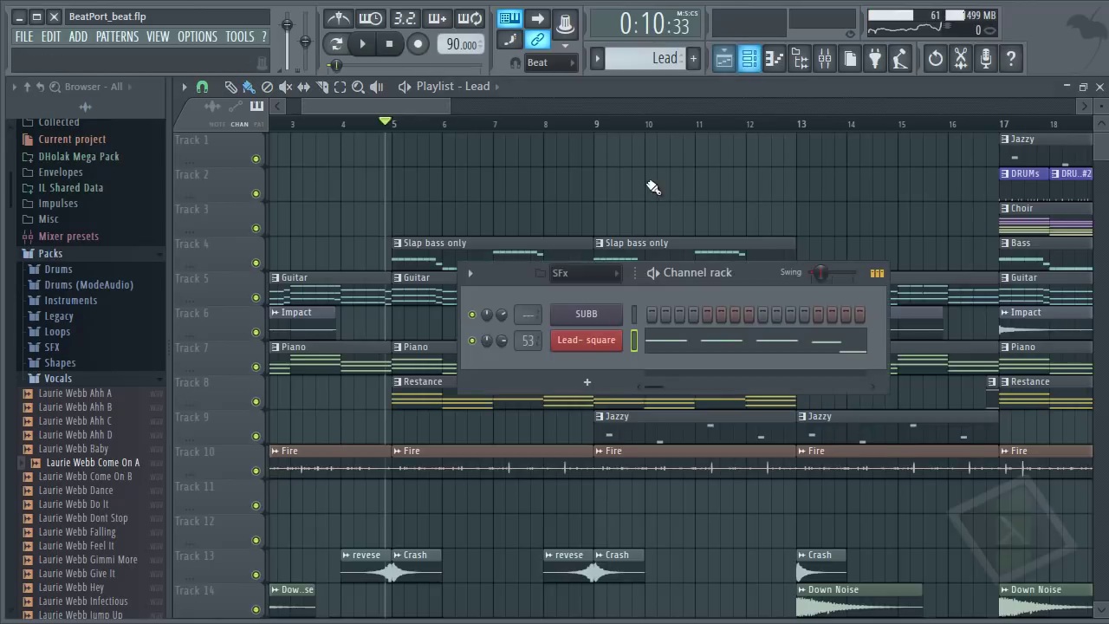
{"action": "key", "text": "F6"}
{"action": "left_click", "coordinate": [655, 58]}
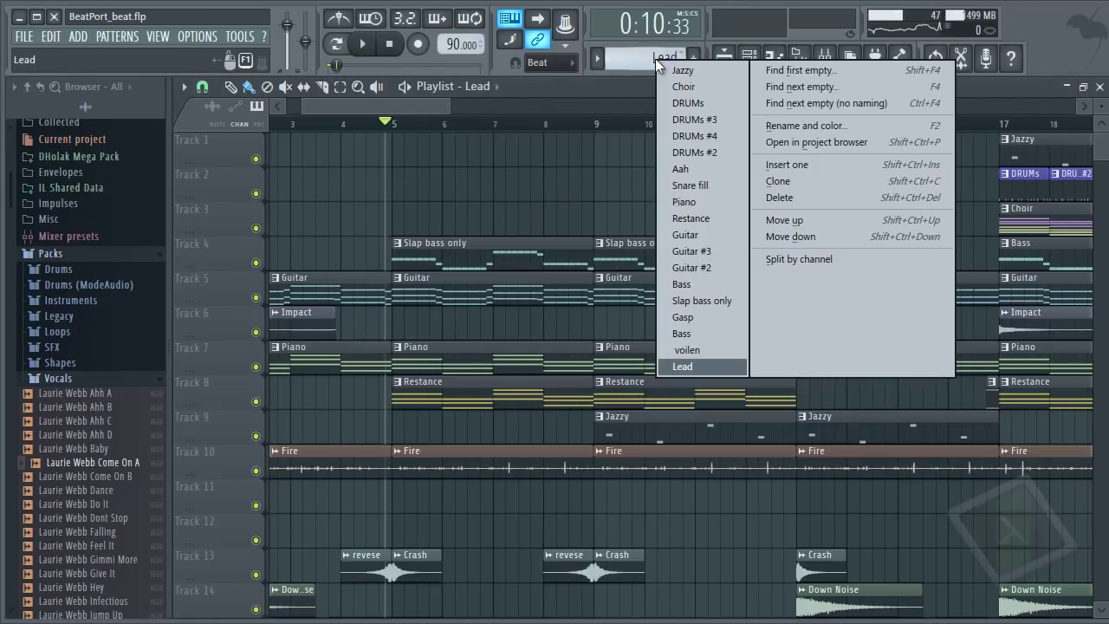
{"action": "left_click", "coordinate": [750, 58]}
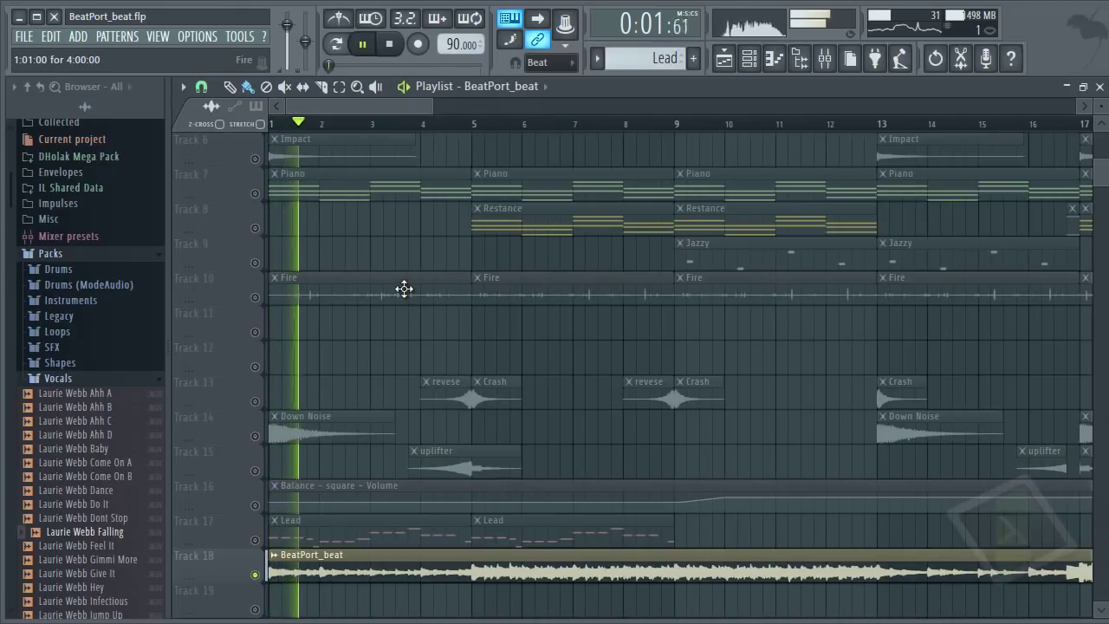
Step: Solo the Impact track and play its clips from bar 1 and from bar 13
{"action": "scroll", "coordinate": [403, 288], "scroll_direction": "up", "scroll_amount": 2}
{"action": "key", "text": "space"}
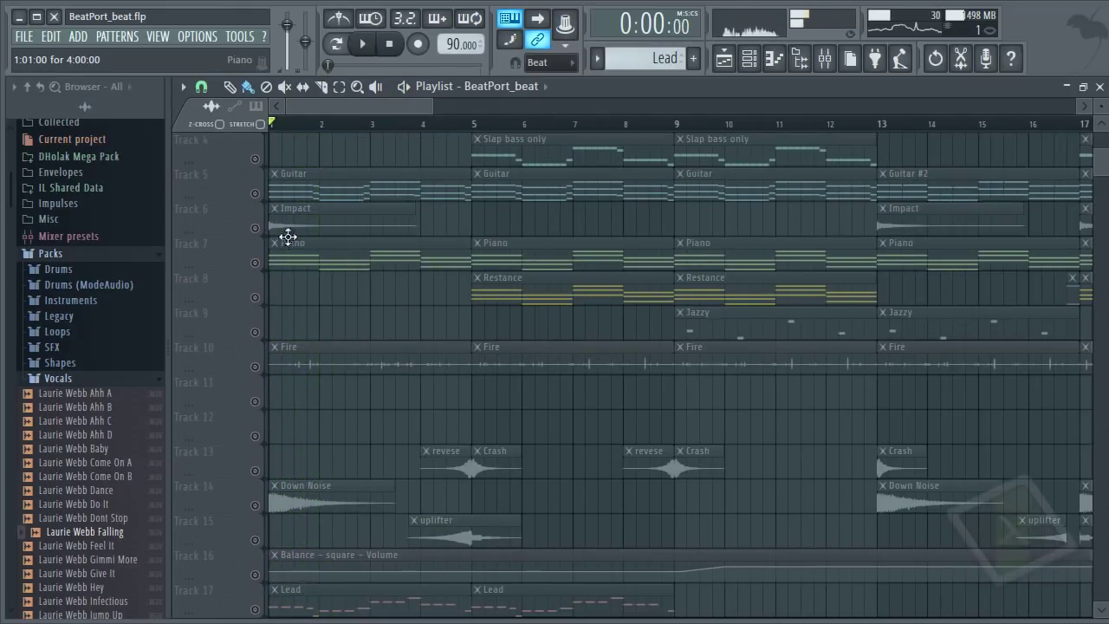
{"action": "left_click", "coordinate": [257, 229]}
{"action": "key", "text": "space"}
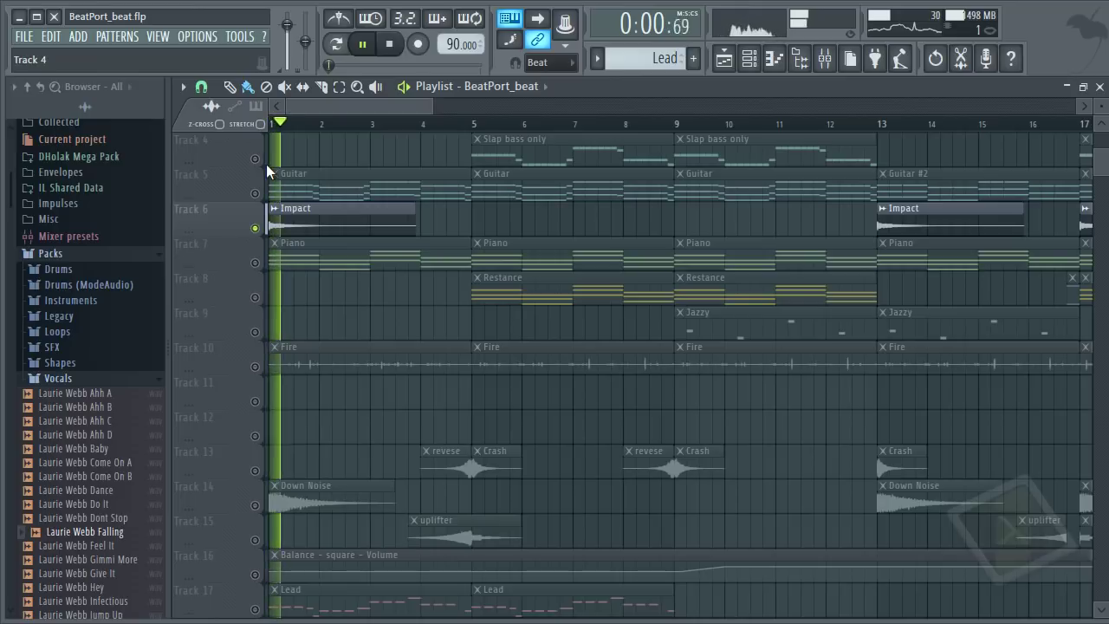
{"action": "key", "text": "space"}
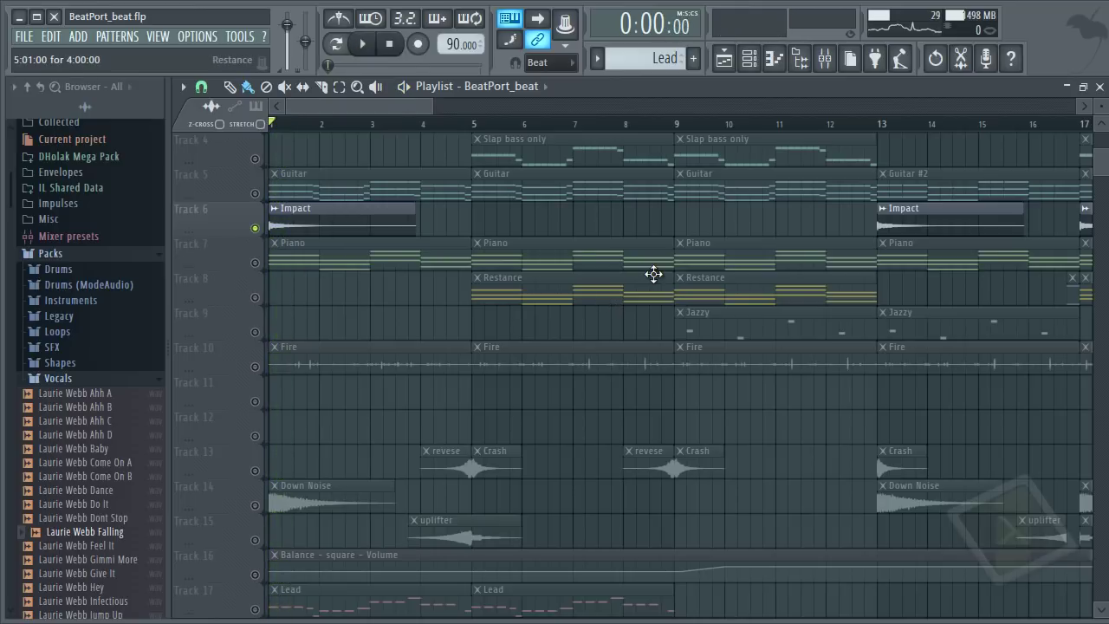
{"action": "scroll", "coordinate": [653, 273], "scroll_direction": "down", "scroll_amount": 3}
{"action": "key", "text": "space"}
{"action": "left_click", "coordinate": [594, 120]}
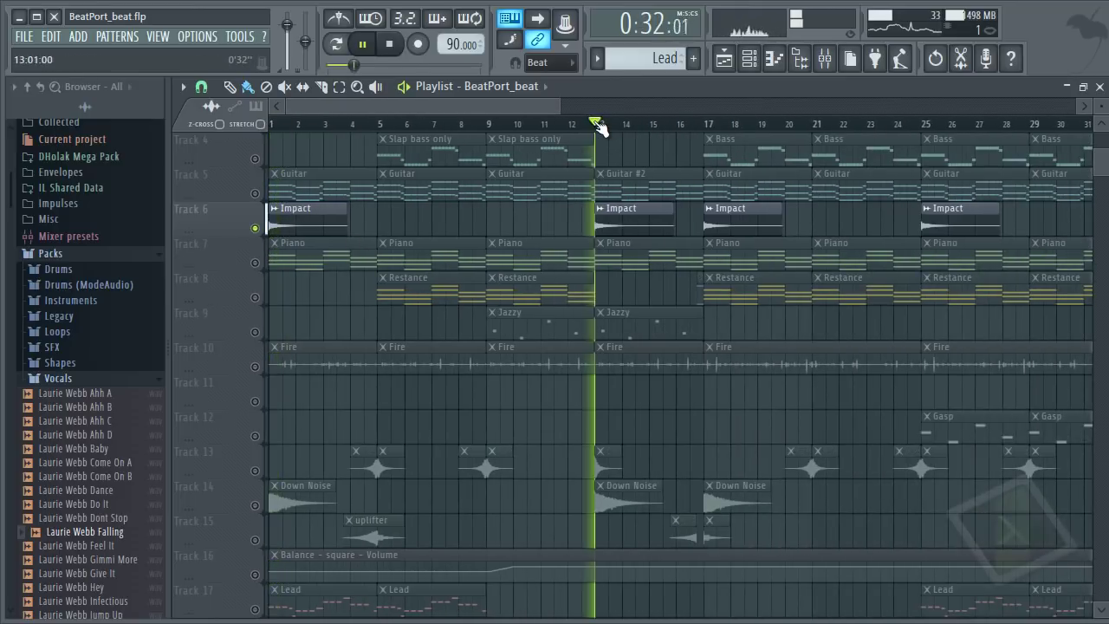
{"action": "key", "text": "space"}
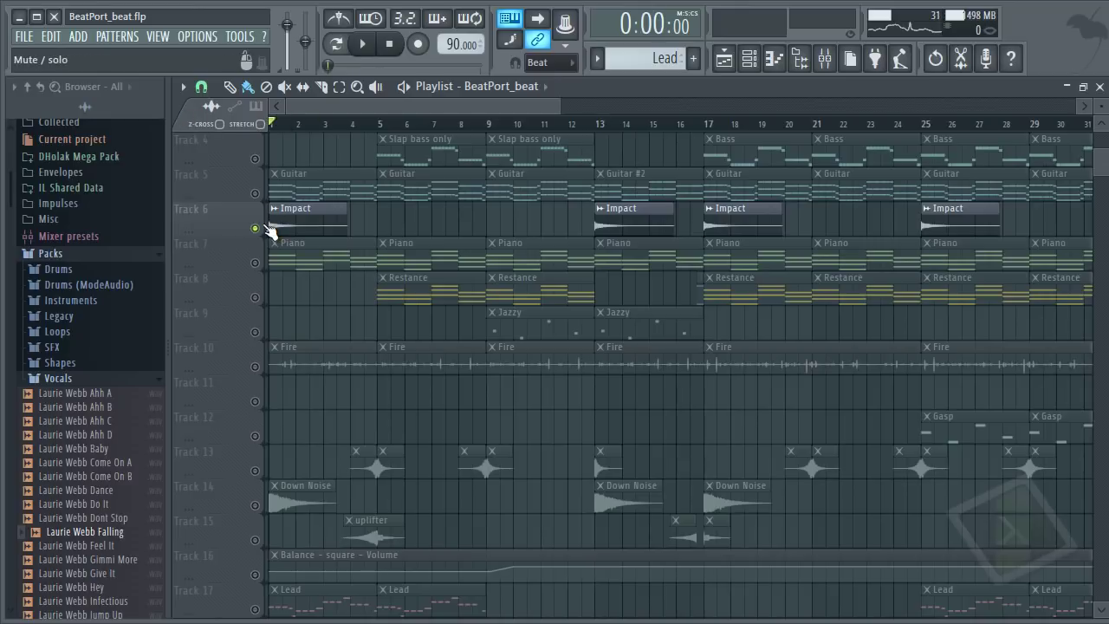
Step: Check the Audio group in the channel rack and unmute all playlist tracks from the BeatPort_beat track
{"action": "scroll", "coordinate": [340, 324], "scroll_direction": "down", "scroll_amount": 8}
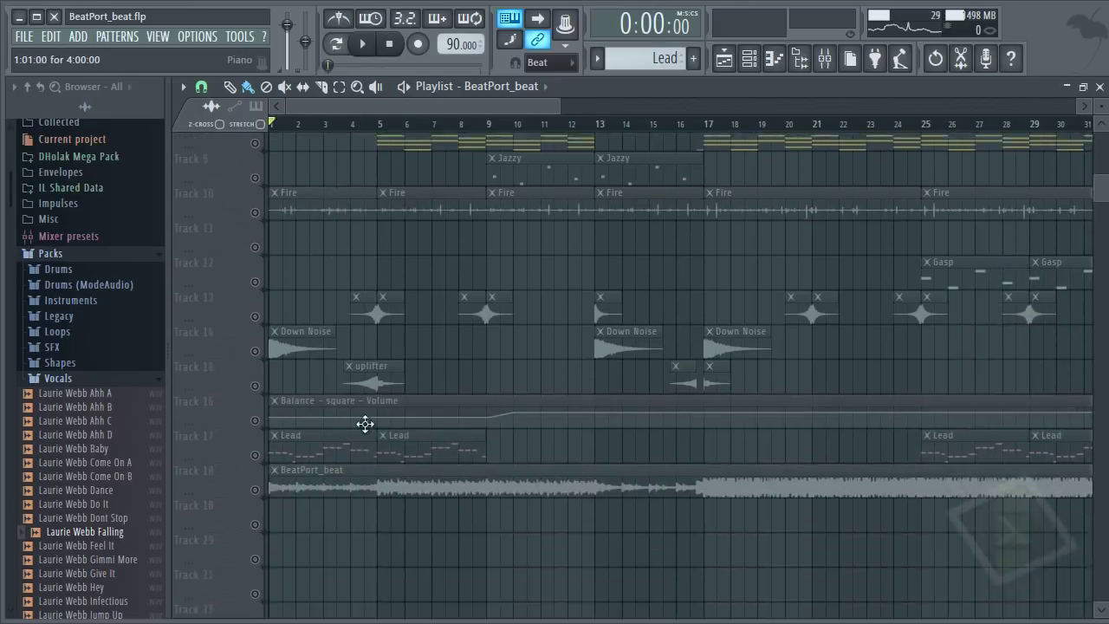
{"action": "scroll", "coordinate": [356, 527], "scroll_direction": "down", "scroll_amount": 3}
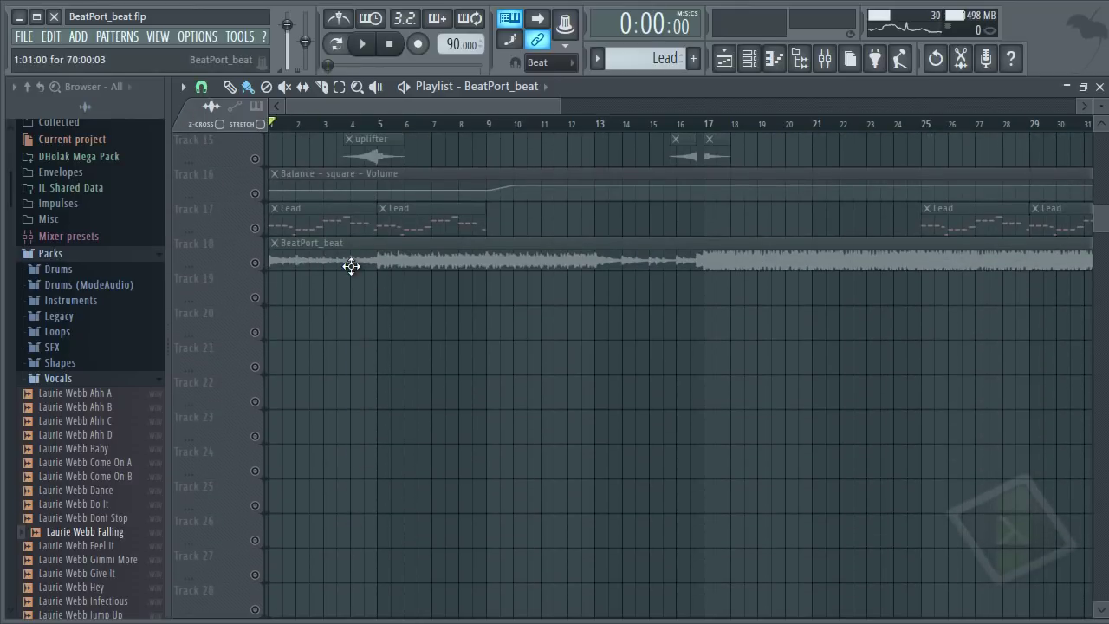
{"action": "left_click", "coordinate": [749, 58]}
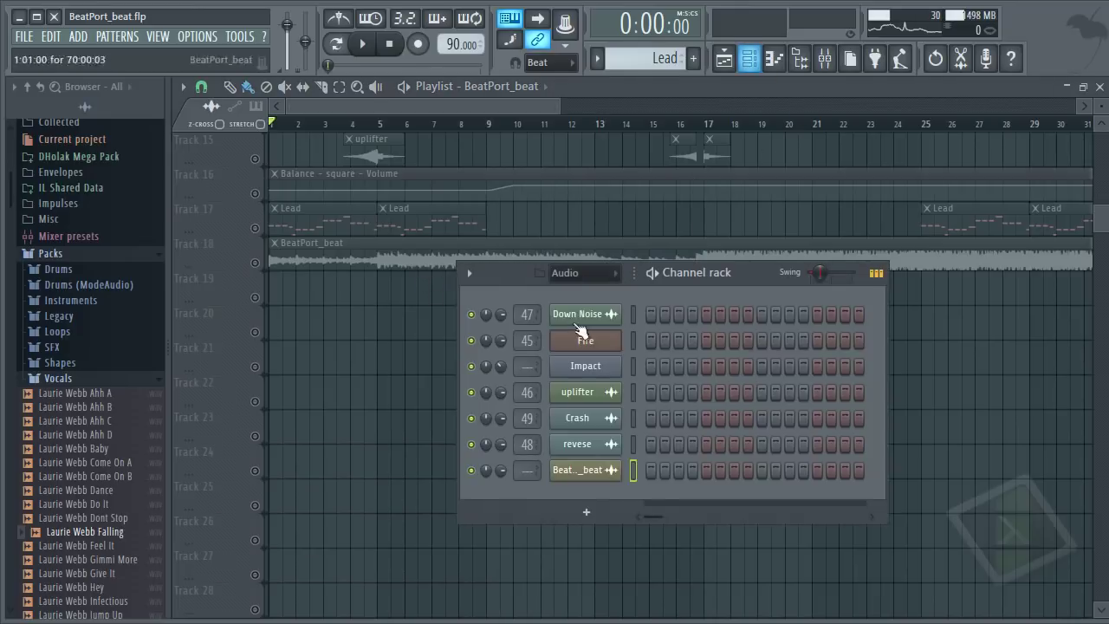
{"action": "right_click", "coordinate": [472, 470]}
{"action": "left_click", "coordinate": [522, 366]}
{"action": "right_click", "coordinate": [258, 263]}
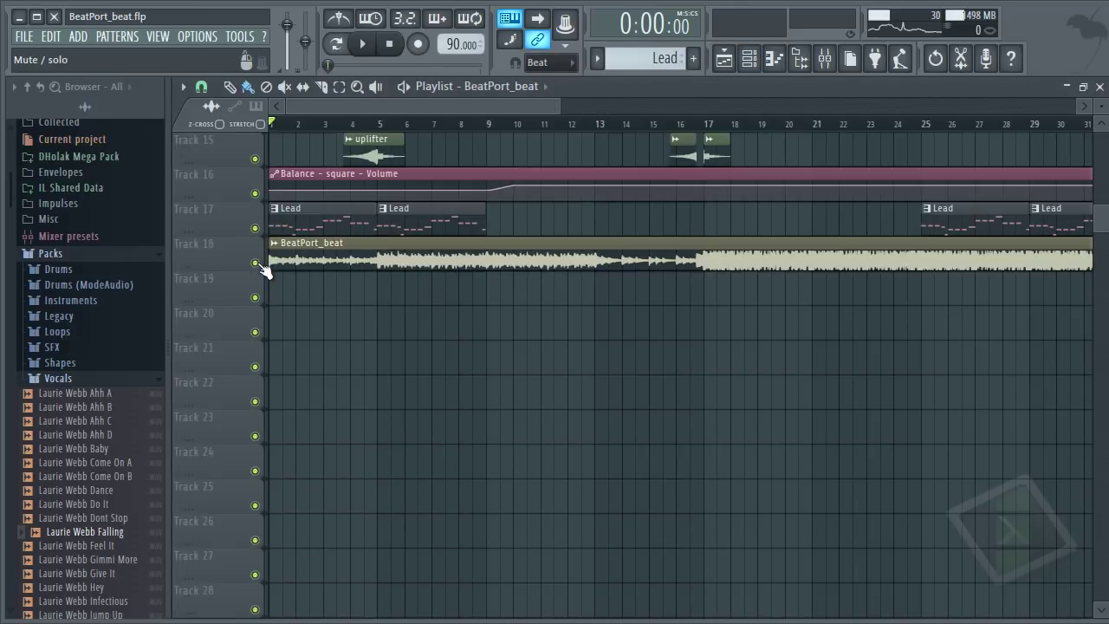
Step: Highlight the opening Guitar, Impact, Piano and Fire clips at bar 1, and clear the selection
{"action": "scroll", "coordinate": [372, 405], "scroll_direction": "up", "scroll_amount": 3}
{"action": "scroll", "coordinate": [403, 352], "scroll_direction": "up", "scroll_amount": 7}
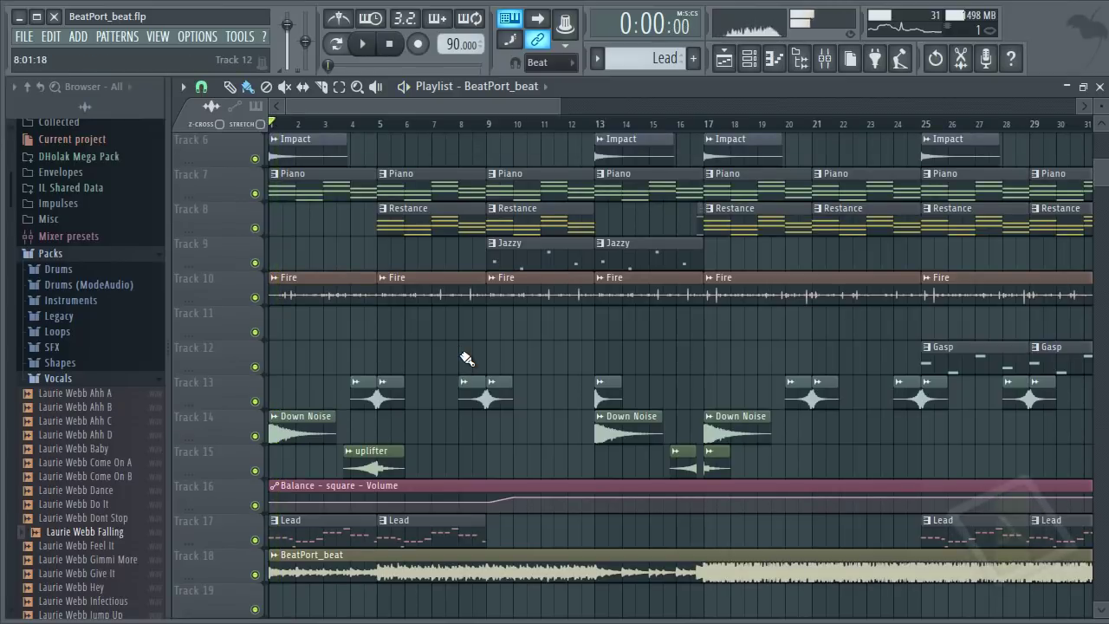
{"action": "scroll", "coordinate": [467, 358], "scroll_direction": "up", "scroll_amount": 3}
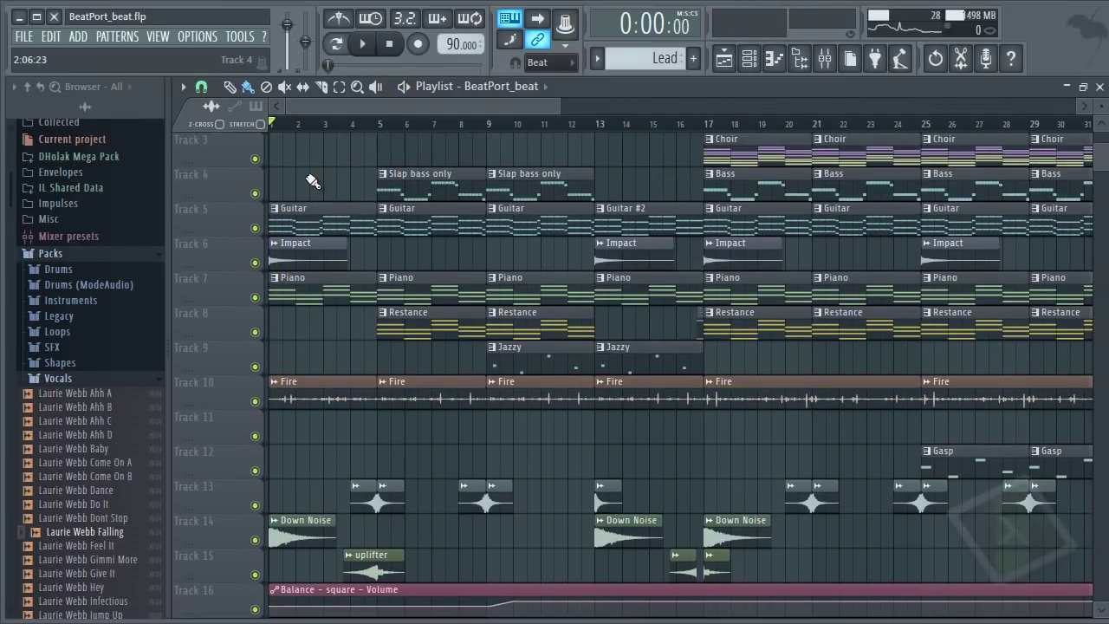
{"action": "left_click_drag", "start_coordinate": [319, 362], "coordinate": [329, 454]}
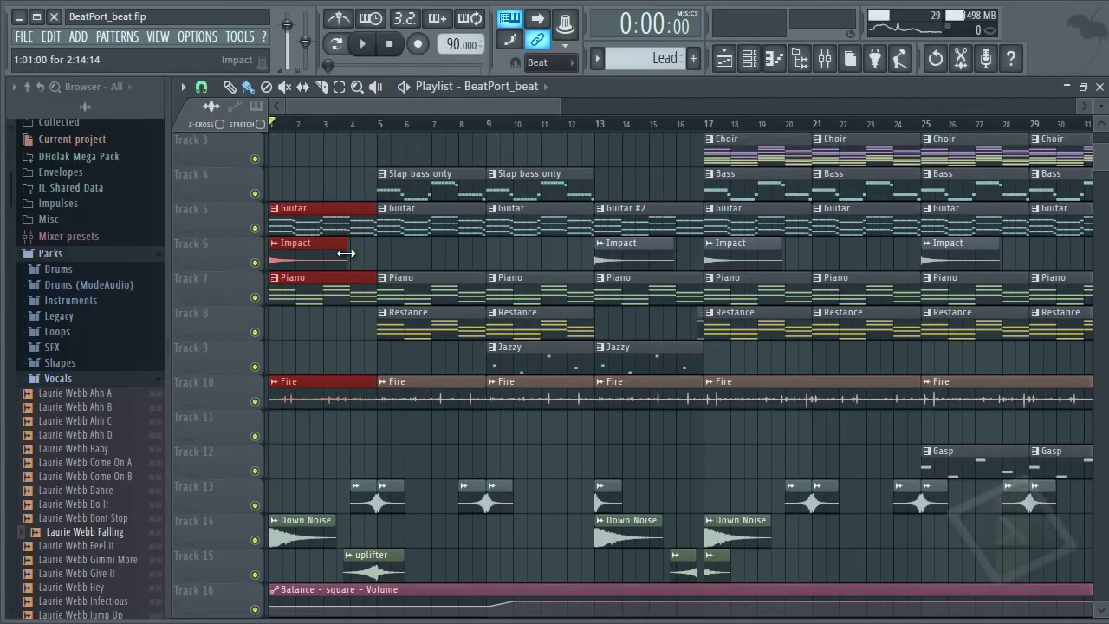
{"action": "key", "text": "ctrl+d"}
Step: Play the arrangement from just before bar 5 to hear the Slap bass only and Restance clips enter
{"action": "scroll", "coordinate": [347, 253], "scroll_direction": "up", "scroll_amount": 5}
{"action": "left_click_drag", "start_coordinate": [450, 265], "coordinate": [563, 297]}
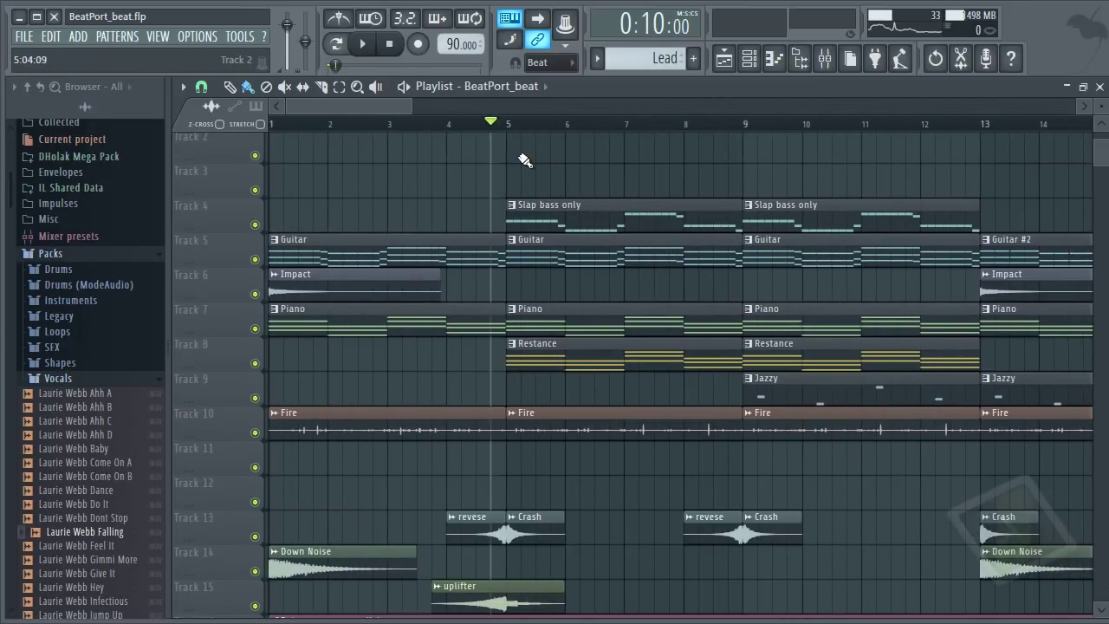
{"action": "key", "text": "space"}
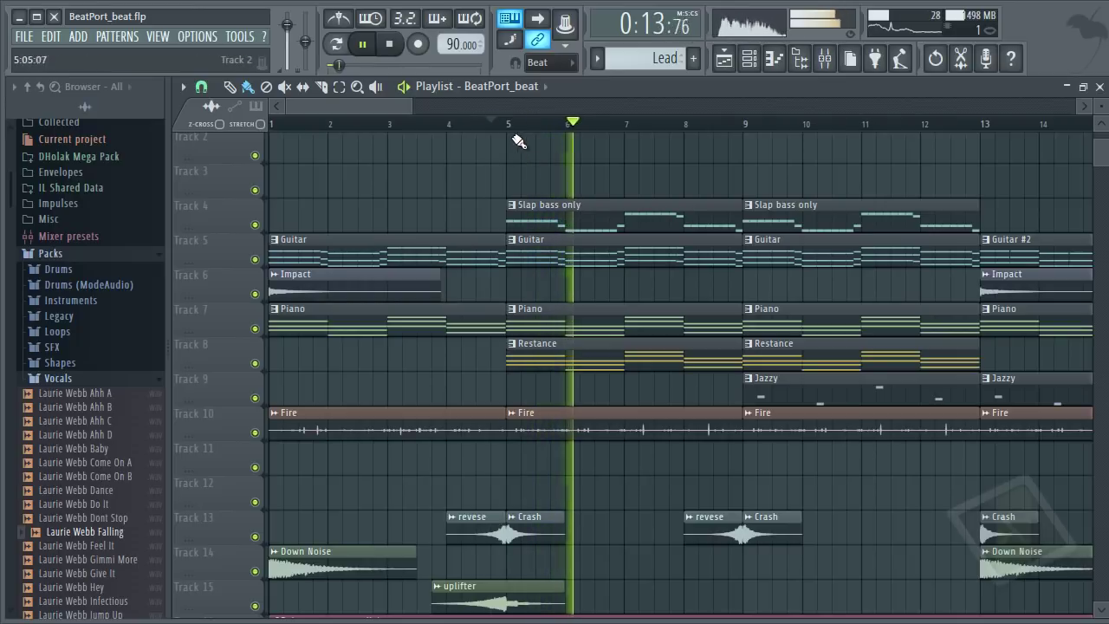
{"action": "key", "text": "space"}
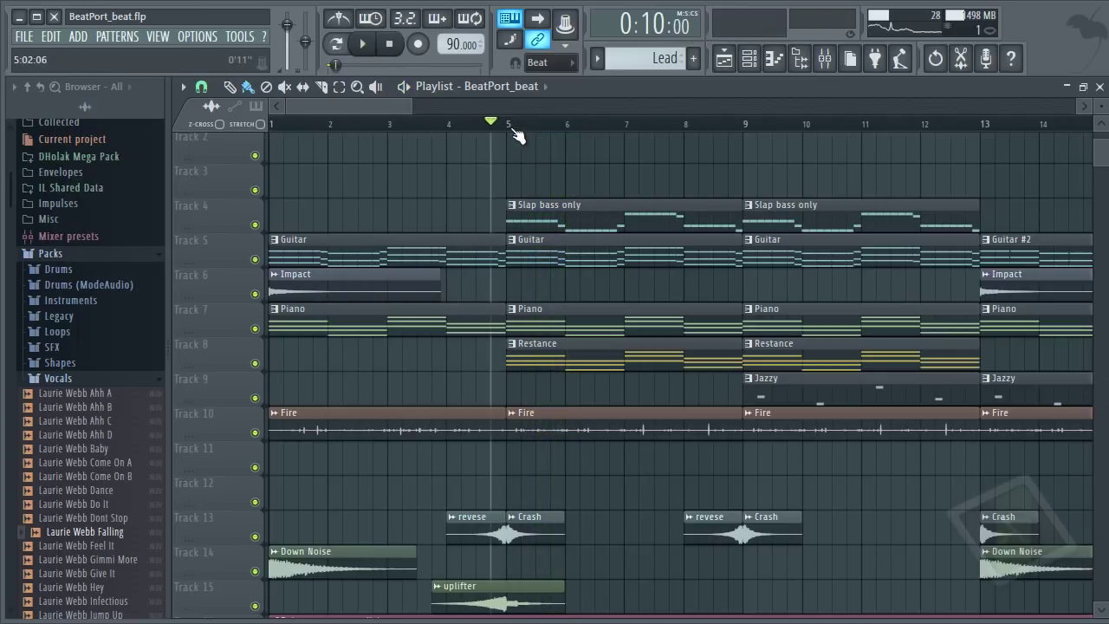
{"action": "left_click", "coordinate": [511, 357]}
{"action": "key", "text": "space"}
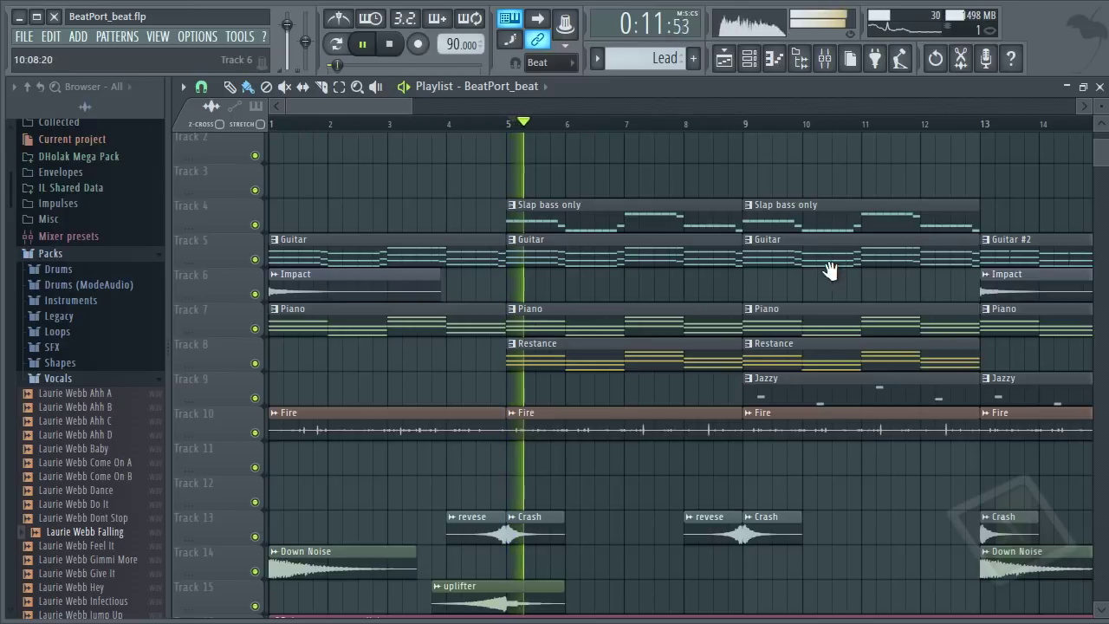
{"action": "scroll", "coordinate": [564, 317], "scroll_direction": "down", "scroll_amount": 3}
{"action": "scroll", "coordinate": [564, 317], "scroll_direction": "down", "scroll_amount": 2}
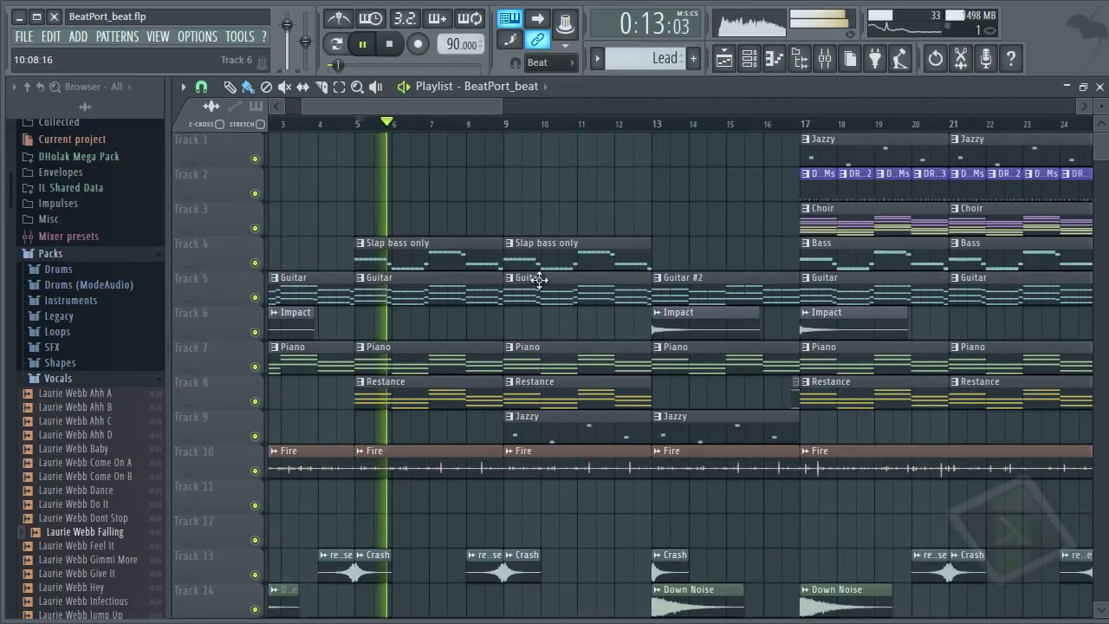
{"action": "key", "text": "space"}
Step: Highlight the Jazzy clip on Track 9 and play the arrangement from just before bar 9
{"action": "left_click", "coordinate": [495, 124]}
{"action": "left_click_drag", "start_coordinate": [589, 184], "coordinate": [600, 439]}
{"action": "key", "text": "ctrl+d"}
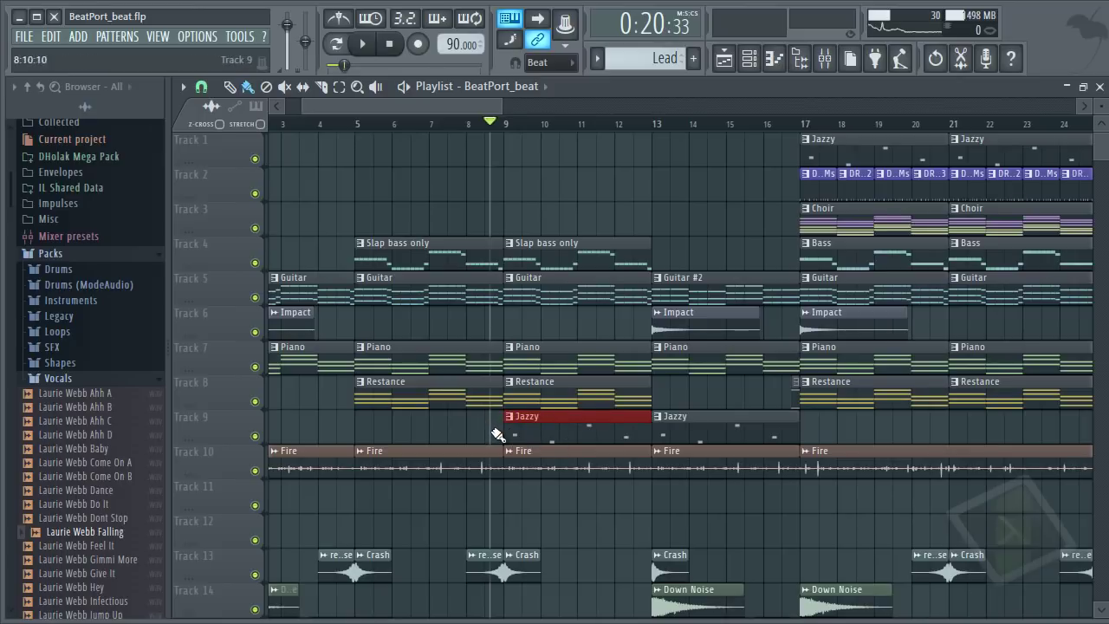
{"action": "key", "text": "space"}
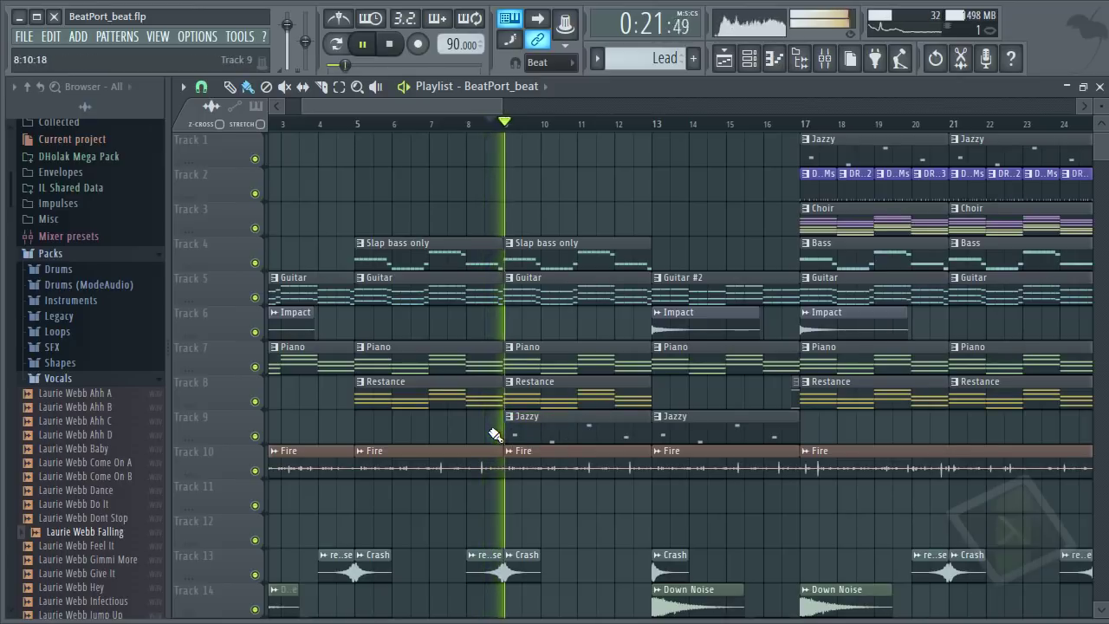
{"action": "scroll", "coordinate": [495, 435], "scroll_direction": "down", "scroll_amount": 2}
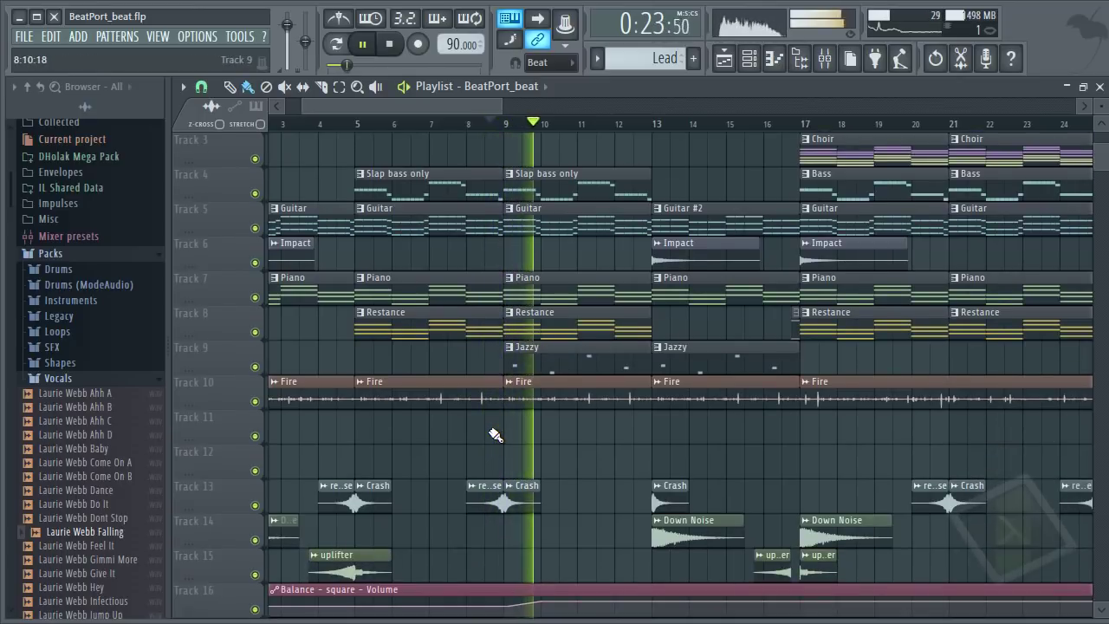
{"action": "key", "text": "space"}
Step: Play the Guitar #2 breakdown from just before bar 13 into bar 16
{"action": "left_click_drag", "start_coordinate": [442, 137], "coordinate": [591, 371]}
{"action": "key", "text": "ctrl+d"}
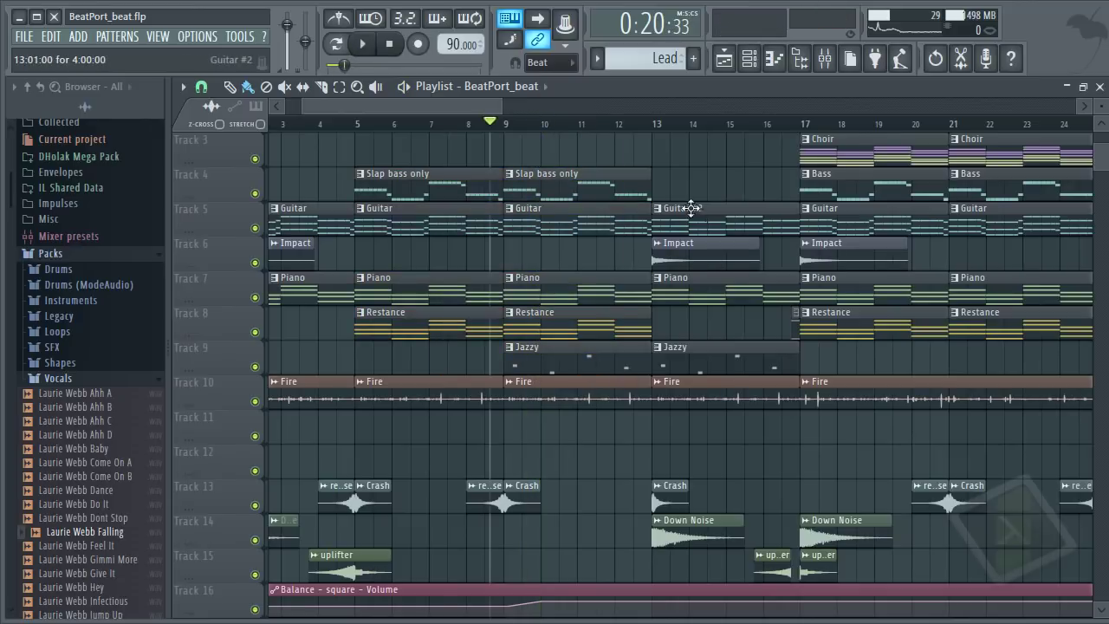
{"action": "key", "text": "space"}
{"action": "left_click", "coordinate": [642, 124]}
{"action": "key", "text": "space"}
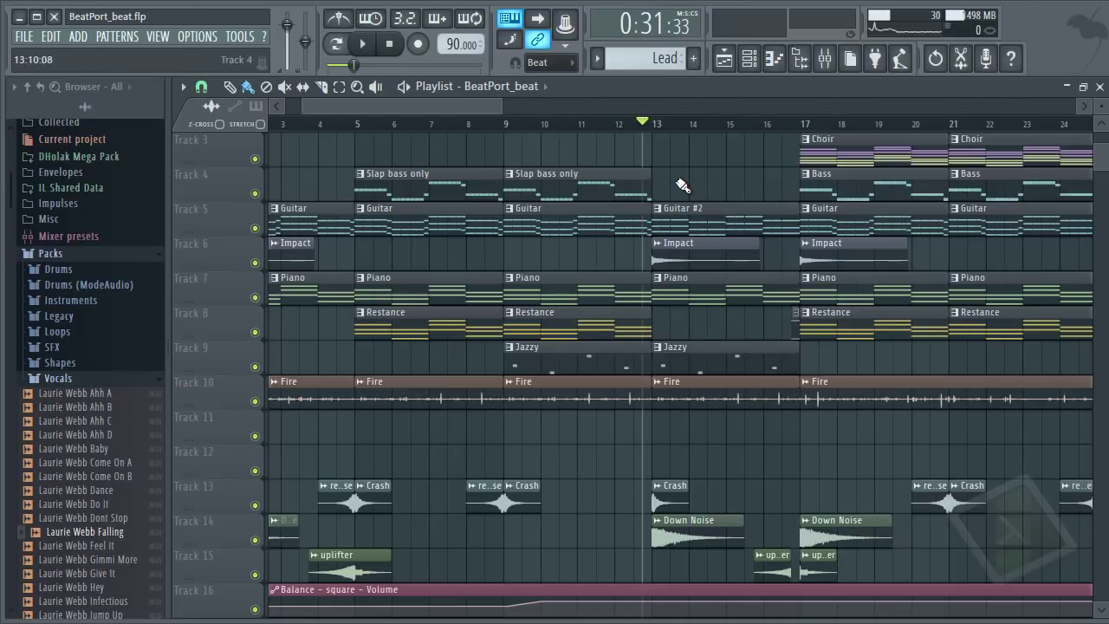
{"action": "key", "text": "space"}
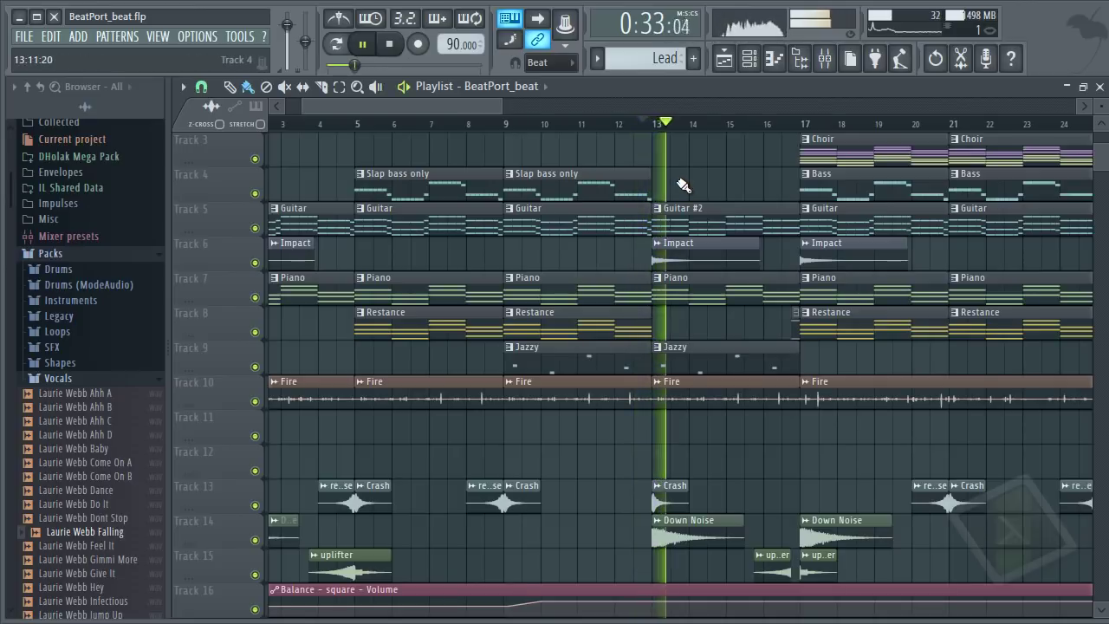
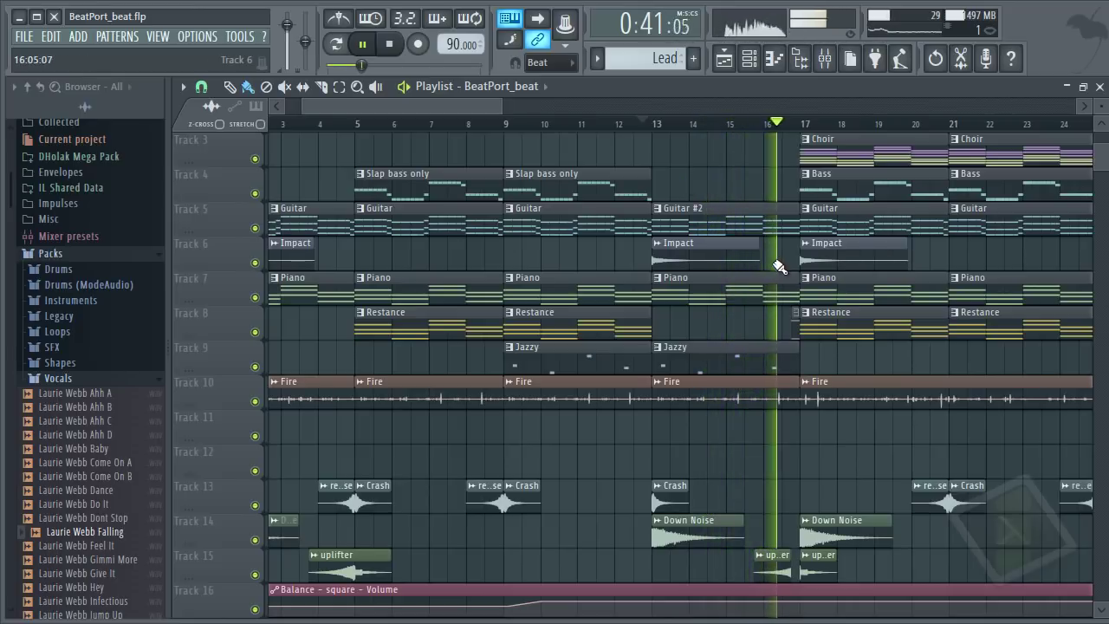
{"action": "key", "text": "space"}
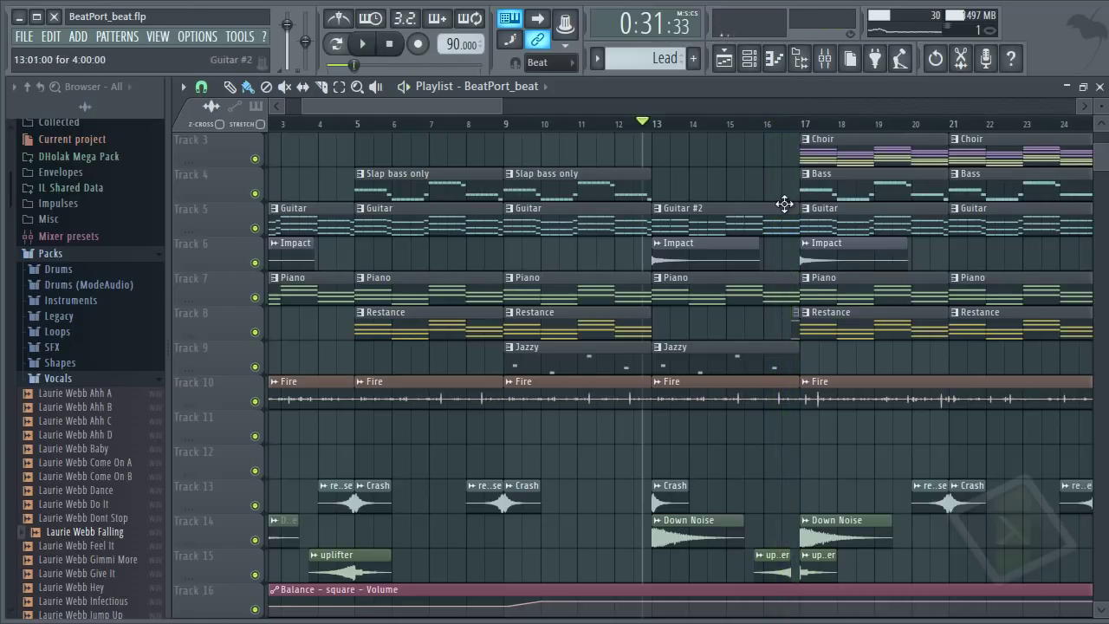
Step: Open the short Bass clip before bar 17 on Track 8 and examine its SUBB channel's 3x Osc settings
{"action": "scroll", "coordinate": [782, 203], "scroll_direction": "up", "scroll_amount": 2}
{"action": "scroll", "coordinate": [783, 203], "scroll_direction": "up", "scroll_amount": 5}
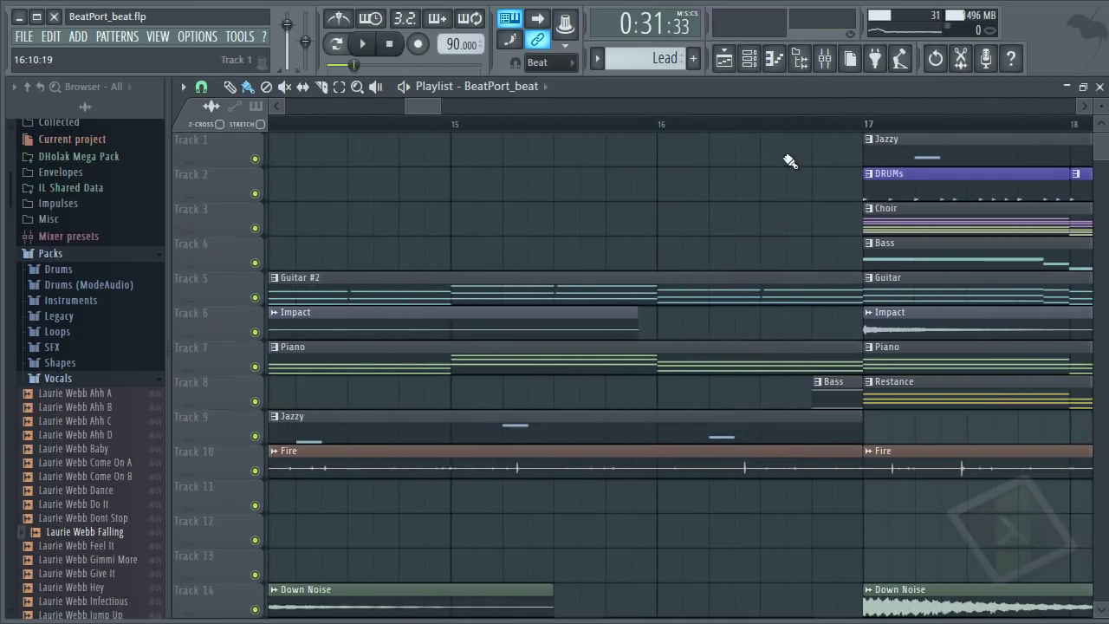
{"action": "double_click", "coordinate": [831, 382]}
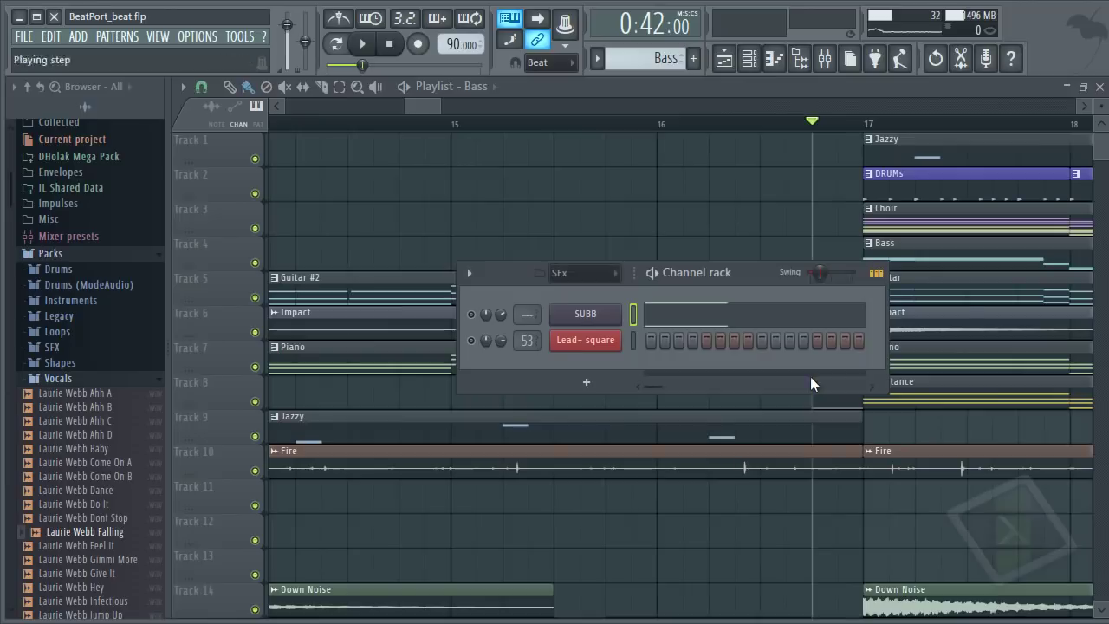
{"action": "left_click", "coordinate": [586, 317]}
{"action": "key", "text": "Escape"}
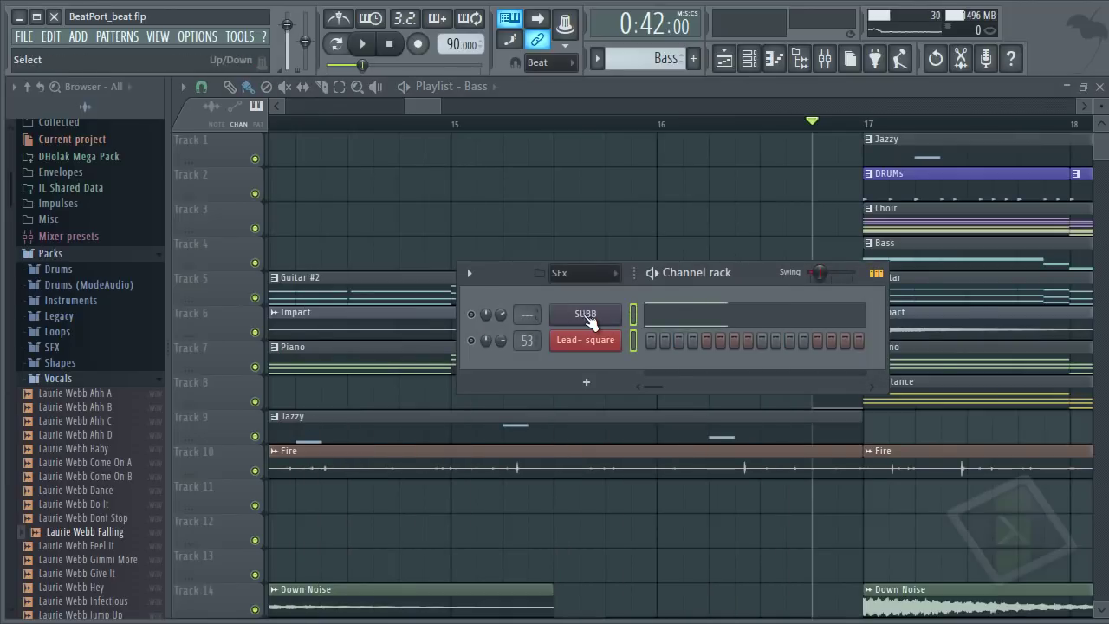
{"action": "left_click", "coordinate": [586, 315]}
{"action": "left_click", "coordinate": [328, 313]}
{"action": "left_click_drag", "start_coordinate": [436, 280], "coordinate": [496, 170]}
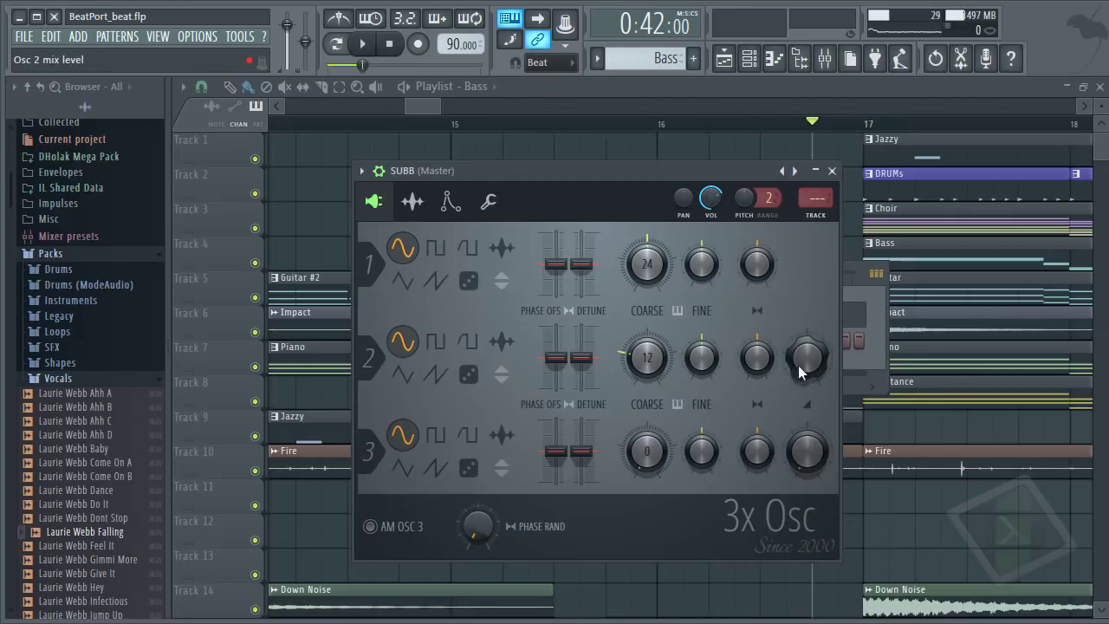
{"action": "key", "text": "Escape"}
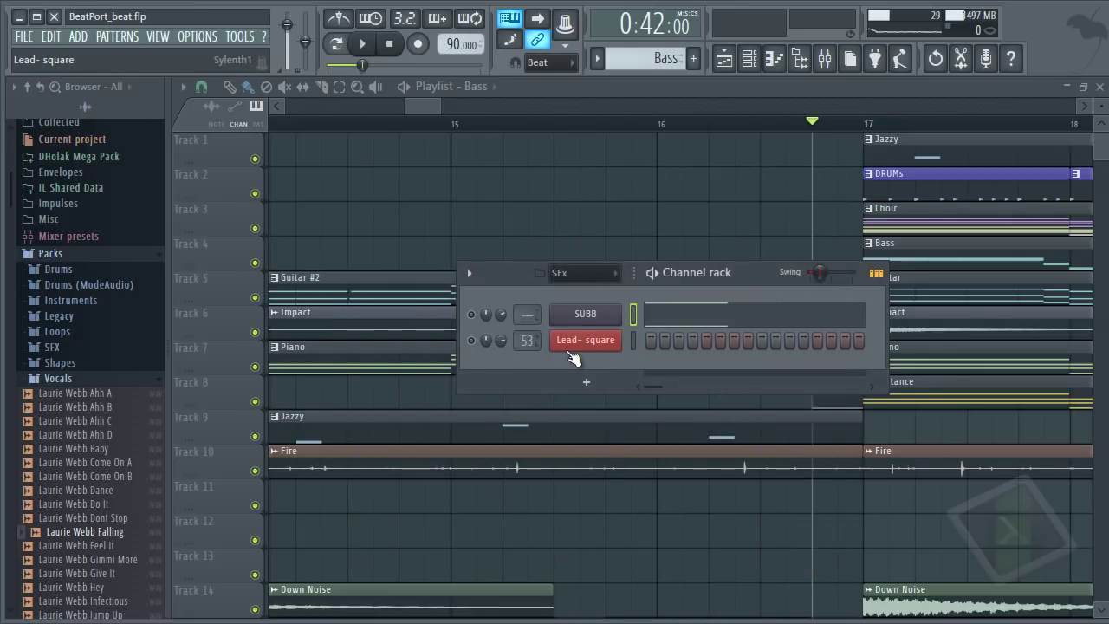
Step: Open the SUBB channel's piano roll and look over its G4 and G2 notes
{"action": "left_click", "coordinate": [682, 318]}
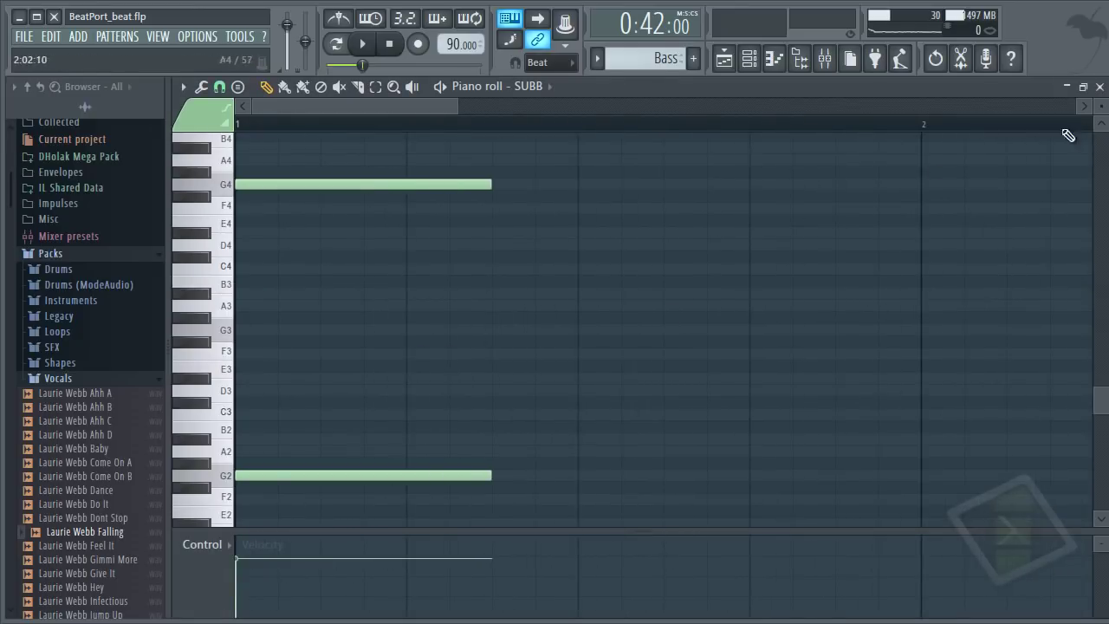
{"action": "left_click_drag", "start_coordinate": [1103, 102], "coordinate": [1102, 115]}
{"action": "scroll", "coordinate": [675, 278], "scroll_direction": "down", "scroll_amount": 2}
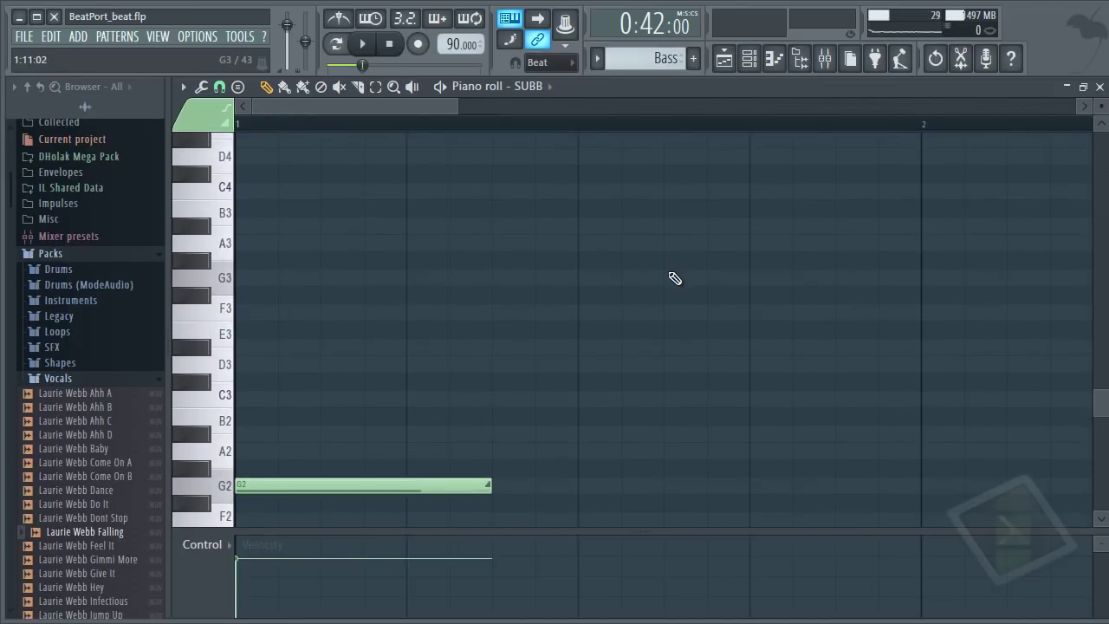
{"action": "scroll", "coordinate": [675, 278], "scroll_direction": "down", "scroll_amount": 1}
{"action": "scroll", "coordinate": [517, 474], "scroll_direction": "down", "scroll_amount": 1}
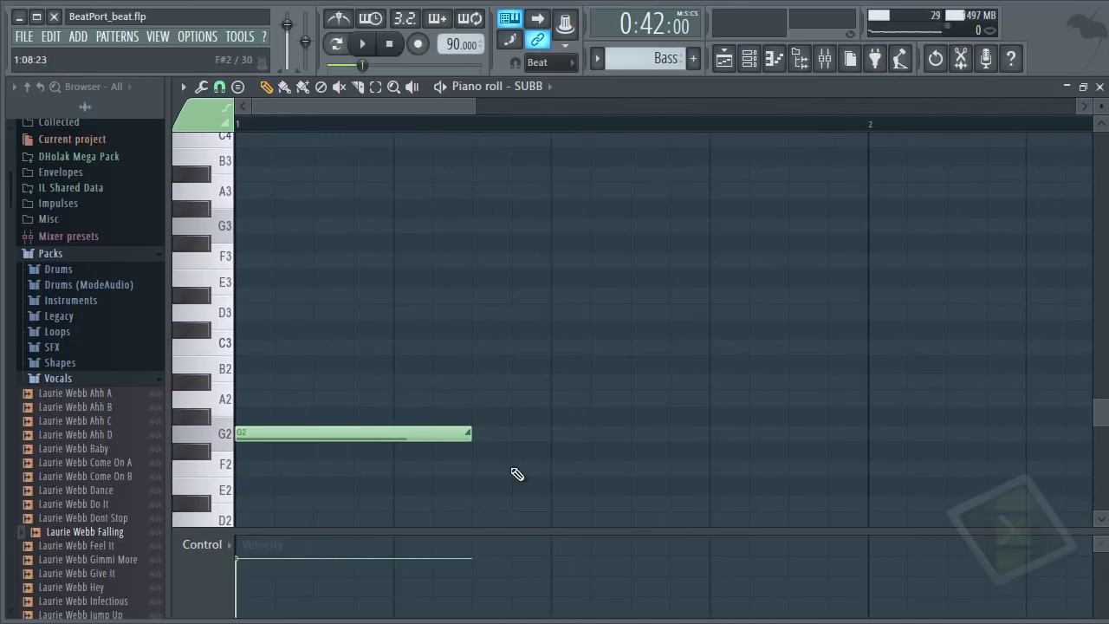
Step: Inspect the note properties of the G2 slide note, leaving without changes
{"action": "double_click", "coordinate": [412, 445]}
{"action": "left_click", "coordinate": [528, 460]}
{"action": "right_click", "coordinate": [461, 454]}
{"action": "double_click", "coordinate": [447, 434]}
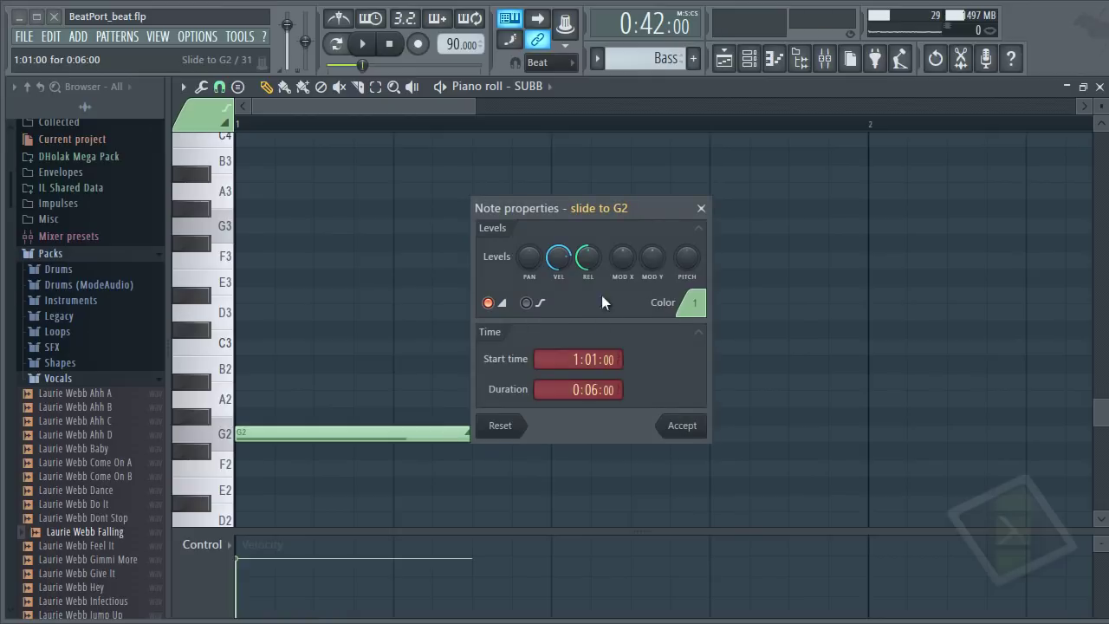
{"action": "key", "text": "Escape"}
Step: View the SUBB channel's G4 note, close the piano roll and audition the Bass pattern on its own
{"action": "scroll", "coordinate": [404, 413], "scroll_direction": "up", "scroll_amount": 5}
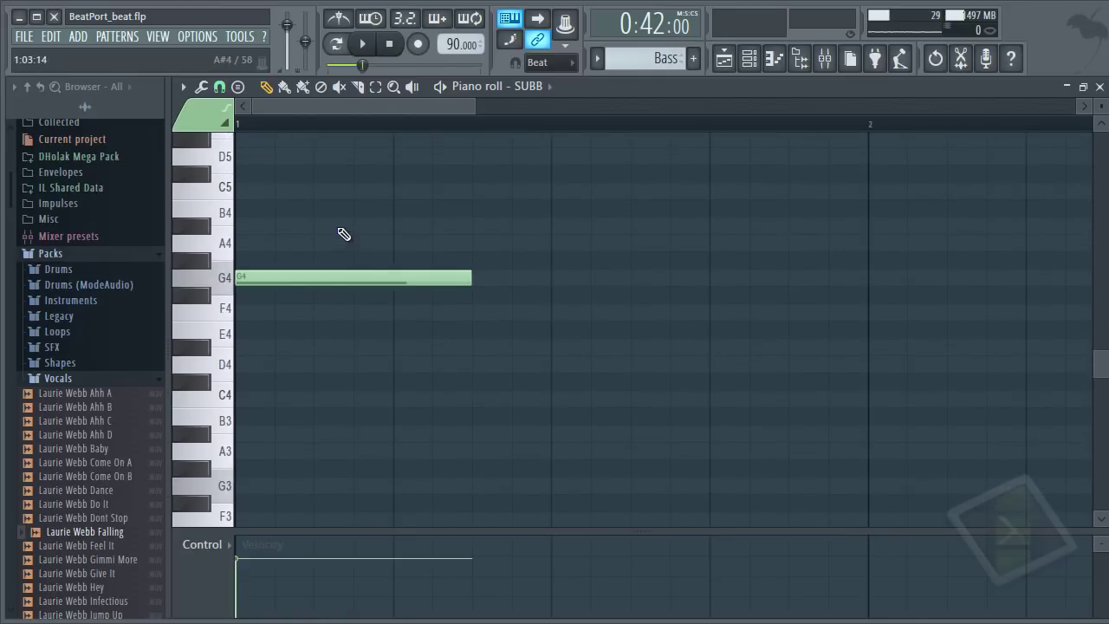
{"action": "key", "text": "ctrl+a"}
{"action": "key", "text": "ctrl+d"}
{"action": "key", "text": "Escape"}
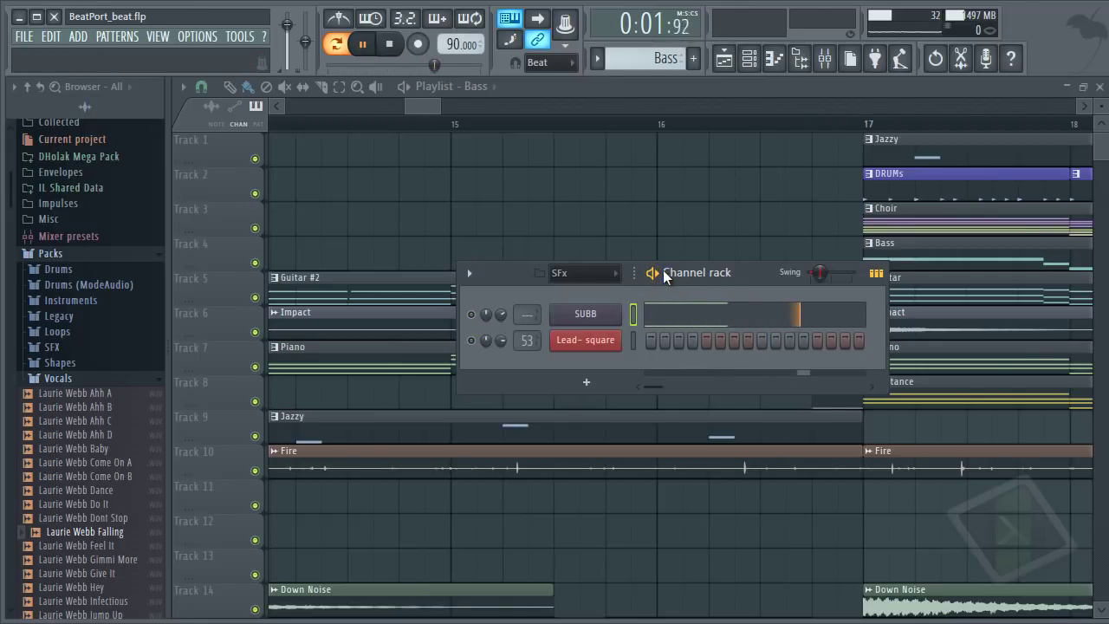
{"action": "key", "text": "F6"}
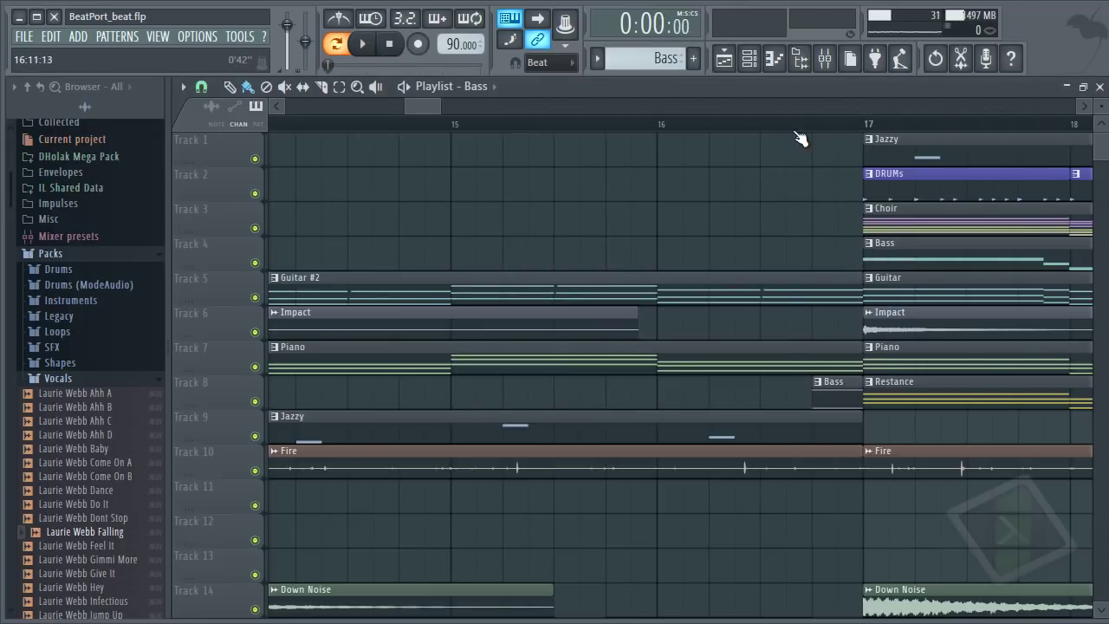
Step: Recheck the Bass clip's channels and play the song from late in bar 16 through the entry at bar 17
{"action": "left_click", "coordinate": [794, 132]}
{"action": "key", "text": "space"}
{"action": "key", "text": "space"}
{"action": "double_click", "coordinate": [826, 387]}
{"action": "key", "text": "Escape"}
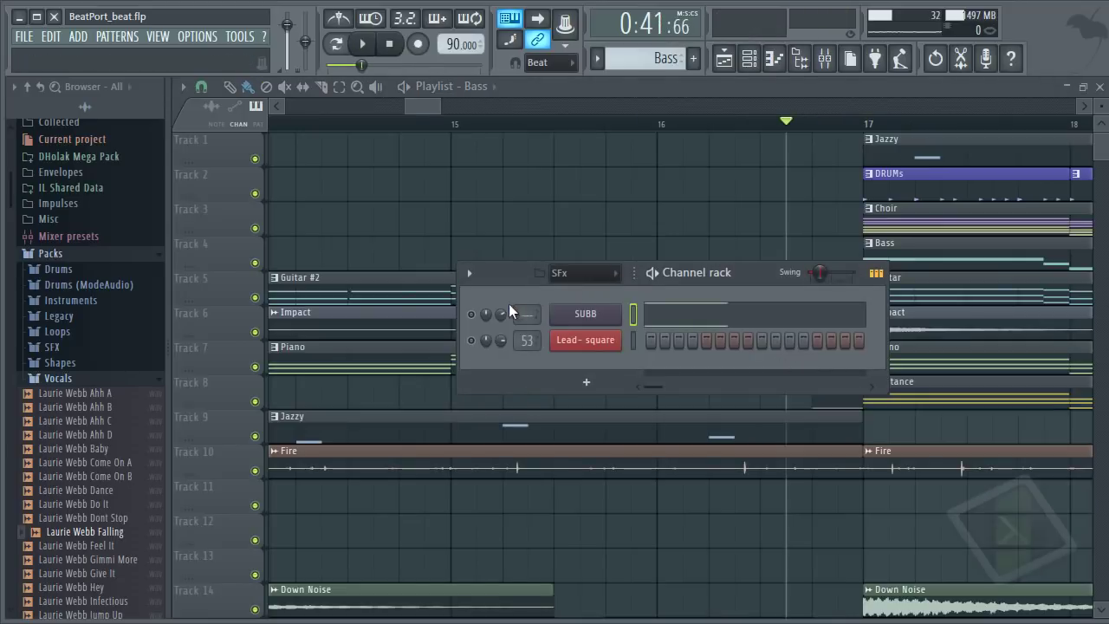
{"action": "key", "text": "F6"}
{"action": "key", "text": "space"}
{"action": "scroll", "coordinate": [795, 137], "scroll_direction": "down", "scroll_amount": 2}
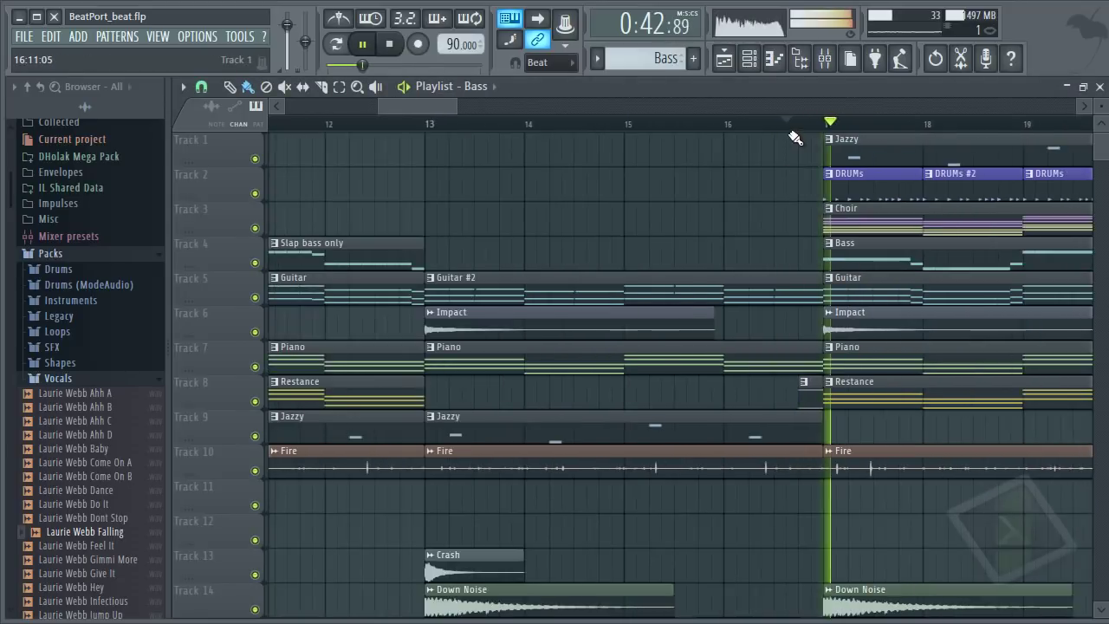
{"action": "scroll", "coordinate": [801, 139], "scroll_direction": "down", "scroll_amount": 1}
{"action": "scroll", "coordinate": [880, 130], "scroll_direction": "up", "scroll_amount": 3}
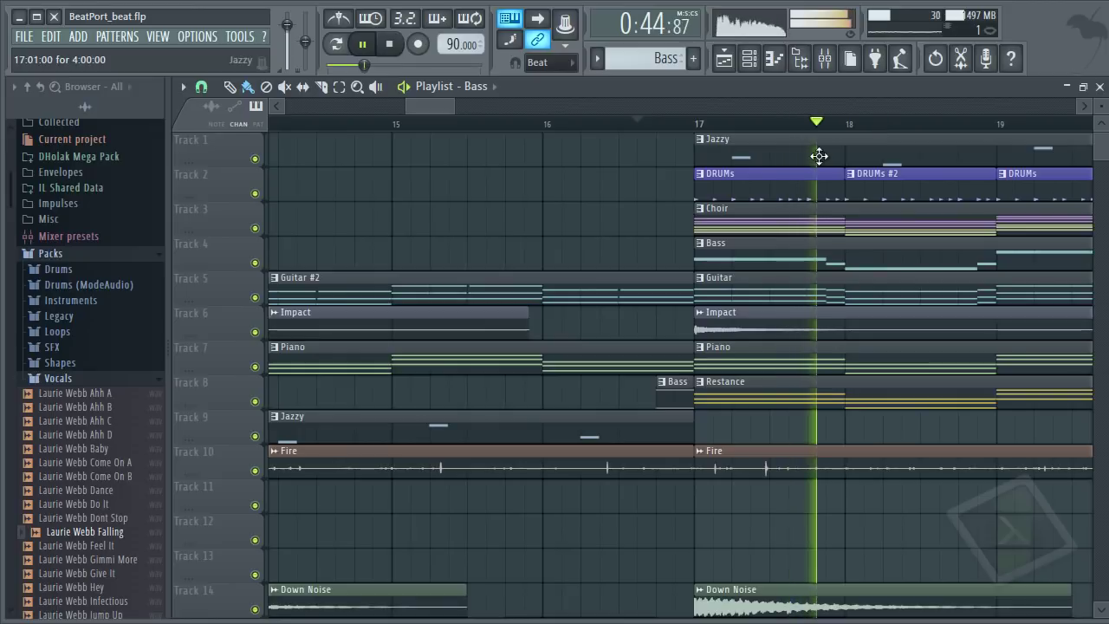
Step: Play the song from bar 17 and look over the layered Jazzy, DRUMs, Choir, Bass and Guitar clips
{"action": "scroll", "coordinate": [438, 106], "scroll_direction": "right", "scroll_amount": 4}
{"action": "key", "text": "space"}
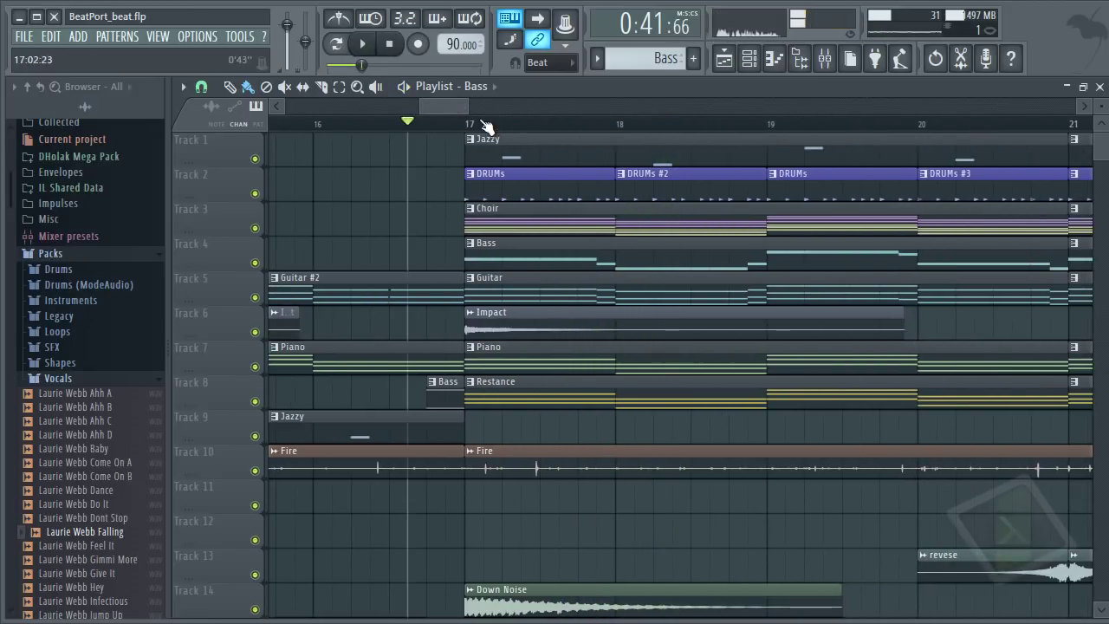
{"action": "scroll", "coordinate": [688, 239], "scroll_direction": "down", "scroll_amount": 3}
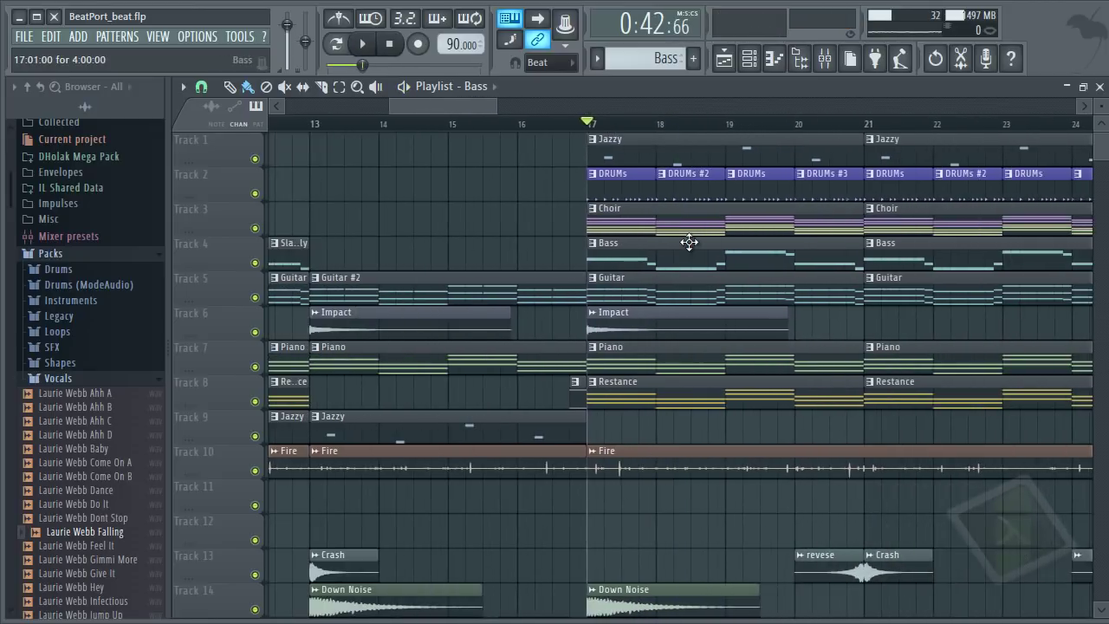
{"action": "scroll", "coordinate": [660, 330], "scroll_direction": "down", "scroll_amount": 3}
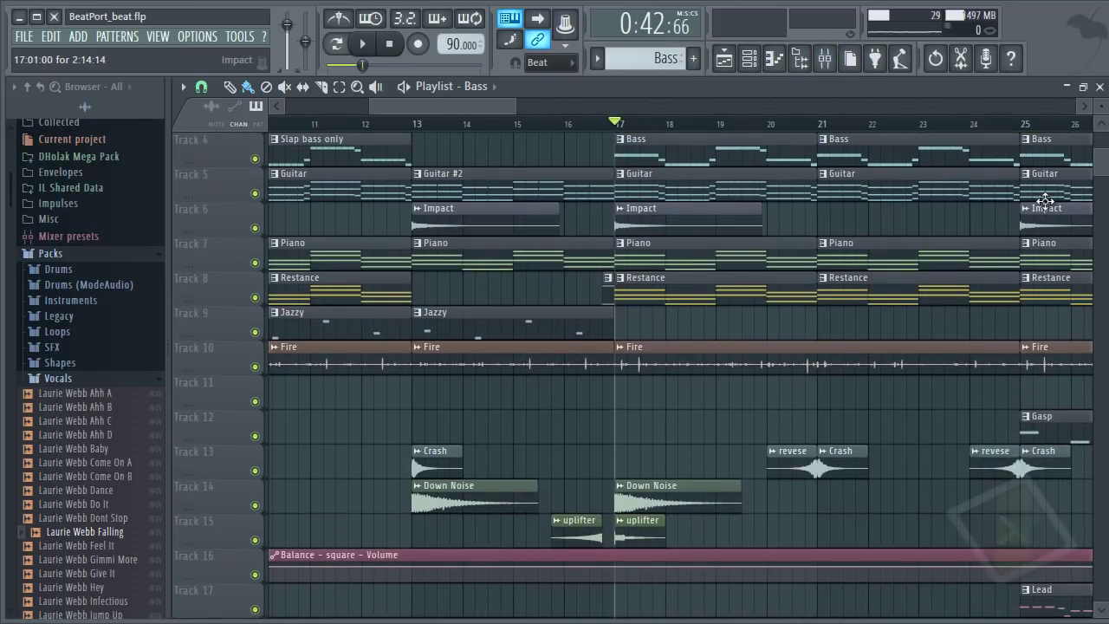
{"action": "key", "text": "space"}
{"action": "left_click_drag", "start_coordinate": [1102, 106], "coordinate": [1102, 104]}
{"action": "scroll", "coordinate": [993, 269], "scroll_direction": "up", "scroll_amount": 2}
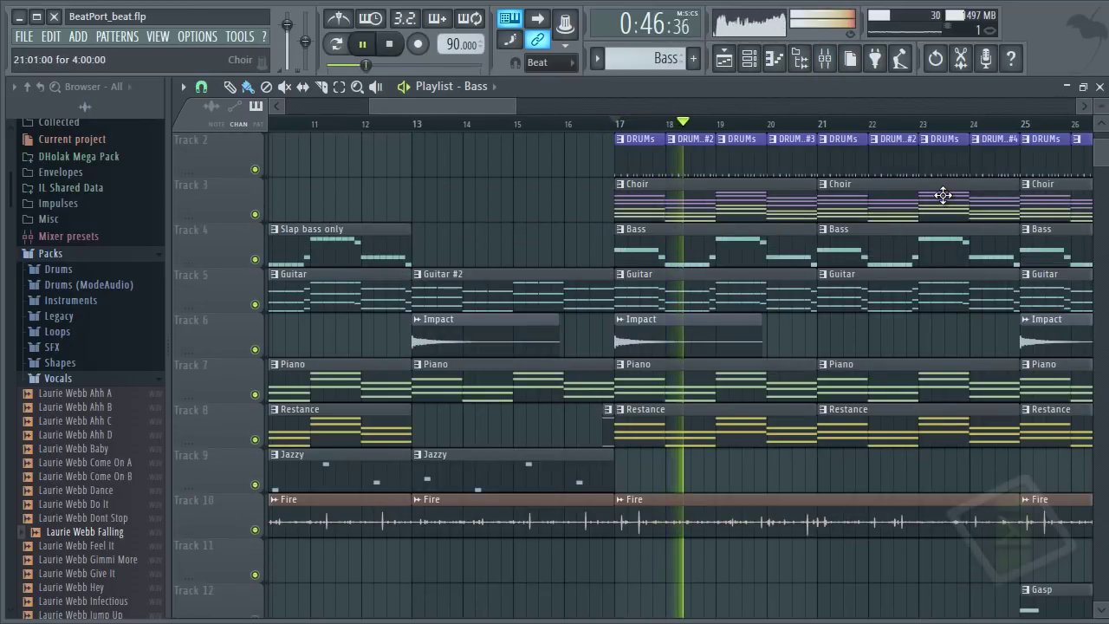
{"action": "scroll", "coordinate": [942, 195], "scroll_direction": "up", "scroll_amount": 2}
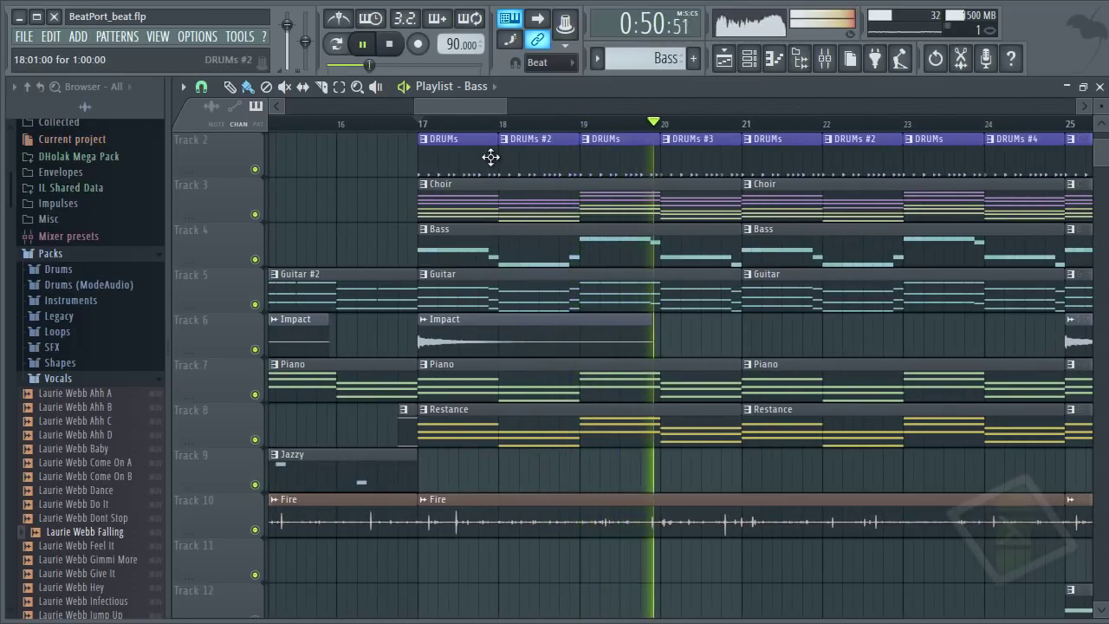
{"action": "key", "text": "space"}
Step: Play the song from bar 25 and look over the Gasp and Lead clips that enter there
{"action": "scroll", "coordinate": [502, 106], "scroll_direction": "right", "scroll_amount": 2}
{"action": "scroll", "coordinate": [567, 130], "scroll_direction": "down", "scroll_amount": 3}
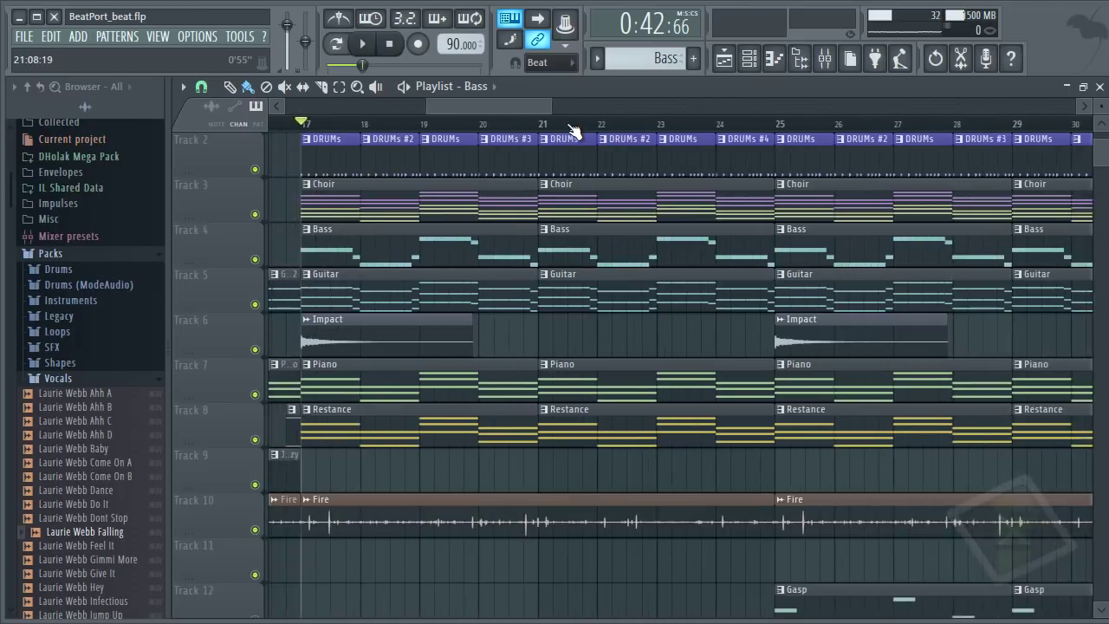
{"action": "left_click", "coordinate": [701, 126]}
{"action": "scroll", "coordinate": [735, 235], "scroll_direction": "down", "scroll_amount": 3}
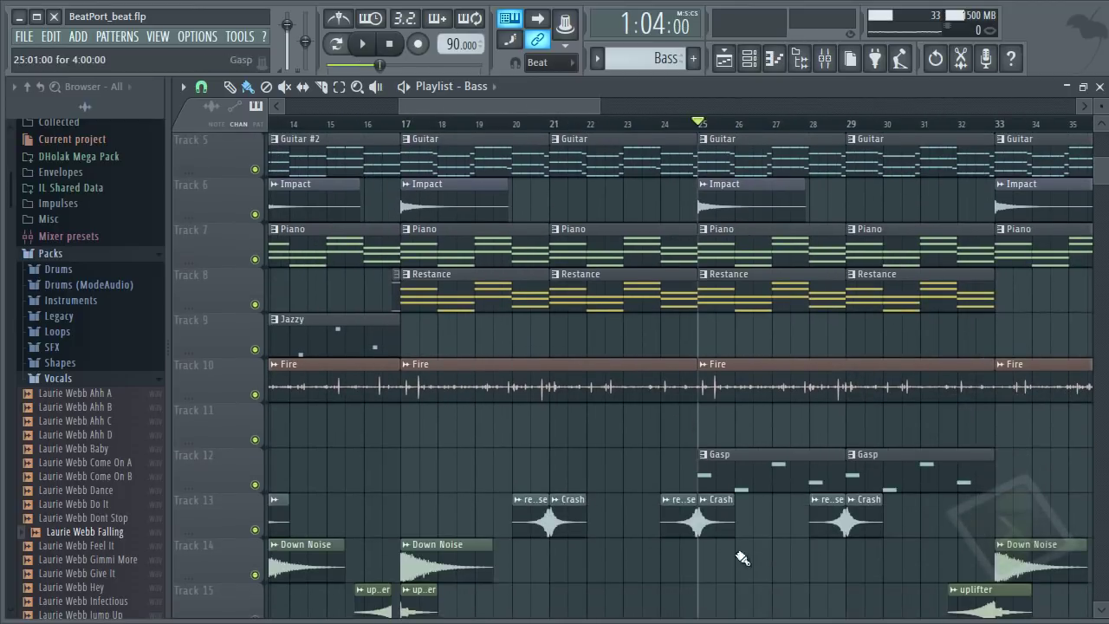
{"action": "key", "text": "space"}
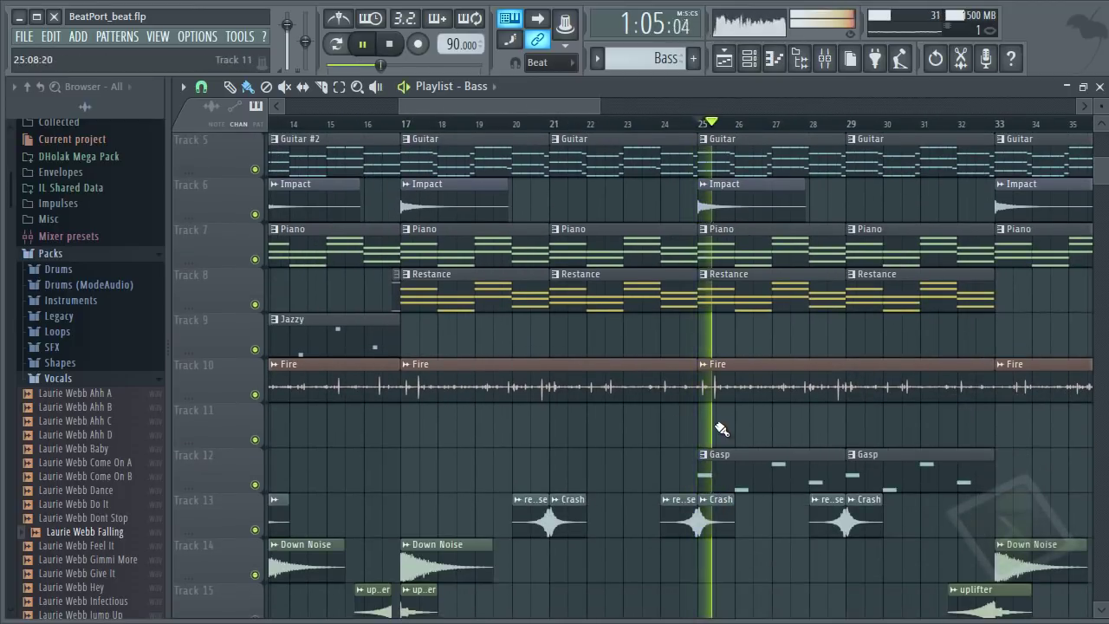
{"action": "scroll", "coordinate": [720, 427], "scroll_direction": "up", "scroll_amount": 1}
{"action": "scroll", "coordinate": [720, 427], "scroll_direction": "down", "scroll_amount": 6}
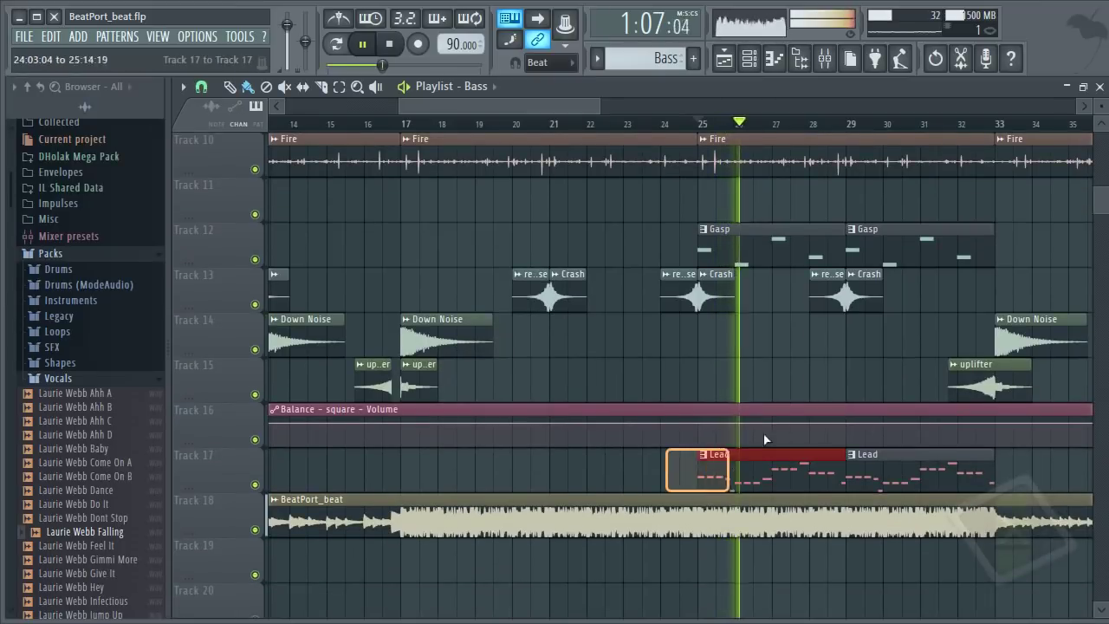
{"action": "scroll", "coordinate": [785, 378], "scroll_direction": "down", "scroll_amount": 2, "text": "ctrl"}
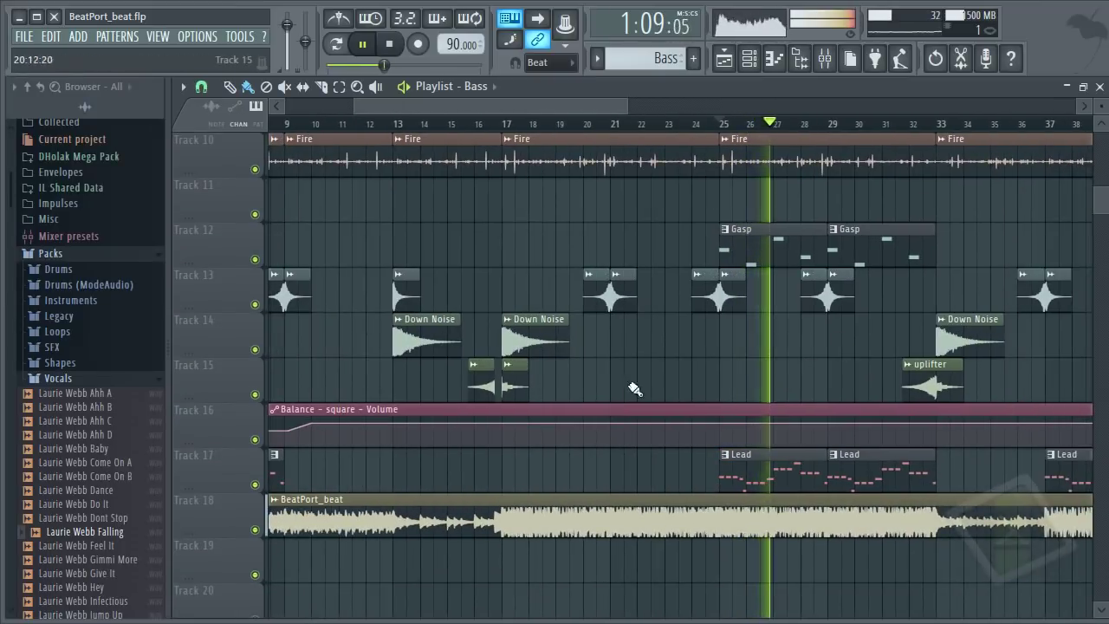
{"action": "left_click_drag", "start_coordinate": [594, 103], "coordinate": [690, 129]}
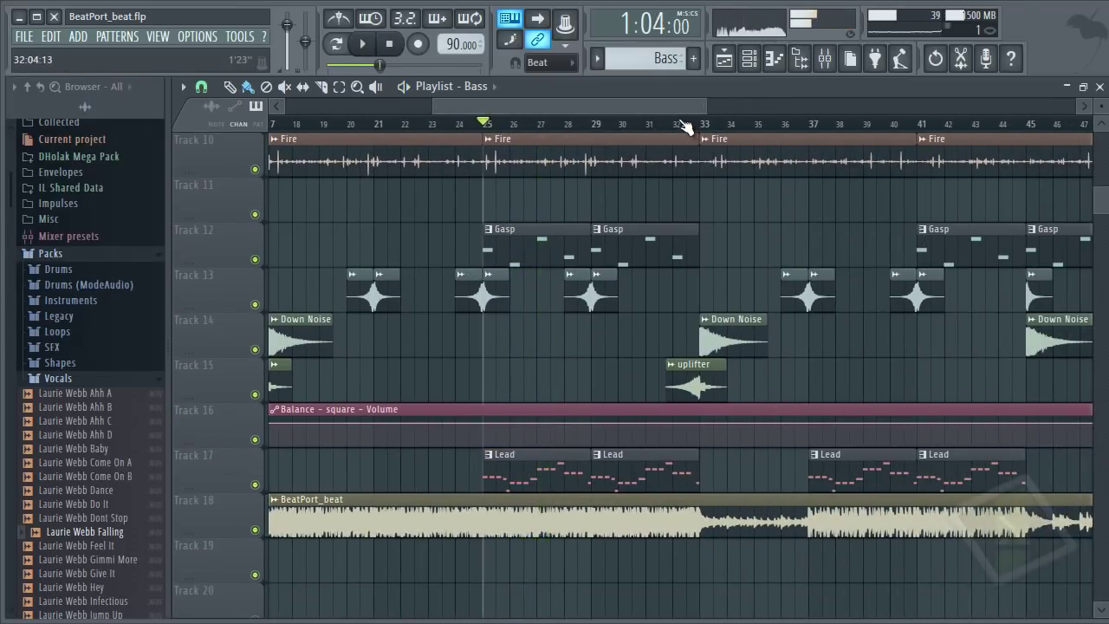
Step: Play the song from bar 32 through the breakdown at bar 33, viewing which clips continue
{"action": "left_click", "coordinate": [681, 124]}
{"action": "scroll", "coordinate": [752, 129], "scroll_direction": "up", "scroll_amount": 2}
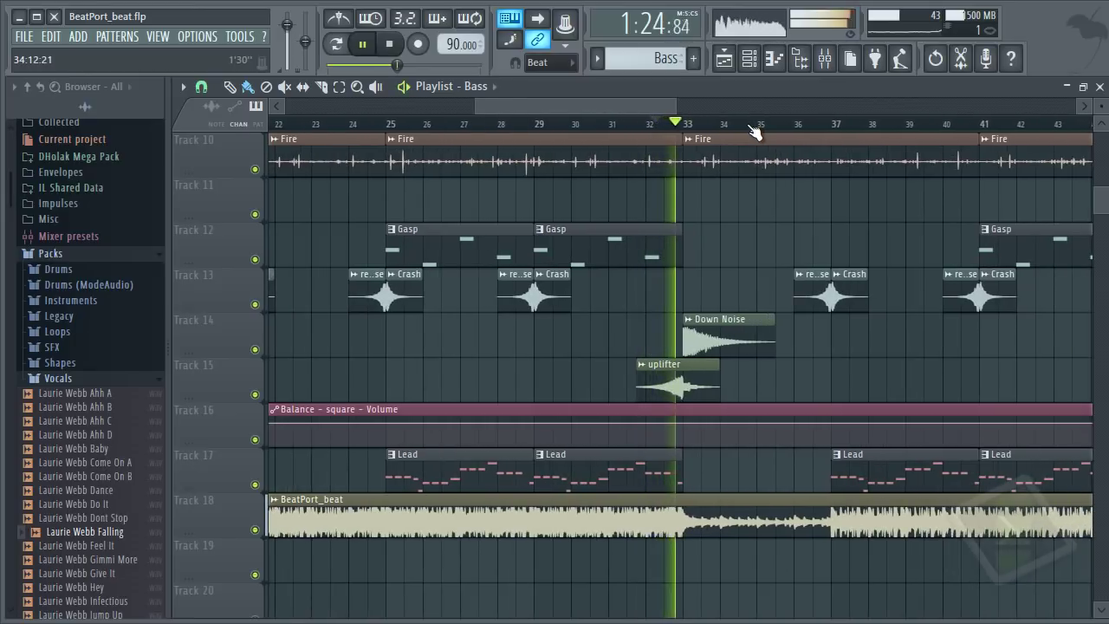
{"action": "scroll", "coordinate": [727, 247], "scroll_direction": "up", "scroll_amount": 5}
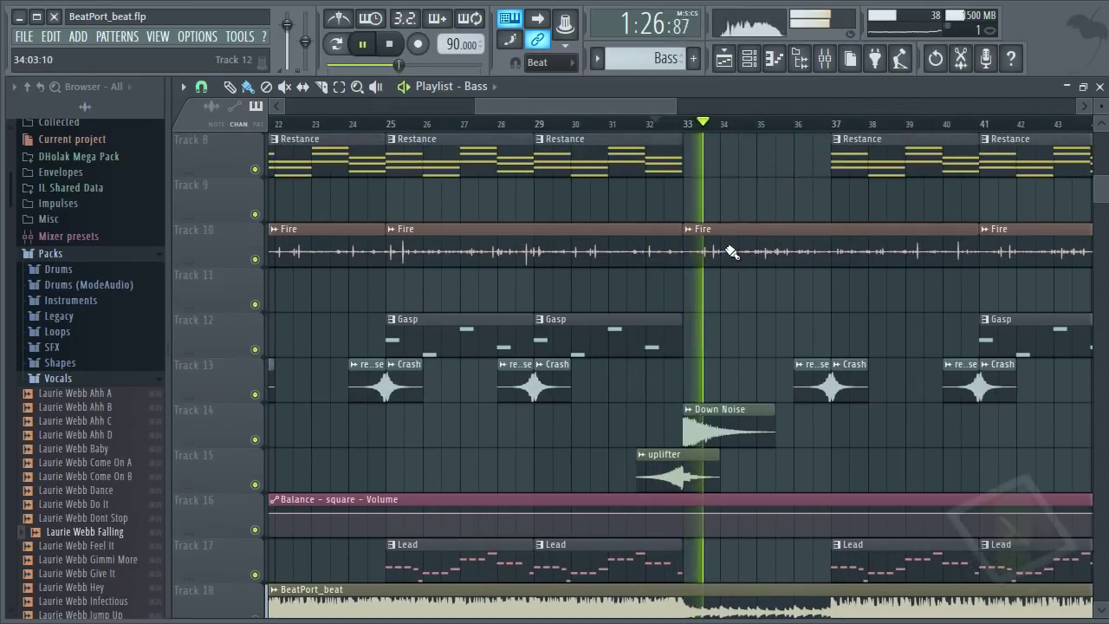
{"action": "left_click_drag", "start_coordinate": [652, 108], "coordinate": [748, 101]}
{"action": "scroll", "coordinate": [521, 217], "scroll_direction": "up", "scroll_amount": 4}
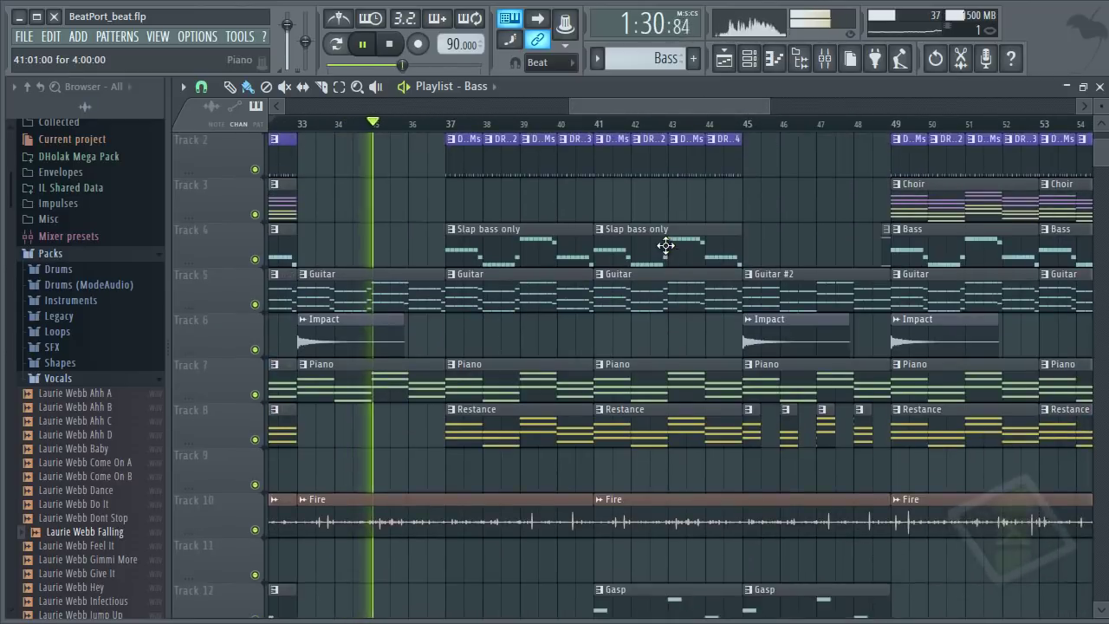
{"action": "key", "text": "space"}
Step: Play the song from bar 36 through the entry of the DRUMs and Slap bass only clips at bar 37
{"action": "scroll", "coordinate": [419, 122], "scroll_direction": "up", "scroll_amount": 3}
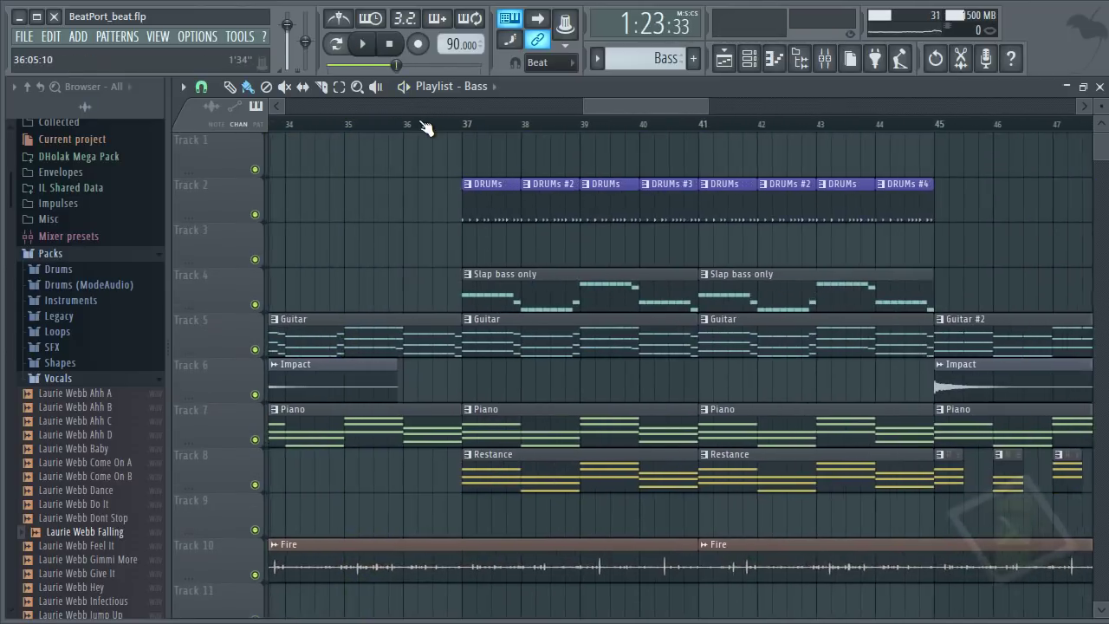
{"action": "left_click", "coordinate": [419, 122]}
{"action": "left_click_drag", "start_coordinate": [477, 234], "coordinate": [558, 277]}
{"action": "left_click", "coordinate": [570, 255], "text": "ctrl"}
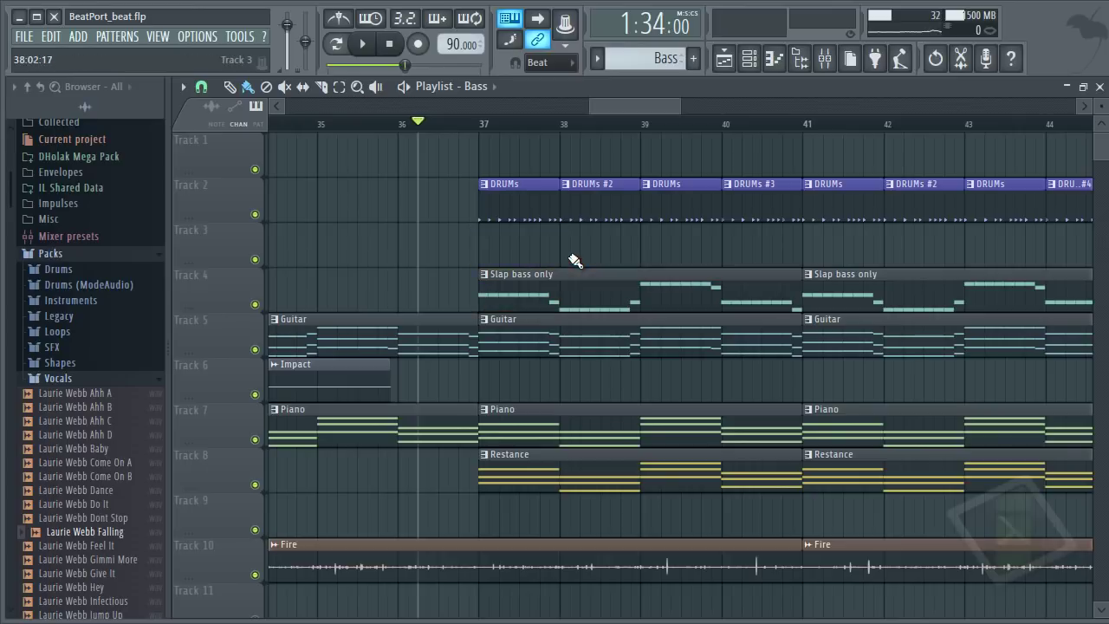
{"action": "key", "text": "space"}
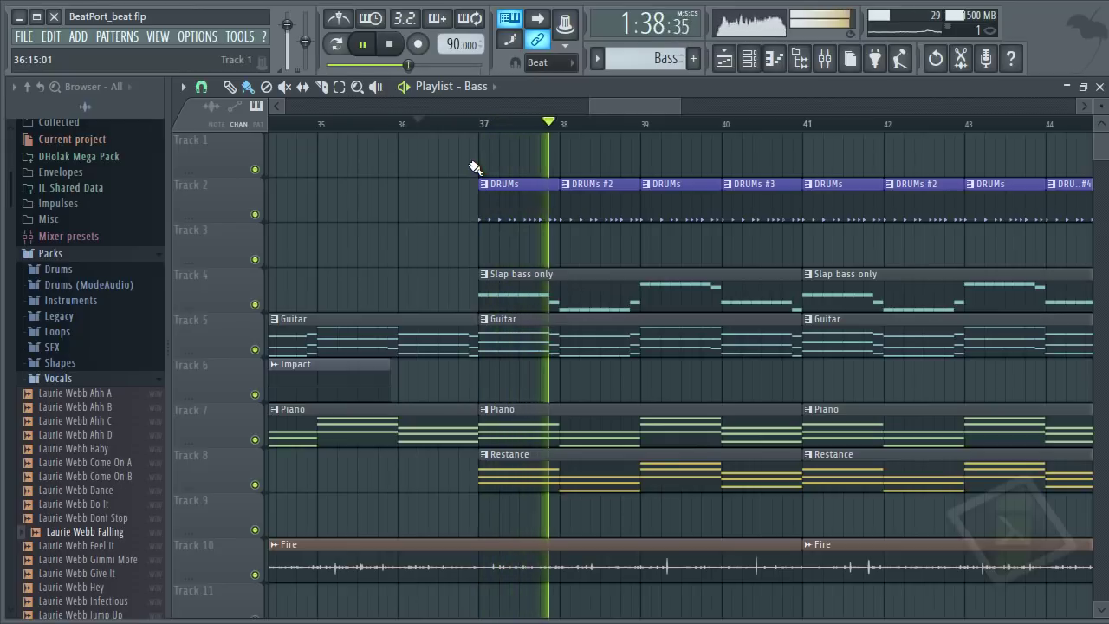
{"action": "key", "text": "space"}
Step: Highlight the Choir clips before bar 33, clear the selection and replay the song from bar 36
{"action": "scroll", "coordinate": [501, 207], "scroll_direction": "down", "scroll_amount": 5}
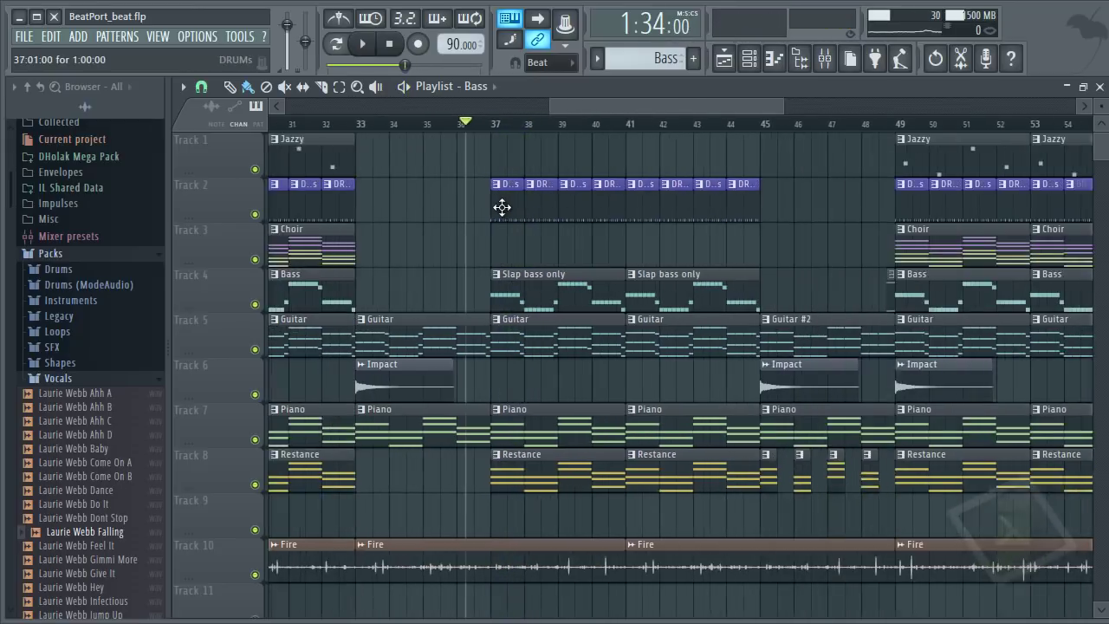
{"action": "left_click_drag", "start_coordinate": [440, 251], "coordinate": [299, 245]}
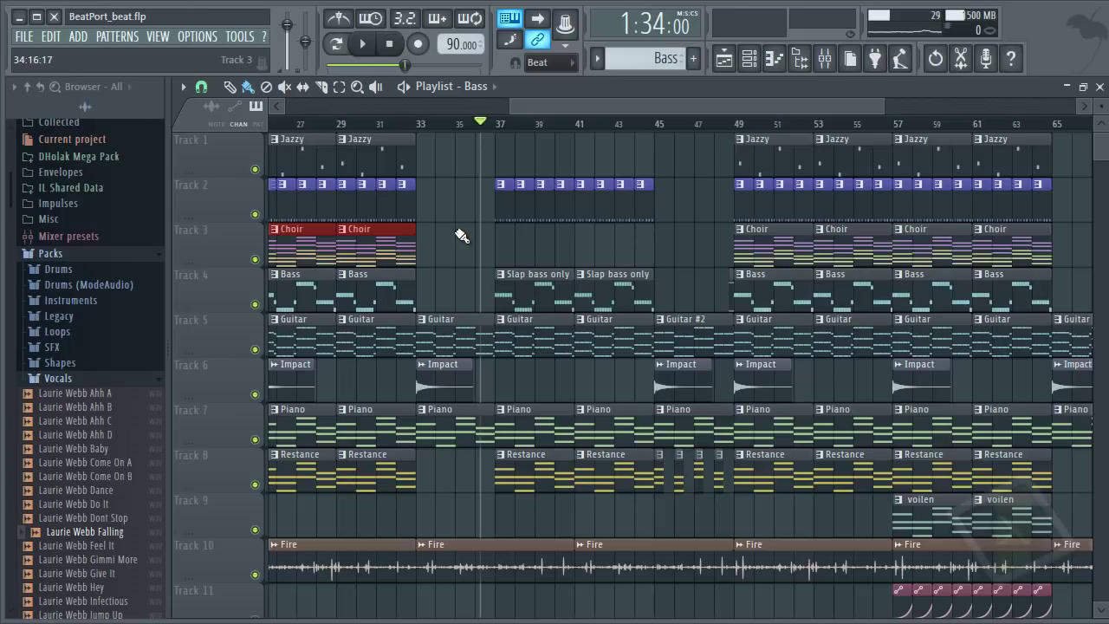
{"action": "left_click", "coordinate": [461, 236]}
{"action": "key", "text": "space"}
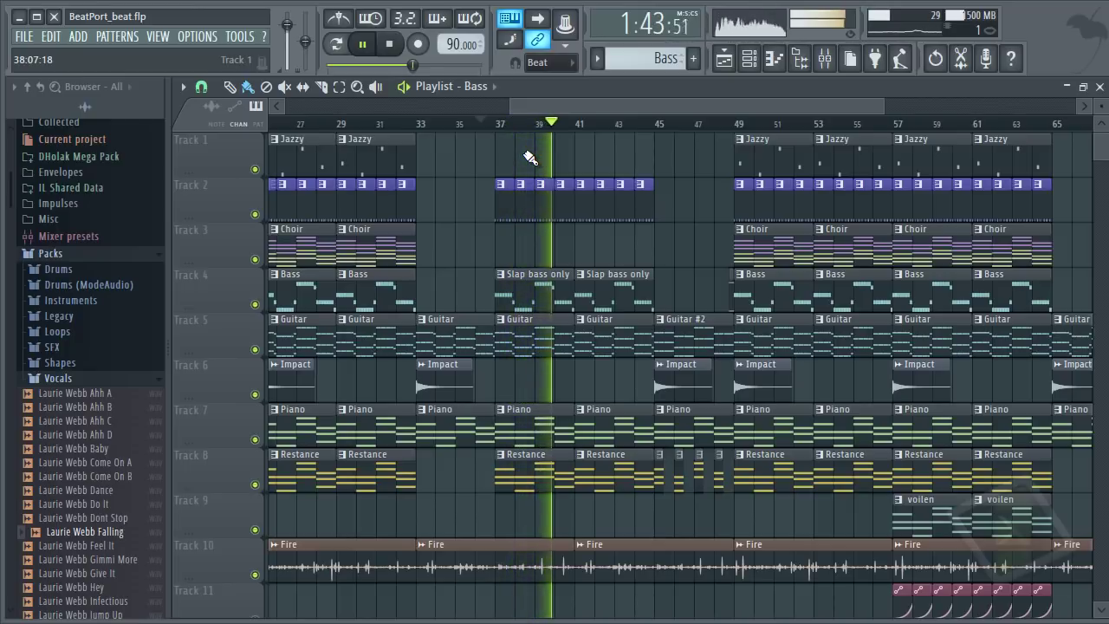
{"action": "key", "text": "space"}
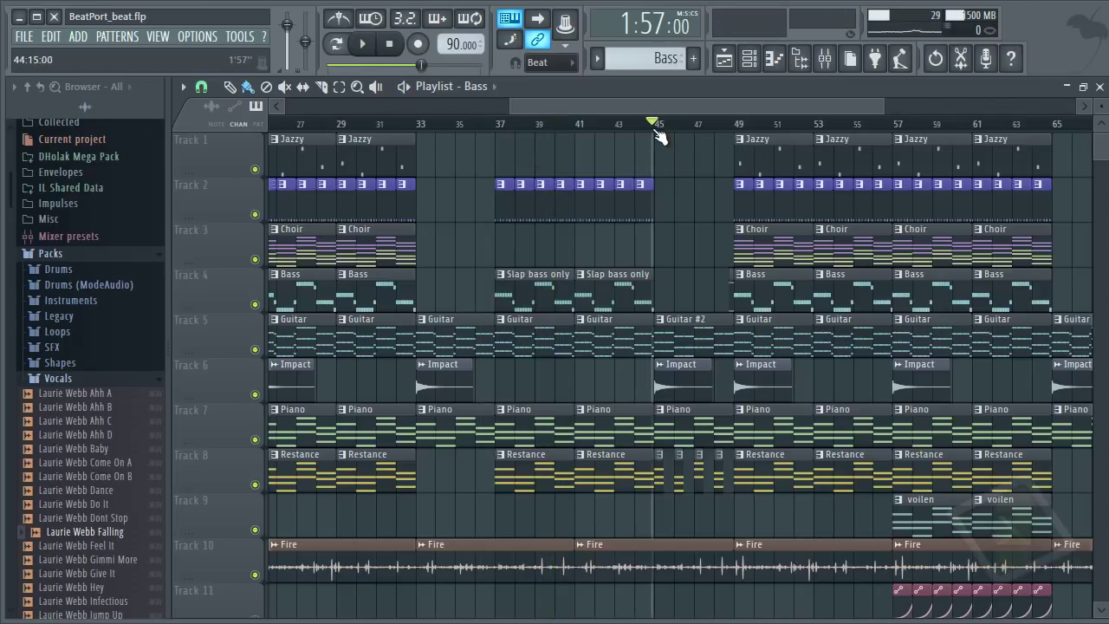
Step: Play the break from the end of bar 44, skip to bar 48 and play through the entry at bar 49
{"action": "key", "text": "space"}
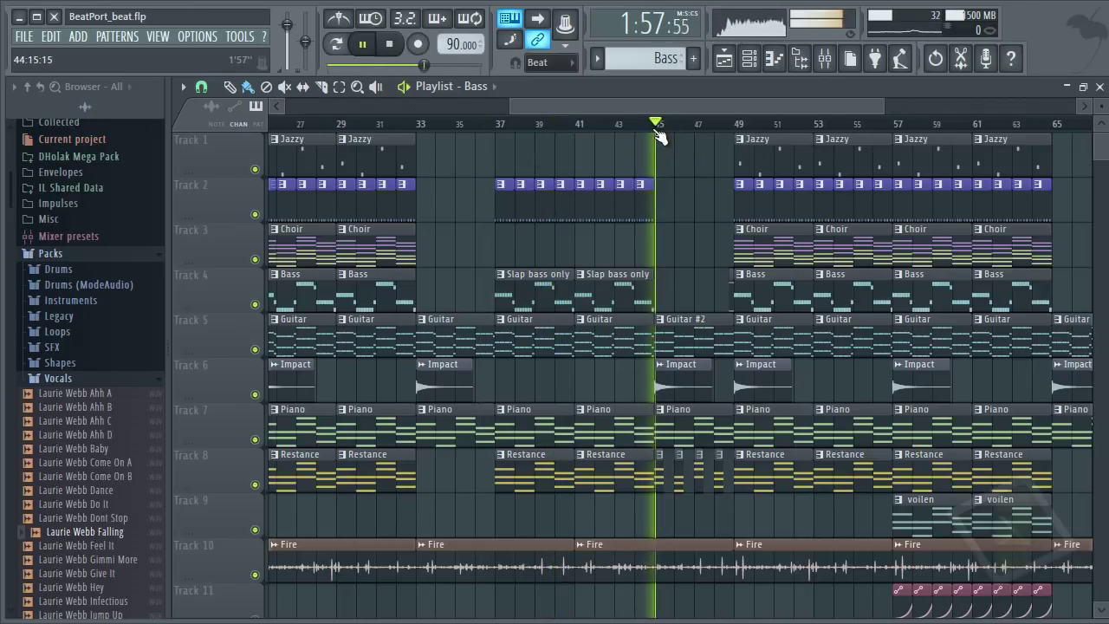
{"action": "scroll", "coordinate": [659, 130], "scroll_direction": "up", "scroll_amount": 3}
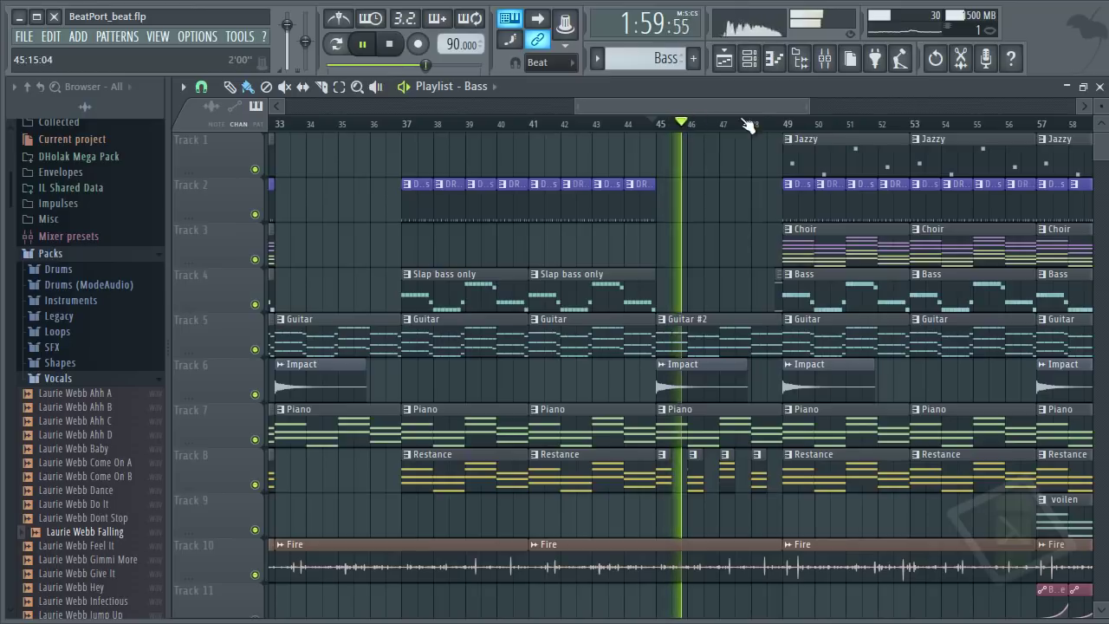
{"action": "left_click", "coordinate": [766, 126]}
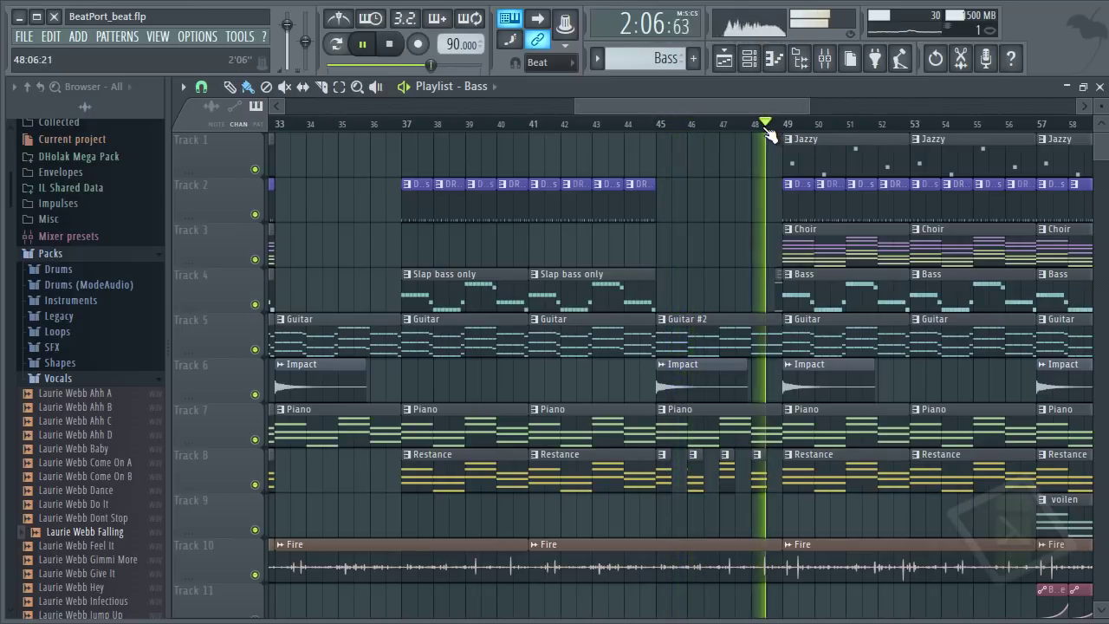
{"action": "left_click_drag", "start_coordinate": [696, 104], "coordinate": [784, 109]}
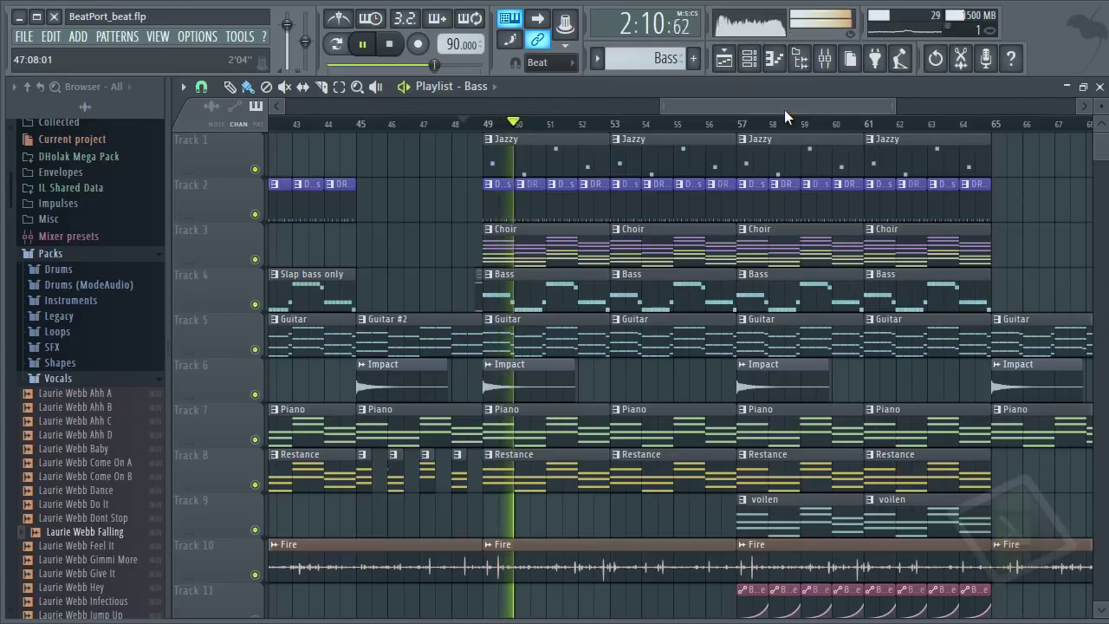
{"action": "key", "text": "space"}
Step: Look over the voilen clips and the Balance - Voilen - Volume automation, with the playhead set just before bar 57
{"action": "scroll", "coordinate": [753, 328], "scroll_direction": "down", "scroll_amount": 2}
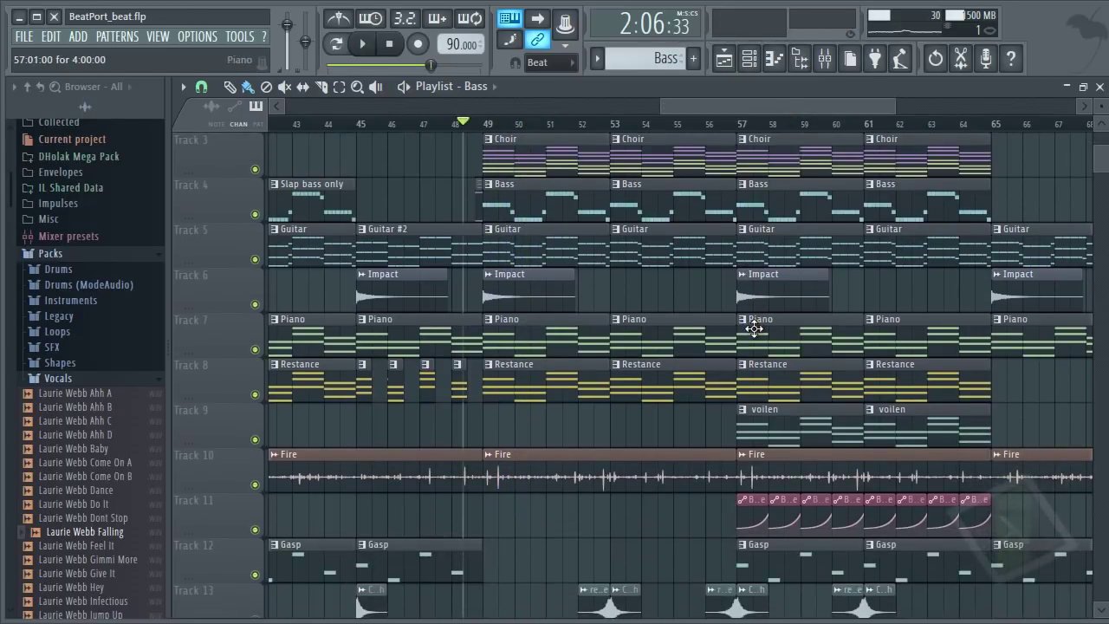
{"action": "scroll", "coordinate": [754, 329], "scroll_direction": "up", "scroll_amount": 2}
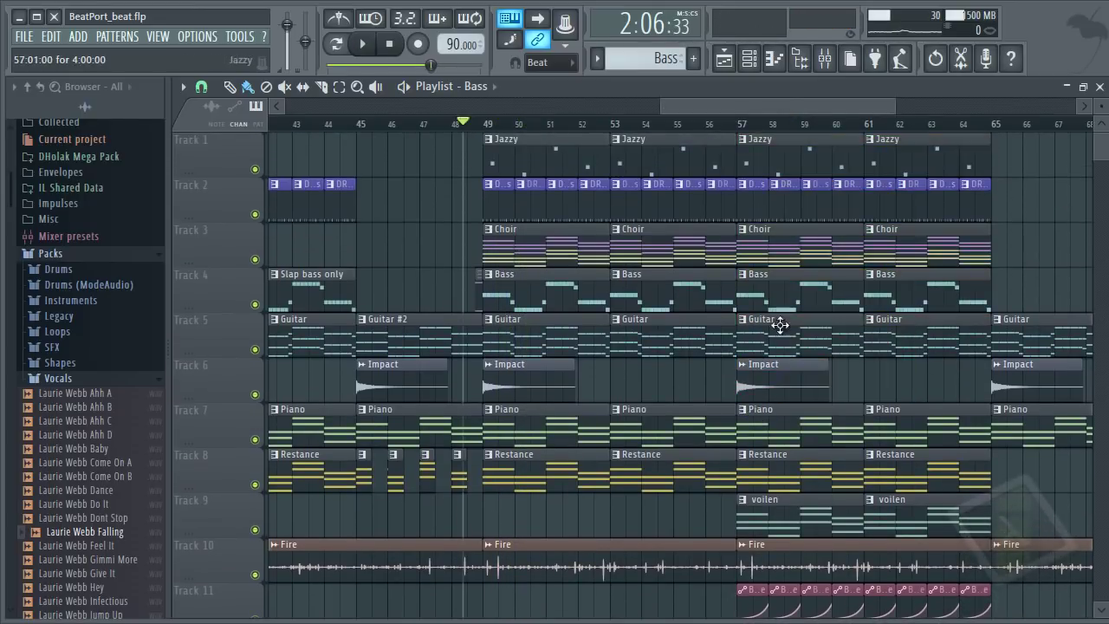
{"action": "left_click", "coordinate": [741, 124]}
{"action": "scroll", "coordinate": [738, 425], "scroll_direction": "down", "scroll_amount": 4}
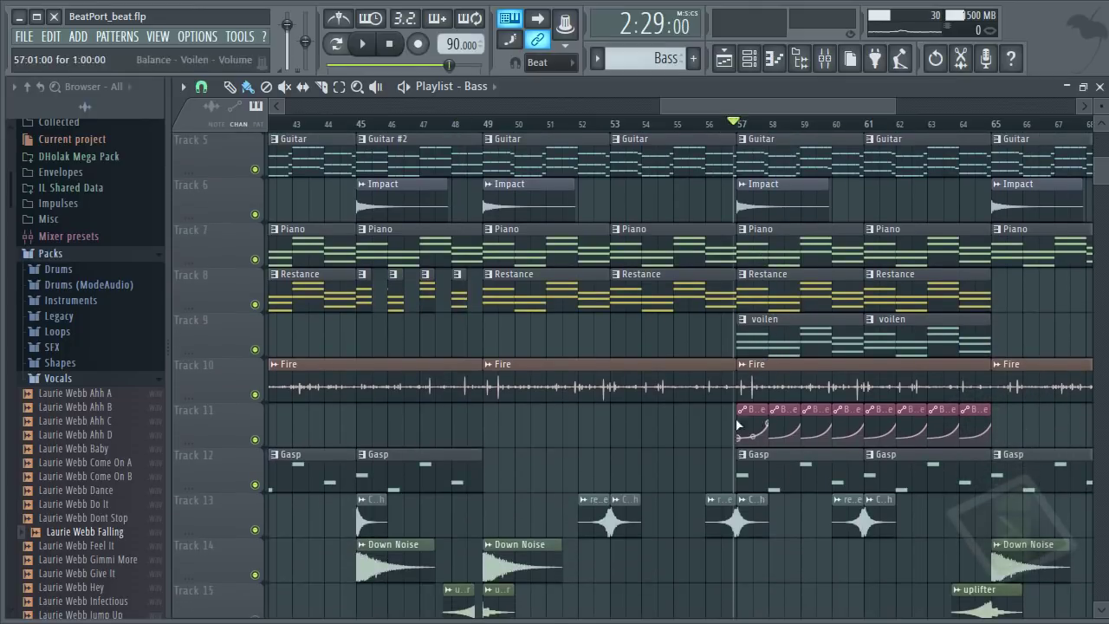
{"action": "left_click_drag", "start_coordinate": [786, 425], "coordinate": [970, 422]}
{"action": "left_click", "coordinate": [976, 413]}
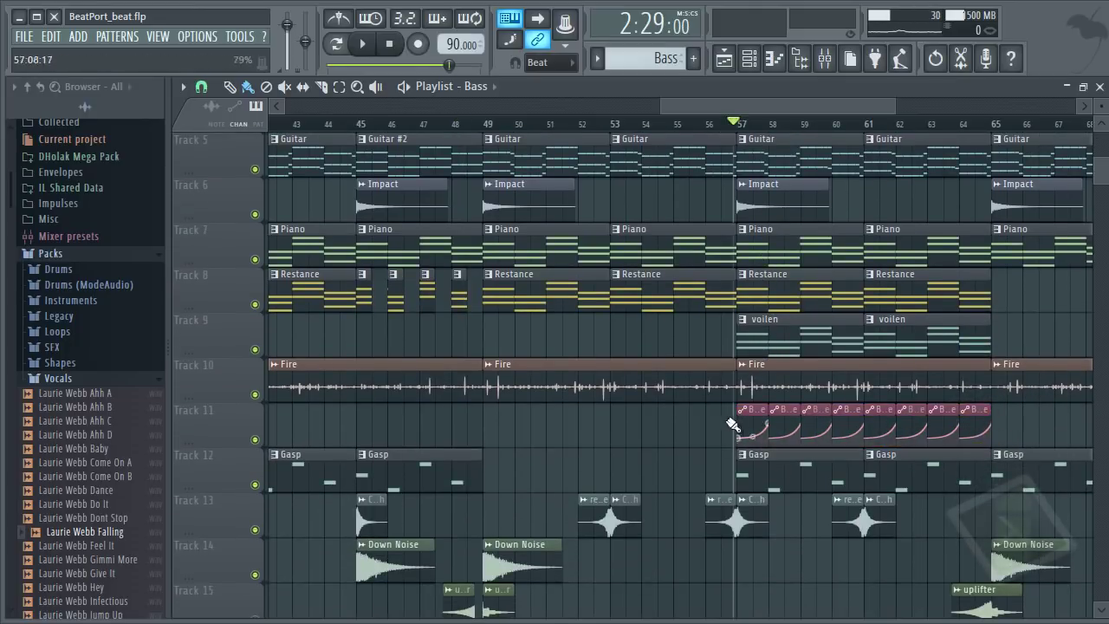
Step: Play the voilen section from just before bar 57 and skip ahead to bar 65
{"action": "key", "text": "space"}
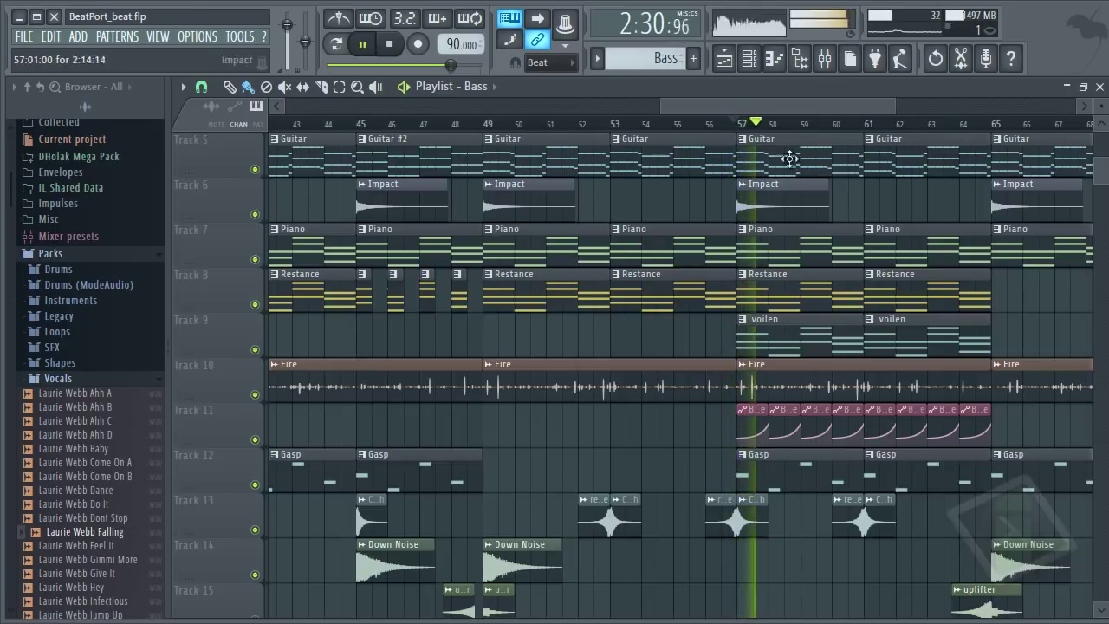
{"action": "left_click_drag", "start_coordinate": [816, 108], "coordinate": [835, 104]}
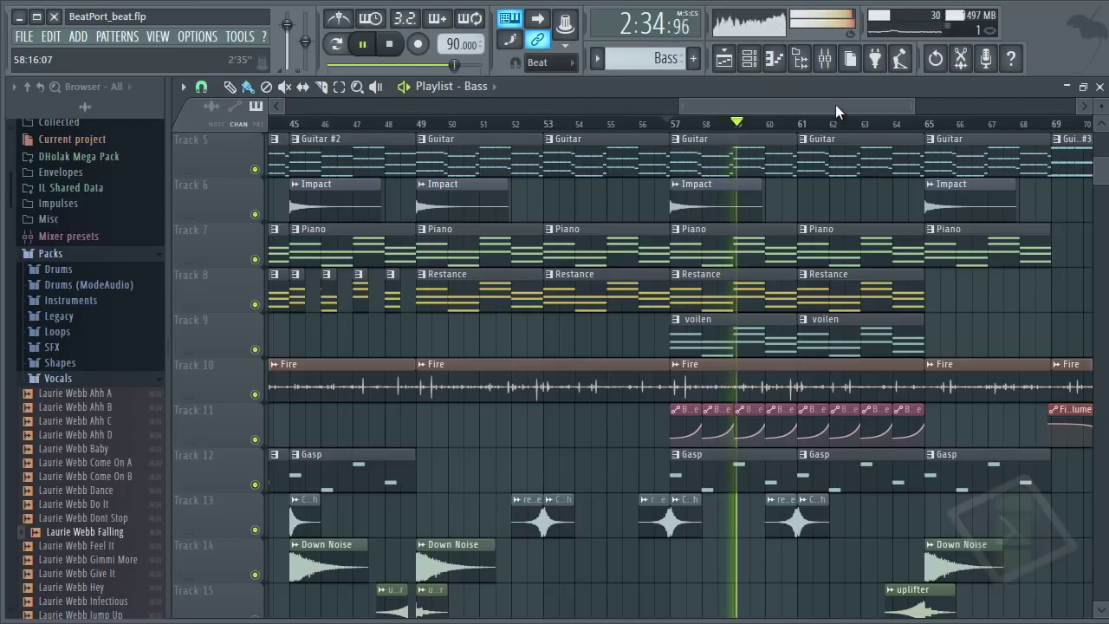
{"action": "scroll", "coordinate": [840, 107], "scroll_direction": "up", "scroll_amount": 2}
{"action": "left_click_drag", "start_coordinate": [844, 109], "coordinate": [855, 107]}
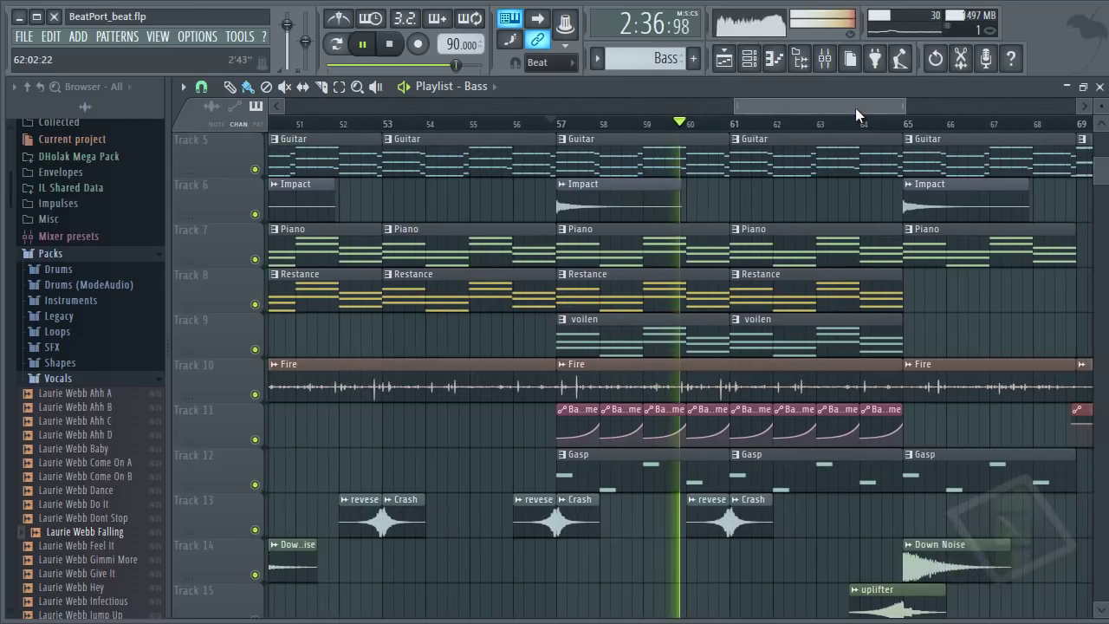
{"action": "left_click", "coordinate": [906, 125]}
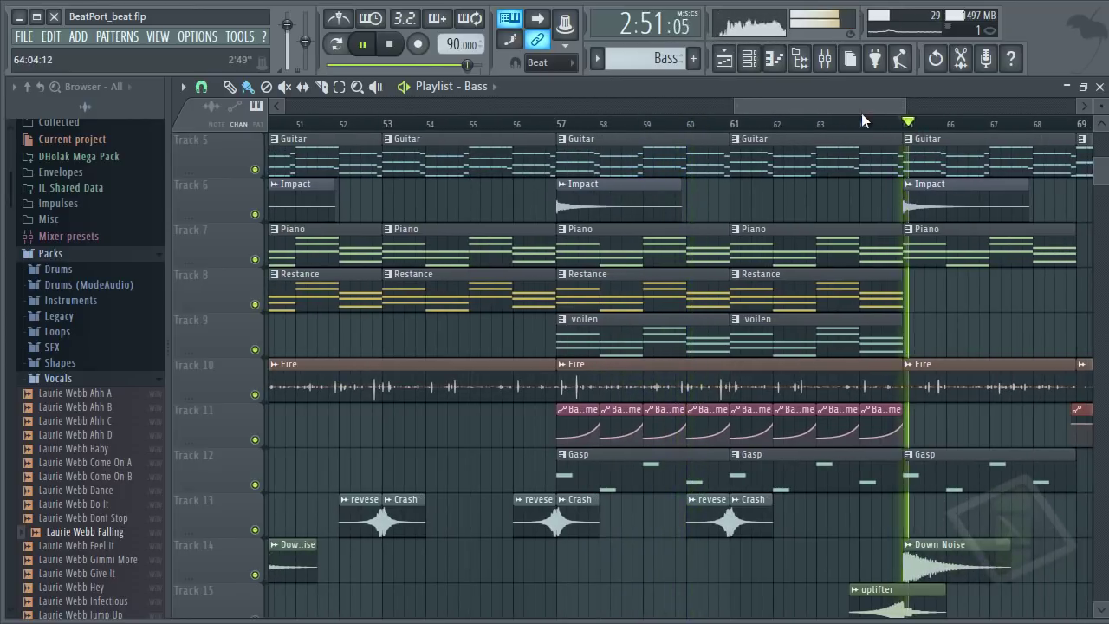
Step: Replay the outro from bar 65 through the Guitar #3 clip and the Fire channel volume automation
{"action": "scroll", "coordinate": [884, 106], "scroll_direction": "down", "scroll_amount": 2}
{"action": "key", "text": "space"}
{"action": "scroll", "coordinate": [974, 198], "scroll_direction": "up", "scroll_amount": 2}
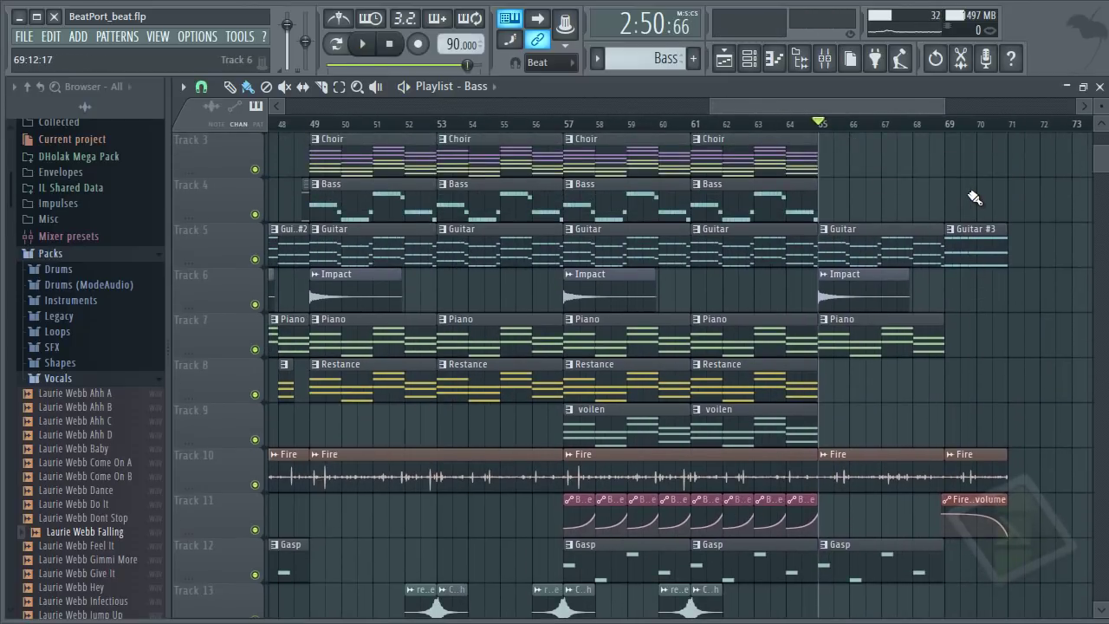
{"action": "key", "text": "space"}
{"action": "scroll", "coordinate": [974, 198], "scroll_direction": "up", "scroll_amount": 4}
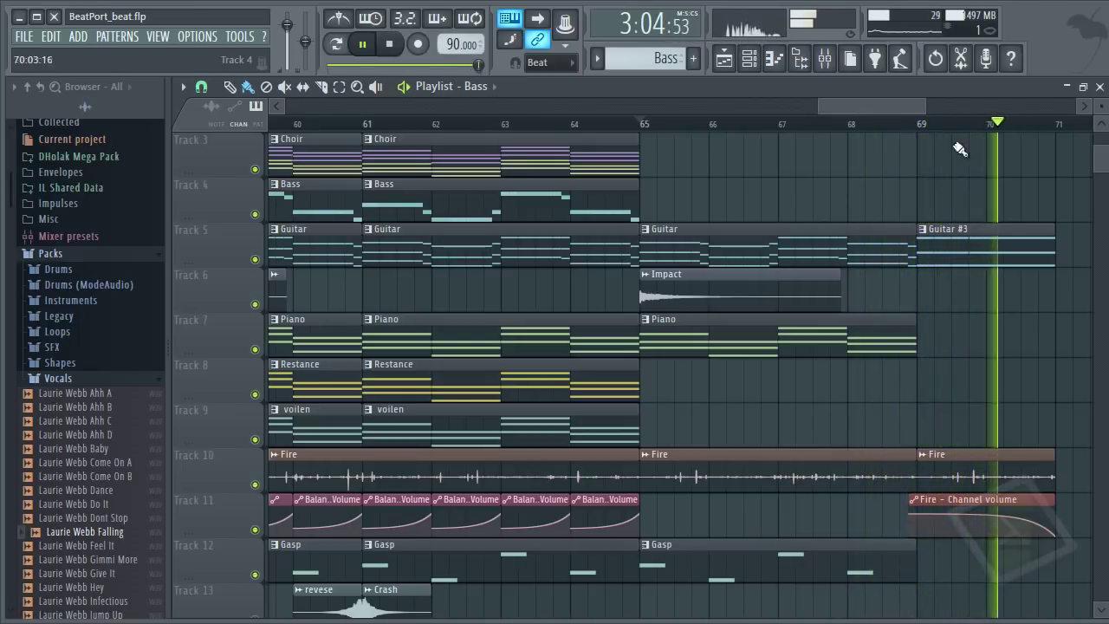
Step: Stop playback, return to bar 1 and look over the arrangement from the intro through the later sections
{"action": "key", "text": "space"}
{"action": "left_click_drag", "start_coordinate": [892, 100], "coordinate": [278, 100]}
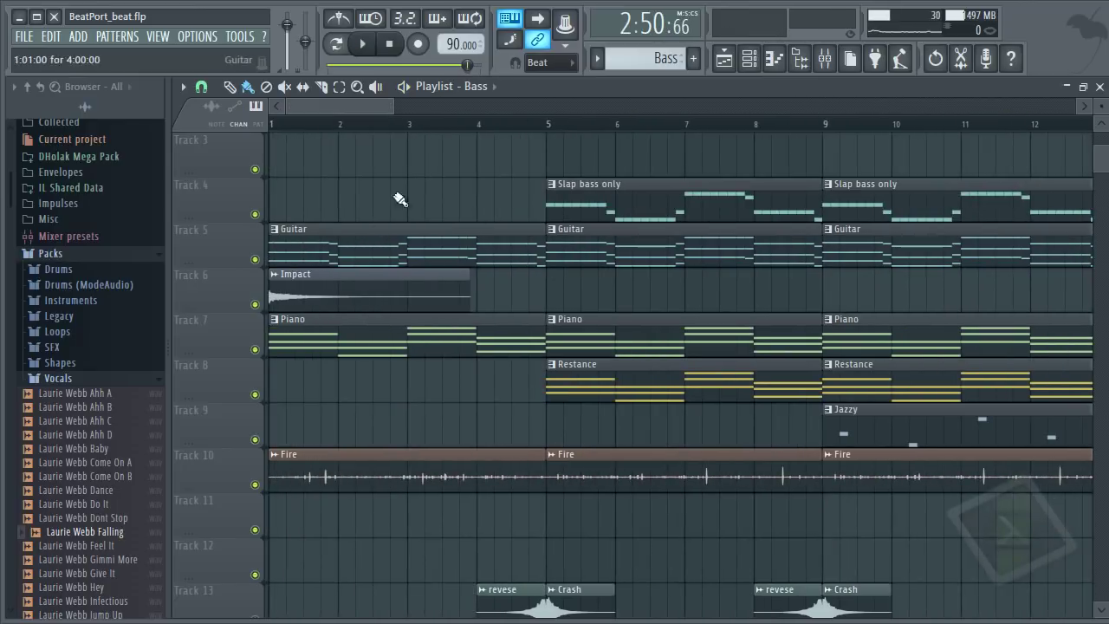
{"action": "scroll", "coordinate": [471, 201], "scroll_direction": "down", "scroll_amount": 2, "text": "ctrl"}
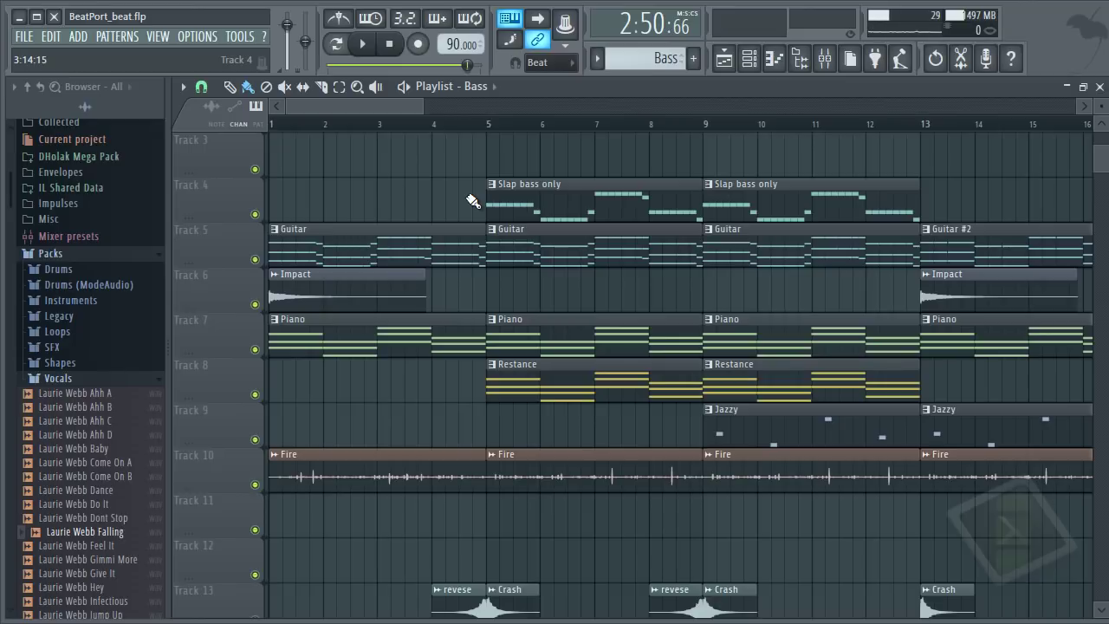
{"action": "scroll", "coordinate": [472, 201], "scroll_direction": "down", "scroll_amount": 4}
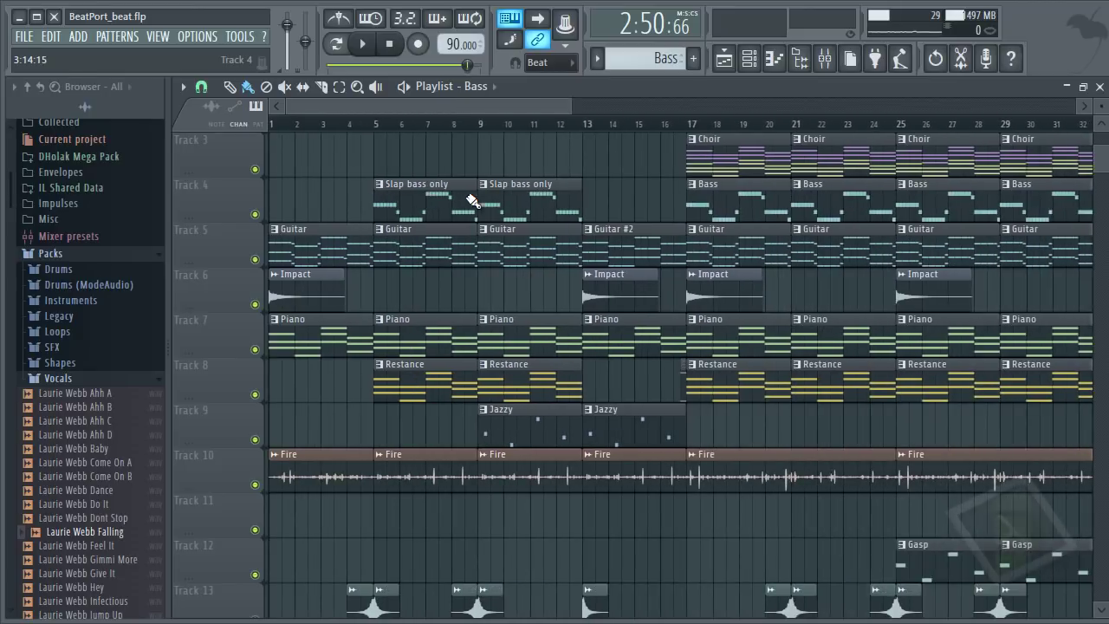
{"action": "scroll", "coordinate": [494, 266], "scroll_direction": "down", "scroll_amount": 2}
{"action": "scroll", "coordinate": [493, 267], "scroll_direction": "down", "scroll_amount": 1}
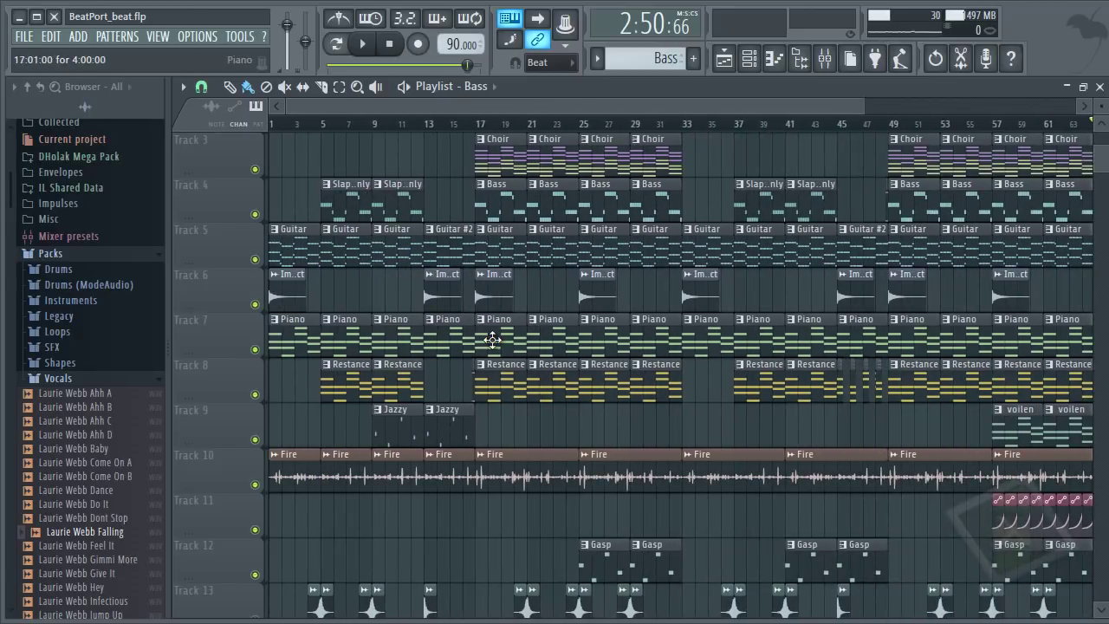
{"action": "right_click", "coordinate": [493, 341], "text": "ctrl"}
{"action": "right_click", "coordinate": [493, 340], "text": "ctrl"}
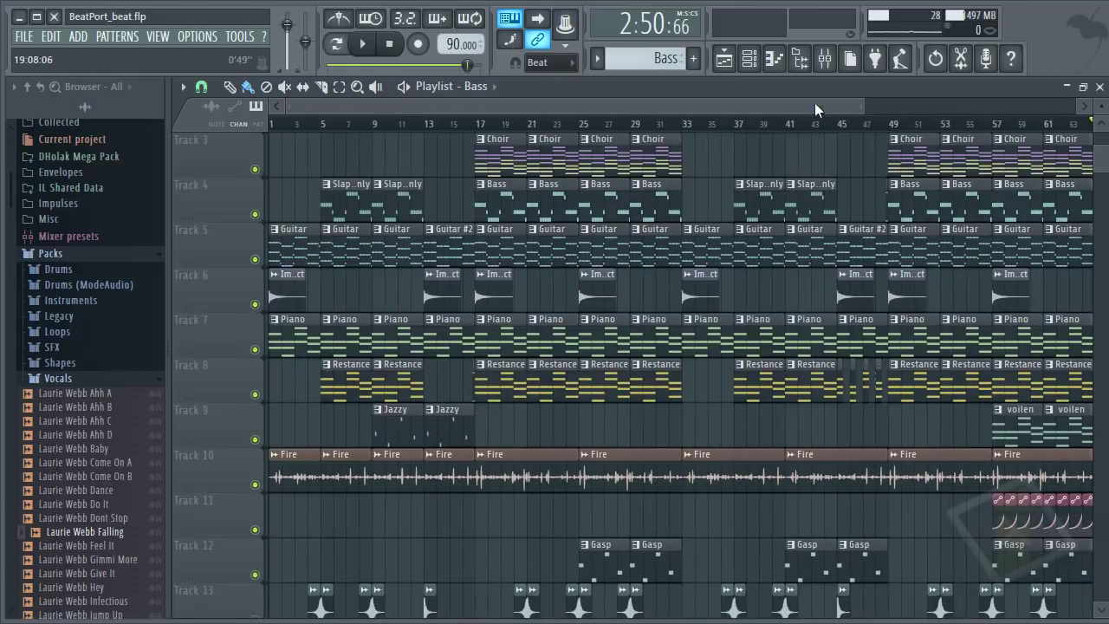
{"action": "left_click_drag", "start_coordinate": [861, 105], "coordinate": [580, 105]}
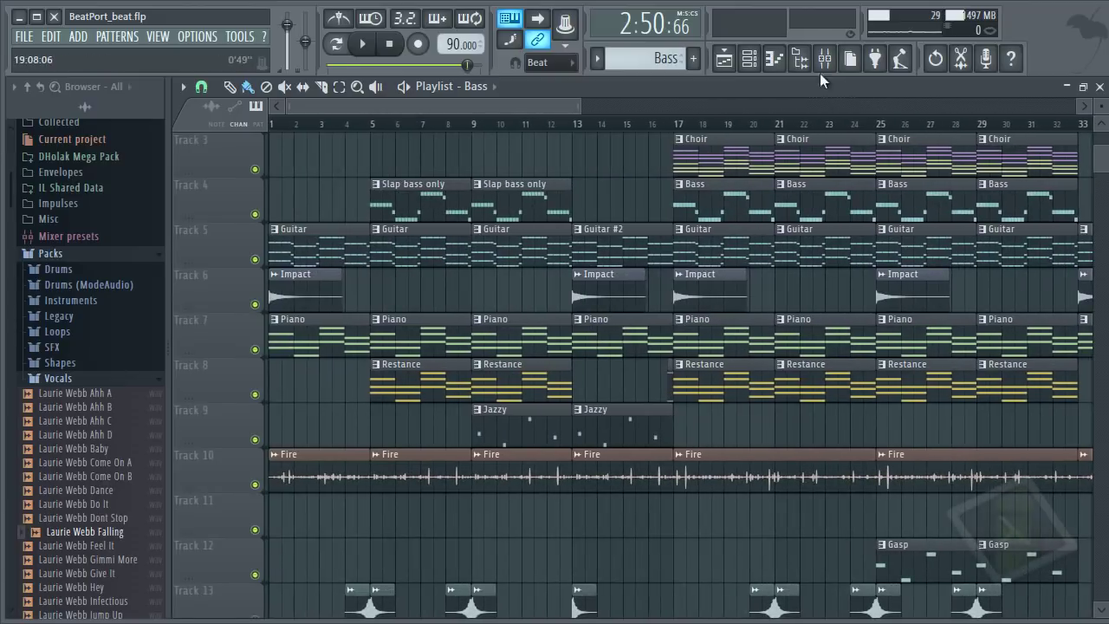
Step: Open the mixer and select the empty Insert 20 track
{"action": "left_click", "coordinate": [825, 60]}
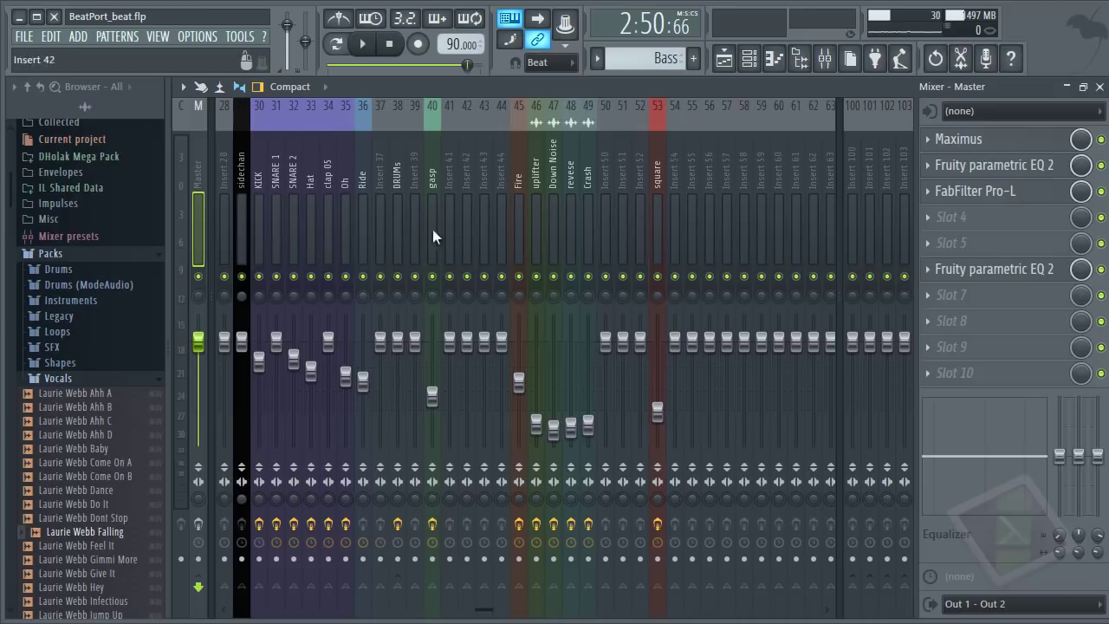
{"action": "scroll", "coordinate": [530, 217], "scroll_direction": "up", "scroll_amount": 10}
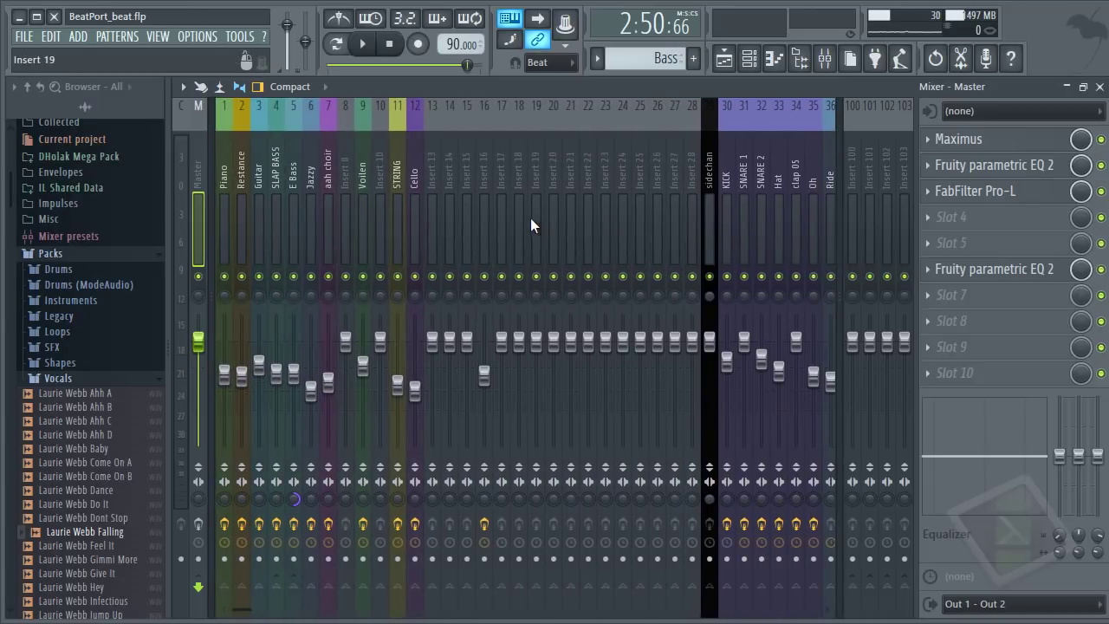
{"action": "left_click", "coordinate": [555, 218]}
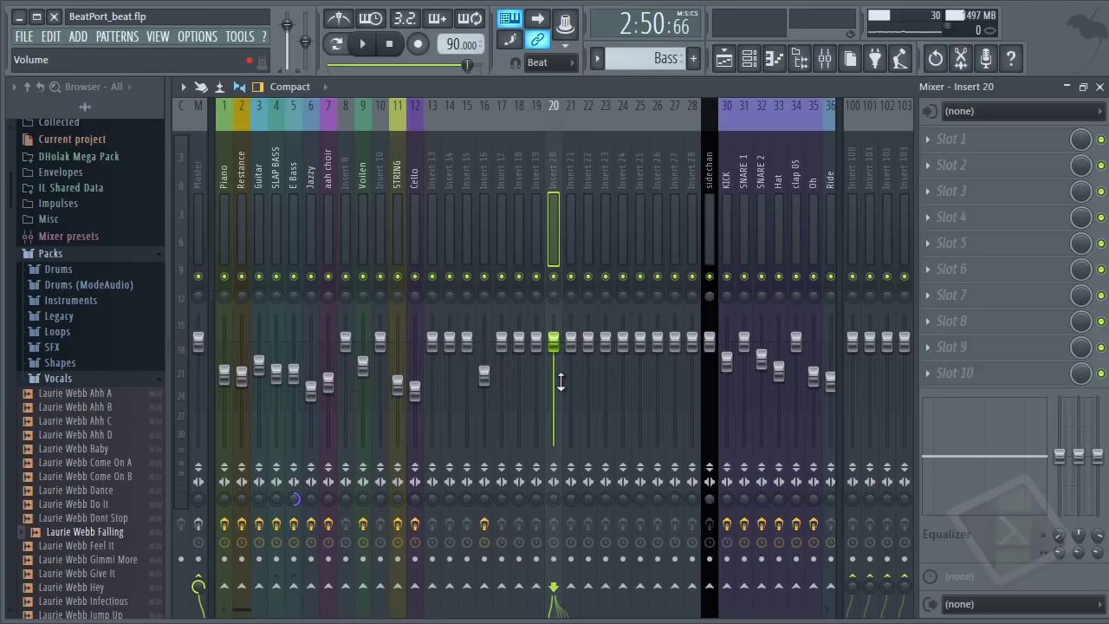
Step: Try Insert 20's volume fader from its minimum up to 103% and reset it to 100% (0.0 dB)
{"action": "scroll", "coordinate": [557, 371], "scroll_direction": "down", "scroll_amount": 5}
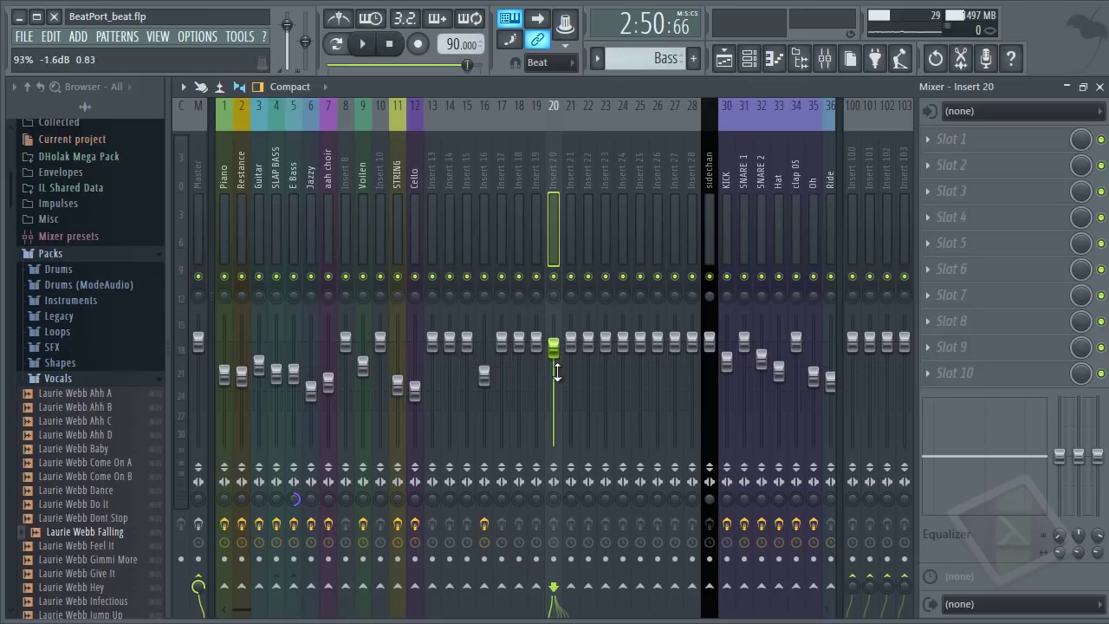
{"action": "scroll", "coordinate": [557, 370], "scroll_direction": "up", "scroll_amount": 5}
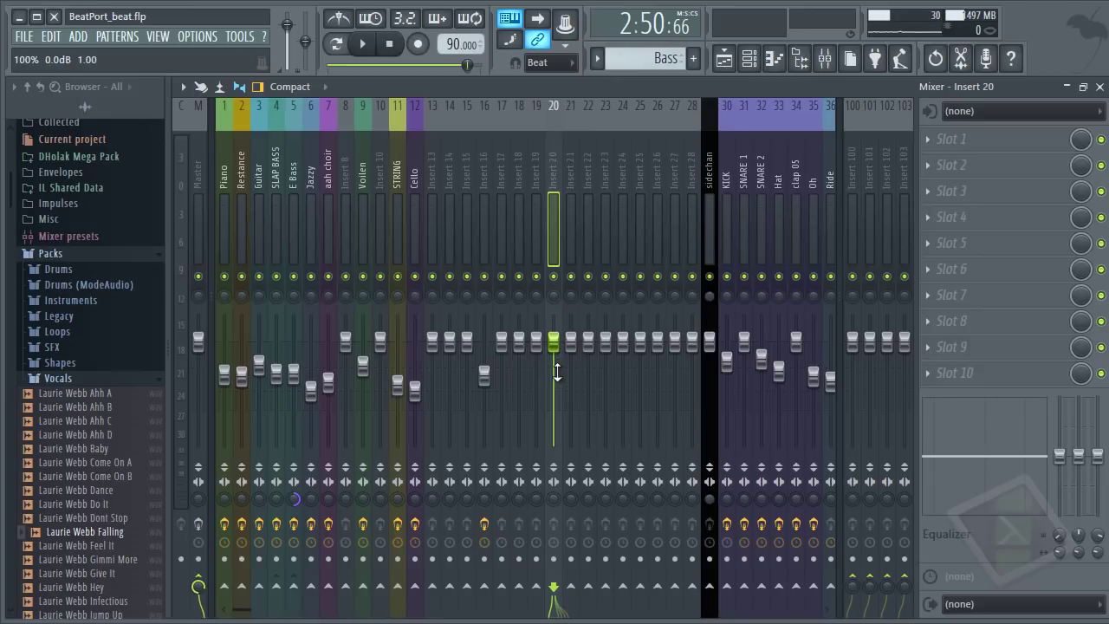
{"action": "left_click_drag", "start_coordinate": [554, 343], "coordinate": [560, 550]}
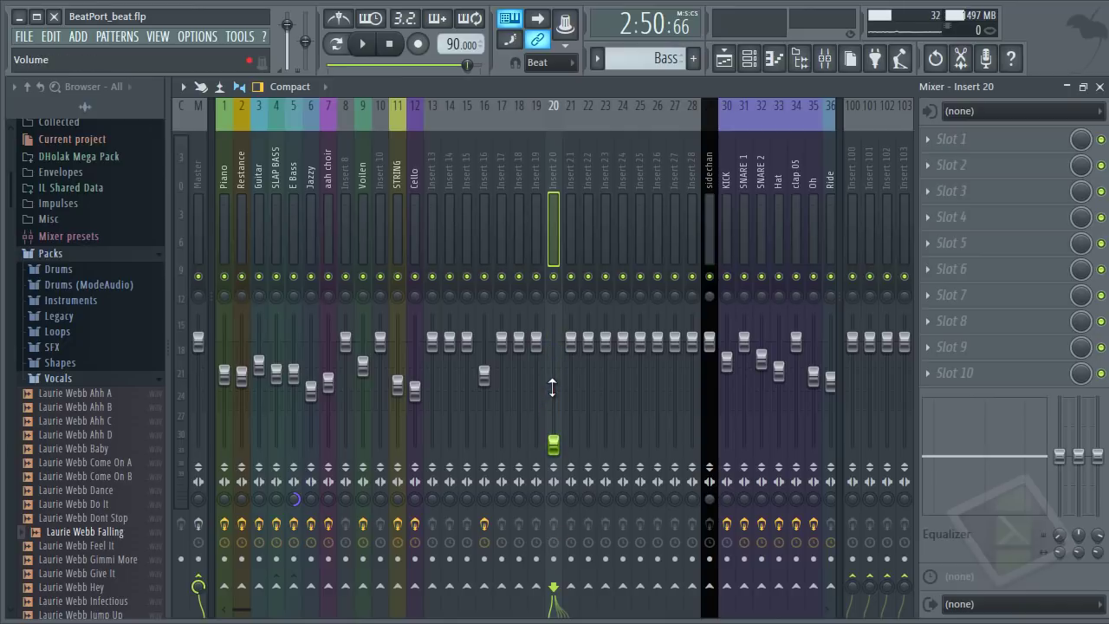
{"action": "scroll", "coordinate": [552, 387], "scroll_direction": "up", "scroll_amount": 5}
{"action": "scroll", "coordinate": [552, 388], "scroll_direction": "up", "scroll_amount": 1}
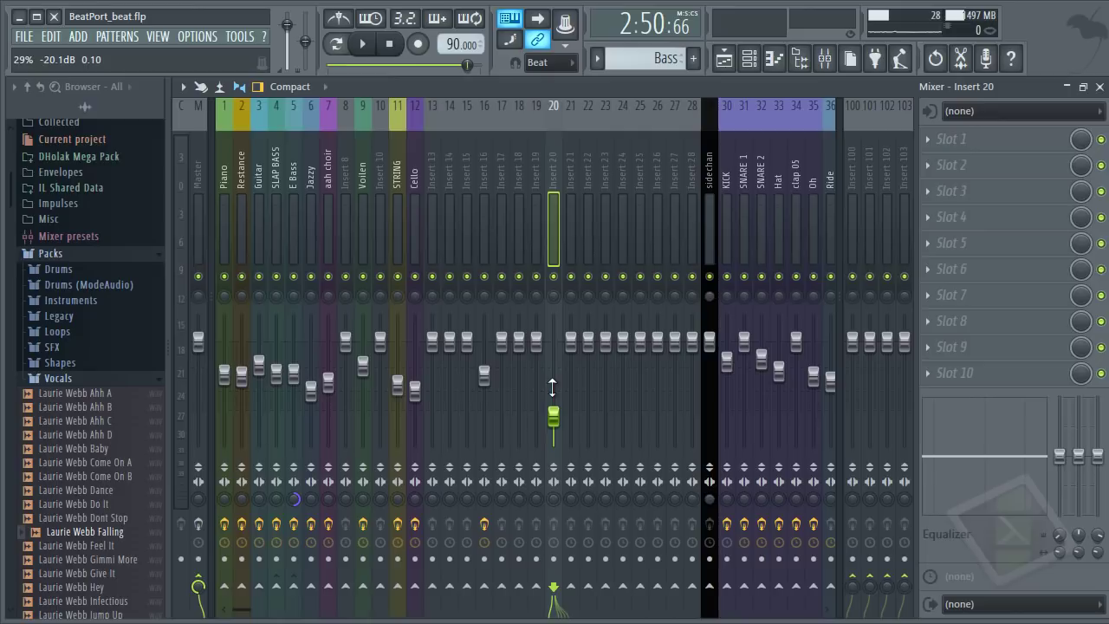
{"action": "scroll", "coordinate": [551, 387], "scroll_direction": "up", "scroll_amount": 5}
{"action": "scroll", "coordinate": [552, 387], "scroll_direction": "up", "scroll_amount": 5}
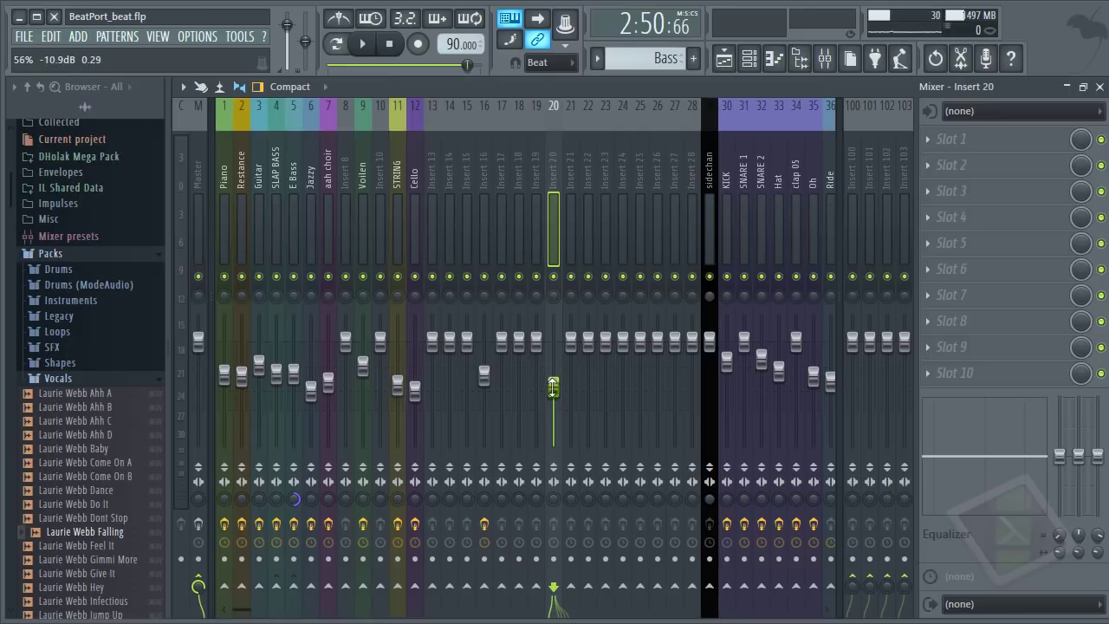
{"action": "scroll", "coordinate": [552, 387], "scroll_direction": "up", "scroll_amount": 10}
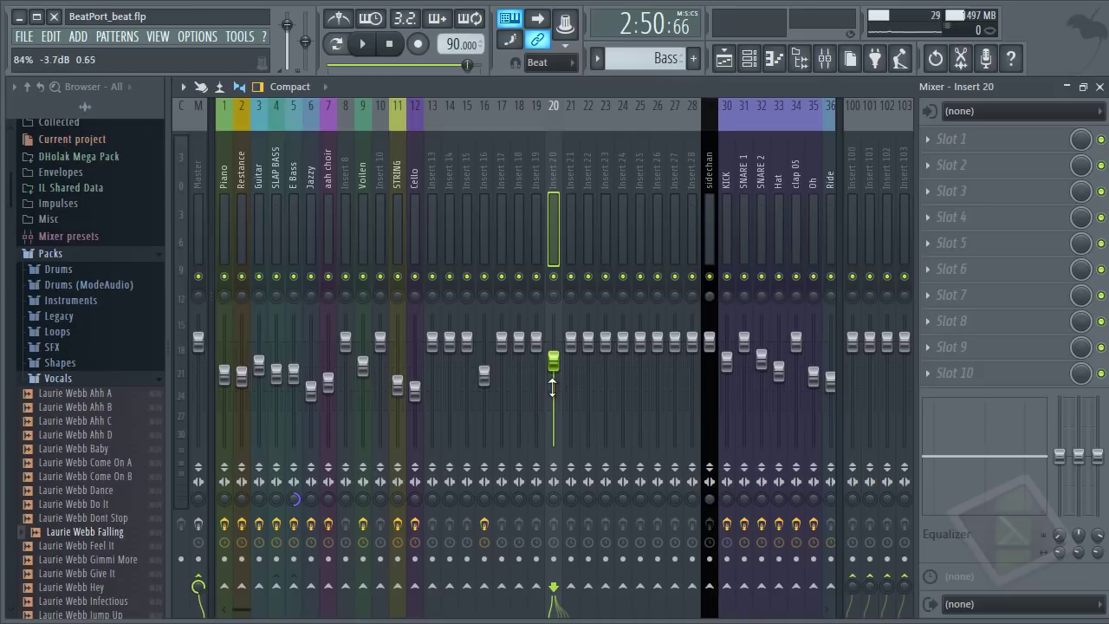
{"action": "scroll", "coordinate": [552, 387], "scroll_direction": "down", "scroll_amount": 4}
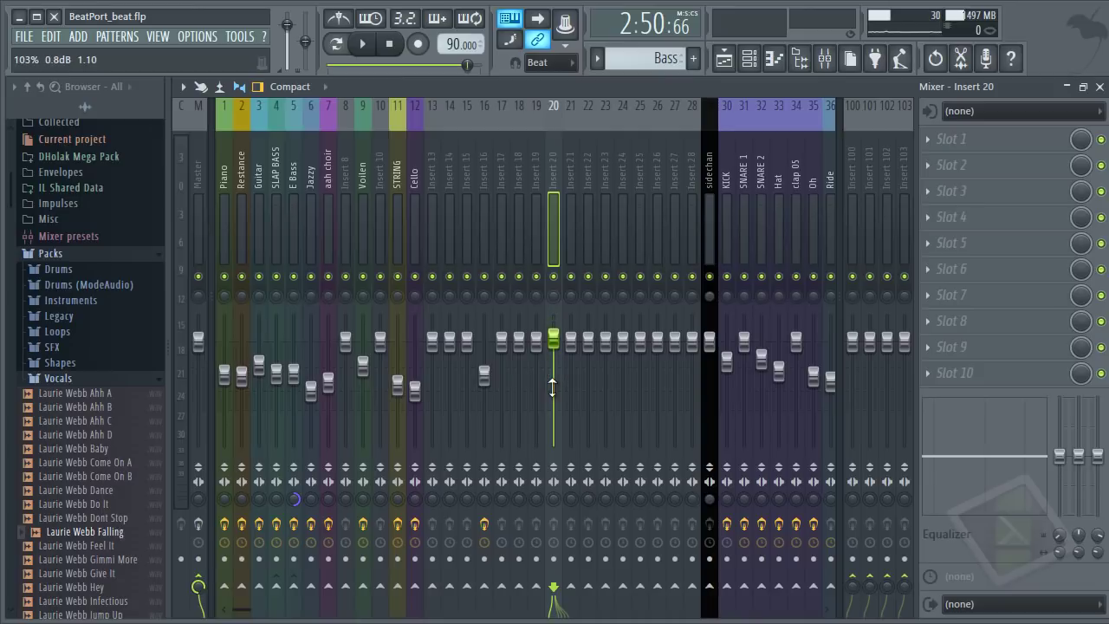
{"action": "scroll", "coordinate": [552, 387], "scroll_direction": "down", "scroll_amount": 6}
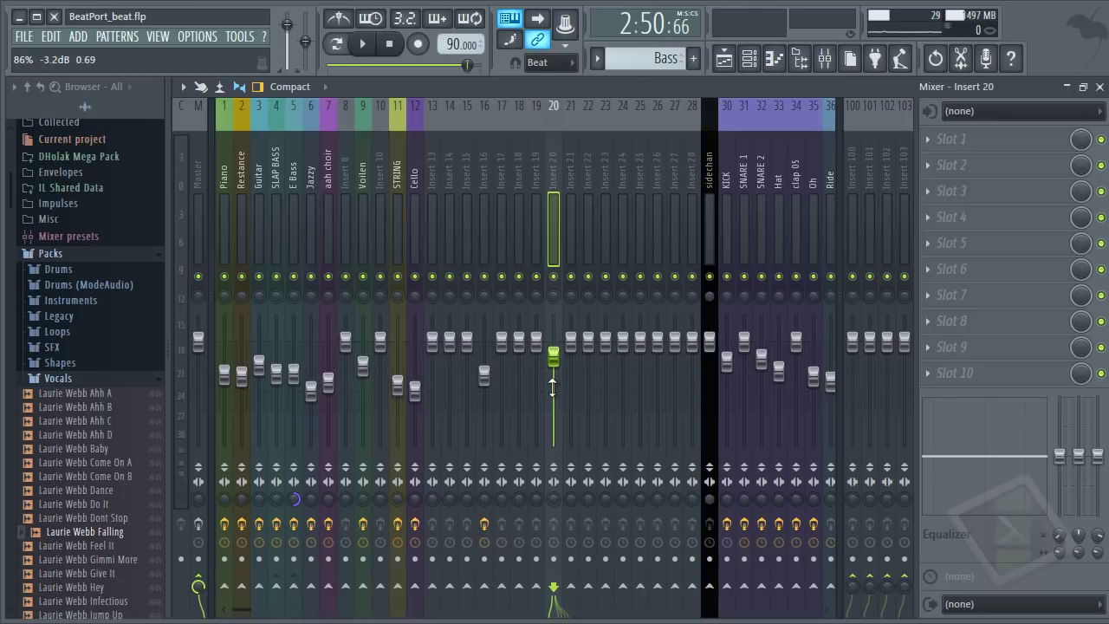
{"action": "left_click", "coordinate": [559, 368], "text": "alt"}
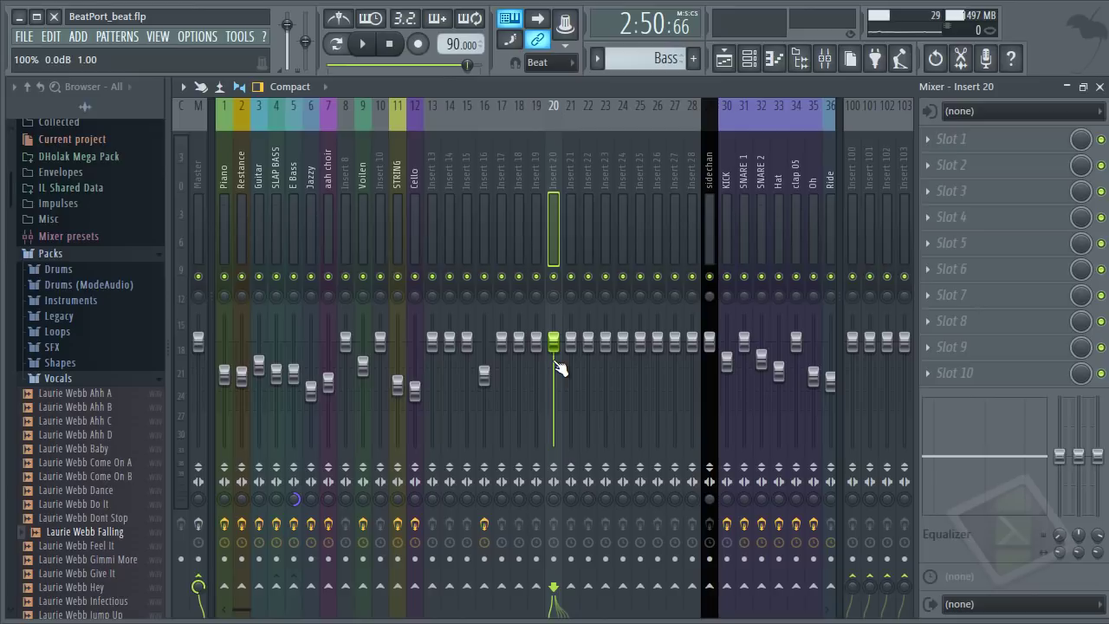
Step: Try lowering Insert 20's volume to 84% and 86%, resetting it to 100% after each change
{"action": "scroll", "coordinate": [563, 374], "scroll_direction": "down", "scroll_amount": 6}
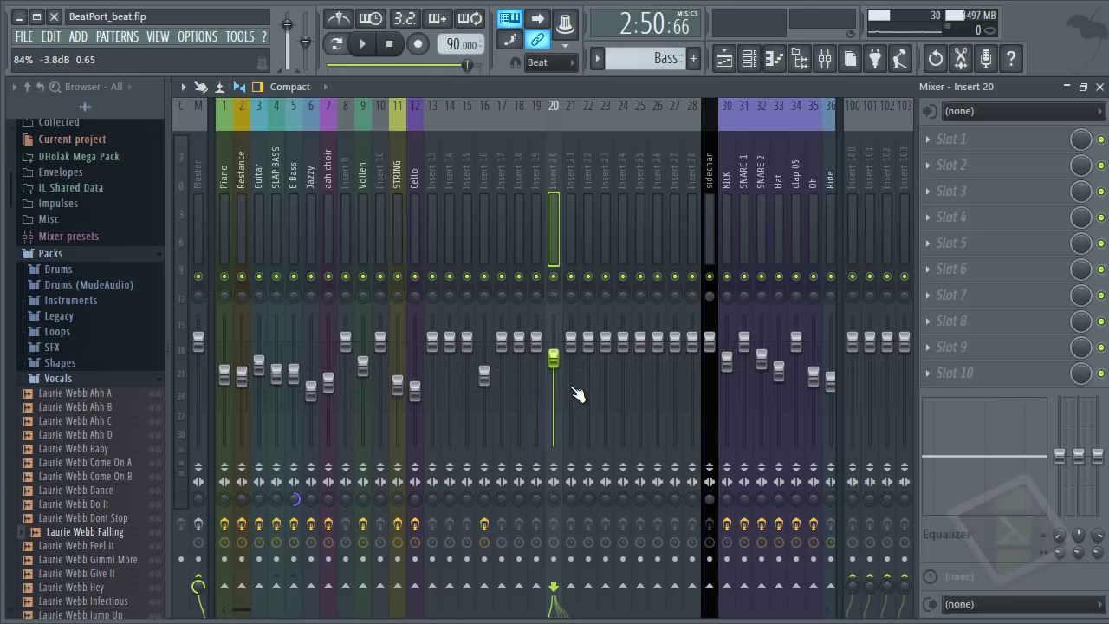
{"action": "left_click", "coordinate": [559, 357], "text": "alt"}
{"action": "left_click_drag", "start_coordinate": [561, 344], "coordinate": [555, 364]}
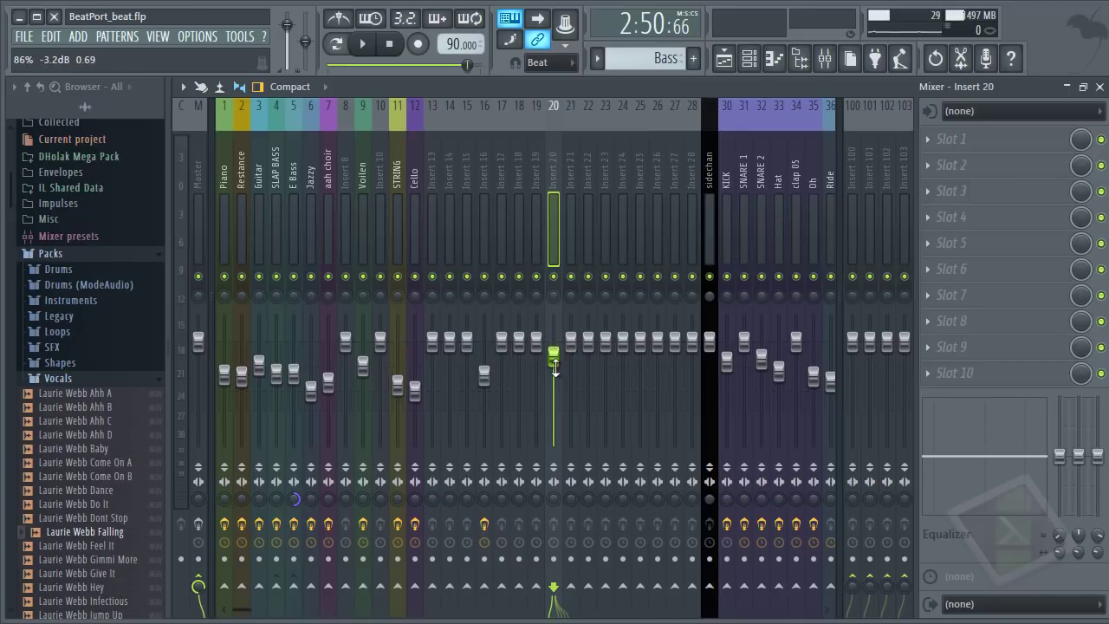
{"action": "left_click", "coordinate": [560, 360], "text": "alt"}
{"action": "scroll", "coordinate": [564, 348], "scroll_direction": "down", "scroll_amount": 3}
{"action": "scroll", "coordinate": [561, 345], "scroll_direction": "up", "scroll_amount": 3}
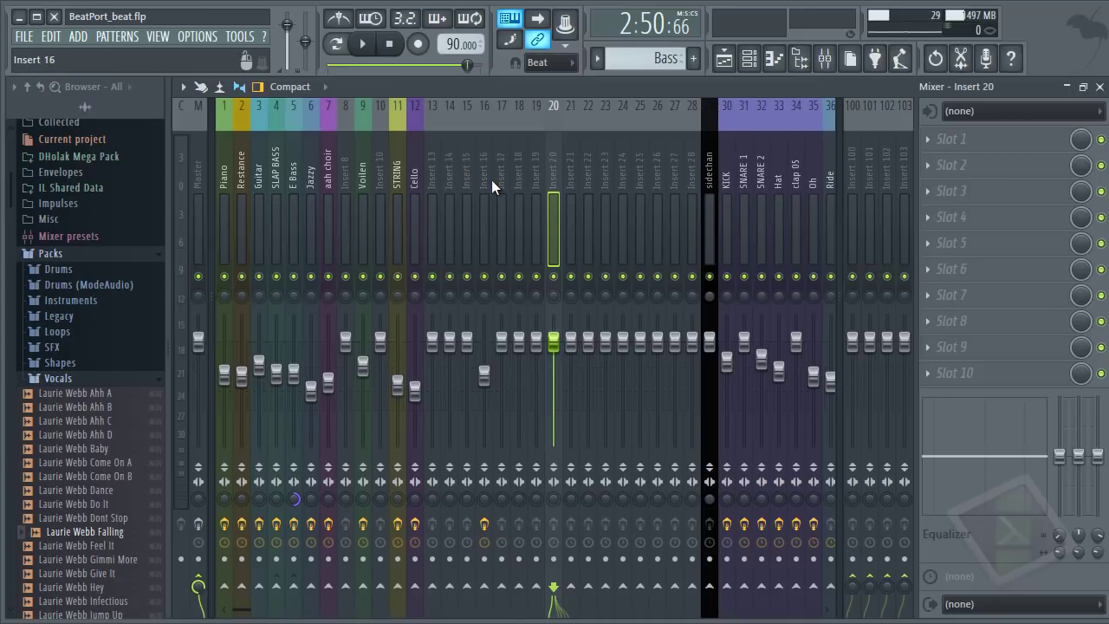
Step: Look over the effect chains on the SNARE 1, KICK and Restance mixer tracks
{"action": "scroll", "coordinate": [491, 179], "scroll_direction": "down", "scroll_amount": 3}
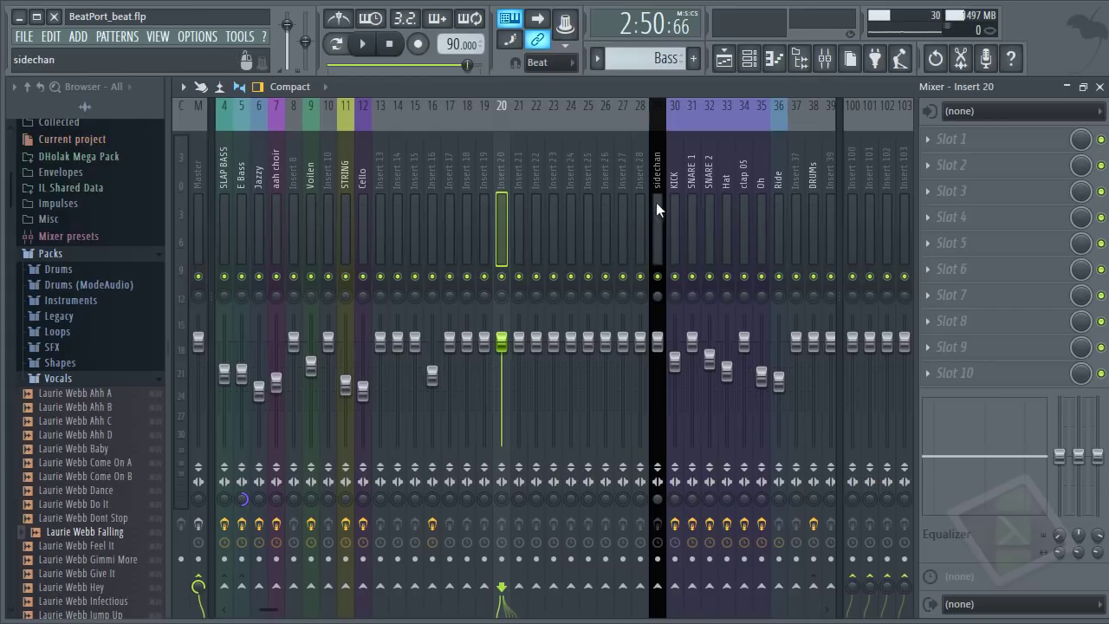
{"action": "left_click", "coordinate": [690, 327]}
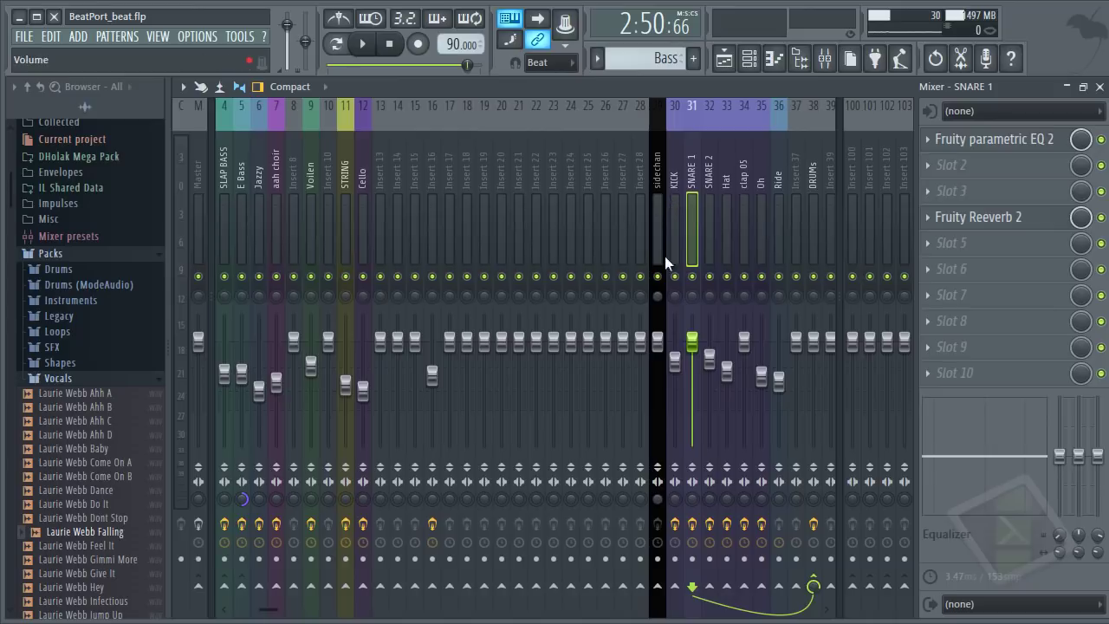
{"action": "left_click", "coordinate": [671, 221]}
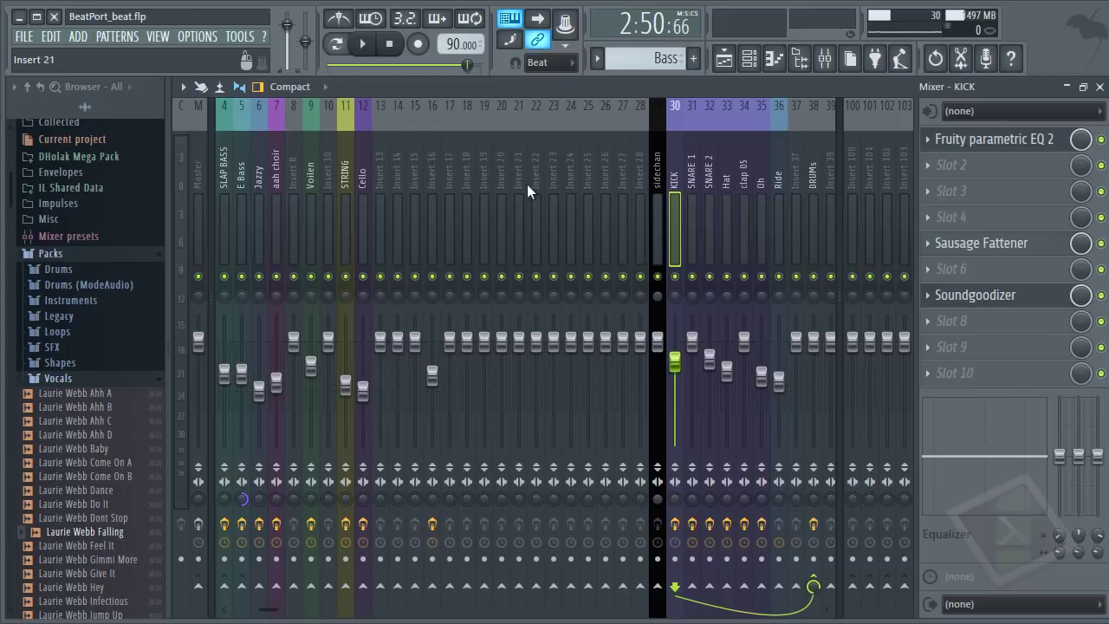
{"action": "left_click", "coordinate": [398, 184]}
{"action": "left_click_drag", "start_coordinate": [262, 182], "coordinate": [147, 181]}
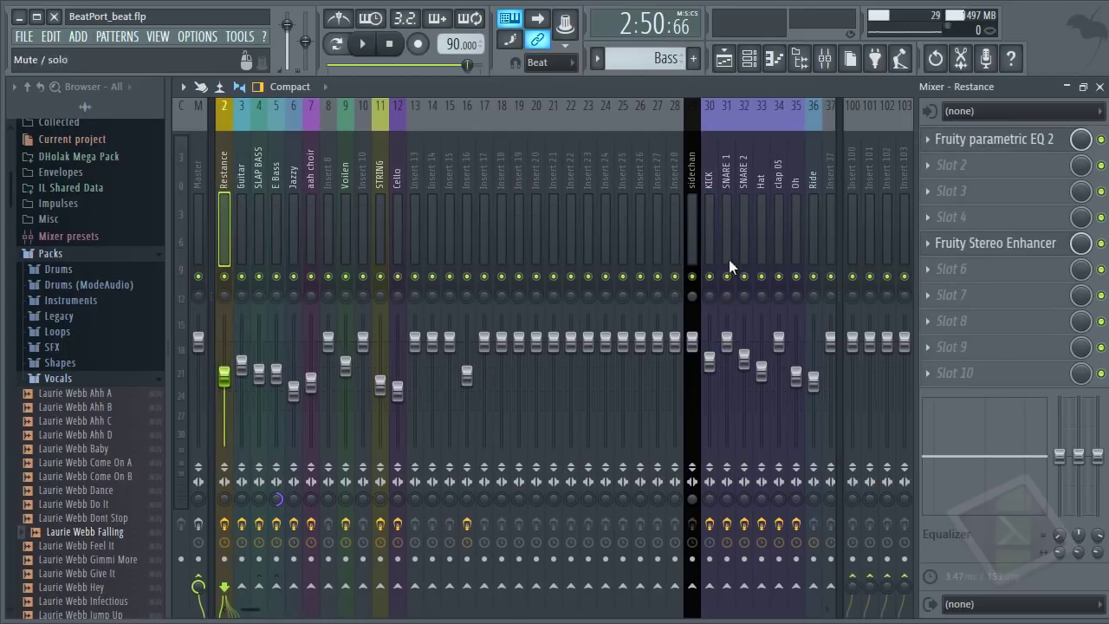
Step: On the Master track, inspect the low, mid and high bands of Maximus and the Fruity parametric EQ 2 curve in slot 2
{"action": "left_click", "coordinate": [199, 169]}
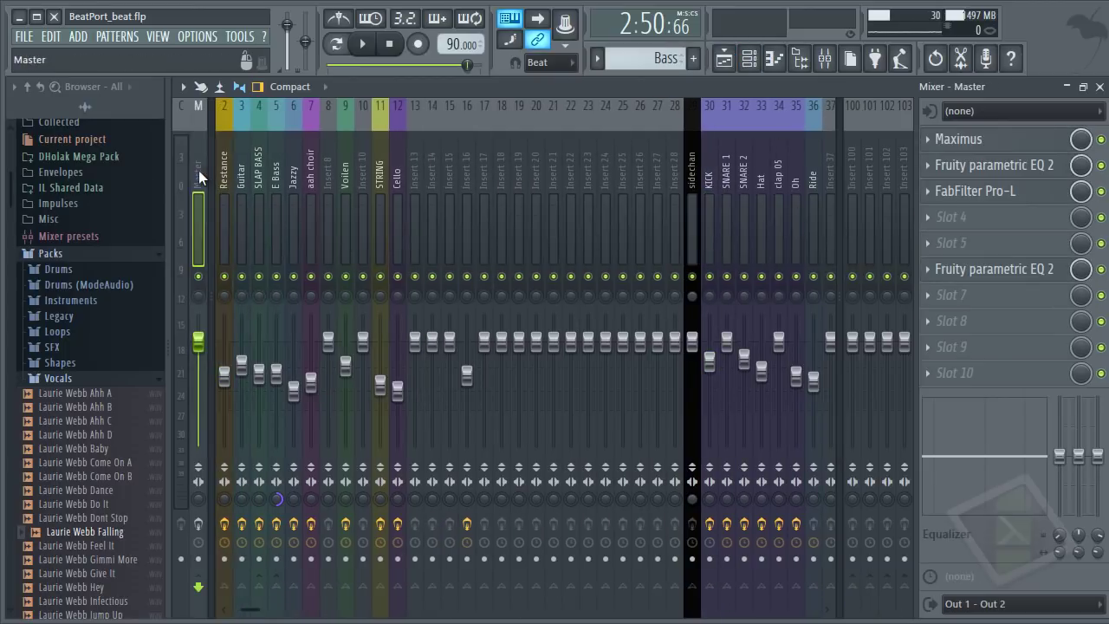
{"action": "left_click", "coordinate": [958, 138]}
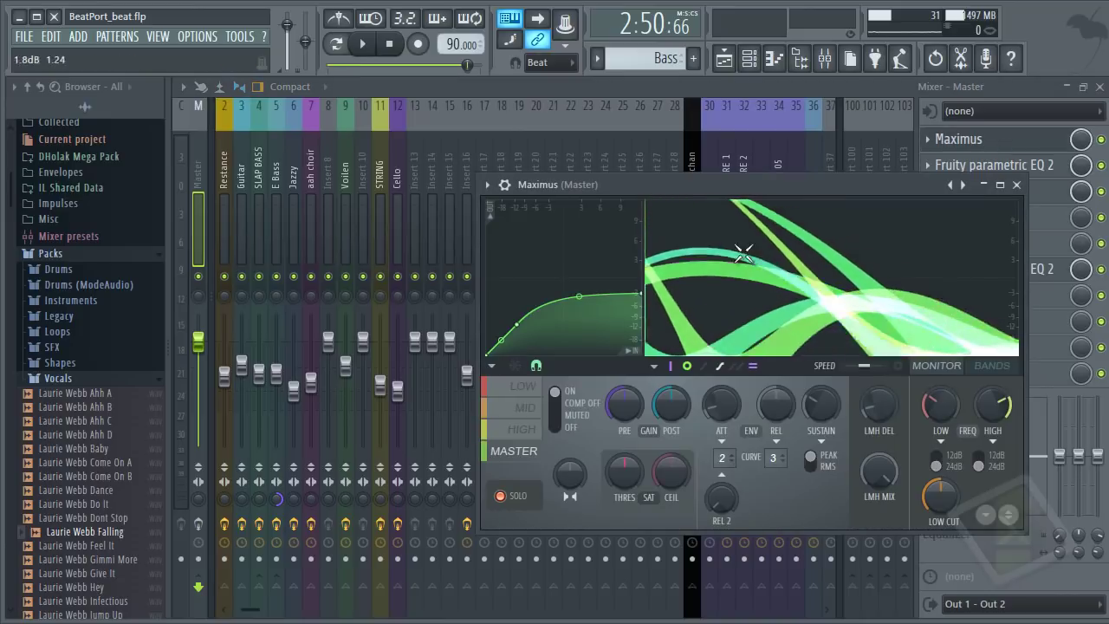
{"action": "left_click", "coordinate": [526, 407]}
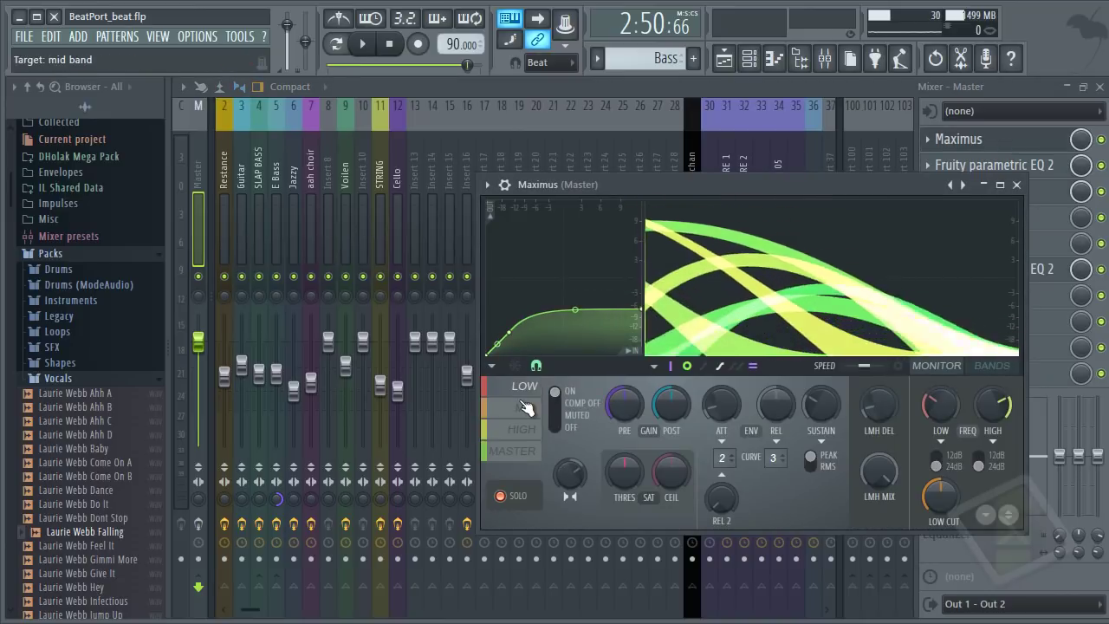
{"action": "left_click", "coordinate": [524, 386]}
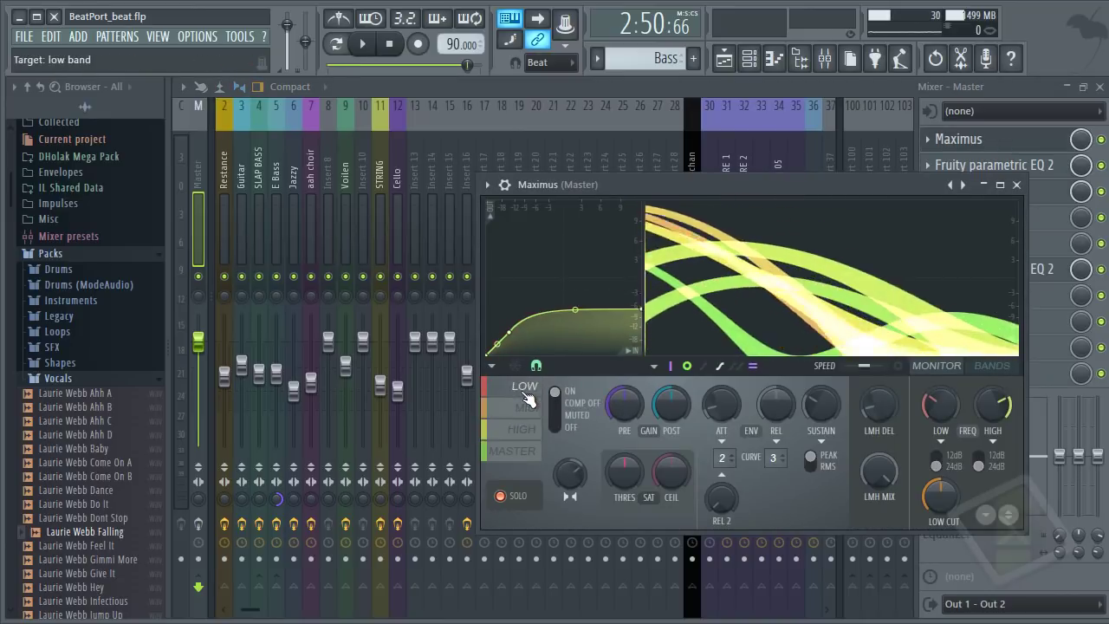
{"action": "left_click", "coordinate": [527, 429]}
{"action": "left_click", "coordinate": [524, 387]}
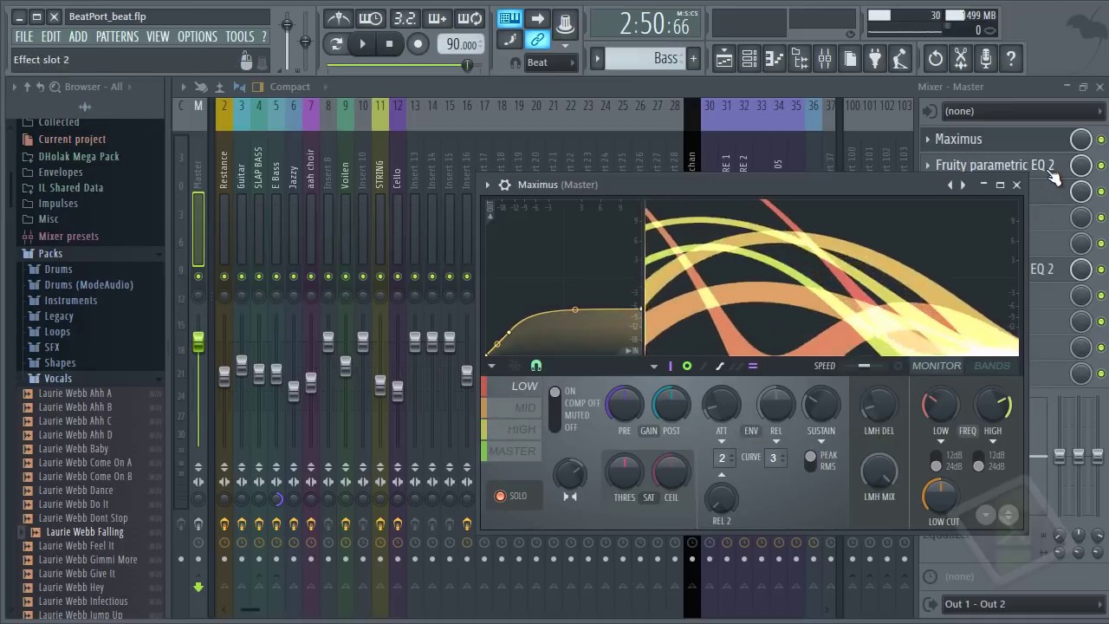
{"action": "left_click", "coordinate": [1017, 184]}
{"action": "left_click", "coordinate": [1024, 170]}
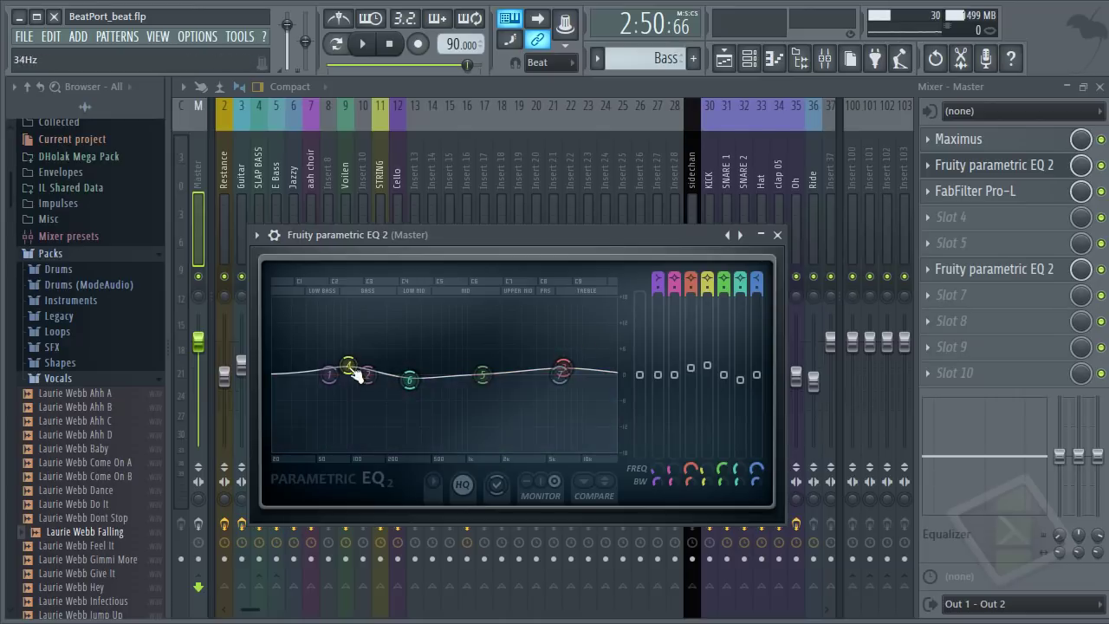
{"action": "left_click", "coordinate": [777, 234]}
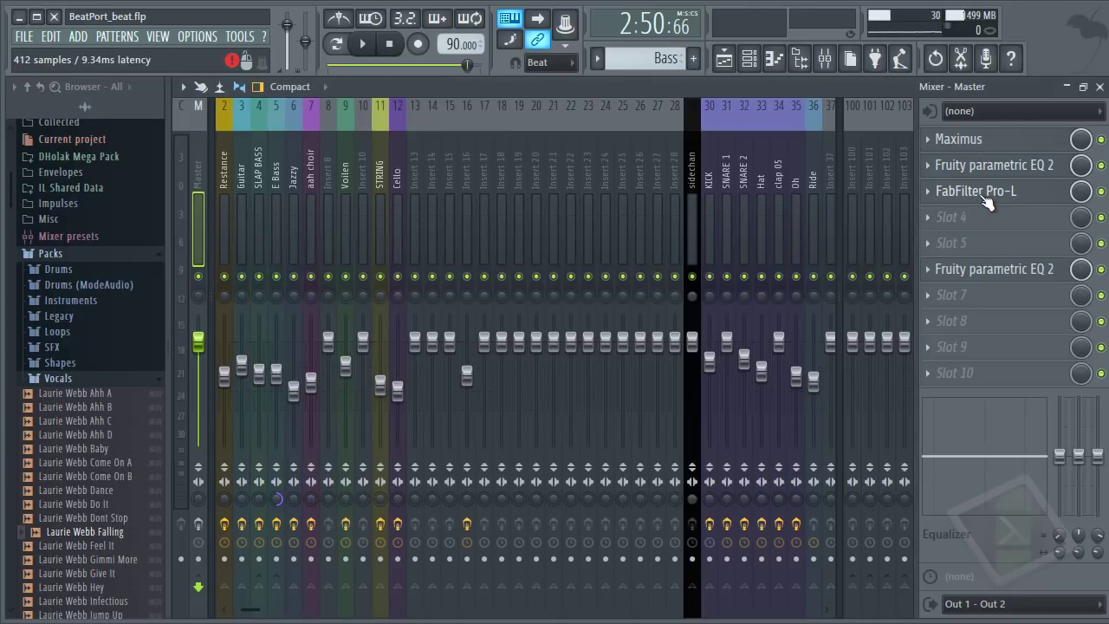
Step: Examine the FabFilter Pro-L limiter on the Master track and browse its Dance & Electronica presets
{"action": "left_click", "coordinate": [988, 201]}
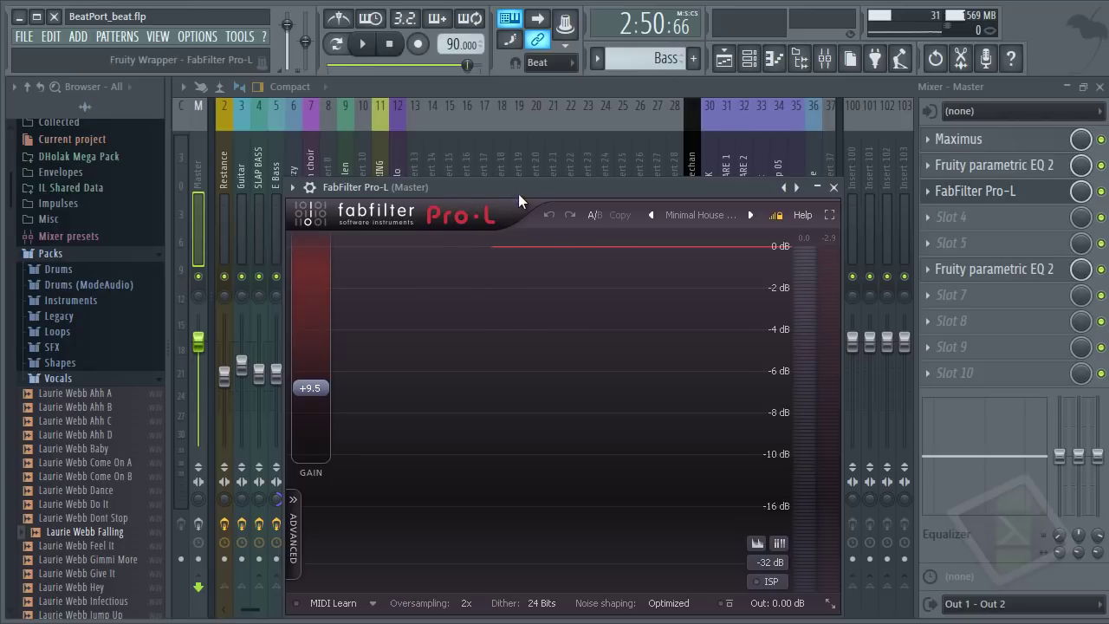
{"action": "left_click", "coordinate": [691, 215]}
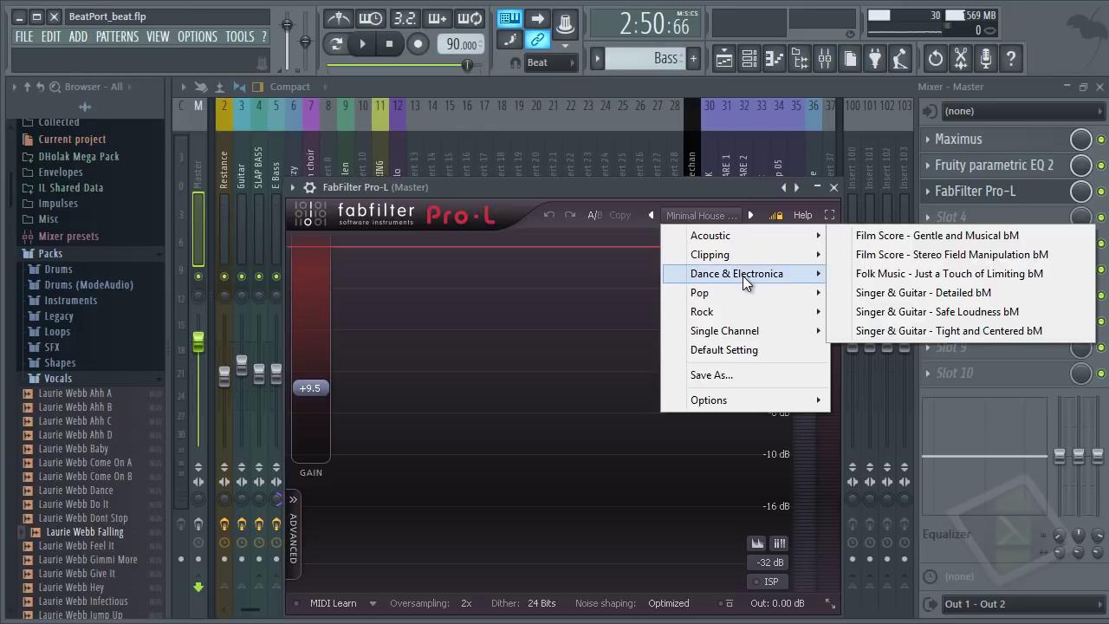
{"action": "mouse_move", "coordinate": [742, 274]}
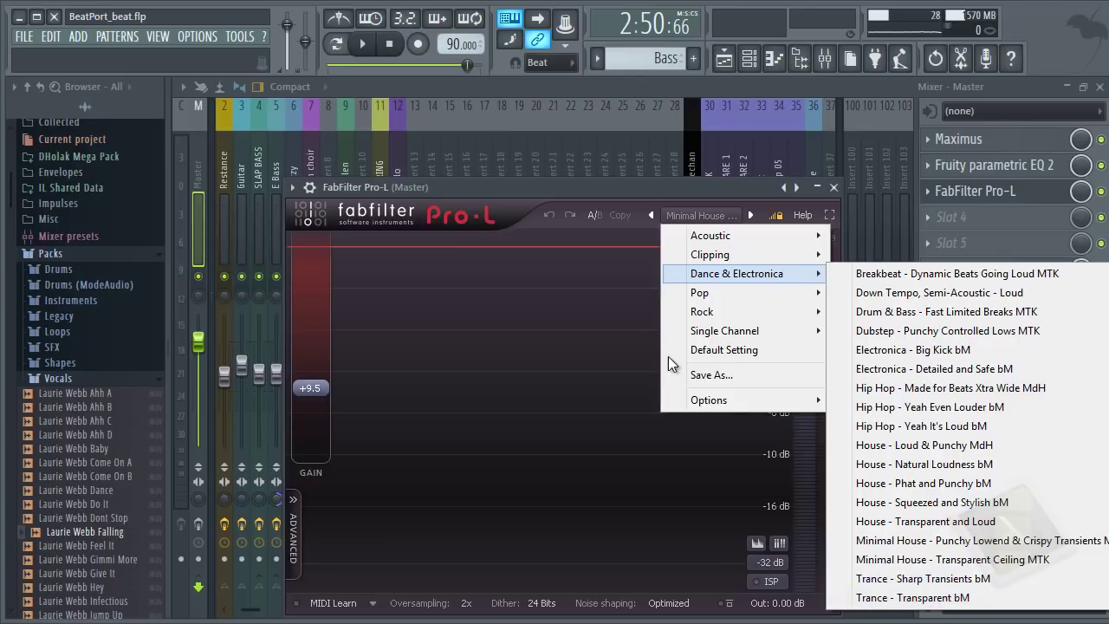
{"action": "left_click", "coordinate": [553, 190]}
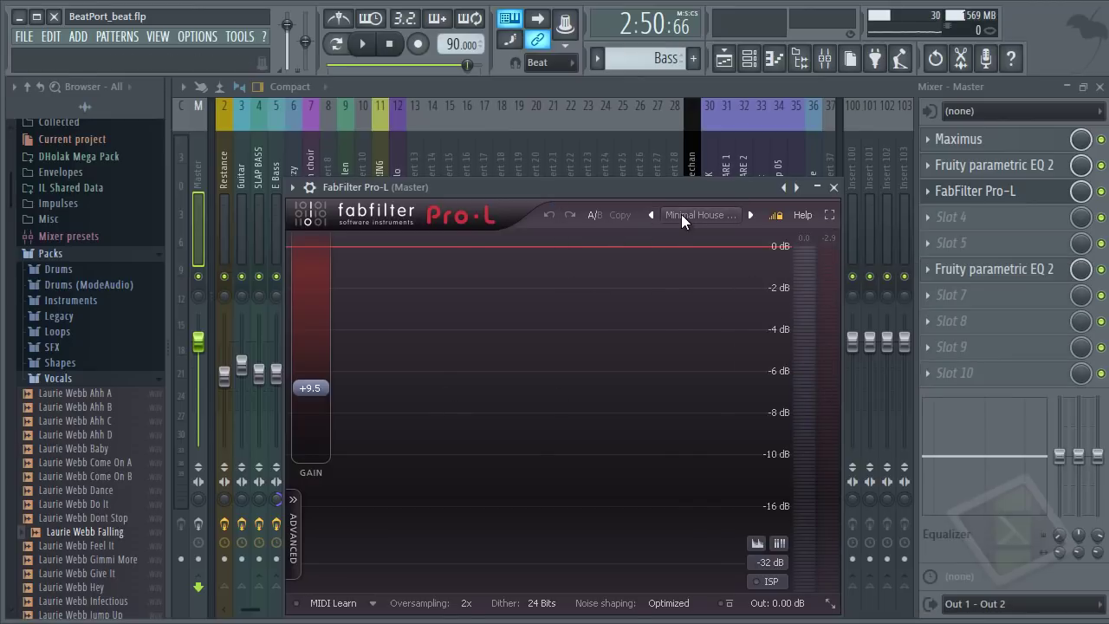
{"action": "mouse_move", "coordinate": [314, 433]}
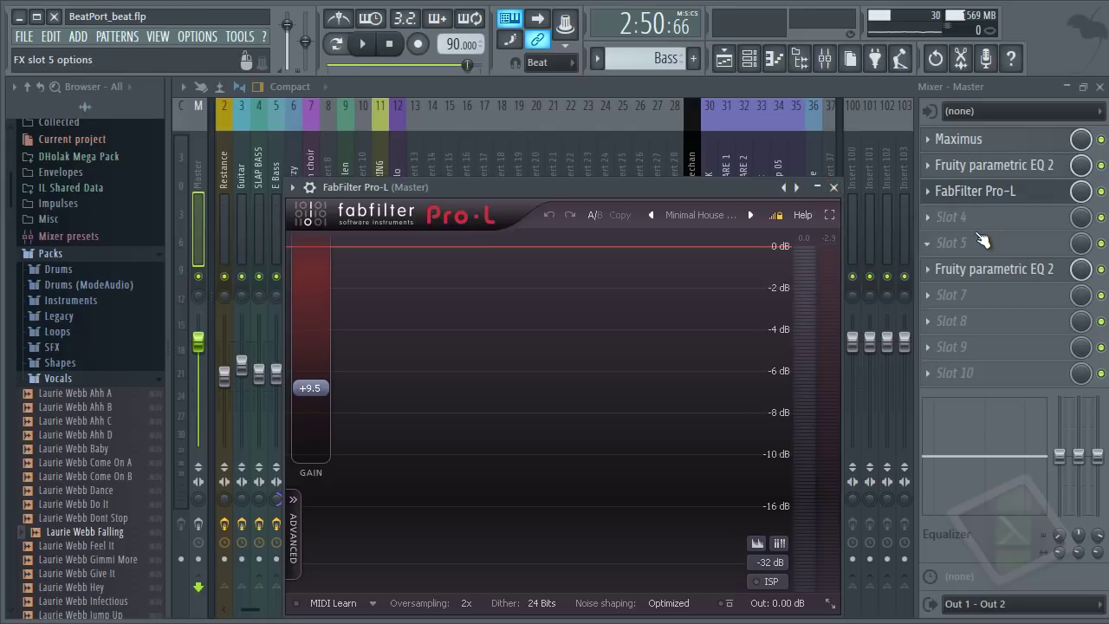
{"action": "left_click_drag", "start_coordinate": [460, 183], "coordinate": [458, 151]}
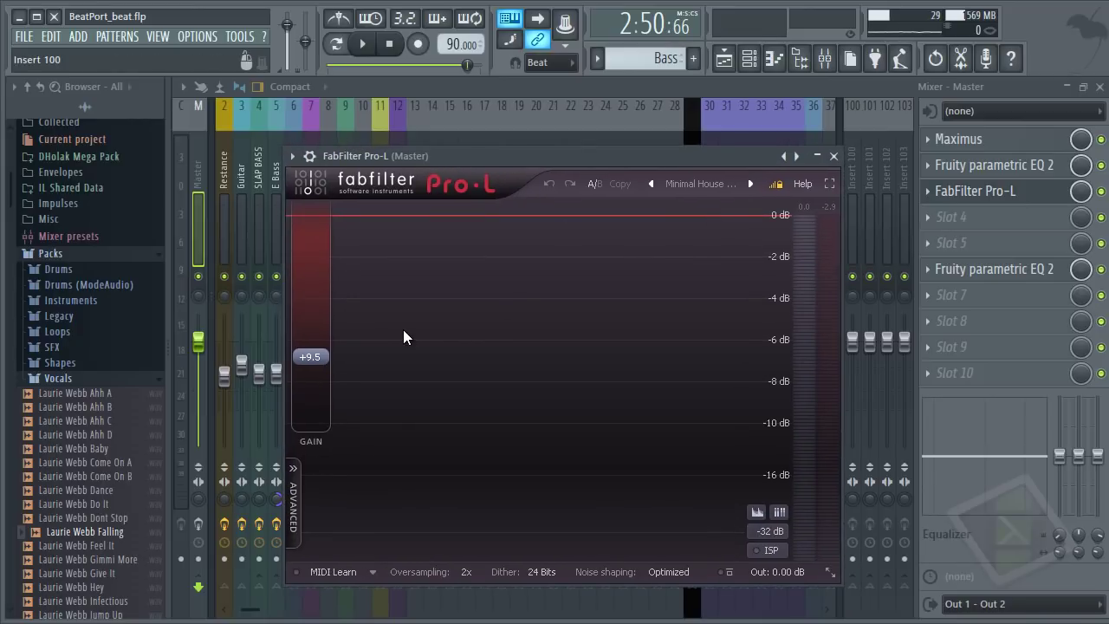
{"action": "left_click", "coordinate": [834, 156]}
Step: Play the rendered BeatPort_beat clip from around bar 17 and check its level on the Master mixer track
{"action": "key", "text": "space"}
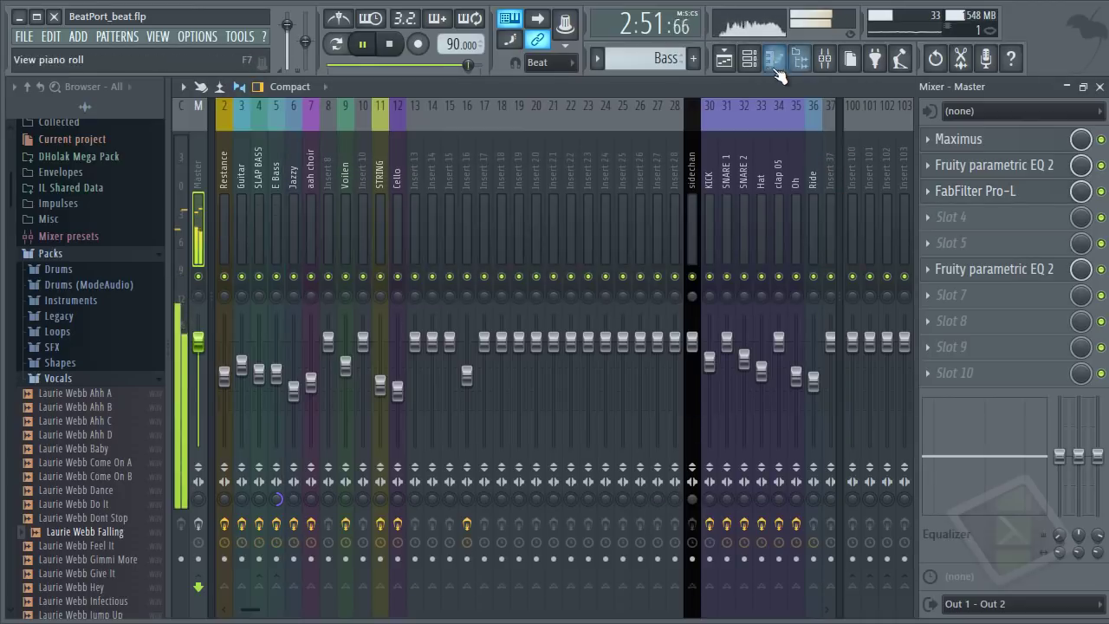
{"action": "left_click", "coordinate": [724, 58]}
{"action": "scroll", "coordinate": [726, 227], "scroll_direction": "down", "scroll_amount": 2}
{"action": "scroll", "coordinate": [726, 227], "scroll_direction": "down", "scroll_amount": 8}
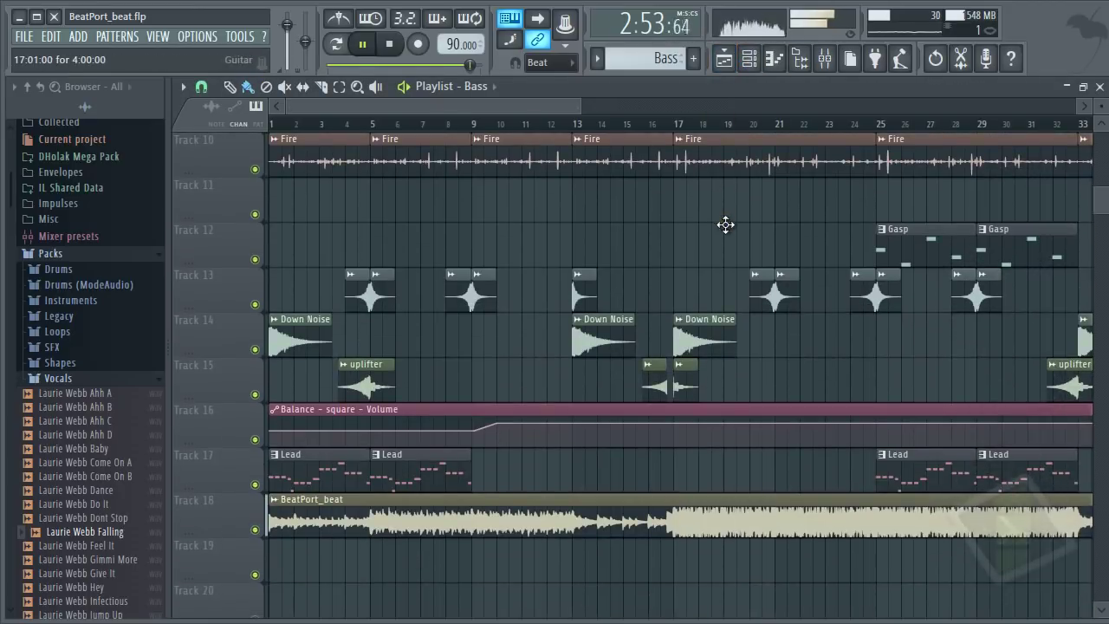
{"action": "key", "text": "space"}
{"action": "scroll", "coordinate": [733, 290], "scroll_direction": "up", "scroll_amount": 4}
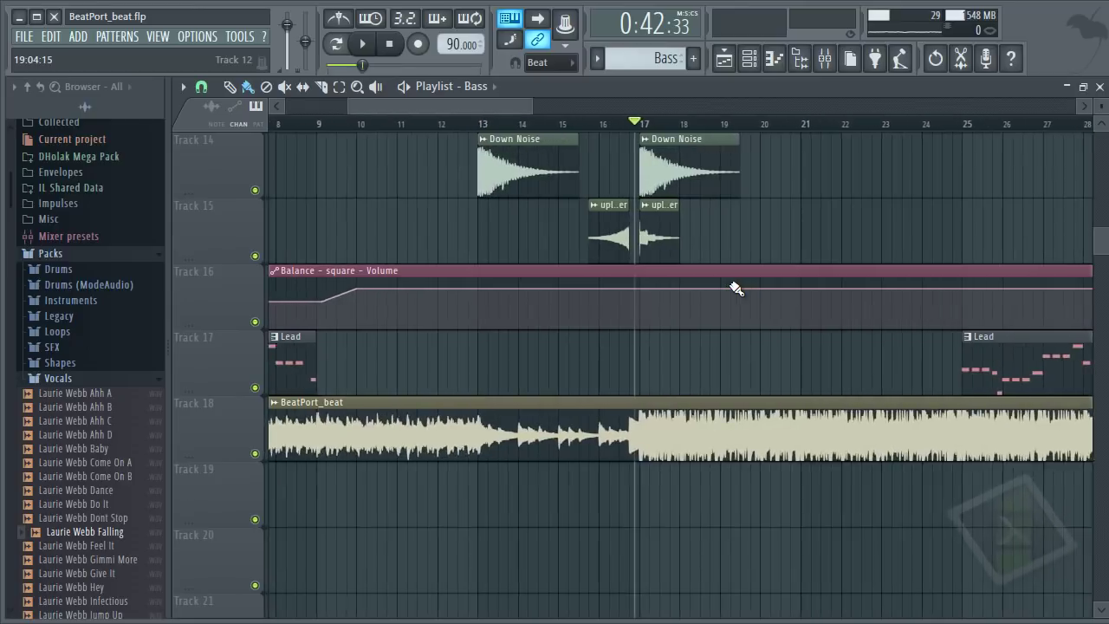
{"action": "key", "text": "space"}
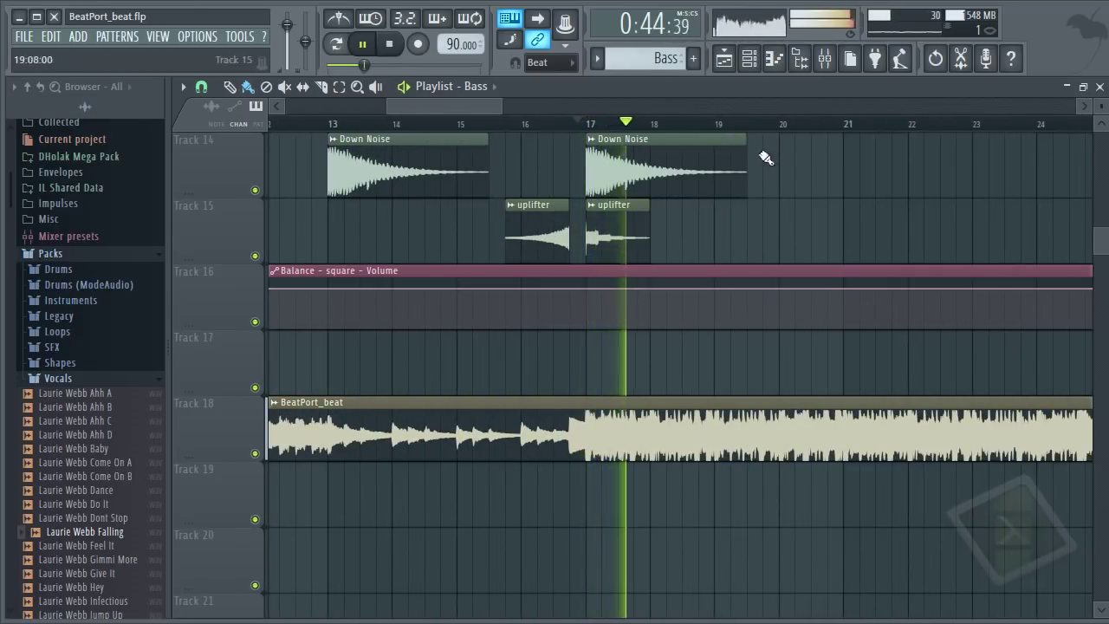
{"action": "left_click", "coordinate": [824, 58]}
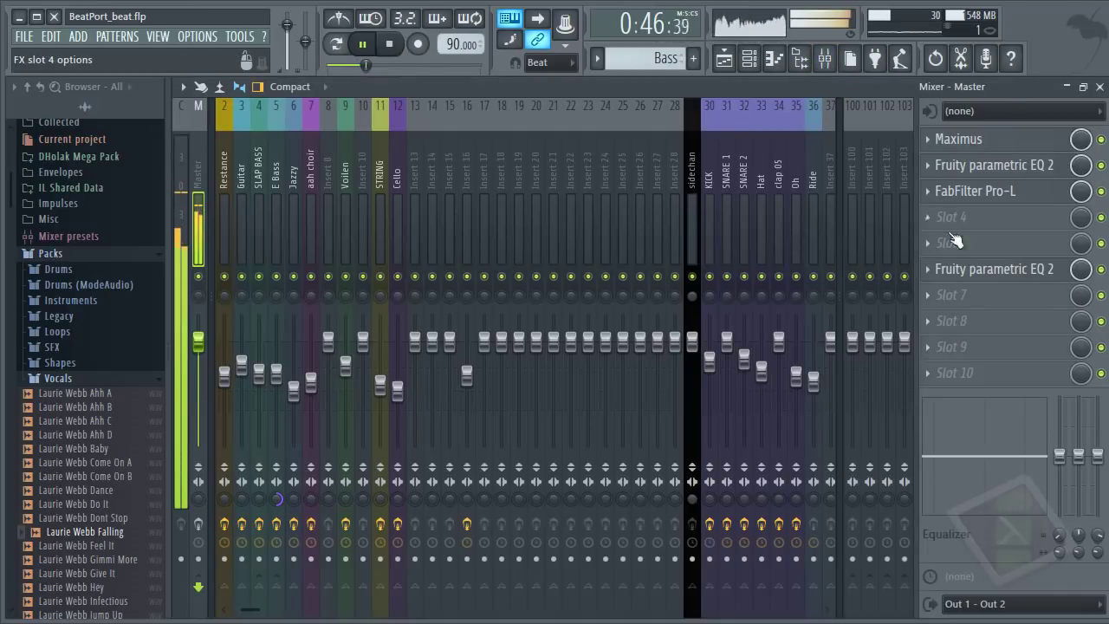
{"action": "key", "text": "space"}
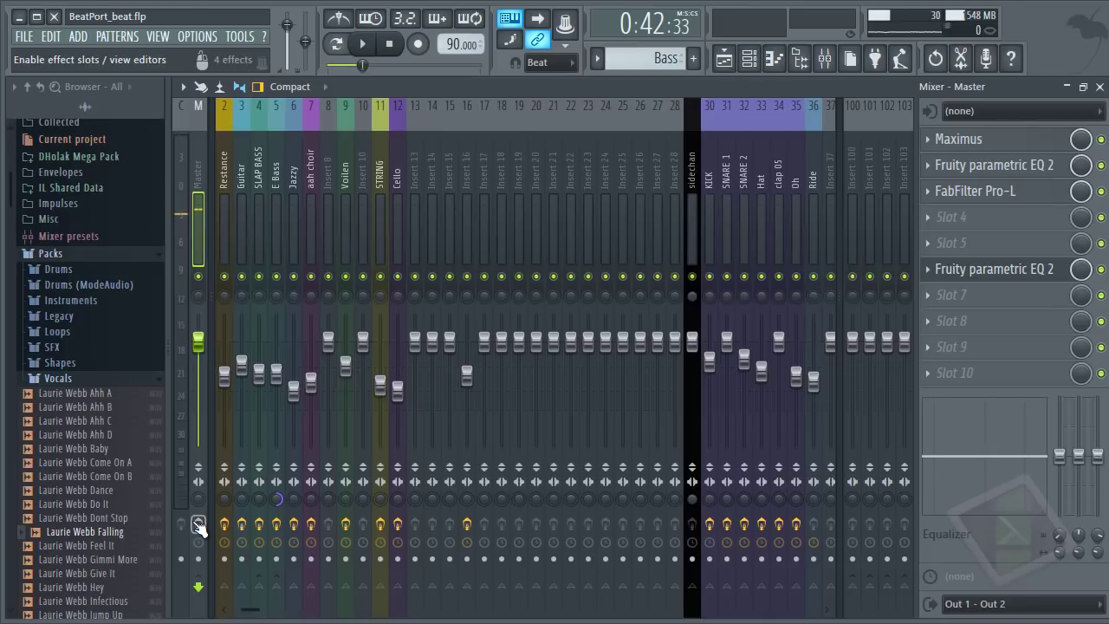
Step: In the channel rack, take the BeatPort_beat clip out of solo so it is muted and the other channels are active
{"action": "left_click", "coordinate": [1099, 86]}
{"action": "left_click", "coordinate": [749, 58]}
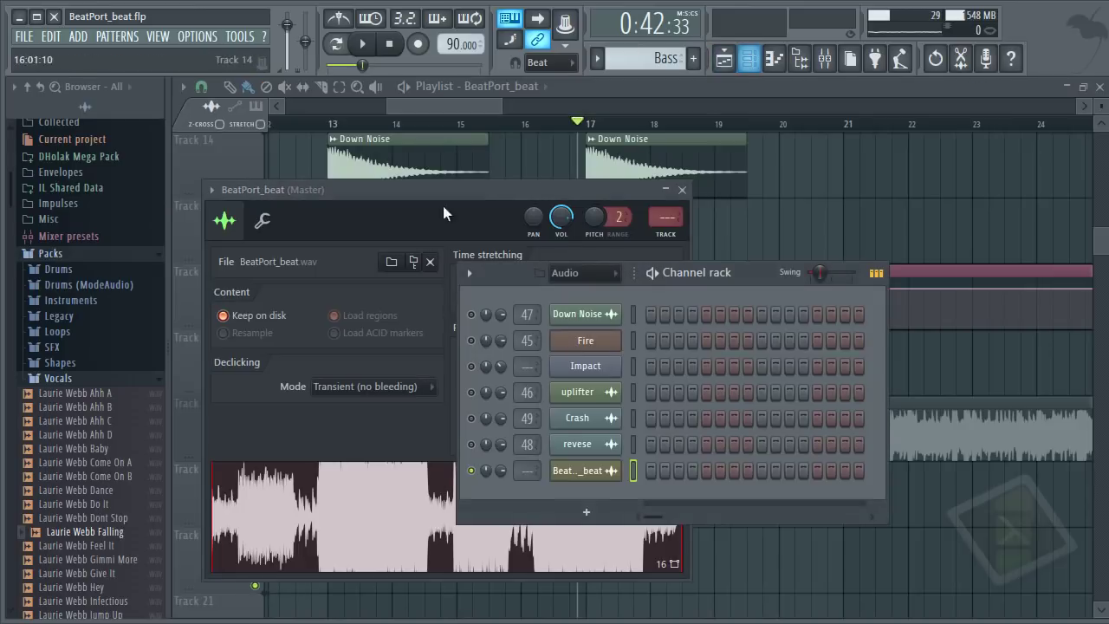
{"action": "right_click", "coordinate": [472, 312]}
{"action": "left_click", "coordinate": [477, 313]}
{"action": "right_click", "coordinate": [475, 312]}
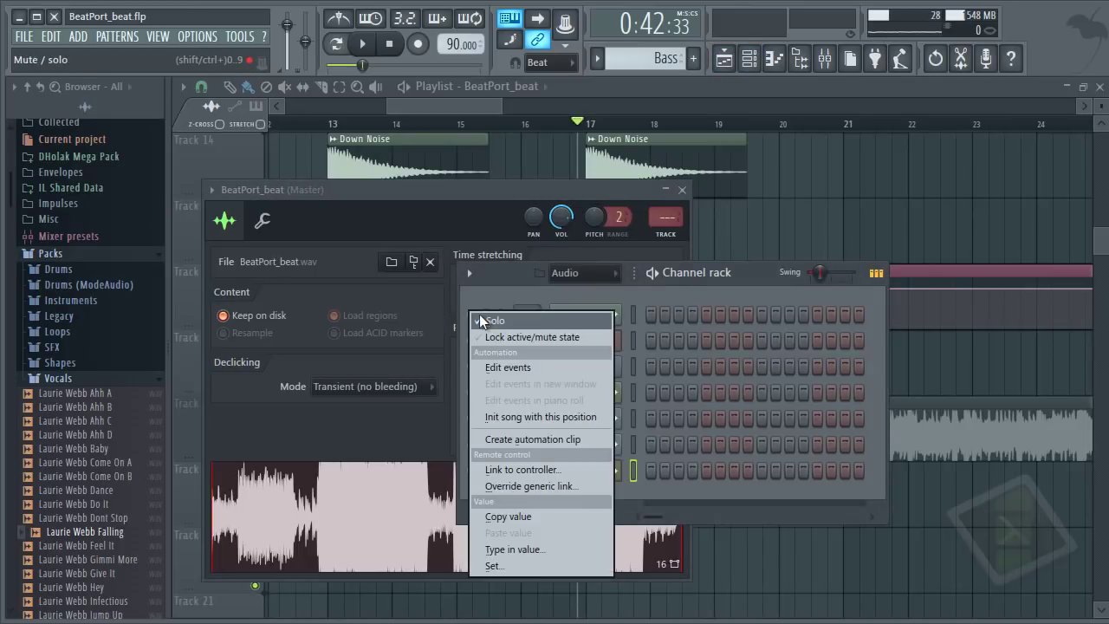
{"action": "left_click", "coordinate": [479, 321]}
{"action": "key", "text": "F12"}
Step: Play the arrangement from around bar 17 and again from just before bar 4 in the playlist
{"action": "key", "text": "space"}
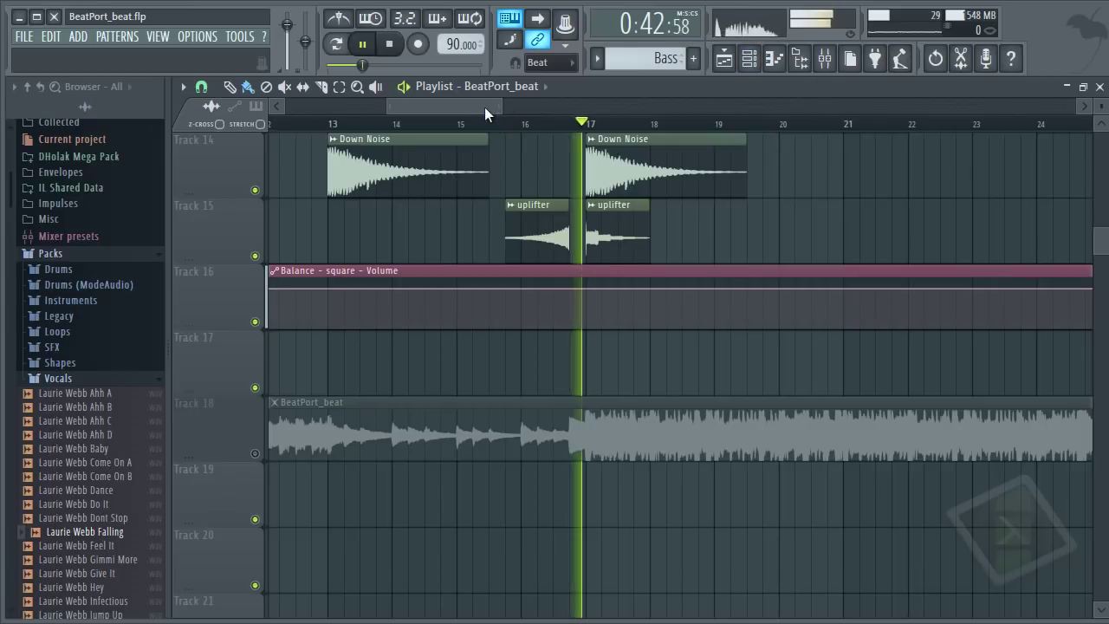
{"action": "left_click_drag", "start_coordinate": [484, 106], "coordinate": [281, 105]}
{"action": "left_click", "coordinate": [455, 125]}
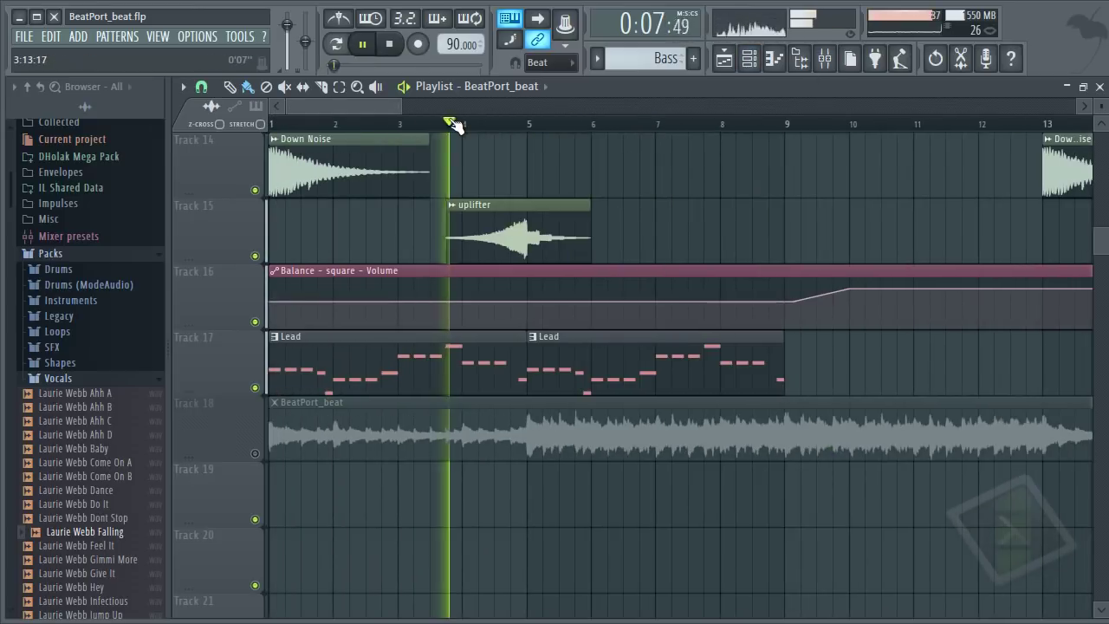
{"action": "scroll", "coordinate": [455, 127], "scroll_direction": "down", "scroll_amount": 4}
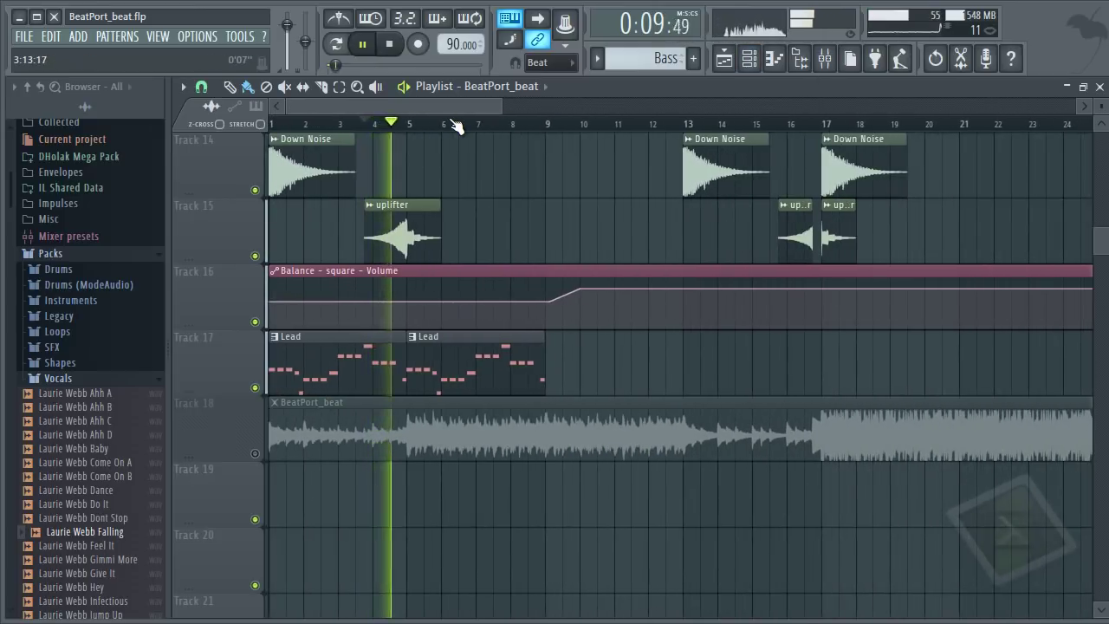
{"action": "scroll", "coordinate": [606, 216], "scroll_direction": "up", "scroll_amount": 1}
{"action": "scroll", "coordinate": [488, 148], "scroll_direction": "up", "scroll_amount": 2}
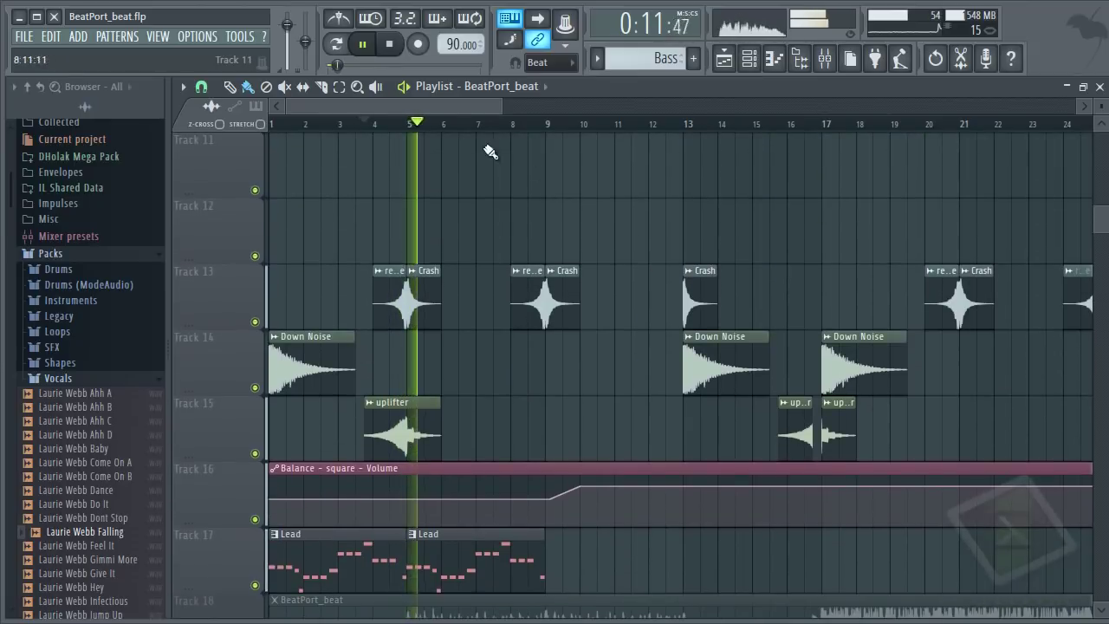
{"action": "key", "text": "space"}
Step: Play the arrangement from bar 25 and check the track and Master levels in the mixer
{"action": "left_click_drag", "start_coordinate": [474, 107], "coordinate": [624, 97]}
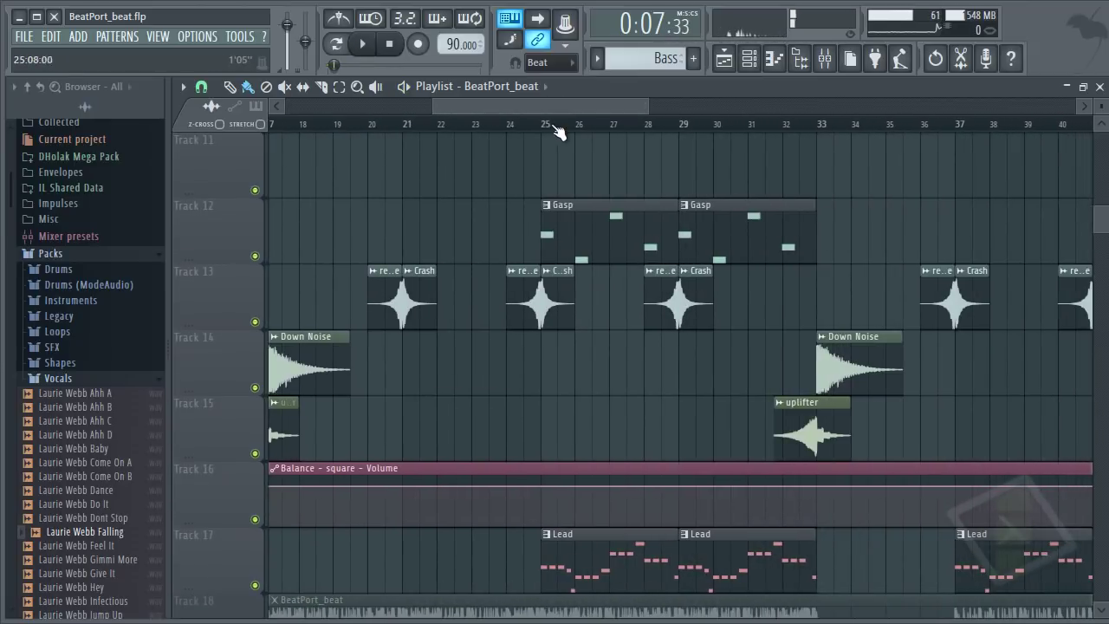
{"action": "left_click", "coordinate": [544, 124]}
{"action": "key", "text": "space"}
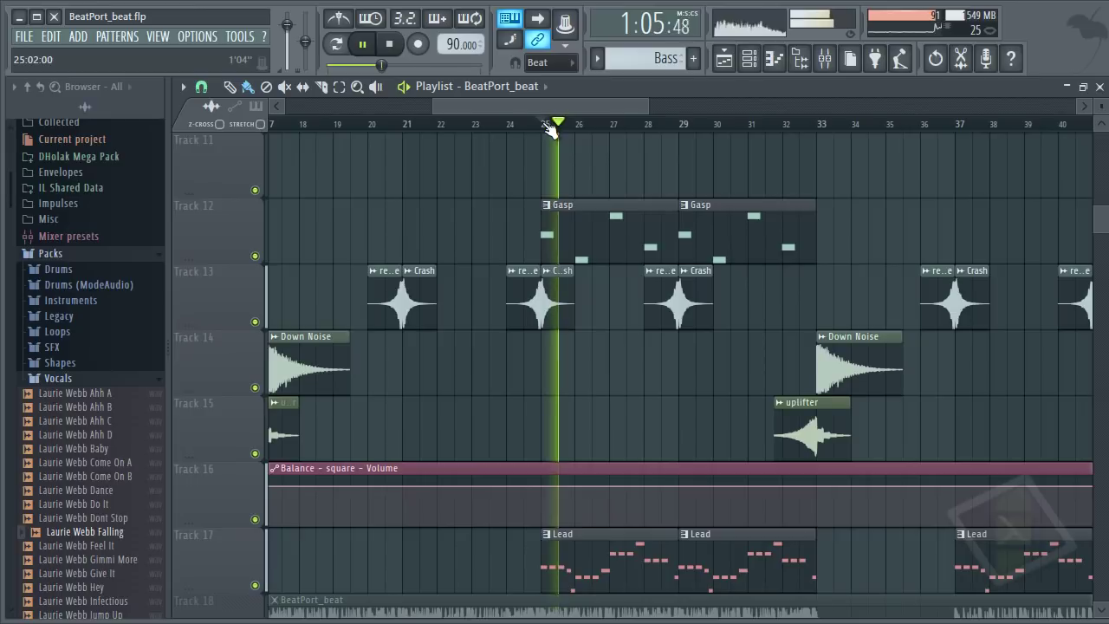
{"action": "left_click", "coordinate": [824, 58]}
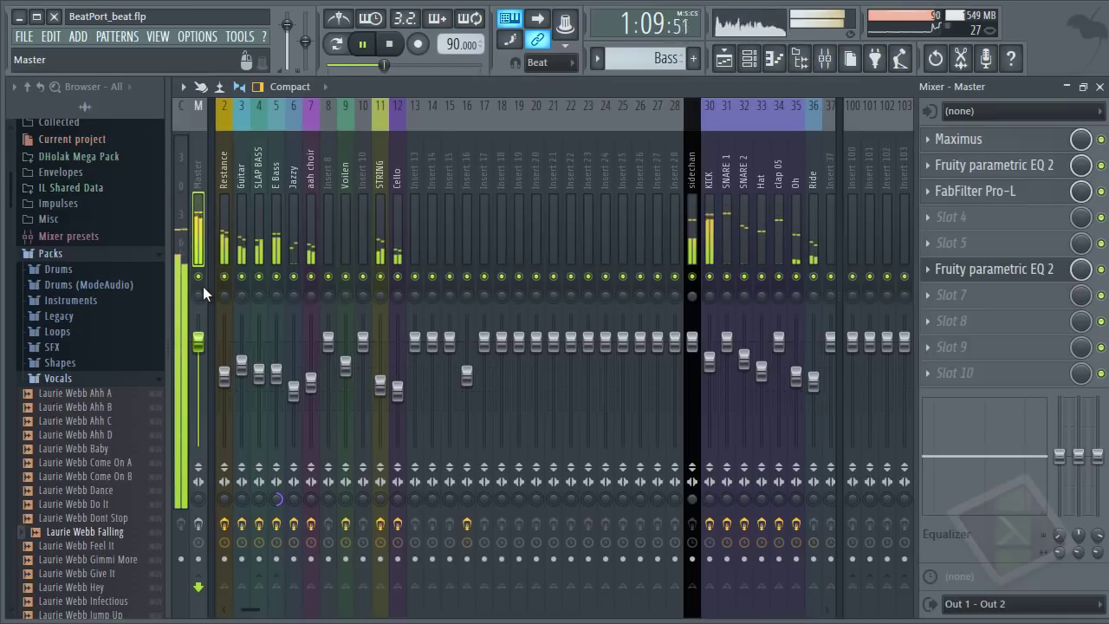
{"action": "key", "text": "space"}
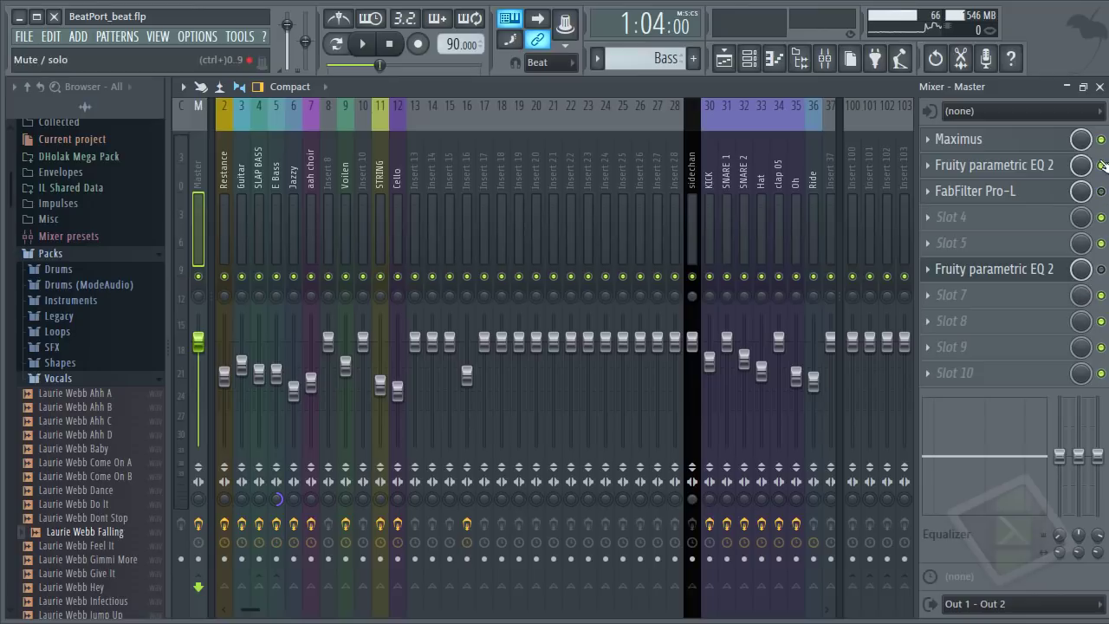
Step: Listen from bar 25 with only Maximus enabled on the Master, inspecting its low band and the slot 6 equalizer
{"action": "key", "text": "space"}
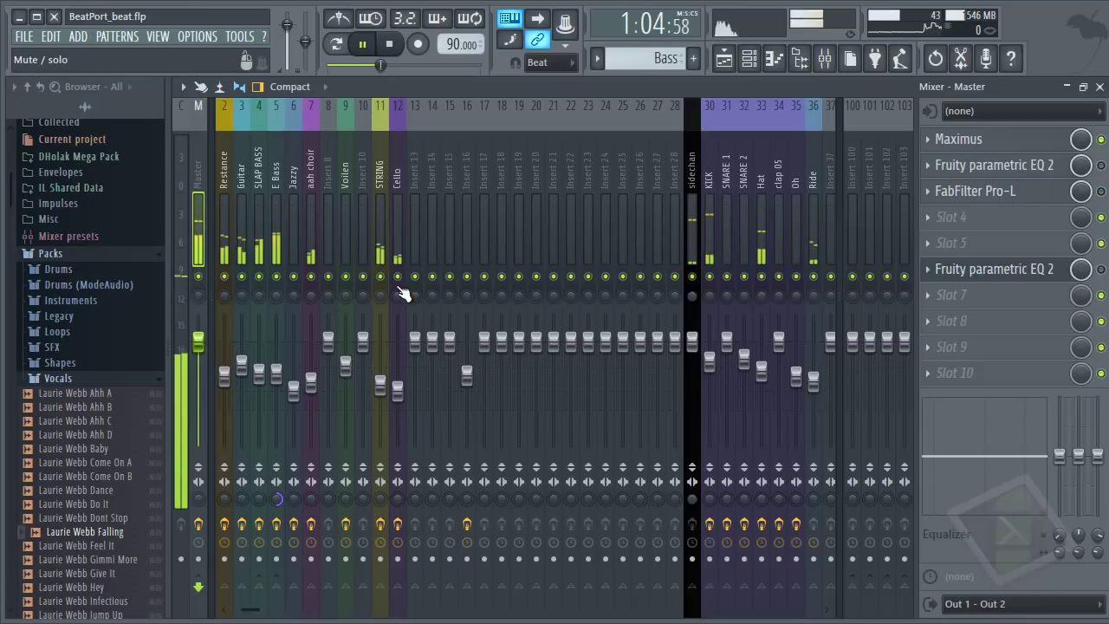
{"action": "key", "text": "space"}
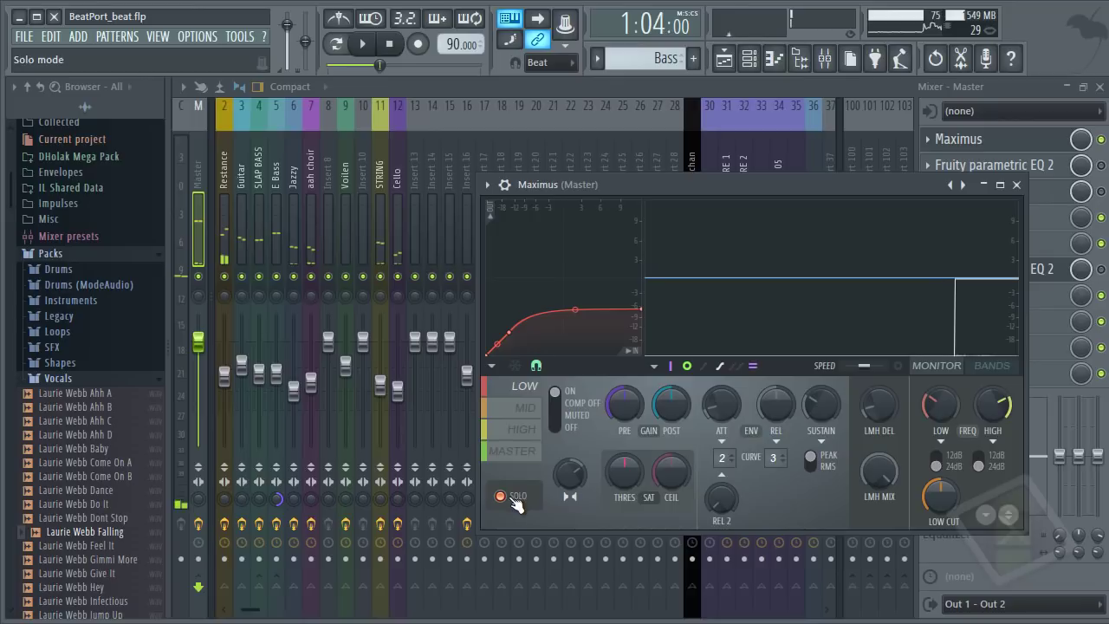
{"action": "left_click", "coordinate": [1017, 185]}
{"action": "key", "text": "space"}
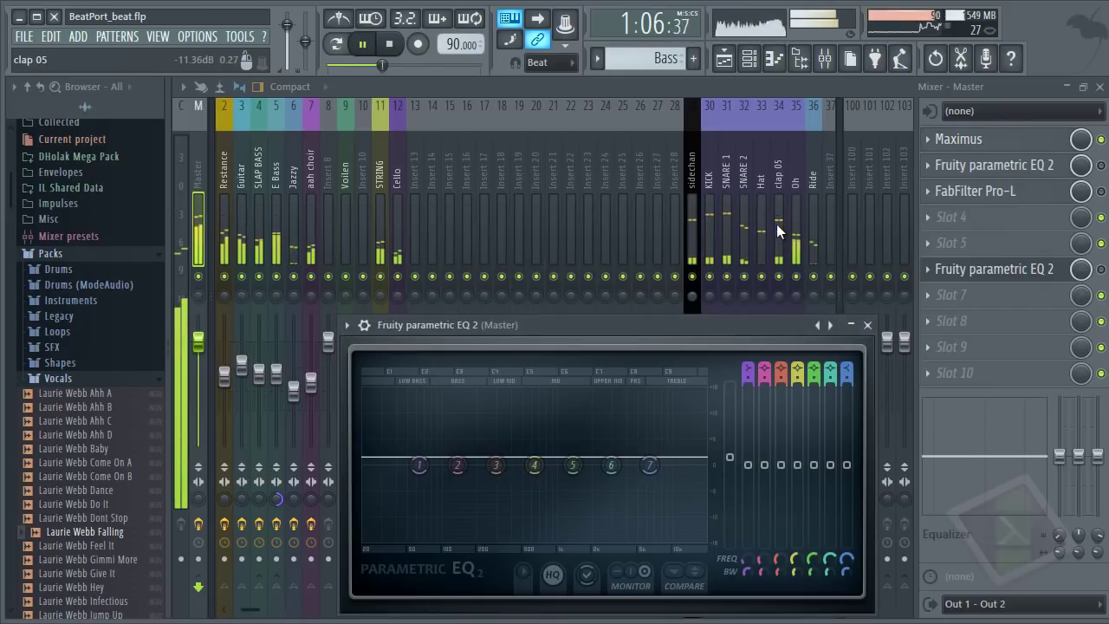
{"action": "key", "text": "space"}
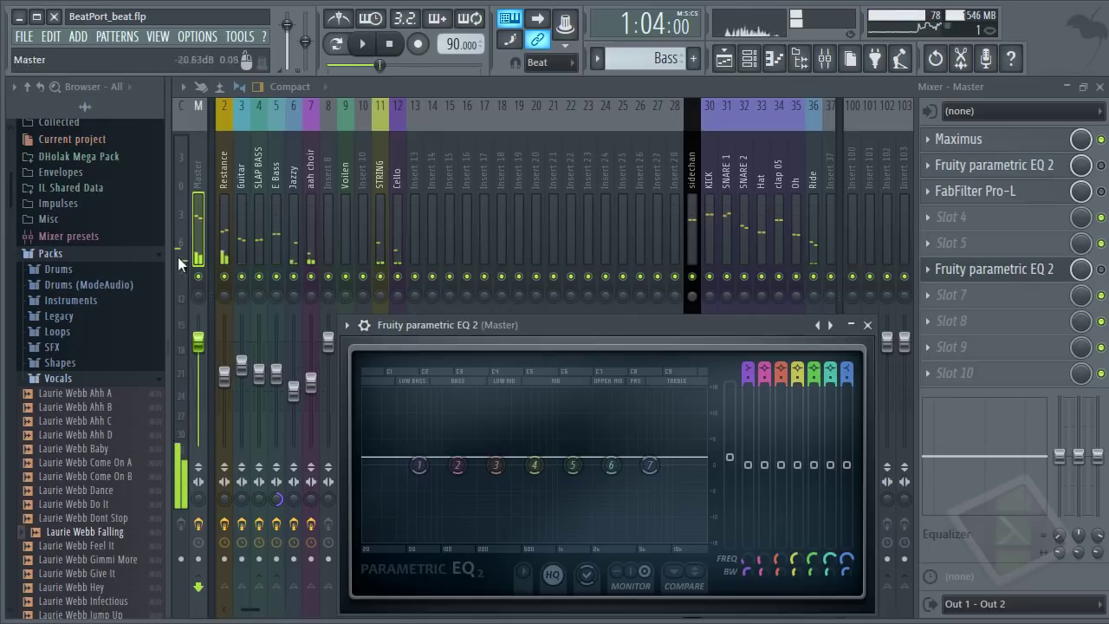
Step: Inspect and enable Fruity parametric EQ 2 in slot 2 of the Master track, and play from bar 25 to hear it
{"action": "left_click", "coordinate": [1008, 173]}
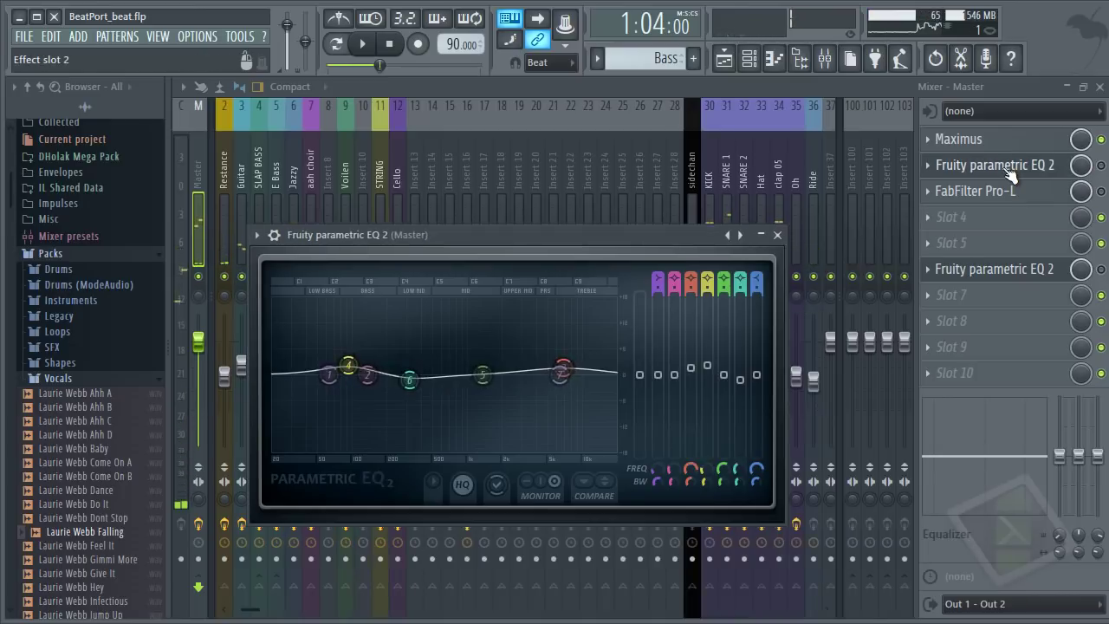
{"action": "left_click", "coordinate": [1009, 173]}
{"action": "left_click", "coordinate": [1100, 166]}
{"action": "left_click", "coordinate": [867, 325]}
{"action": "key", "text": "space"}
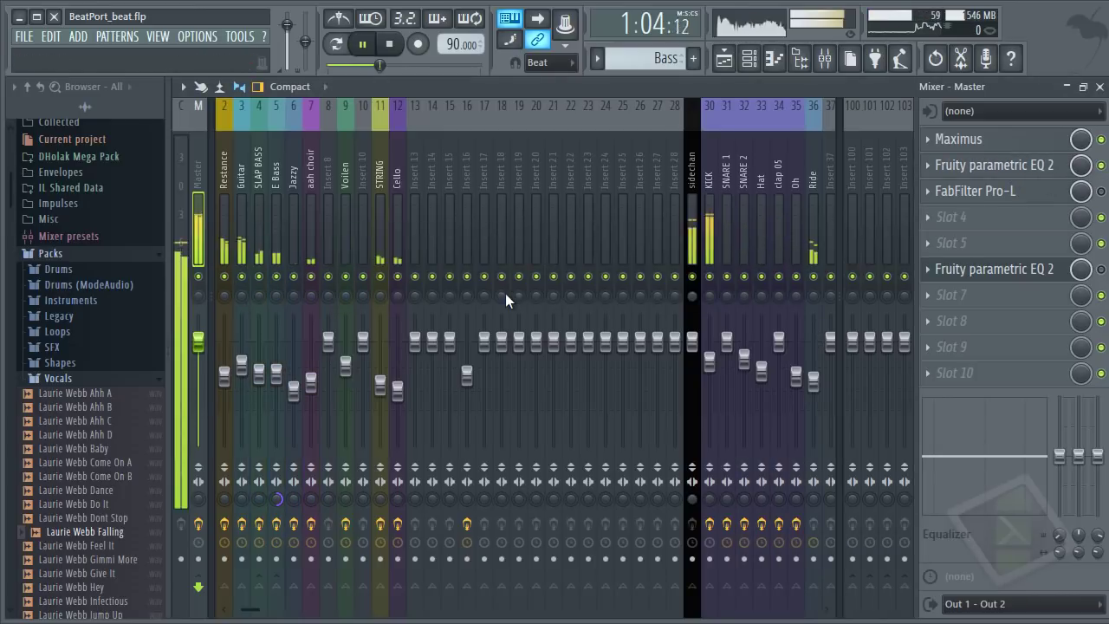
{"action": "key", "text": "space"}
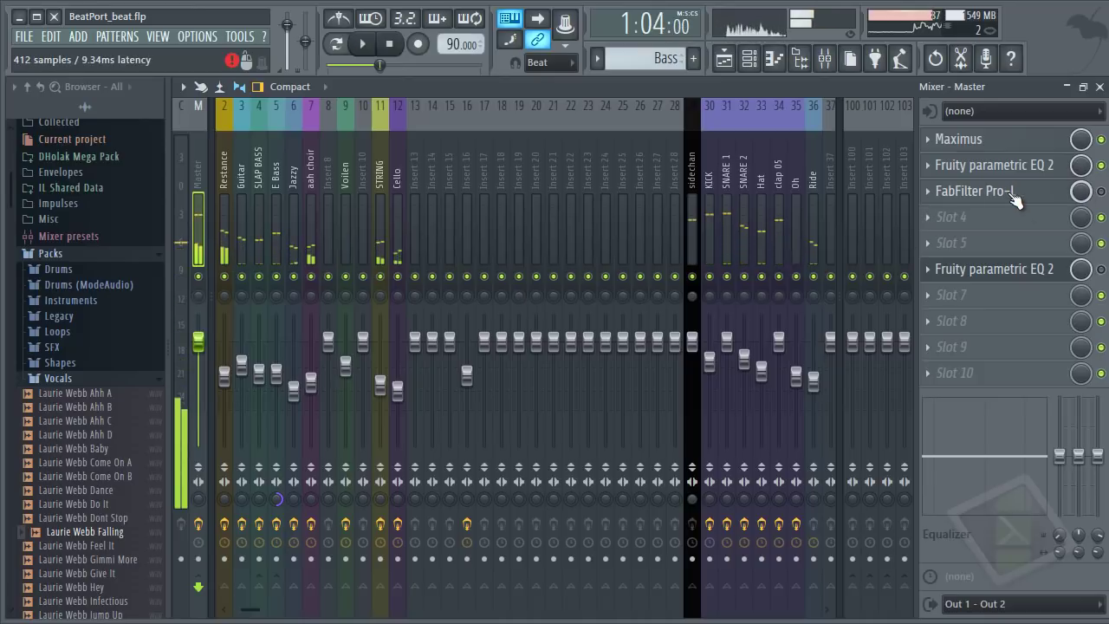
Step: Enable FabFilter Pro-L on the Master track and play from bar 25 to check the louder signal
{"action": "left_click", "coordinate": [1100, 190]}
{"action": "key", "text": "space"}
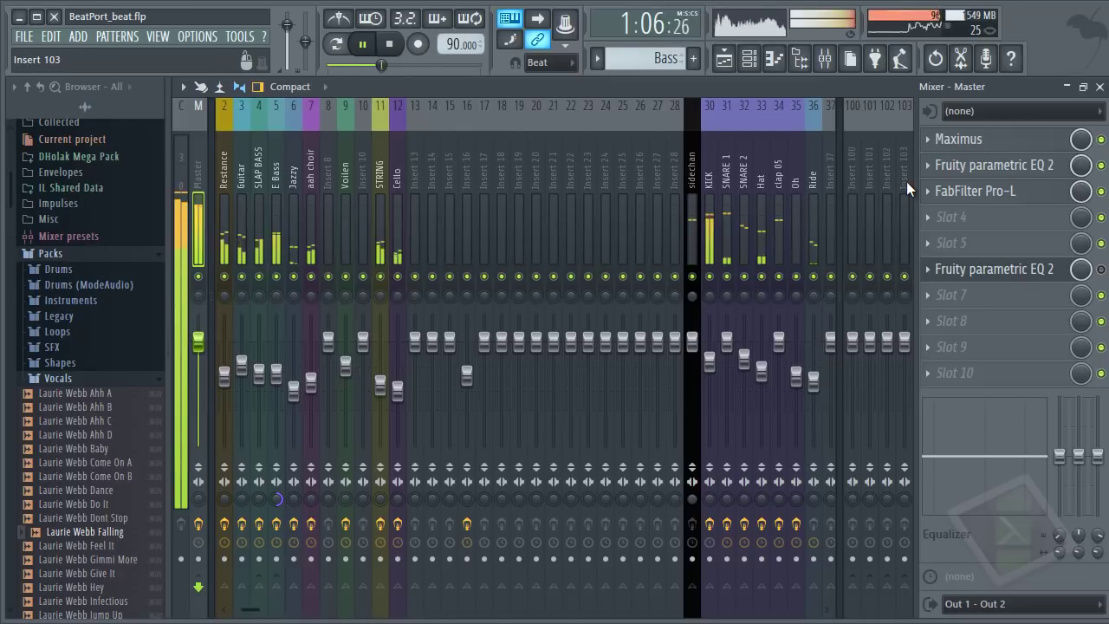
{"action": "key", "text": "space"}
Step: Try the slot 6 Fruity parametric EQ 2 on the Master during playback, bypass it again and recheck the Master level
{"action": "left_click", "coordinate": [1036, 273]}
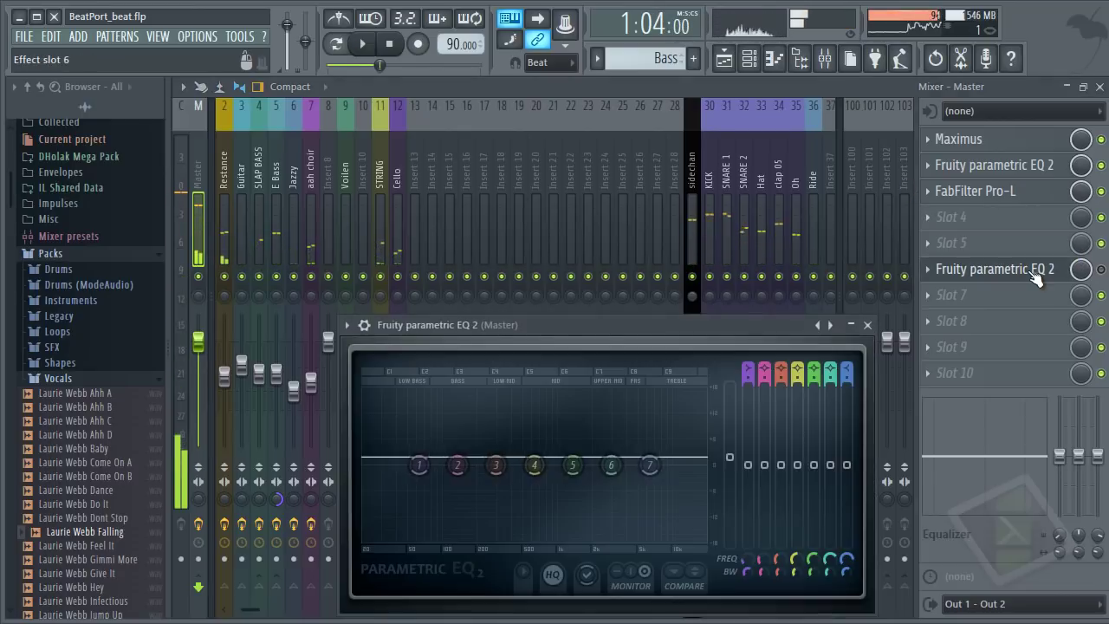
{"action": "left_click", "coordinate": [1100, 270]}
{"action": "key", "text": "space"}
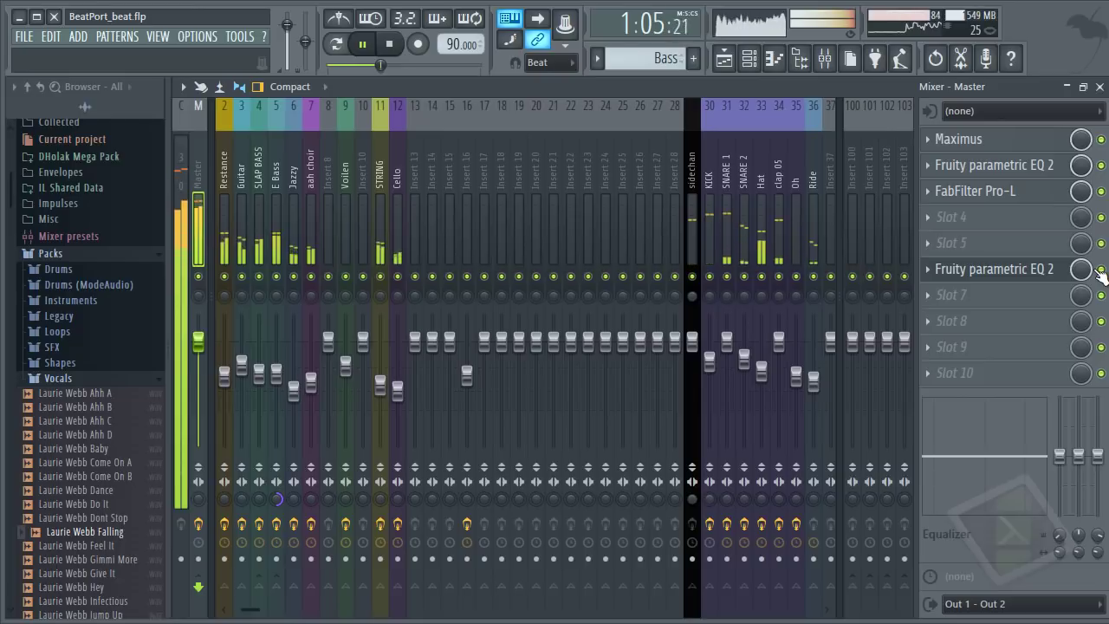
{"action": "left_click", "coordinate": [1100, 271]}
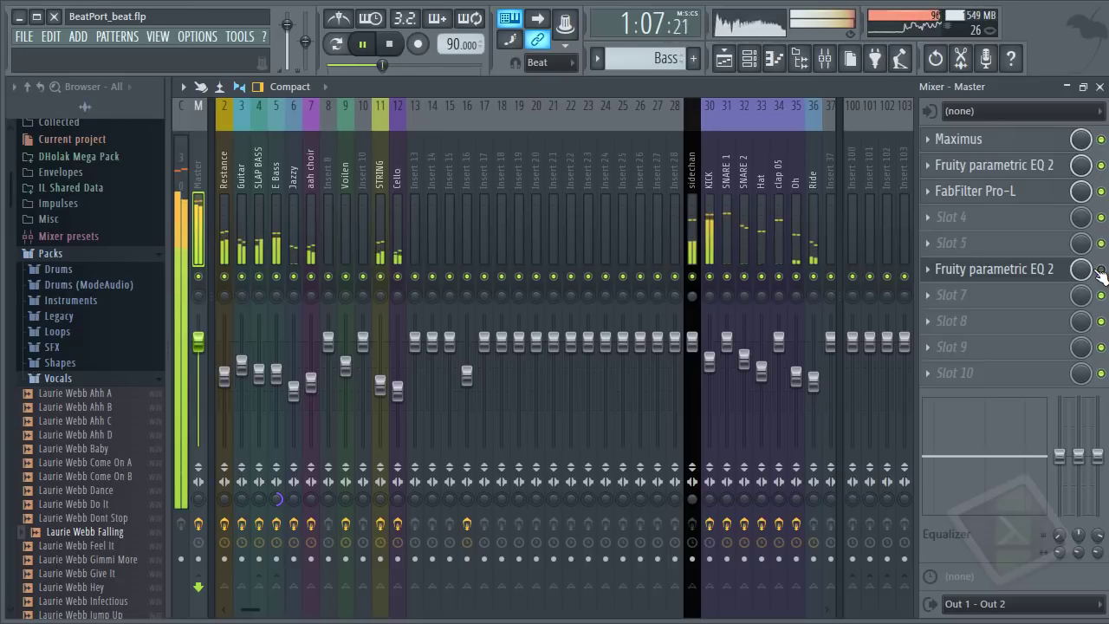
{"action": "key", "text": "space"}
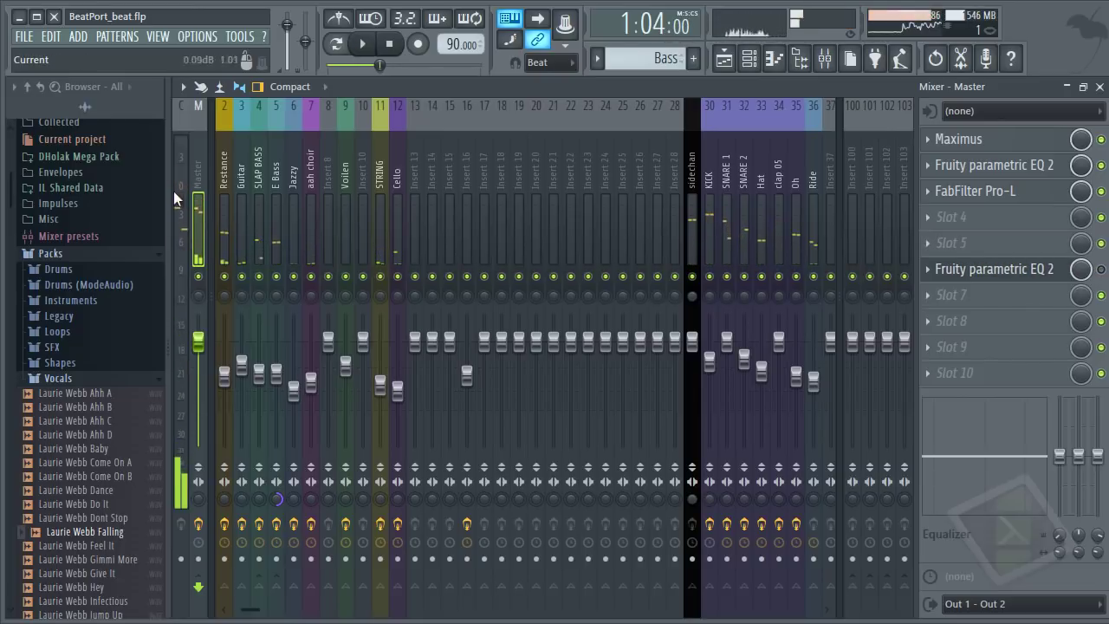
{"action": "key", "text": "space"}
{"action": "key", "text": "space"}
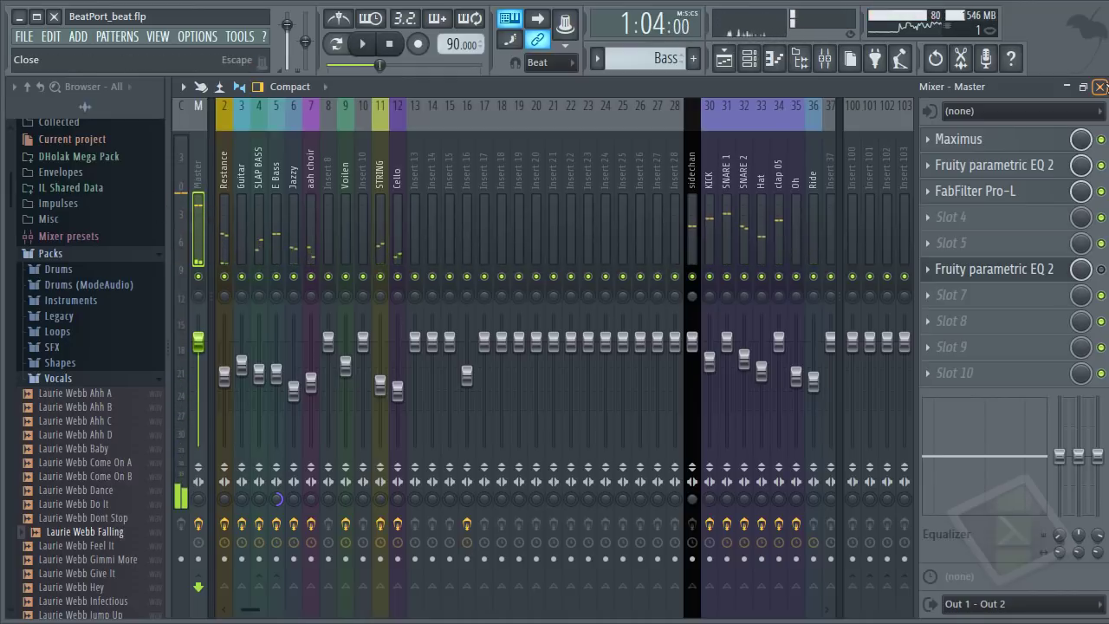
Step: Return to the playlist and look over the whole arrangement, focusing on its opening bars
{"action": "left_click", "coordinate": [1100, 86]}
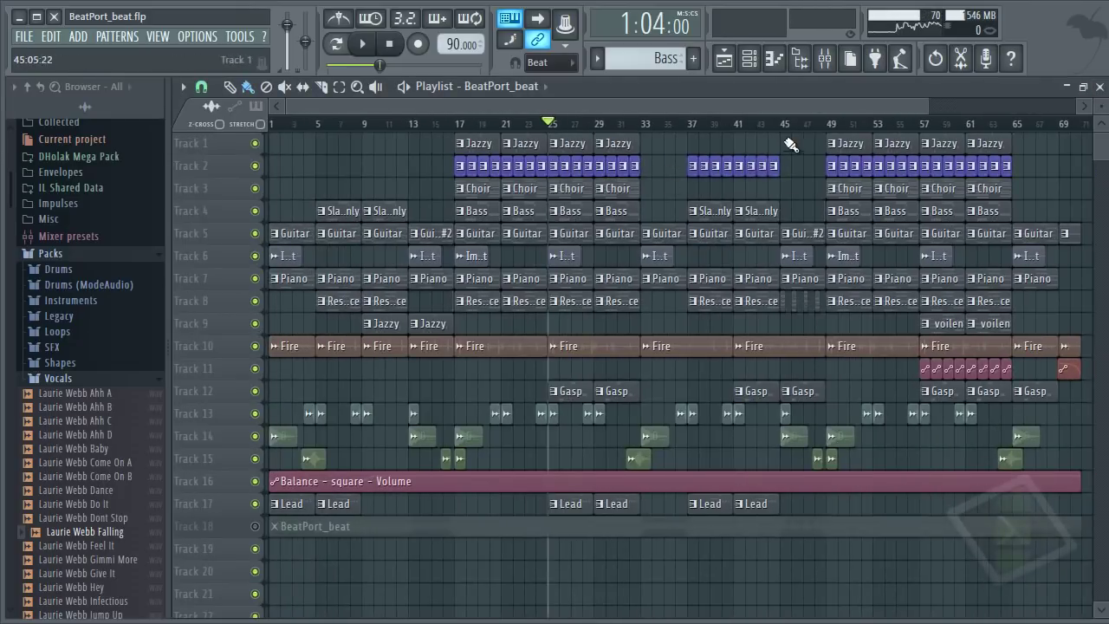
{"action": "left_click_drag", "start_coordinate": [929, 106], "coordinate": [906, 105]}
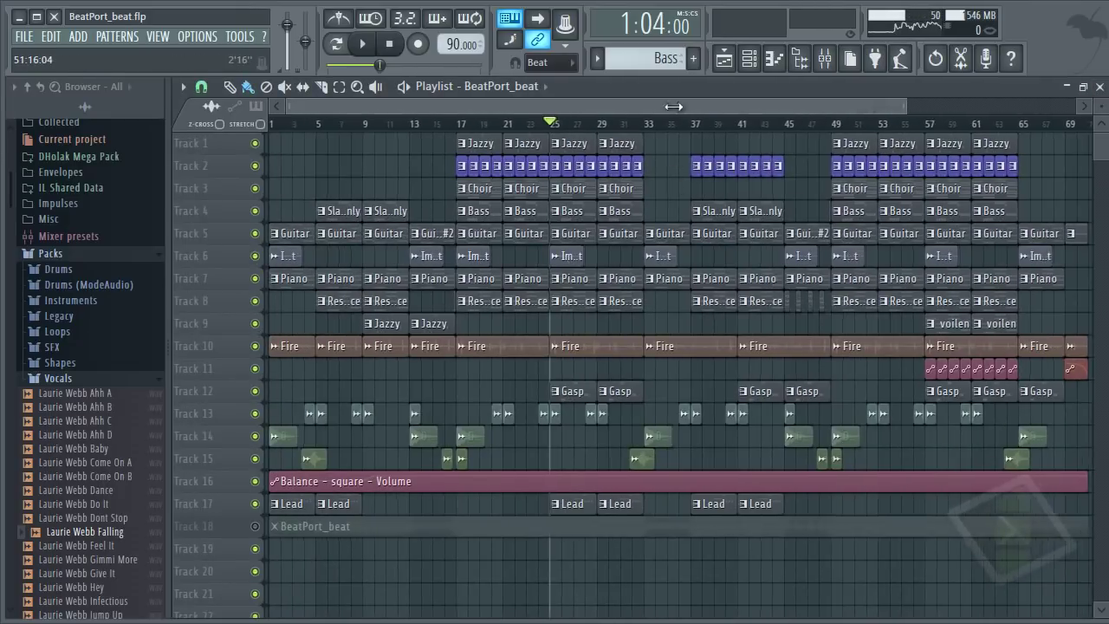
{"action": "left_click_drag", "start_coordinate": [674, 107], "coordinate": [496, 106]}
{"action": "left_click_drag", "start_coordinate": [1100, 107], "coordinate": [1100, 85]}
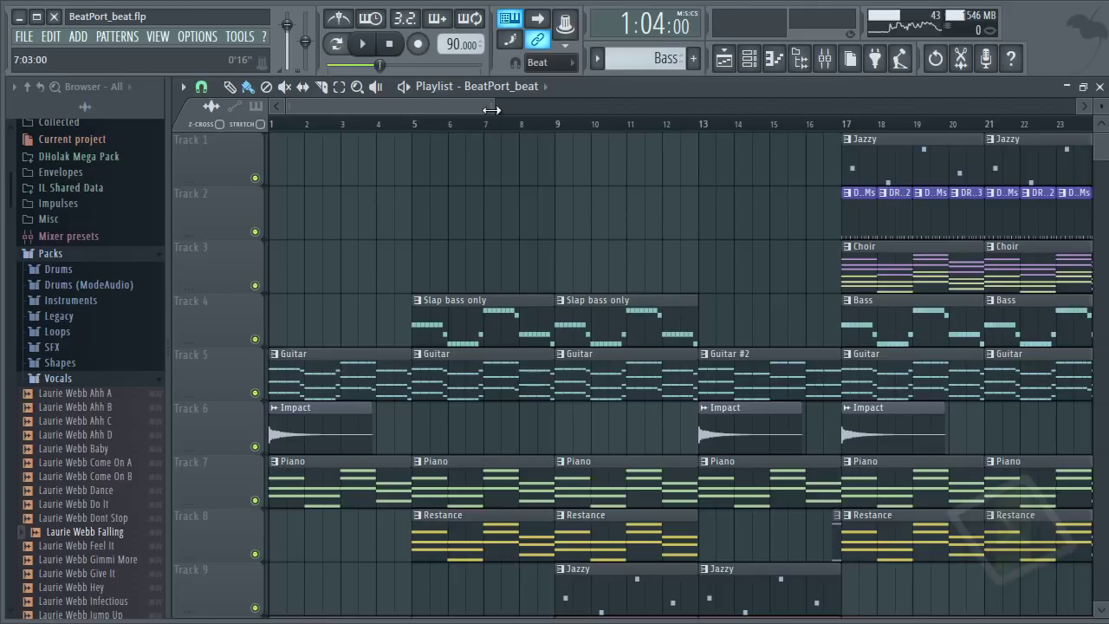
{"action": "left_click_drag", "start_coordinate": [490, 107], "coordinate": [553, 106]}
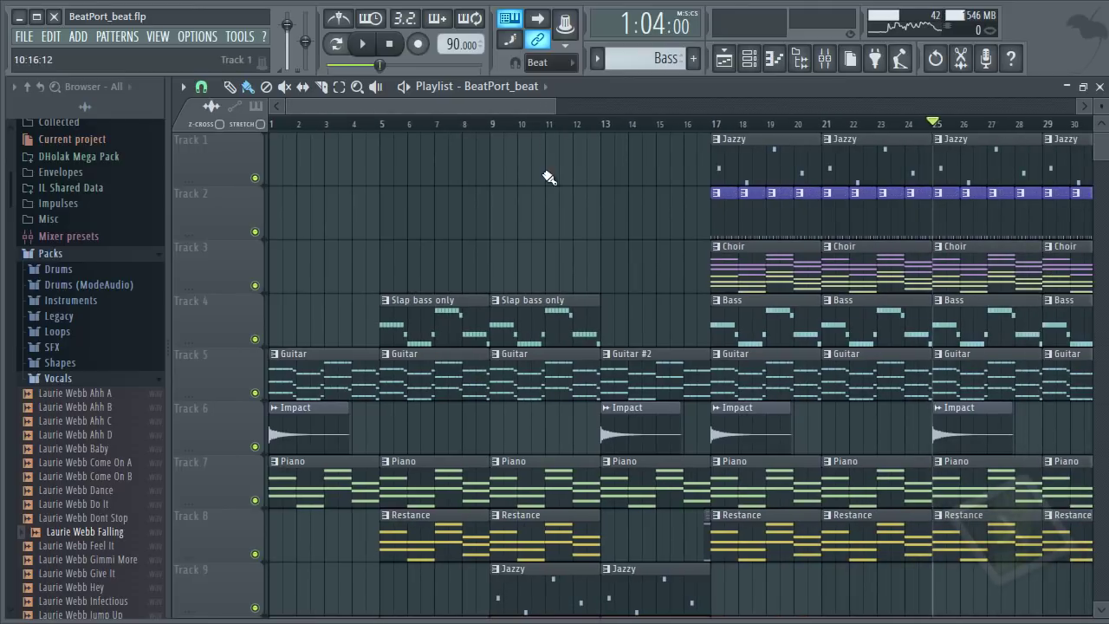